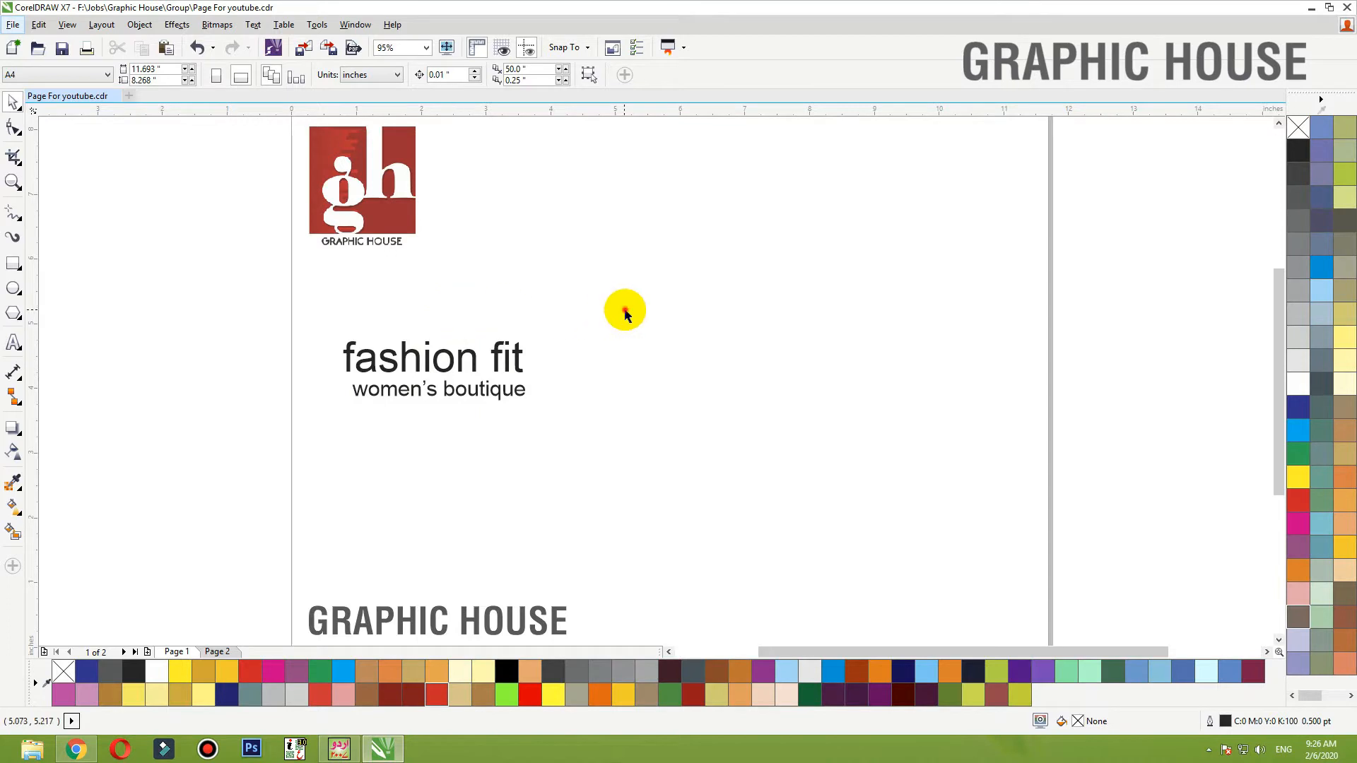
# Select both text lines, "fashion fit" and "women's boutique", and move them together slightly up and to the left
pyautogui.moveTo(625, 311); pyautogui.dragTo(273, 424)
pyautogui.click(255, 378)
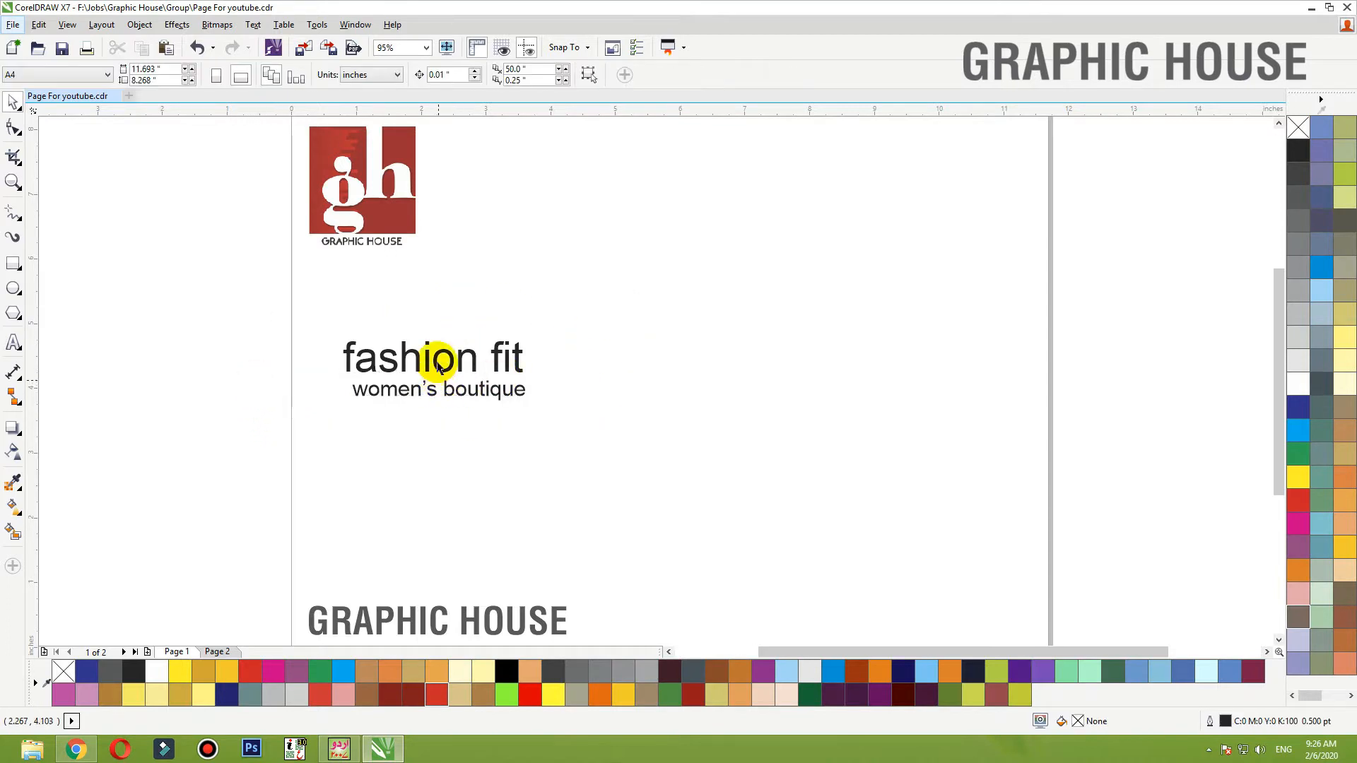
pyautogui.click(440, 362)
pyautogui.click(448, 389)
pyautogui.moveTo(577, 323); pyautogui.dragTo(256, 422)
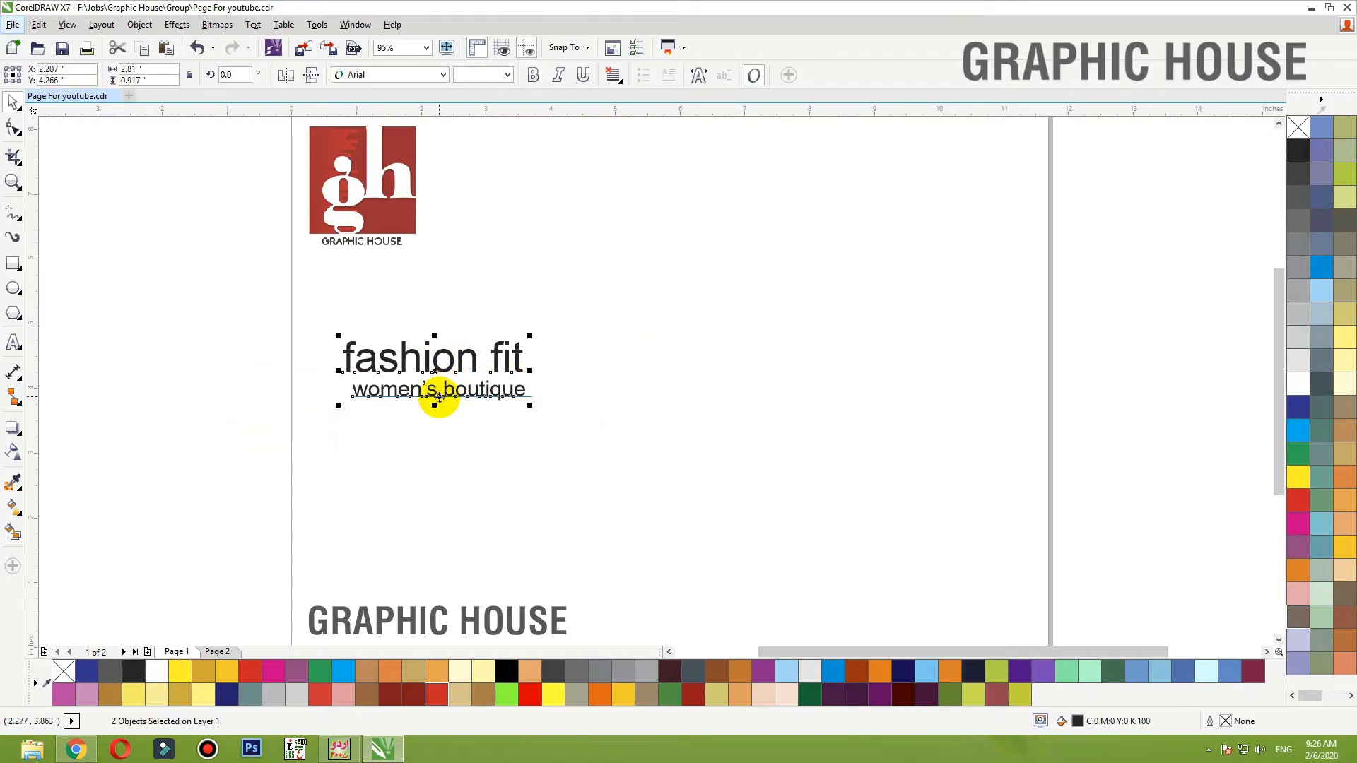
pyautogui.moveTo(439, 398); pyautogui.dragTo(424, 364)
pyautogui.click(170, 369)
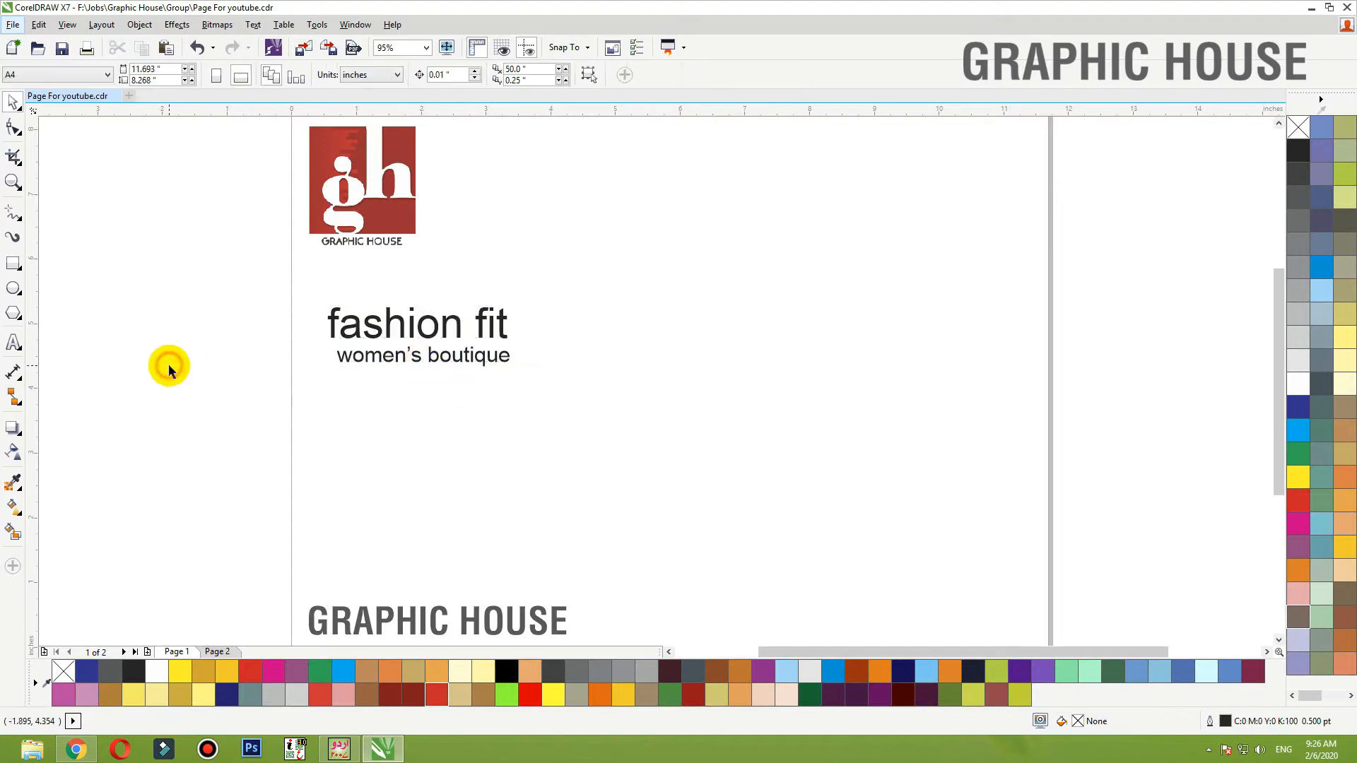
# Zoom out from the page and frame it closely again with the Zoom tool
pyautogui.scroll(-3, 445, 378)
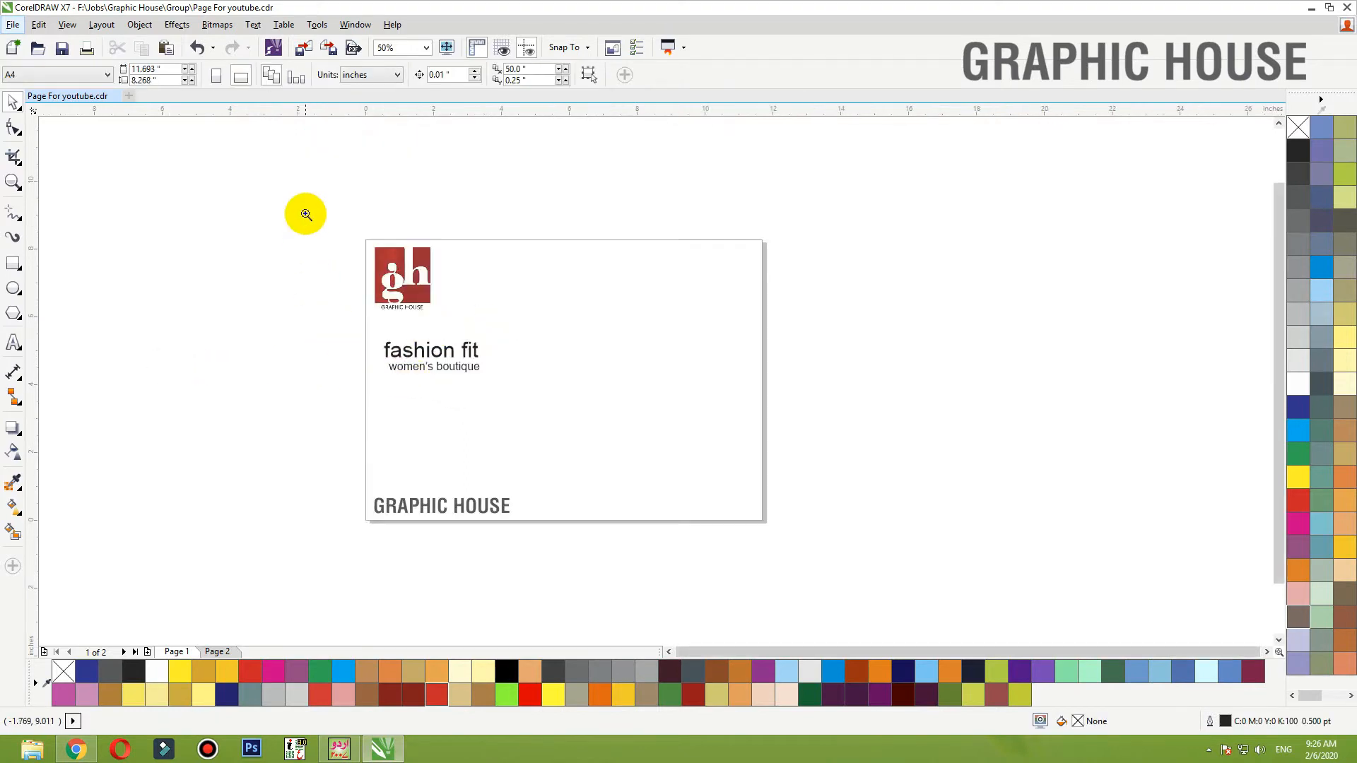
pyautogui.click(20, 135)
pyautogui.click(18, 107)
pyautogui.click(16, 106)
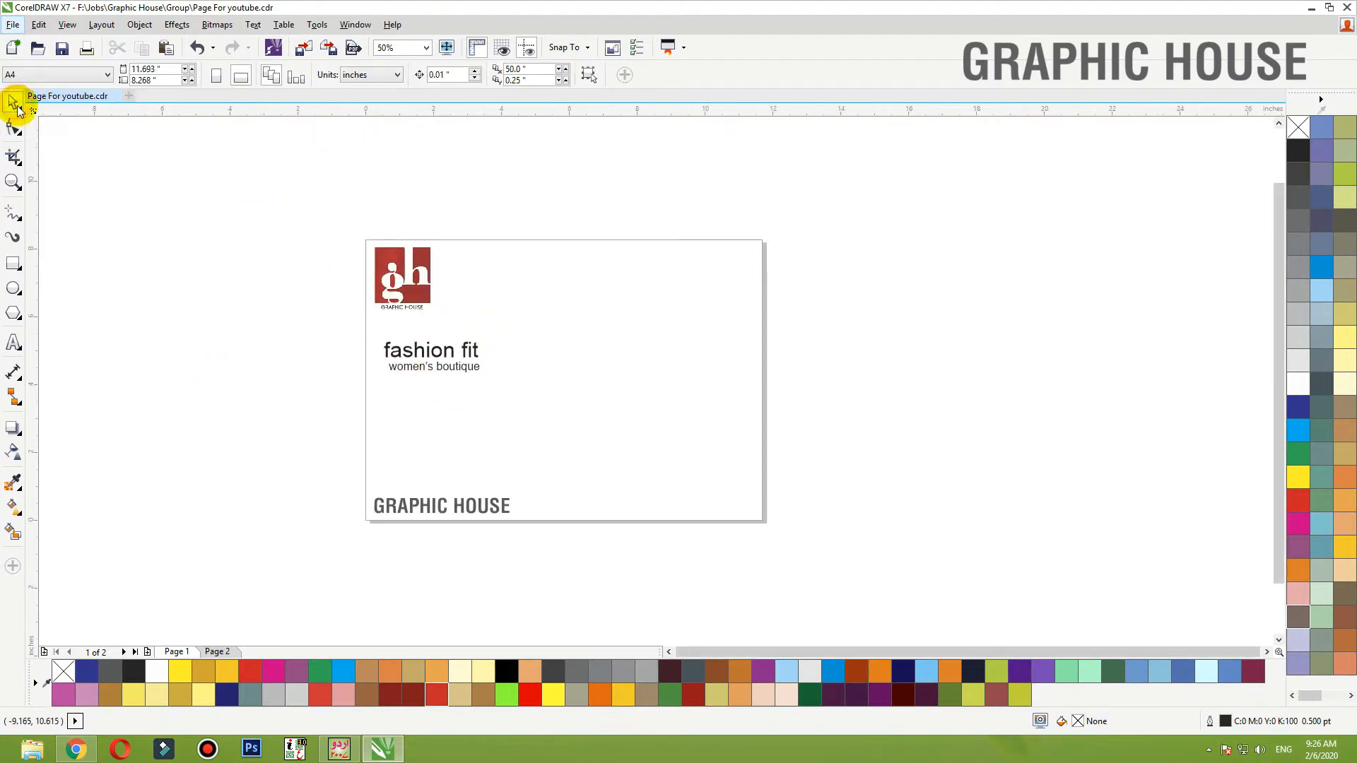
pyautogui.press('F2')
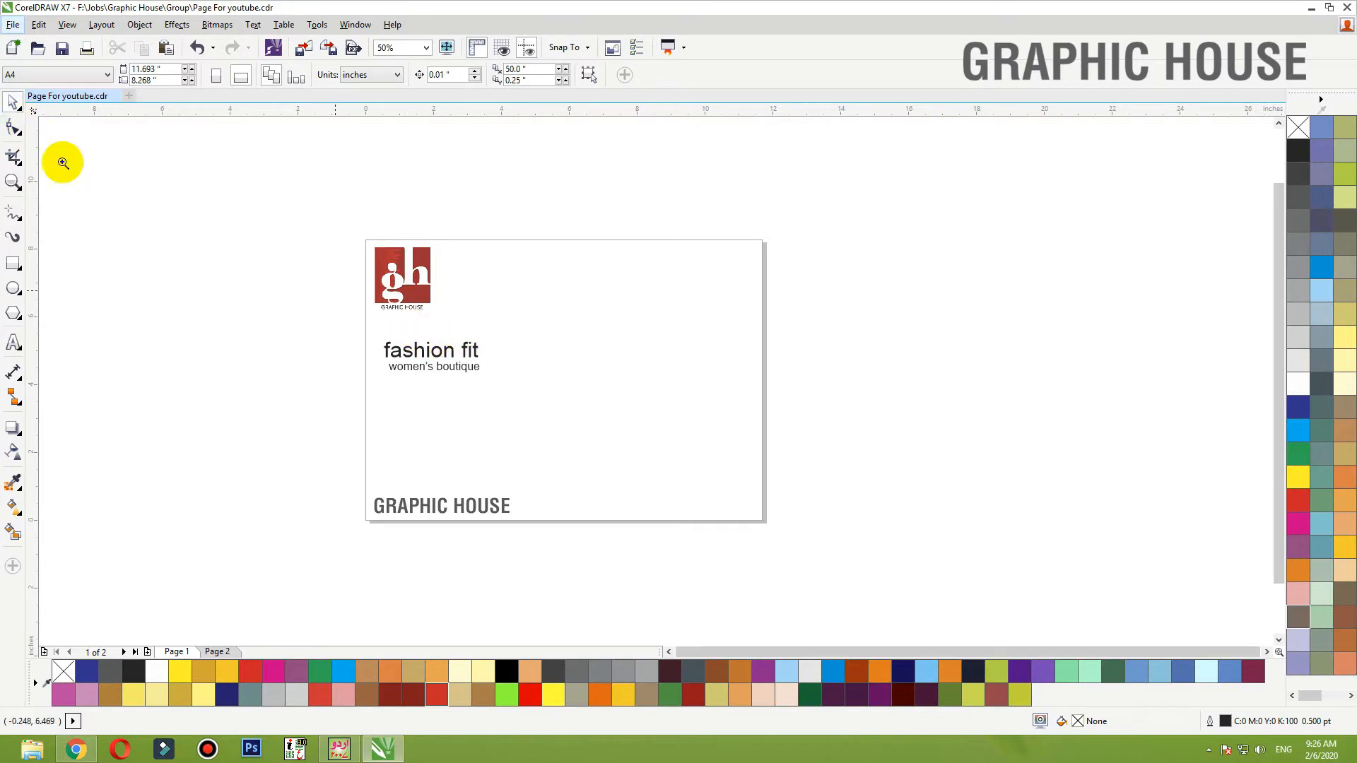
pyautogui.click(19, 187)
pyautogui.click(70, 182)
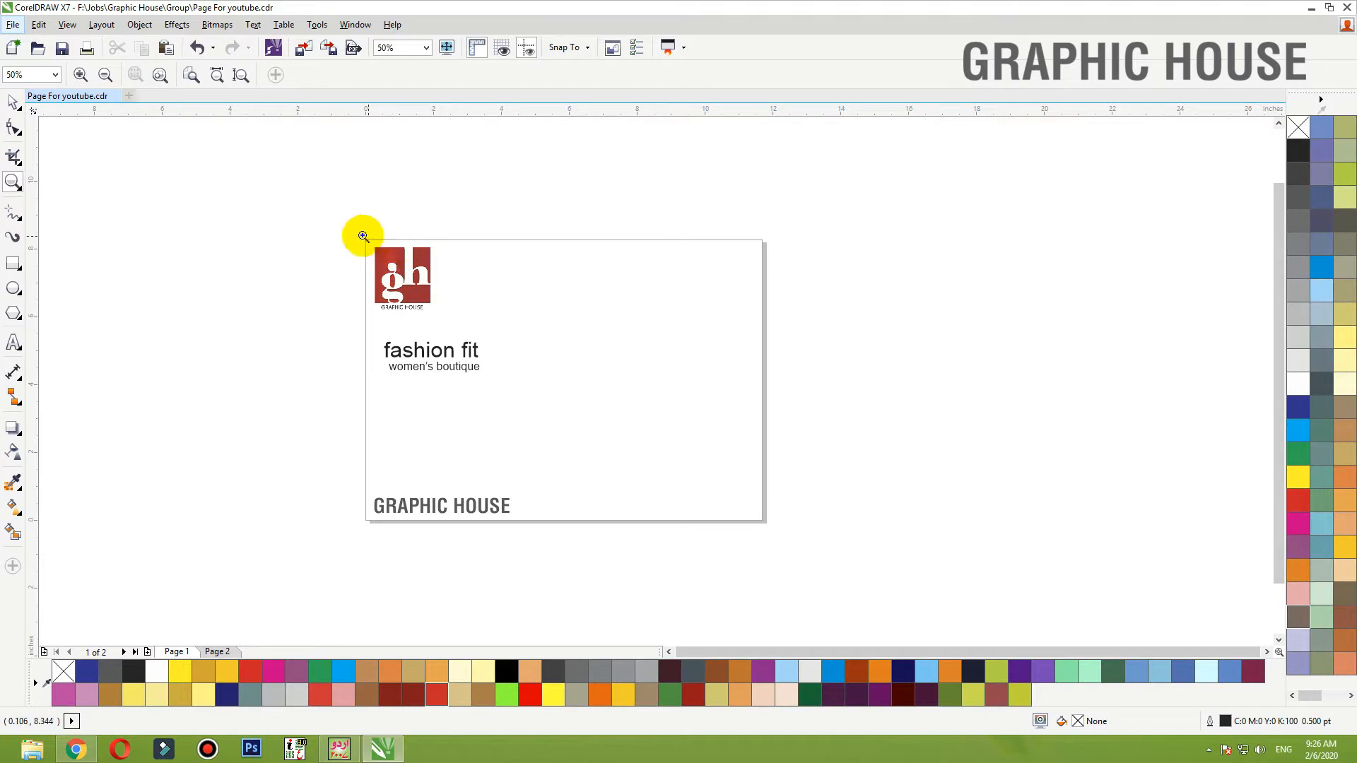
pyautogui.moveTo(362, 235); pyautogui.dragTo(761, 521)
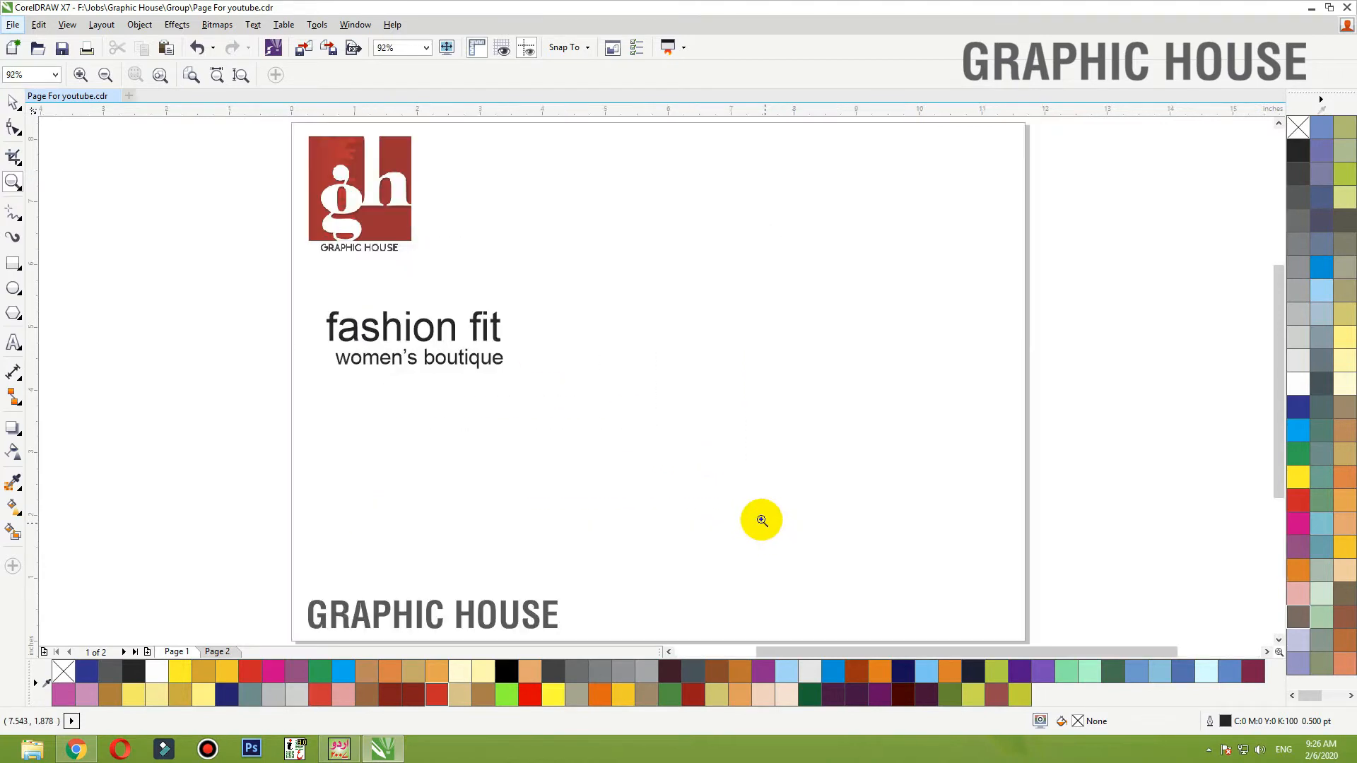
pyautogui.click(11, 104)
# Draw a rectangle in the middle of the page and size it to 8 inches wide by 5 inches high
pyautogui.click(14, 264)
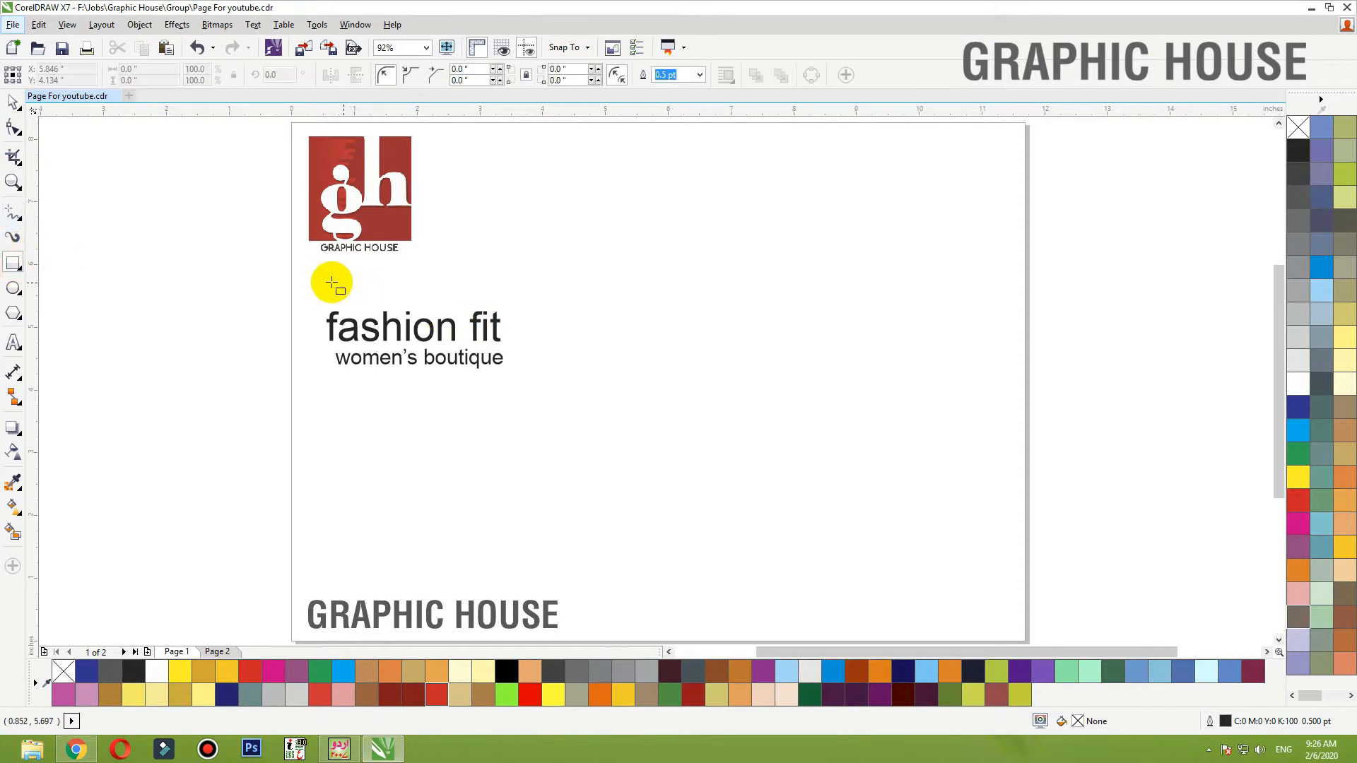
pyautogui.moveTo(321, 277); pyautogui.dragTo(896, 539)
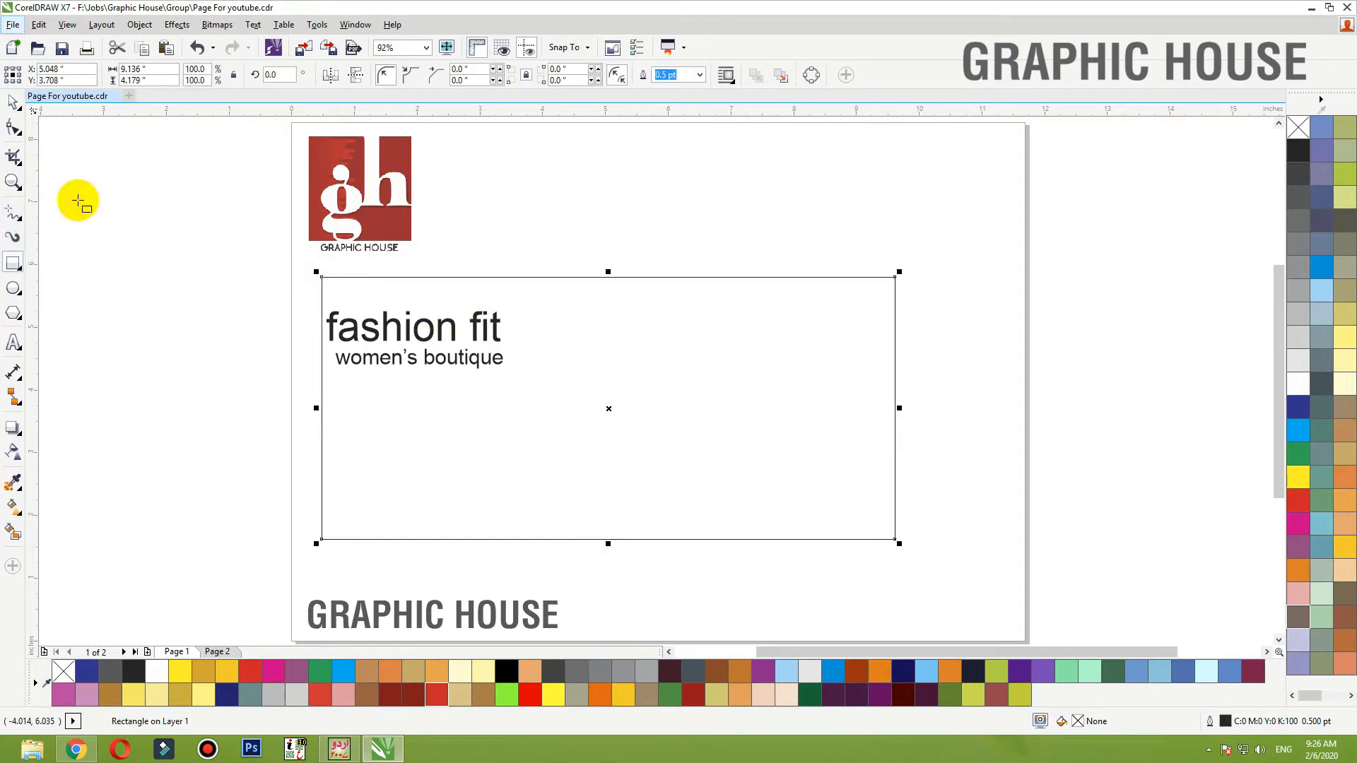
pyautogui.click(134, 68)
pyautogui.write('8')
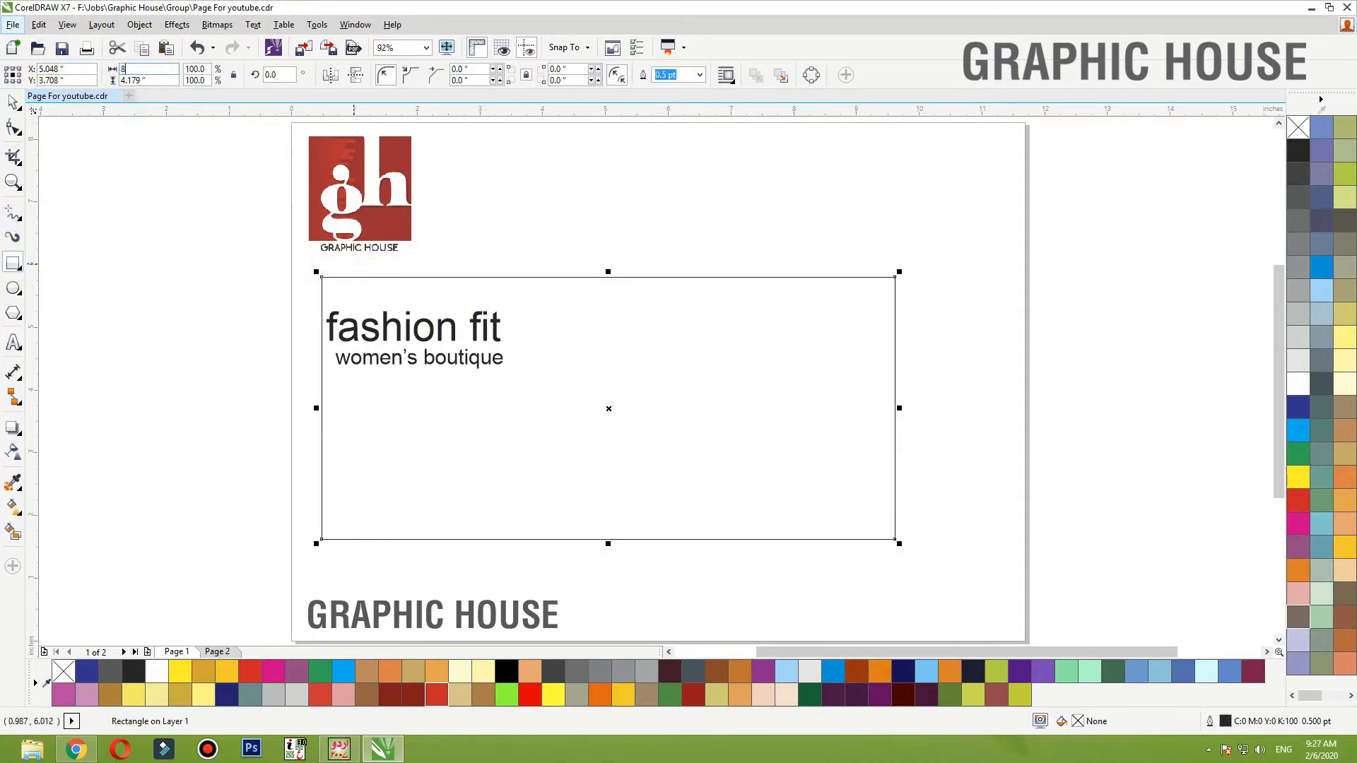
pyautogui.press('Tab')
pyautogui.write('4')
pyautogui.press('Return')
pyautogui.press('space')
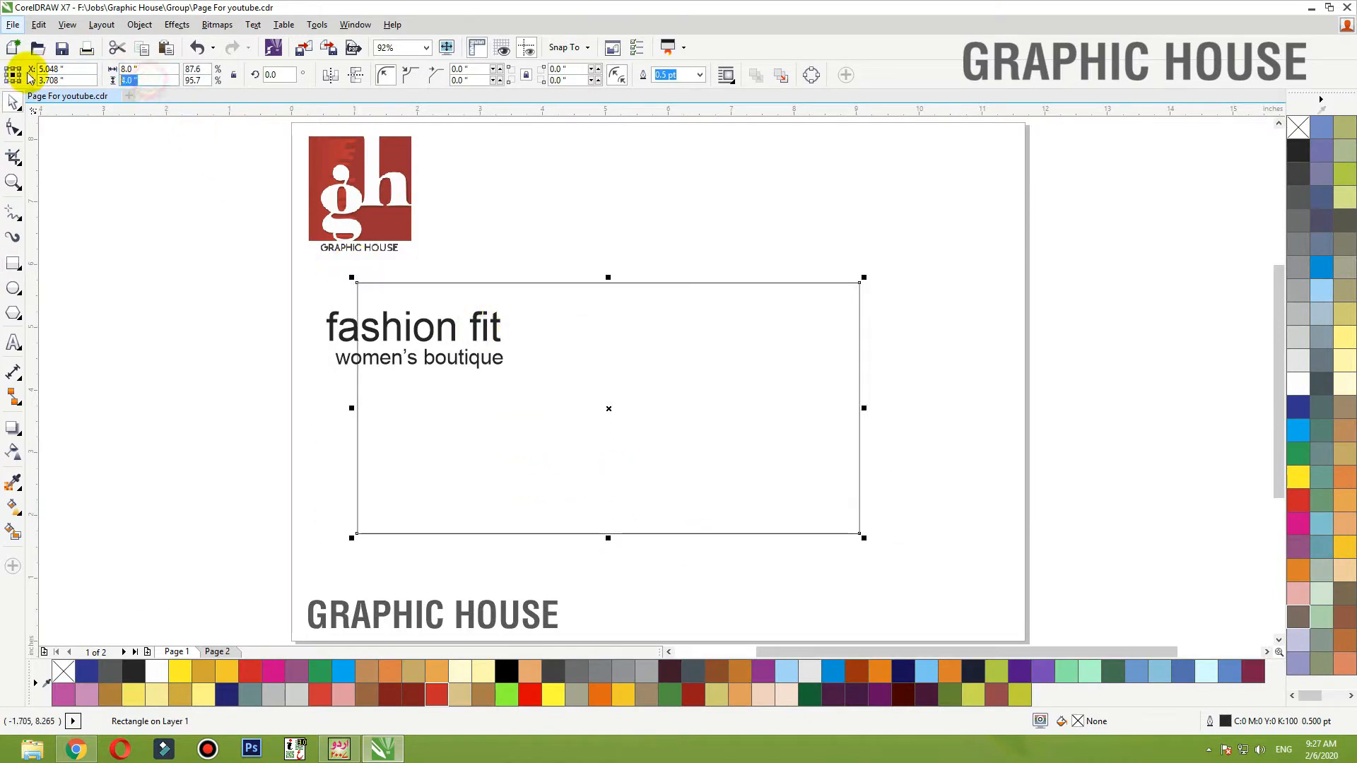
pyautogui.press('Return')
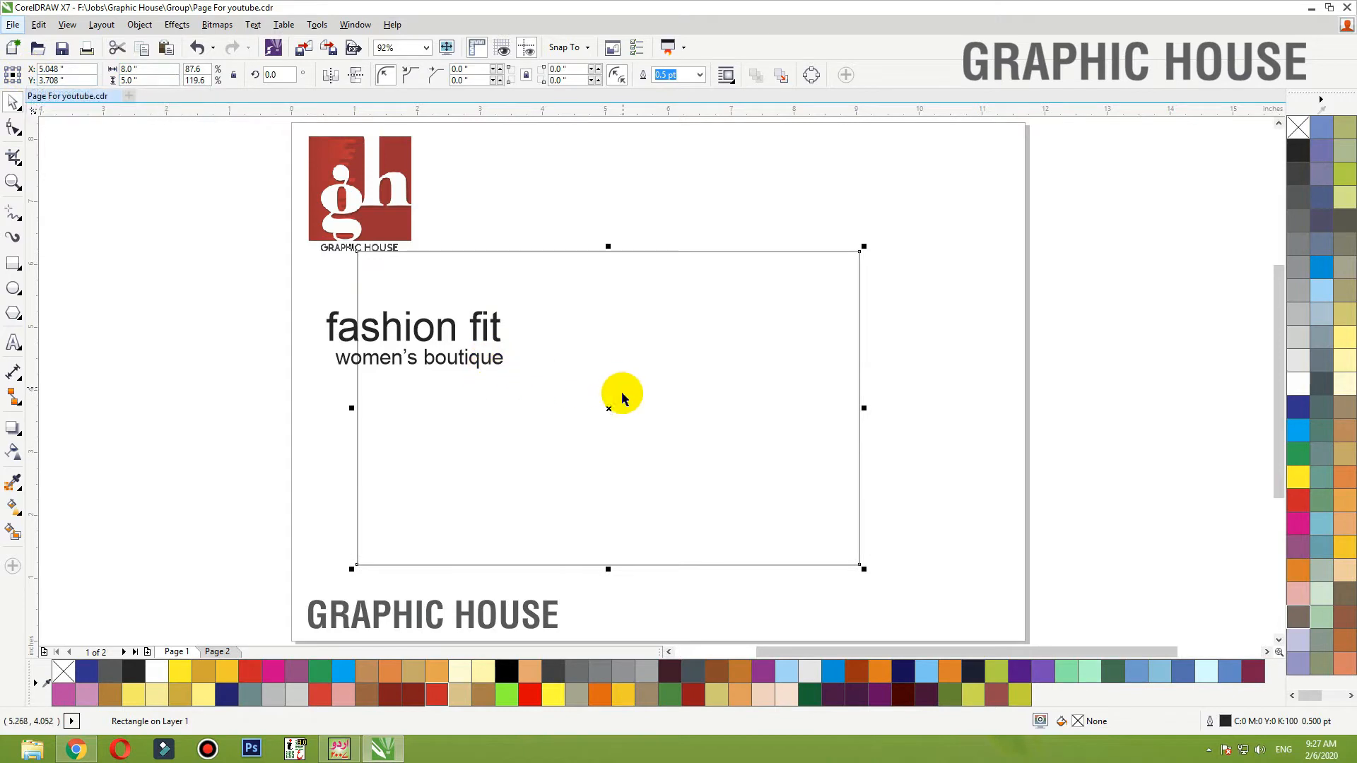
# Move the rectangle about 0.6 inch to the right and set its height to 4.5 inches
pyautogui.moveTo(607, 408); pyautogui.dragTo(646, 408)
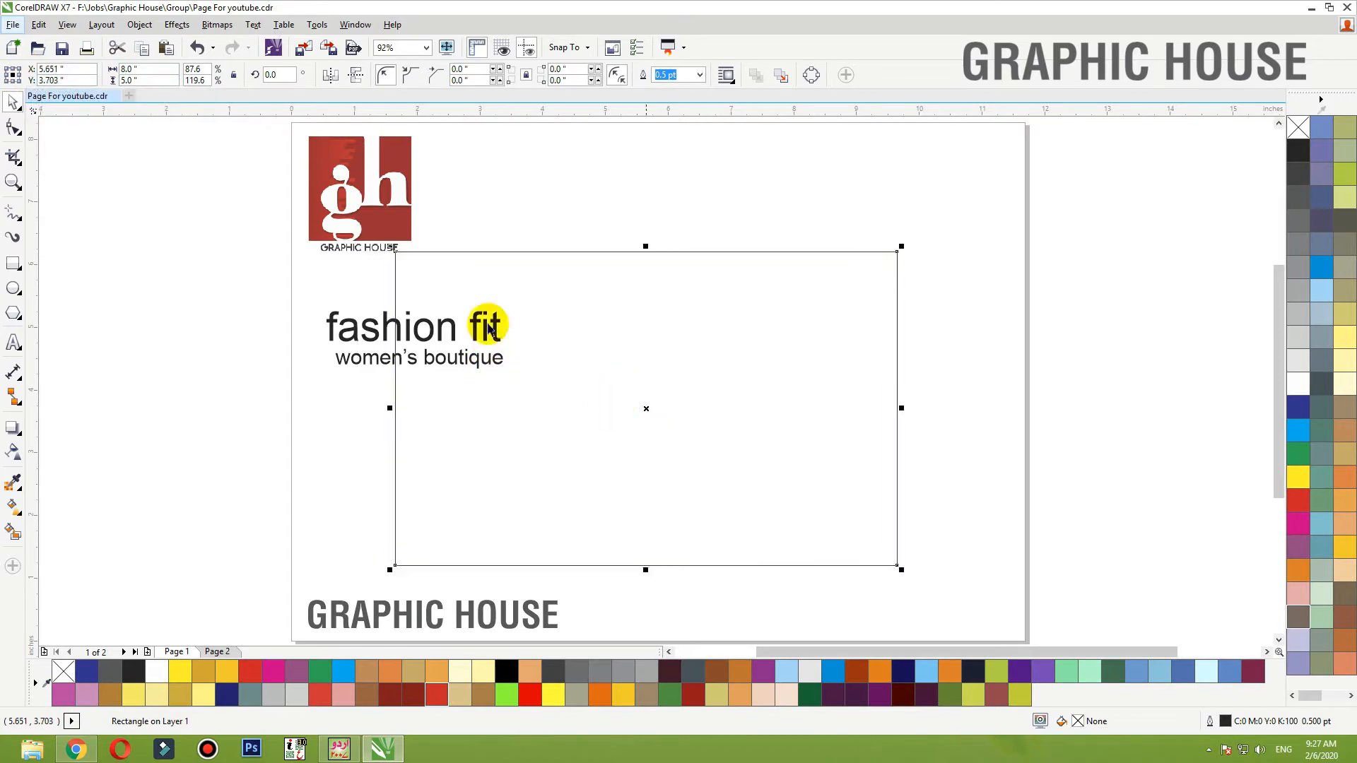
pyautogui.doubleClick(152, 80)
pyautogui.write('4.')
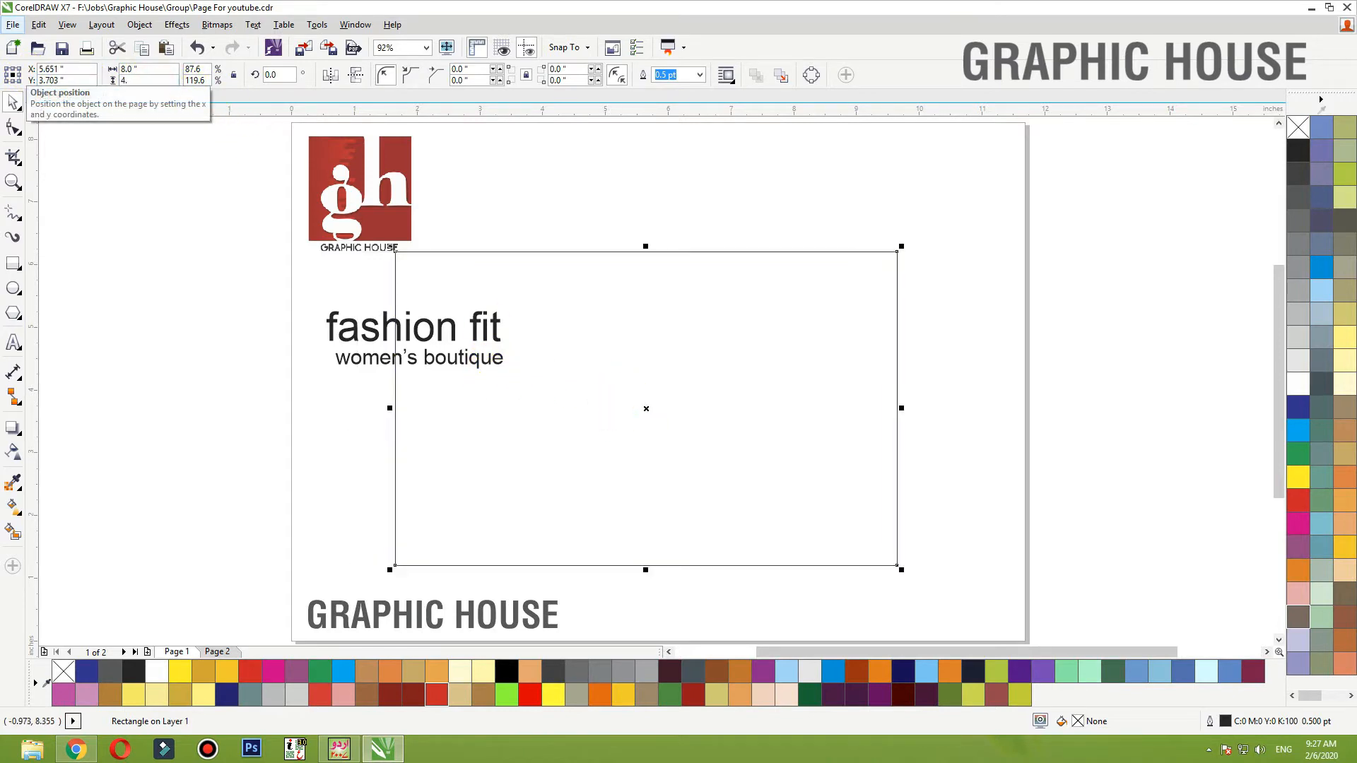
pyautogui.write('5')
pyautogui.press('Return')
# Move both text lines, "fashion fit" and "women's boutique", out of the rectangle to its lower right side
pyautogui.click(385, 327)
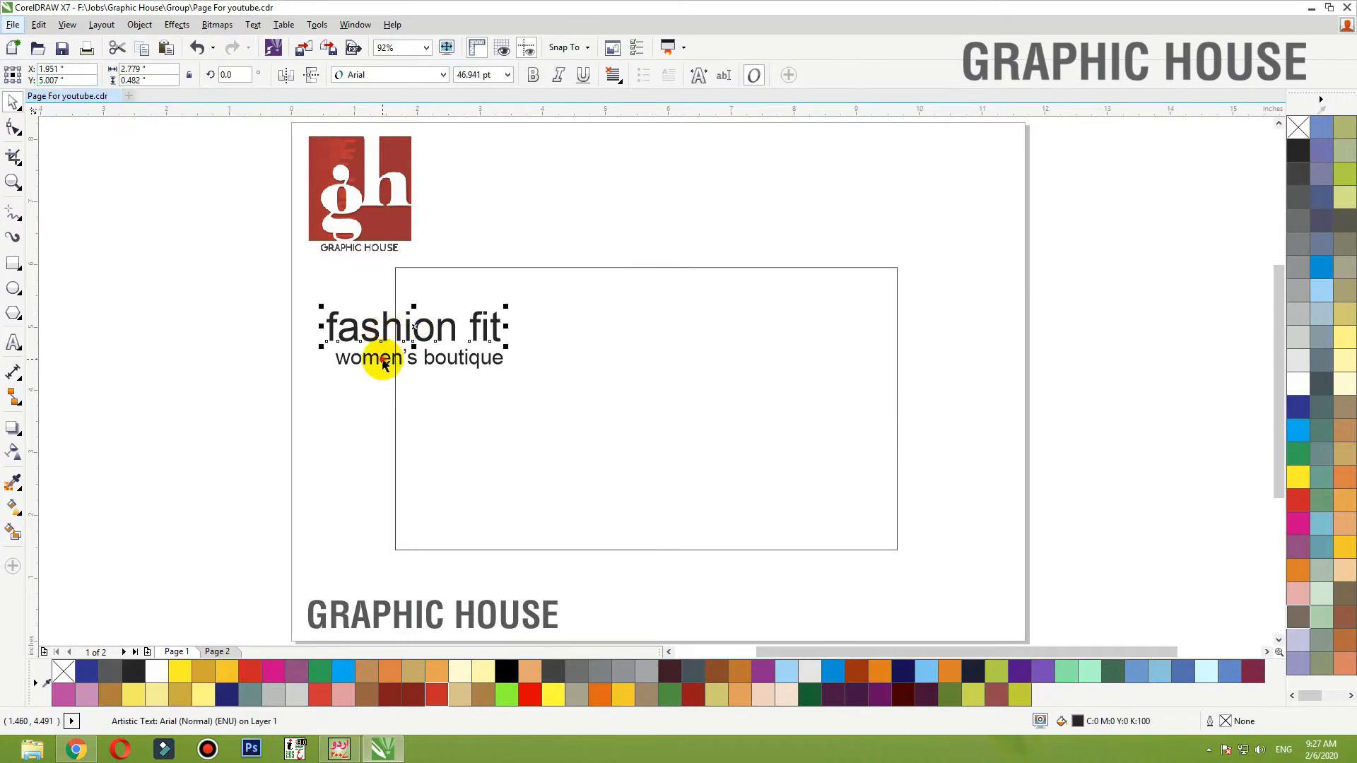
pyautogui.keyDown('shift'); pyautogui.click(383, 363); pyautogui.keyUp('shift')
pyautogui.moveTo(394, 369); pyautogui.dragTo(968, 482)
pyautogui.click(977, 483)
pyautogui.click(978, 450)
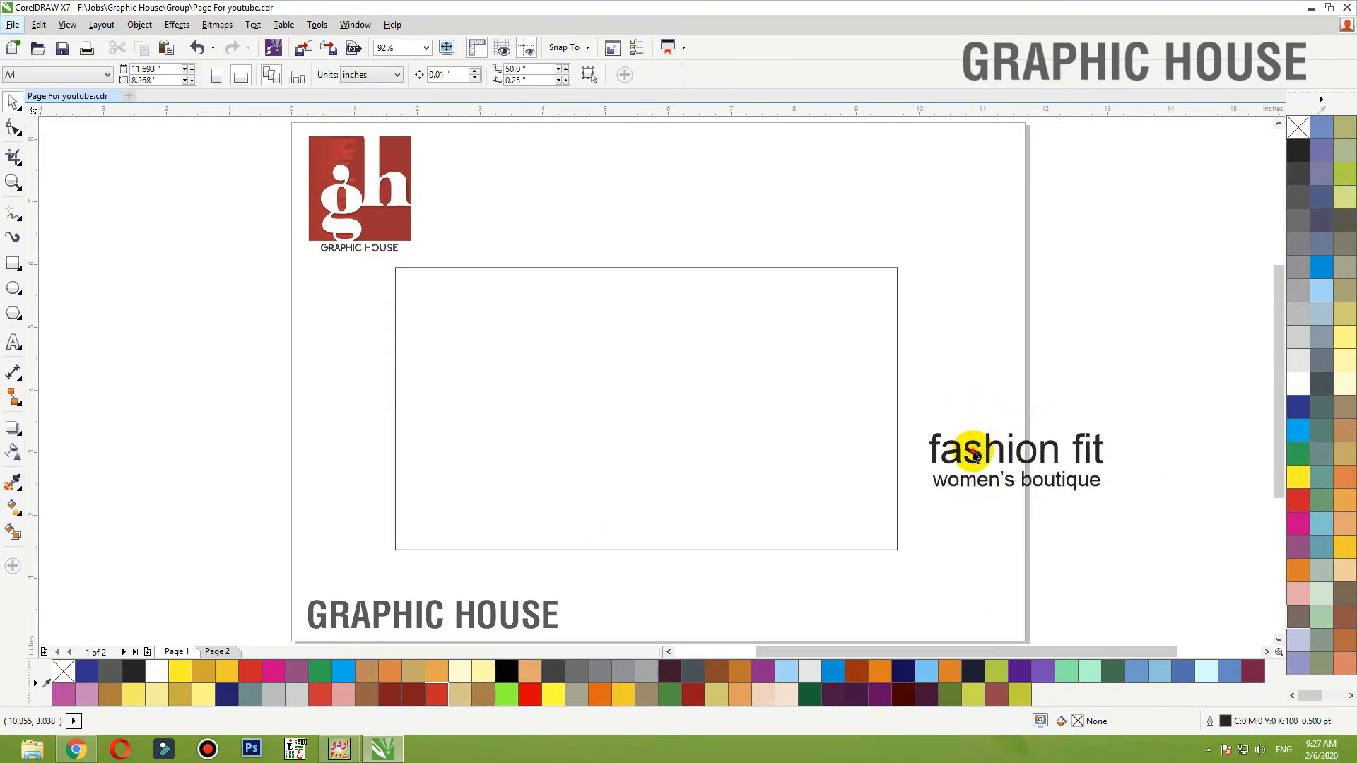
pyautogui.click(986, 393)
# Center the rectangle on the page and give it a black fill without an outline
pyautogui.click(693, 268)
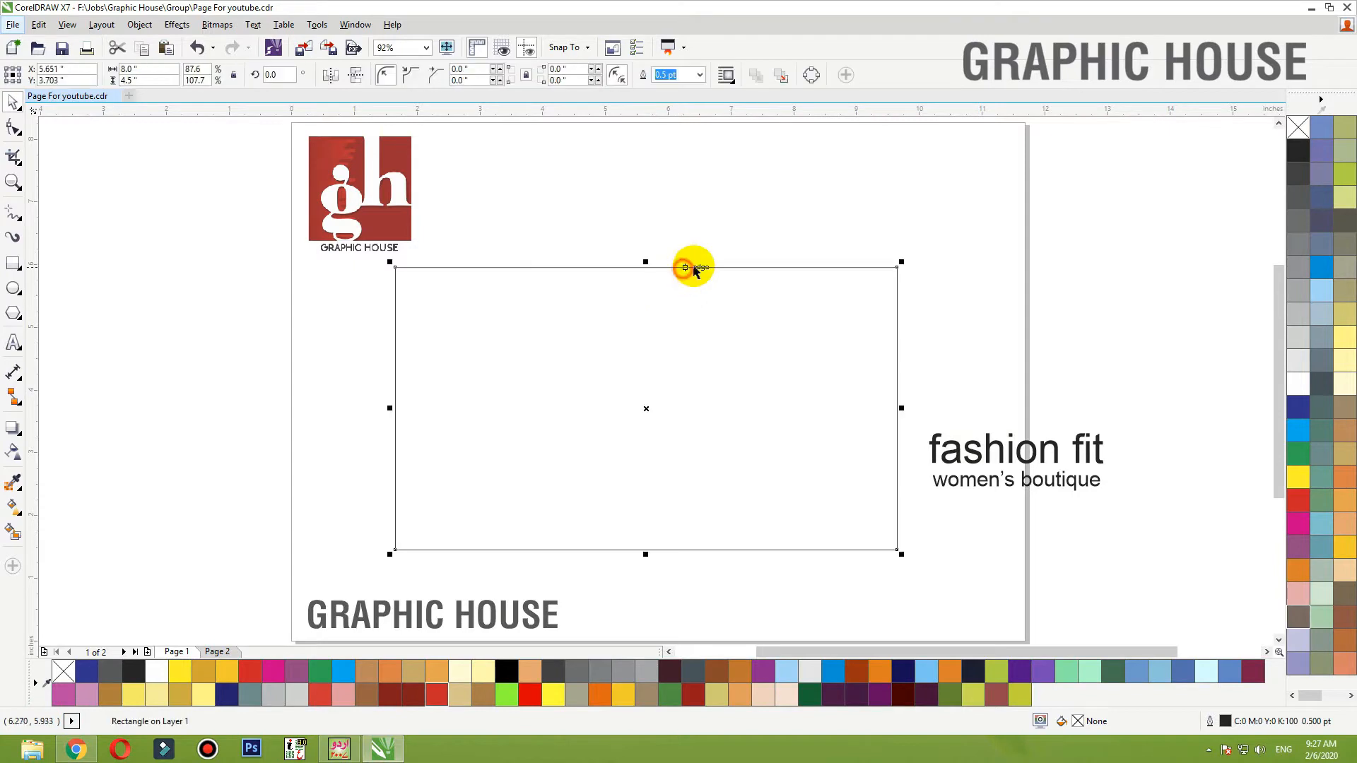
pyautogui.moveTo(698, 269); pyautogui.dragTo(711, 242)
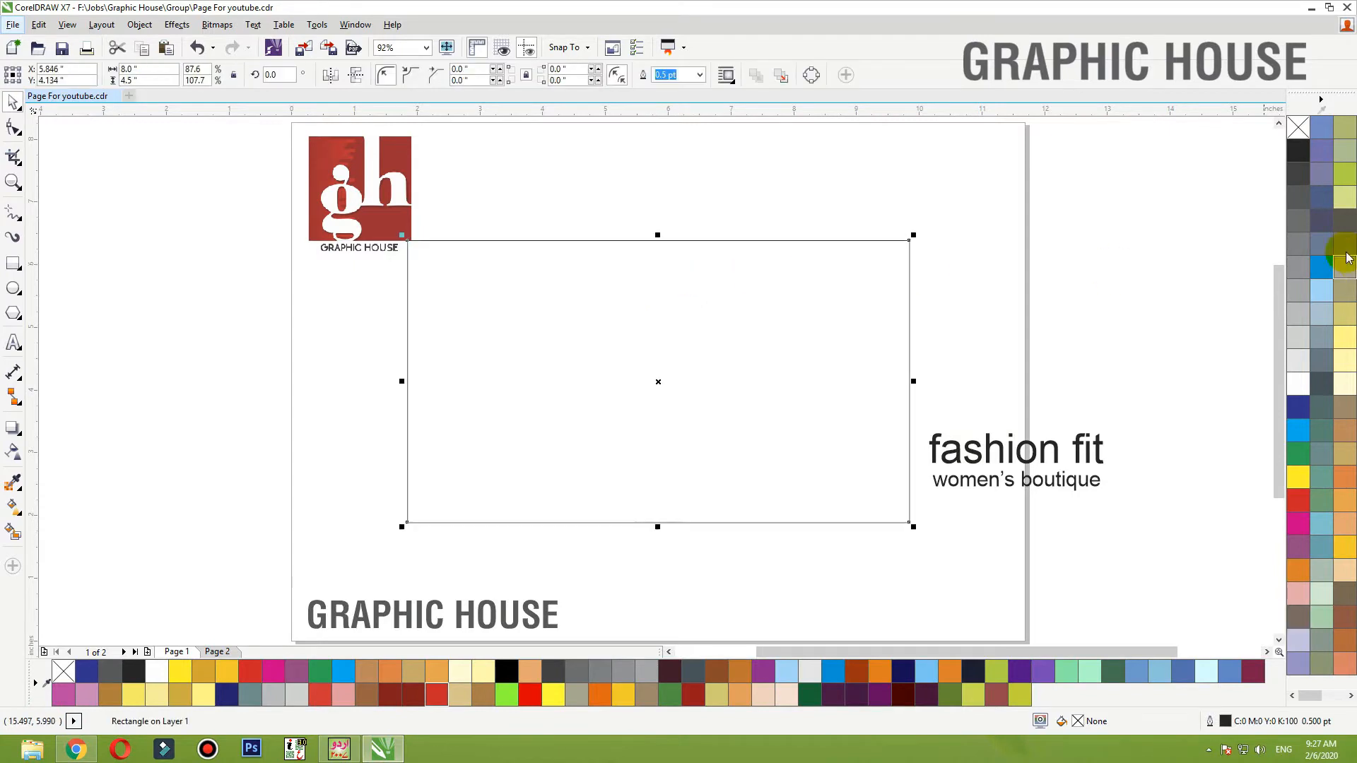
pyautogui.click(1298, 146)
pyautogui.rightClick(1298, 127)
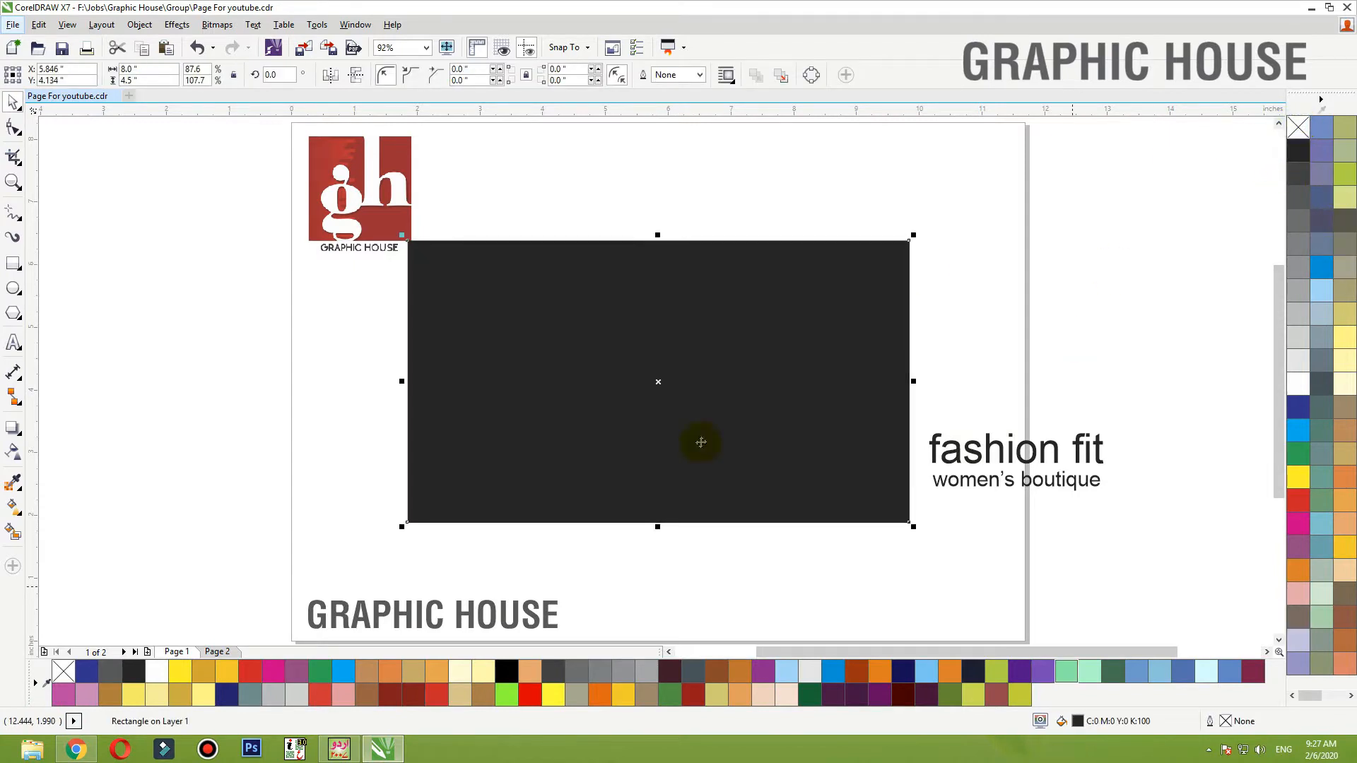
# Add a one-step inside contour to the black rectangle with an offset of about 0.233 inch
pyautogui.click(21, 435)
pyautogui.click(39, 444)
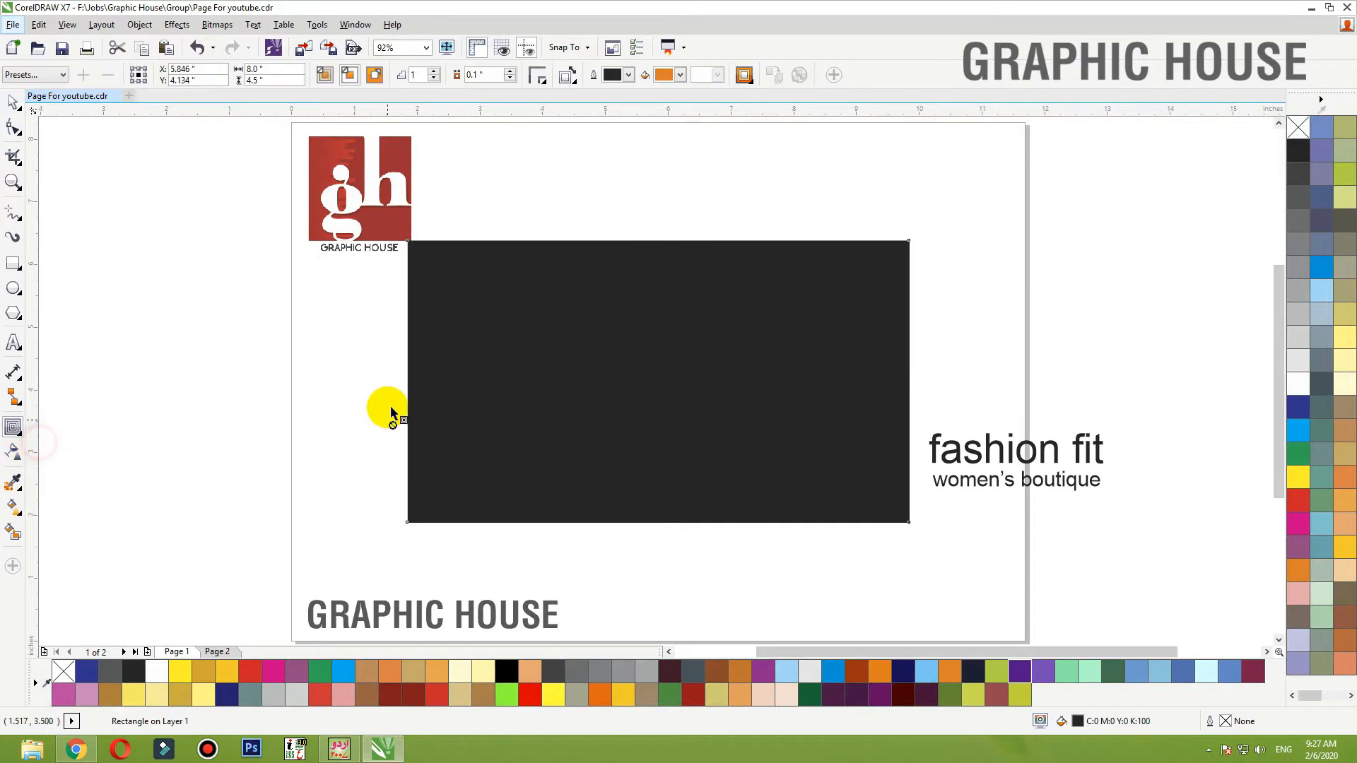
pyautogui.moveTo(423, 367); pyautogui.dragTo(423, 374)
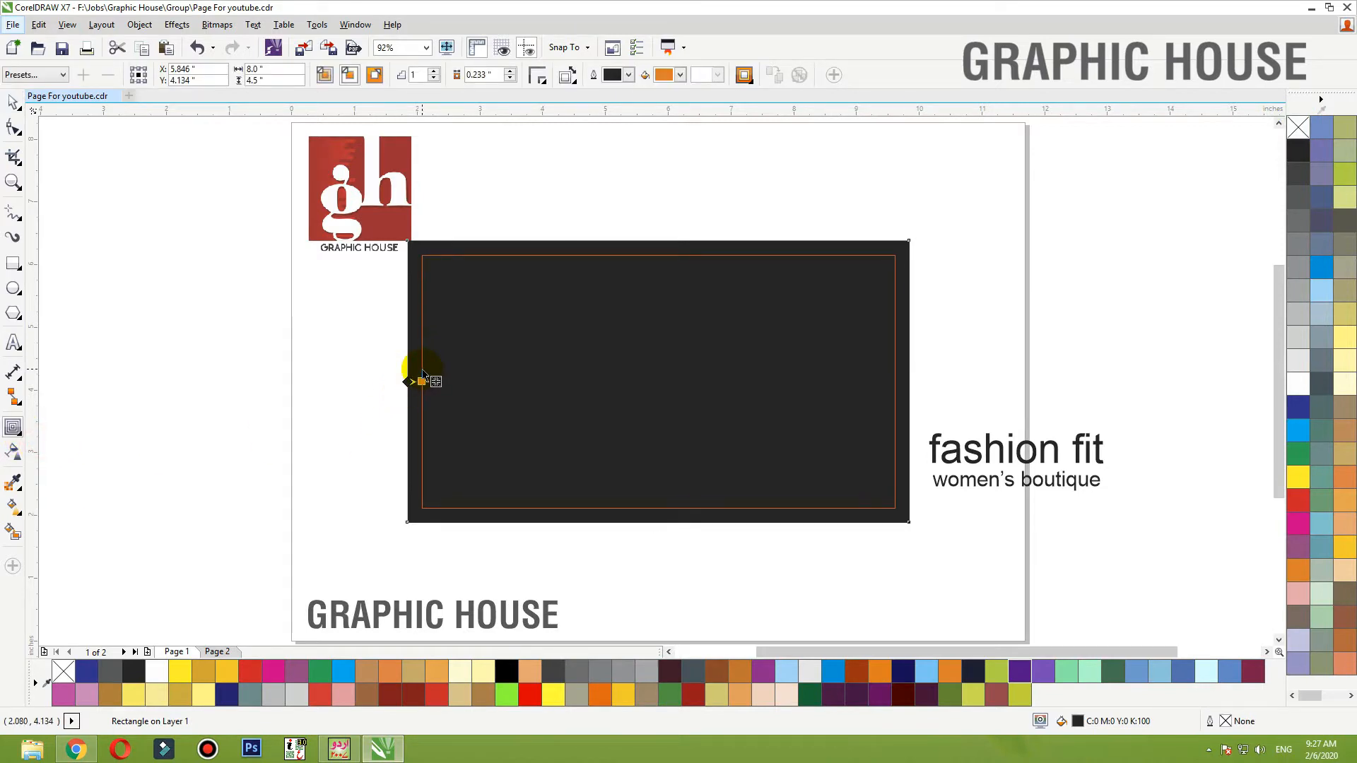
pyautogui.moveTo(422, 374); pyautogui.dragTo(423, 375)
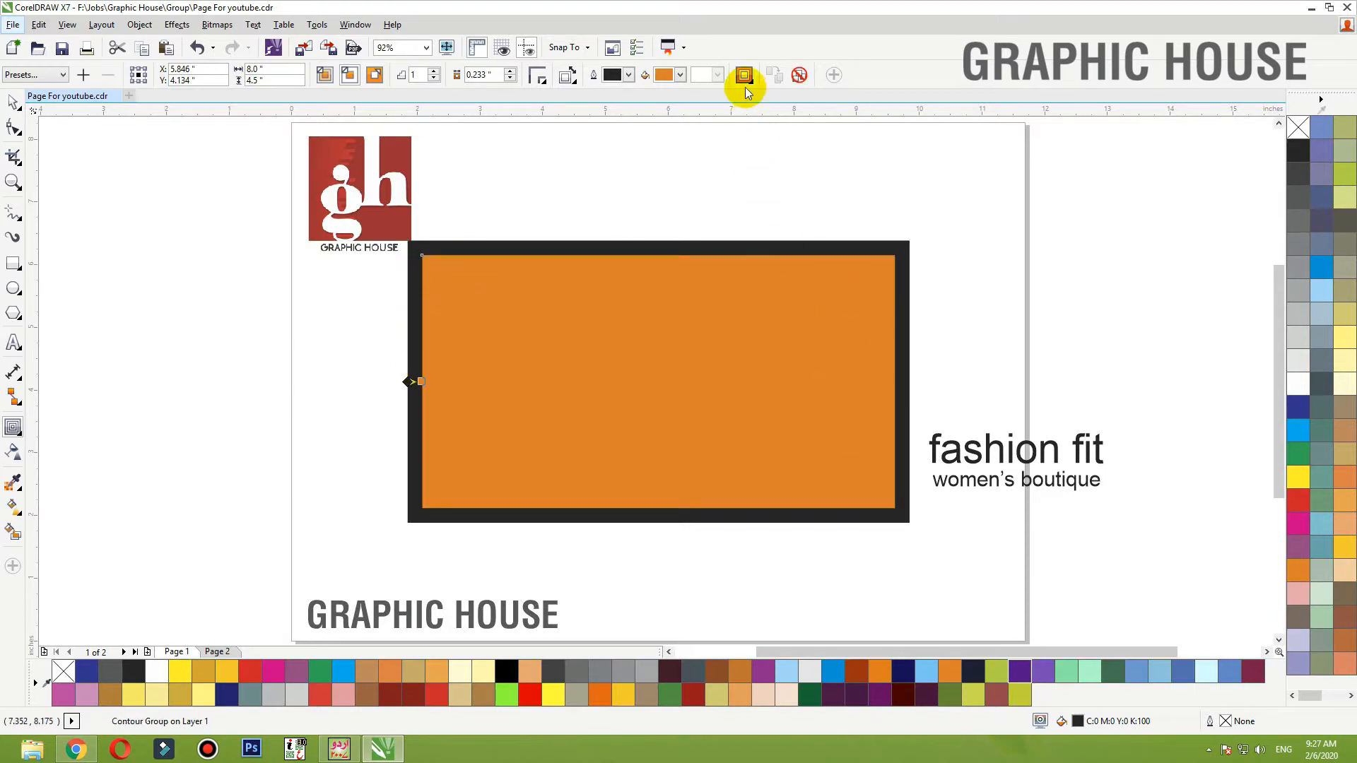
# Break the contour group apart so the orange inner rectangle becomes a separate object
pyautogui.click(11, 104)
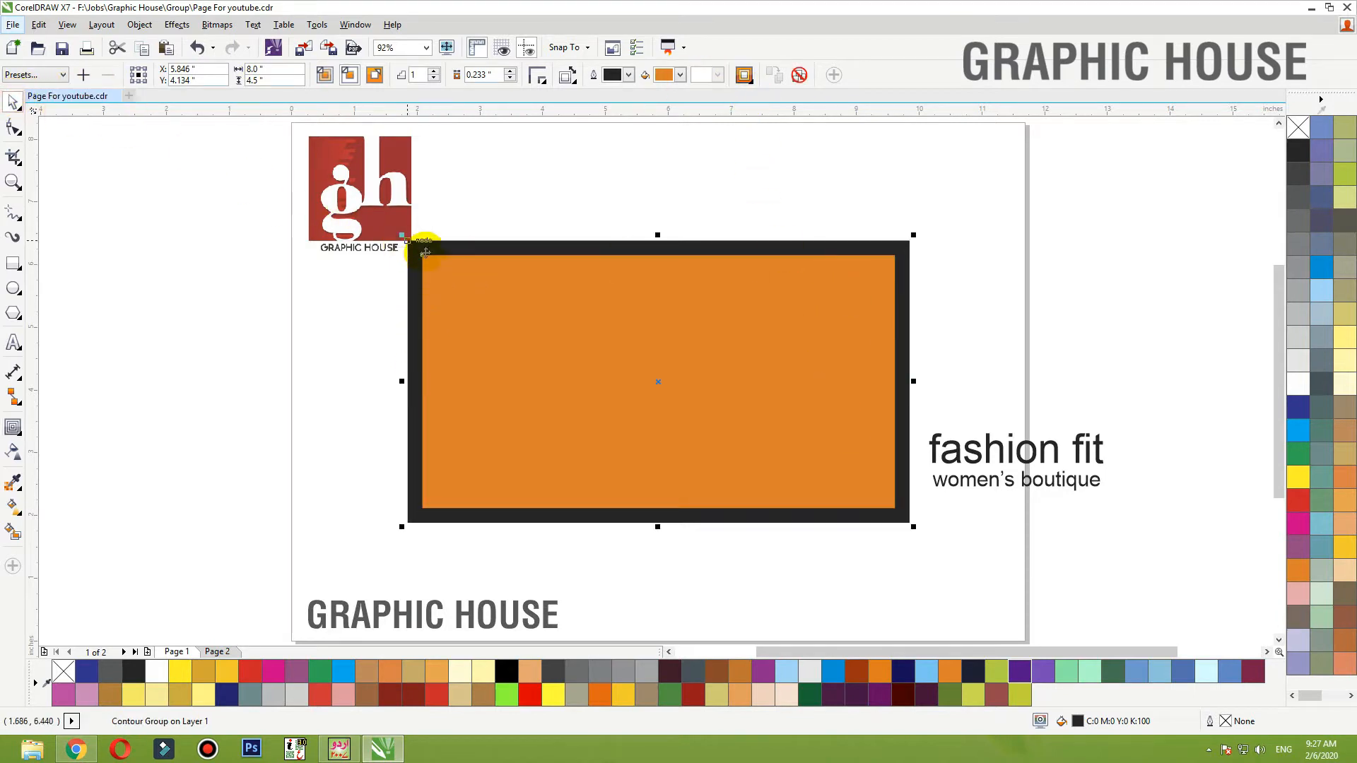
pyautogui.moveTo(462, 333); pyautogui.dragTo(450, 343)
pyautogui.hotkey('ctrl', 'z')
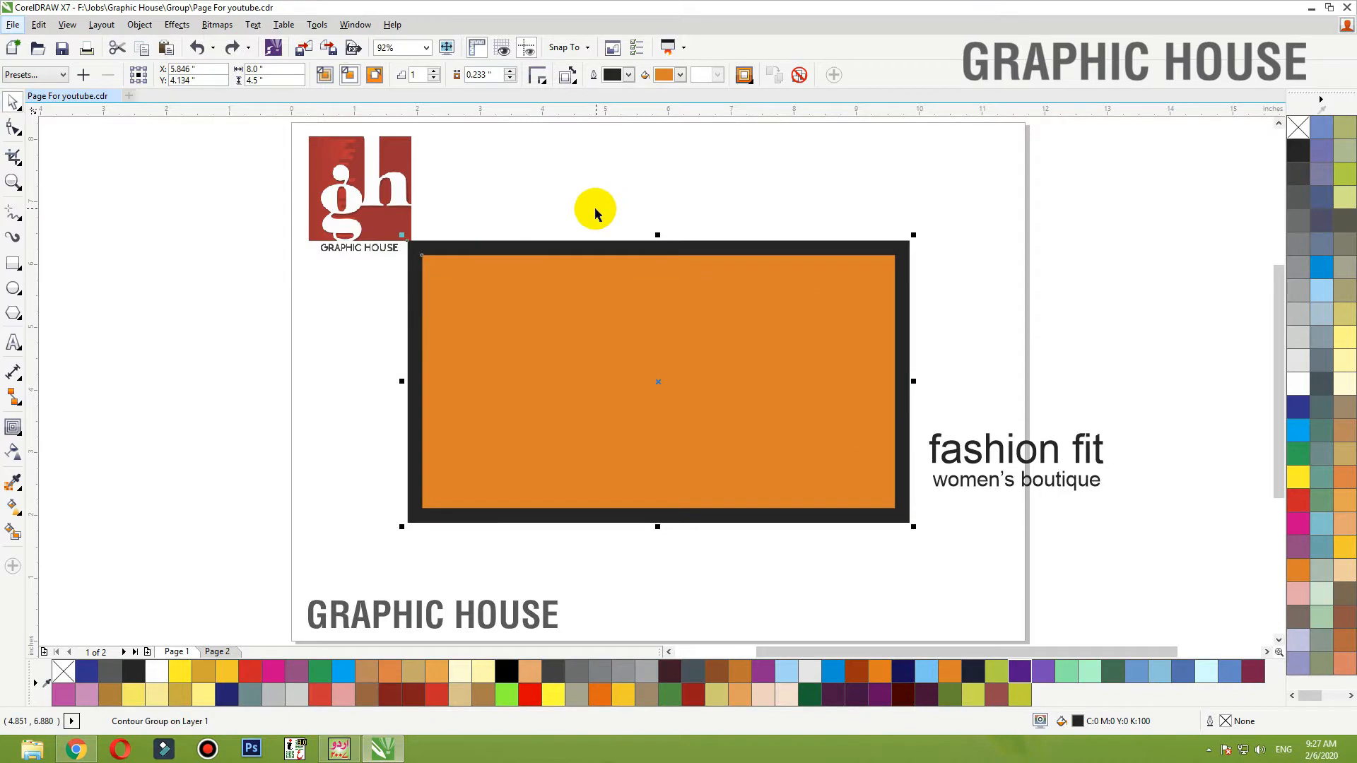
pyautogui.hotkey('ctrl', 'k')
# Remove the fill from the orange inner rectangle and give it a white outline, keeping it inset in the black rectangle
pyautogui.click(584, 221)
pyautogui.moveTo(520, 333); pyautogui.dragTo(283, 332)
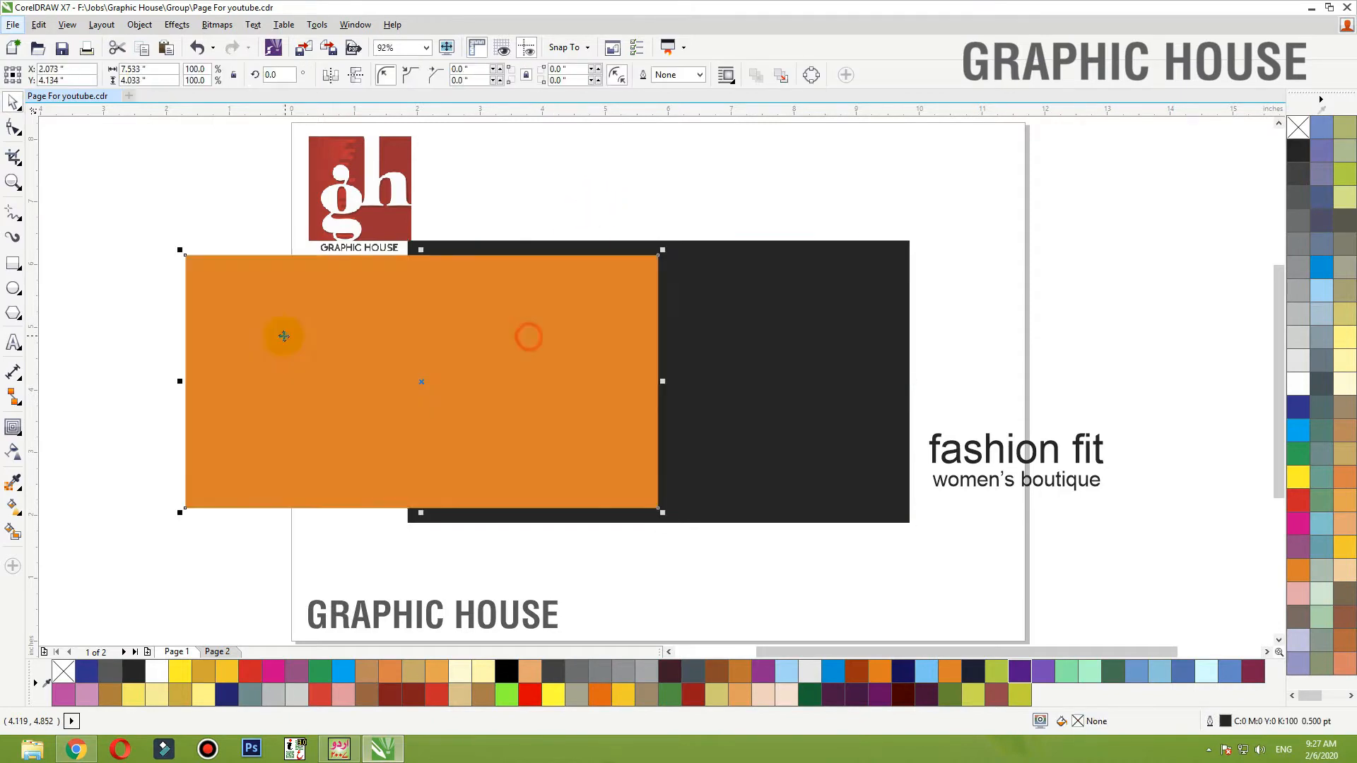
pyautogui.hotkey('ctrl', 'z')
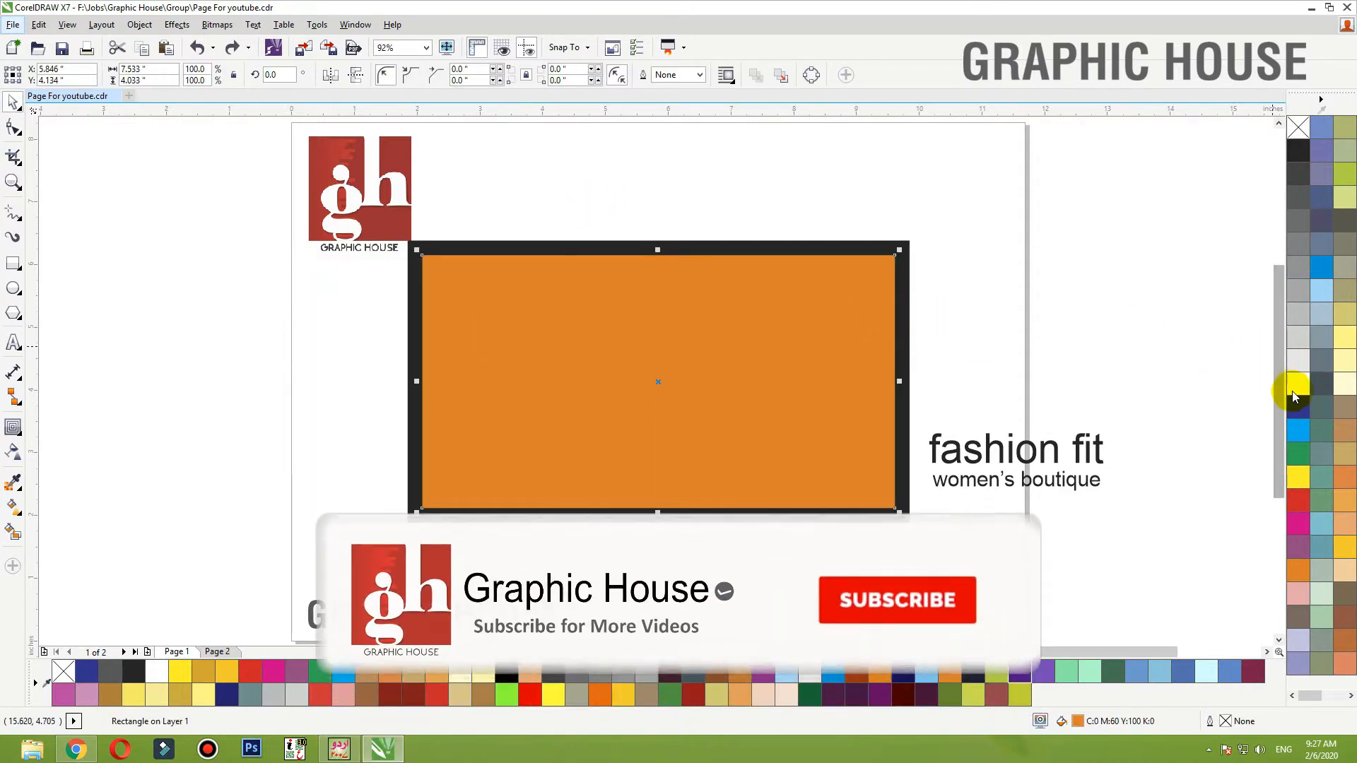
pyautogui.click(1298, 128)
pyautogui.rightClick(1294, 386)
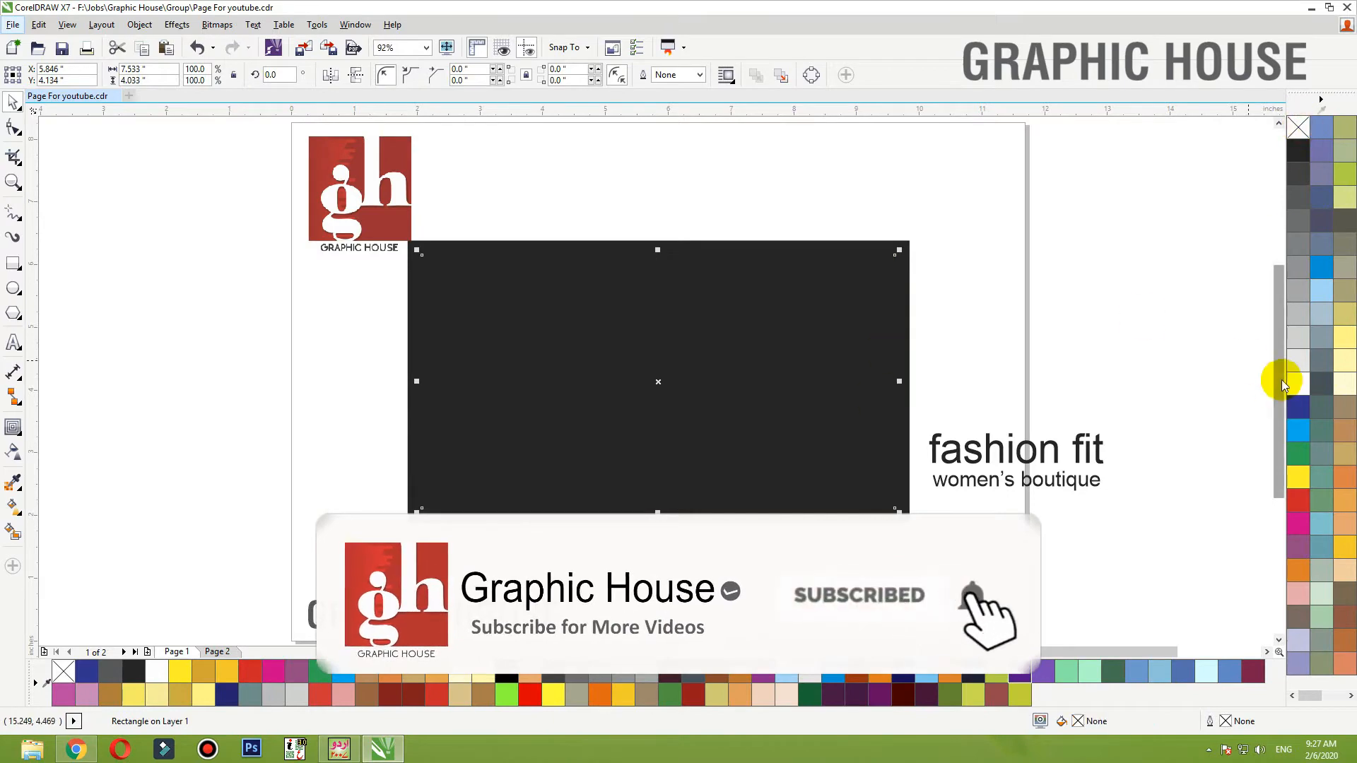
# Select both text lines and move them slightly up and to the right, clear of the black rectangle
pyautogui.click(1008, 478)
pyautogui.click(986, 478)
pyautogui.click(989, 480)
pyautogui.keyDown('shift'); pyautogui.click(1002, 460); pyautogui.keyUp('shift')
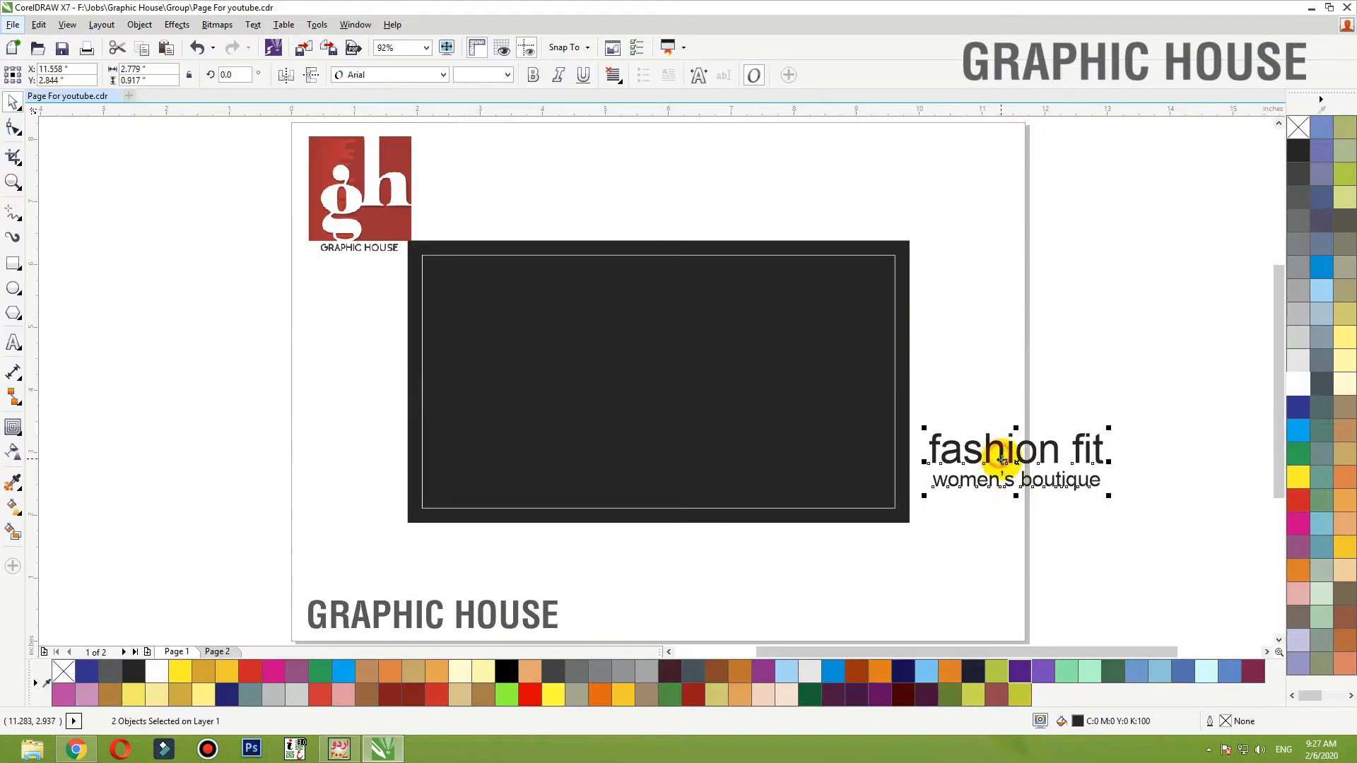
pyautogui.moveTo(810, 458); pyautogui.dragTo(625, 467)
pyautogui.hotkey('ctrl', 'z')
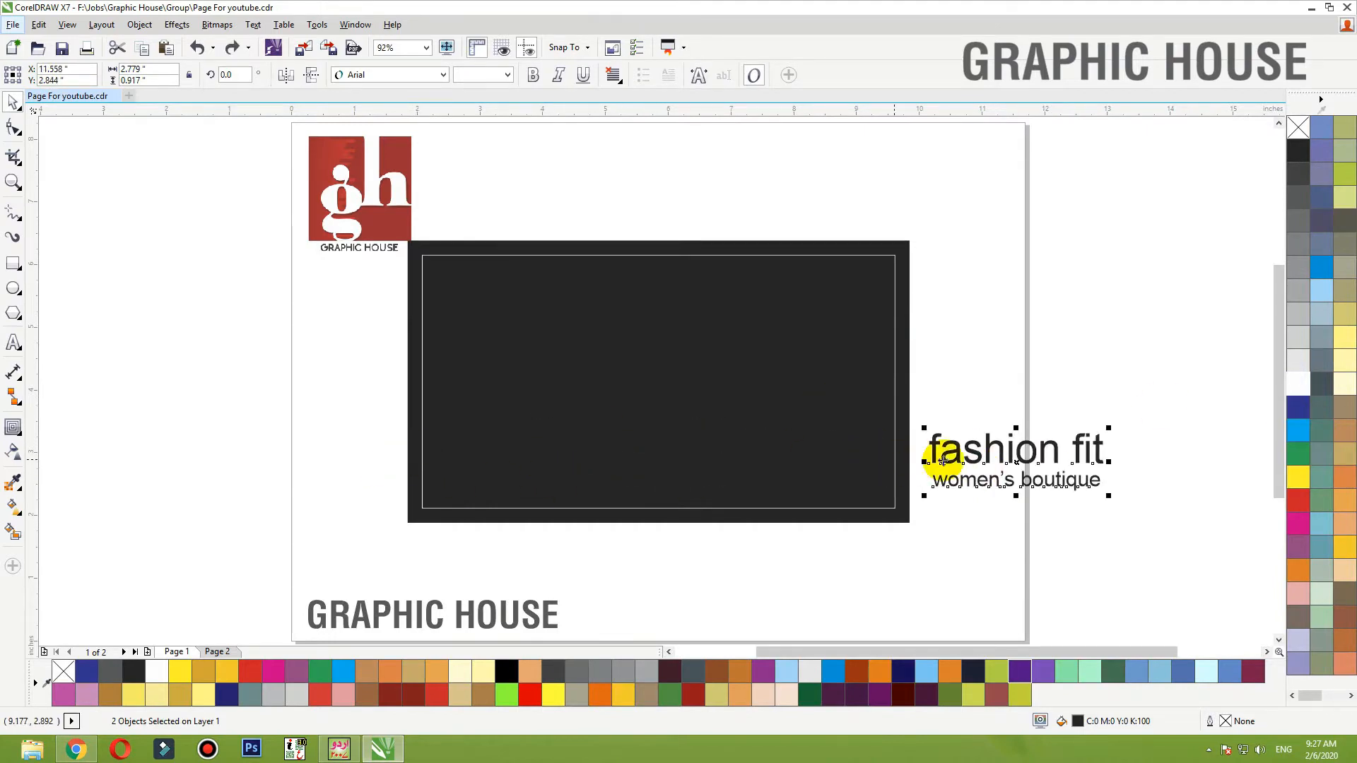
pyautogui.moveTo(1024, 453); pyautogui.dragTo(1032, 444)
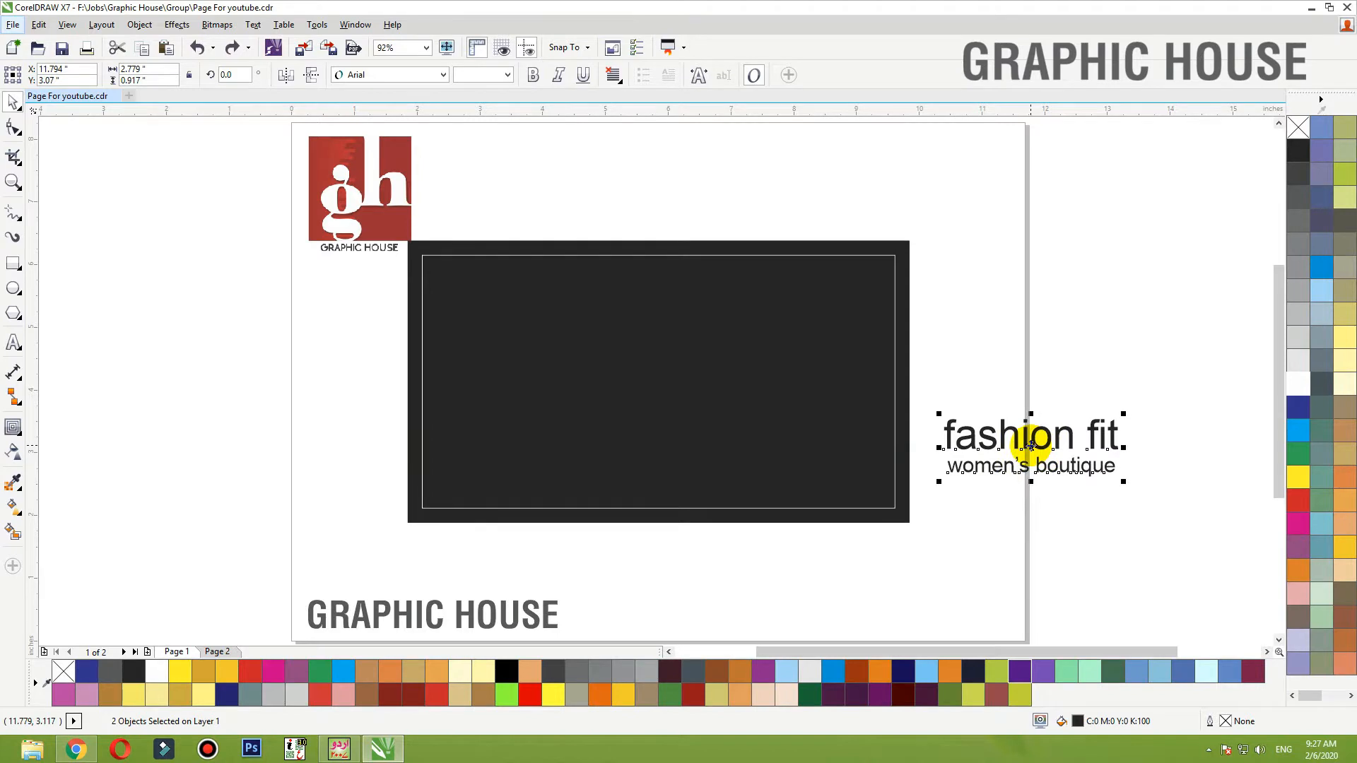
pyautogui.click(1145, 400)
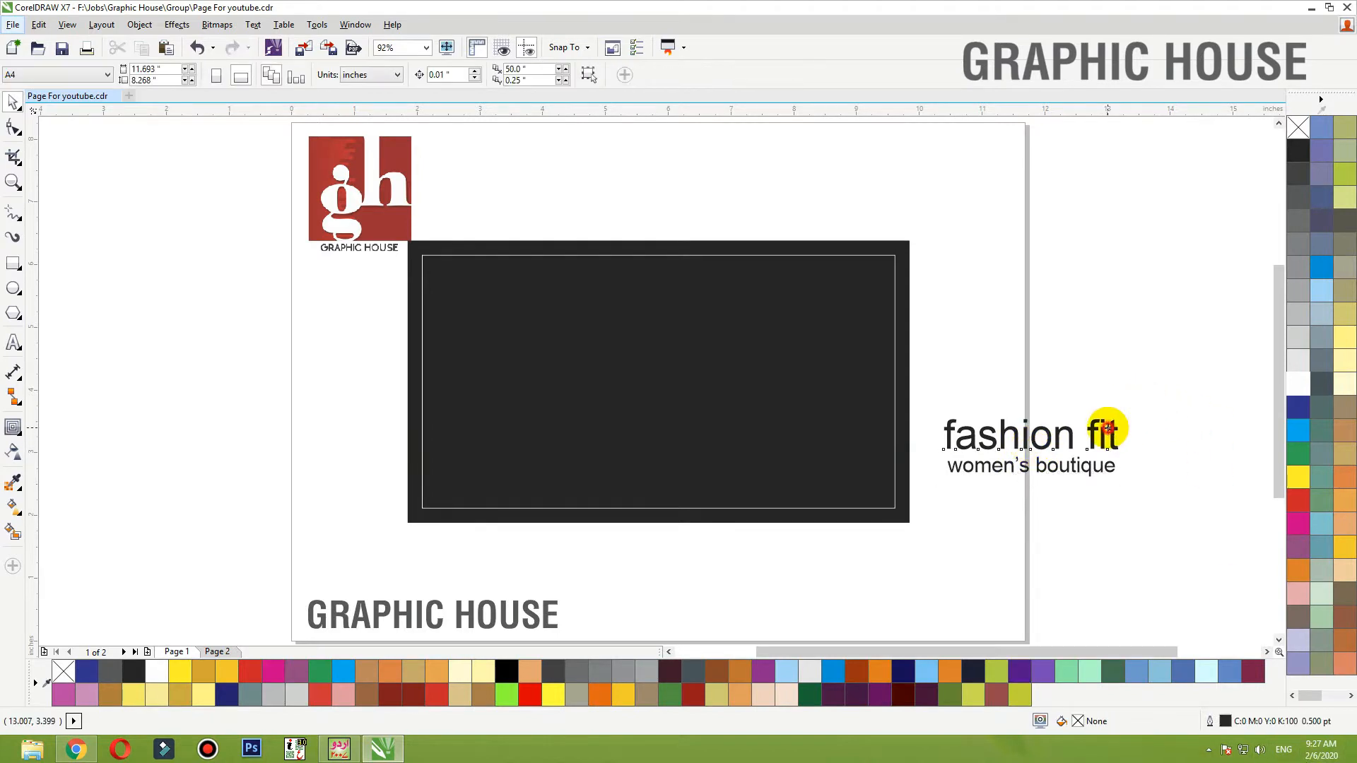
pyautogui.click(1106, 434)
pyautogui.moveTo(1173, 384); pyautogui.dragTo(906, 508)
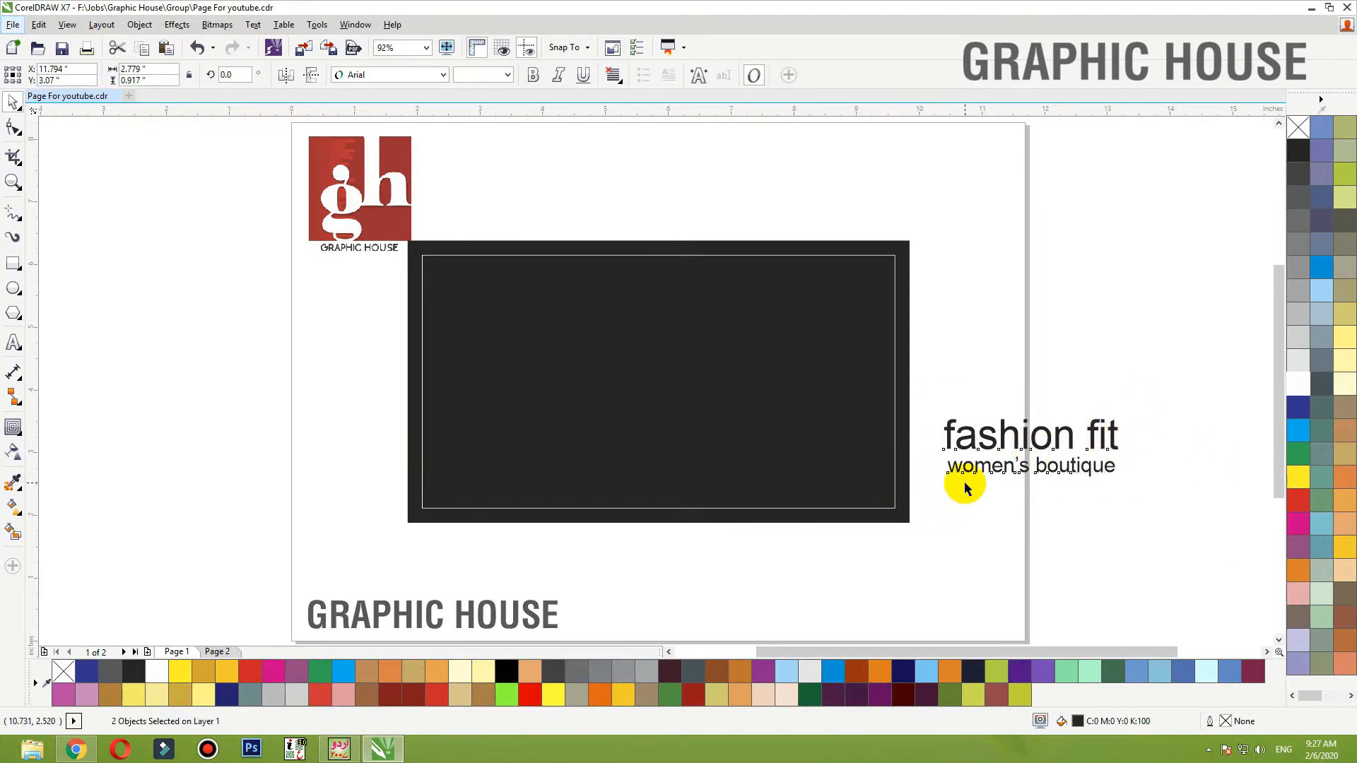
pyautogui.click(994, 382)
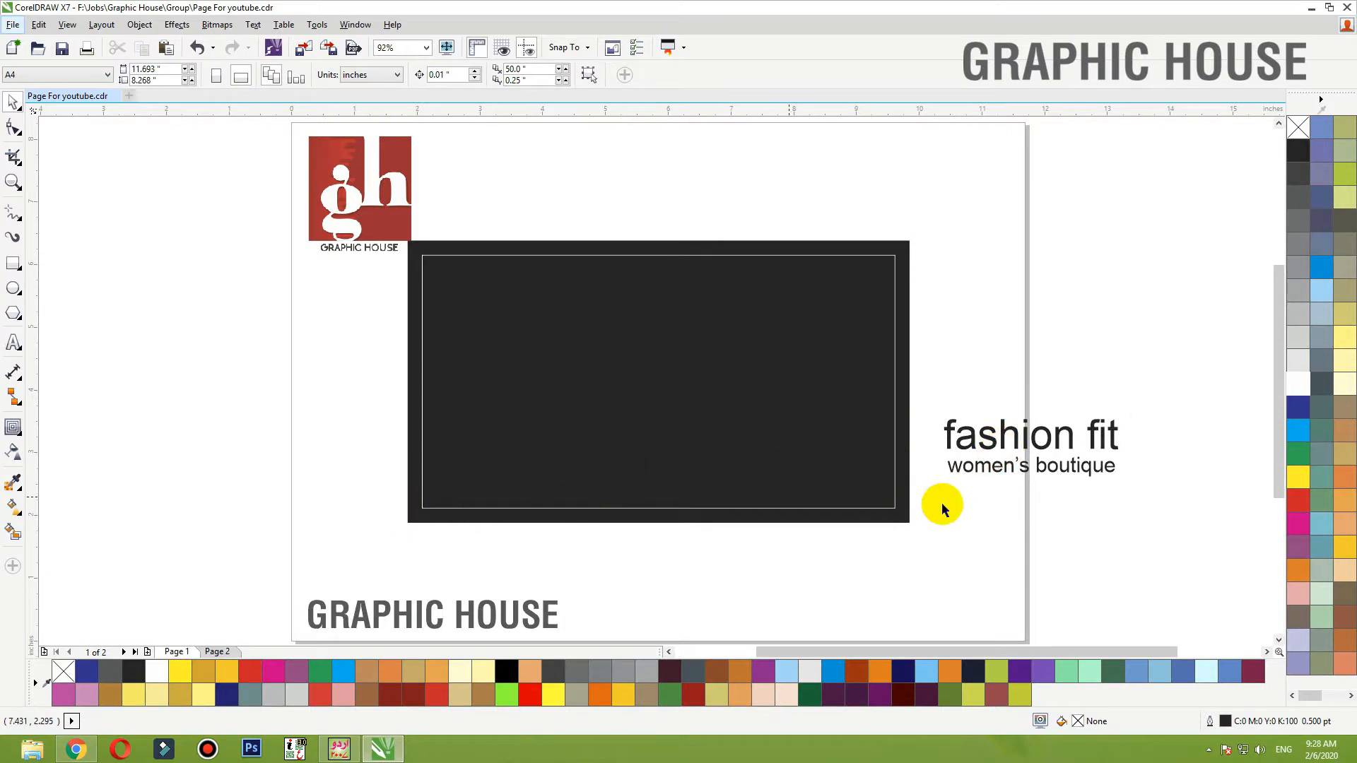
pyautogui.moveTo(1154, 510); pyautogui.dragTo(912, 352)
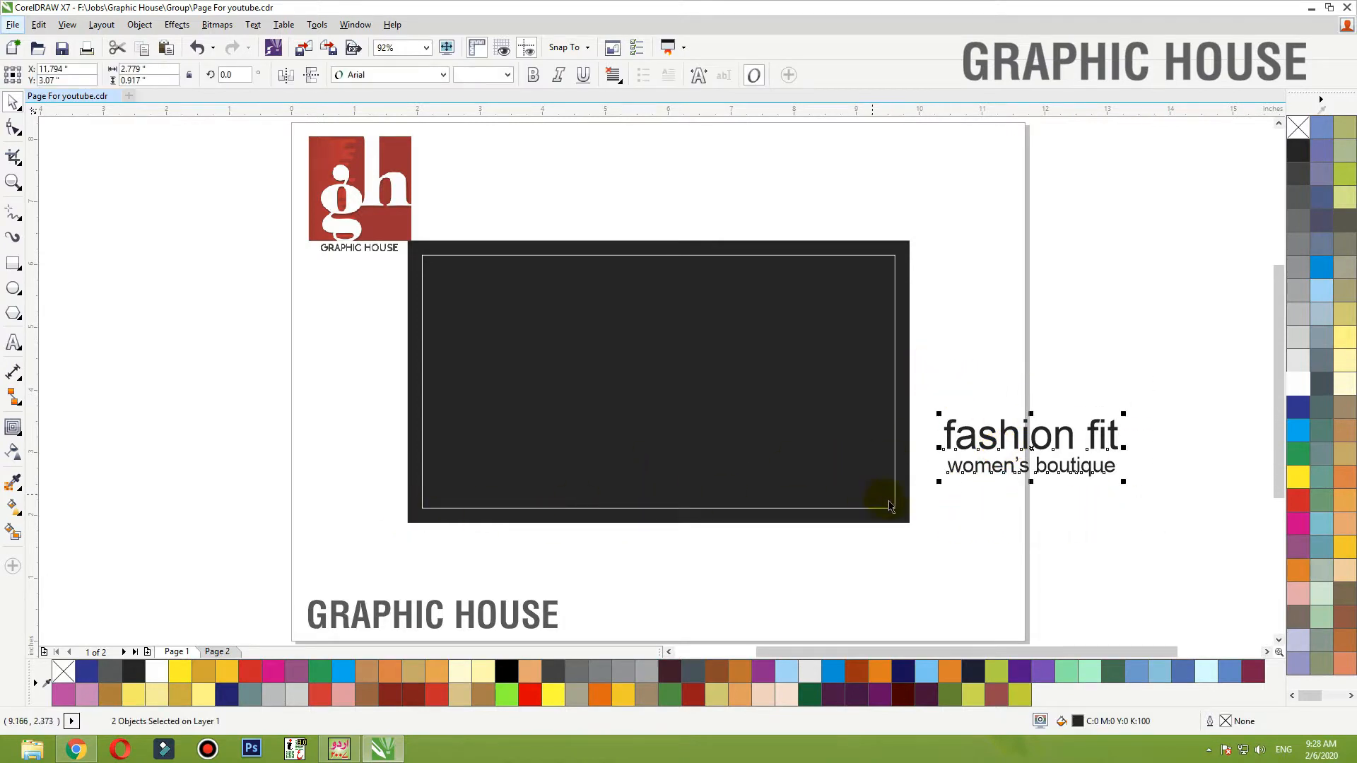
# Try yellow copies of the "women's boutique" line in the white border's lower-right and upper-left corners, and delete both copies
pyautogui.click(1030, 468)
pyautogui.moveTo(1029, 467); pyautogui.dragTo(803, 502)
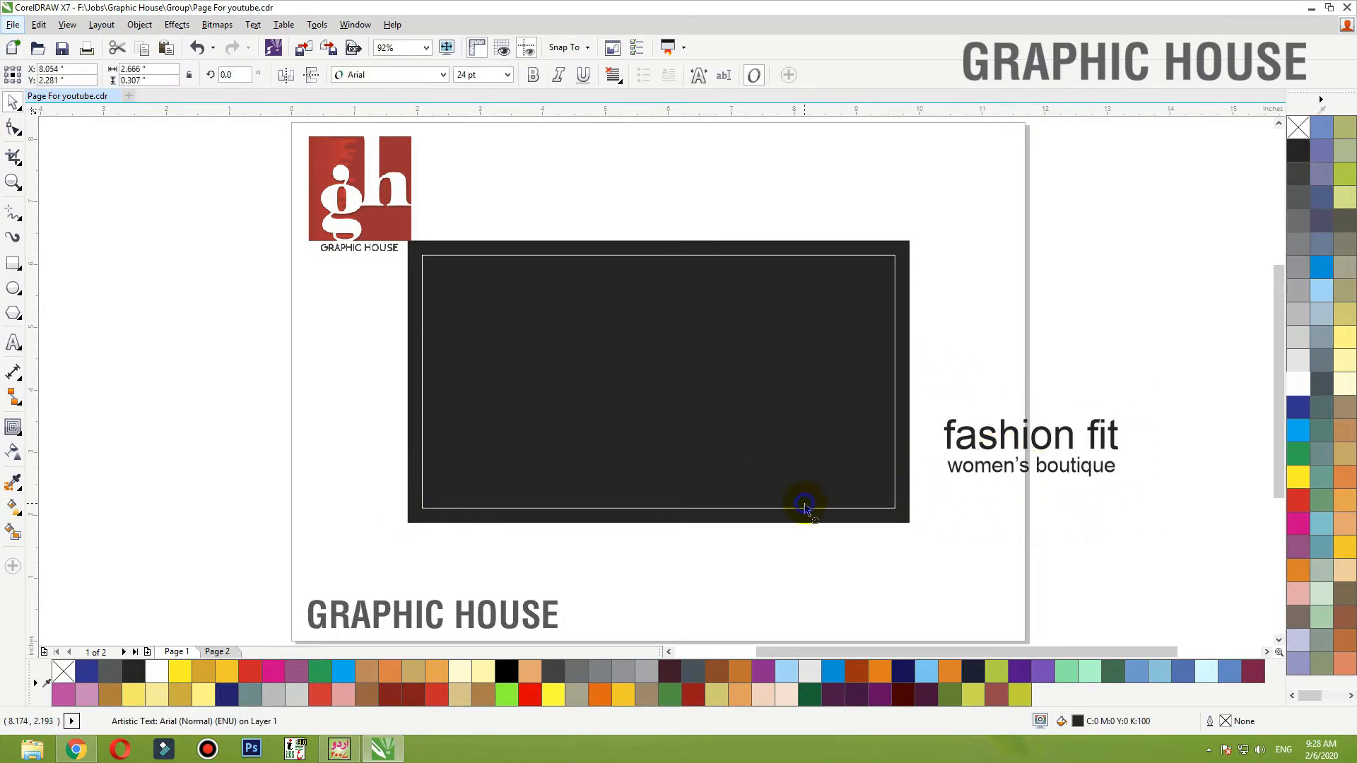
pyautogui.click(1304, 483)
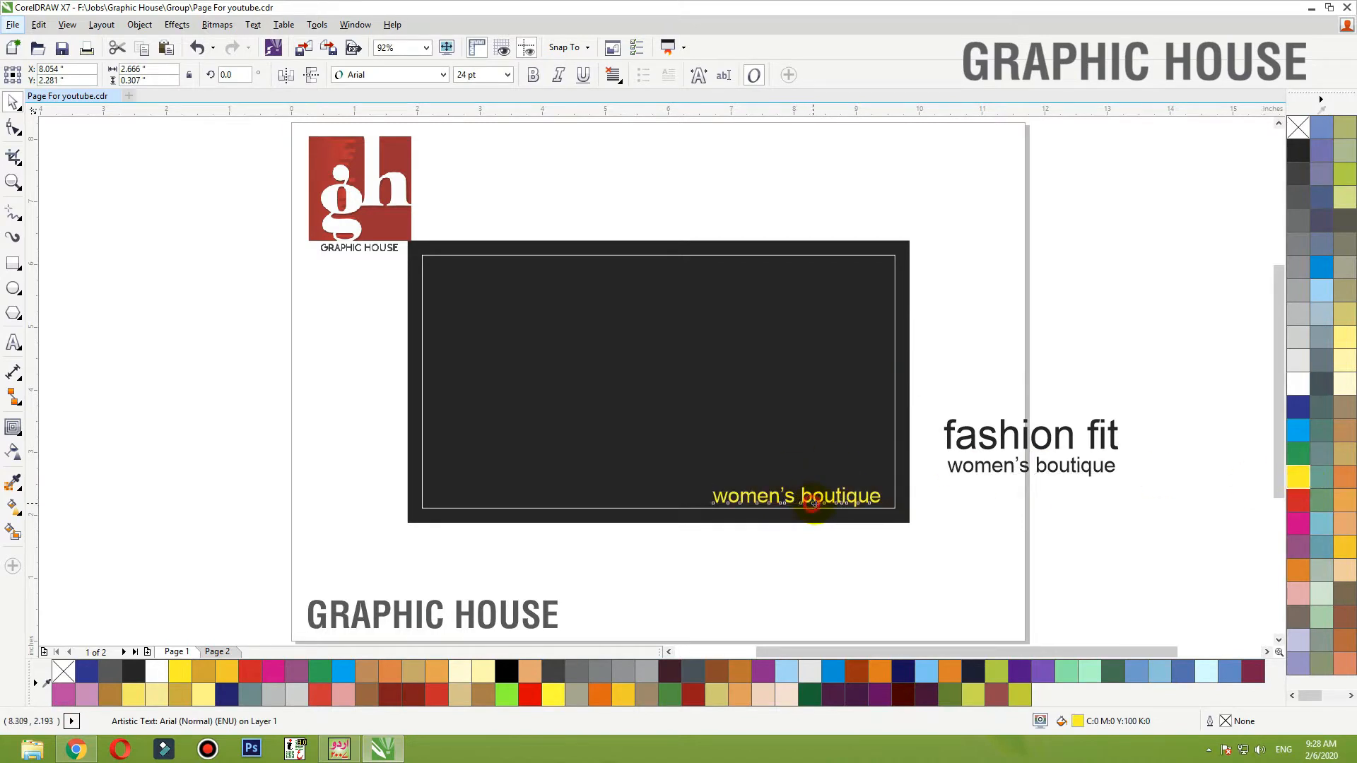
pyautogui.moveTo(813, 503); pyautogui.dragTo(525, 274)
pyautogui.rightClick(525, 274)
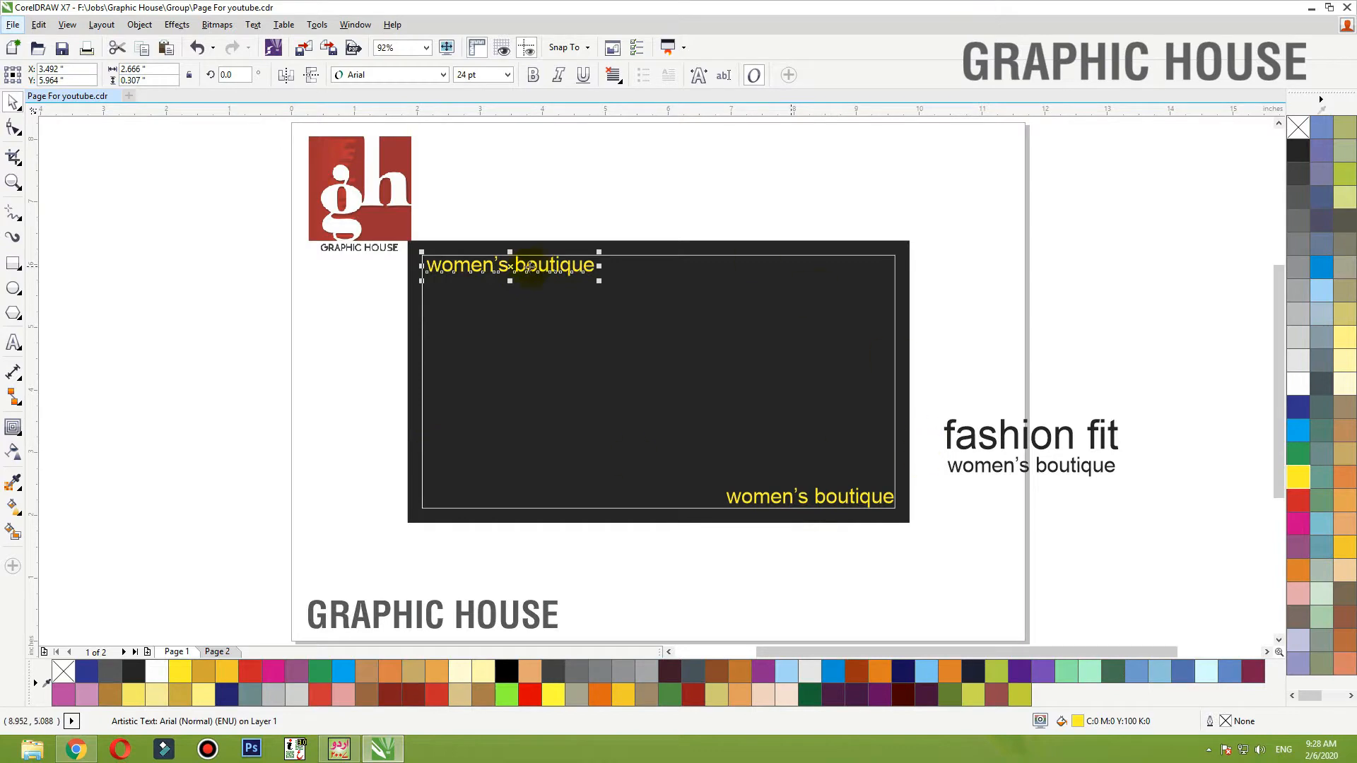
pyautogui.press('Delete')
pyautogui.moveTo(952, 581); pyautogui.dragTo(642, 469)
pyautogui.press('Delete')
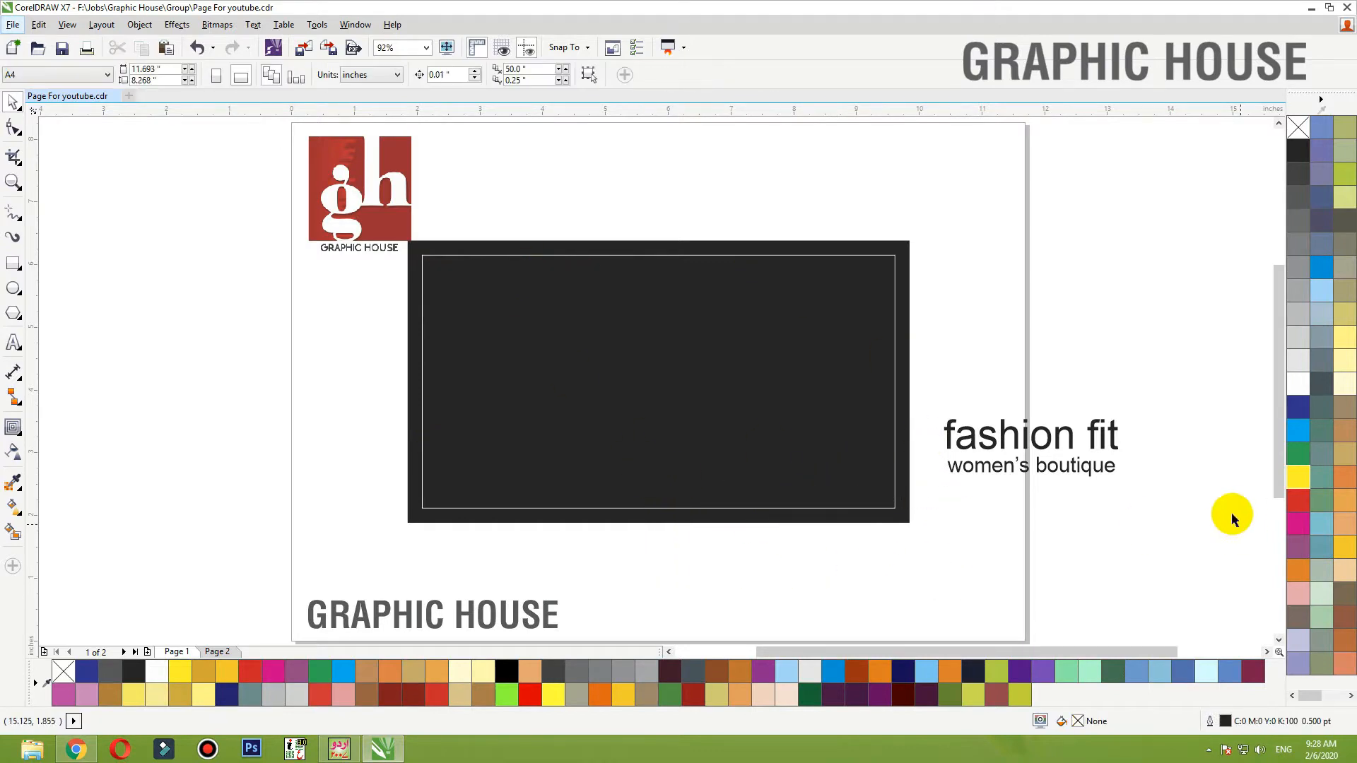
# Set the font of both the "fashion fit" and "women's boutique" lines to Royal Crescent
pyautogui.click(1057, 439)
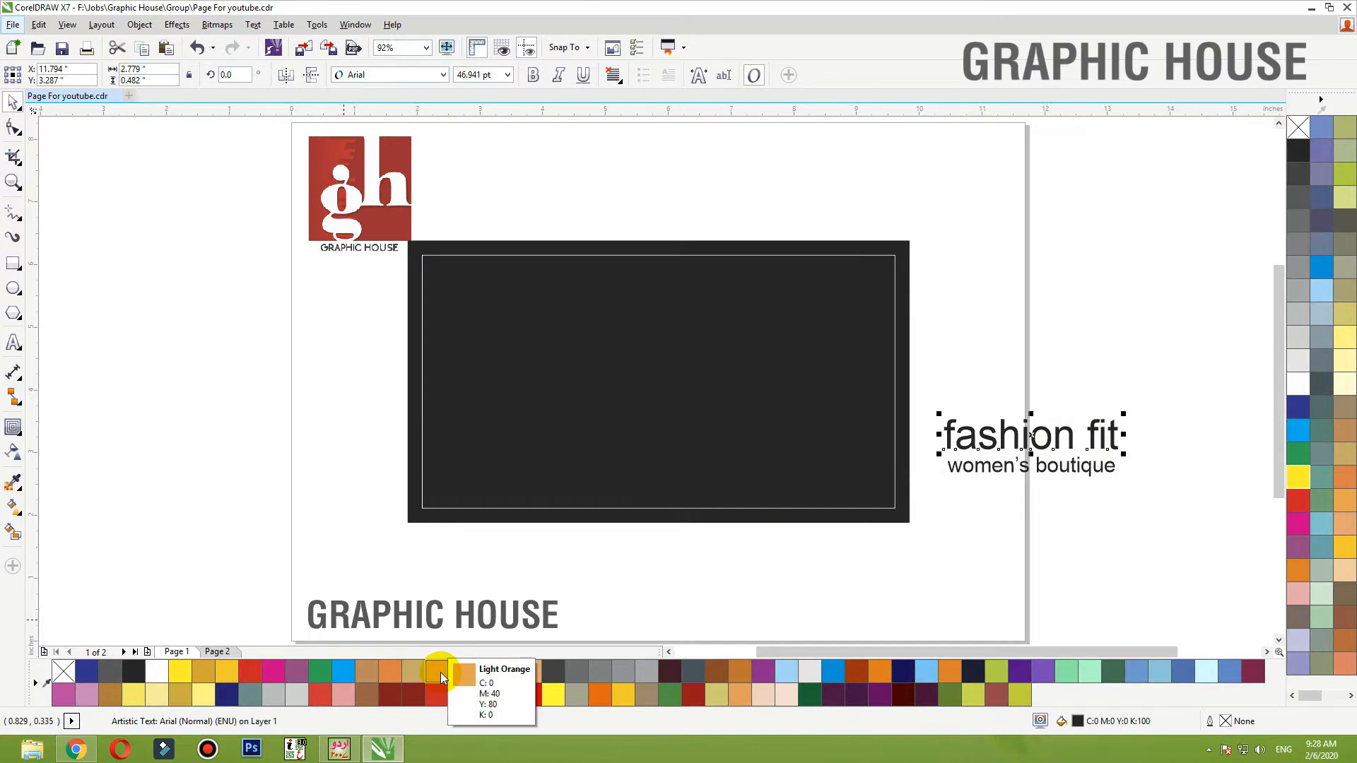
pyautogui.moveTo(1349, 756)
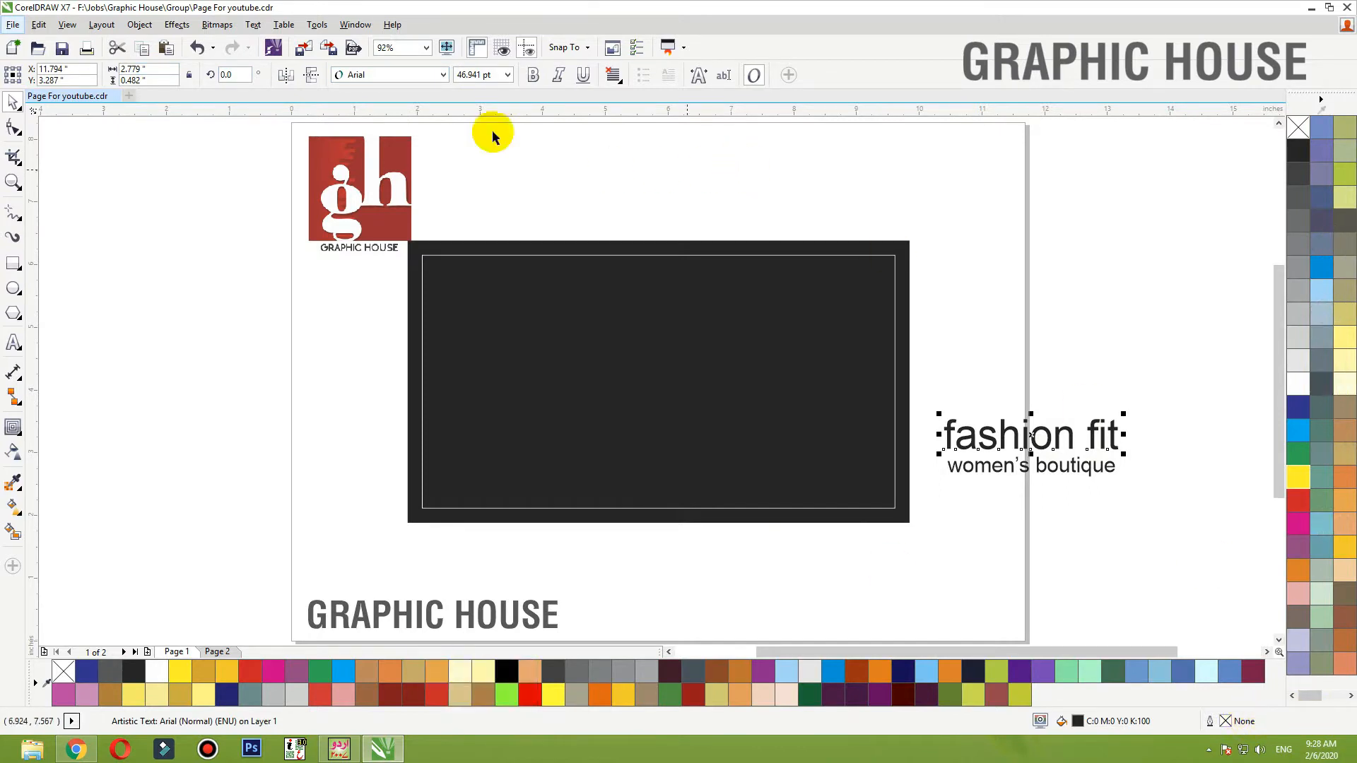
pyautogui.moveTo(1191, 387); pyautogui.dragTo(848, 418)
pyautogui.click(372, 75)
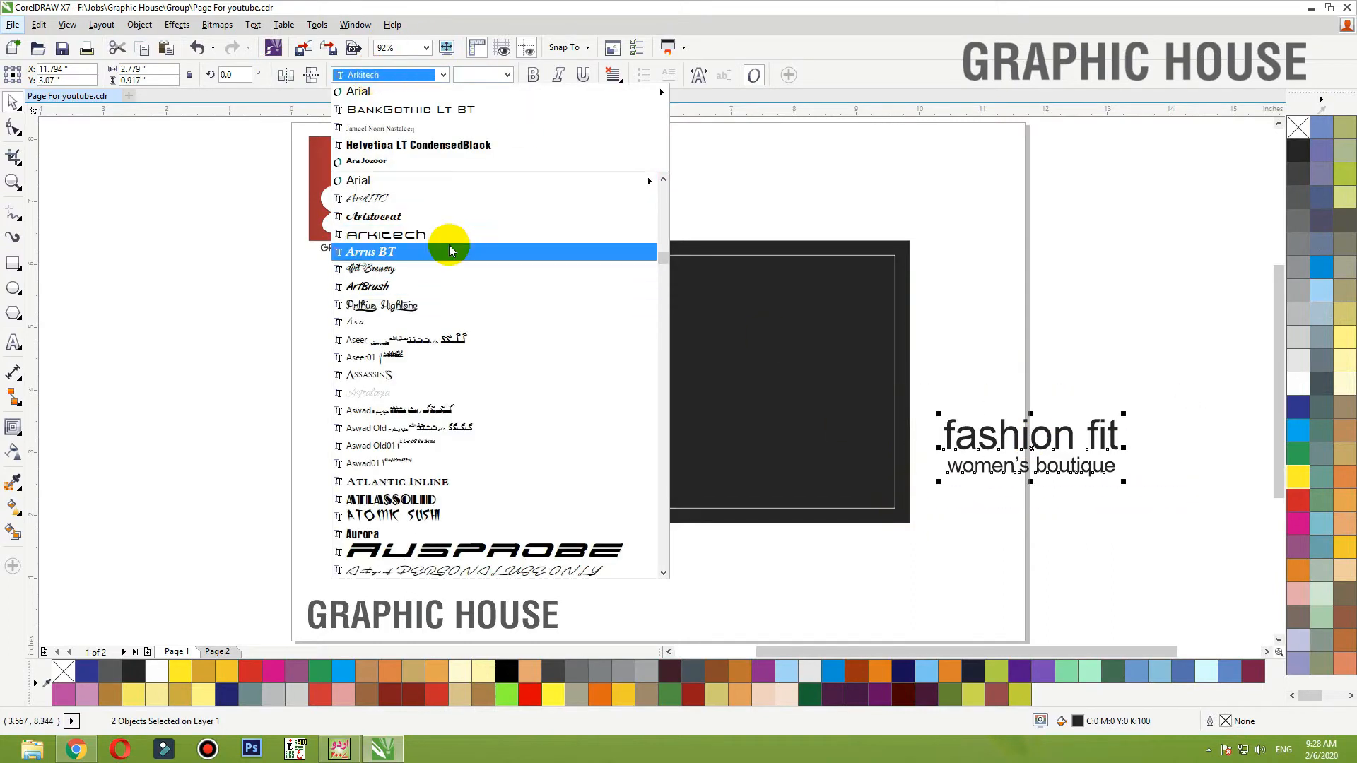
pyautogui.write('Ri')
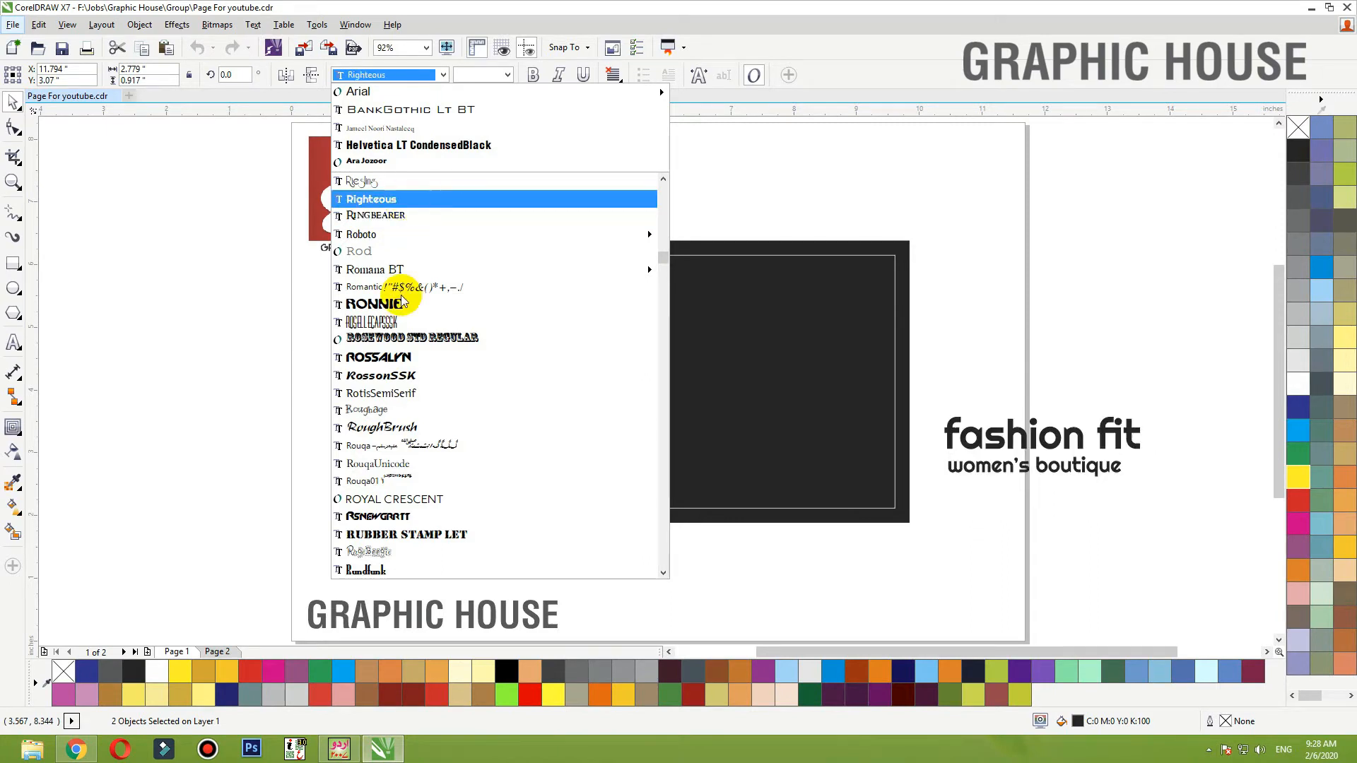
pyautogui.click(414, 500)
pyautogui.click(1031, 333)
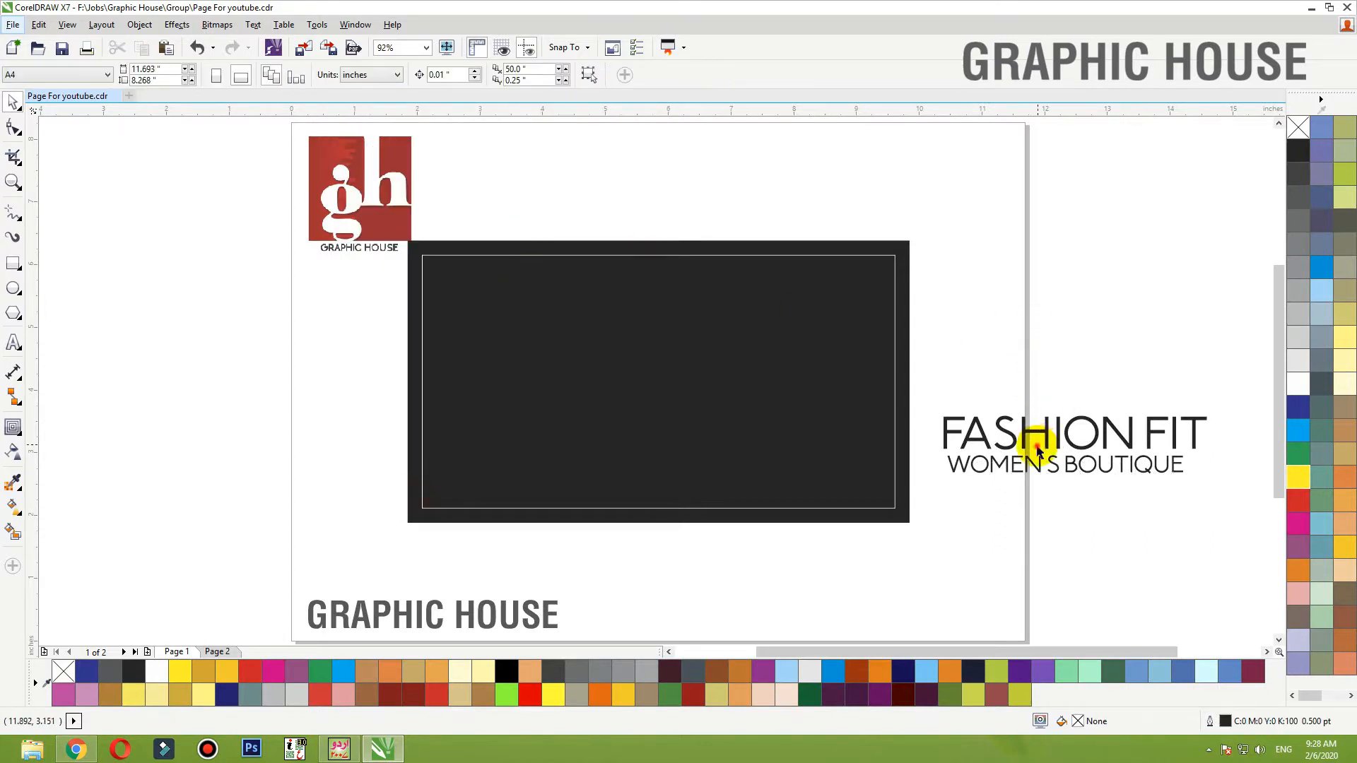
# Align the two text lines so that "women's boutique" is horizontally centred under "fashion fit"
pyautogui.click(1052, 436)
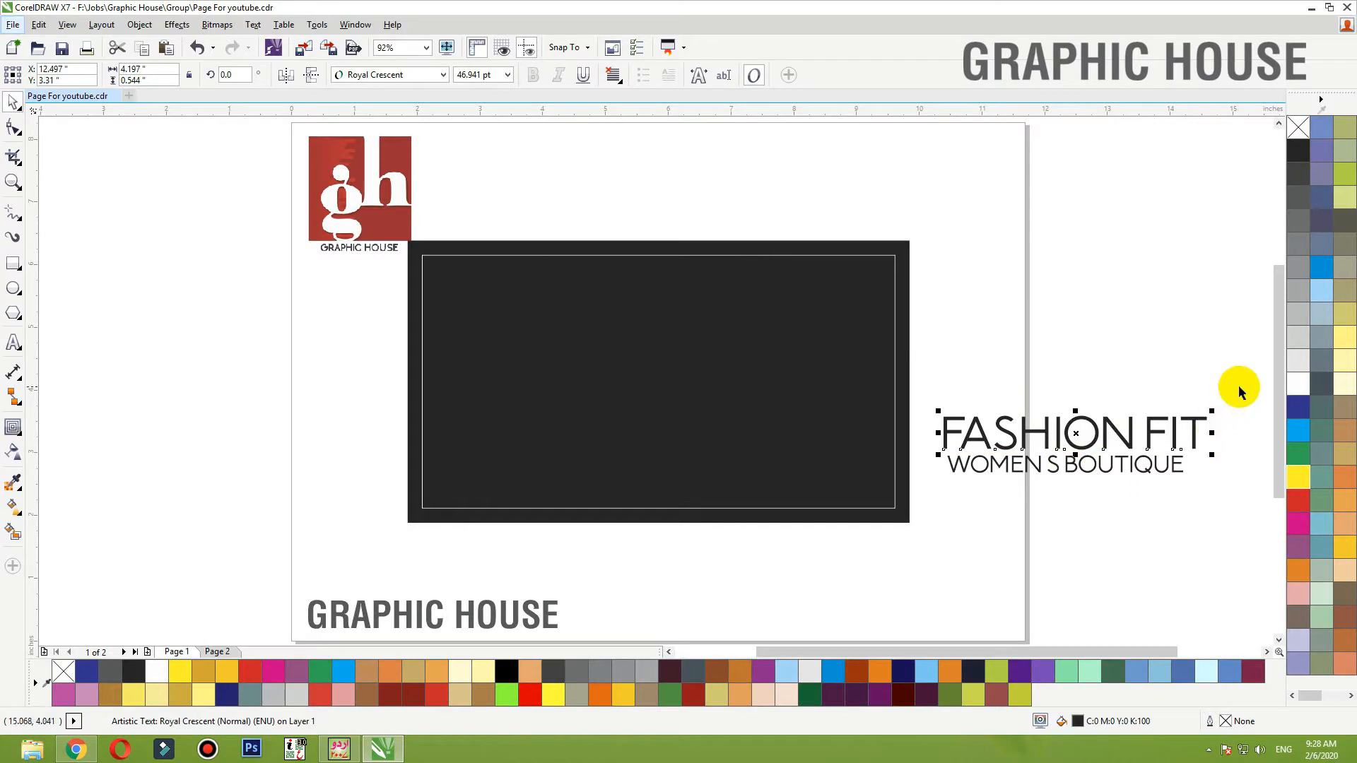
pyautogui.moveTo(1239, 384); pyautogui.dragTo(937, 501)
pyautogui.press('c')
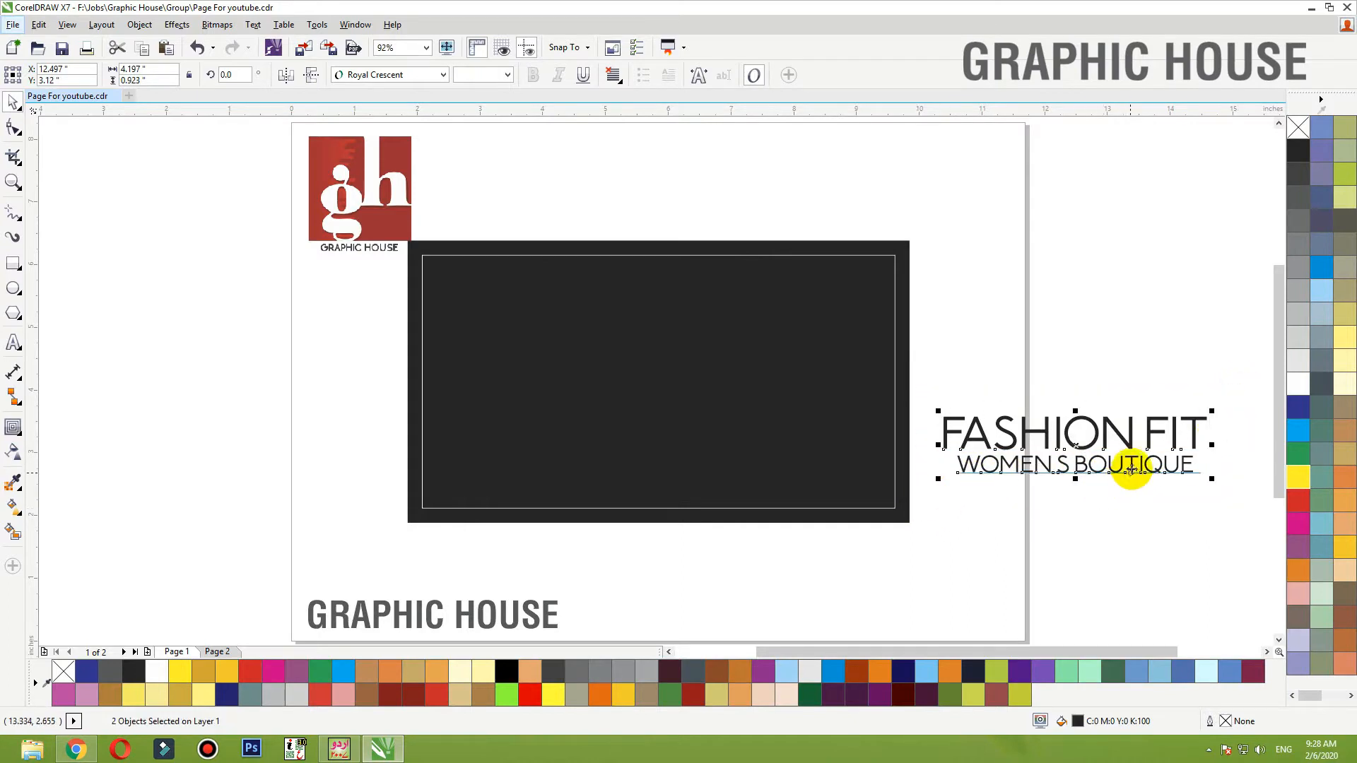
# Place both text lines in white in the lower part of the black rectangle, centred horizontally on it
pyautogui.moveTo(1120, 472); pyautogui.dragTo(689, 487)
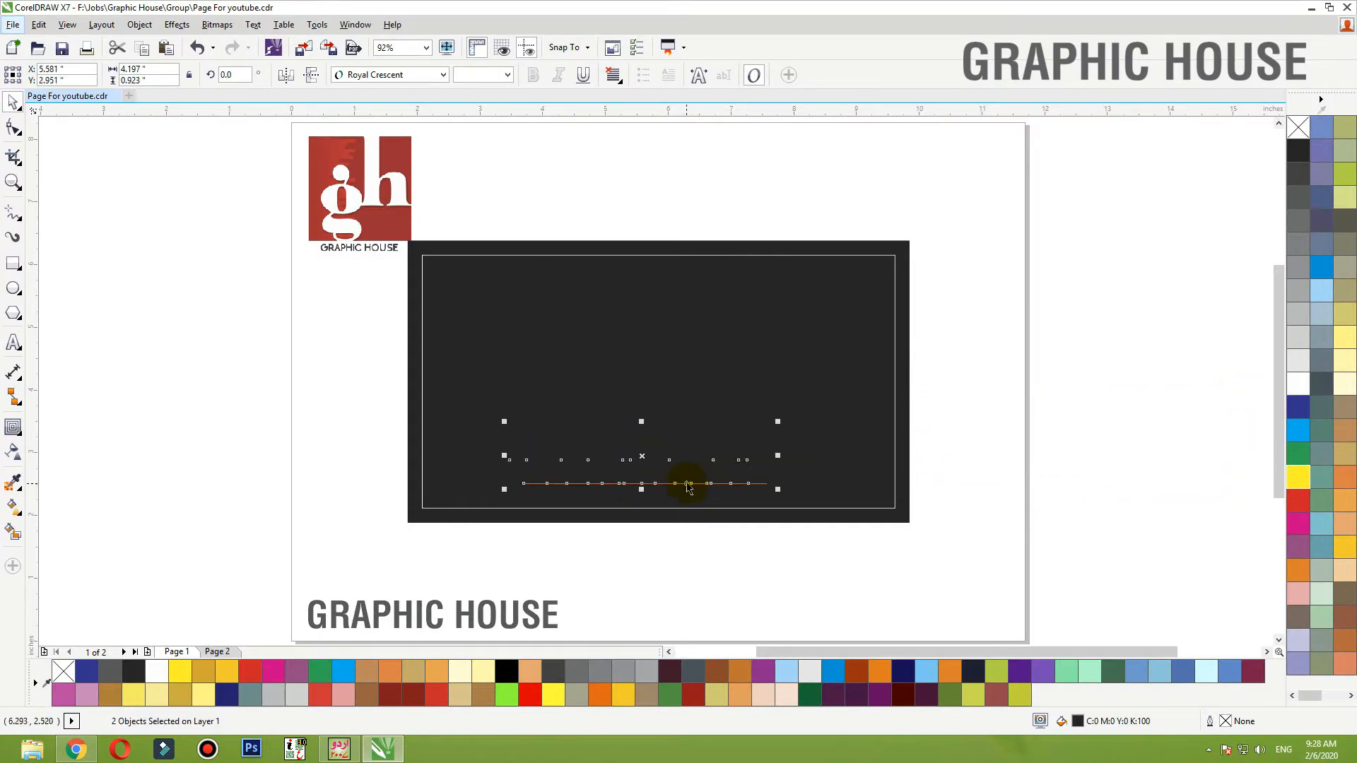
pyautogui.click(1303, 384)
pyautogui.click(702, 367)
pyautogui.click(1013, 368)
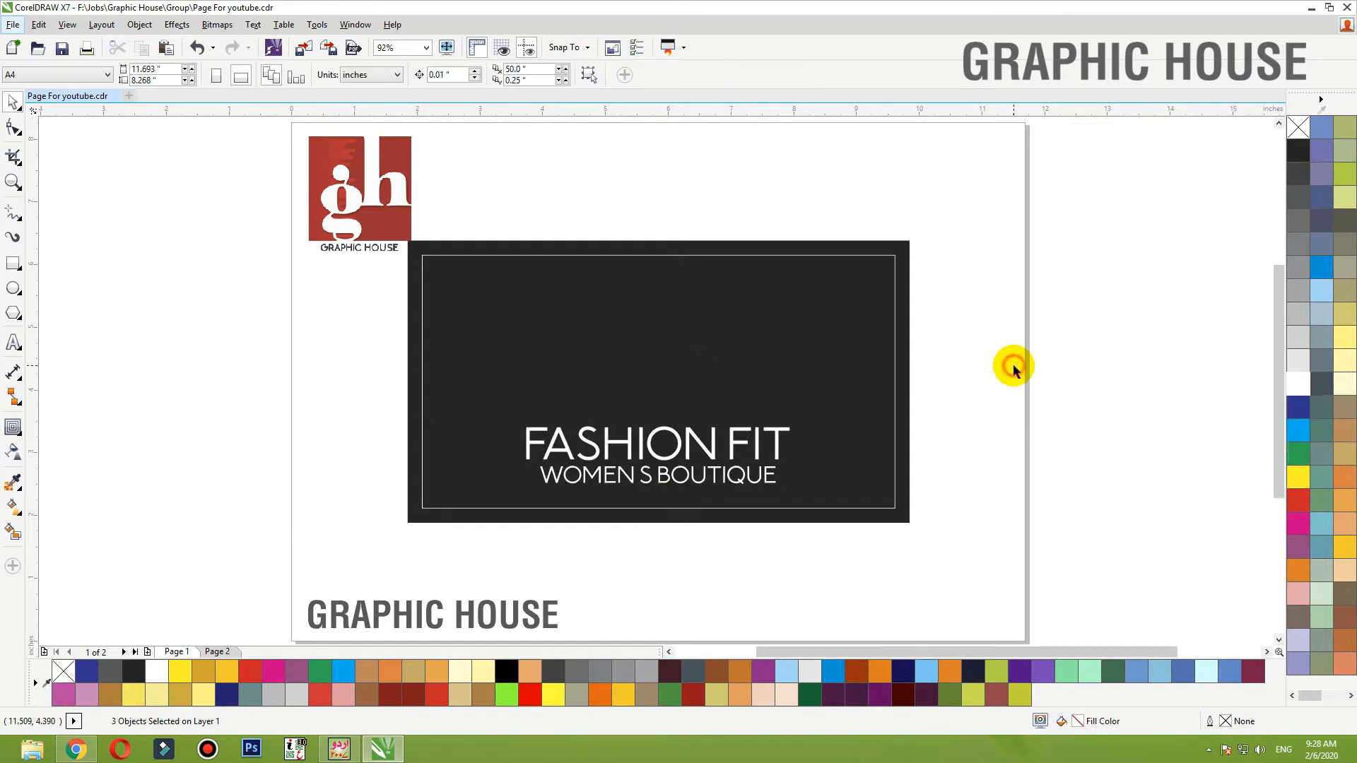
# Add the artistic text "FF" in yellow above the FASHION FIT line and enlarge it to about 117 pt
pyautogui.click(737, 447)
pyautogui.click(14, 345)
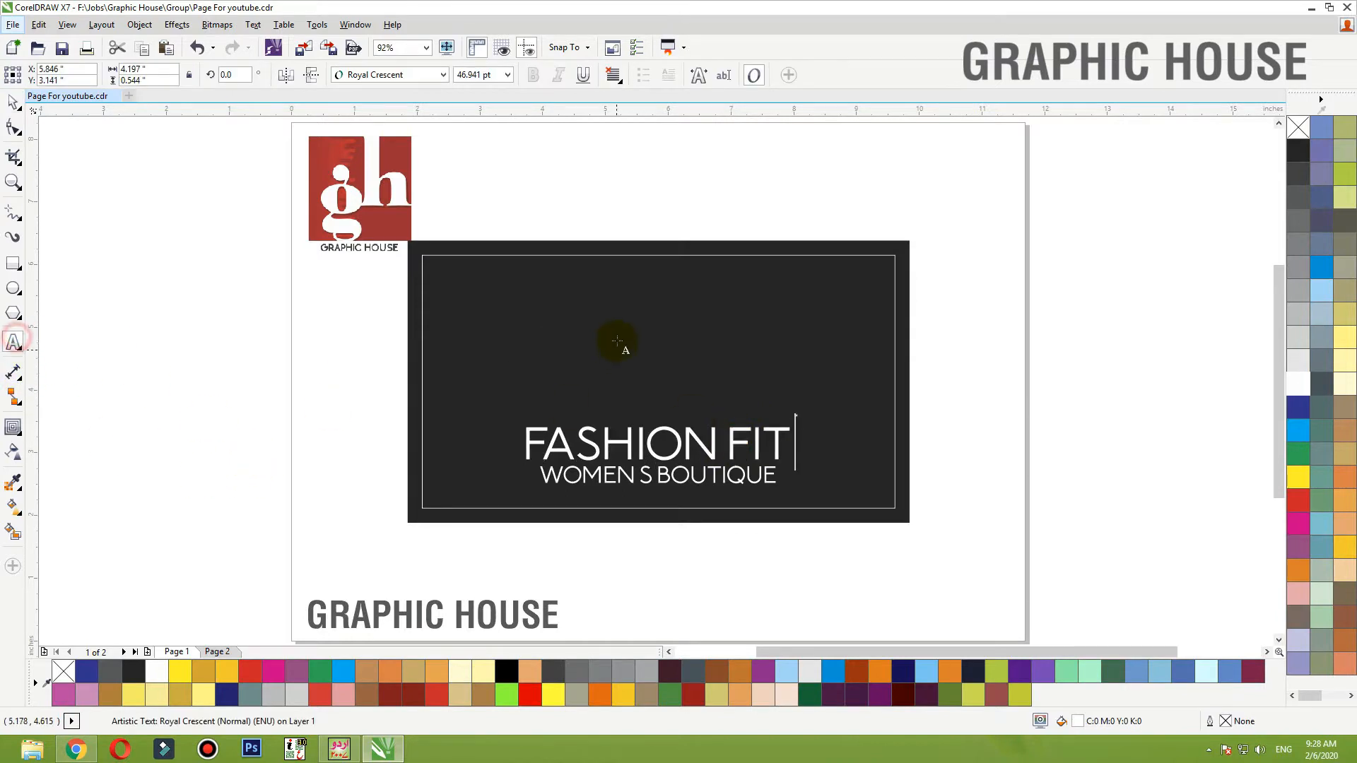
pyautogui.click(583, 356)
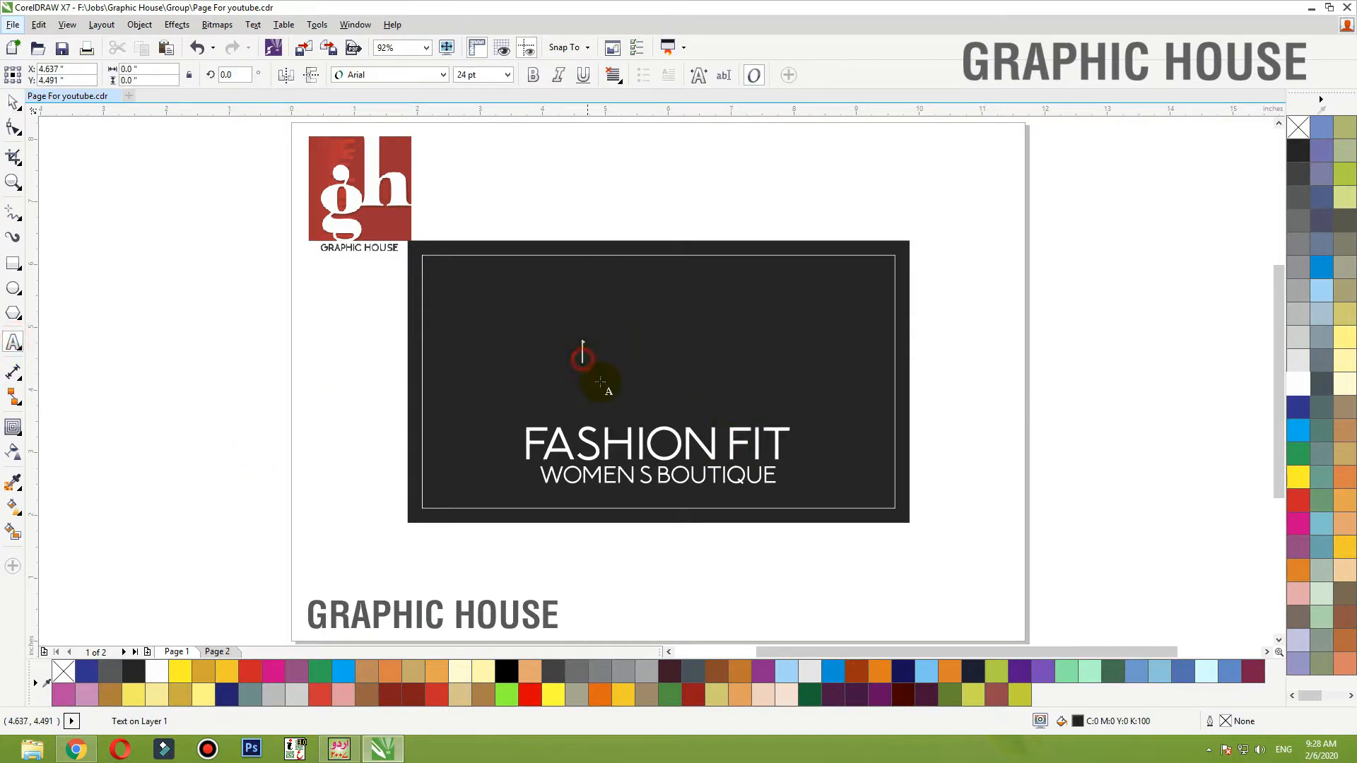
pyautogui.click(11, 106)
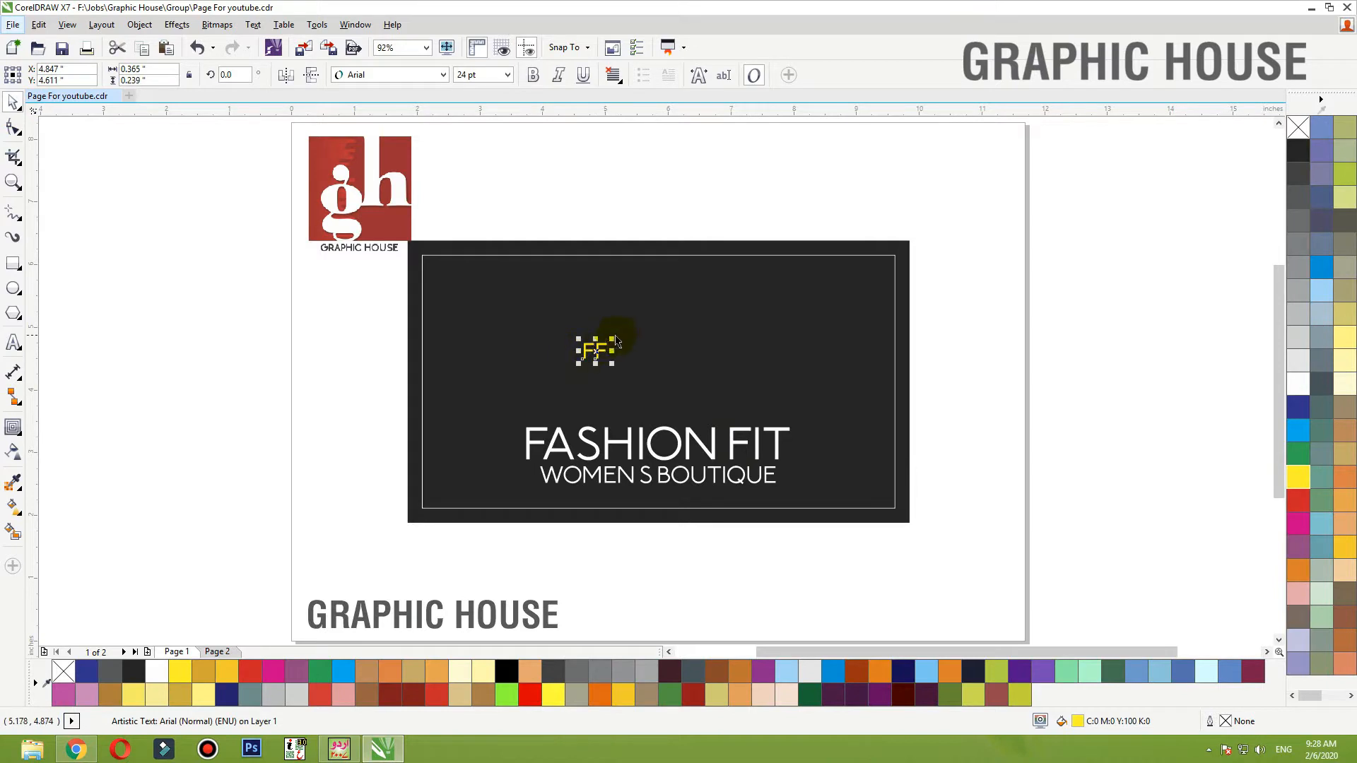
pyautogui.moveTo(654, 313); pyautogui.dragTo(669, 382)
# Change the font of the yellow FF lettering to Bebas Neue
pyautogui.click(375, 75)
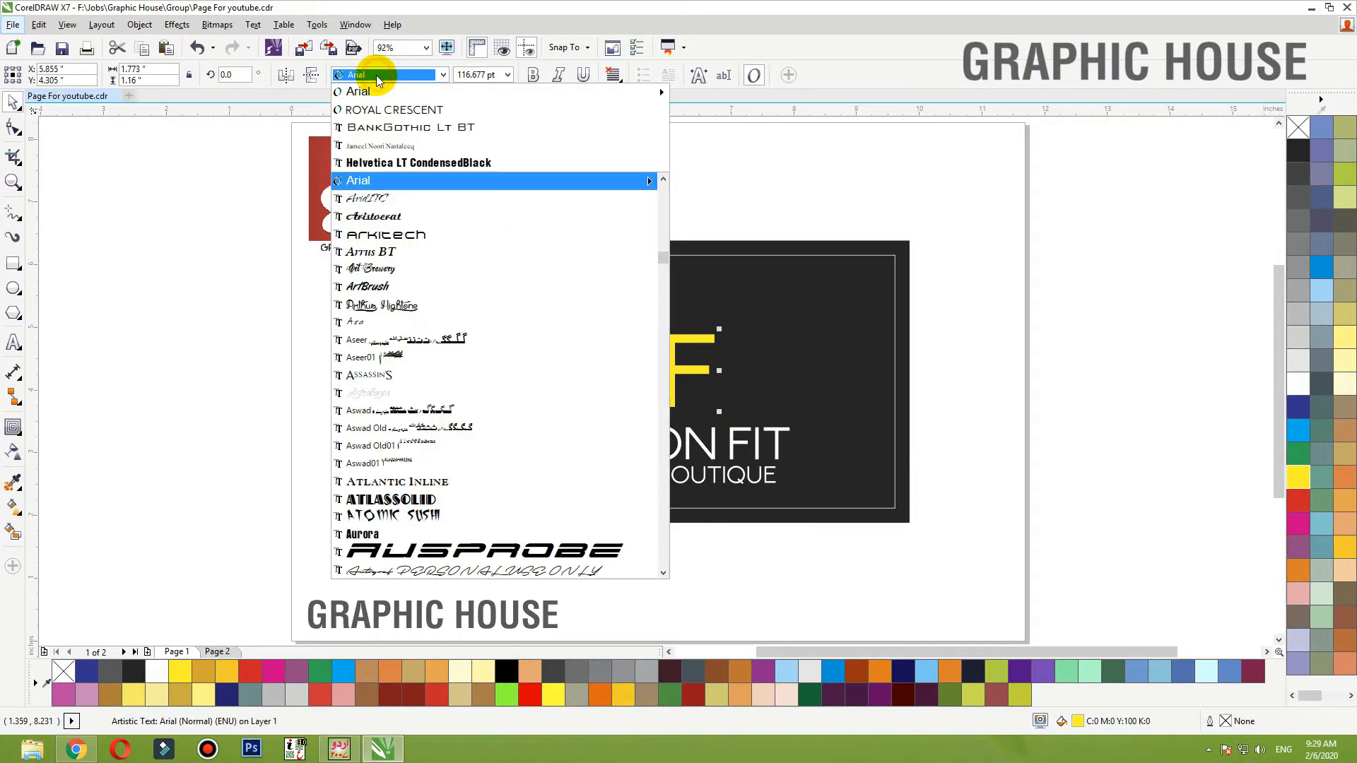
pyautogui.scroll(-4, 414, 282)
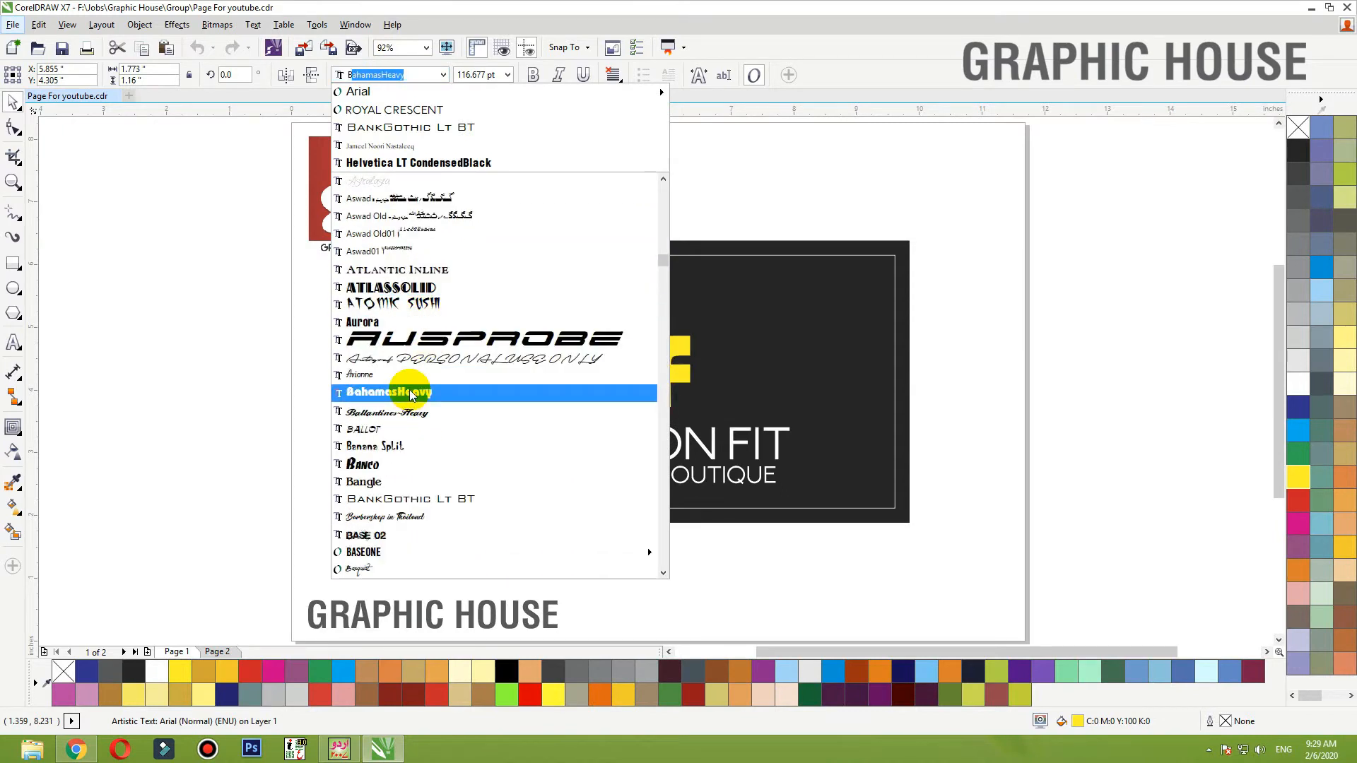
pyautogui.scroll(-4, 421, 373)
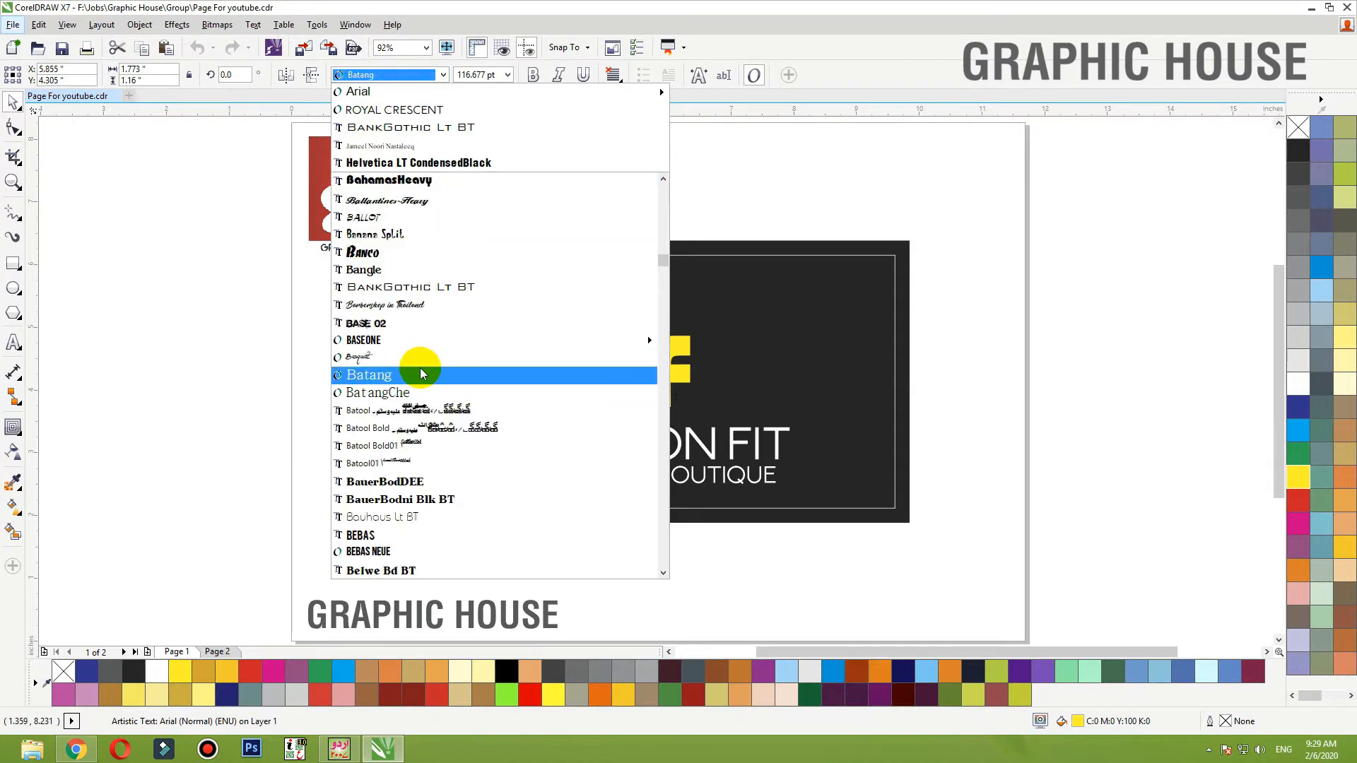
pyautogui.click(414, 555)
# Change the font of the yellow FF lettering to Marlboro
pyautogui.click(390, 83)
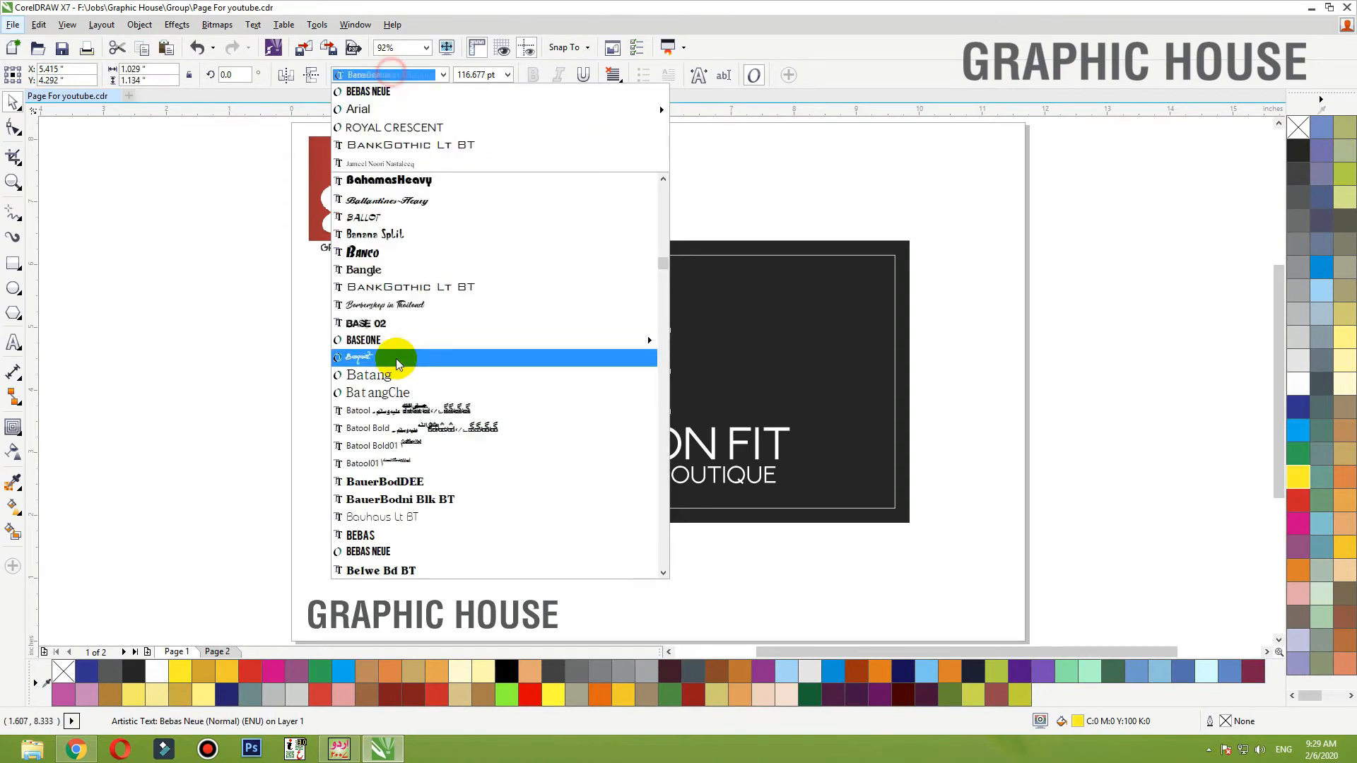
pyautogui.write('m')
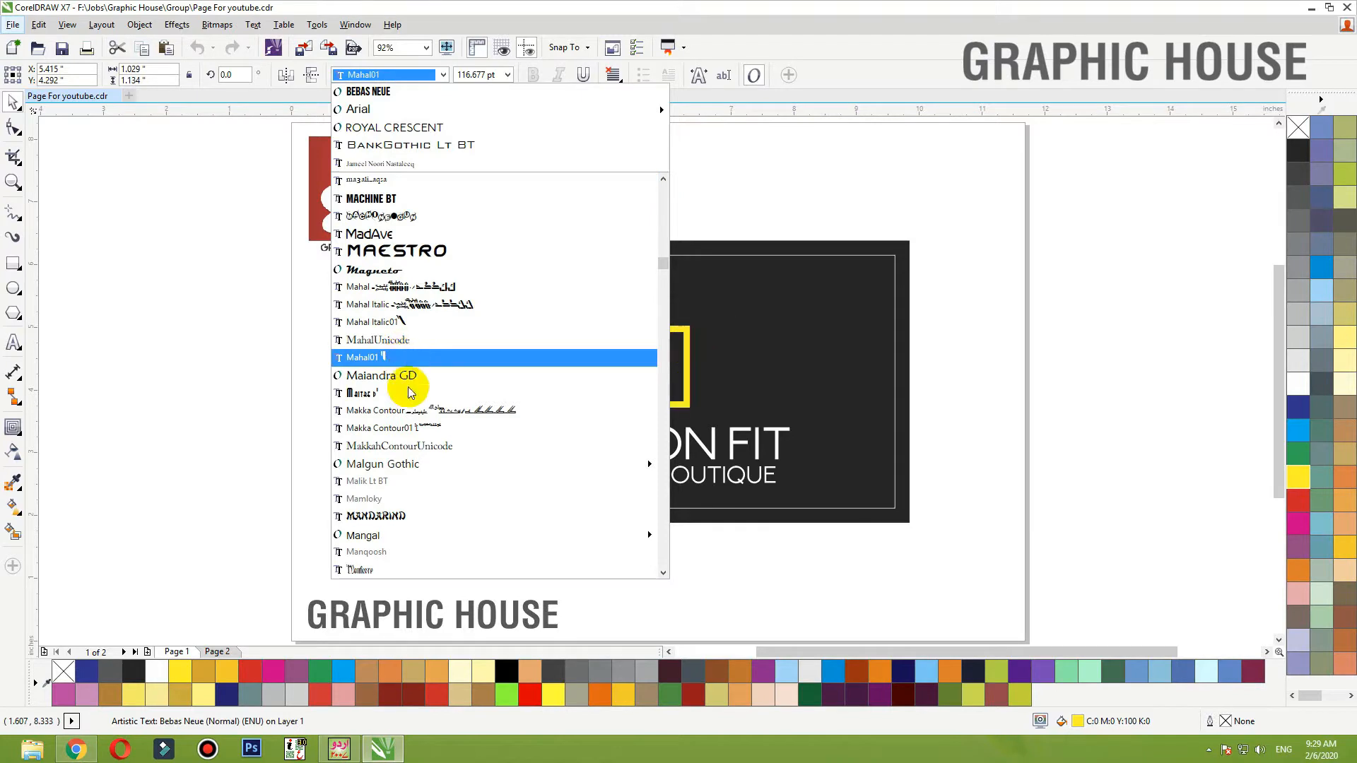
pyautogui.scroll(-5, 403, 385)
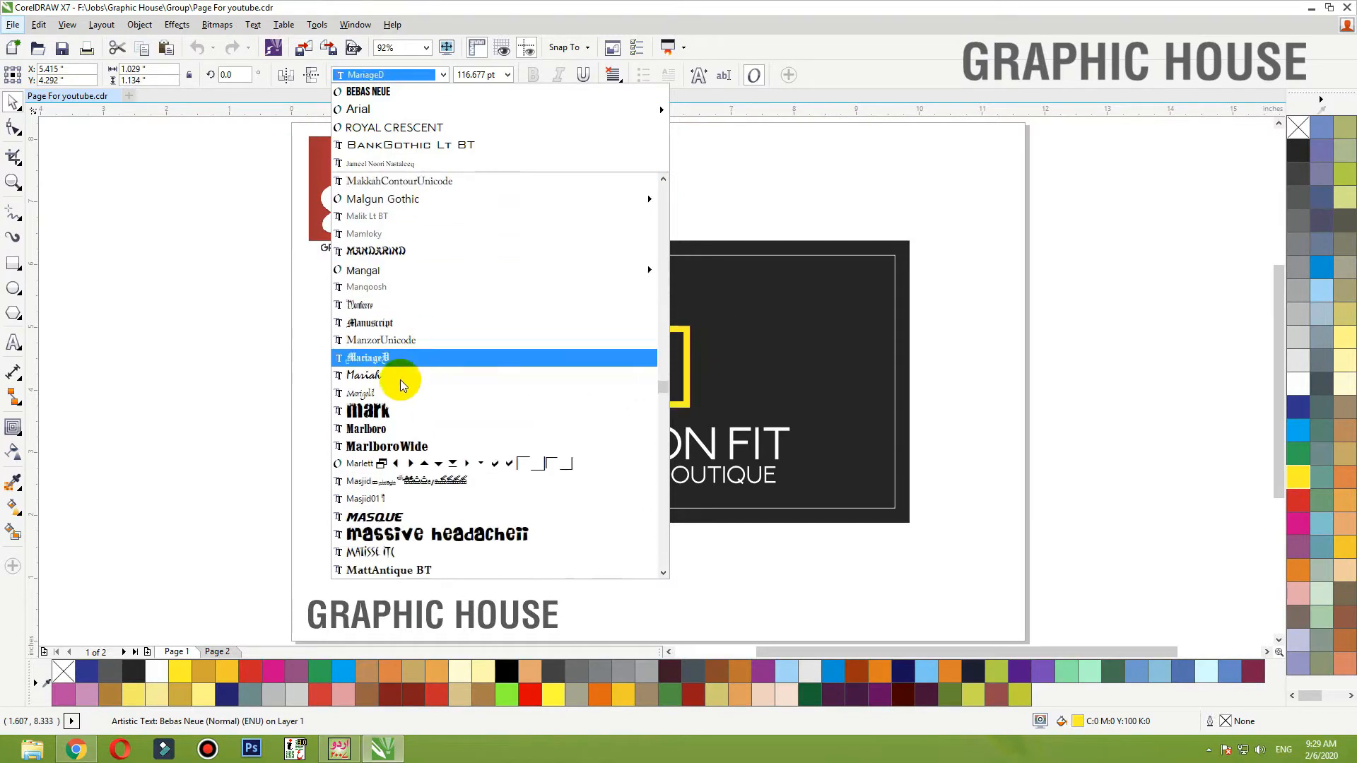
pyautogui.click(375, 429)
# Move the FF lettering off the page to the right of the black rectangle and fill it with black
pyautogui.moveTo(646, 355); pyautogui.dragTo(945, 346)
pyautogui.scroll(-2, 655, 346)
pyautogui.hotkey('shift', 'F2')
pyautogui.click(1306, 161)
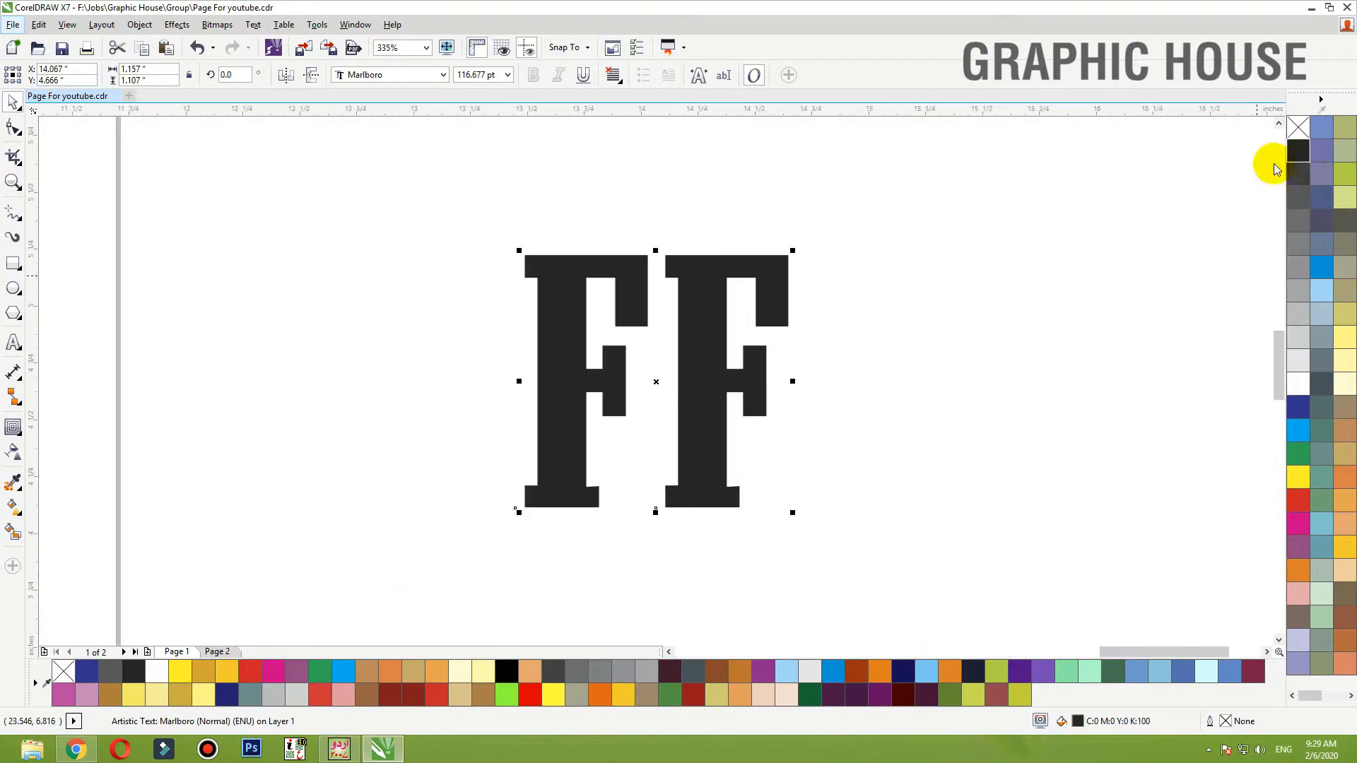
# Try the MarlboroWide font on the FF lettering, settle on MattAntique BT, and shift the lettering slightly left
pyautogui.click(380, 74)
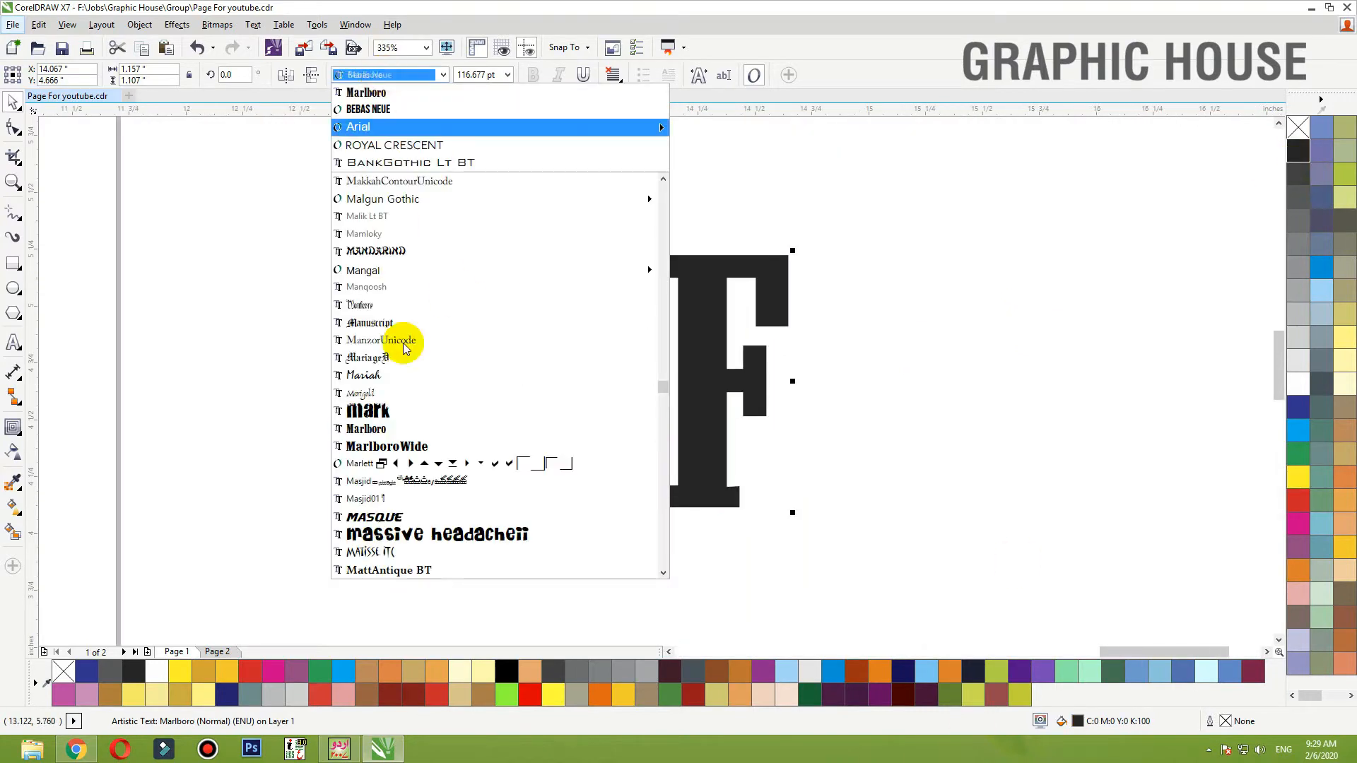
pyautogui.click(400, 443)
pyautogui.click(358, 76)
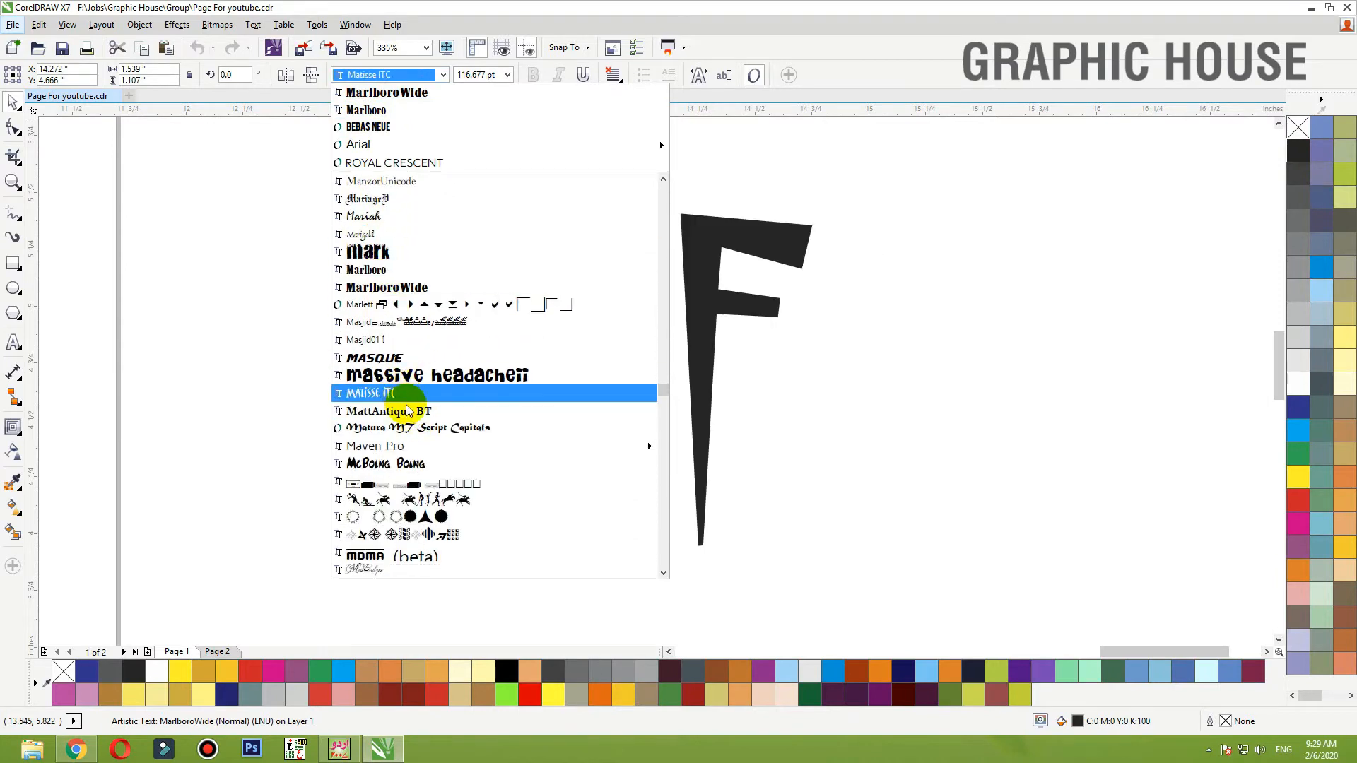
pyautogui.click(364, 412)
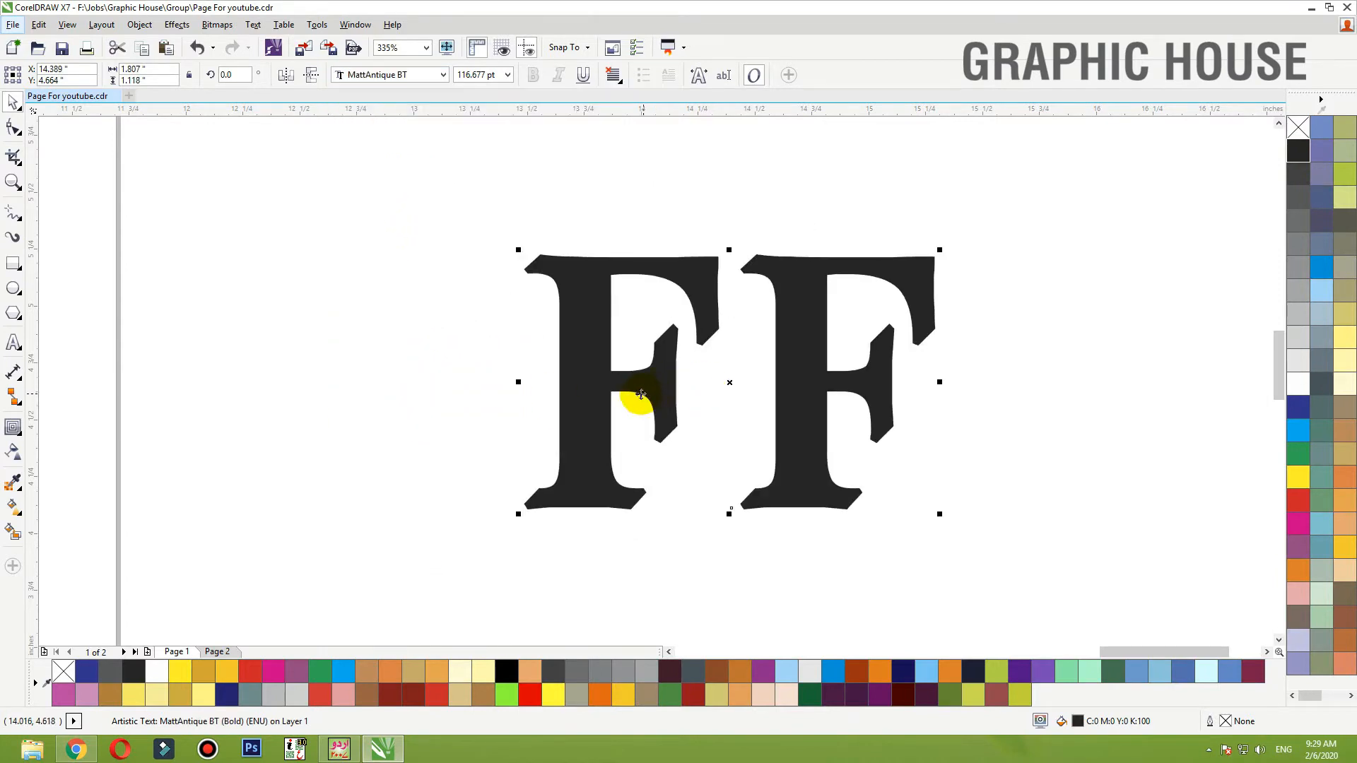
pyautogui.moveTo(610, 392)
pyautogui.mouseDown()
pyautogui.moveTo(625, 399)
pyautogui.moveTo(613, 379)
pyautogui.mouseUp()
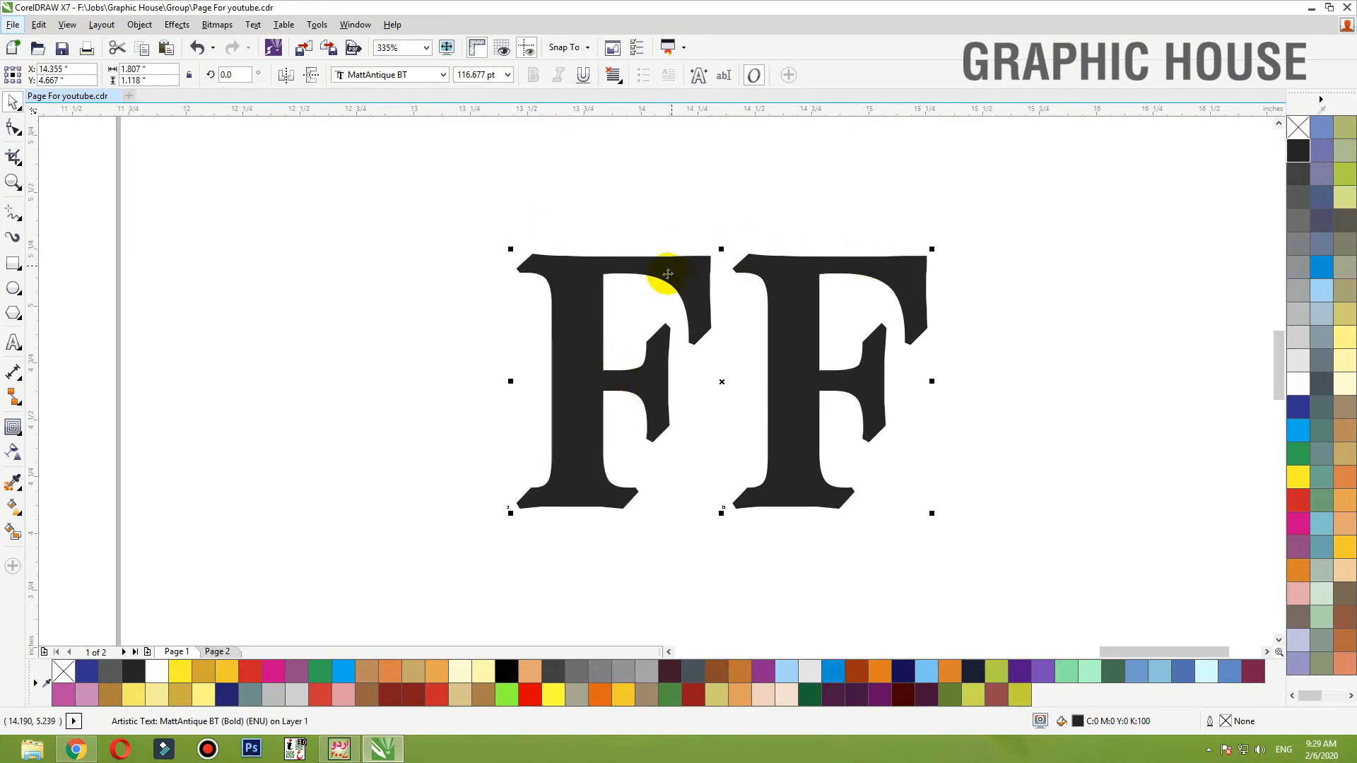
# Duplicate the FF lettering farther right as a spare copy and shift the original slightly left
pyautogui.scroll(-2, 682, 281)
pyautogui.moveTo(682, 281); pyautogui.dragTo(1145, 275)
pyautogui.rightClick(1152, 275)
pyautogui.moveTo(730, 282); pyautogui.dragTo(677, 280)
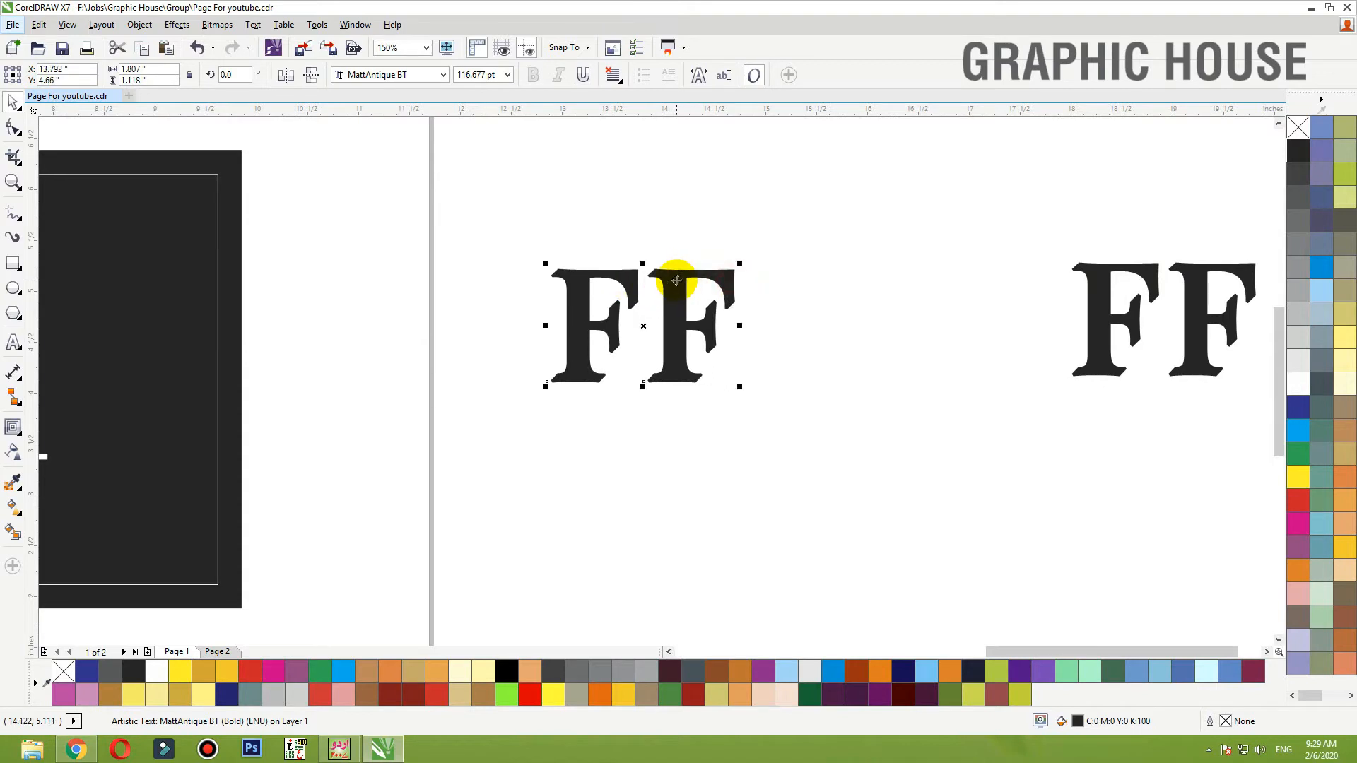
# Convert the original FF lettering into separate letter curves and delete its second F
pyautogui.hotkey('ctrl', 'q')
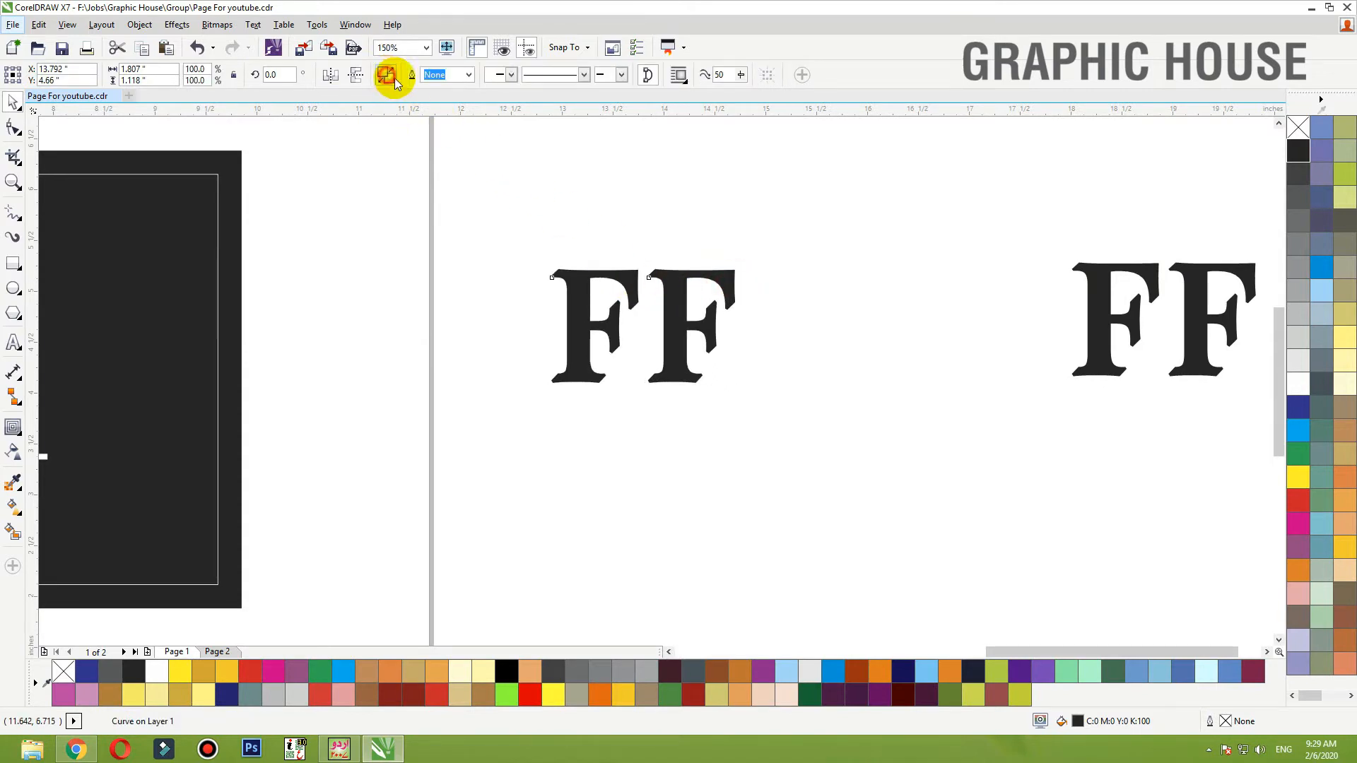
pyautogui.click(390, 78)
pyautogui.click(689, 277)
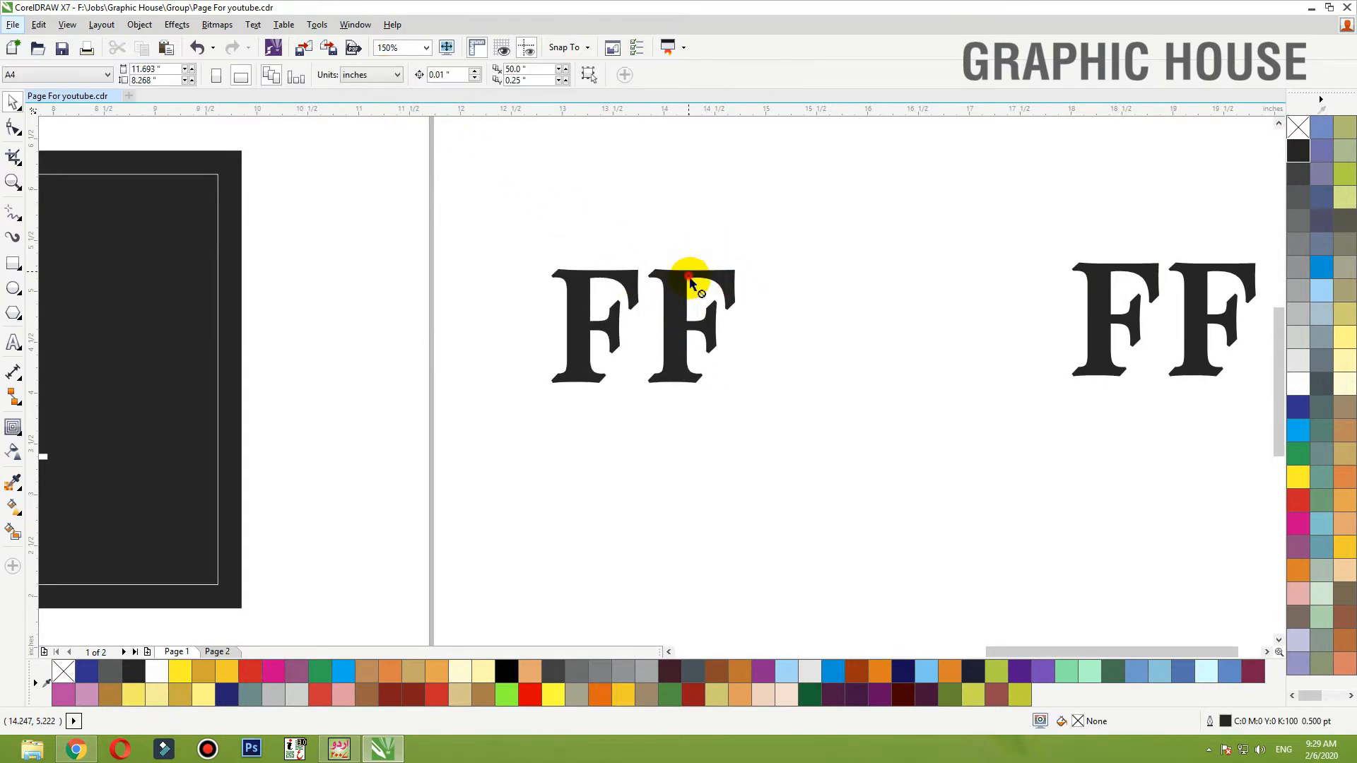
pyautogui.moveTo(689, 277); pyautogui.dragTo(757, 288)
pyautogui.press('Delete')
# Shift the remaining F slightly right and lengthen its stem by moving the base nodes down, making the letter about 1.33 inches tall
pyautogui.moveTo(594, 278); pyautogui.dragTo(657, 271)
pyautogui.press('F2')
pyautogui.moveTo(839, 193); pyautogui.dragTo(375, 449)
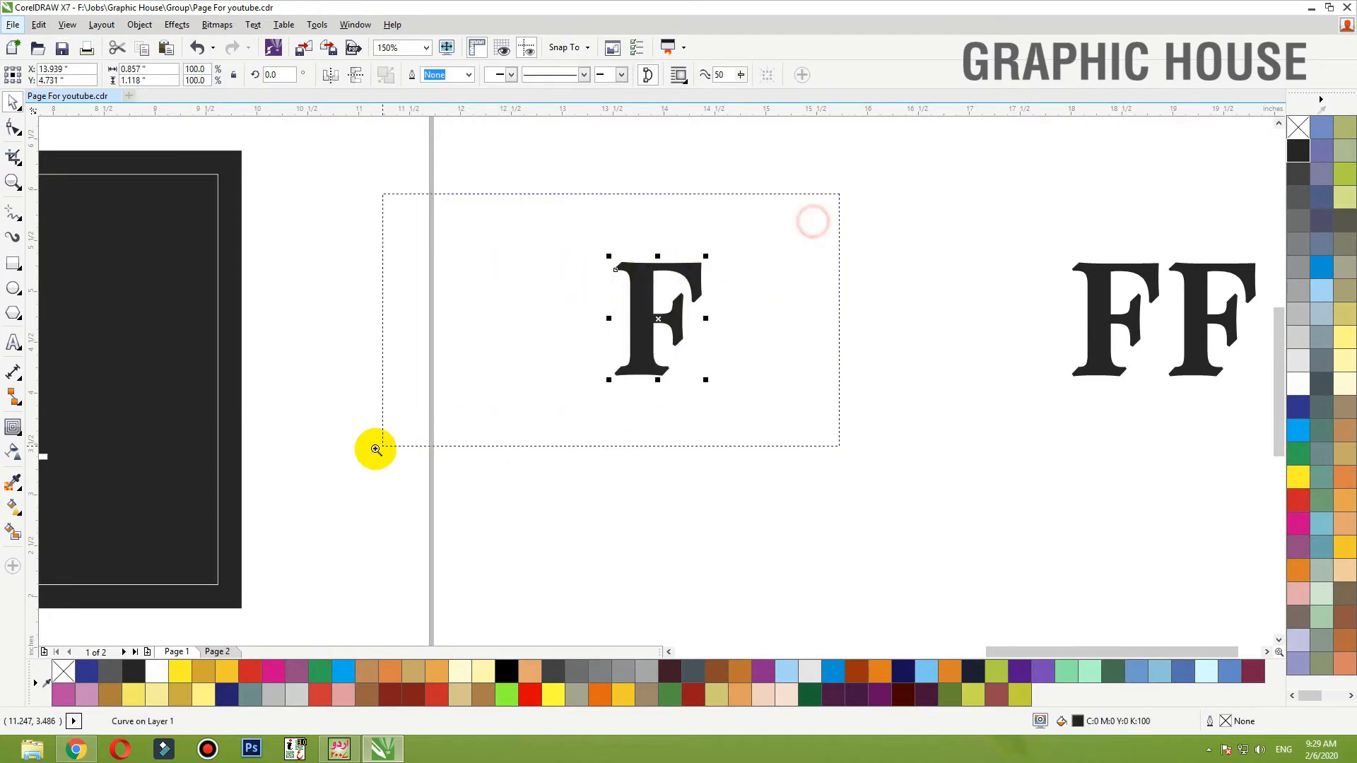
pyautogui.click(13, 127)
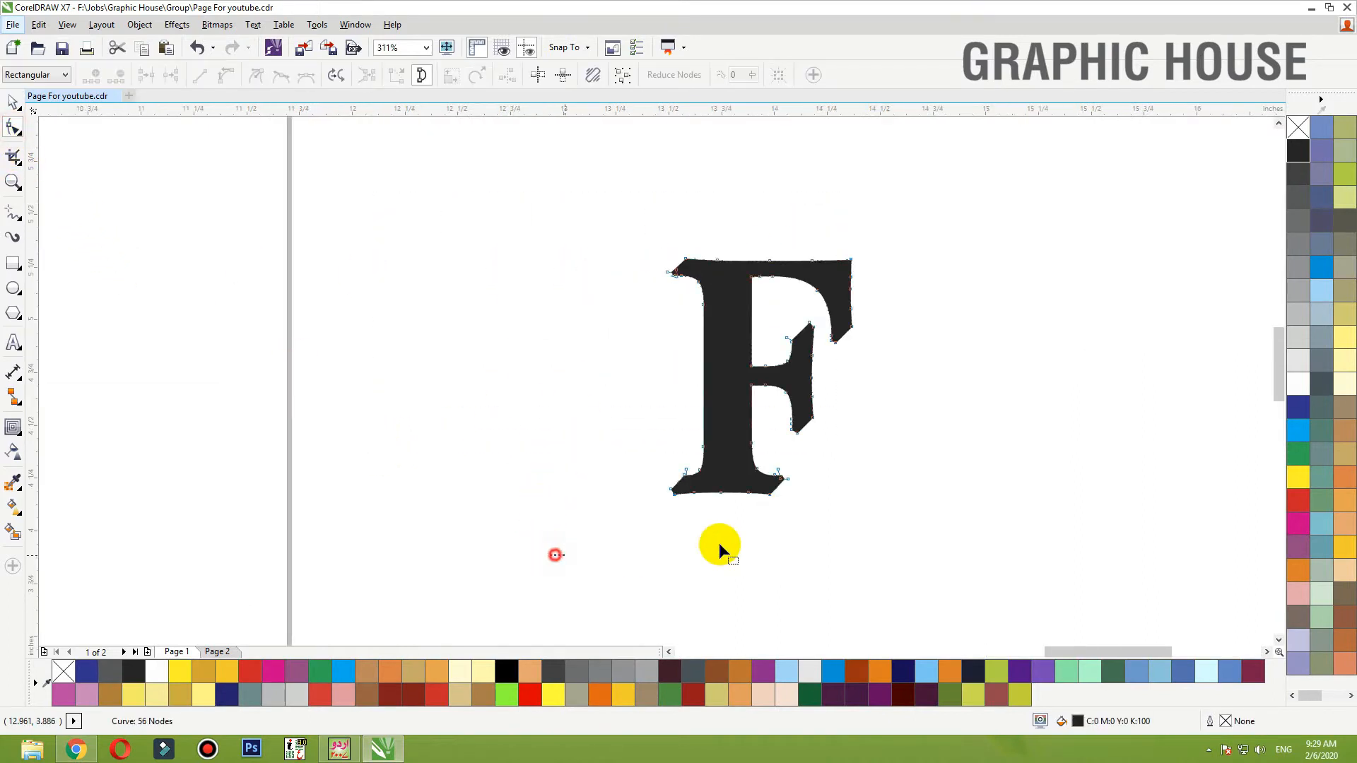
pyautogui.moveTo(812, 439); pyautogui.dragTo(783, 527)
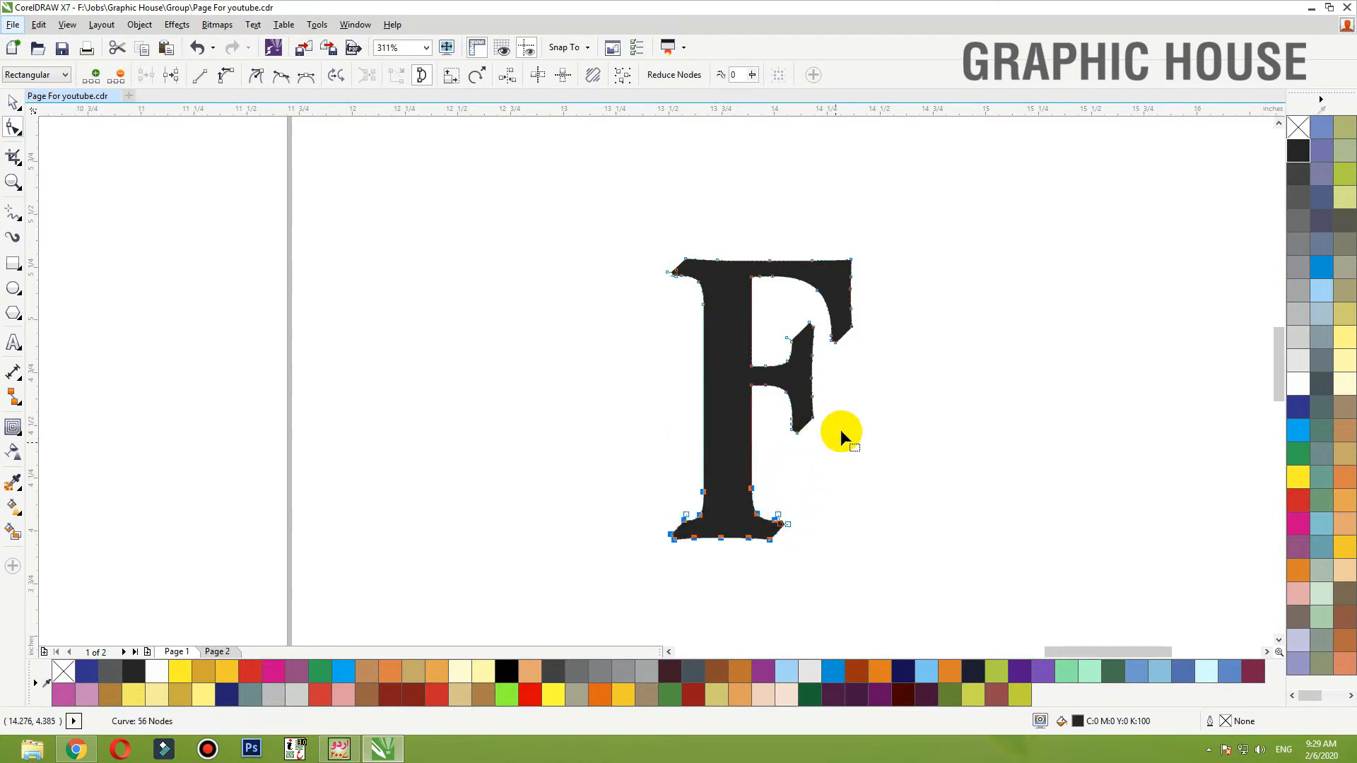
pyautogui.press('space')
# Duplicate the F to its left, mirror the copy horizontally, and overlap it with the original so both stems form one wide stem
pyautogui.moveTo(805, 380); pyautogui.dragTo(623, 380)
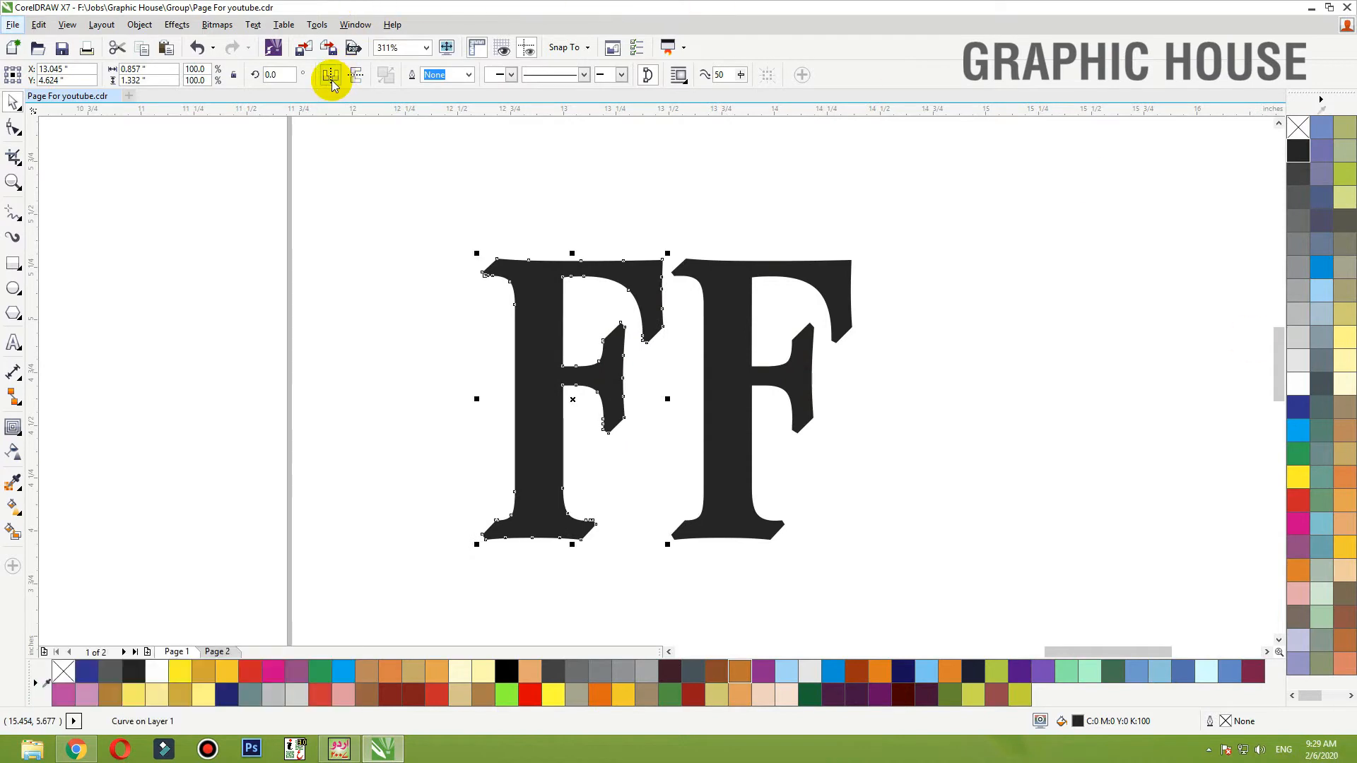
pyautogui.click(331, 78)
pyautogui.moveTo(586, 340); pyautogui.dragTo(657, 326)
pyautogui.click(608, 205)
pyautogui.click(661, 277)
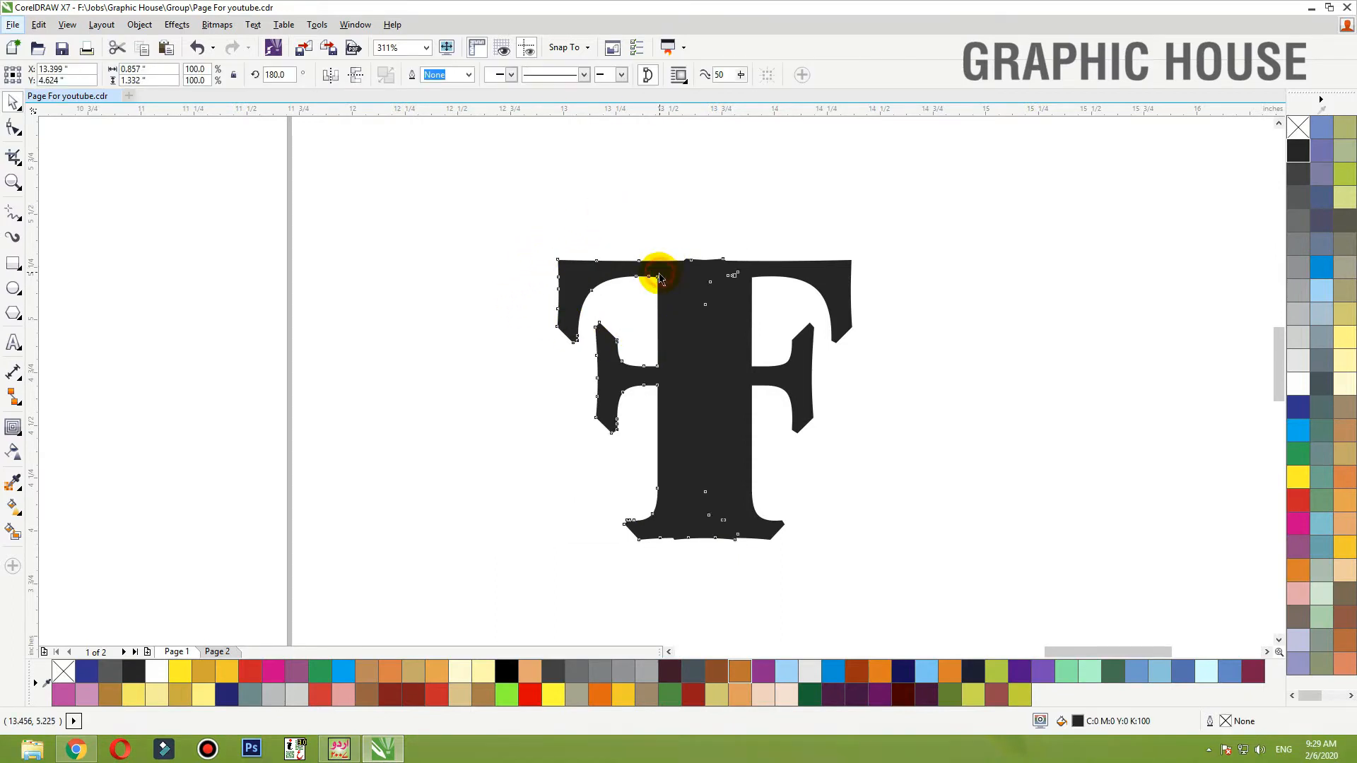
pyautogui.click(617, 220)
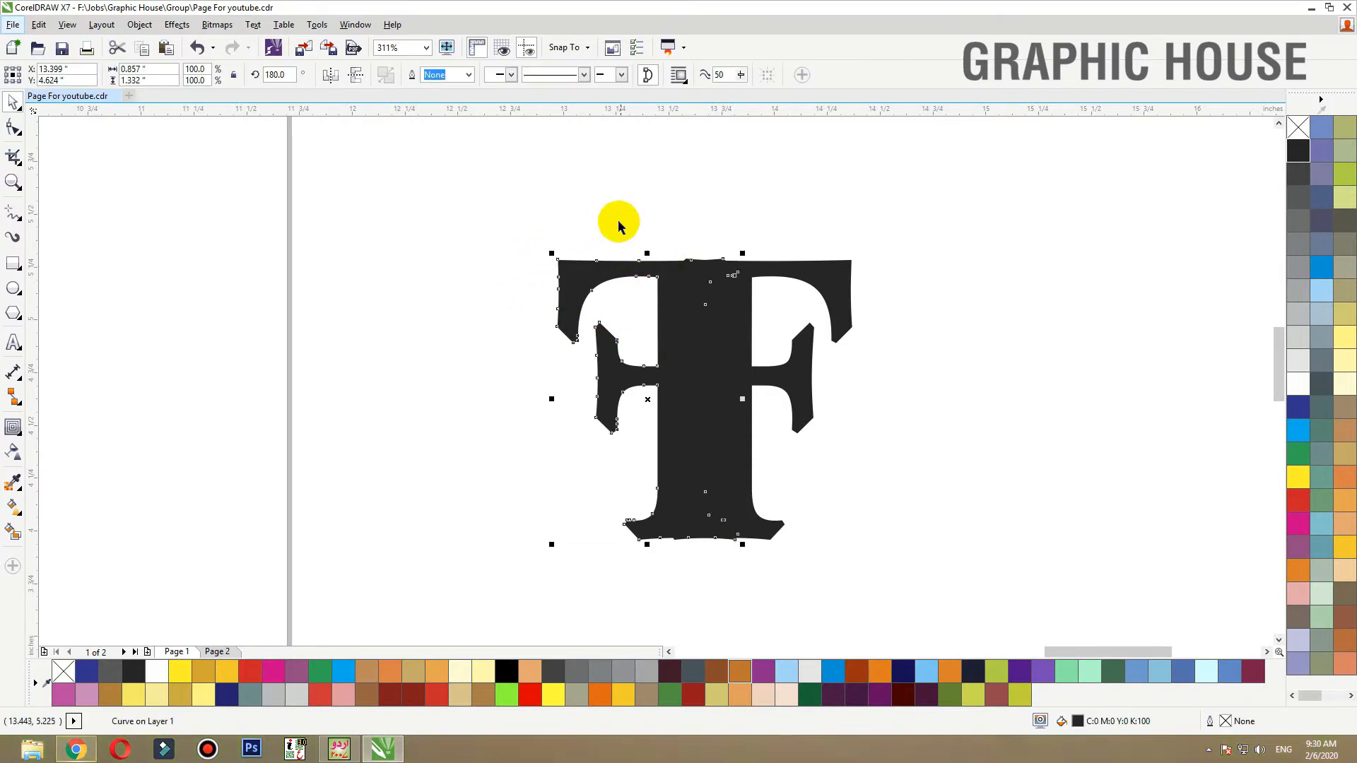
pyautogui.click(702, 444)
pyautogui.keyDown('shift'); pyautogui.click(772, 375); pyautogui.keyUp('shift')
pyautogui.moveTo(778, 377); pyautogui.dragTo(732, 369)
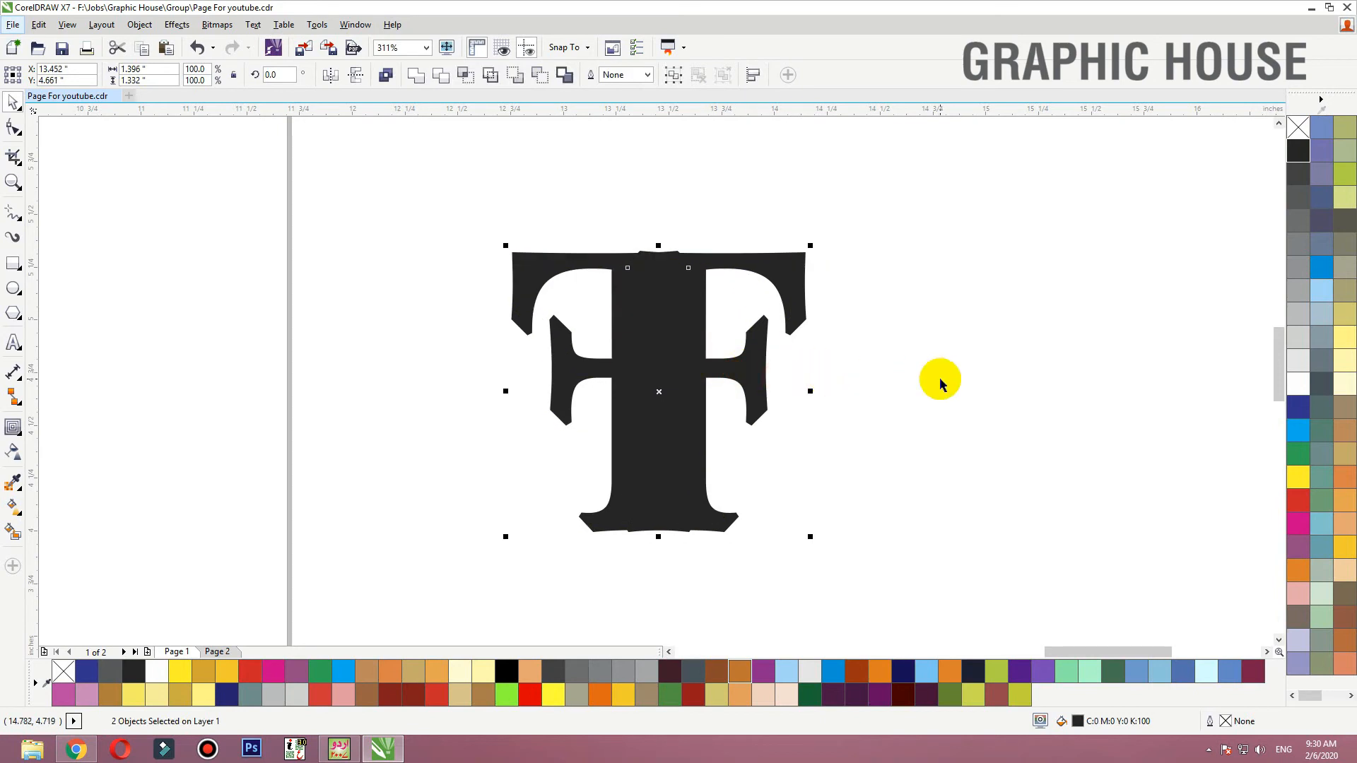
pyautogui.hotkey('ctrl', 'z')
# Weld the two overlapping F shapes into a single monogram curve
pyautogui.click(940, 378)
pyautogui.press('F2')
pyautogui.moveTo(875, 227); pyautogui.dragTo(545, 347)
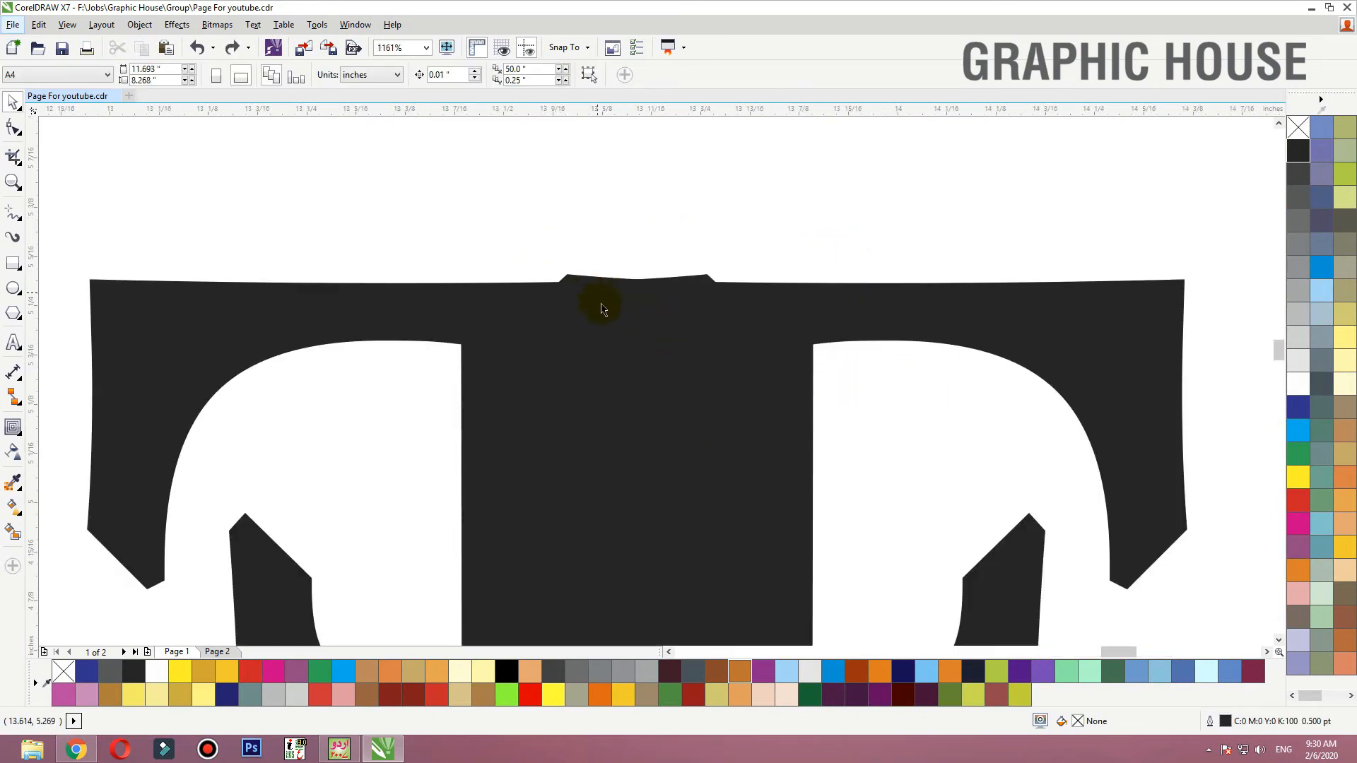
pyautogui.moveTo(605, 307); pyautogui.dragTo(520, 297)
pyautogui.hotkey('ctrl', 'z')
pyautogui.keyDown('shift'); pyautogui.click(821, 309); pyautogui.keyUp('shift')
pyautogui.moveTo(800, 318); pyautogui.dragTo(811, 285)
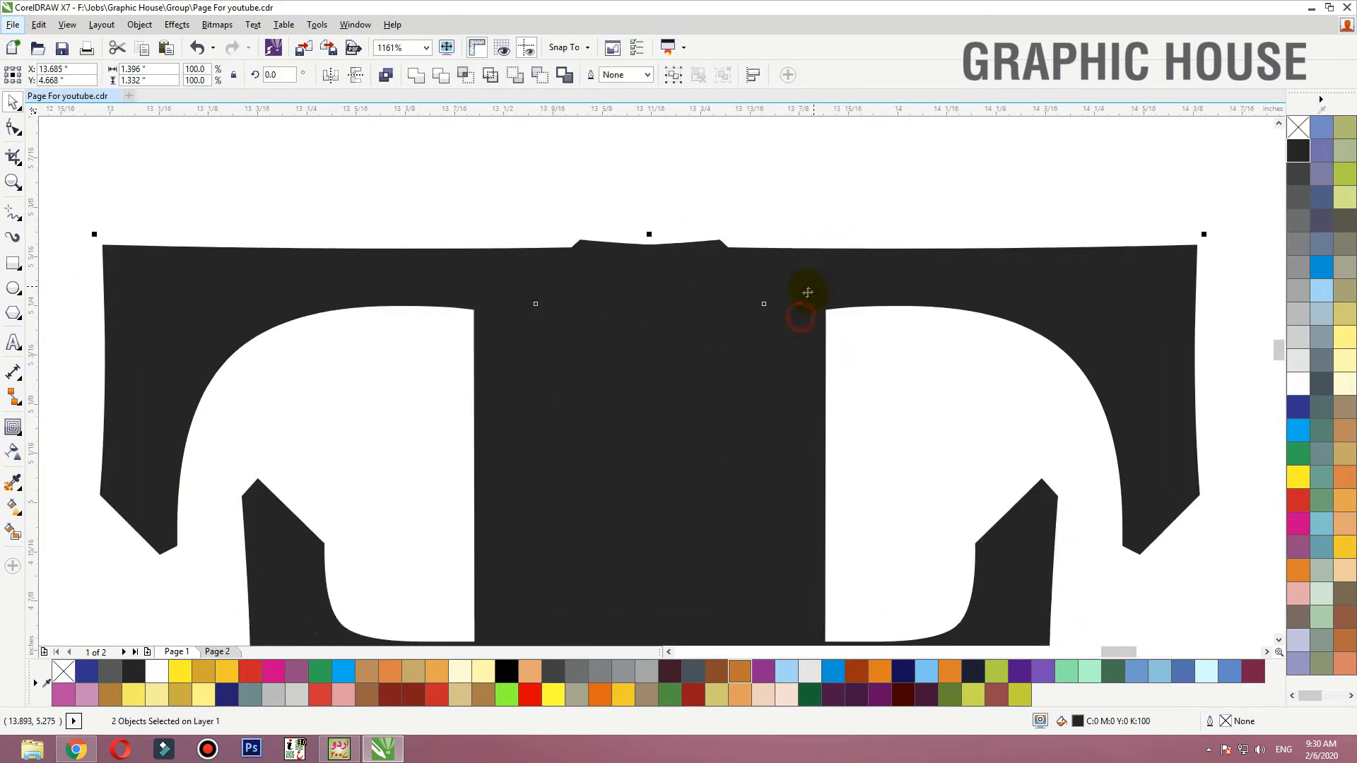
pyautogui.hotkey('ctrl', 'z')
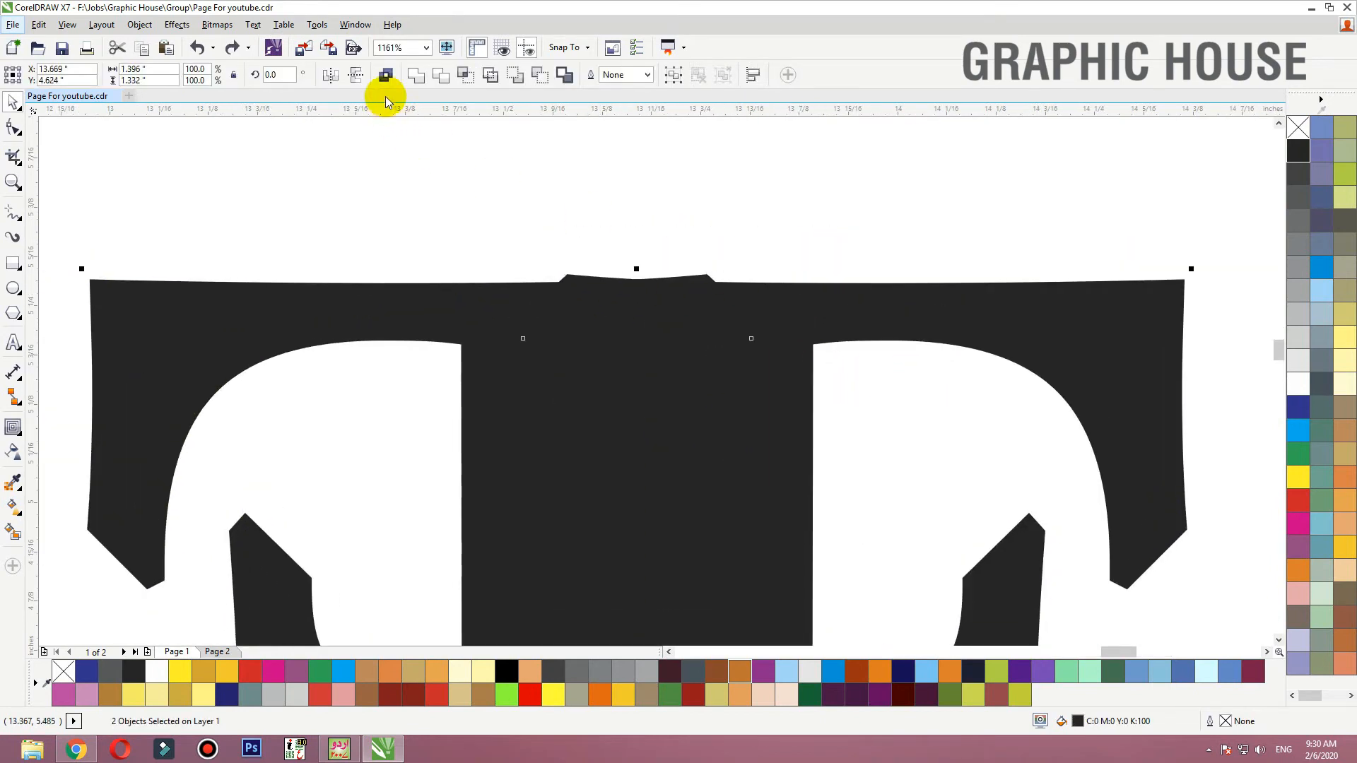
pyautogui.click(416, 77)
# Delete the stray nodes at the middle of the monogram's top bar and base so both edges run smoothly
pyautogui.doubleClick(645, 363)
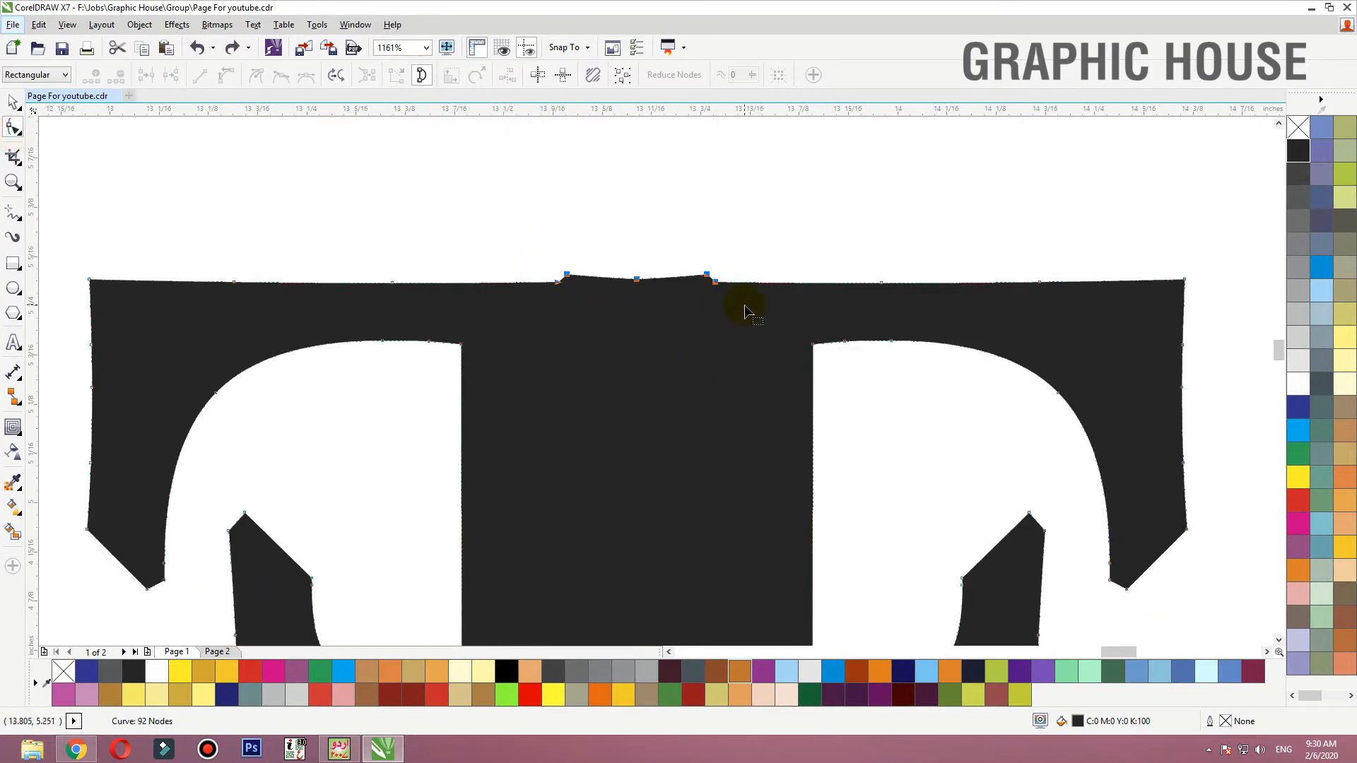
pyautogui.press('Delete')
pyautogui.scroll(-3, 595, 264)
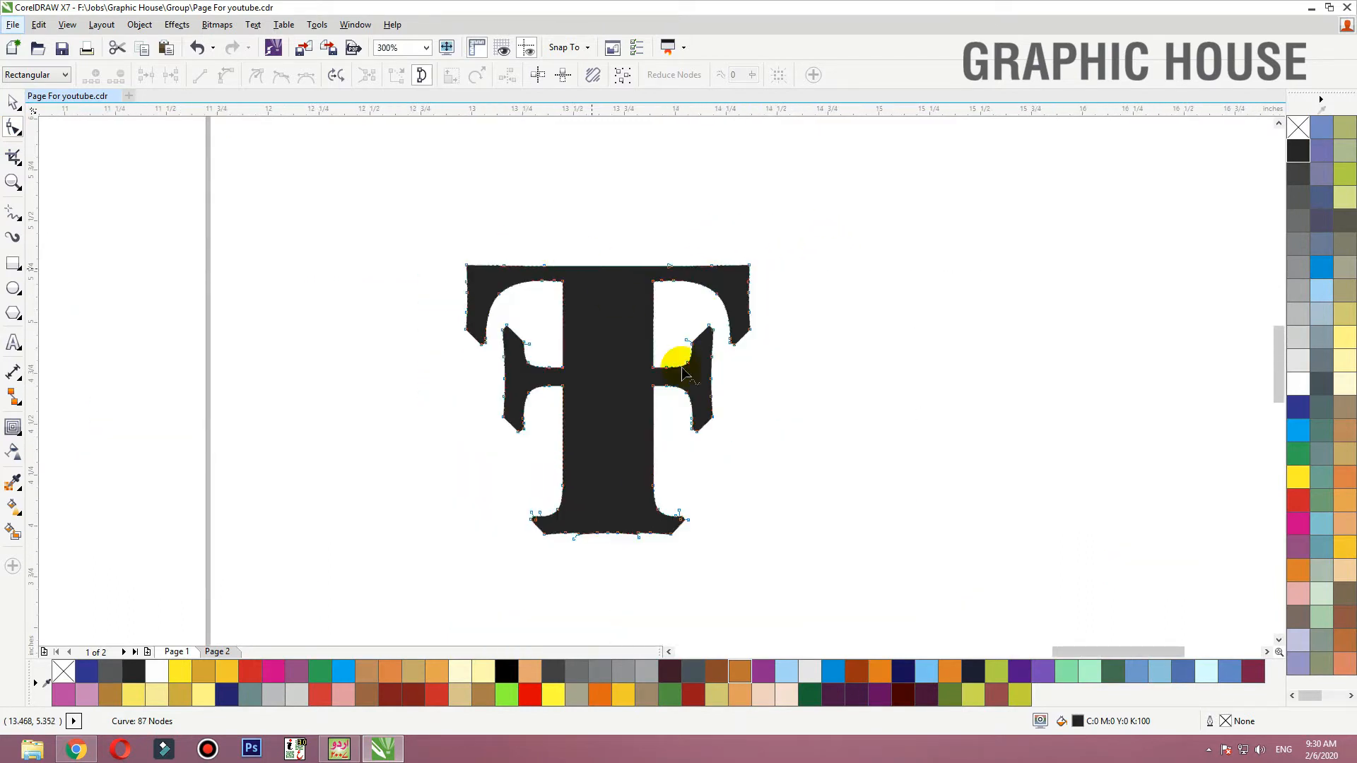
pyautogui.scroll(3, 571, 533)
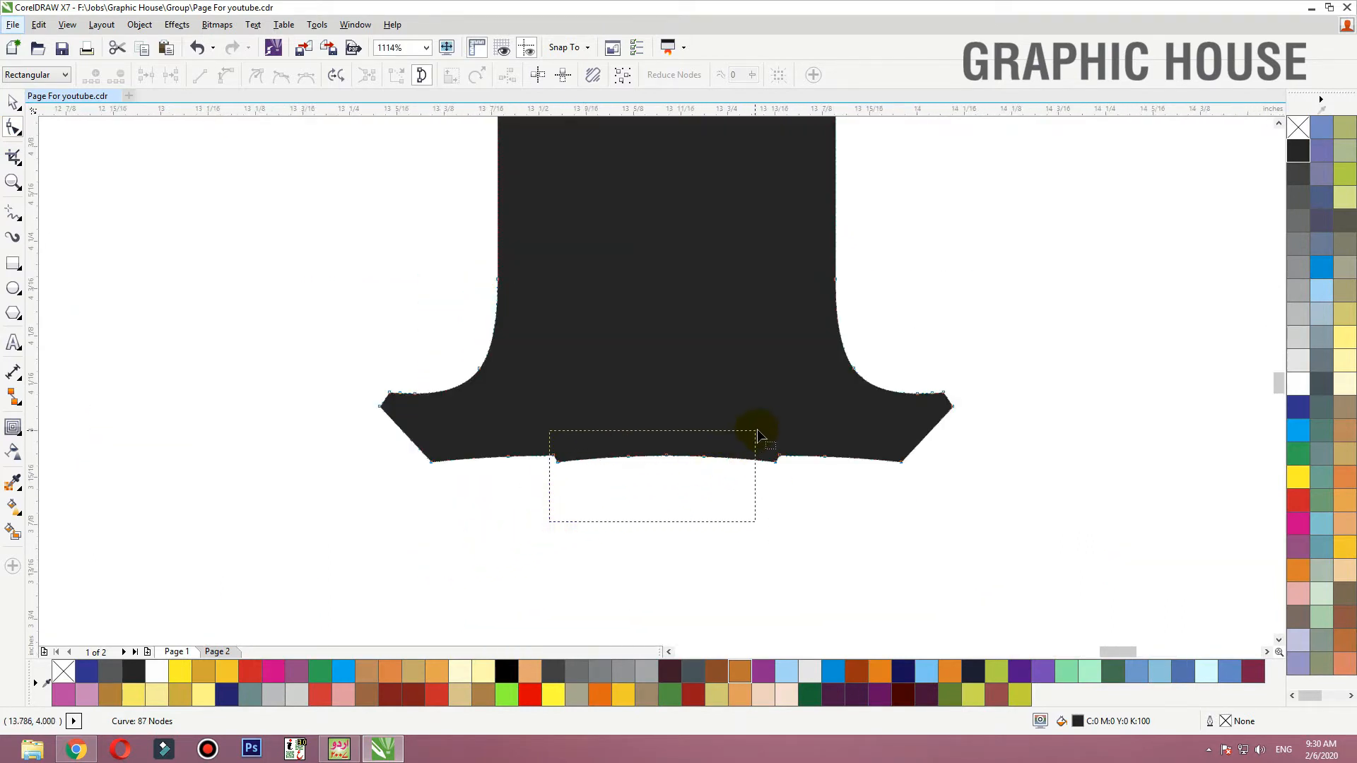
pyautogui.moveTo(790, 426); pyautogui.dragTo(791, 422)
pyautogui.press('Delete')
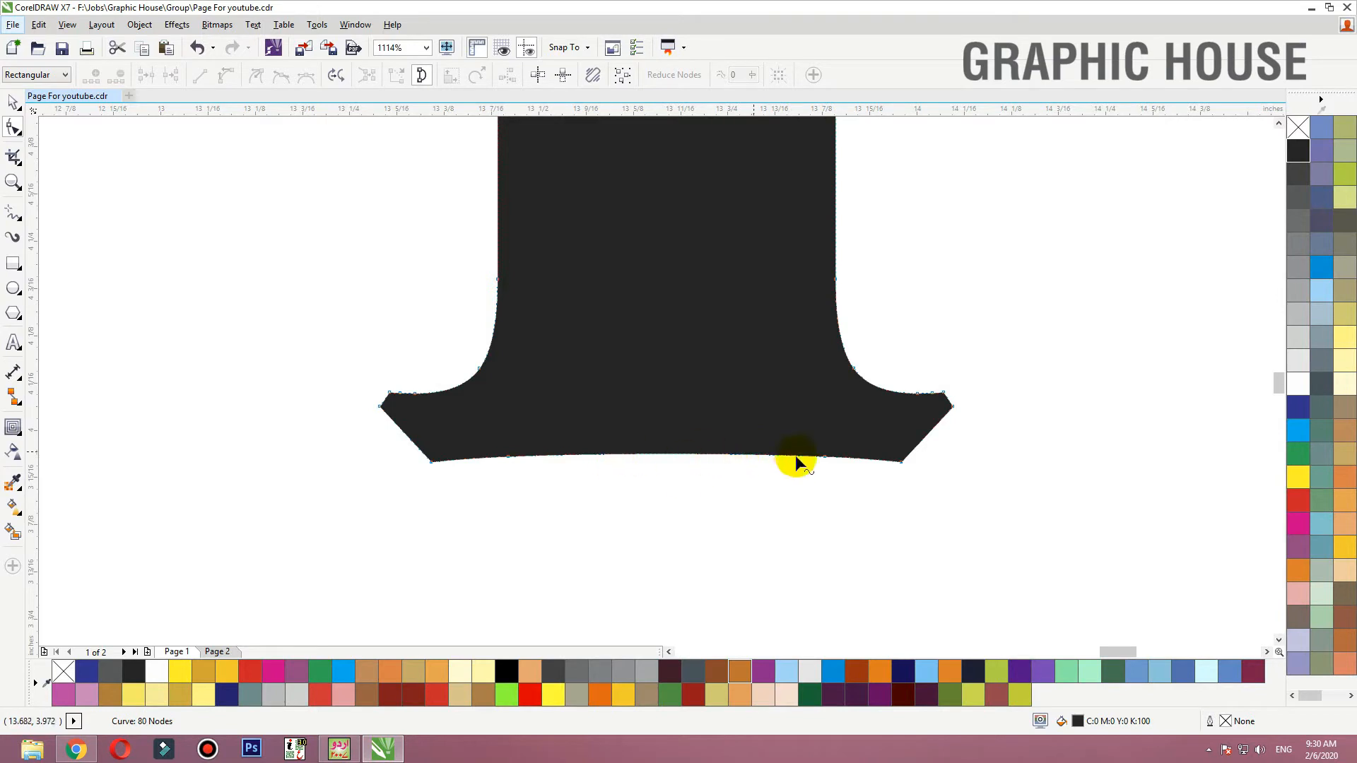
pyautogui.scroll(-4, 788, 492)
pyautogui.press('space')
# Place the two-line Fashion Fit Women's Boutique text off the page directly beneath the monogram, with black lettering
pyautogui.scroll(-5, 881, 342)
pyautogui.moveTo(888, 326); pyautogui.dragTo(402, 530)
pyautogui.scroll(-1, 626, 374)
pyautogui.moveTo(646, 358); pyautogui.dragTo(205, 446)
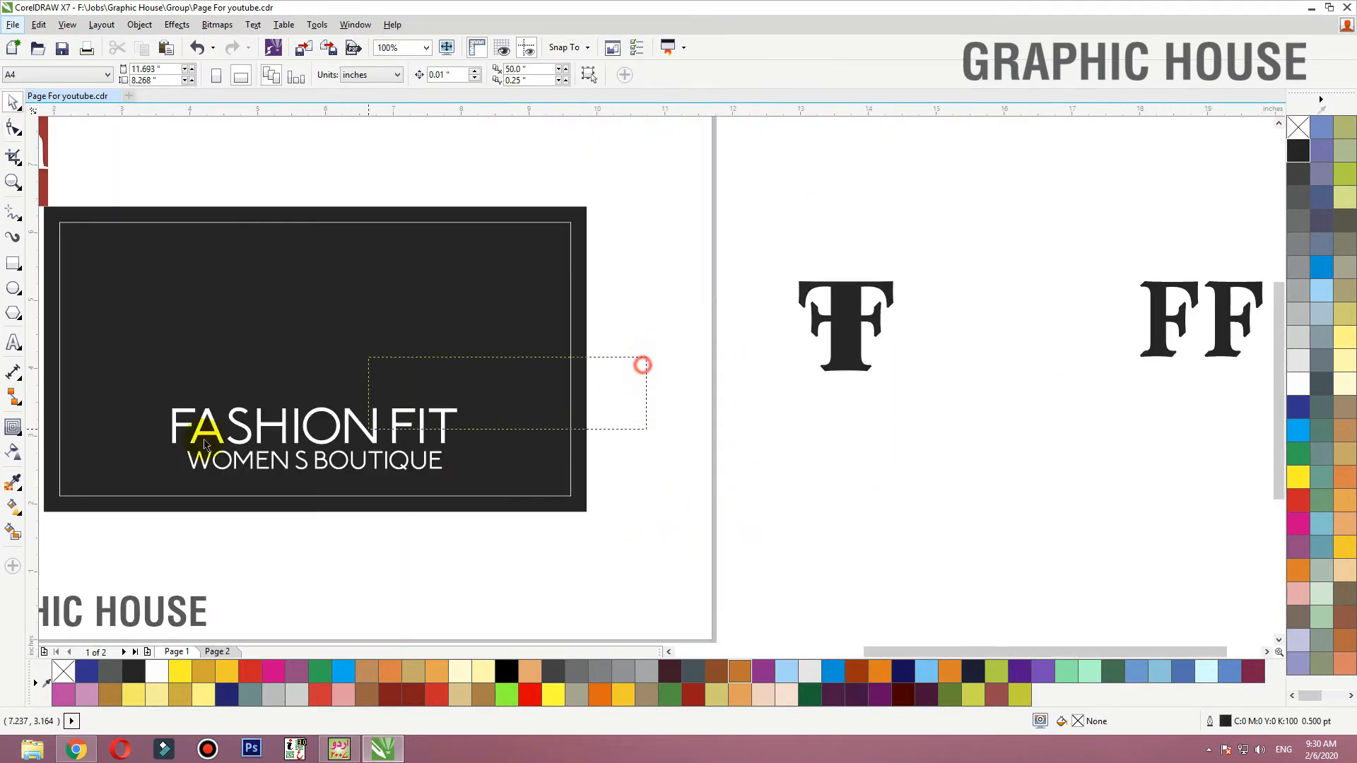
pyautogui.moveTo(318, 460); pyautogui.dragTo(873, 433)
pyautogui.scroll(1, 872, 433)
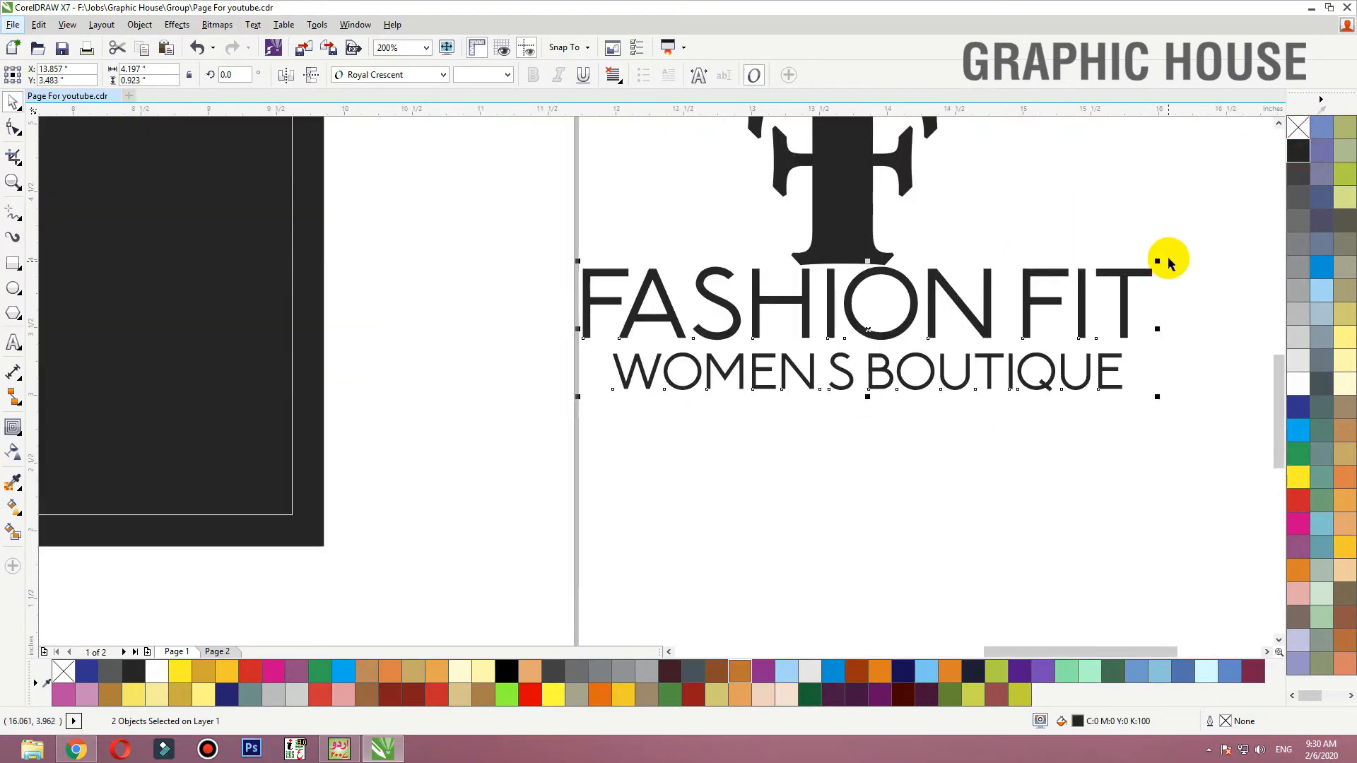
# Scale the two text lines down to slightly wider than the monogram, centred just below its base
pyautogui.moveTo(1143, 260); pyautogui.dragTo(877, 291)
pyautogui.click(982, 361)
pyautogui.scroll(-1, 969, 383)
pyautogui.press('F2')
pyautogui.moveTo(987, 385); pyautogui.dragTo(784, 204)
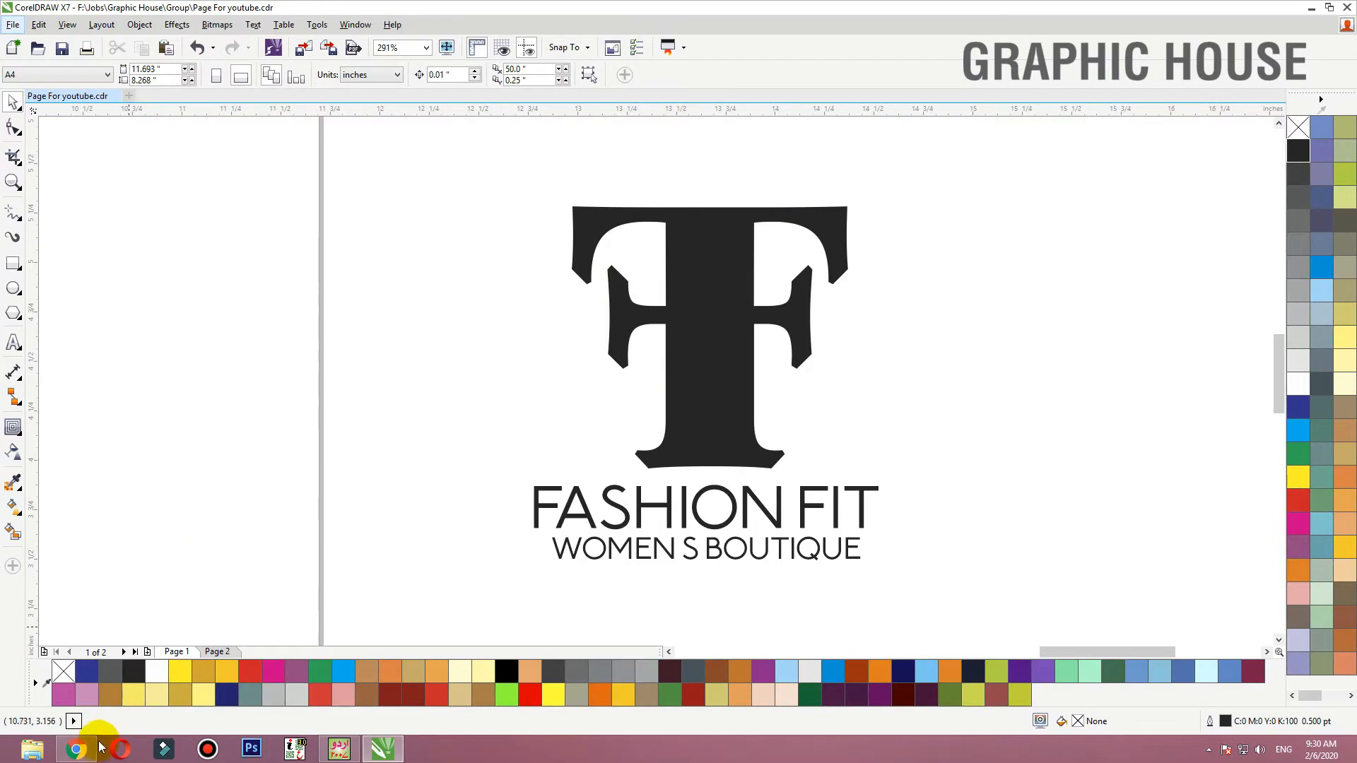
# Switch to the Google Images tab in Chrome, look through the fashion results, and search for "fashion vector"
pyautogui.click(75, 750)
pyautogui.click(298, 10)
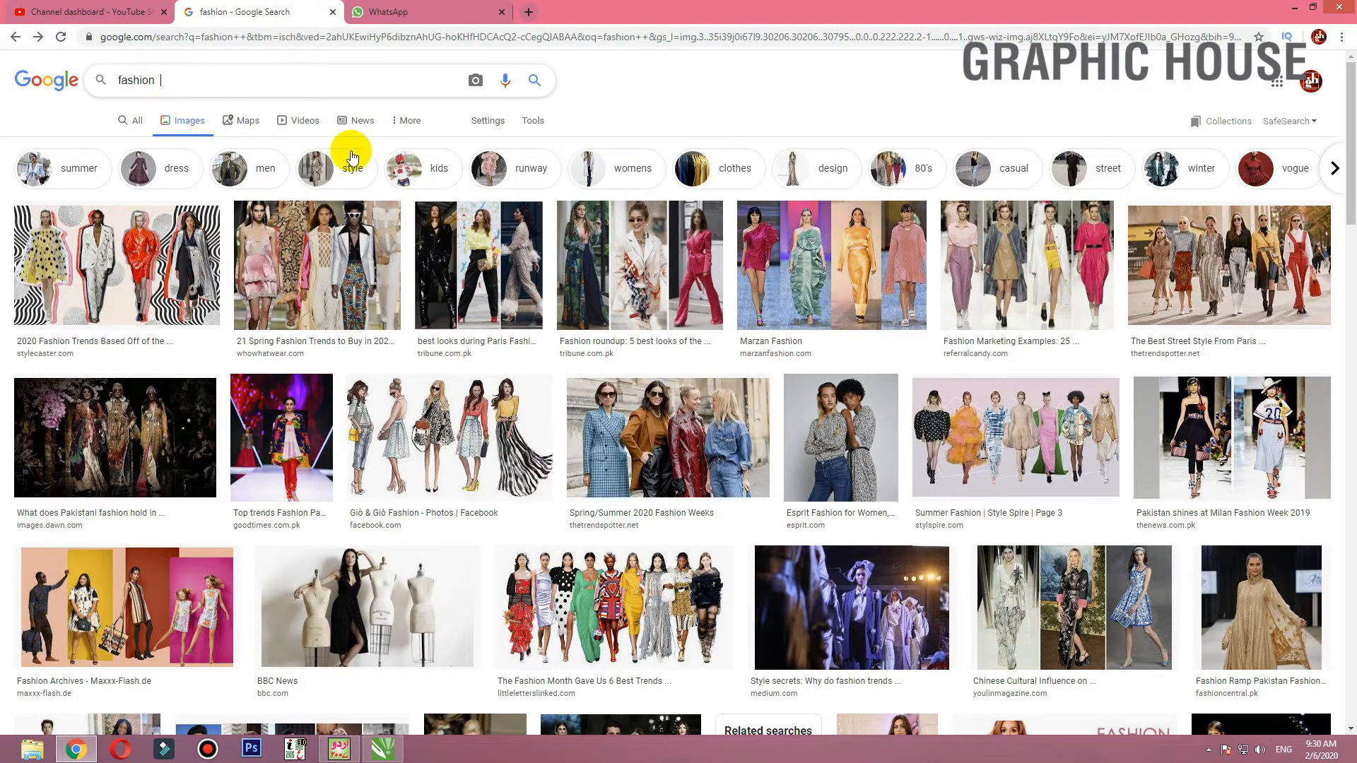
pyautogui.scroll(-4, 767, 426)
pyautogui.scroll(-9, 767, 426)
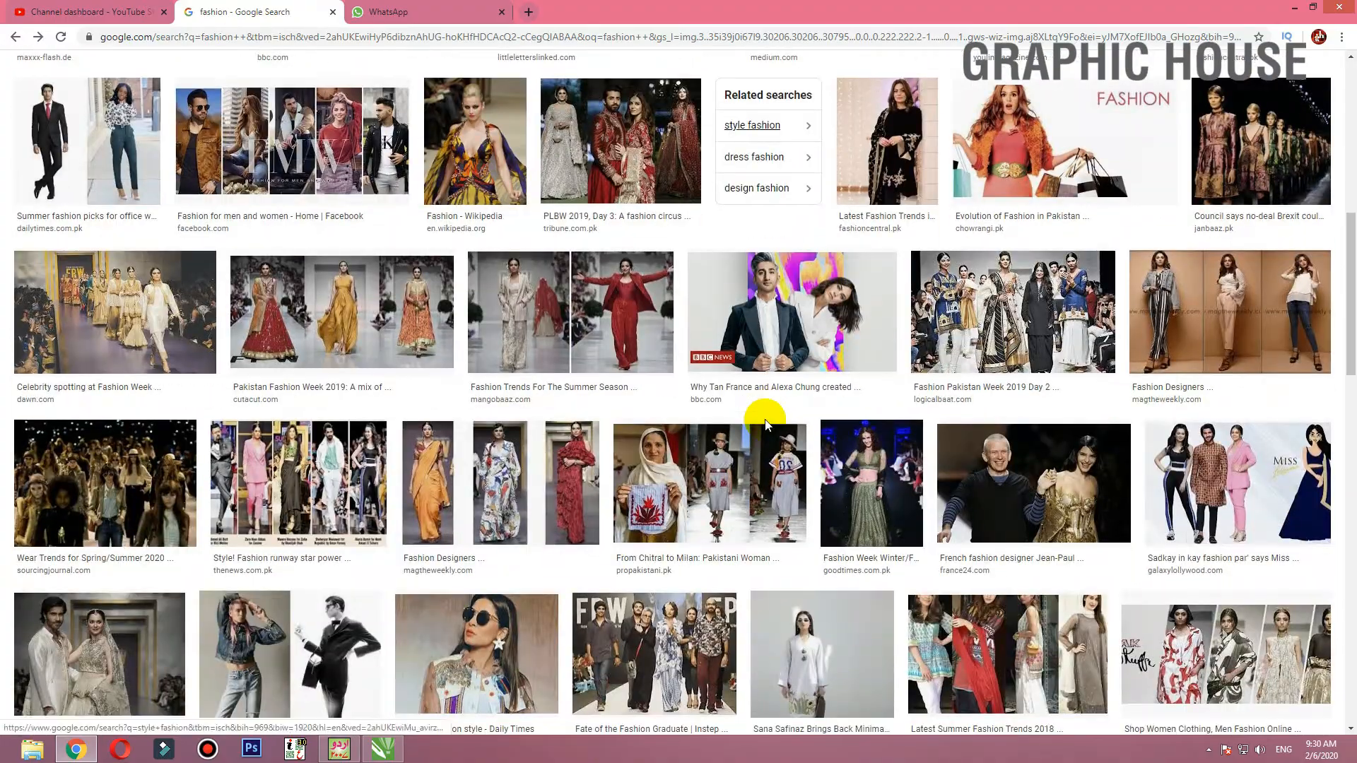
pyautogui.scroll(15, 698, 427)
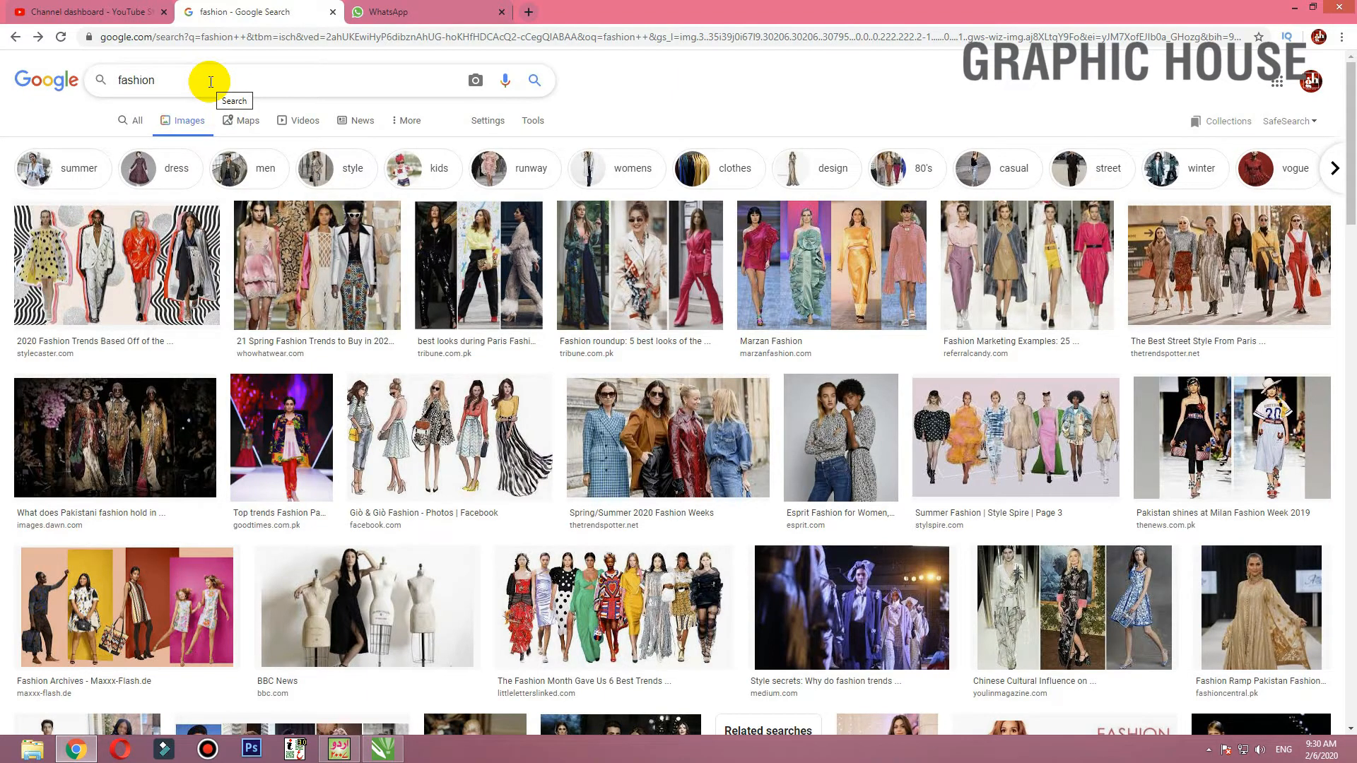
pyautogui.click(209, 82)
pyautogui.write('vector')
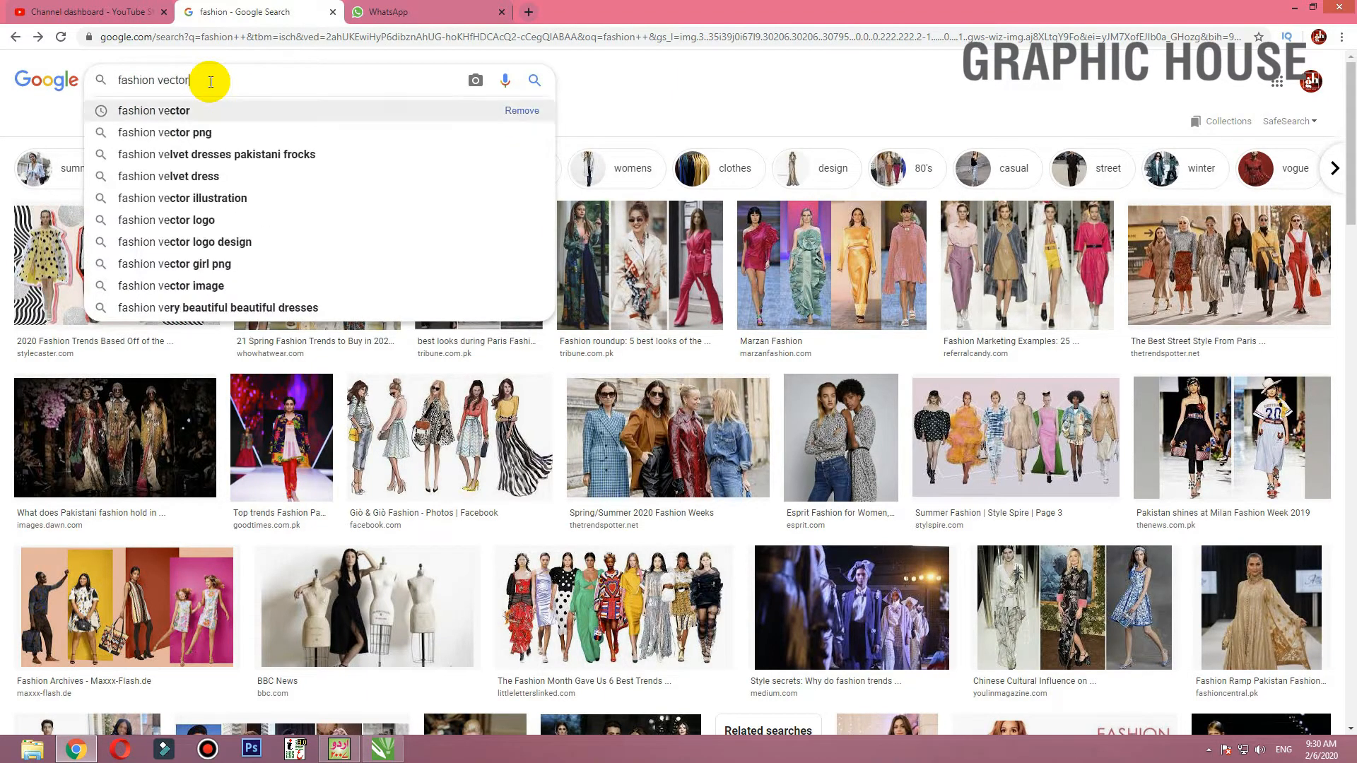
pyautogui.press('Return')
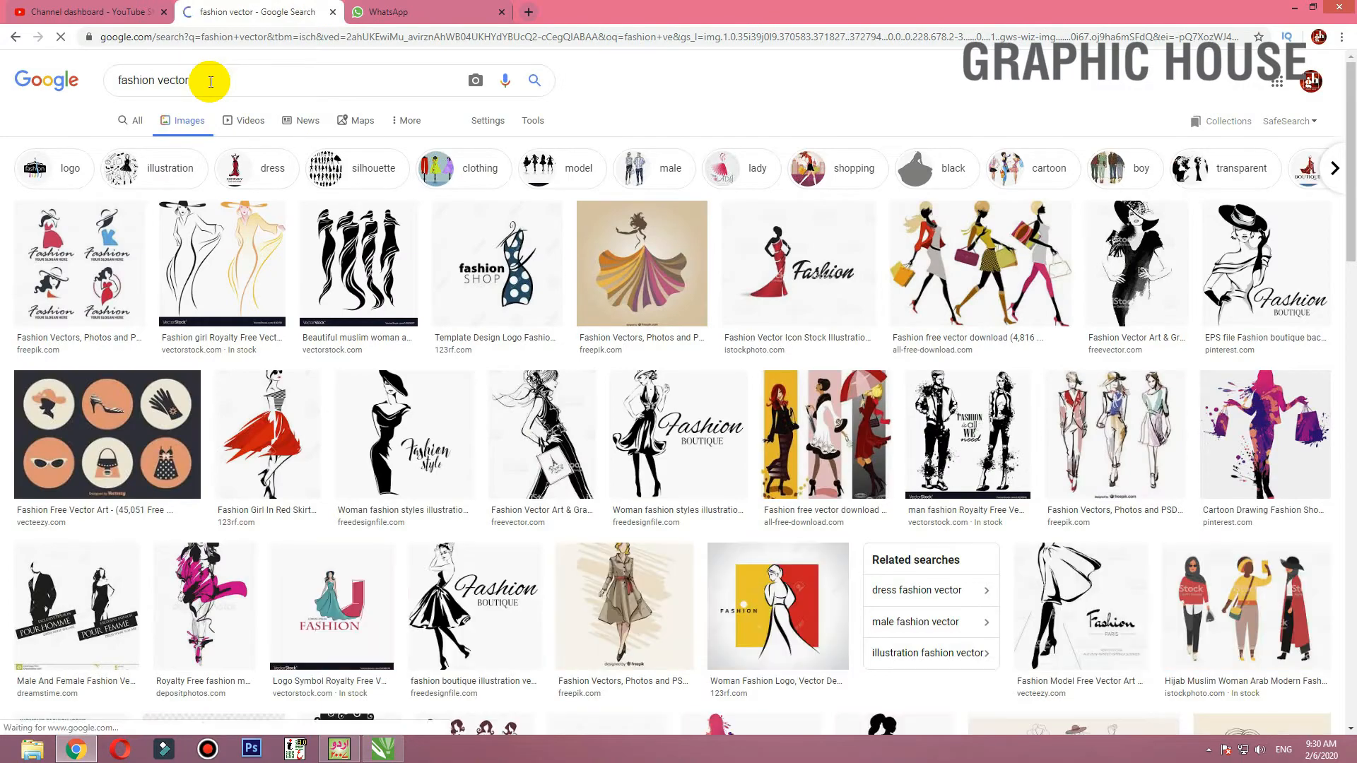
# Look through the fashion vector results, open the Fashion Shopping Girl Silhouette image from pngtree, and show all its related images
pyautogui.scroll(-5, 252, 166)
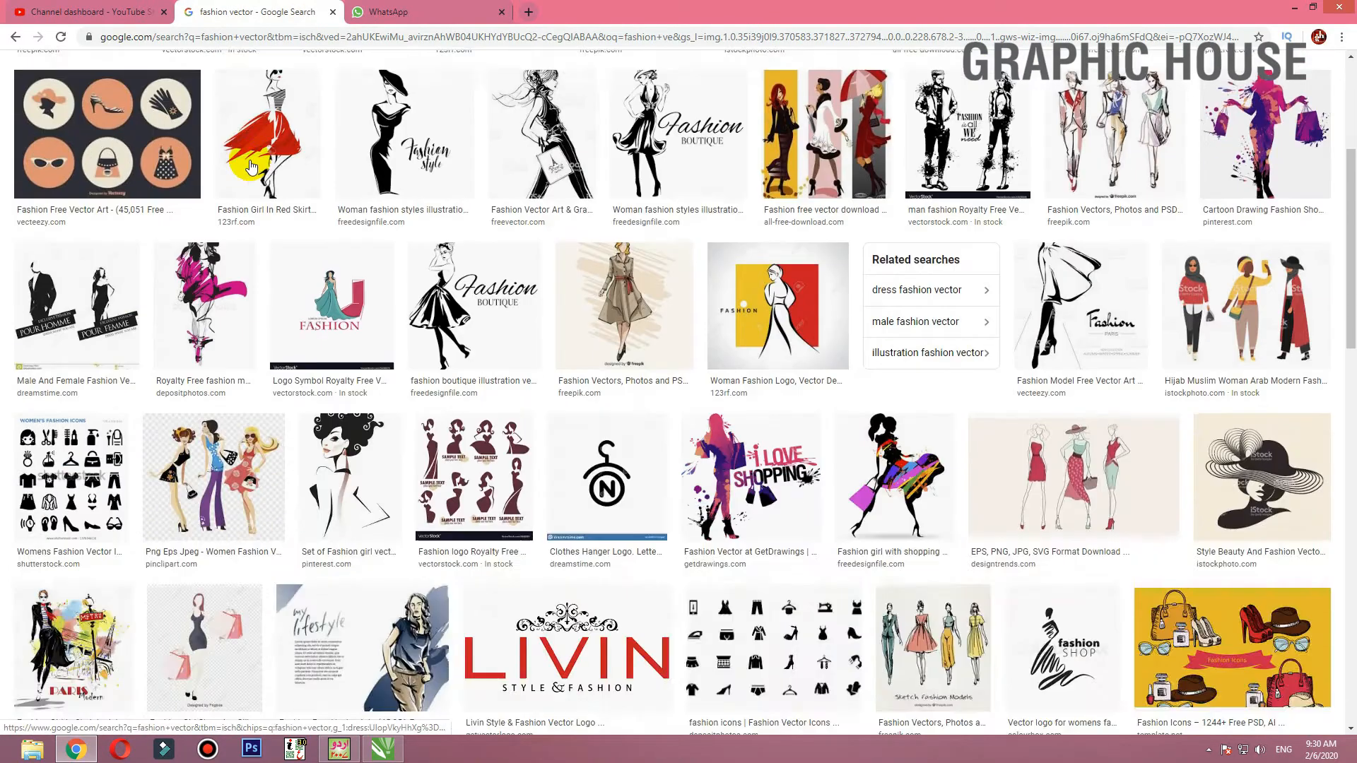
pyautogui.scroll(-5, 244, 161)
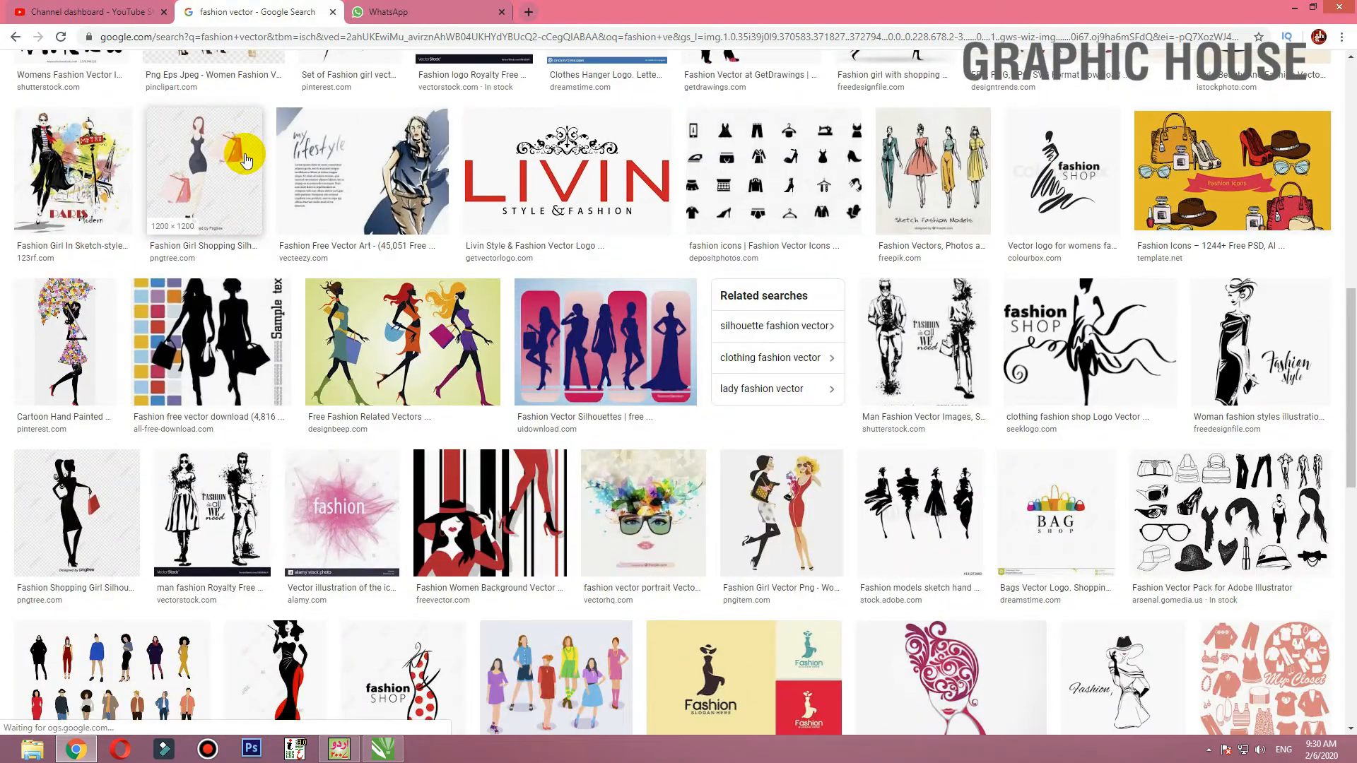
pyautogui.scroll(-4, 246, 159)
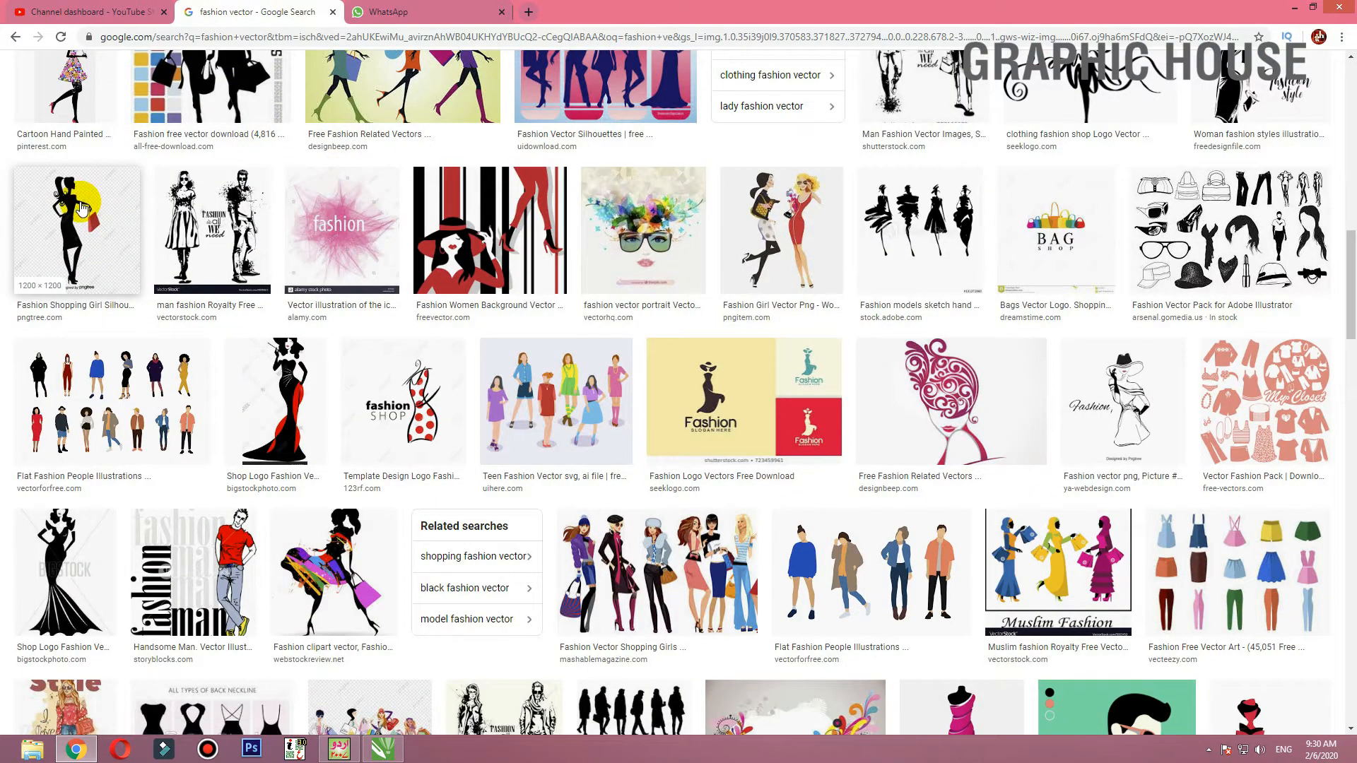
pyautogui.scroll(-5, 82, 208)
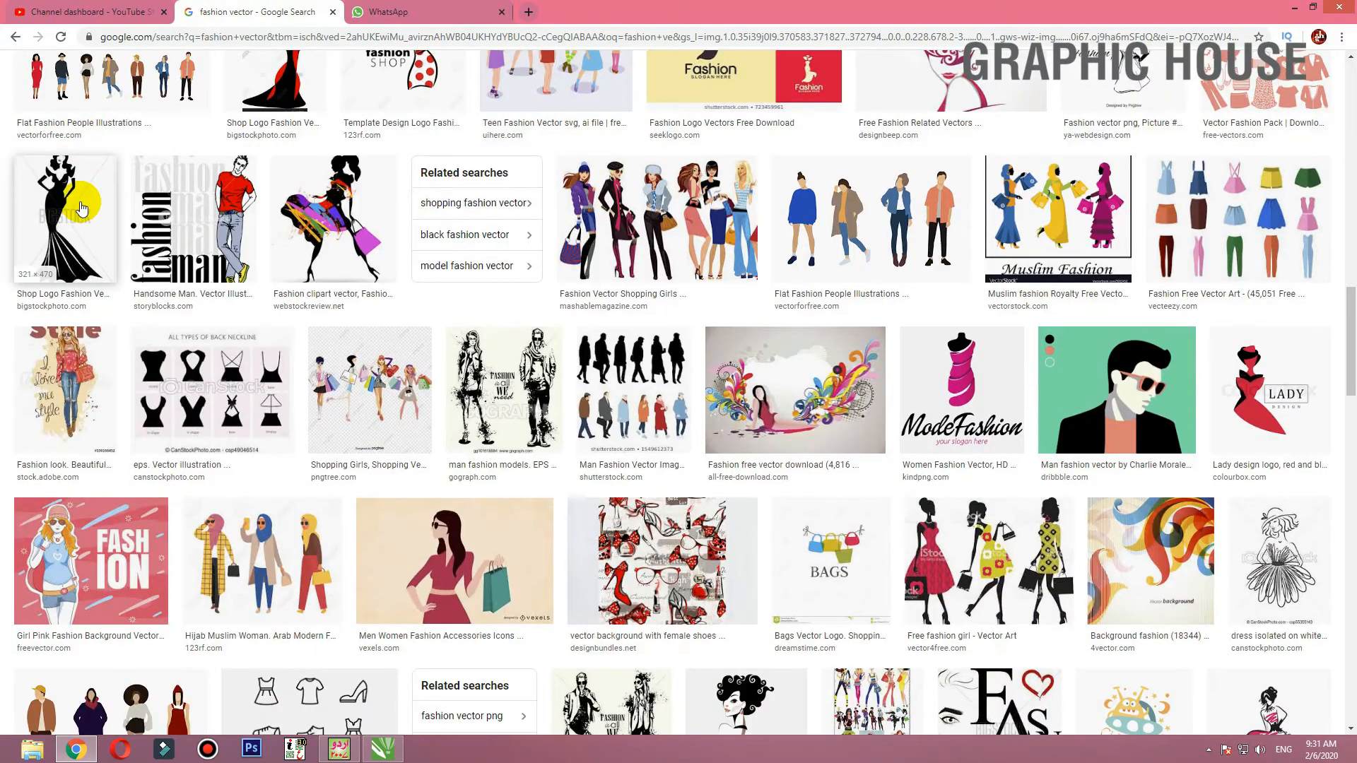
pyautogui.scroll(3, 81, 209)
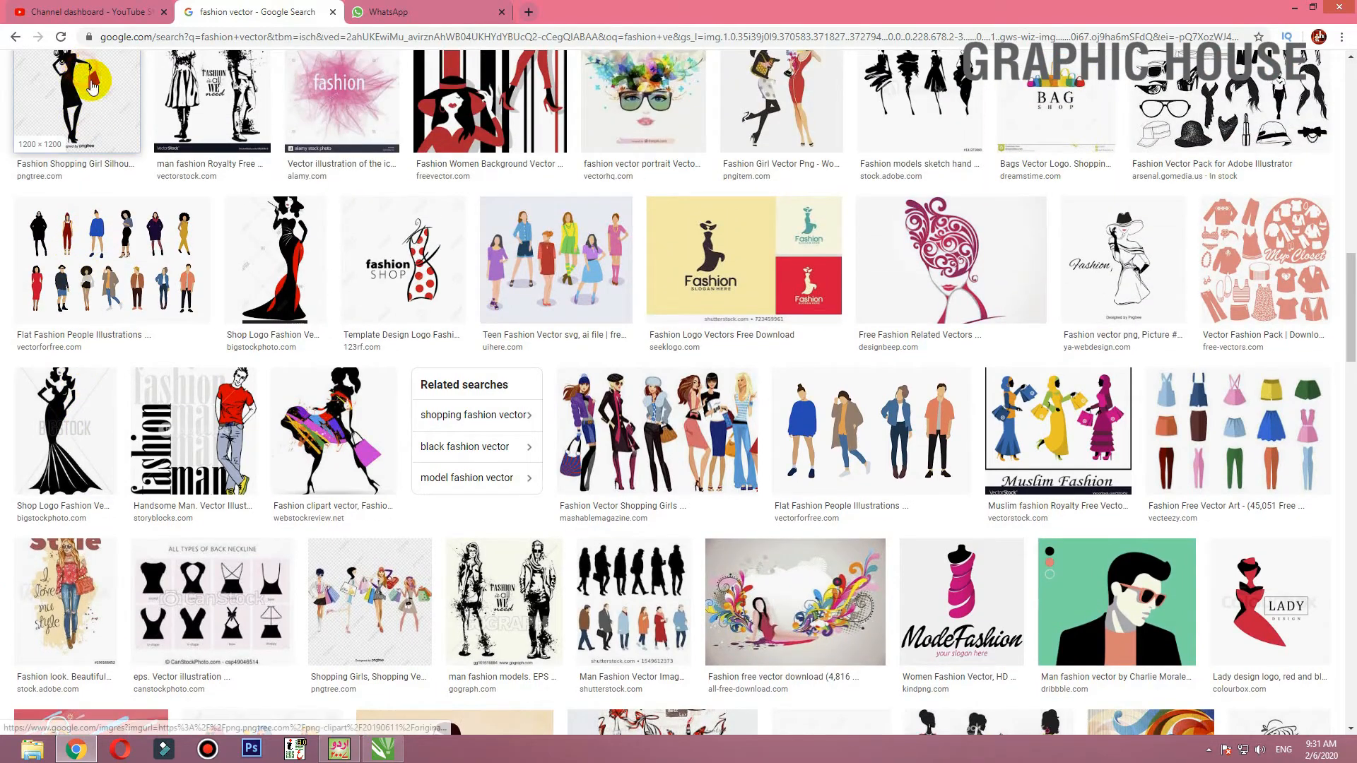
pyautogui.click(93, 84)
pyautogui.scroll(-6, 1031, 346)
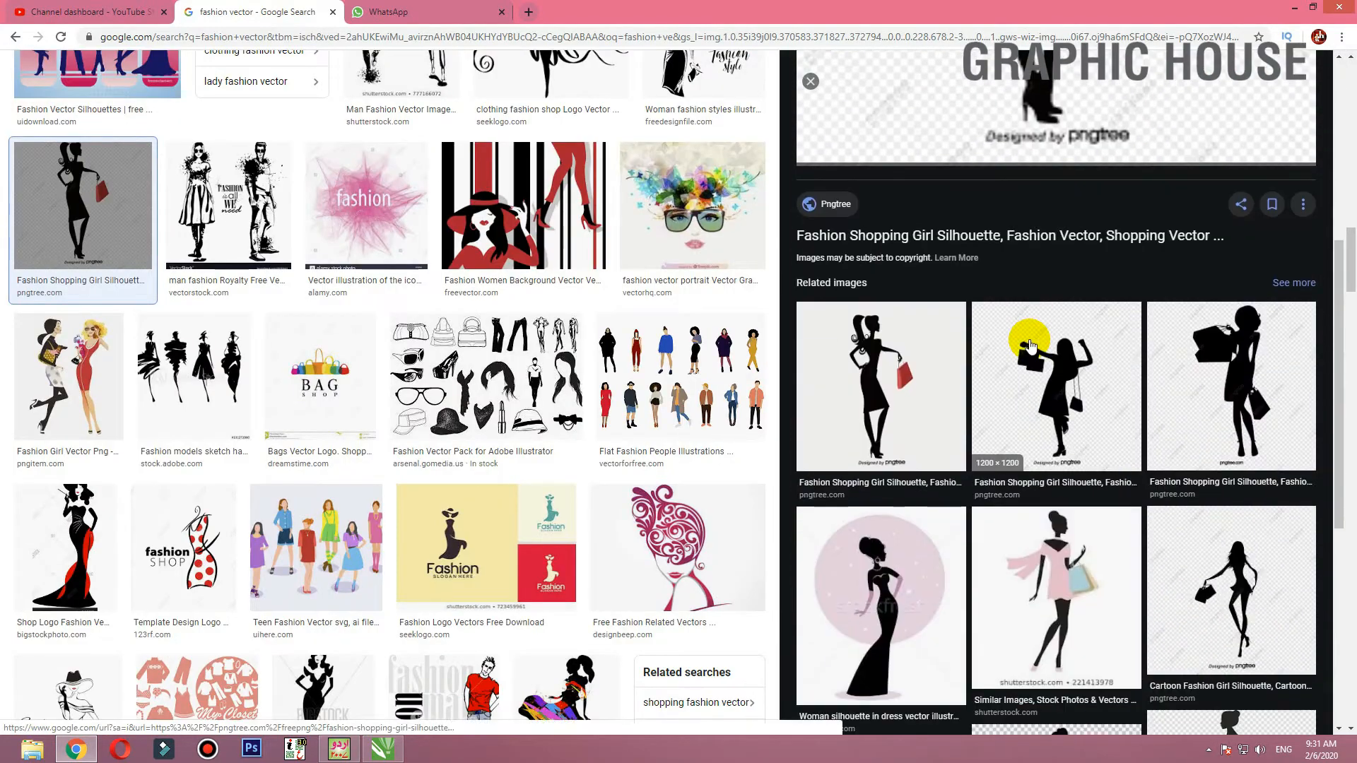
pyautogui.scroll(-4, 1030, 347)
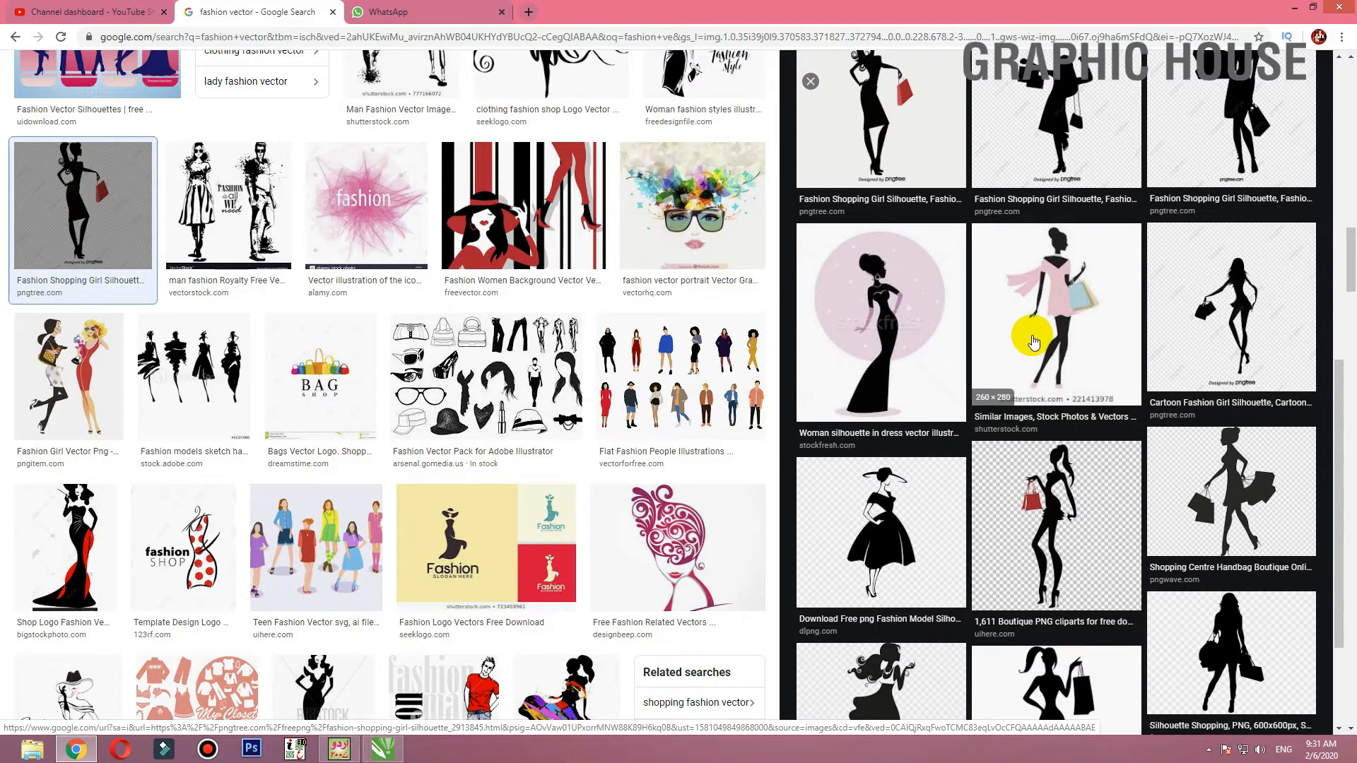
pyautogui.scroll(-3, 1033, 343)
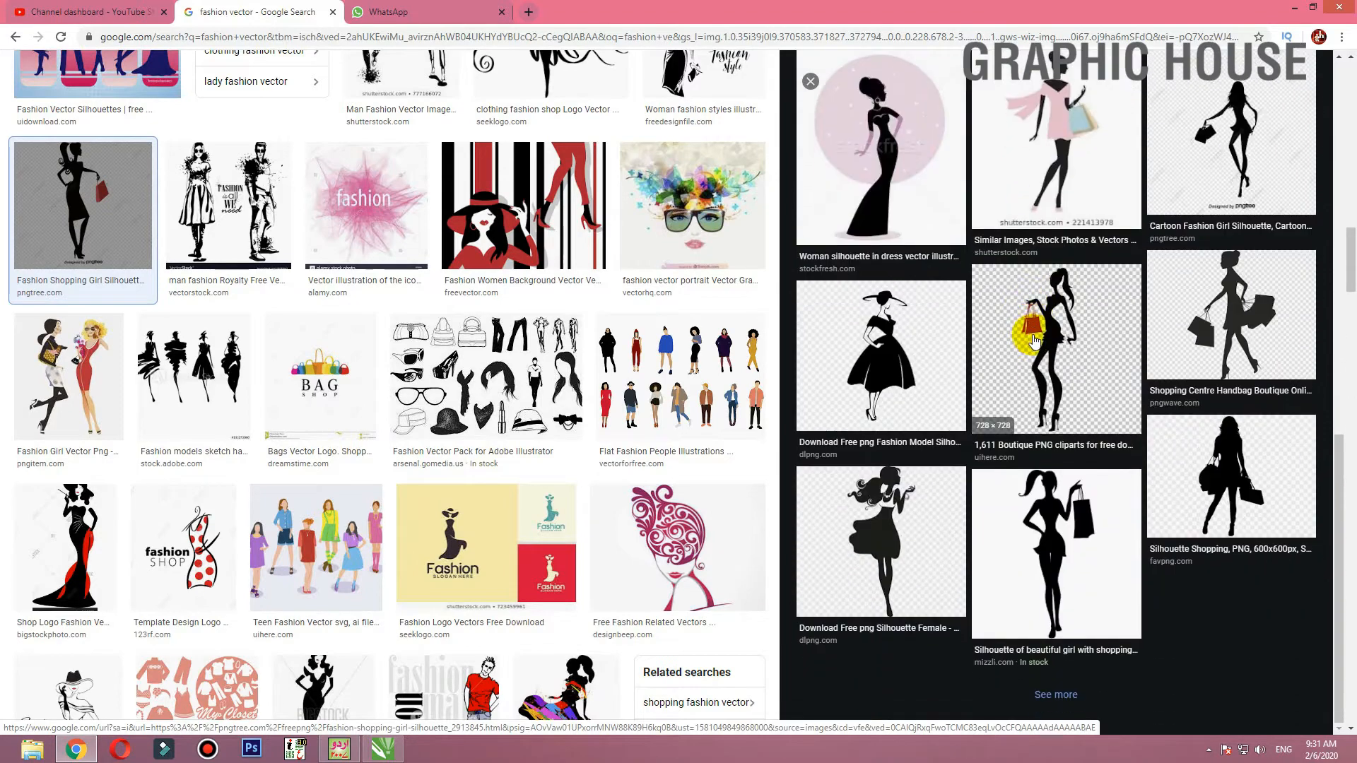
pyautogui.click(1056, 695)
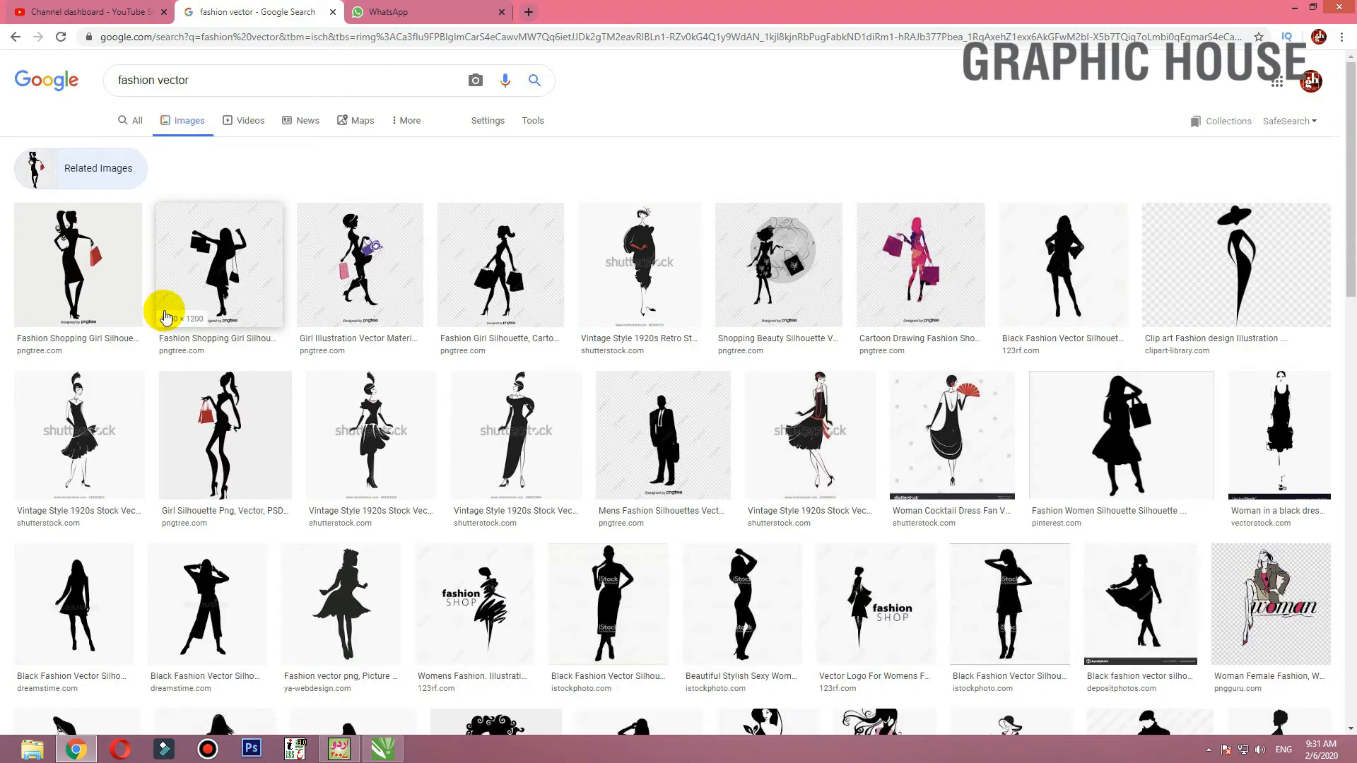
# Look through the images related to the Fashion Shopping Girl Silhouette for a suitable fashion figure
pyautogui.scroll(-4, 164, 314)
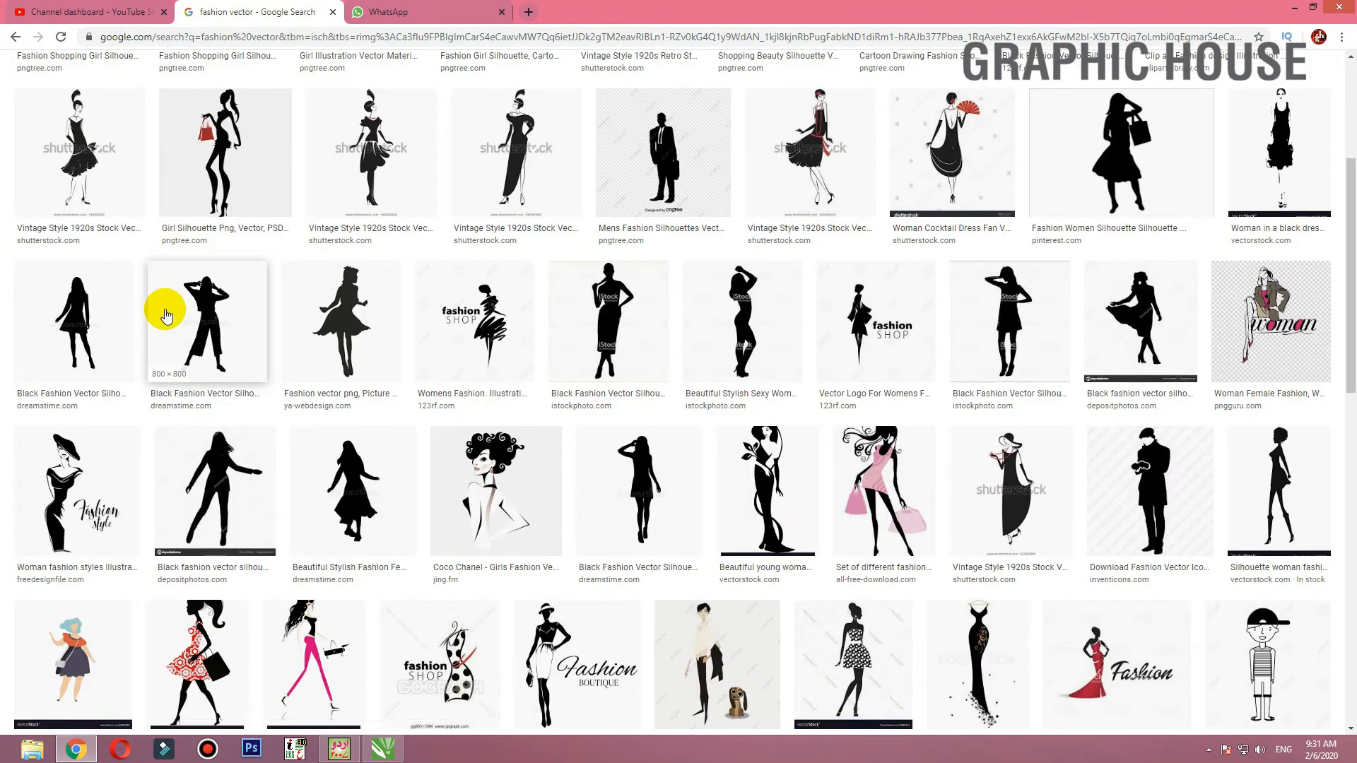
pyautogui.scroll(-4, 165, 315)
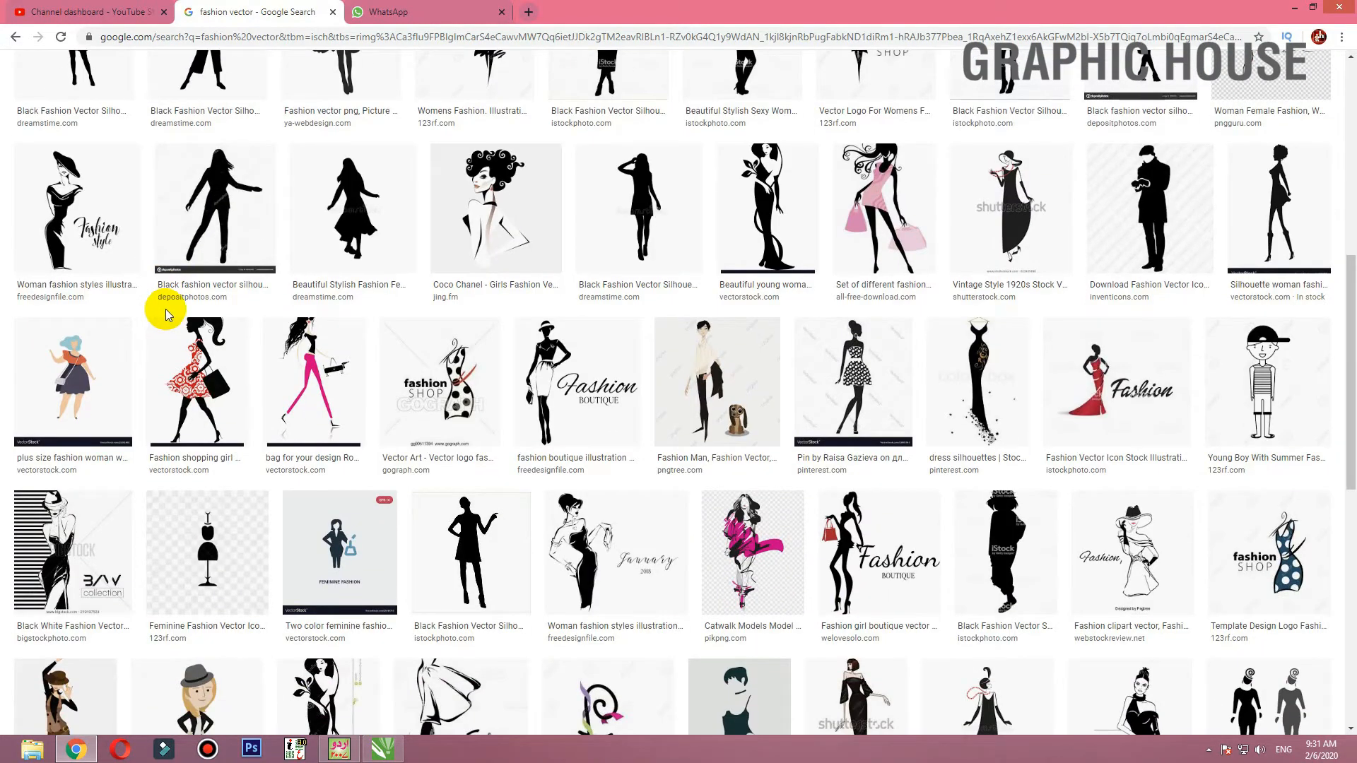
pyautogui.scroll(-4, 165, 315)
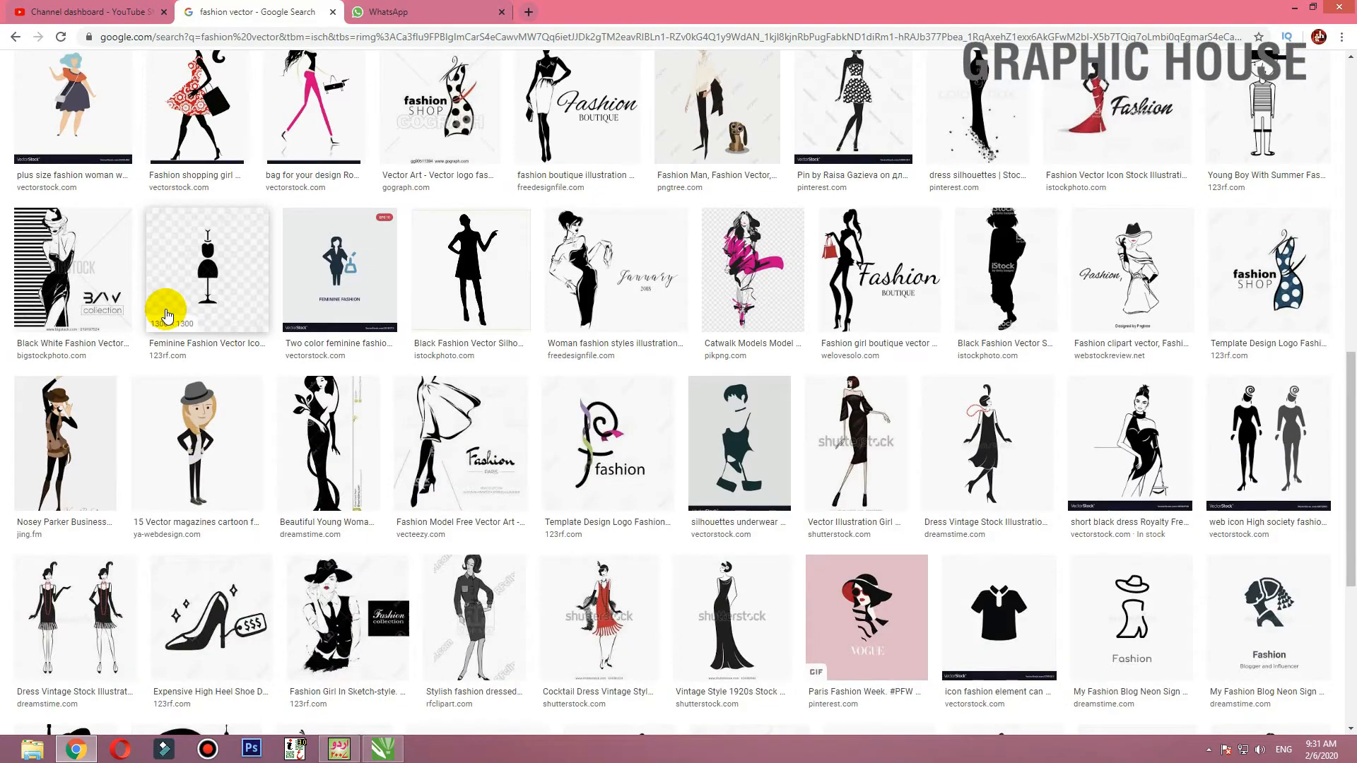
pyautogui.scroll(-5, 165, 315)
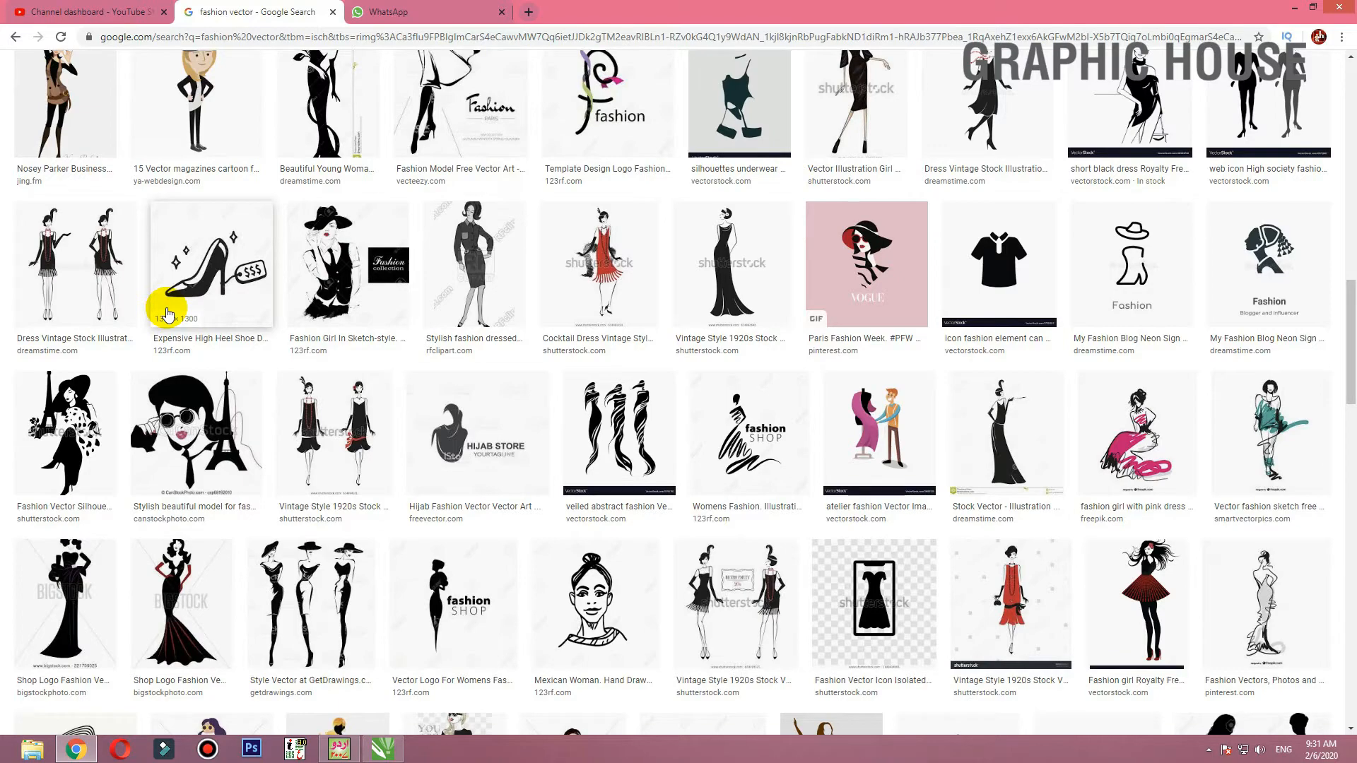
pyautogui.scroll(-4, 167, 313)
pyautogui.scroll(-4, 185, 321)
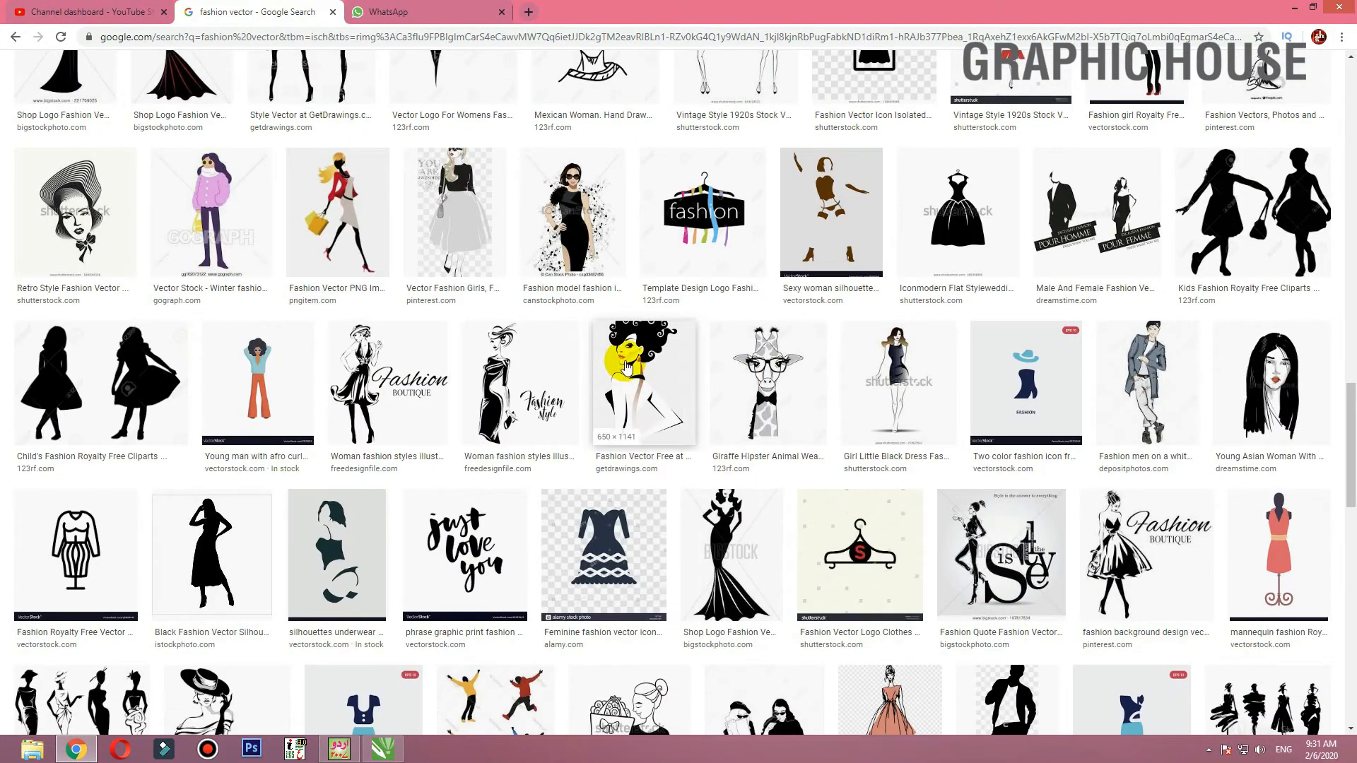
pyautogui.scroll(-20, 625, 366)
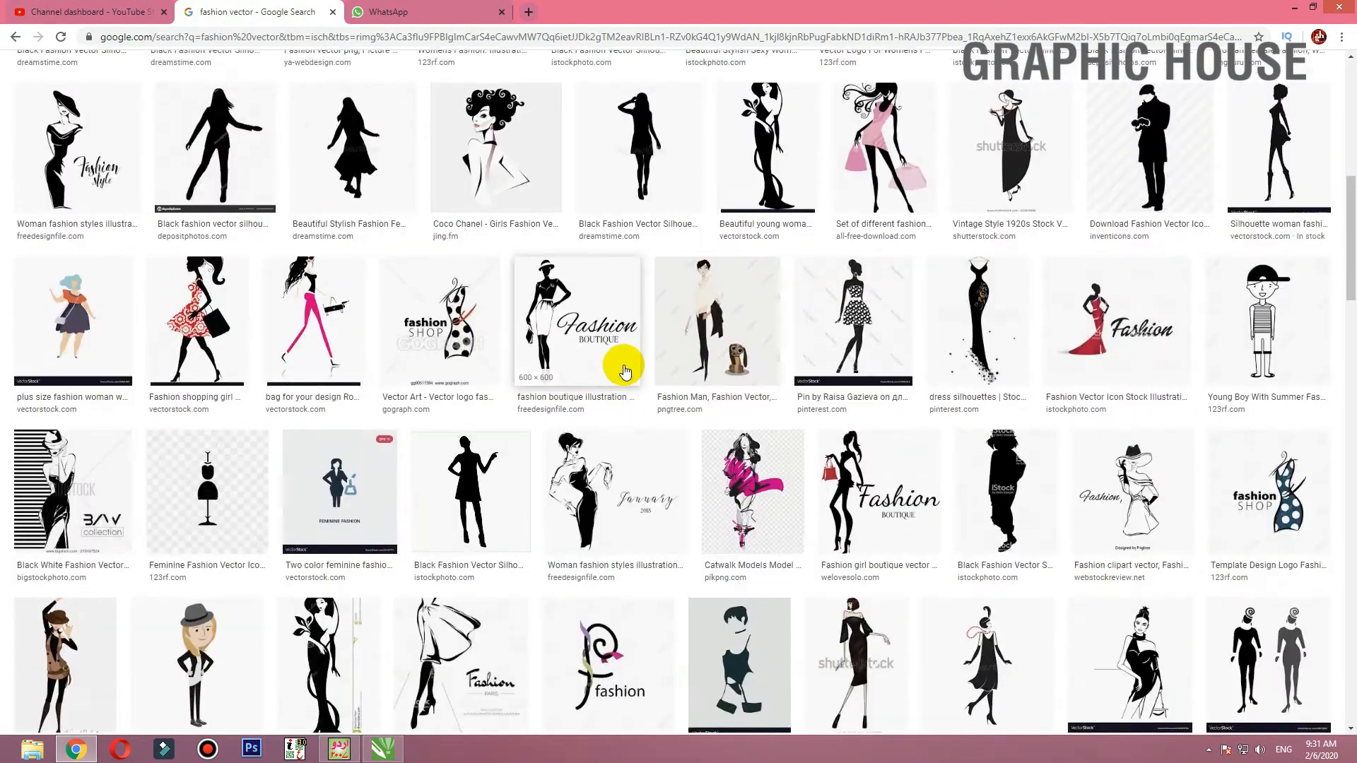
pyautogui.scroll(3, 624, 369)
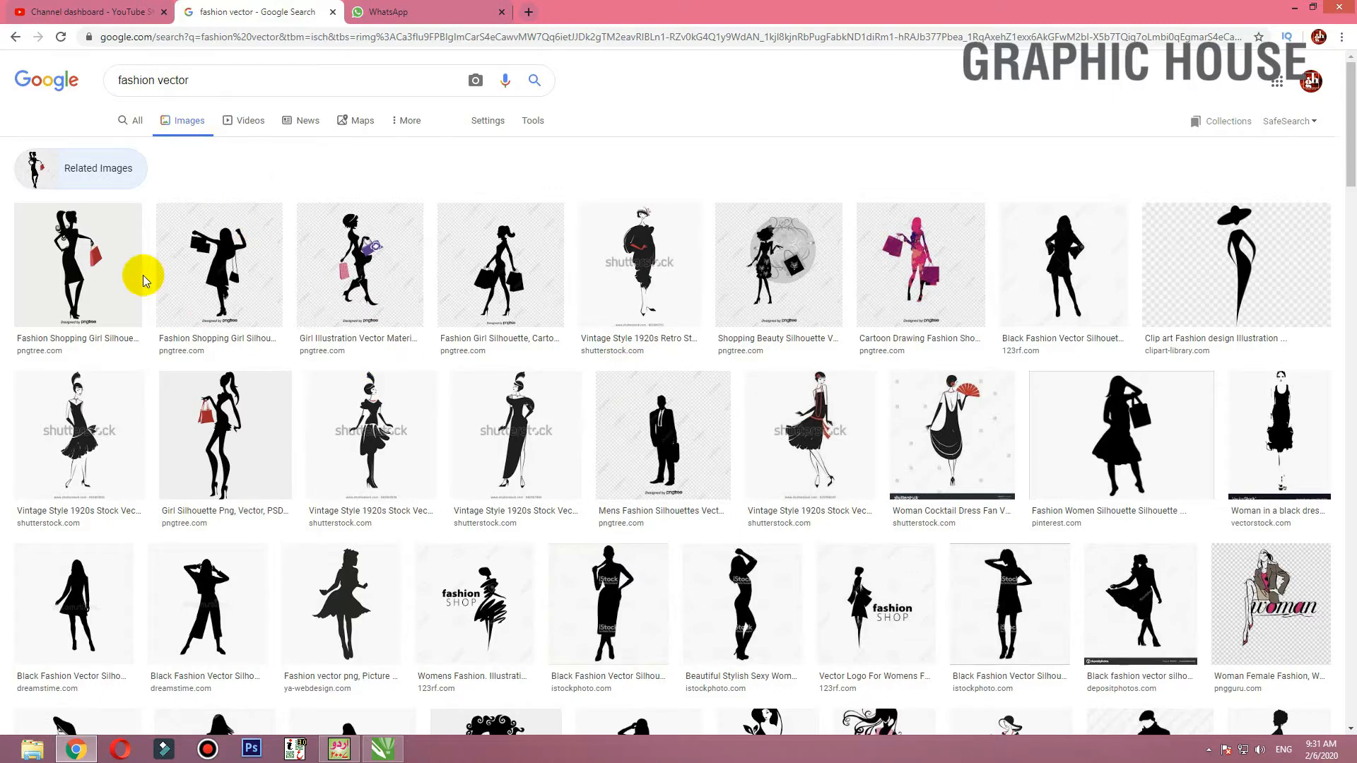
# Preview the Fashion Shopping Girl Silhouette from pngtree with its related images, then close the preview
pyautogui.click(90, 253)
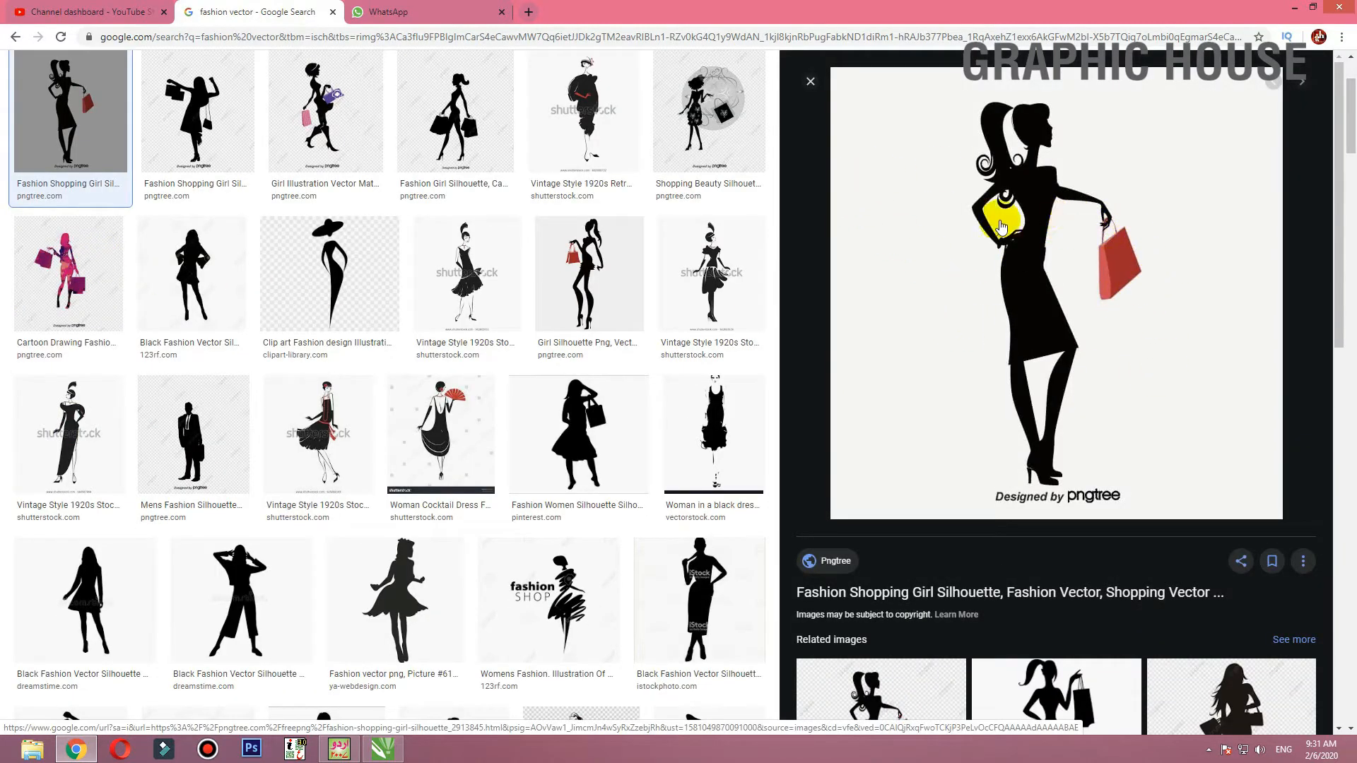
pyautogui.scroll(-4, 1047, 289)
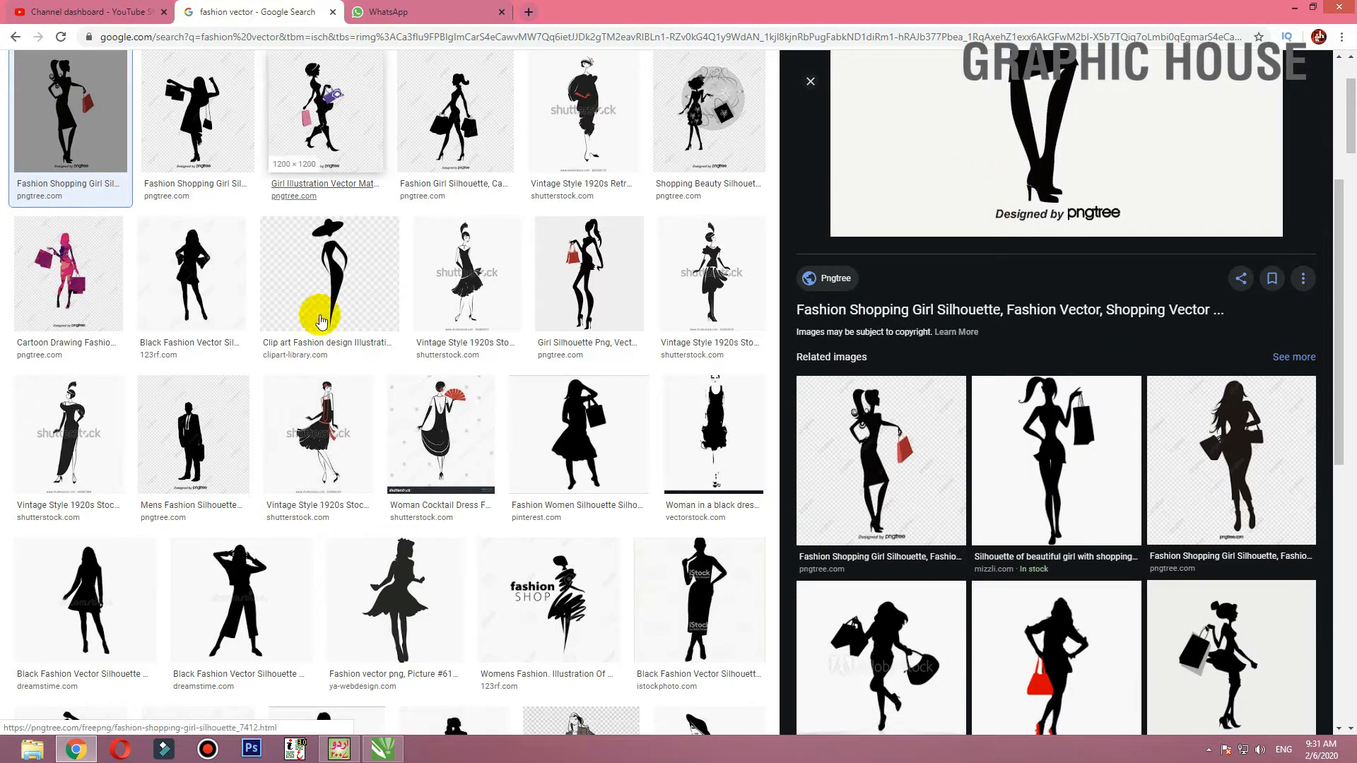
pyautogui.press('Escape')
pyautogui.scroll(3, 156, 196)
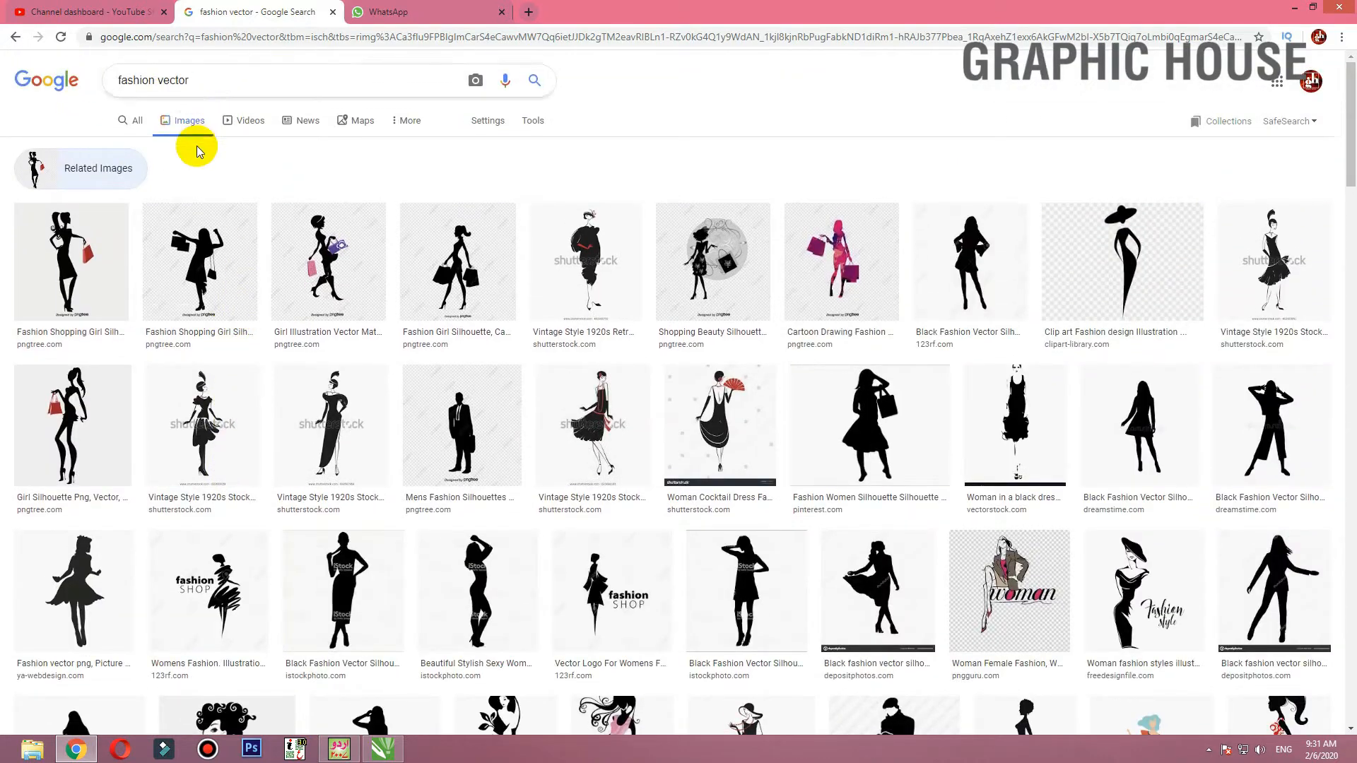
# Filter the image results to show only large images
pyautogui.click(527, 125)
pyautogui.click(123, 146)
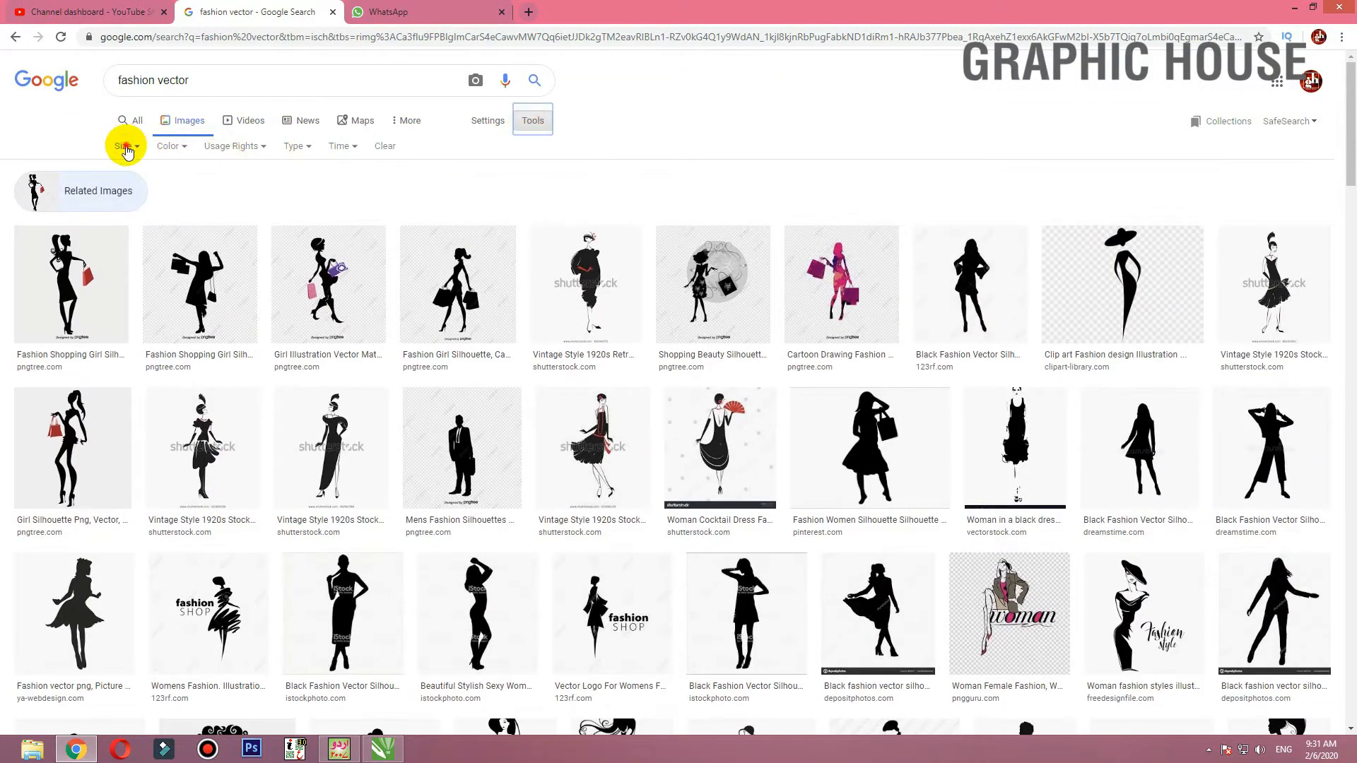
pyautogui.click(132, 189)
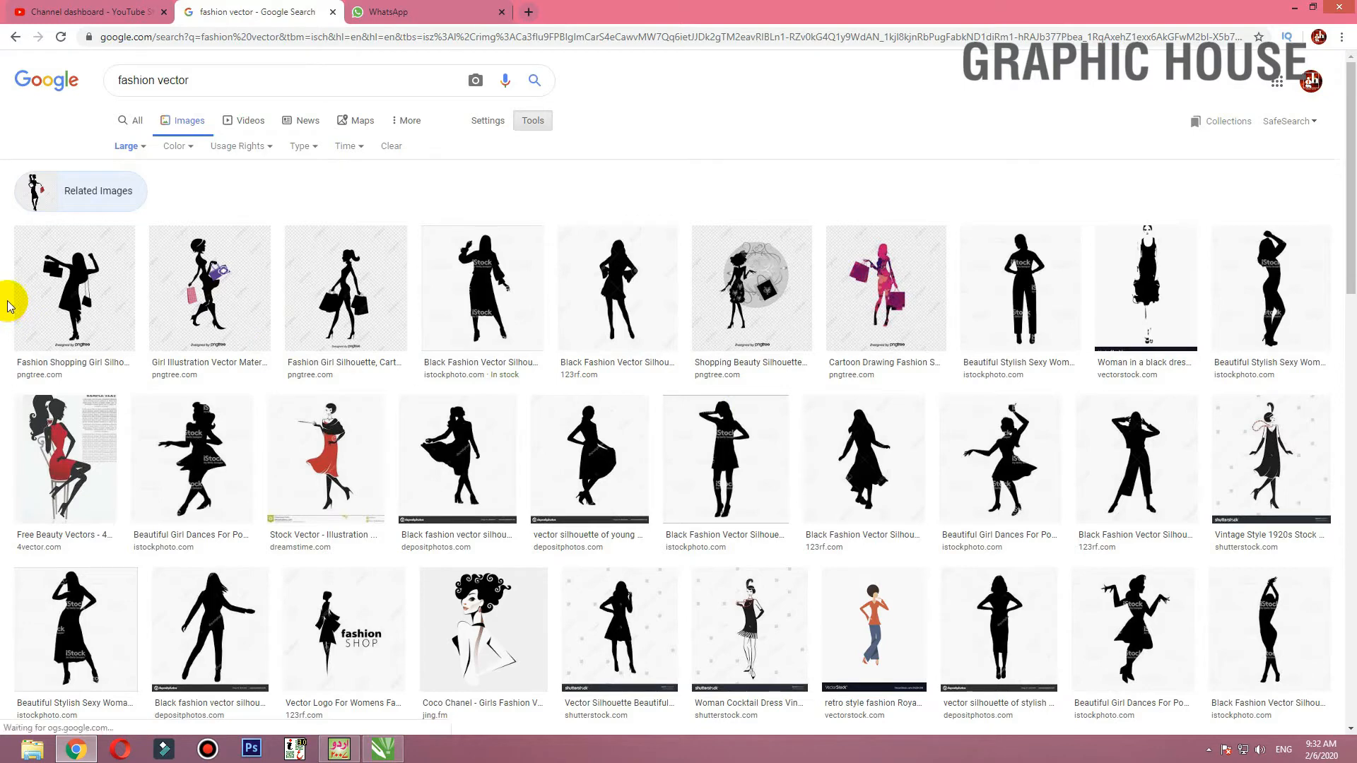
# Find and open the iStock Fashion Vector Icon image of a woman in a red gown, and check its related images
pyautogui.scroll(-3, 9, 305)
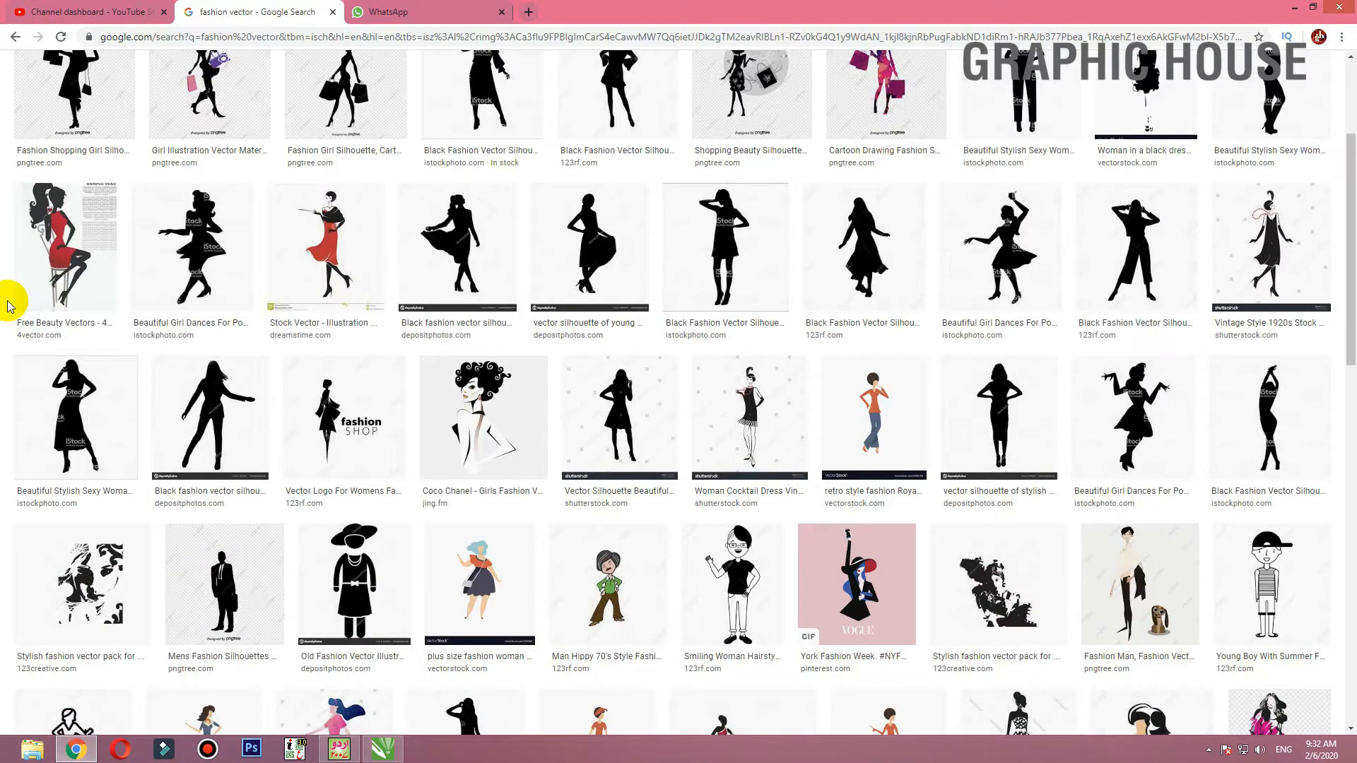
pyautogui.scroll(-4, 8, 305)
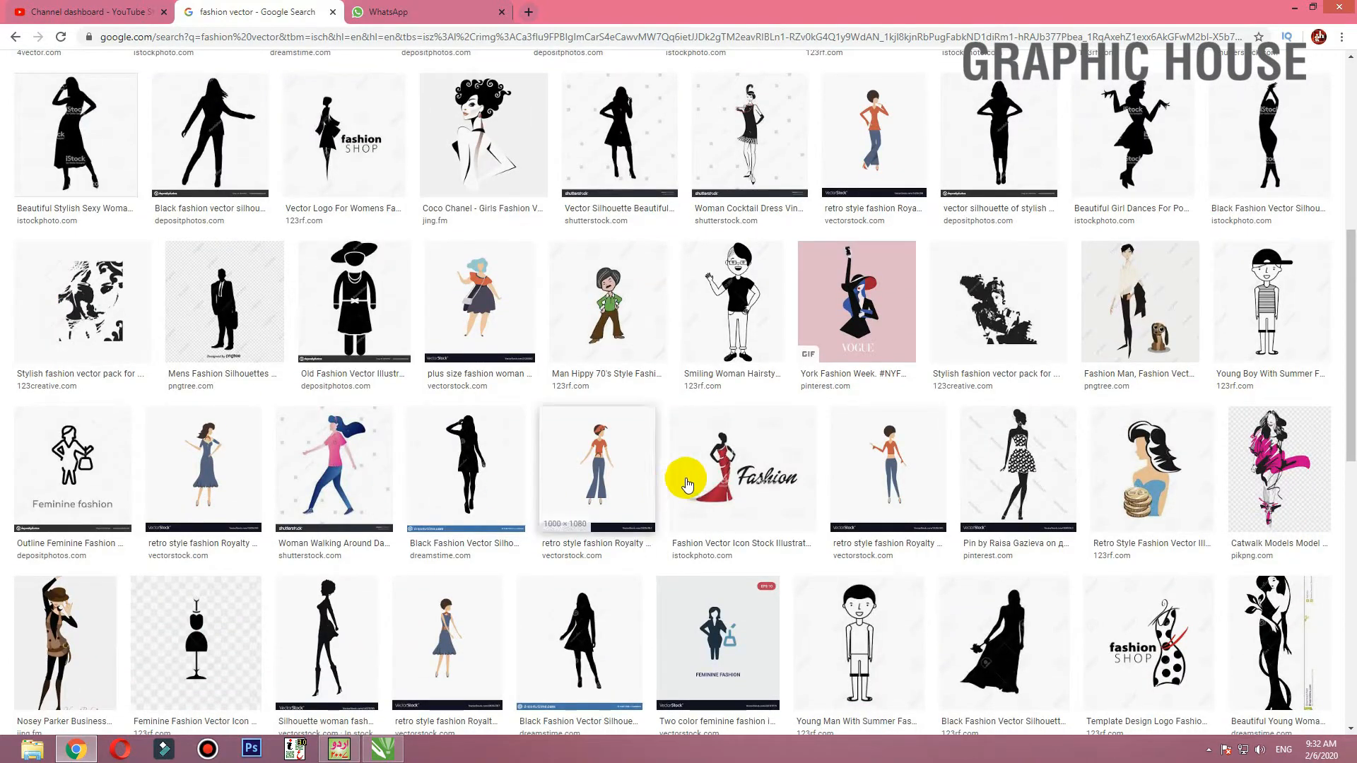
pyautogui.click(694, 466)
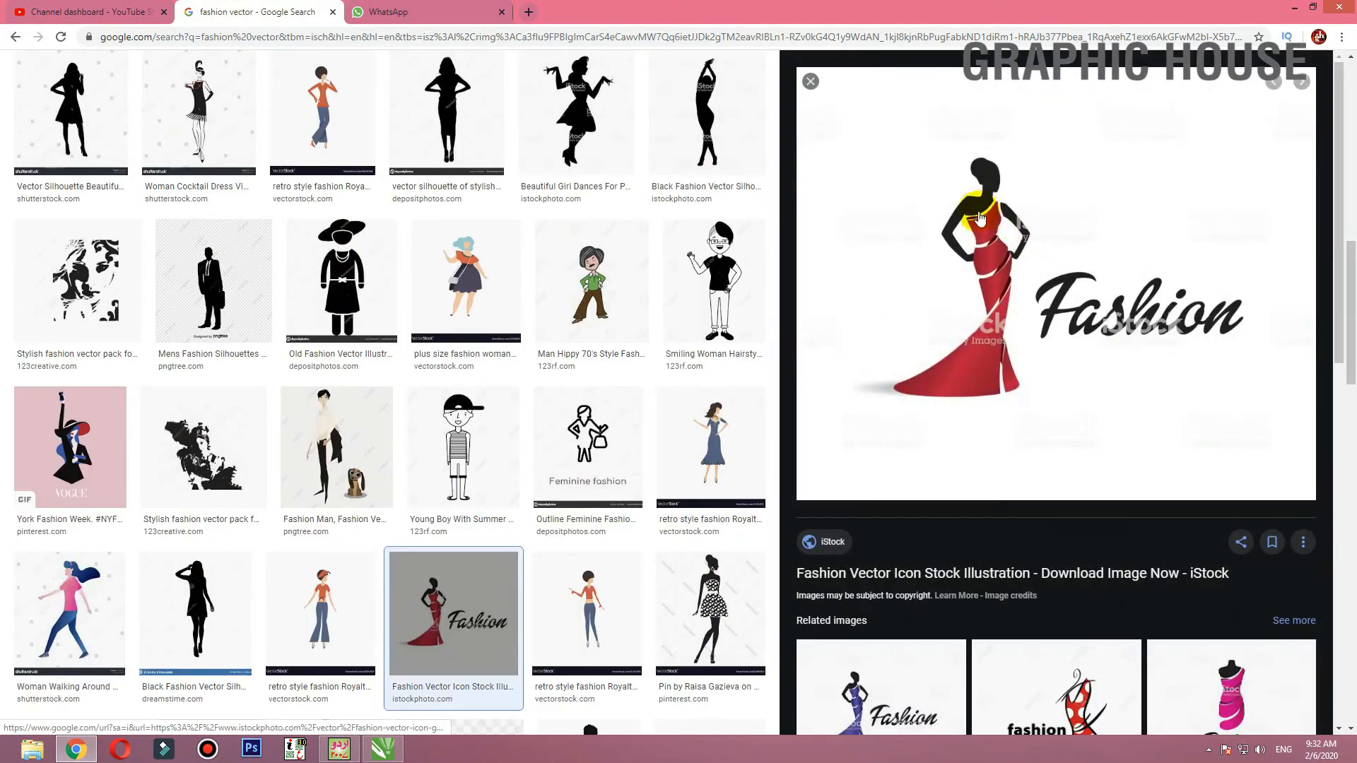
pyautogui.scroll(-4, 1004, 224)
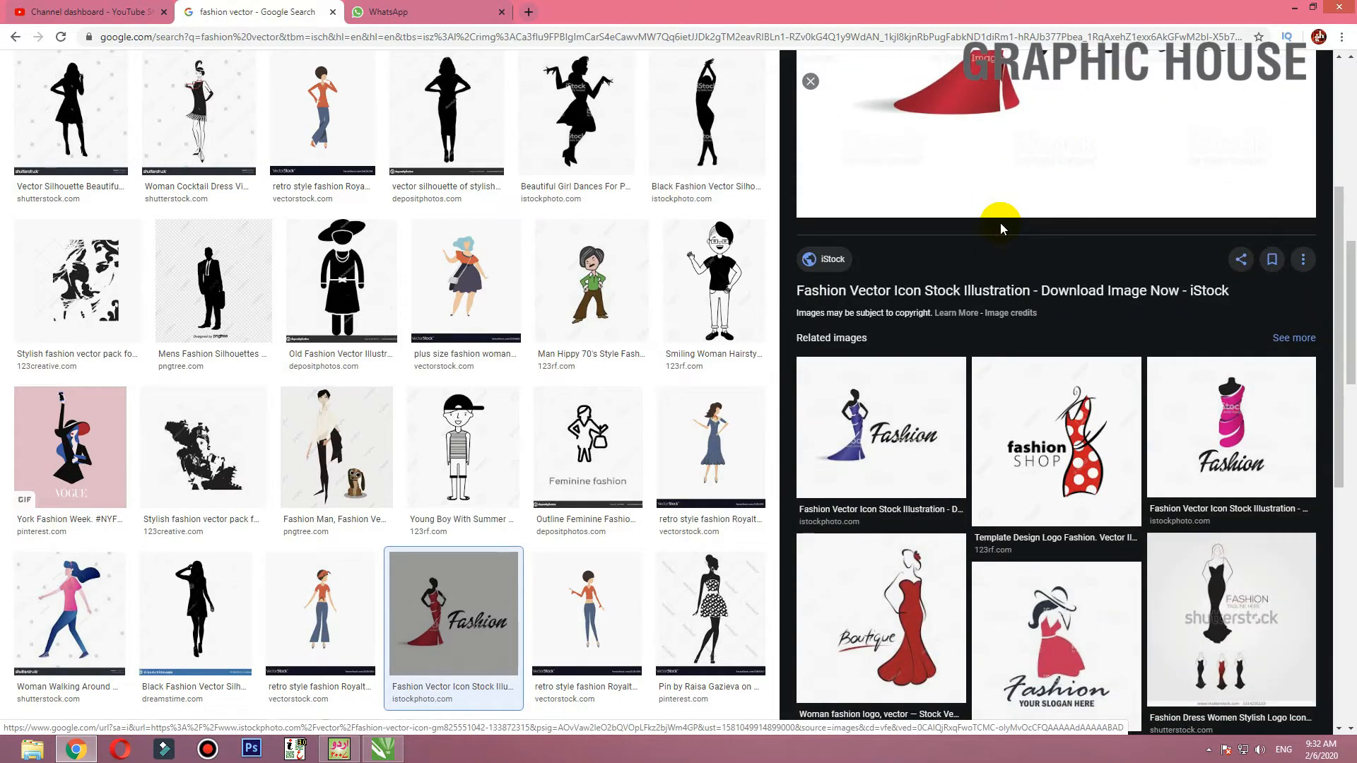
pyautogui.scroll(4, 1000, 223)
# Copy the previewed red-gown image and paste it into the logo document in CorelDRAW
pyautogui.rightClick(994, 225)
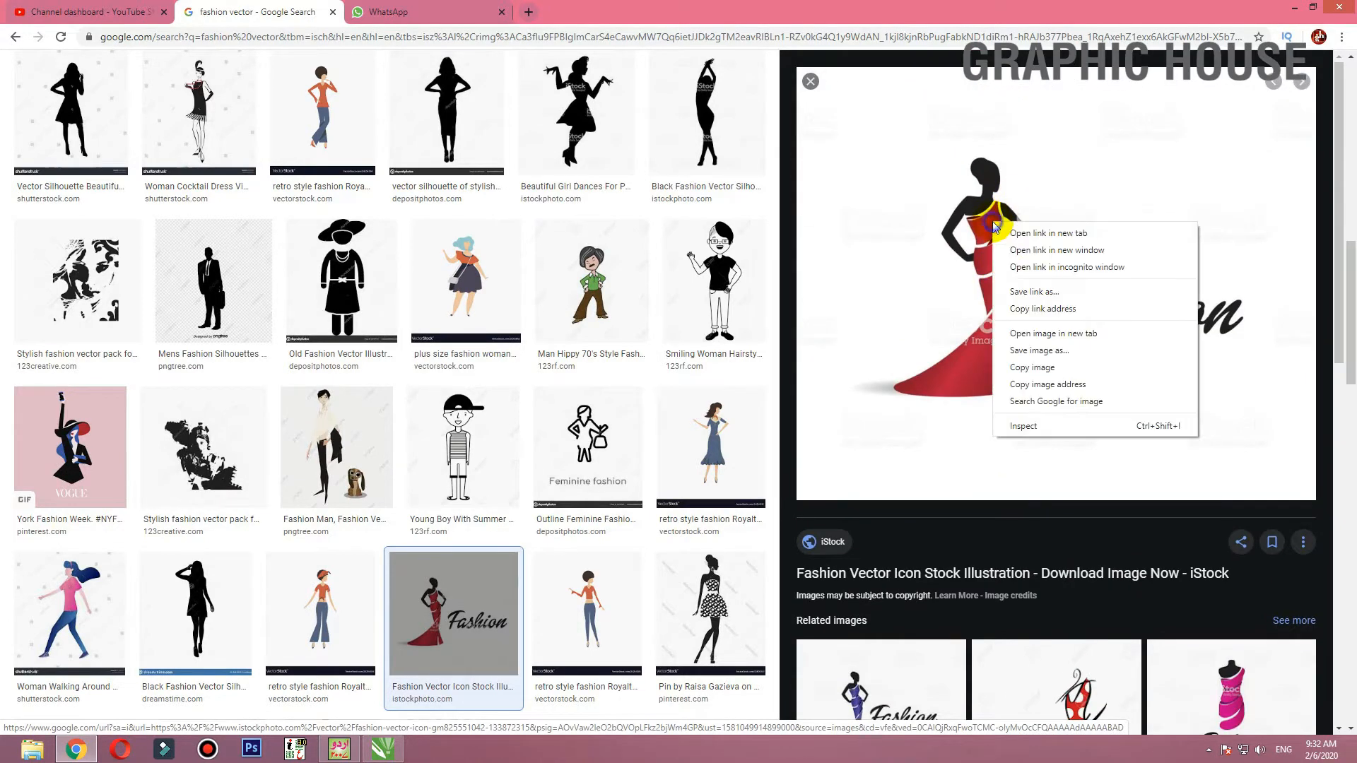
pyautogui.click(1032, 367)
pyautogui.click(1293, 7)
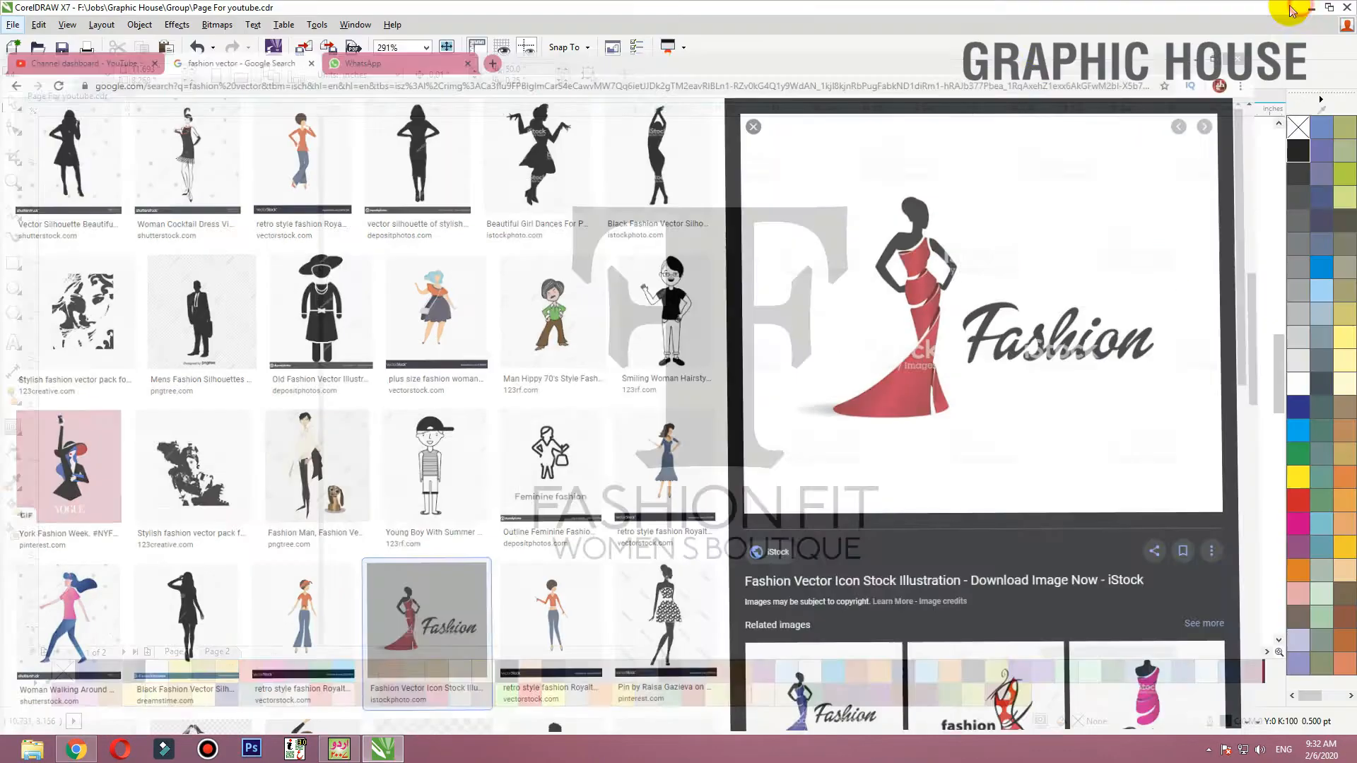
pyautogui.rightClick(978, 194)
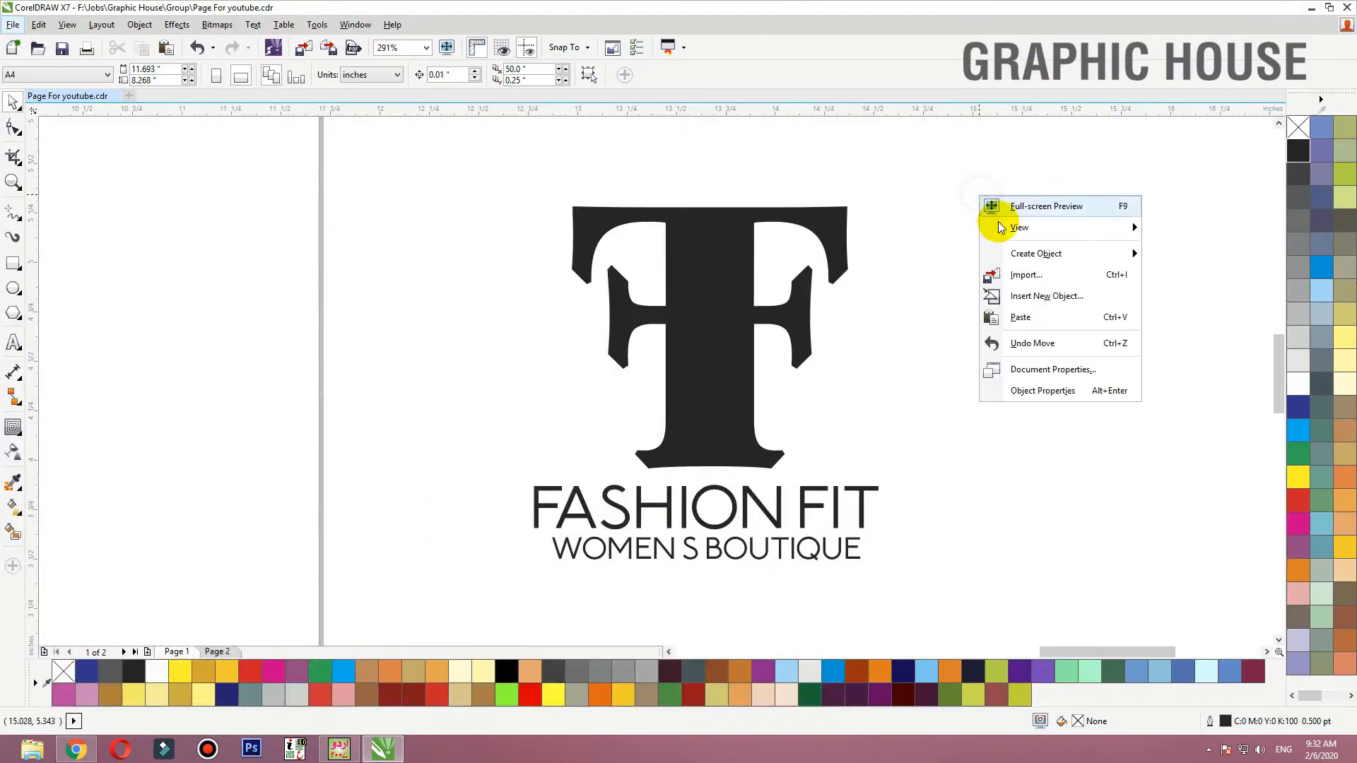
pyautogui.click(1021, 319)
# Scale the pasted bitmap to about 37.8% and place it off the page below the FF letters
pyautogui.scroll(-2, 925, 272)
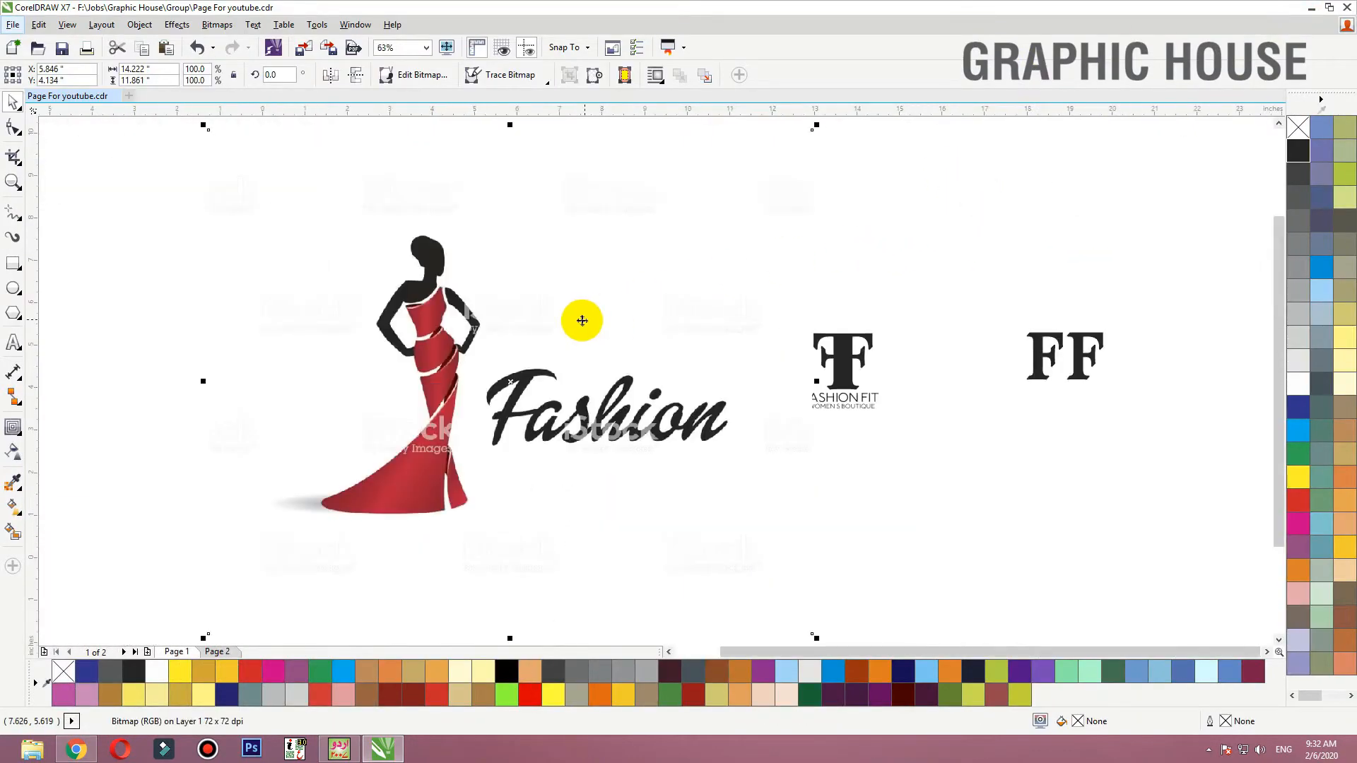
pyautogui.scroll(-1, 582, 319)
pyautogui.moveTo(564, 321); pyautogui.dragTo(865, 275)
pyautogui.moveTo(1027, 181); pyautogui.dragTo(781, 342)
pyautogui.hotkey('shift', 'F2')
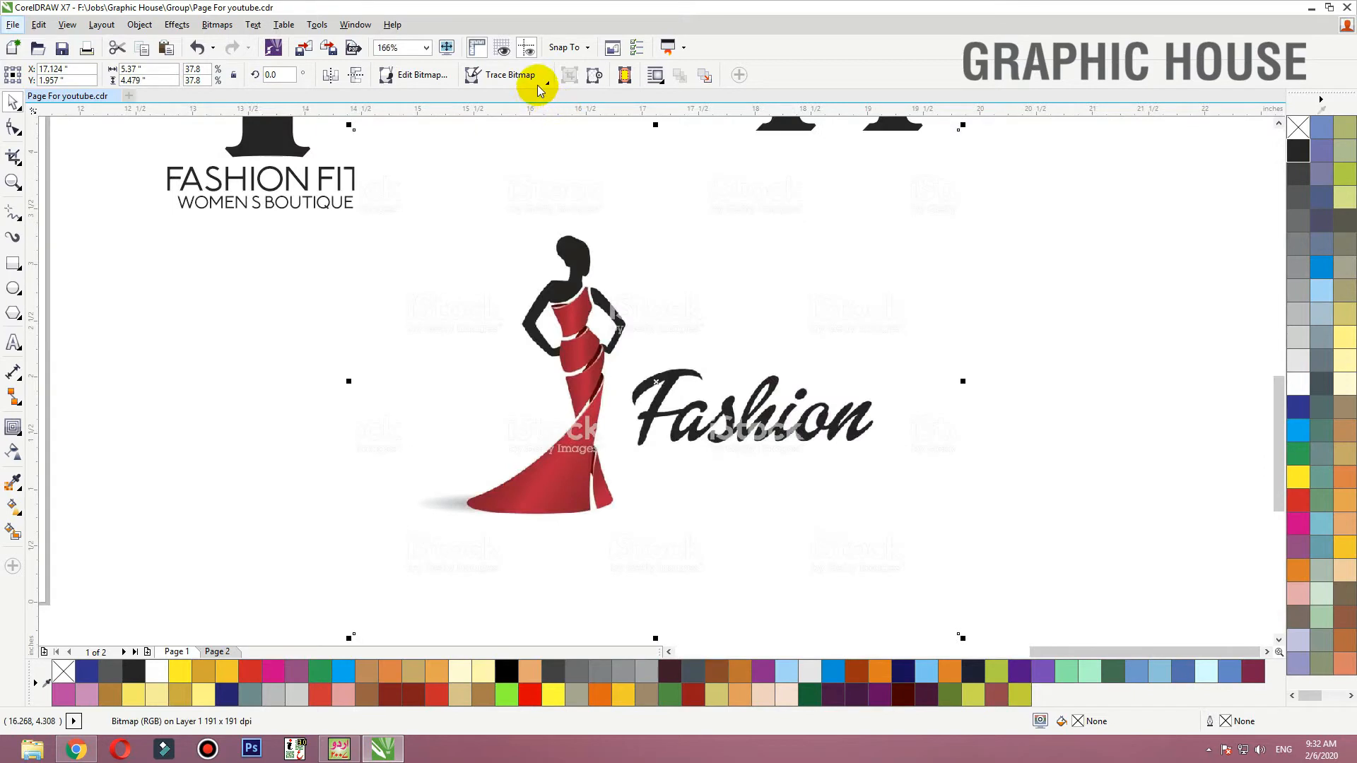
# Outline-trace the red-gown bitmap as Line Art with the default settings and move the traced group to the right of the original
pyautogui.click(546, 83)
pyautogui.moveTo(567, 118)
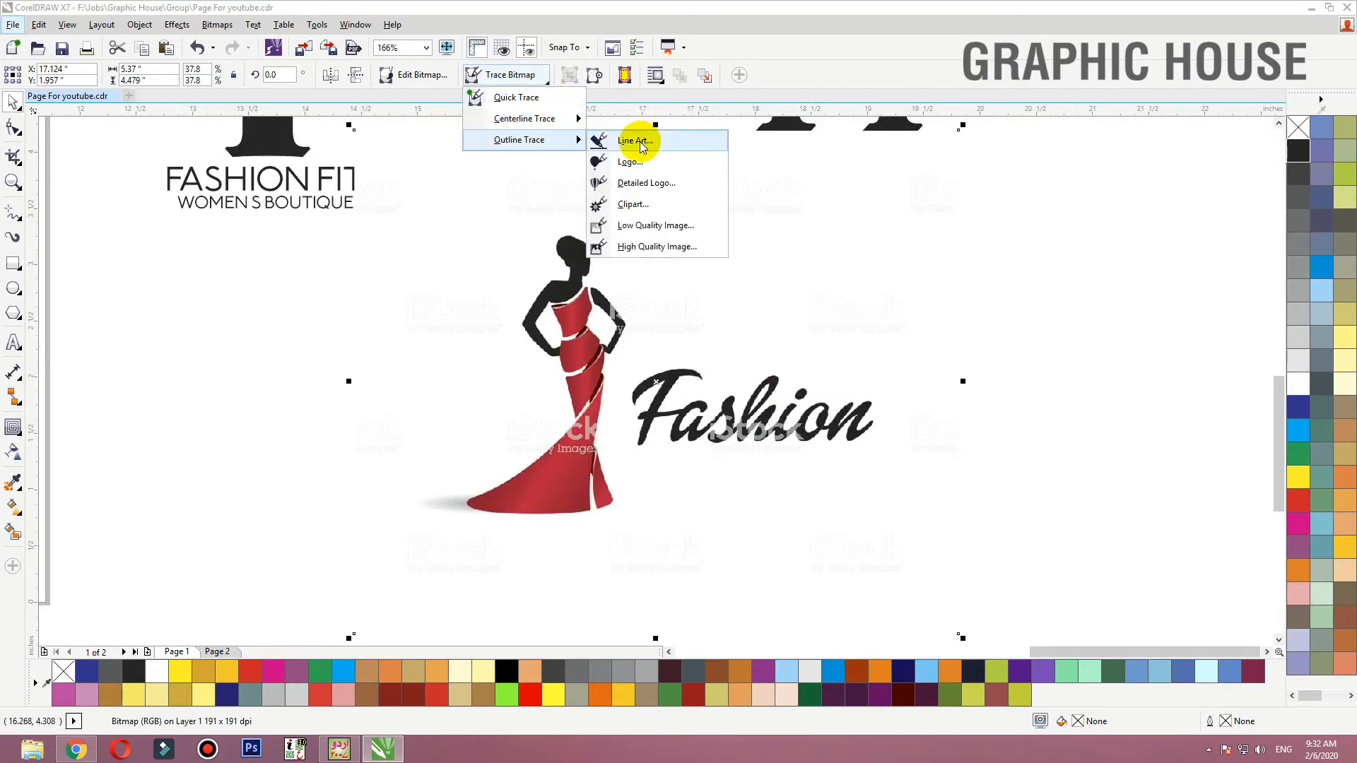
pyautogui.click(641, 144)
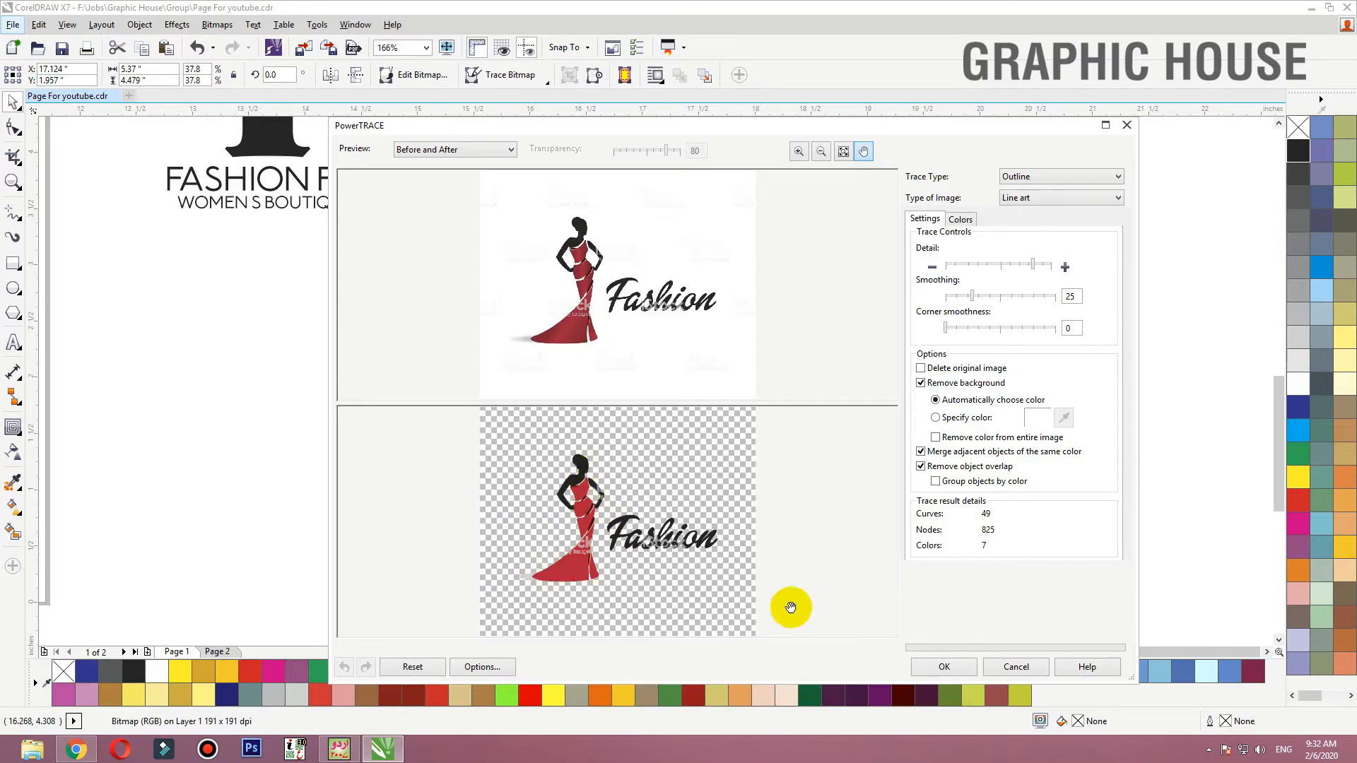
pyautogui.click(937, 665)
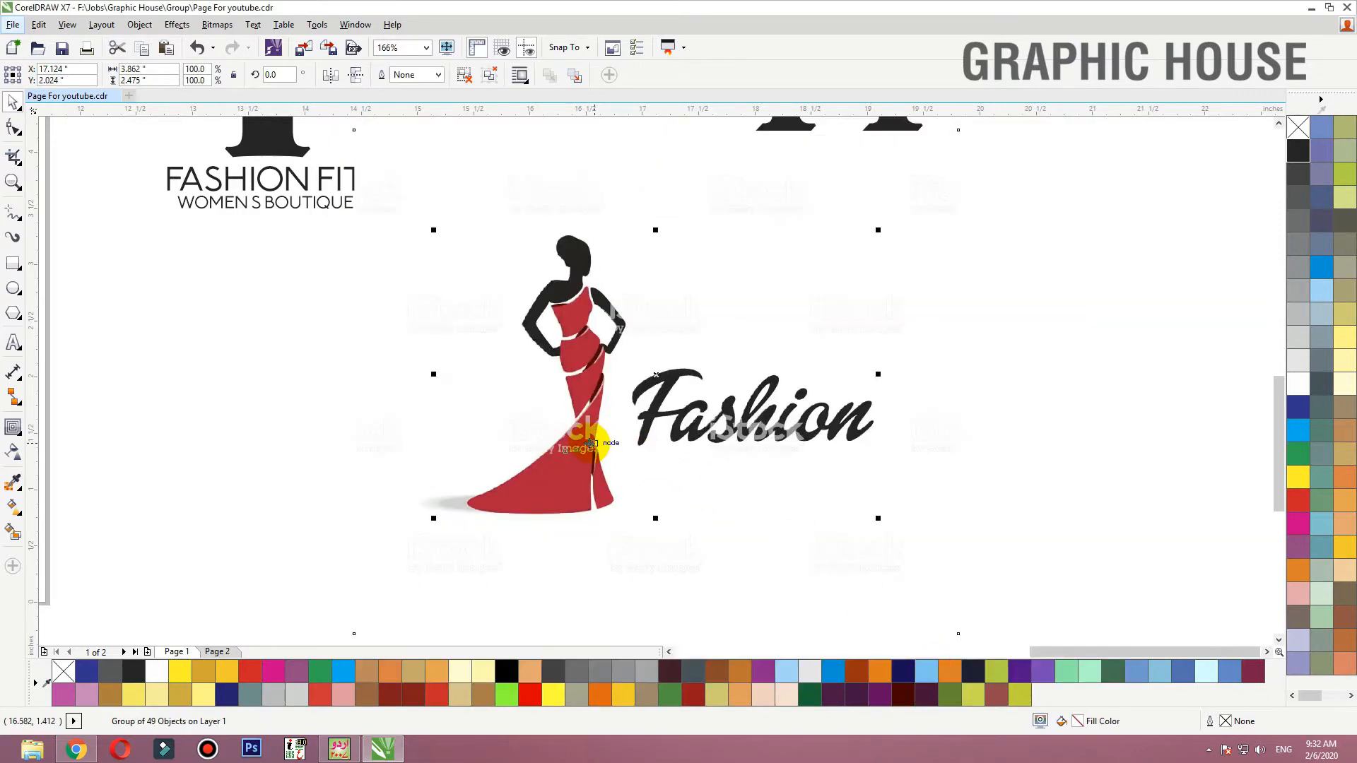
pyautogui.moveTo(590, 443)
pyautogui.mouseDown()
pyautogui.moveTo(736, 454)
pyautogui.moveTo(1131, 443)
pyautogui.mouseUp()
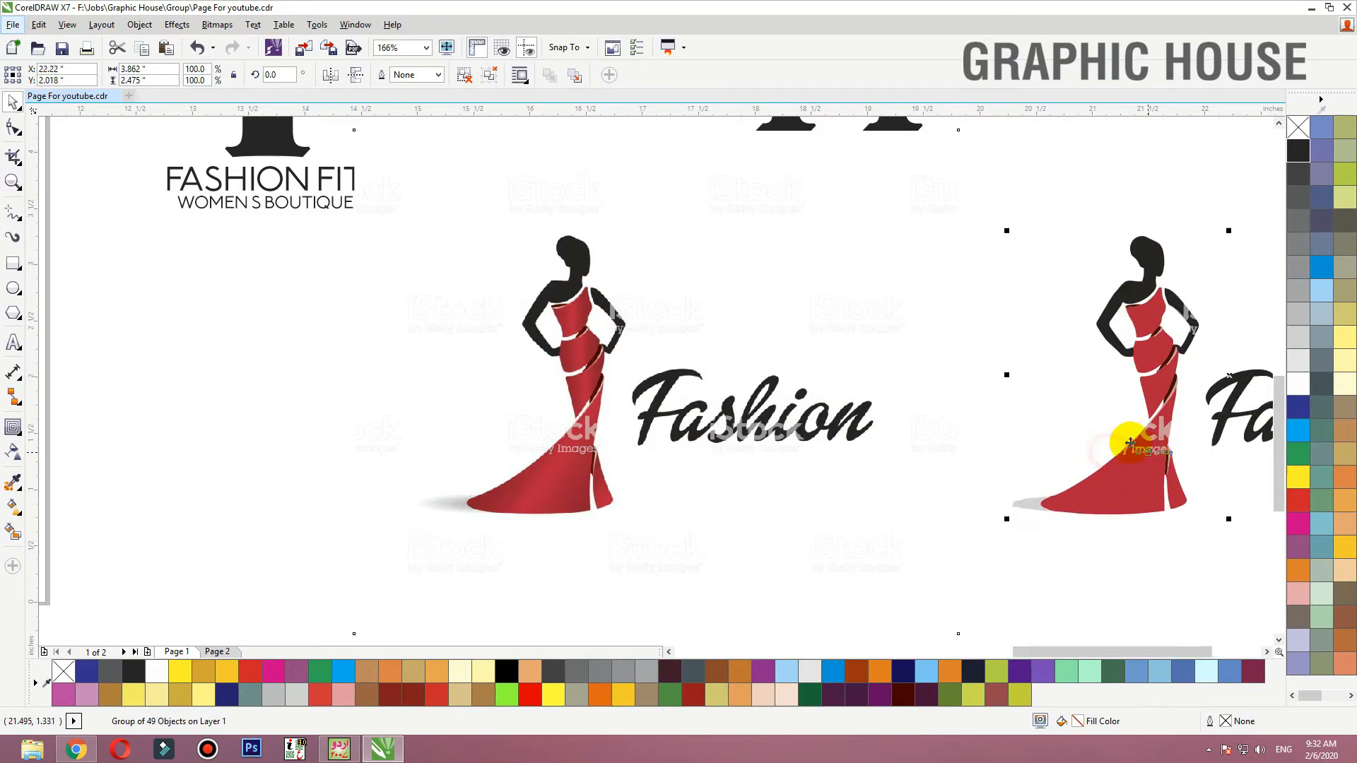
# Compare the traced figure with the original bitmap up close, then convert the original bitmap to 8-bit grayscale
pyautogui.press('F2')
pyautogui.moveTo(1039, 273); pyautogui.dragTo(1241, 357)
pyautogui.scroll(-2, 934, 222)
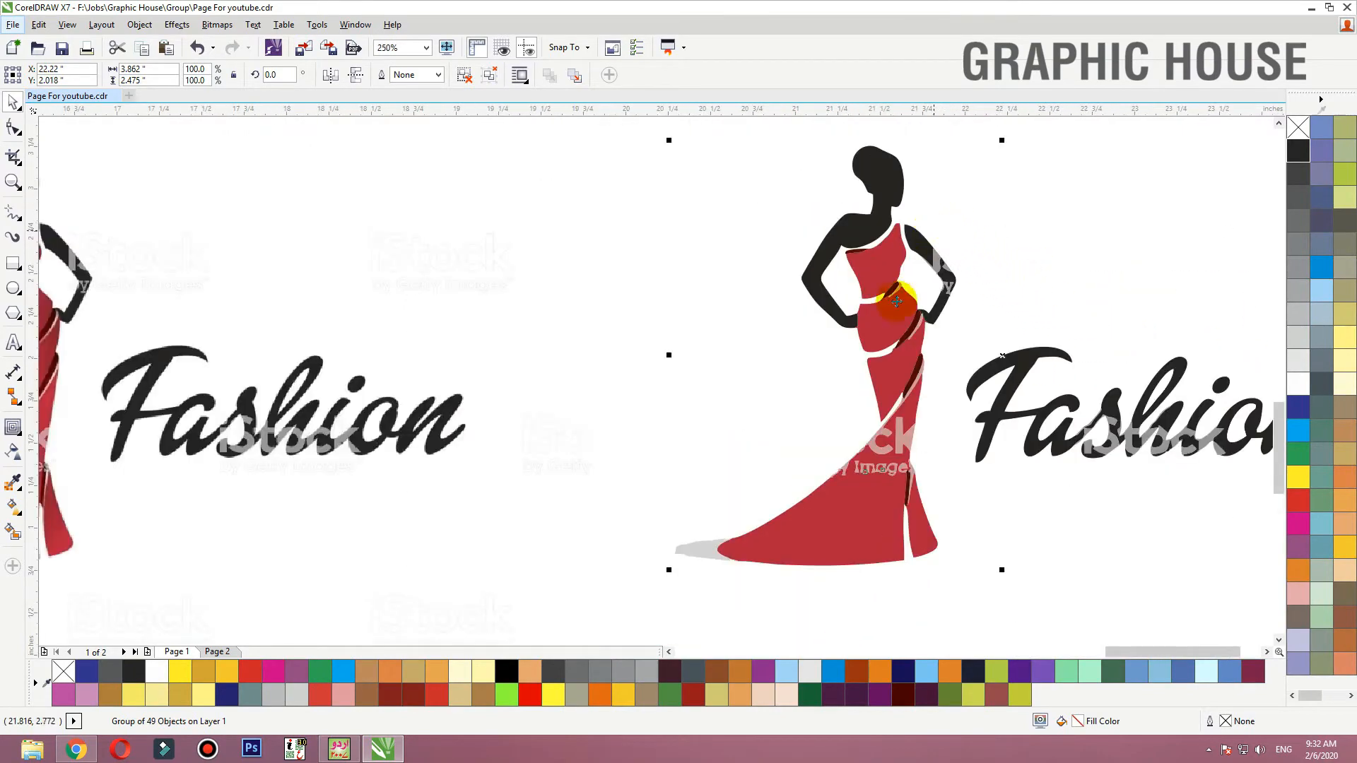
pyautogui.scroll(-2, 1054, 478)
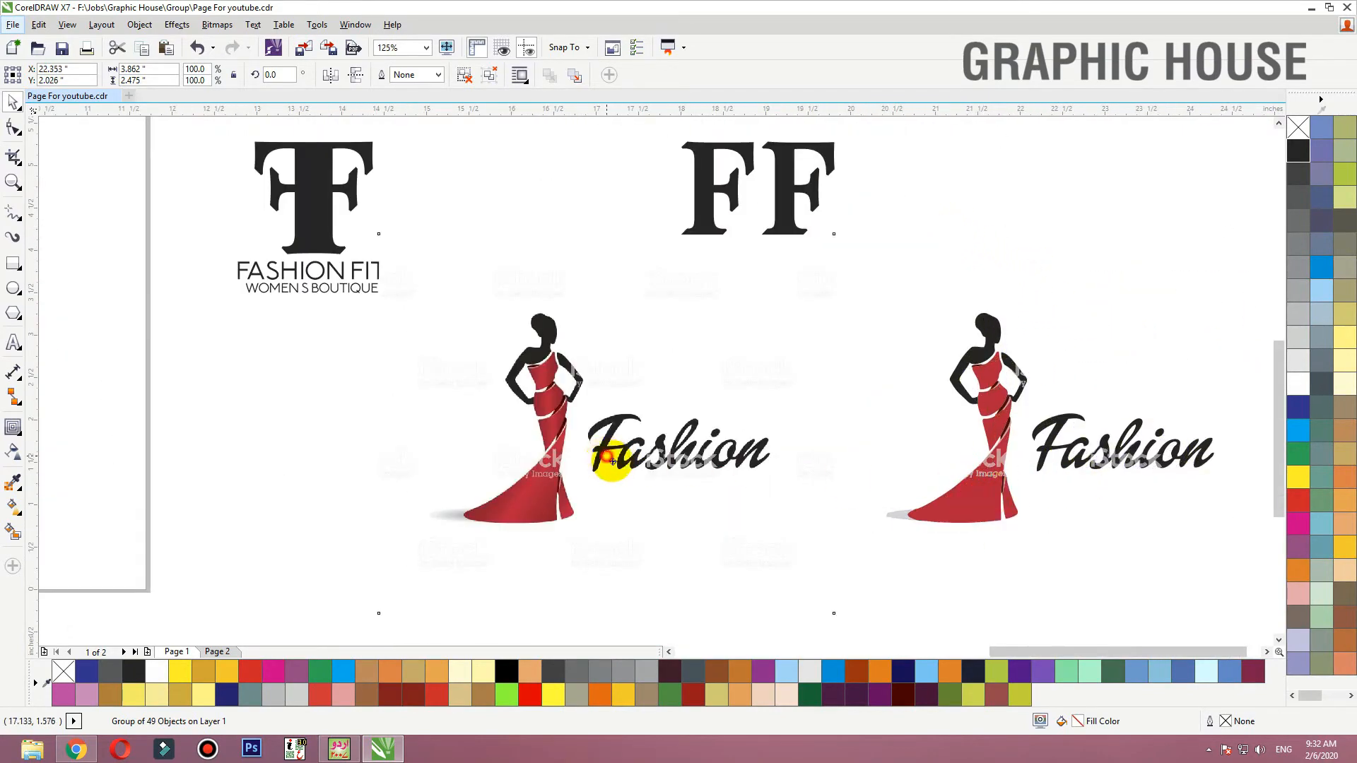
pyautogui.click(613, 462)
pyautogui.hotkey('shift', 'F2')
pyautogui.press('F2')
pyautogui.moveTo(840, 352); pyautogui.dragTo(363, 530)
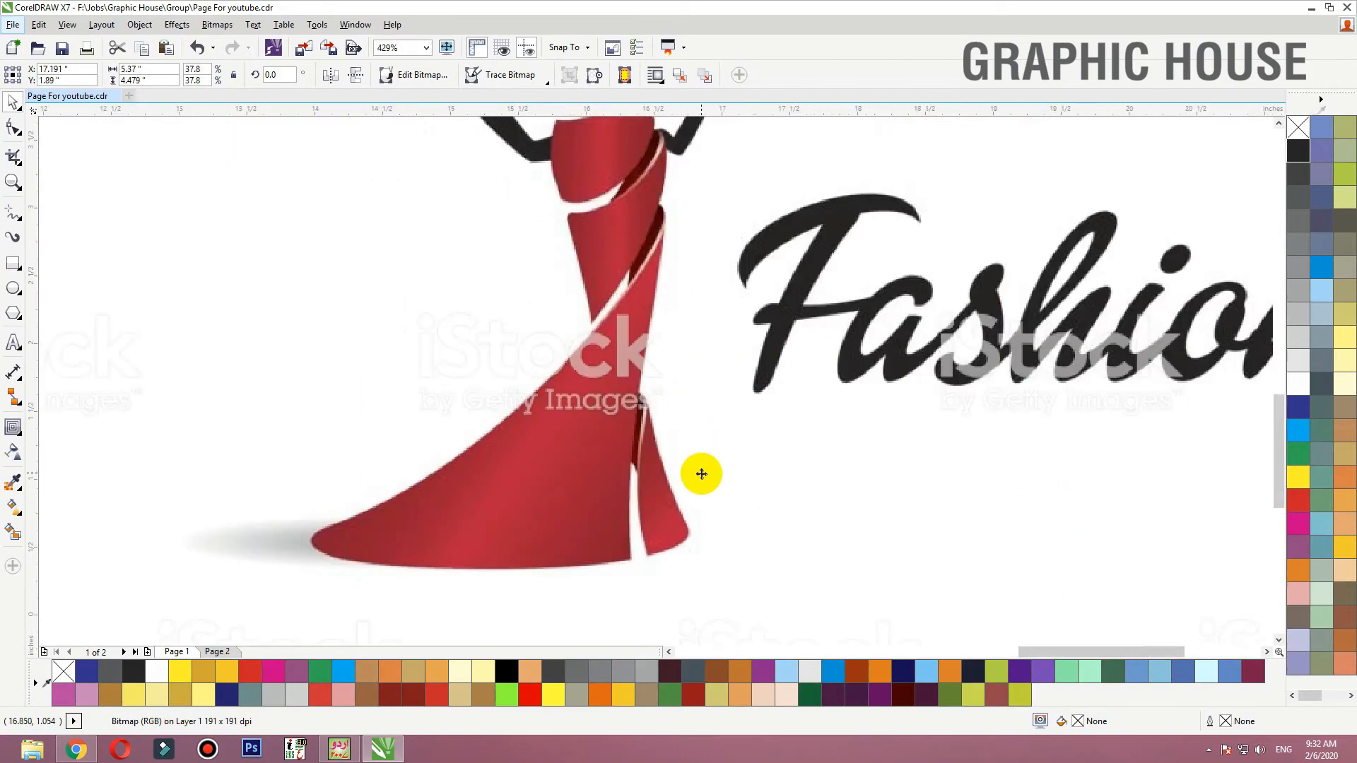
pyautogui.scroll(-2, 699, 470)
pyautogui.click(216, 25)
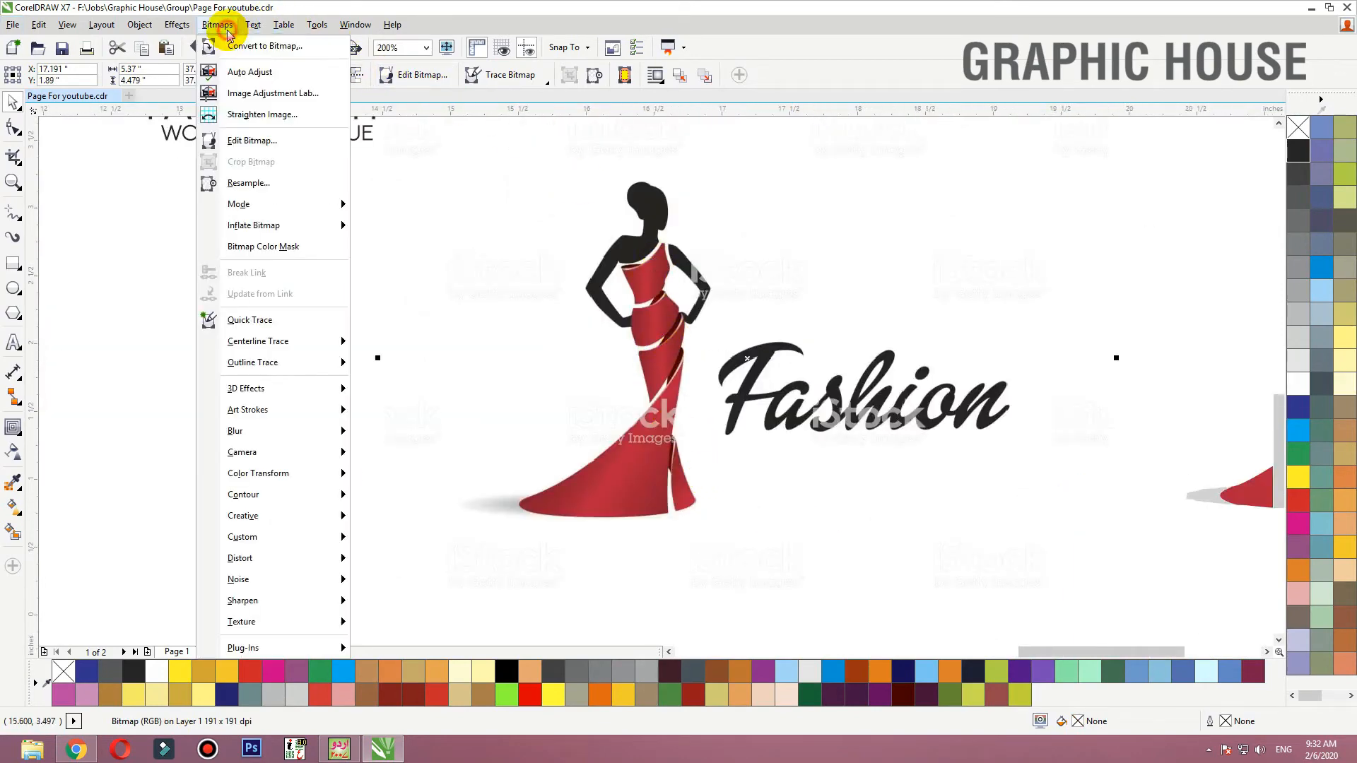
pyautogui.moveTo(329, 212)
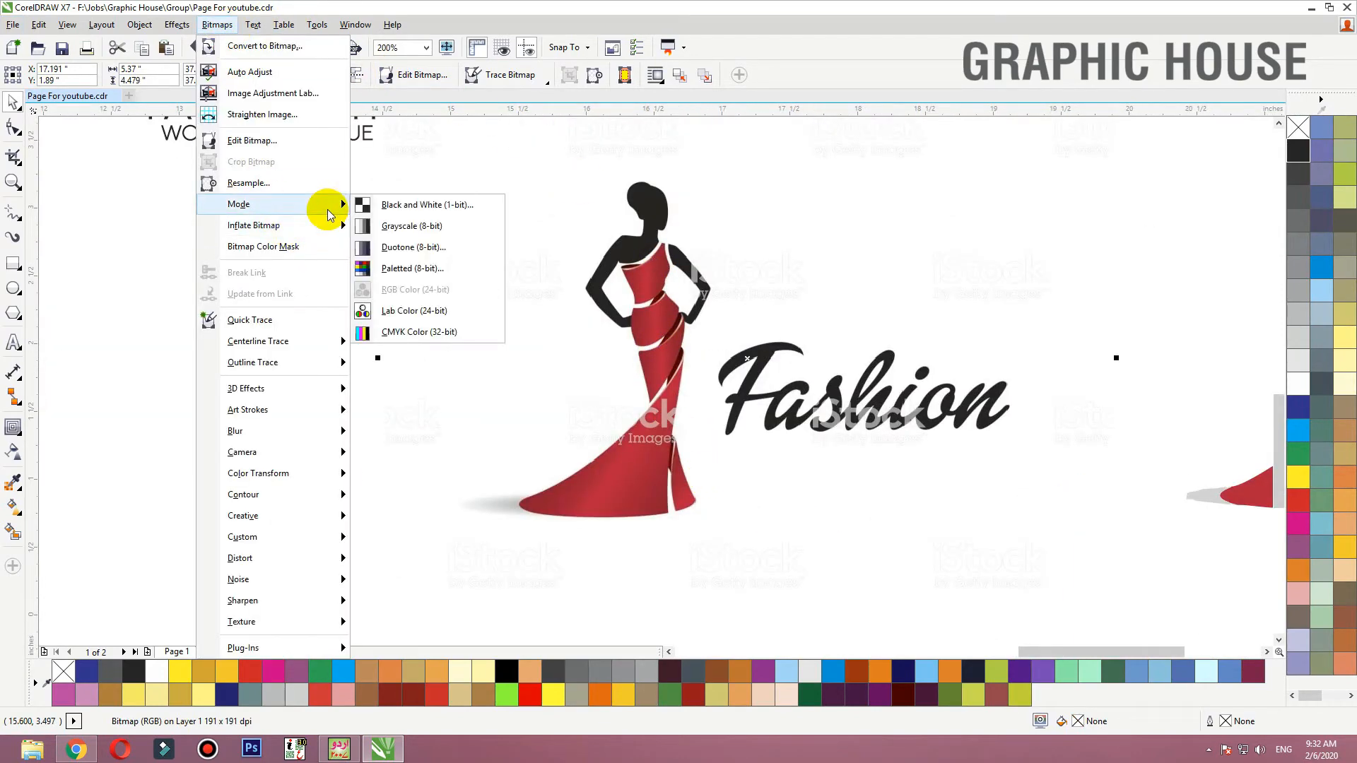
pyautogui.click(423, 233)
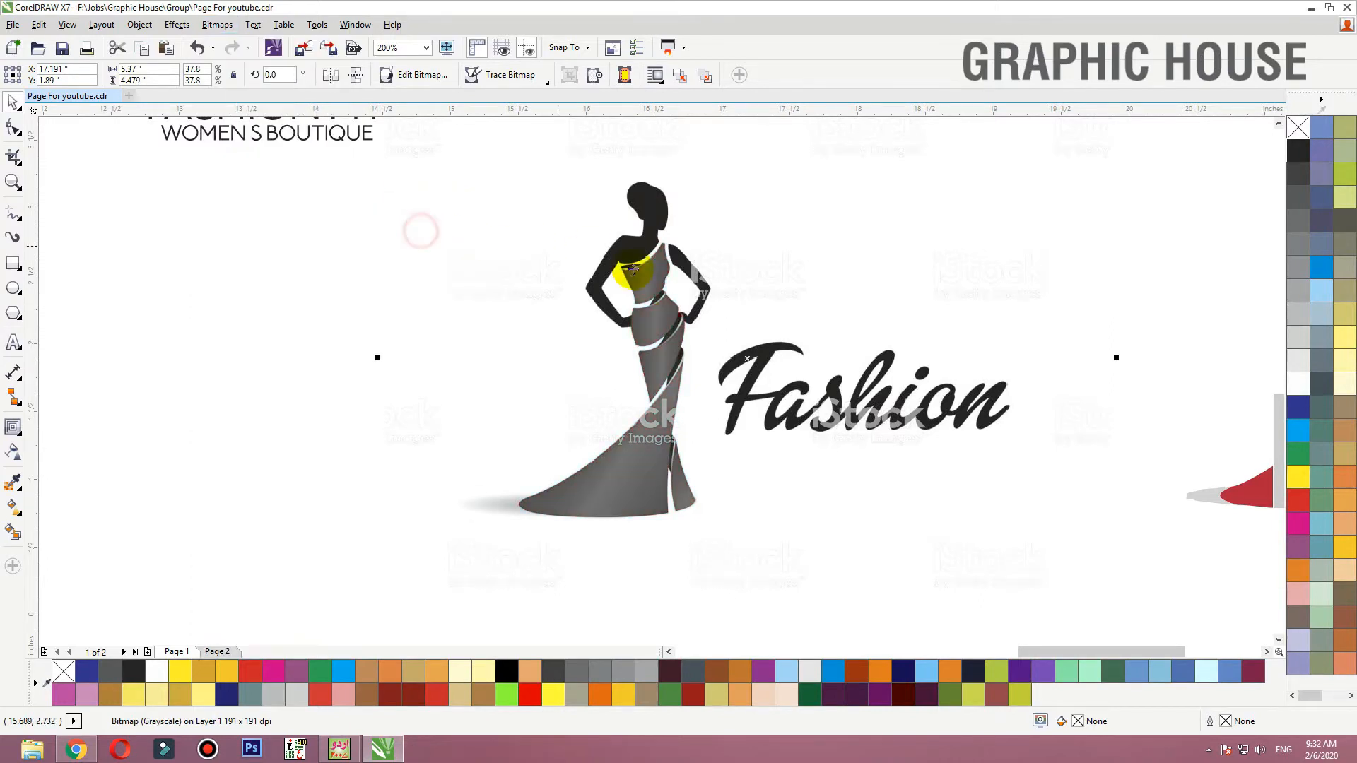
# Outline-trace the grayscale bitmap as Line Art with the default settings and move the traced group beside the red traced figure
pyautogui.click(546, 78)
pyautogui.moveTo(559, 140)
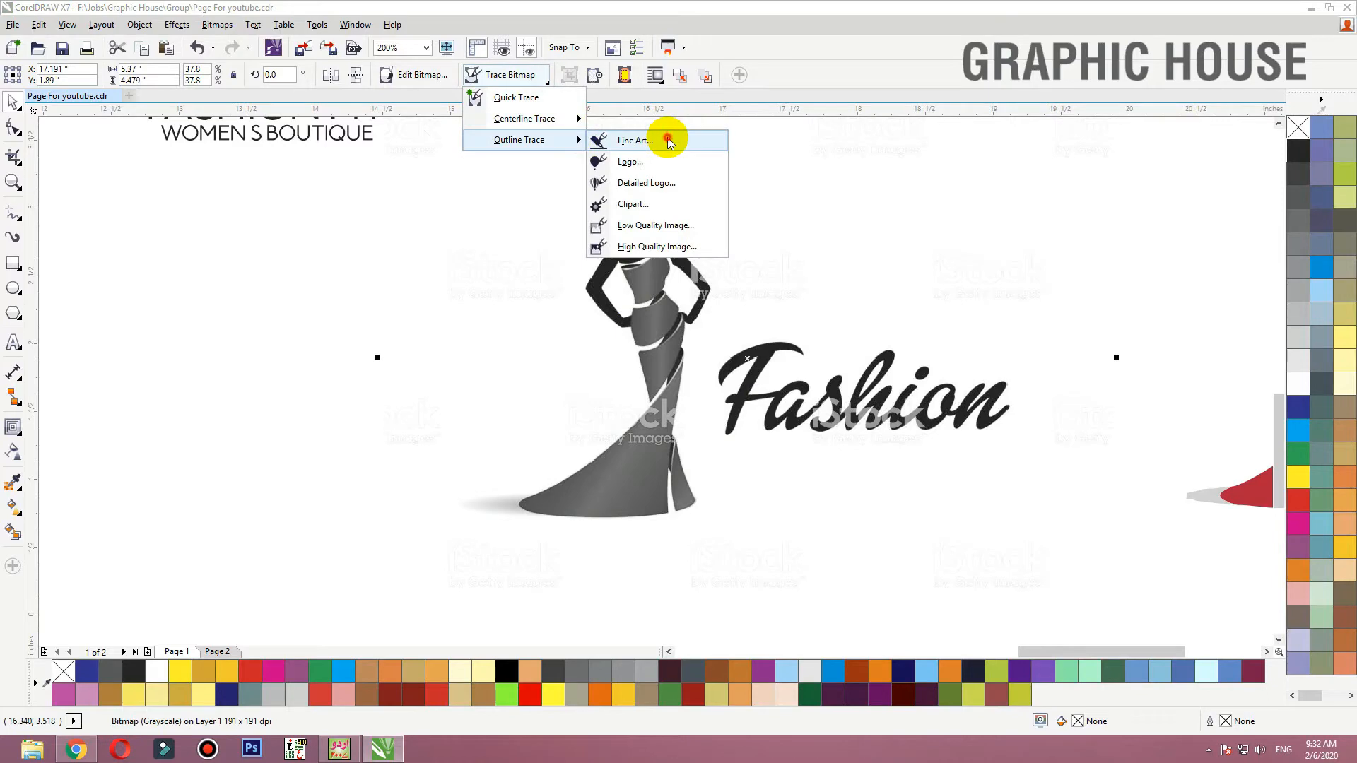
pyautogui.click(669, 142)
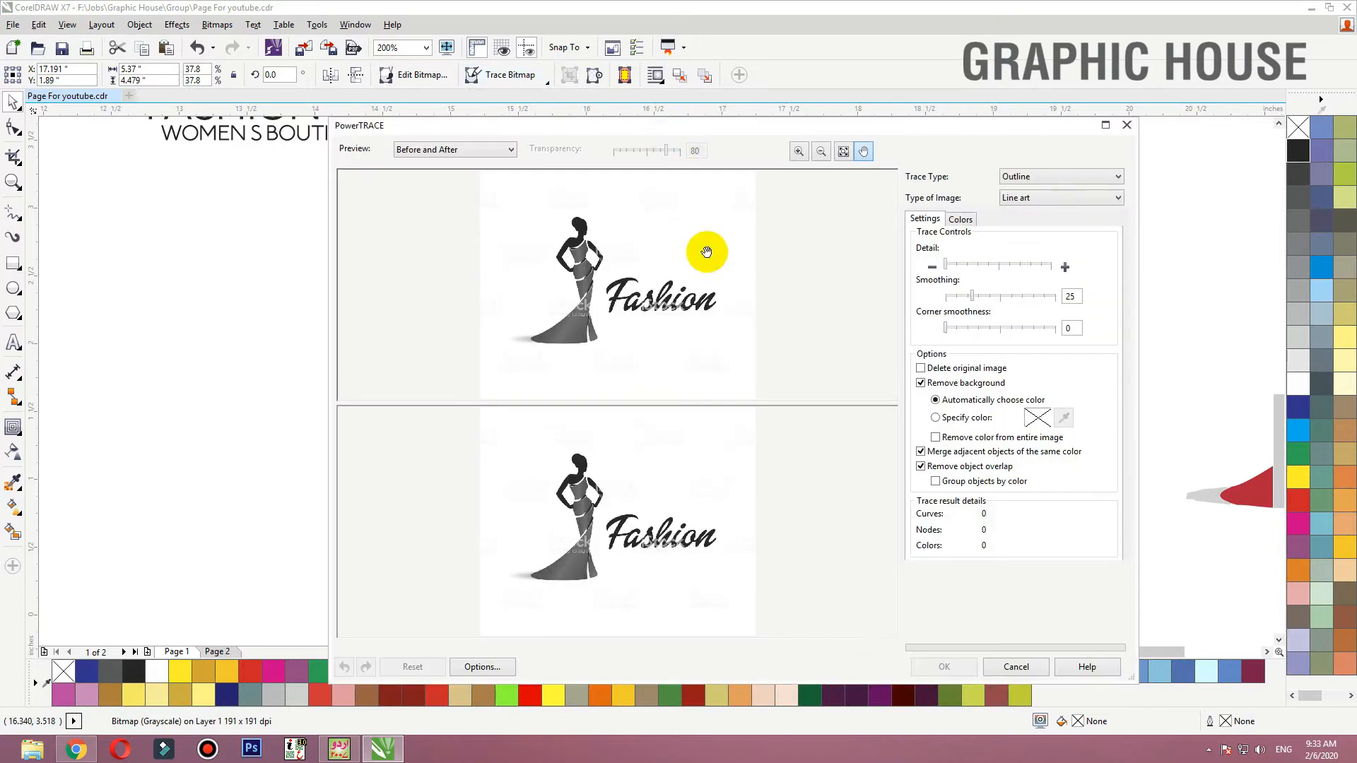
pyautogui.click(947, 667)
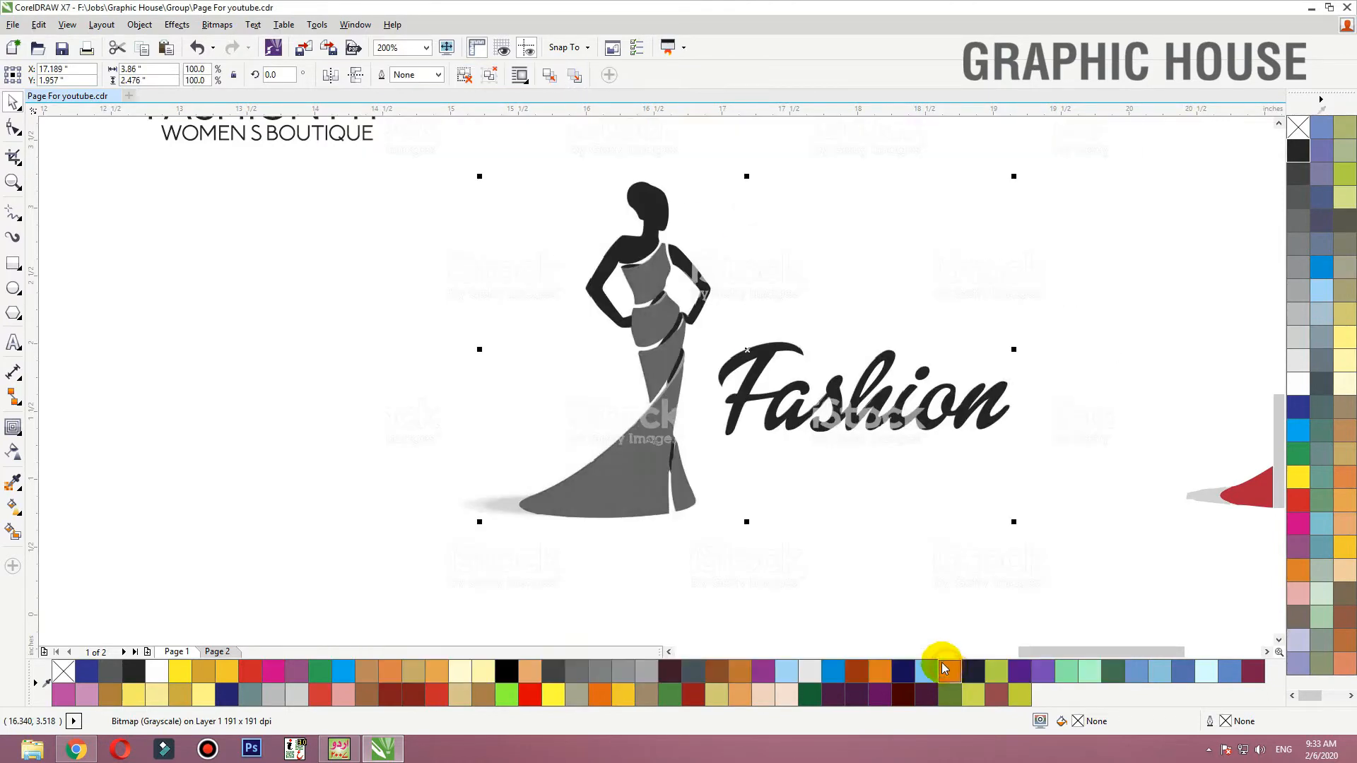
pyautogui.moveTo(697, 379)
pyautogui.mouseDown()
pyautogui.moveTo(646, 349)
pyautogui.moveTo(630, 358)
pyautogui.moveTo(1083, 466)
pyautogui.moveTo(1078, 294)
pyautogui.moveTo(1060, 364)
pyautogui.moveTo(1065, 312)
pyautogui.mouseUp()
pyautogui.scroll(-1, 645, 349)
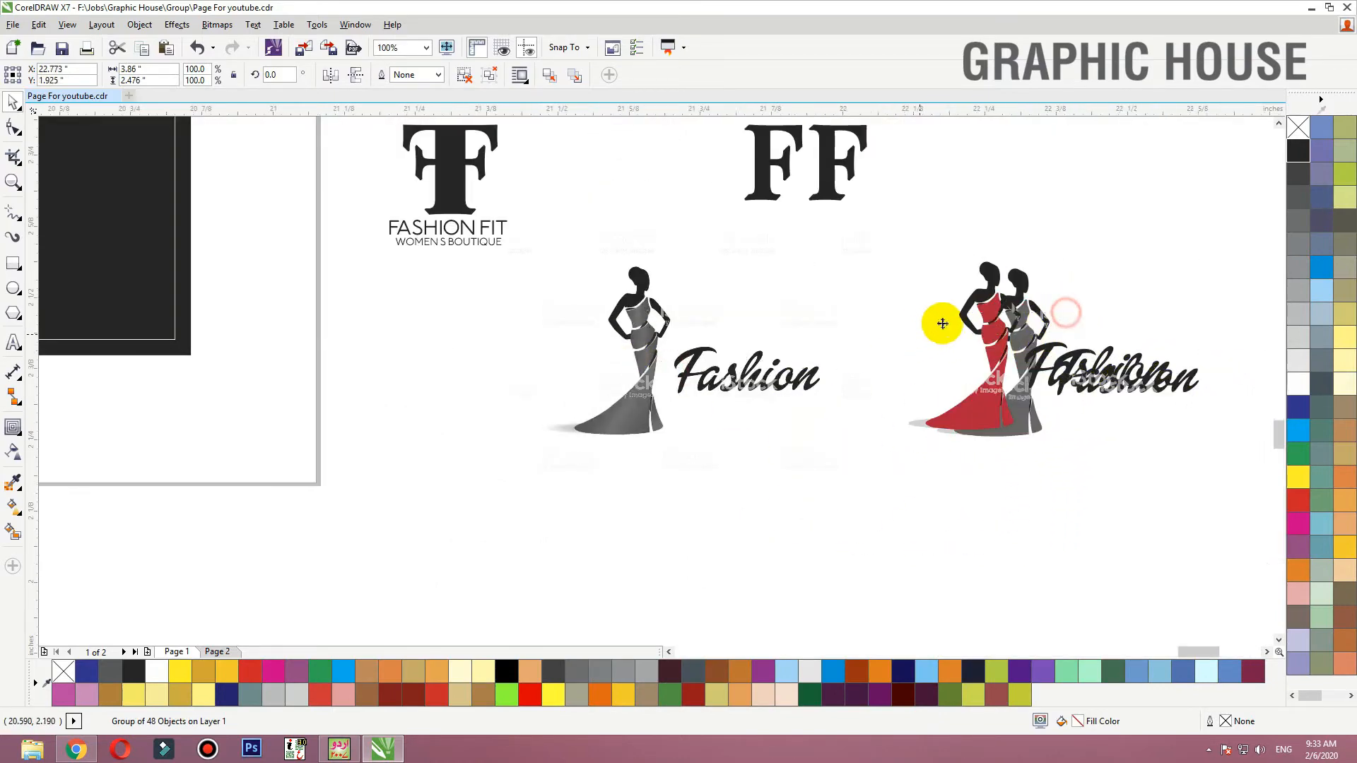
# Move the gray traced group up and to the right, clear of the red traced figure
pyautogui.scroll(5, 942, 323)
pyautogui.moveTo(943, 441); pyautogui.dragTo(1154, 393)
pyautogui.scroll(-4, 1151, 388)
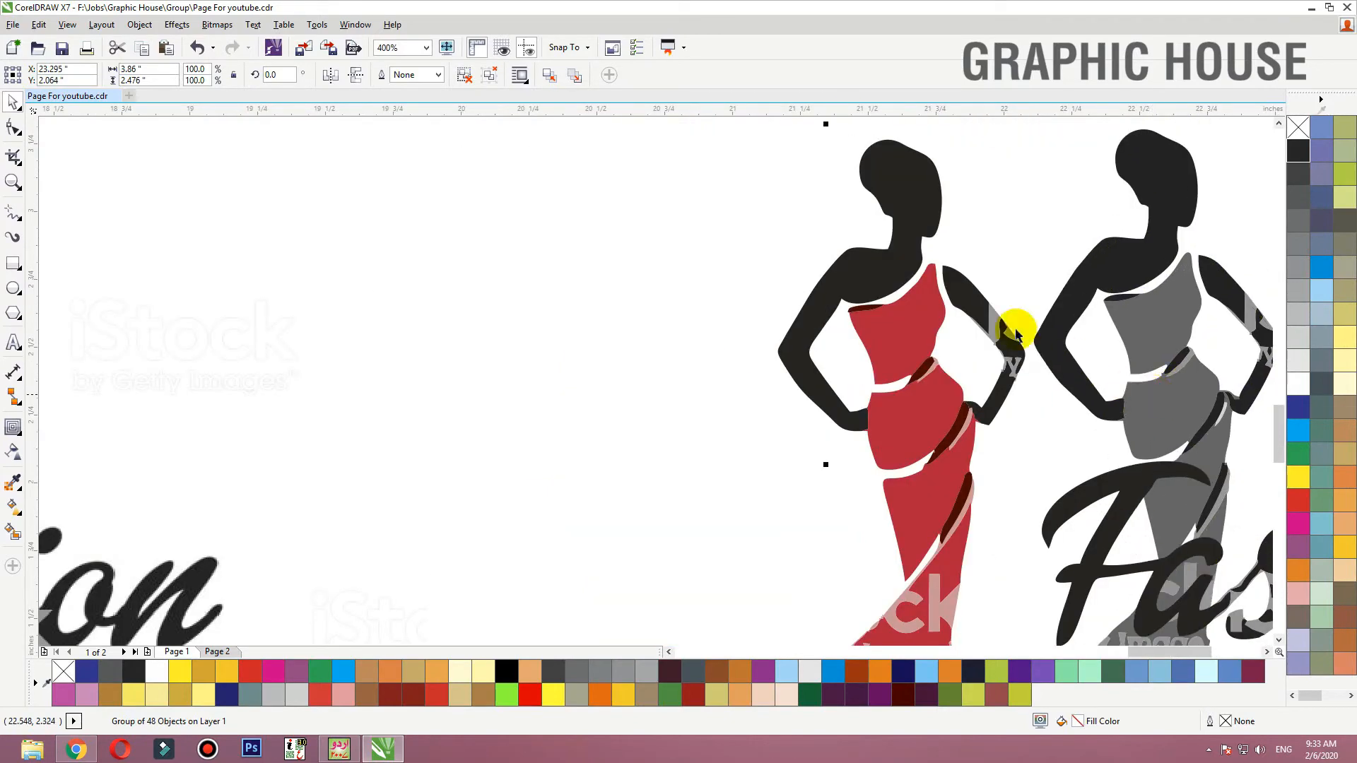
pyautogui.scroll(-4, 1014, 324)
# Ungroup the red traced figure and its Fashion lettering into separate objects
pyautogui.click(1033, 382)
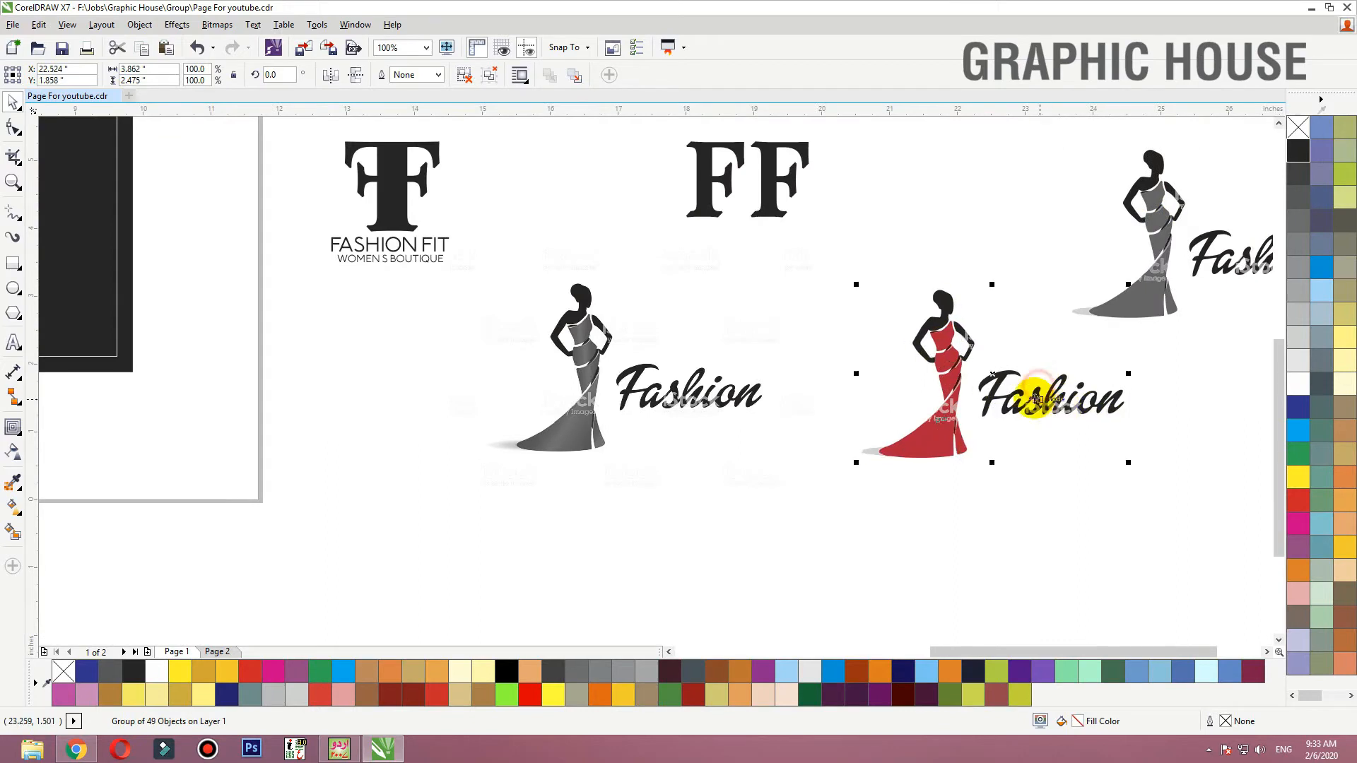
pyautogui.click(446, 47)
pyautogui.click(763, 226)
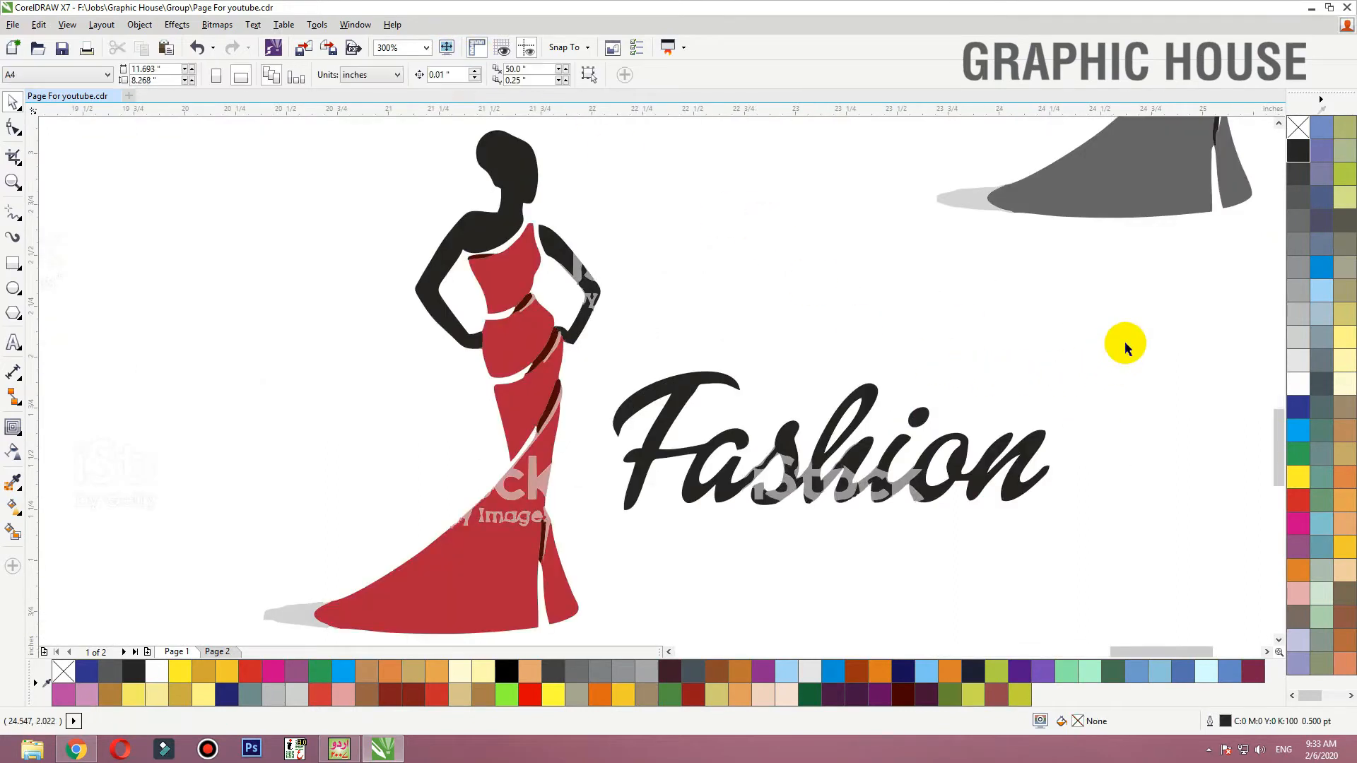
# Delete the Fashion lettering beside the red figure and the gray shadow at the gown's hem
pyautogui.moveTo(1126, 344); pyautogui.dragTo(591, 593)
pyautogui.press('Delete')
pyautogui.scroll(-2, 711, 487)
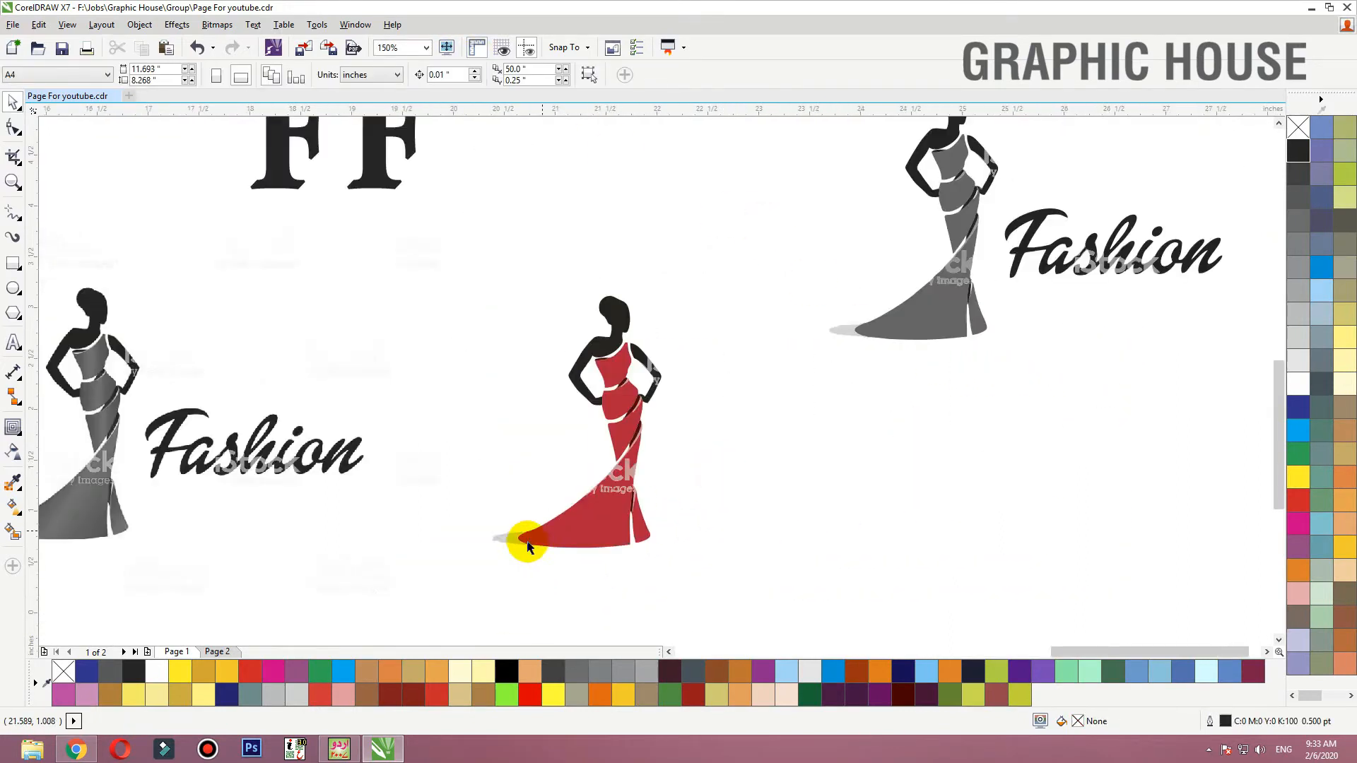
pyautogui.click(505, 540)
pyautogui.press('Delete')
pyautogui.press('F2')
pyautogui.moveTo(690, 537); pyautogui.dragTo(537, 368)
pyautogui.moveTo(738, 315); pyautogui.dragTo(836, 288)
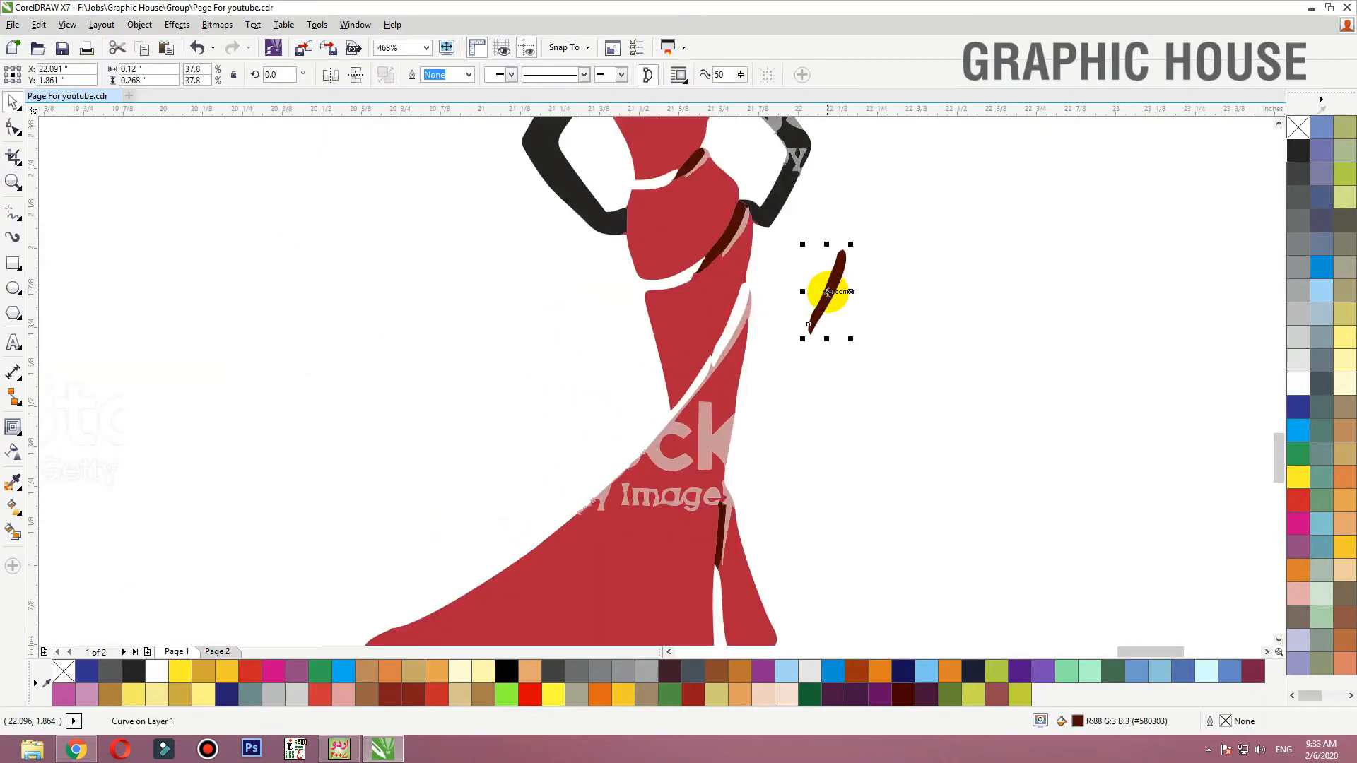
pyautogui.hotkey('ctrl', 'z')
pyautogui.scroll(-2, 872, 414)
pyautogui.scroll(-2, 393, 380)
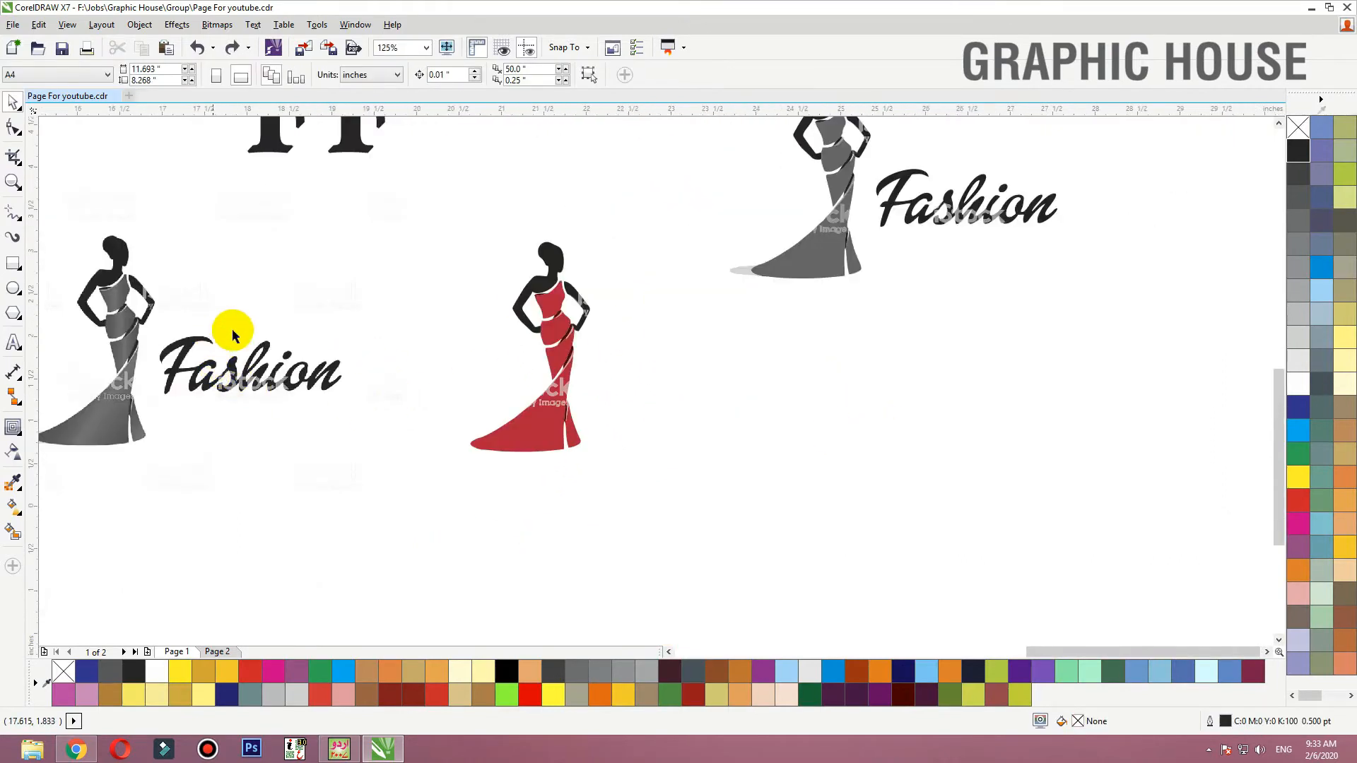
pyautogui.scroll(2, 569, 360)
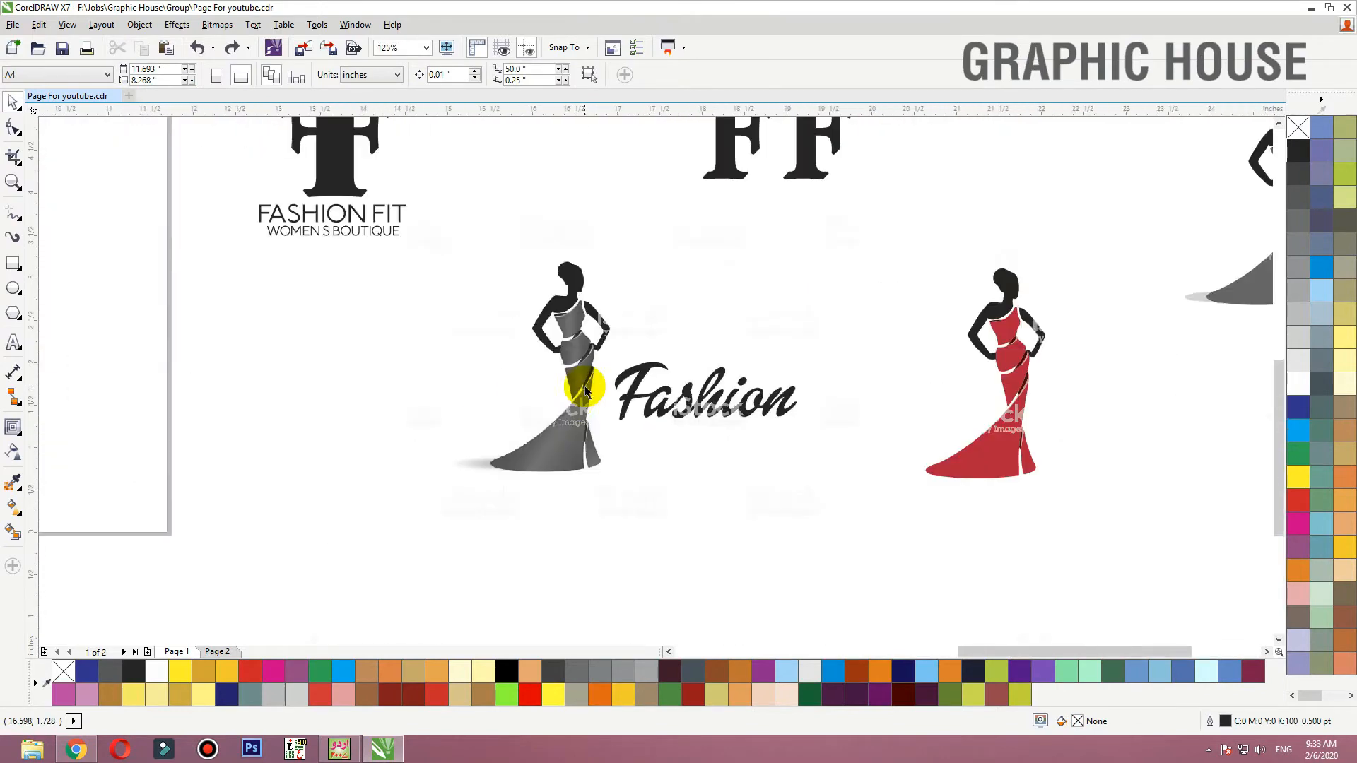
pyautogui.moveTo(1051, 309); pyautogui.dragTo(908, 407)
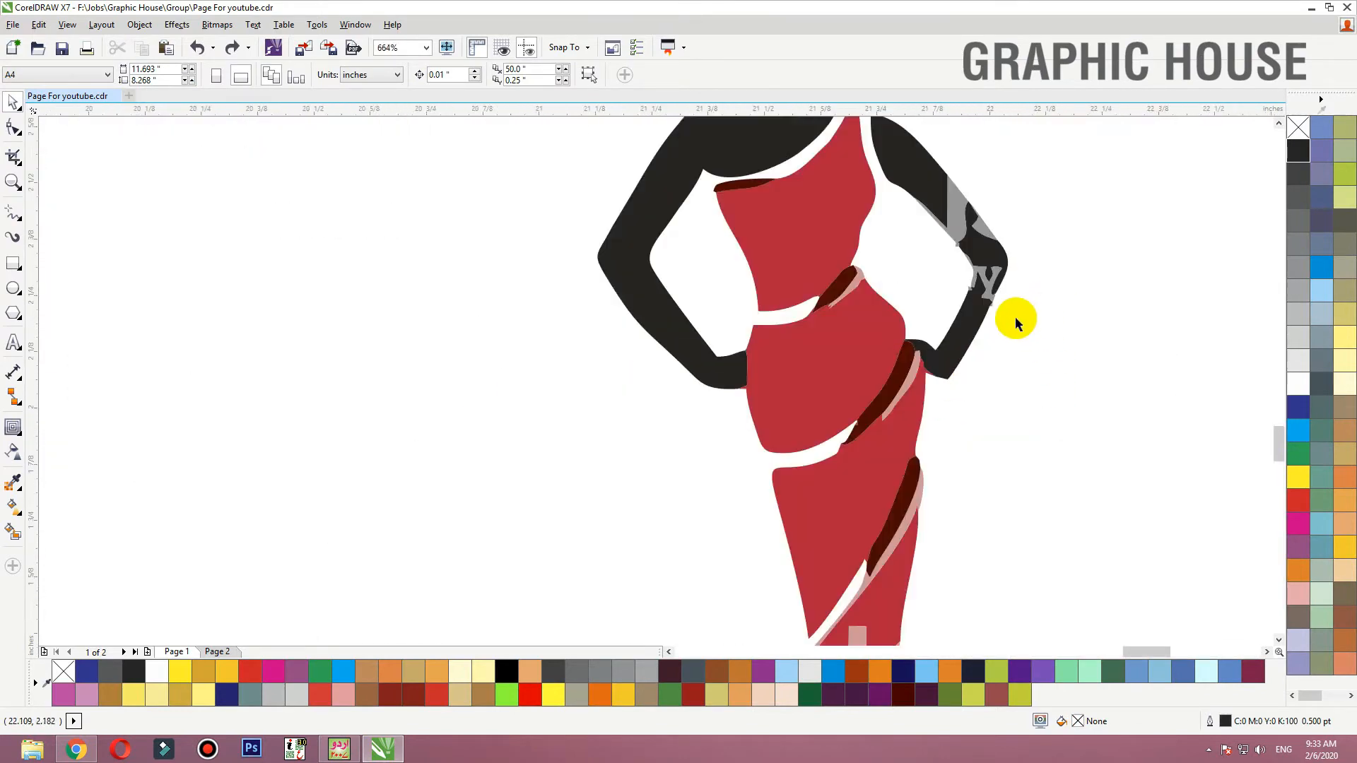
pyautogui.scroll(-2, 997, 317)
pyautogui.moveTo(994, 300); pyautogui.dragTo(1034, 316)
pyautogui.click(1049, 316)
pyautogui.hotkey('ctrl', 'z')
pyautogui.scroll(-1, 1008, 318)
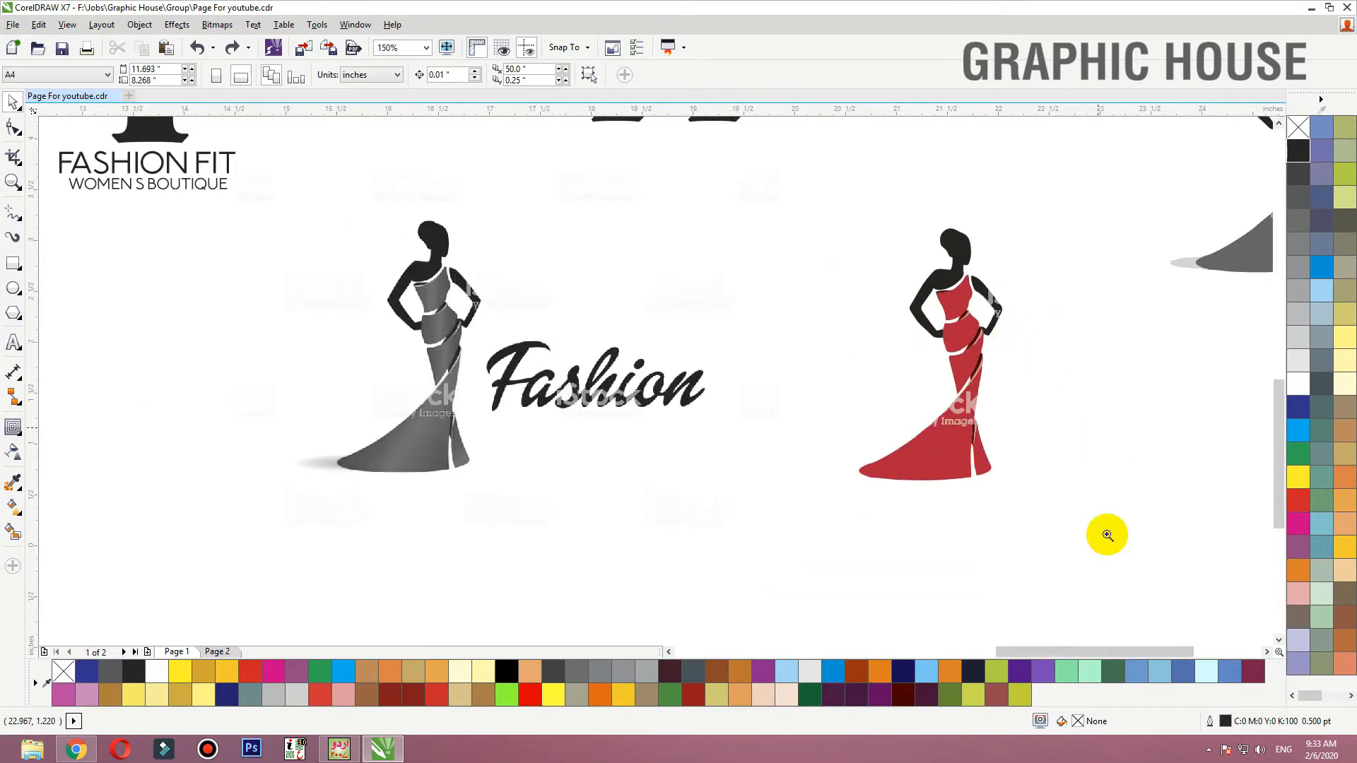
pyautogui.press('F2')
pyautogui.moveTo(1113, 571); pyautogui.dragTo(734, 176)
pyautogui.moveTo(711, 442); pyautogui.dragTo(616, 446)
pyautogui.hotkey('ctrl', 'z')
pyautogui.moveTo(779, 393); pyautogui.dragTo(599, 442)
pyautogui.hotkey('ctrl', 'z')
pyautogui.moveTo(809, 384); pyautogui.dragTo(582, 492)
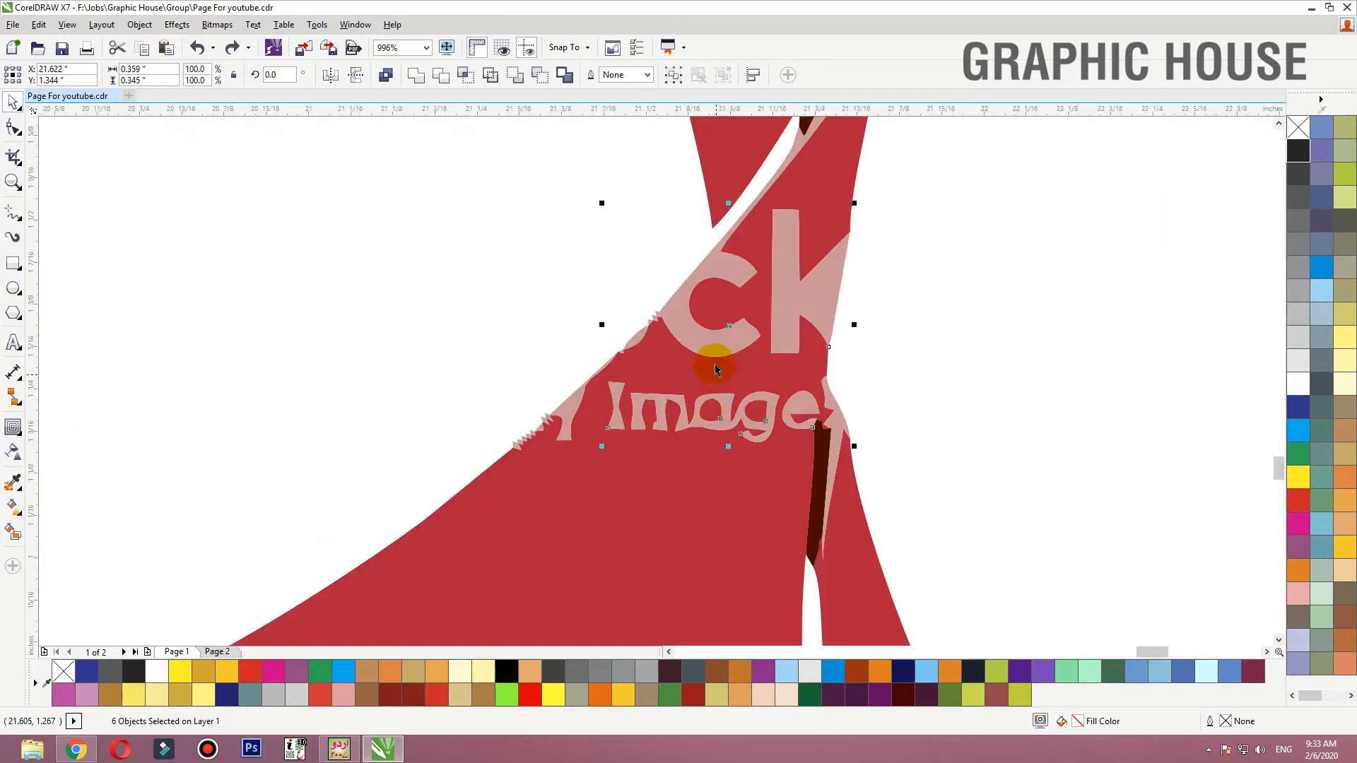
pyautogui.moveTo(706, 343); pyautogui.dragTo(638, 324)
pyautogui.hotkey('ctrl', 'z')
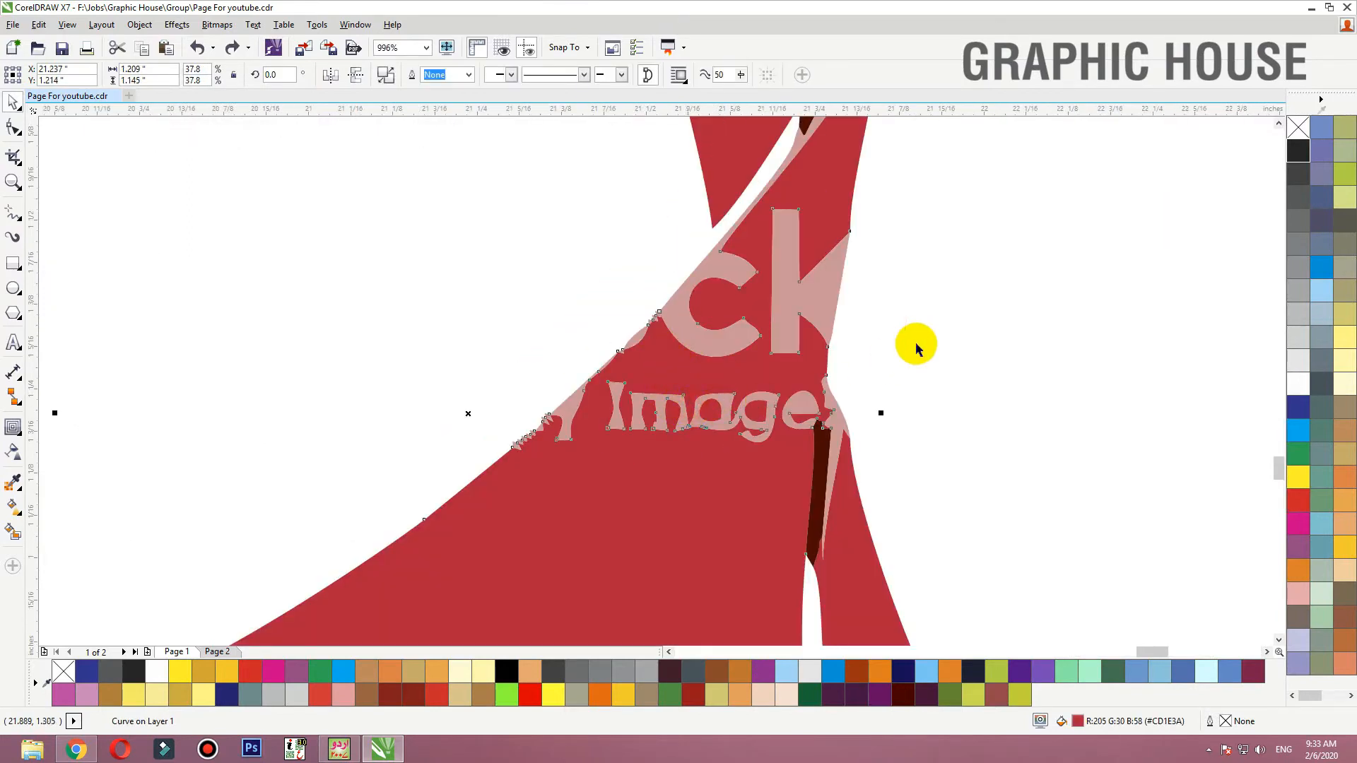
pyautogui.moveTo(846, 315)
pyautogui.mouseDown()
pyautogui.moveTo(857, 327)
pyautogui.moveTo(696, 324)
pyautogui.moveTo(848, 339)
pyautogui.mouseUp()
pyautogui.scroll(-1, 737, 329)
pyautogui.hotkey('ctrl', 'z')
pyautogui.keyDown('shift'); pyautogui.click(779, 316); pyautogui.keyUp('shift')
pyautogui.hotkey('ctrl', 'z')
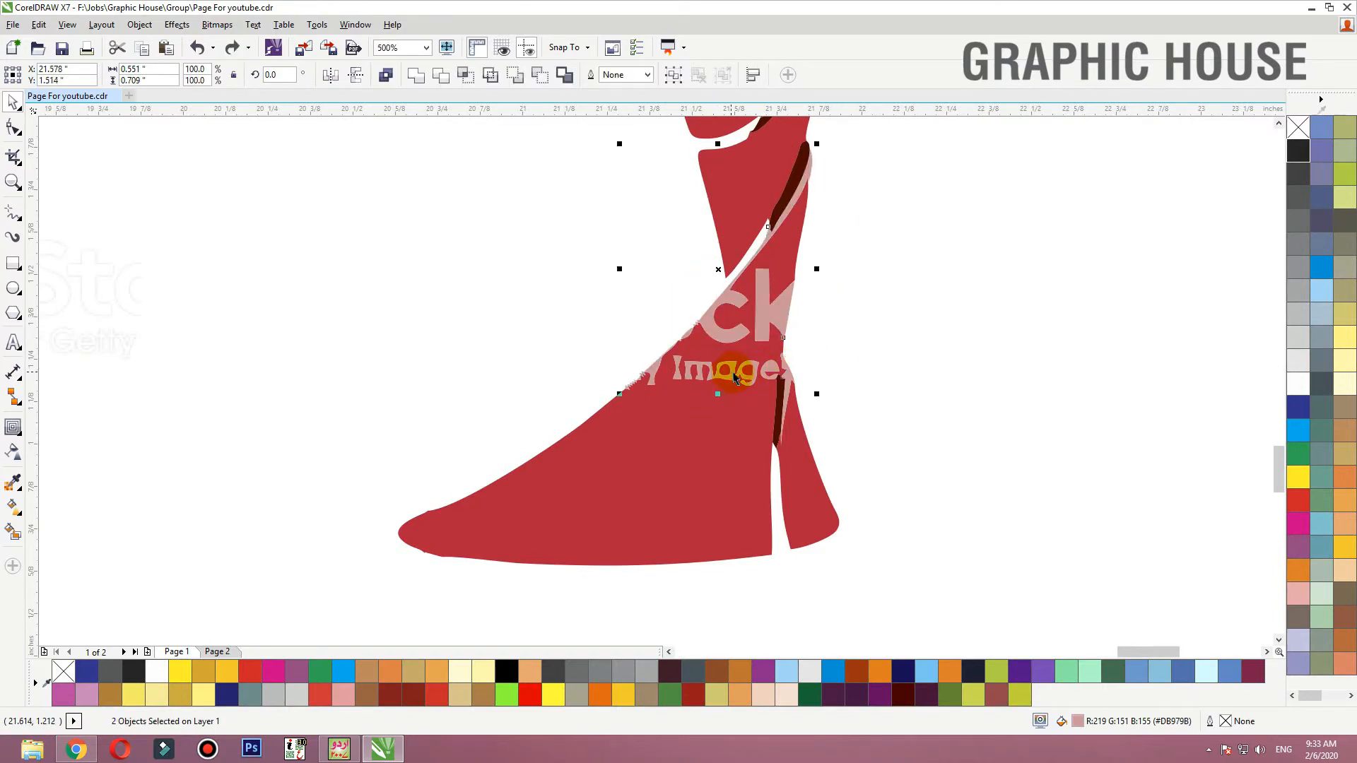
# Merge the pale watermark pieces on the lower gown with the large red skirt shape into one red curve
pyautogui.moveTo(866, 259); pyautogui.dragTo(585, 417)
pyautogui.moveTo(735, 334); pyautogui.dragTo(689, 318)
pyautogui.hotkey('ctrl', 'z')
pyautogui.keyDown('shift'); pyautogui.click(700, 448); pyautogui.keyUp('shift')
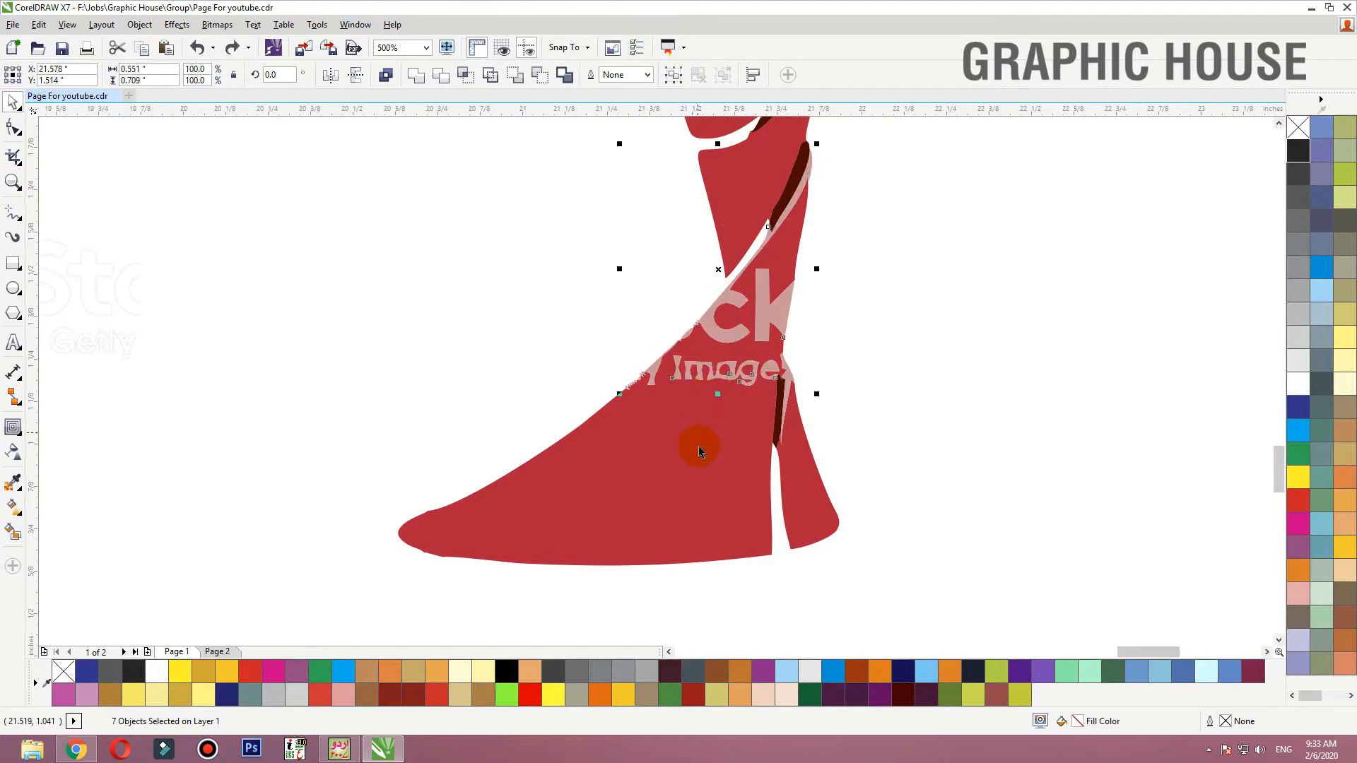
pyautogui.moveTo(645, 443); pyautogui.dragTo(513, 457)
pyautogui.hotkey('ctrl', 'z')
pyautogui.click(396, 77)
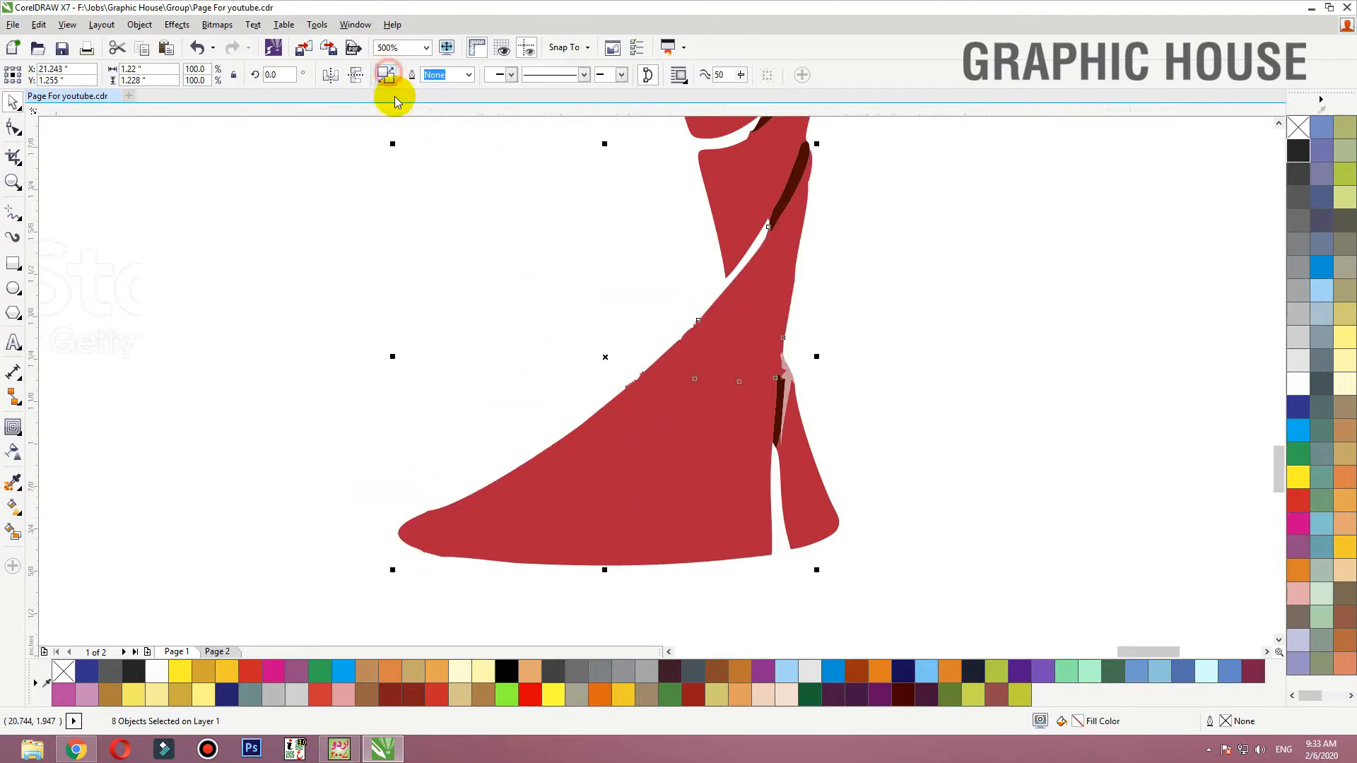
# Merge the pale sliver beside the skirt slit with the narrow red skirt panel next to it
pyautogui.moveTo(785, 376); pyautogui.dragTo(853, 355)
pyautogui.hotkey('ctrl', 'z')
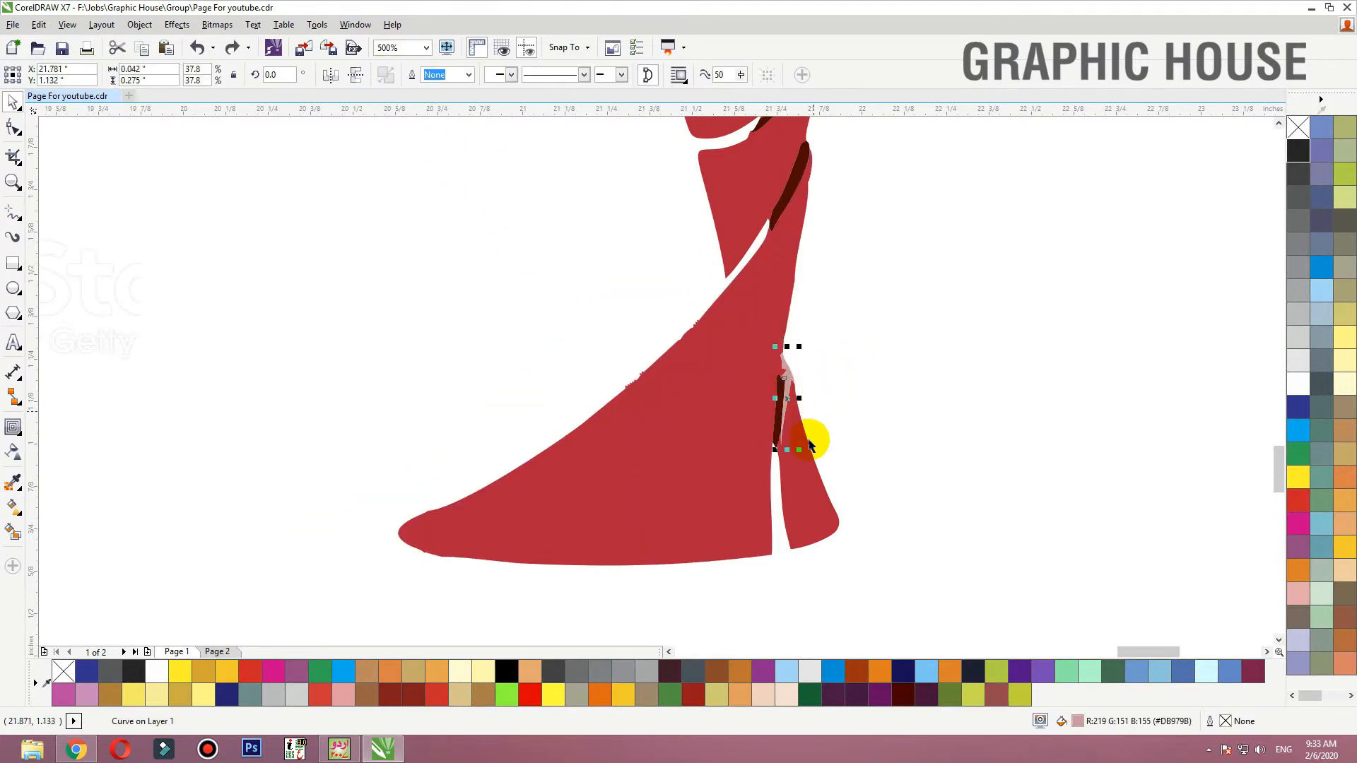
pyautogui.keyDown('shift'); pyautogui.click(806, 442); pyautogui.keyUp('shift')
pyautogui.click(414, 78)
pyautogui.click(857, 260)
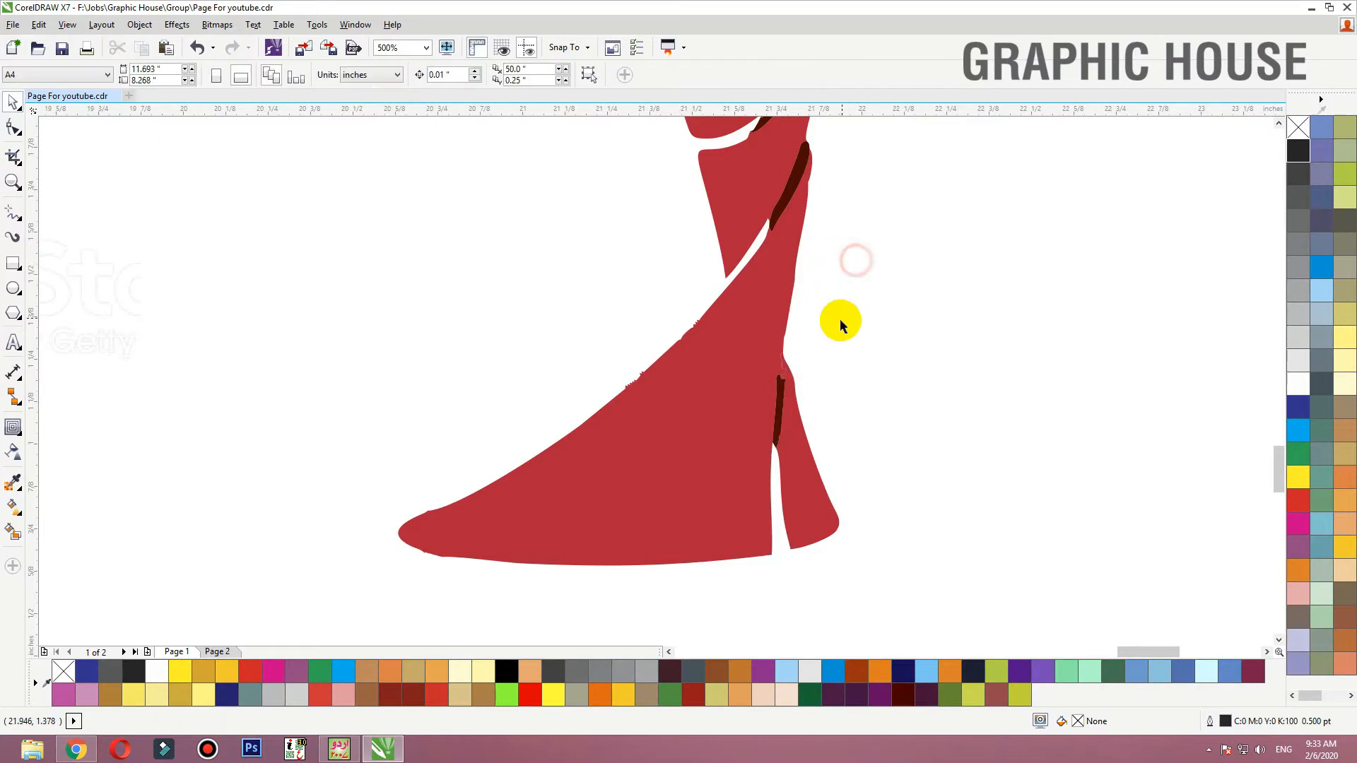
# Merge the watermark pieces on the figure's right-hand arm with the arm shape into one dark curve
pyautogui.scroll(-2, 866, 487)
pyautogui.scroll(-1, 866, 487)
pyautogui.press('F2')
pyautogui.moveTo(893, 478); pyautogui.dragTo(691, 261)
pyautogui.press('F2')
pyautogui.moveTo(883, 439); pyautogui.dragTo(586, 134)
pyautogui.moveTo(952, 367); pyautogui.dragTo(750, 555)
pyautogui.keyDown('shift'); pyautogui.click(698, 389); pyautogui.keyUp('shift')
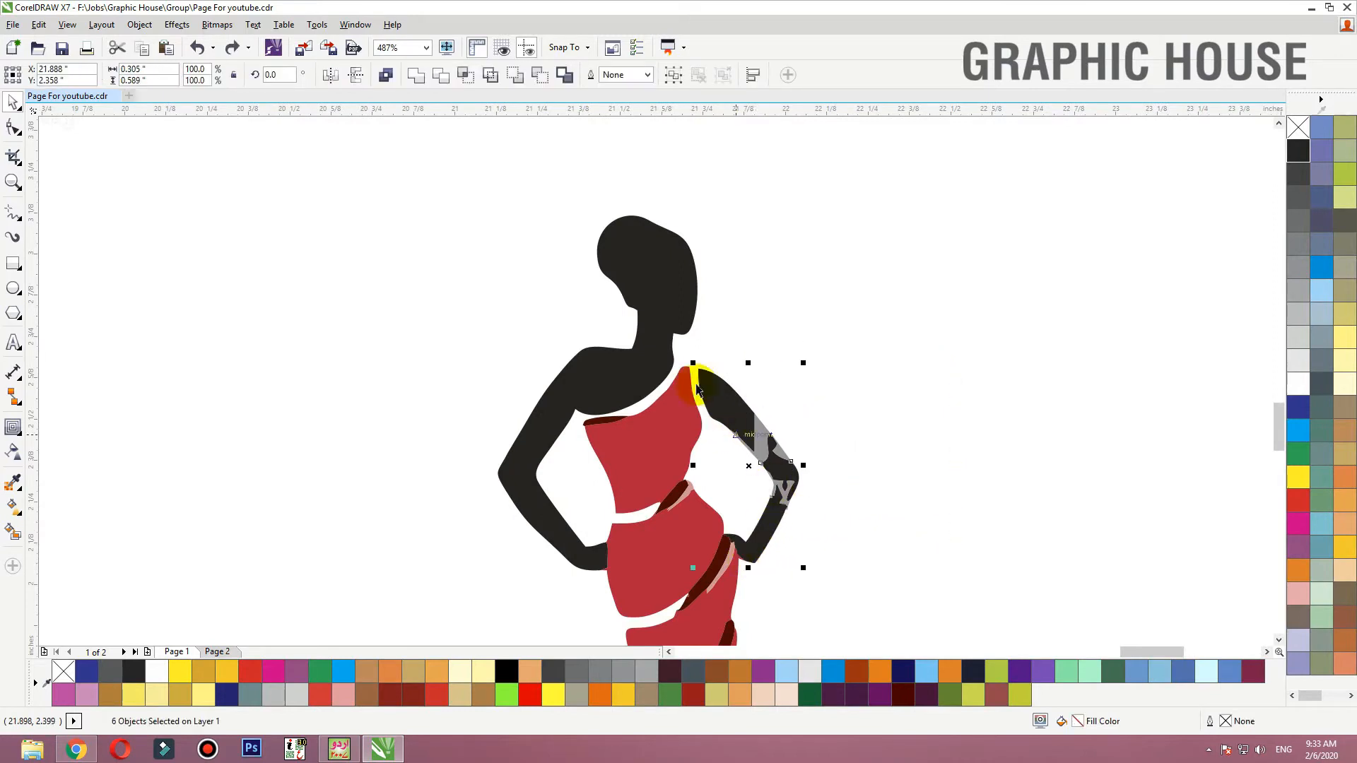
pyautogui.click(386, 76)
pyautogui.click(827, 297)
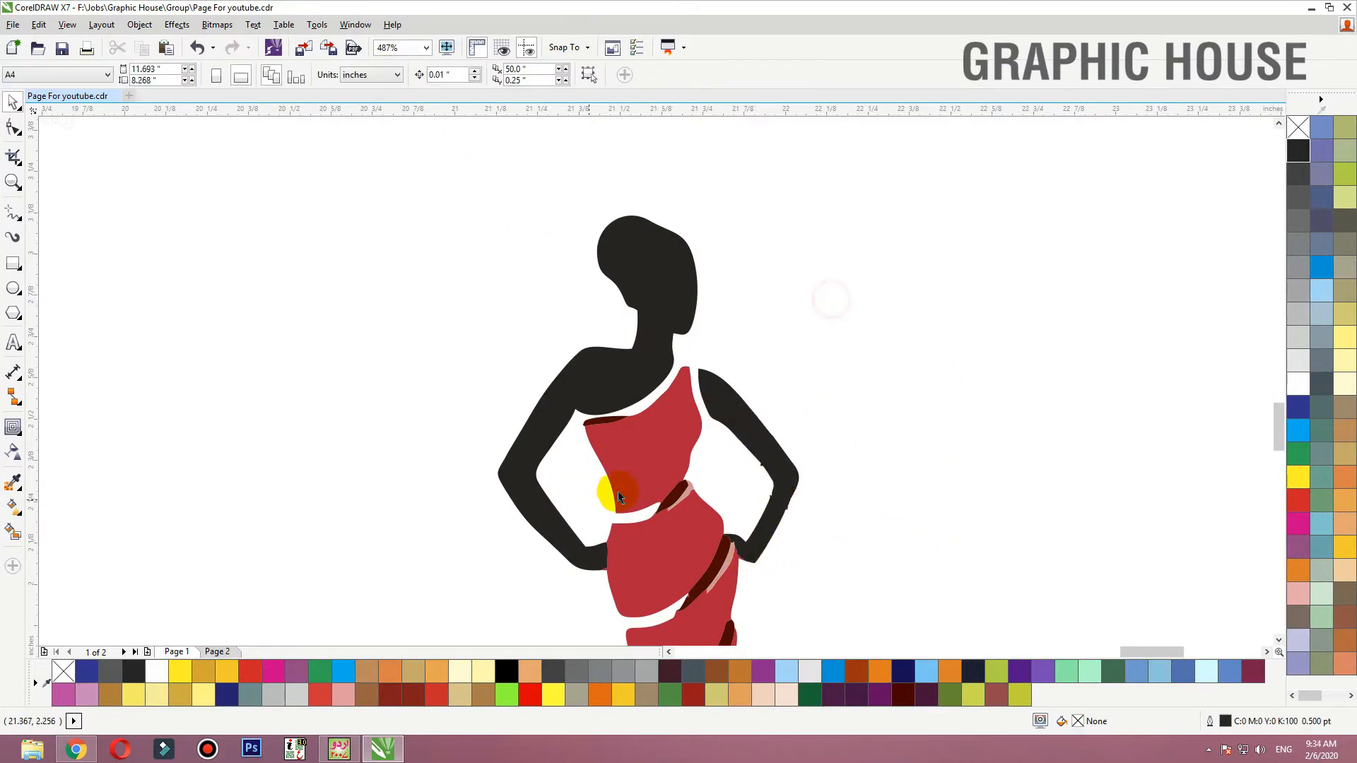
# Group all the cleaned pieces of the red-gown figure
pyautogui.click(606, 485)
pyautogui.click(854, 457)
pyautogui.scroll(-2, 750, 373)
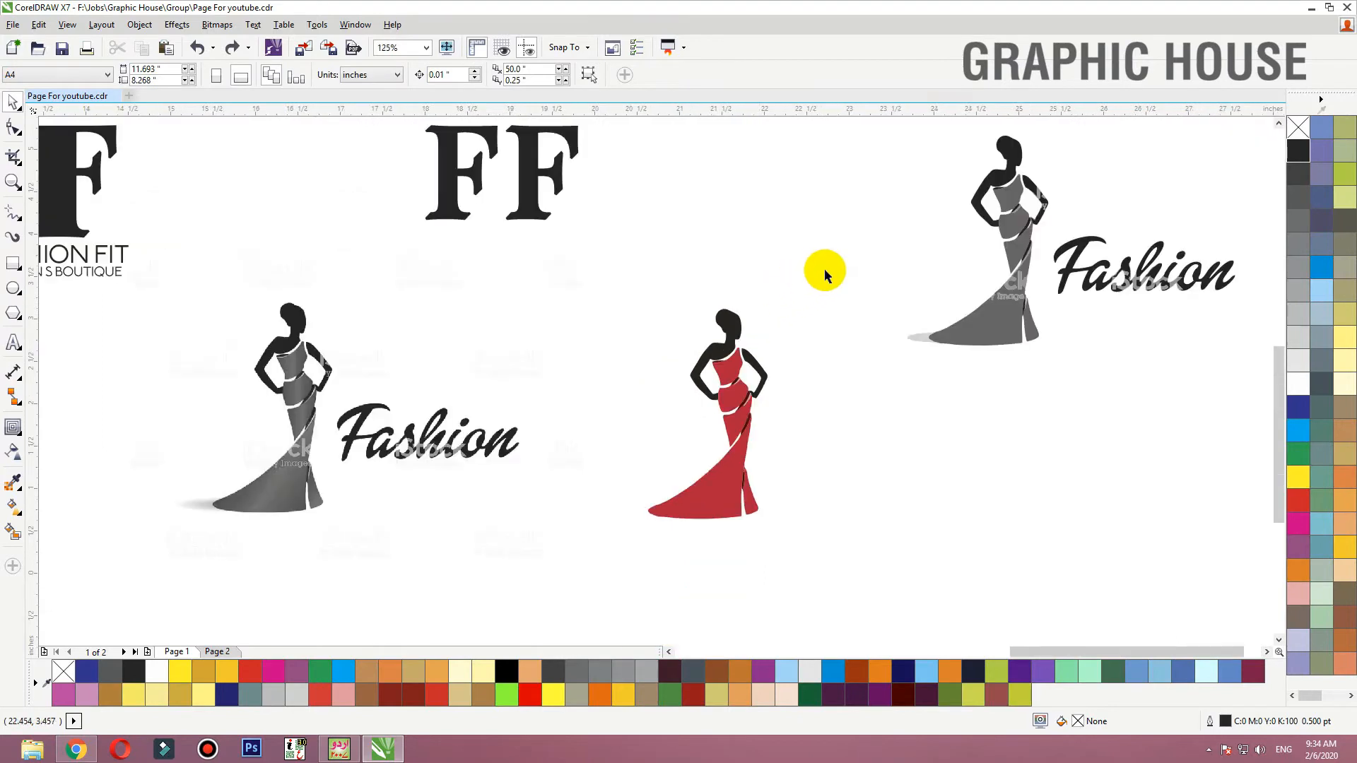
pyautogui.moveTo(824, 273); pyautogui.dragTo(605, 588)
pyautogui.hotkey('ctrl', 'g')
pyautogui.scroll(-1, 771, 508)
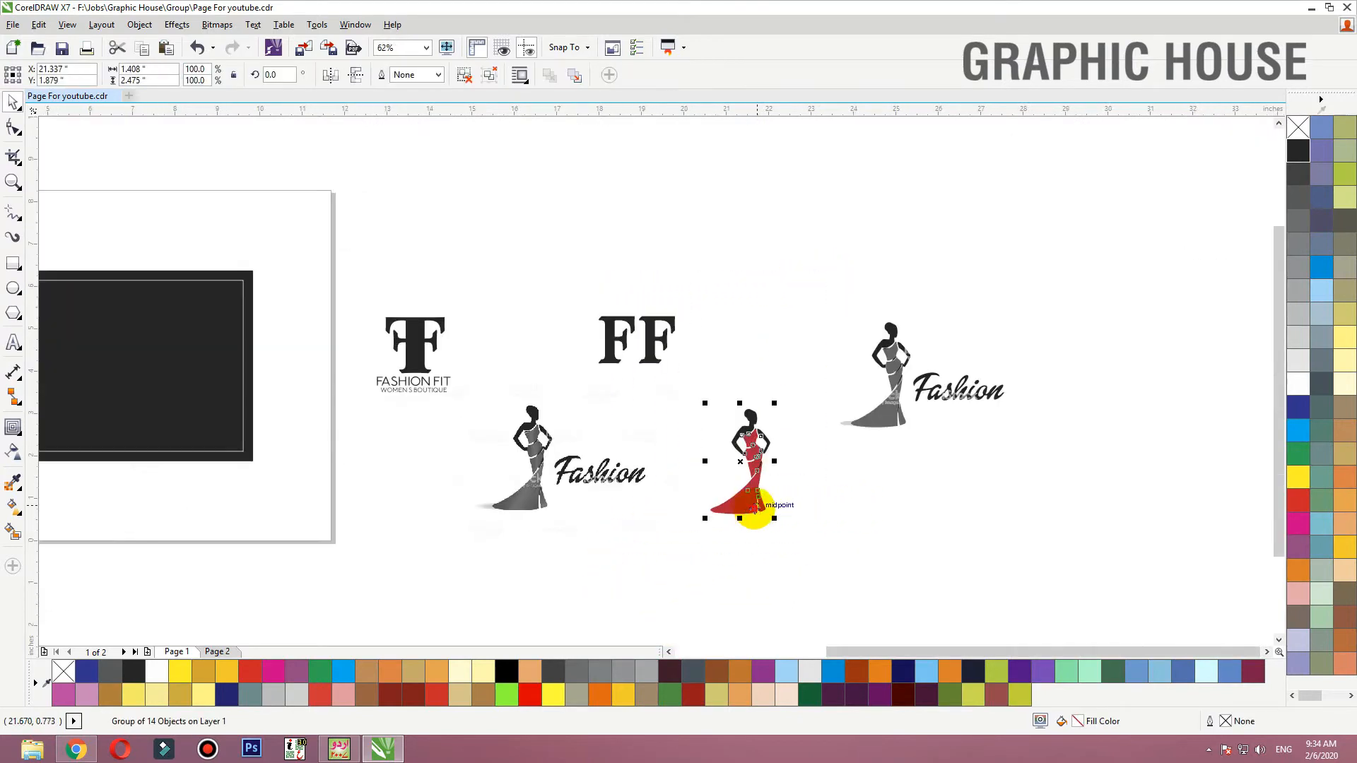
# Move the figure group onto the mirrored double-F monogram and scale it to about 53.2%, centred over the stem
pyautogui.moveTo(754, 506); pyautogui.dragTo(413, 386)
pyautogui.hotkey('shift', 'F2')
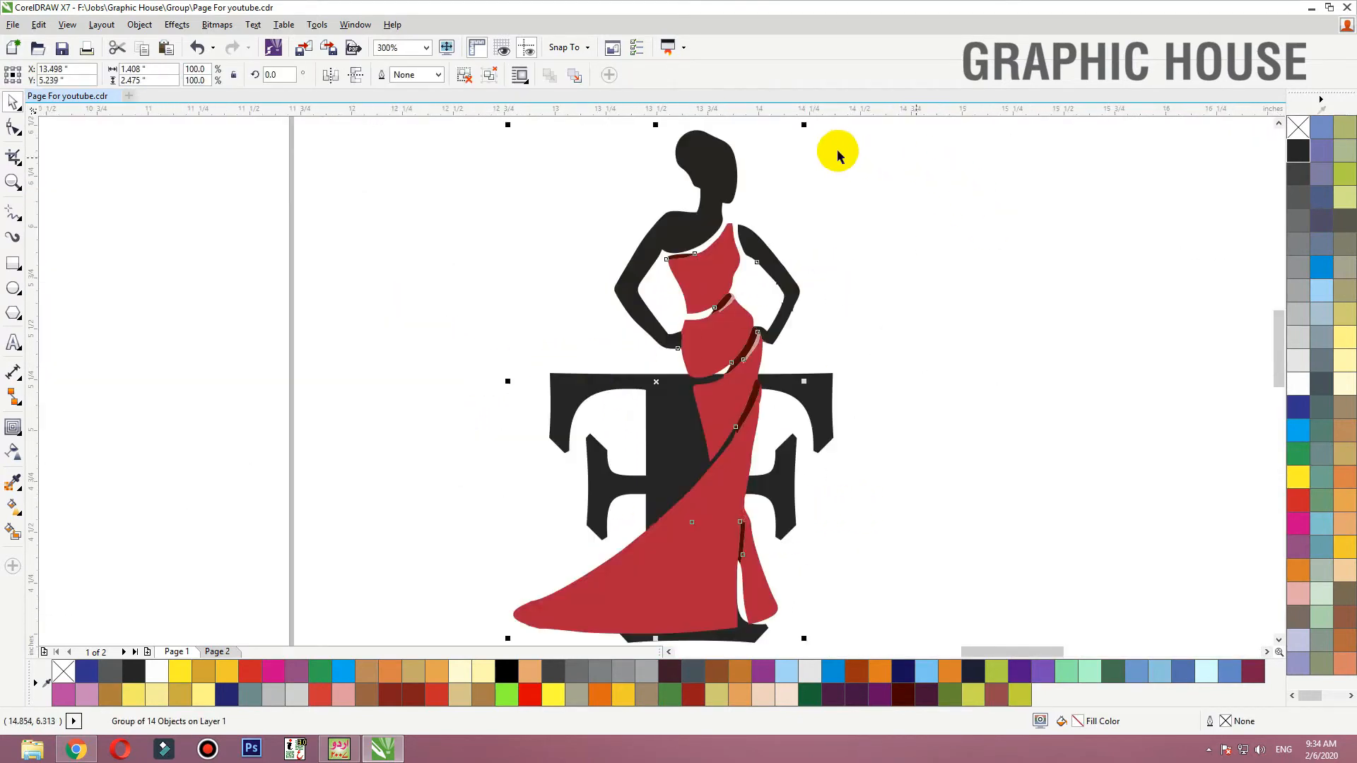
pyautogui.moveTo(795, 141); pyautogui.dragTo(728, 238)
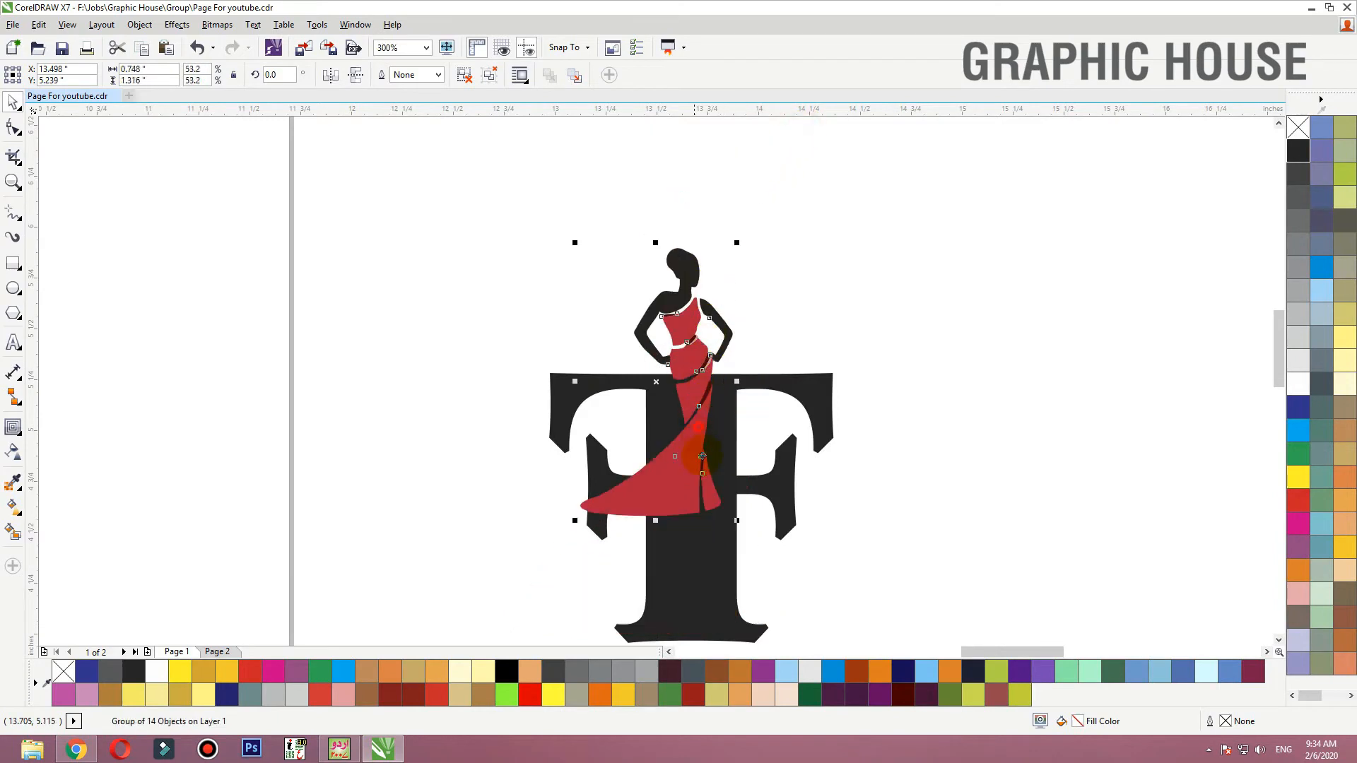
pyautogui.moveTo(699, 443); pyautogui.dragTo(694, 508)
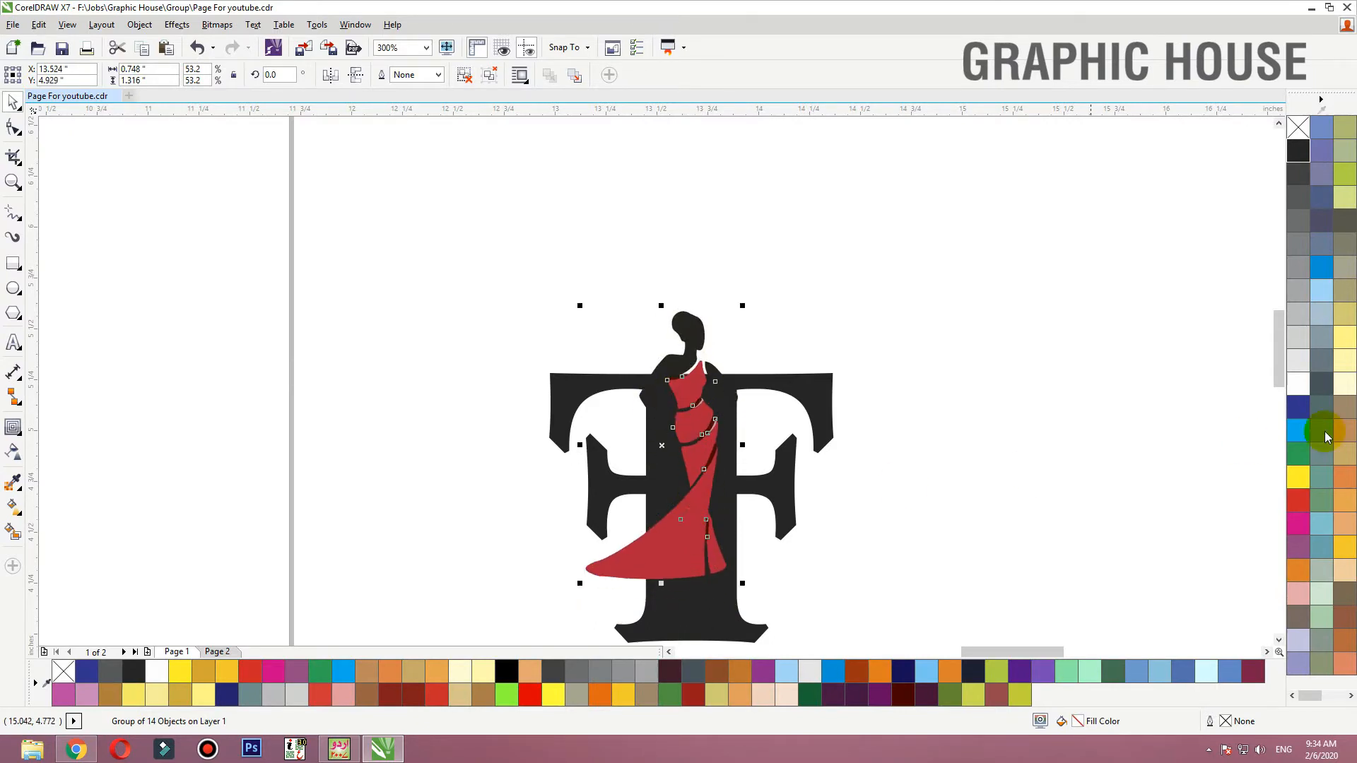
# Fill only the figure's separate arm and its head-and-shoulders shape with white, keeping the gown red
pyautogui.click(1303, 395)
pyautogui.hotkey('ctrl', 'z')
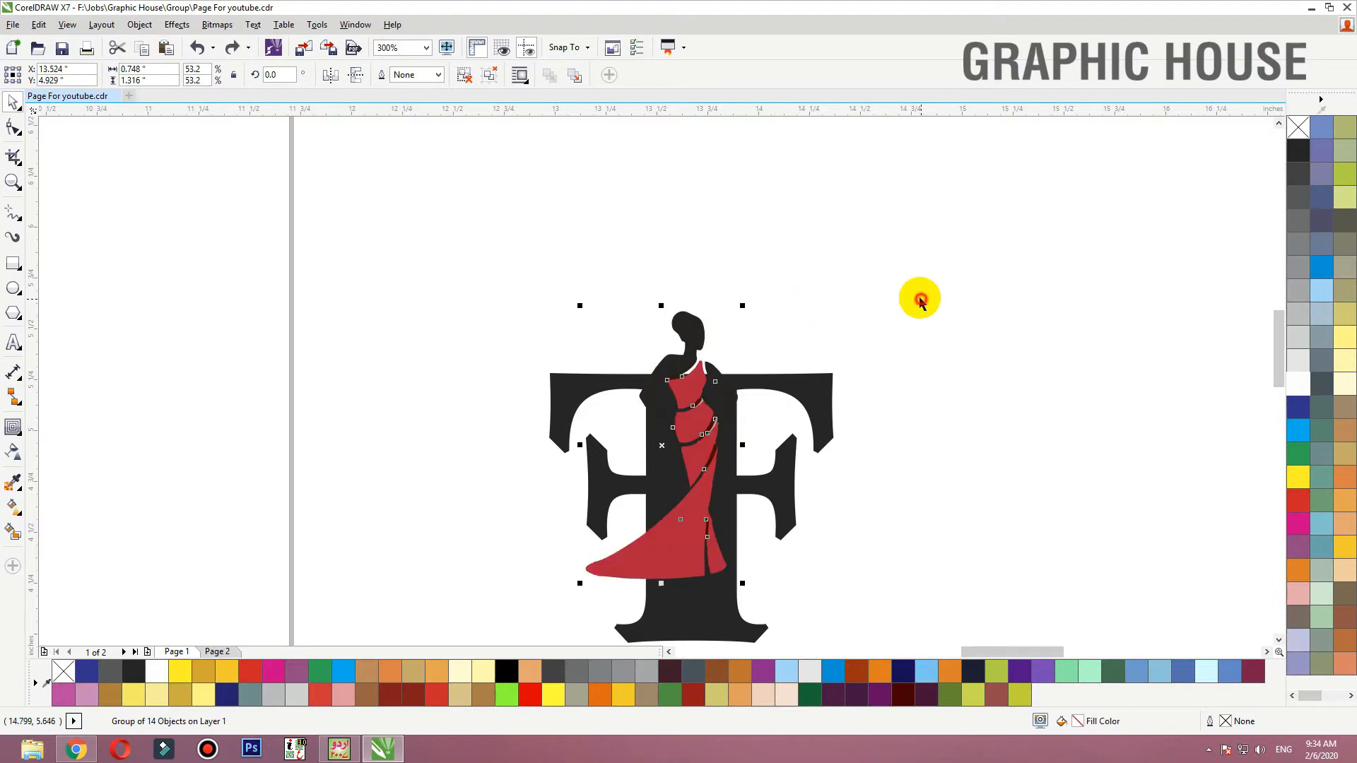
pyautogui.moveTo(904, 256); pyautogui.dragTo(491, 627)
pyautogui.keyDown('ctrl'); pyautogui.click(708, 291); pyautogui.keyUp('ctrl')
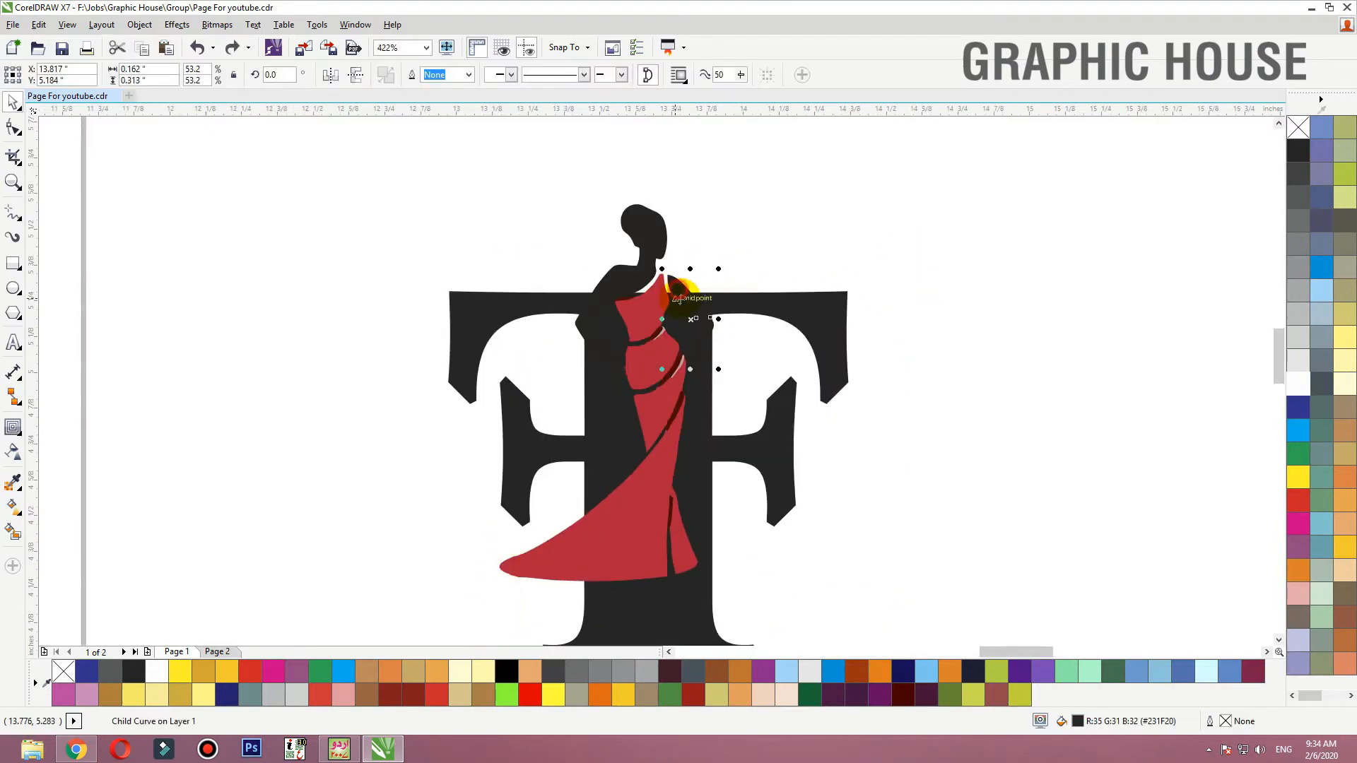
pyautogui.click(1299, 386)
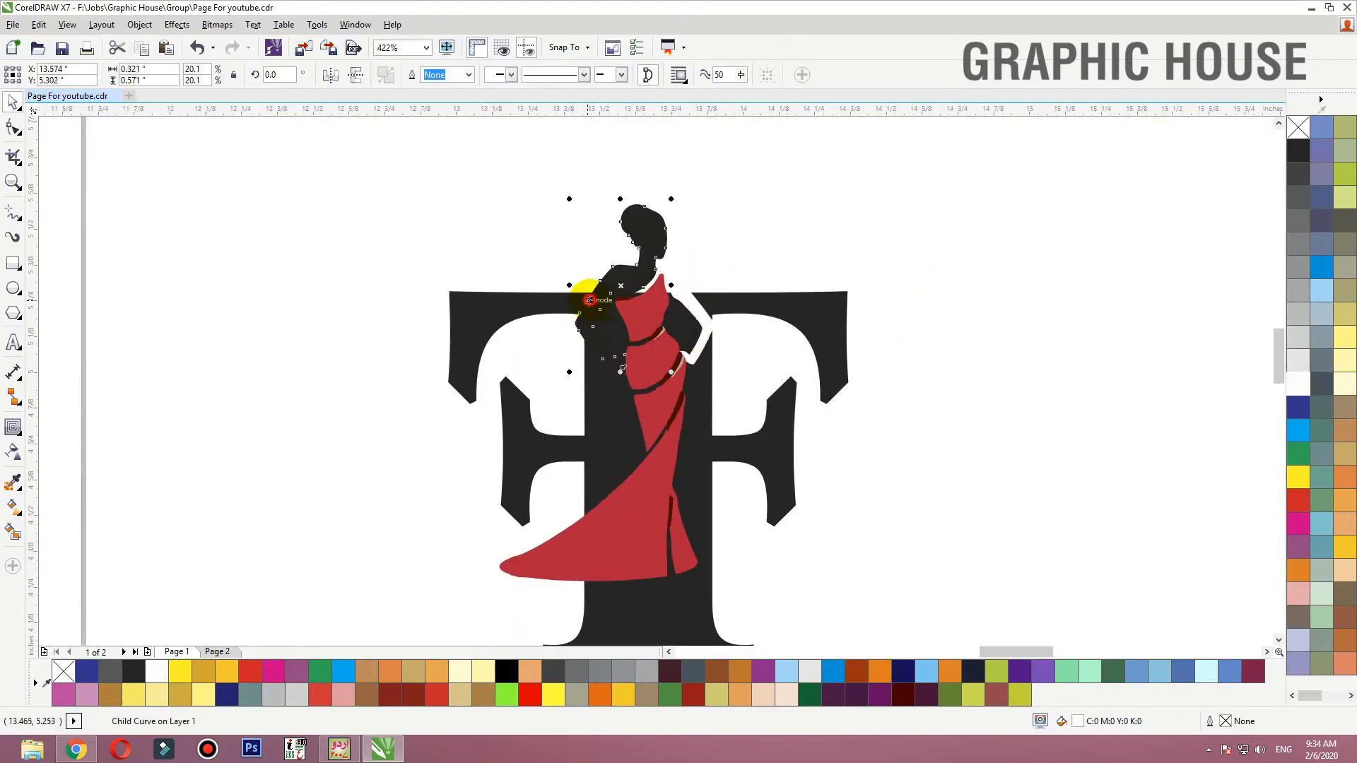
pyautogui.keyDown('ctrl'); pyautogui.click(633, 268); pyautogui.keyUp('ctrl')
# Lower the figure on the monogram's stem and scale it to about 52.3%
pyautogui.moveTo(651, 367); pyautogui.dragTo(651, 388)
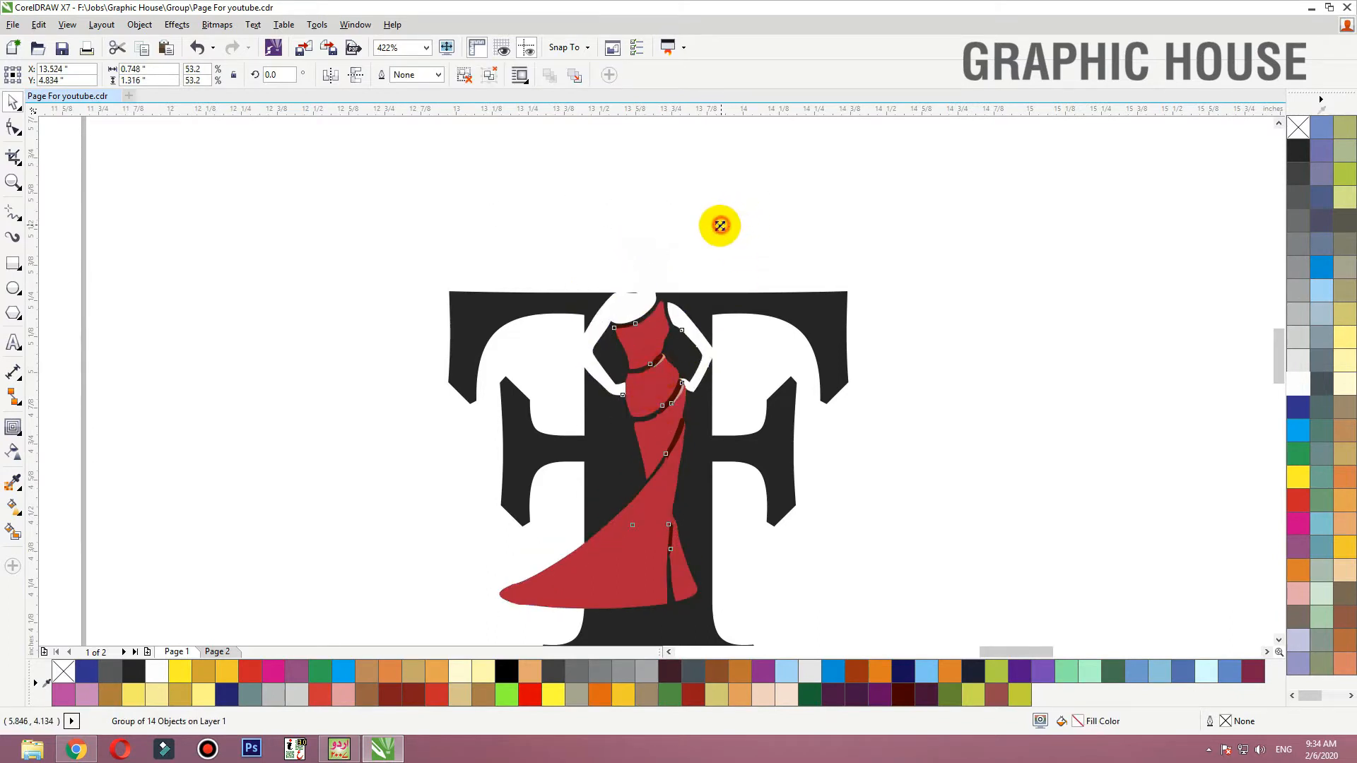
pyautogui.moveTo(720, 226); pyautogui.dragTo(712, 236)
pyautogui.moveTo(662, 366); pyautogui.dragTo(667, 378)
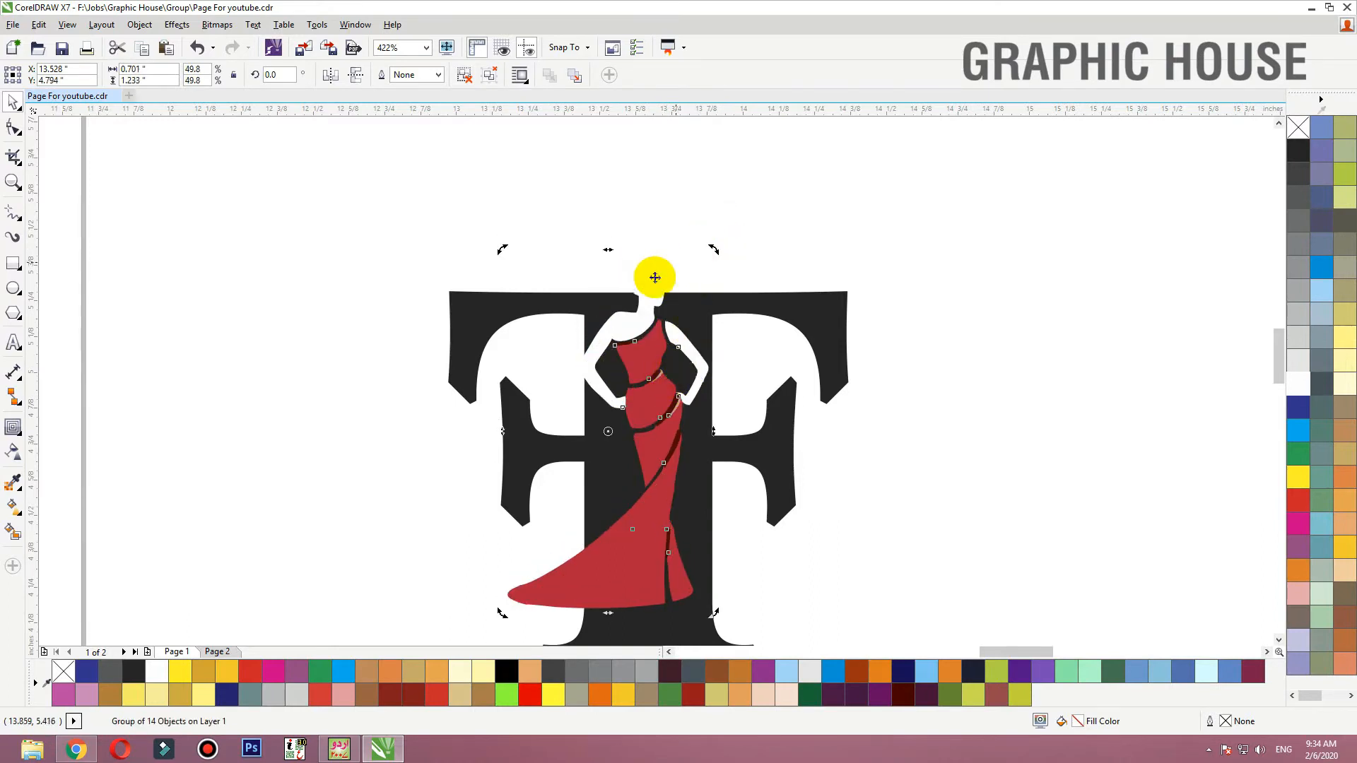
pyautogui.moveTo(712, 248); pyautogui.dragTo(723, 244)
# Widen the monogram's stem by selecting the nodes of its right half and nudging them seven increments to the right
pyautogui.press('F10')
pyautogui.scroll(-2, 730, 294)
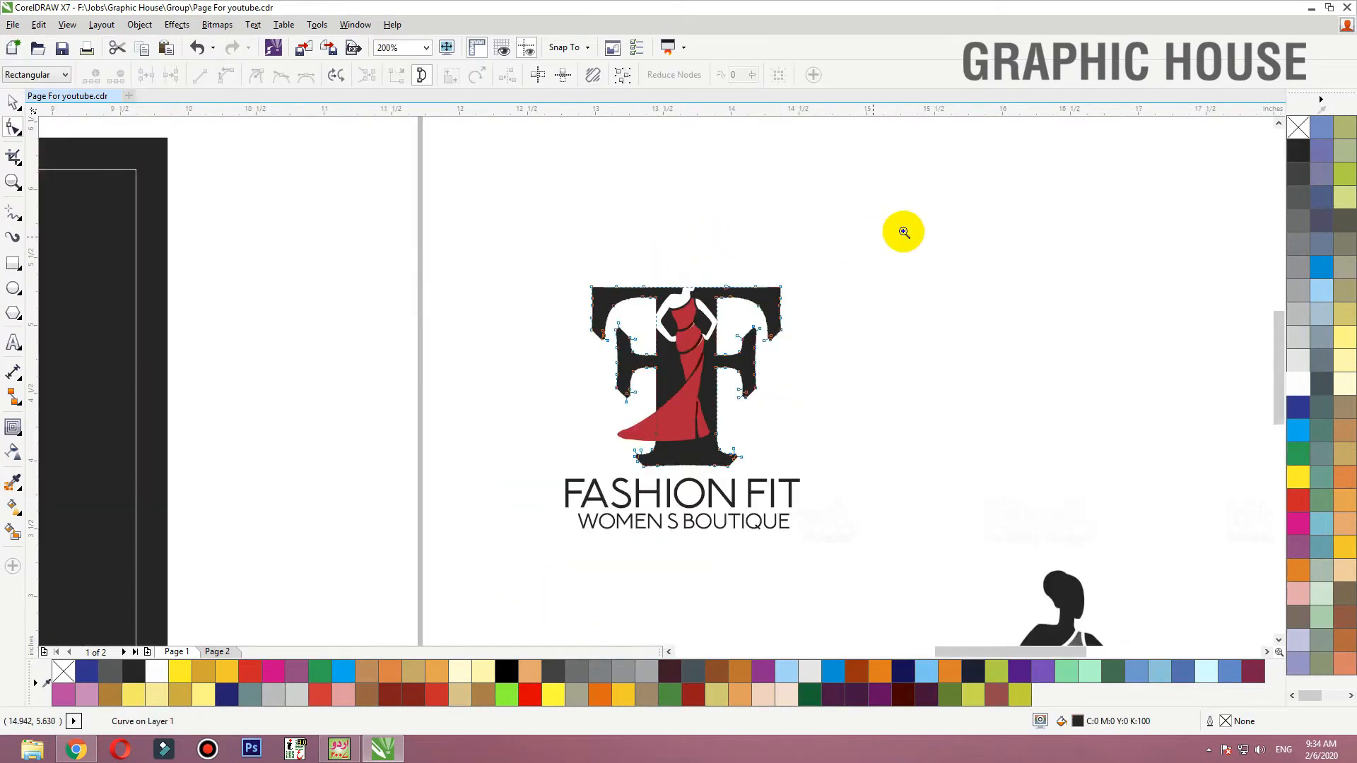
pyautogui.click(613, 451)
pyautogui.scroll(2, 752, 362)
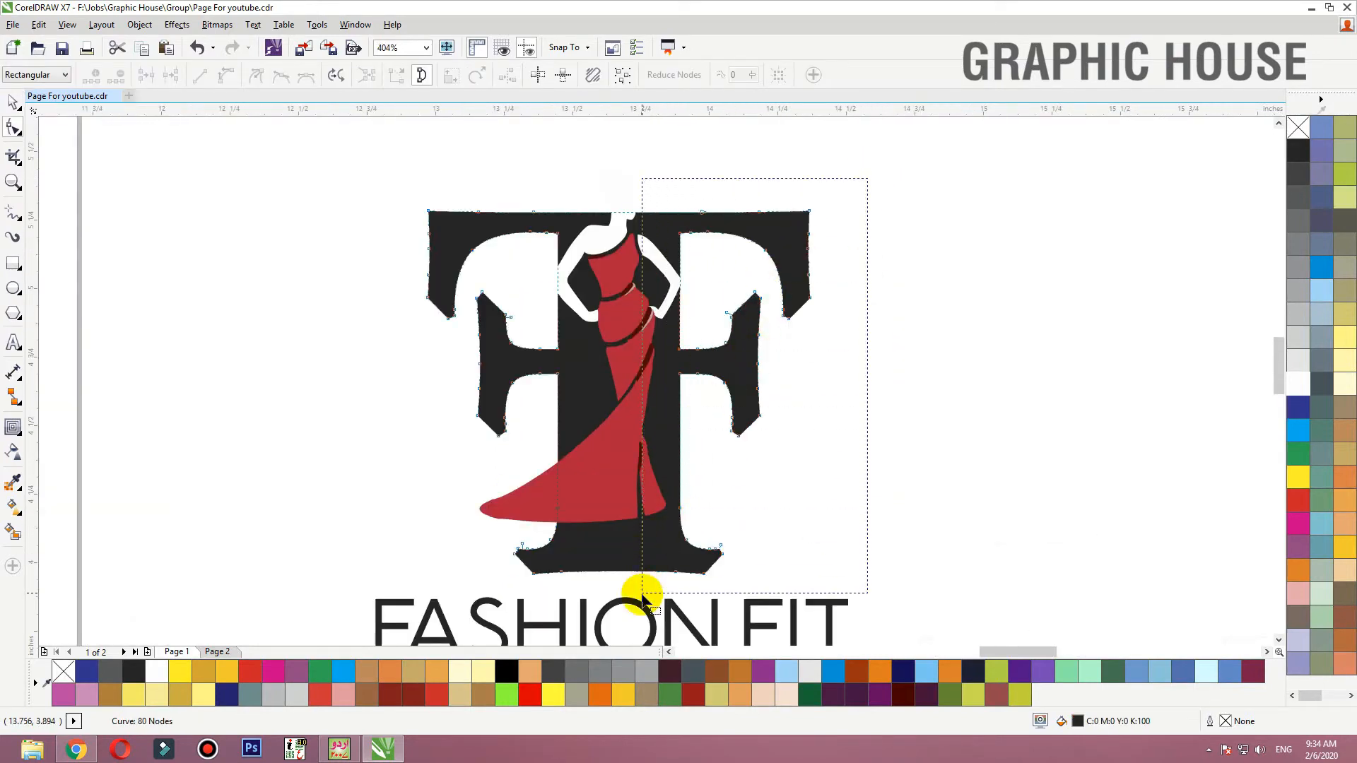
pyautogui.moveTo(642, 595); pyautogui.dragTo(642, 595)
pyautogui.press('Right')
pyautogui.press('Right')
pyautogui.press('Right')
pyautogui.press('Right')
pyautogui.press('Right')
pyautogui.press('Right')
pyautogui.press('Right')
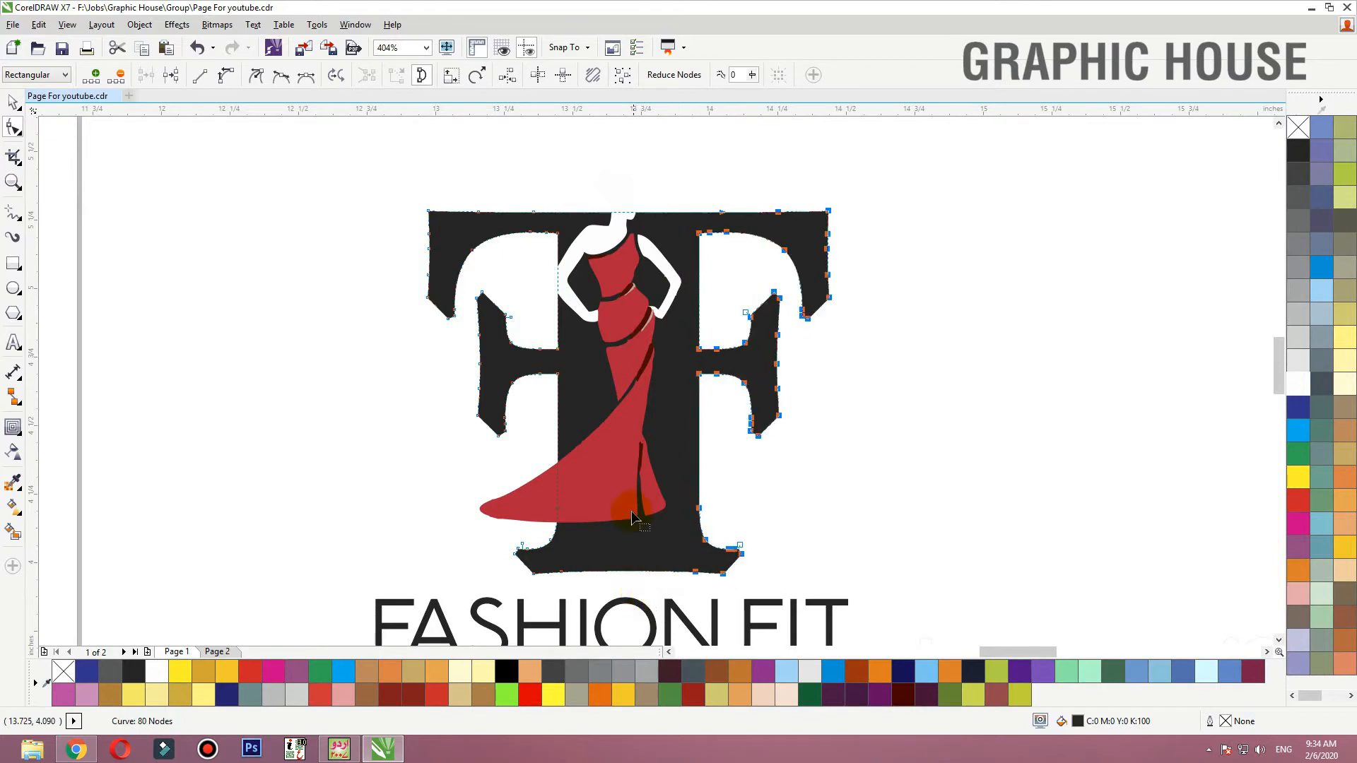
pyautogui.press('space')
# Scale the figure to about 56.7% and reposition it on the widened stem so the hem sits near the base
pyautogui.moveTo(631, 499)
pyautogui.mouseDown()
pyautogui.moveTo(643, 506)
pyautogui.moveTo(648, 493)
pyautogui.moveTo(649, 508)
pyautogui.mouseUp()
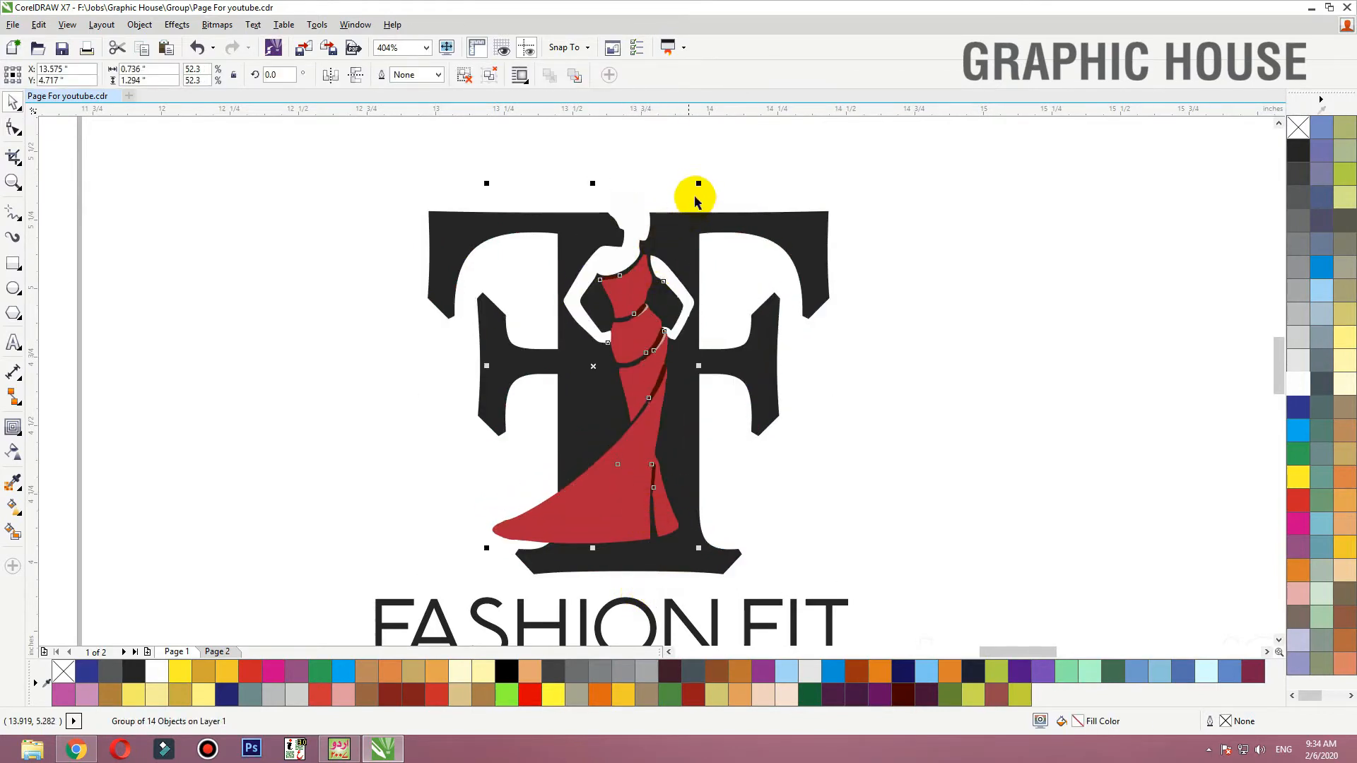
pyautogui.moveTo(698, 184); pyautogui.dragTo(714, 161)
pyautogui.moveTo(621, 283); pyautogui.dragTo(612, 299)
pyautogui.hotkey('ctrl', 'z')
pyautogui.moveTo(597, 502); pyautogui.dragTo(599, 515)
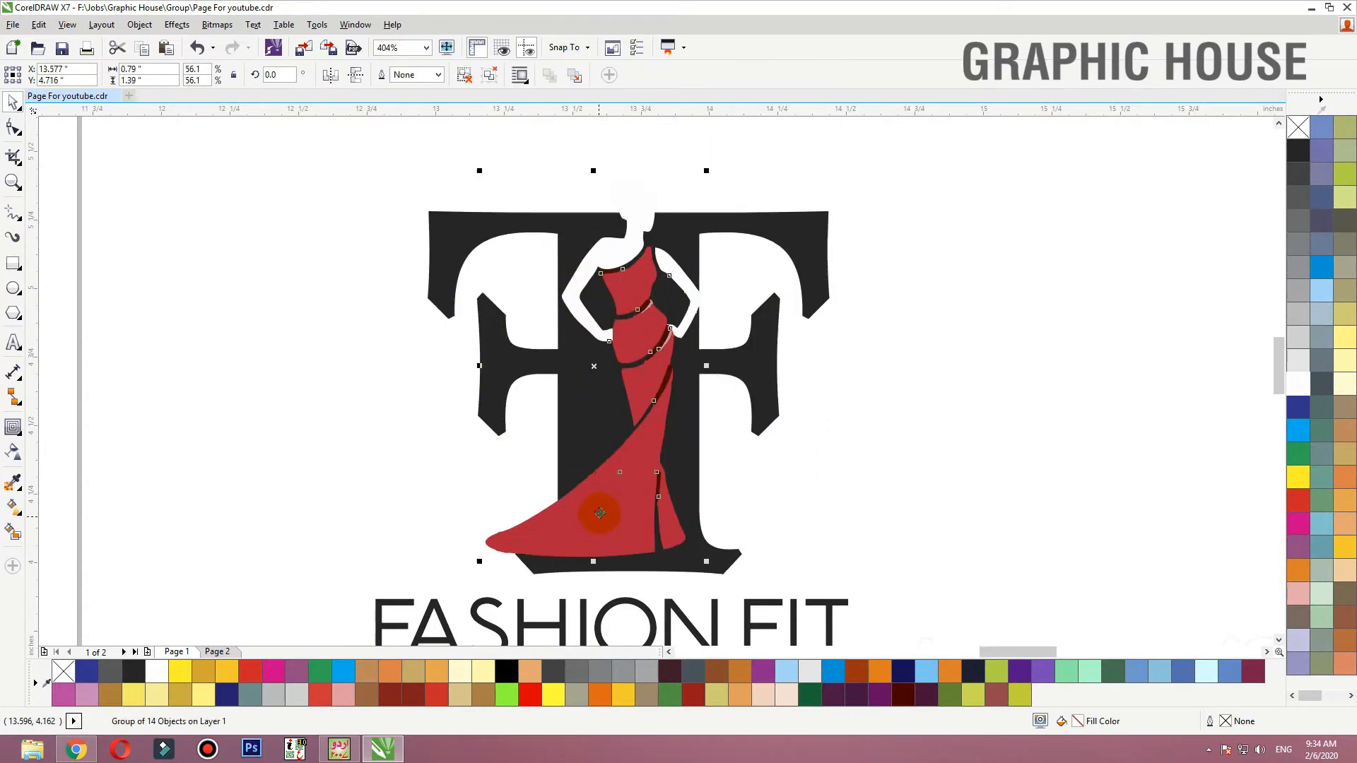
pyautogui.moveTo(705, 170); pyautogui.dragTo(701, 166)
pyautogui.click(774, 159)
# Place a copy of the figure group to the right of the monogram
pyautogui.click(641, 533)
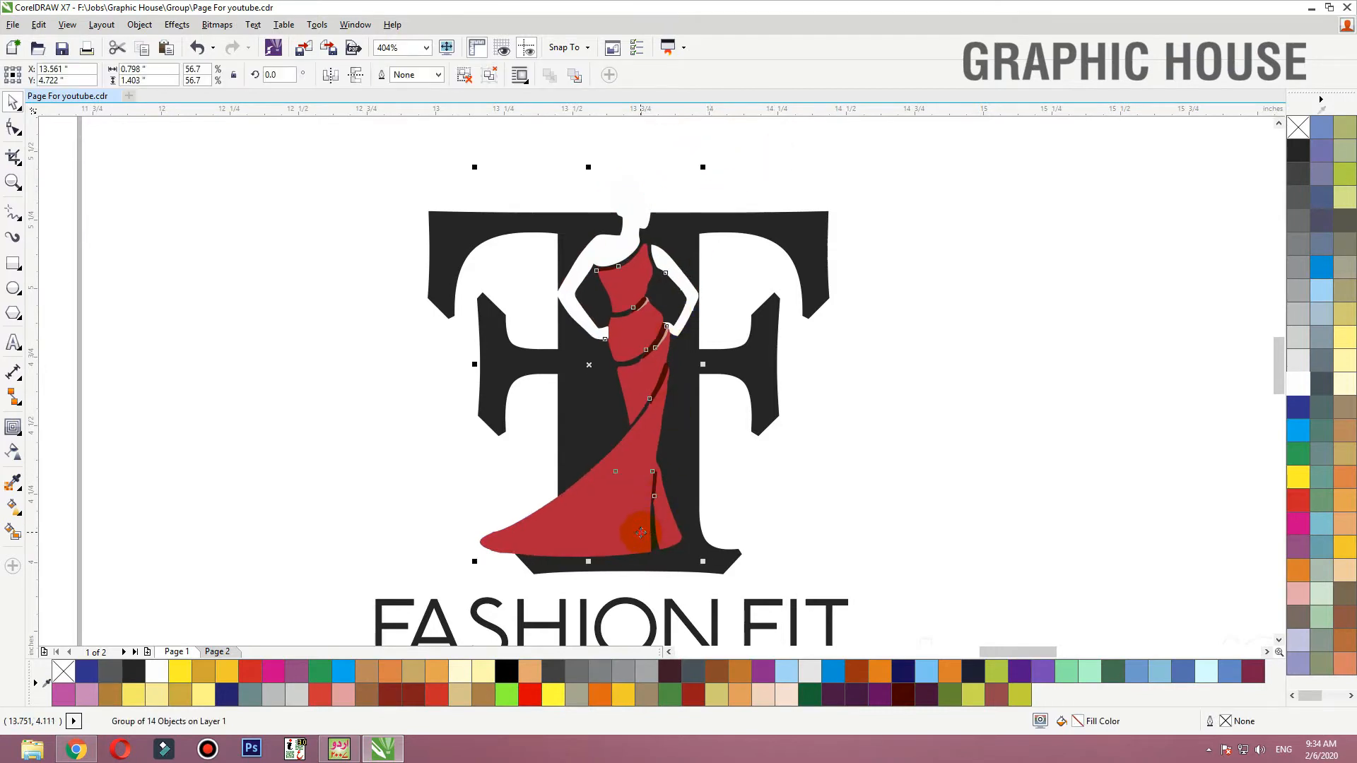
pyautogui.moveTo(625, 338); pyautogui.dragTo(980, 337)
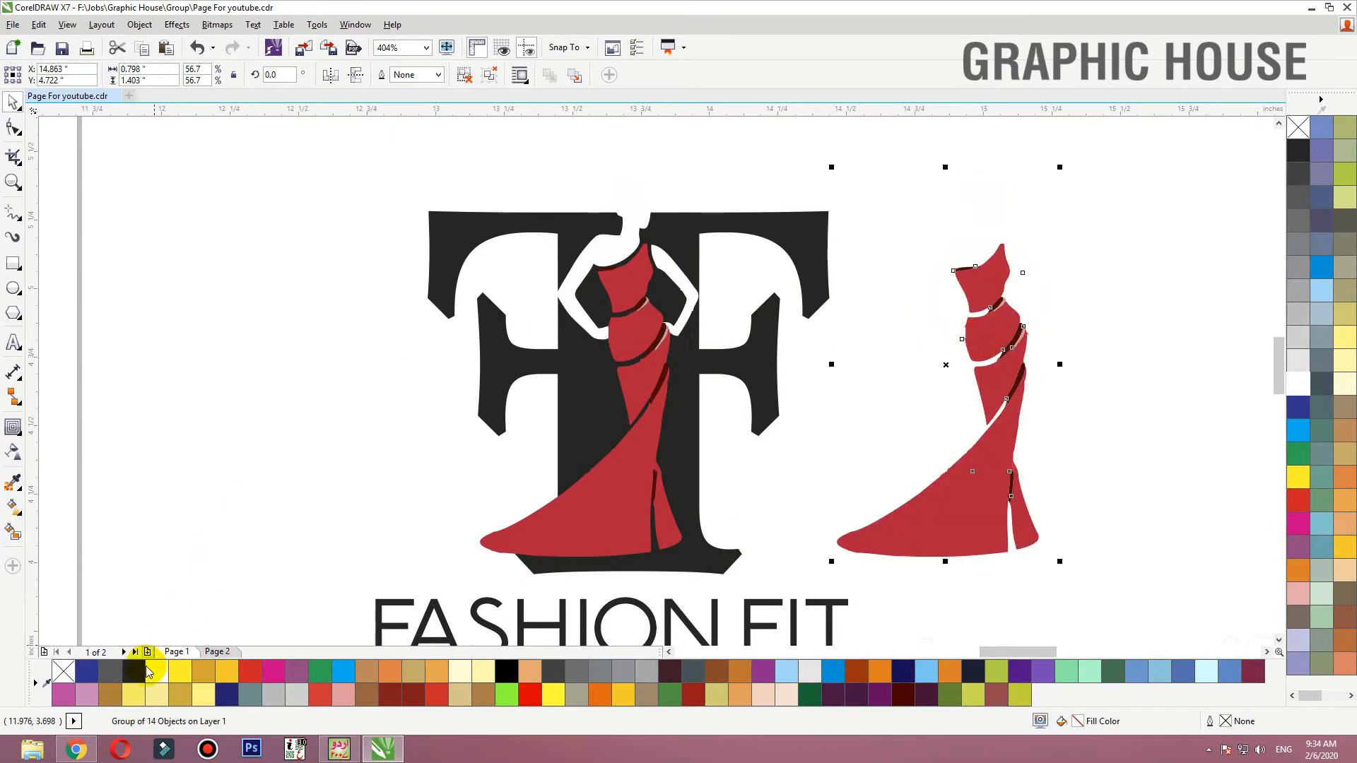
# Reduce the figure copy to a head-and-arm silhouette: fill it black, ungroup it and delete the gown pieces and the separate arm
pyautogui.click(156, 671)
pyautogui.click(131, 670)
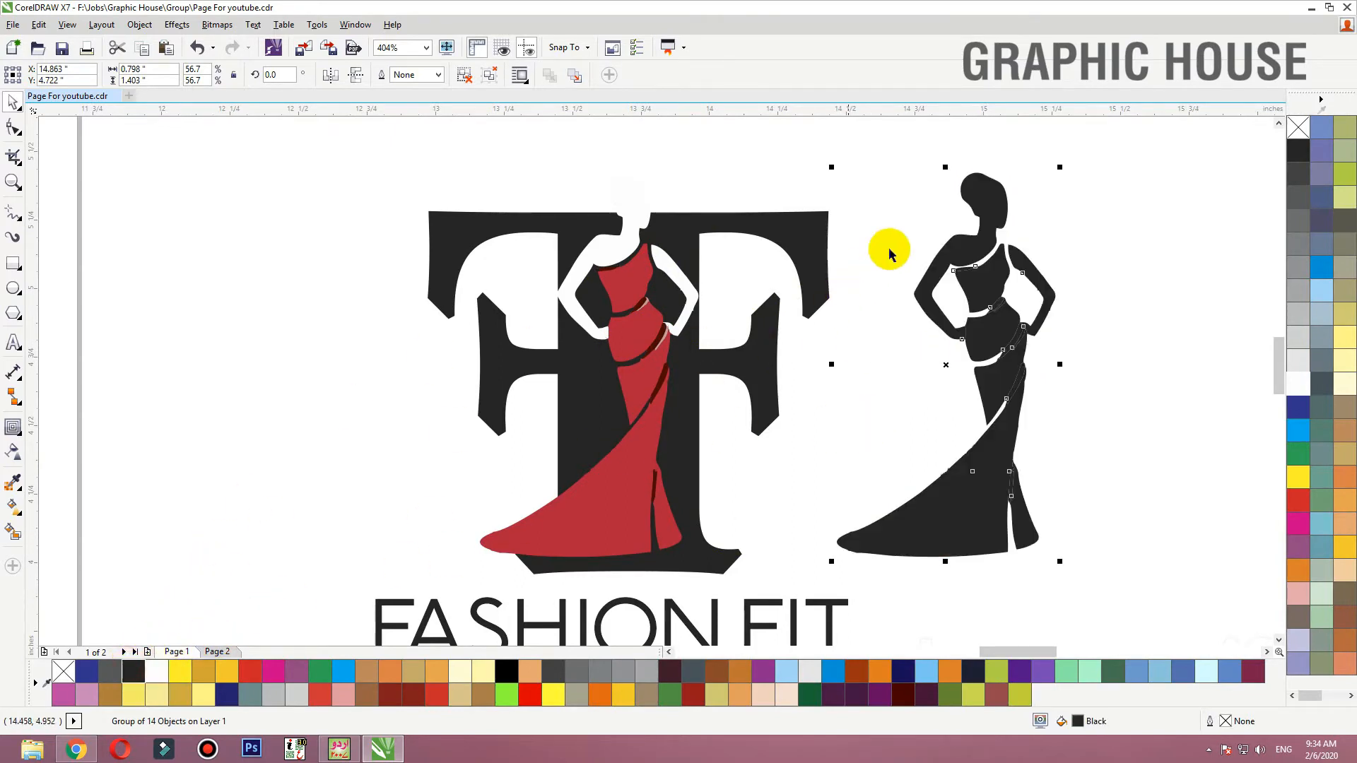
pyautogui.click(463, 78)
pyautogui.click(991, 298)
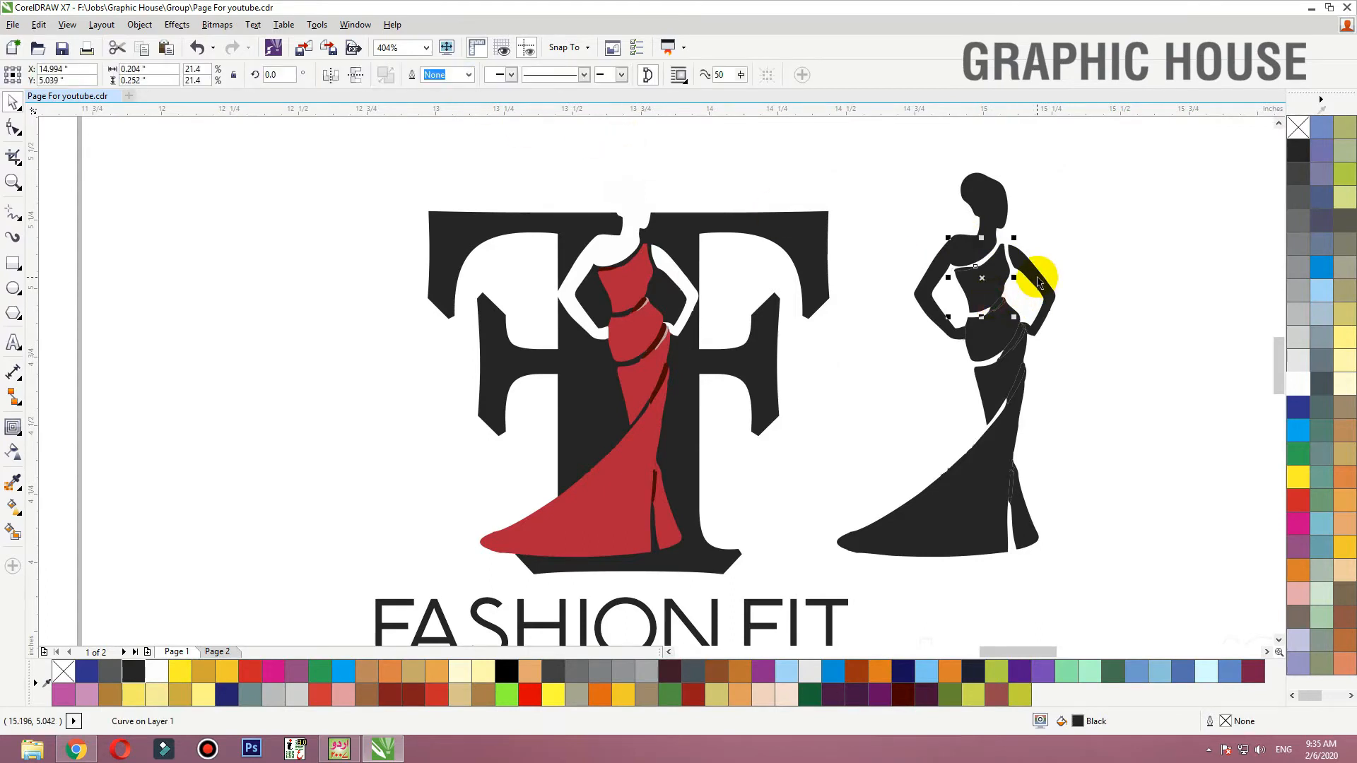
pyautogui.press('Delete')
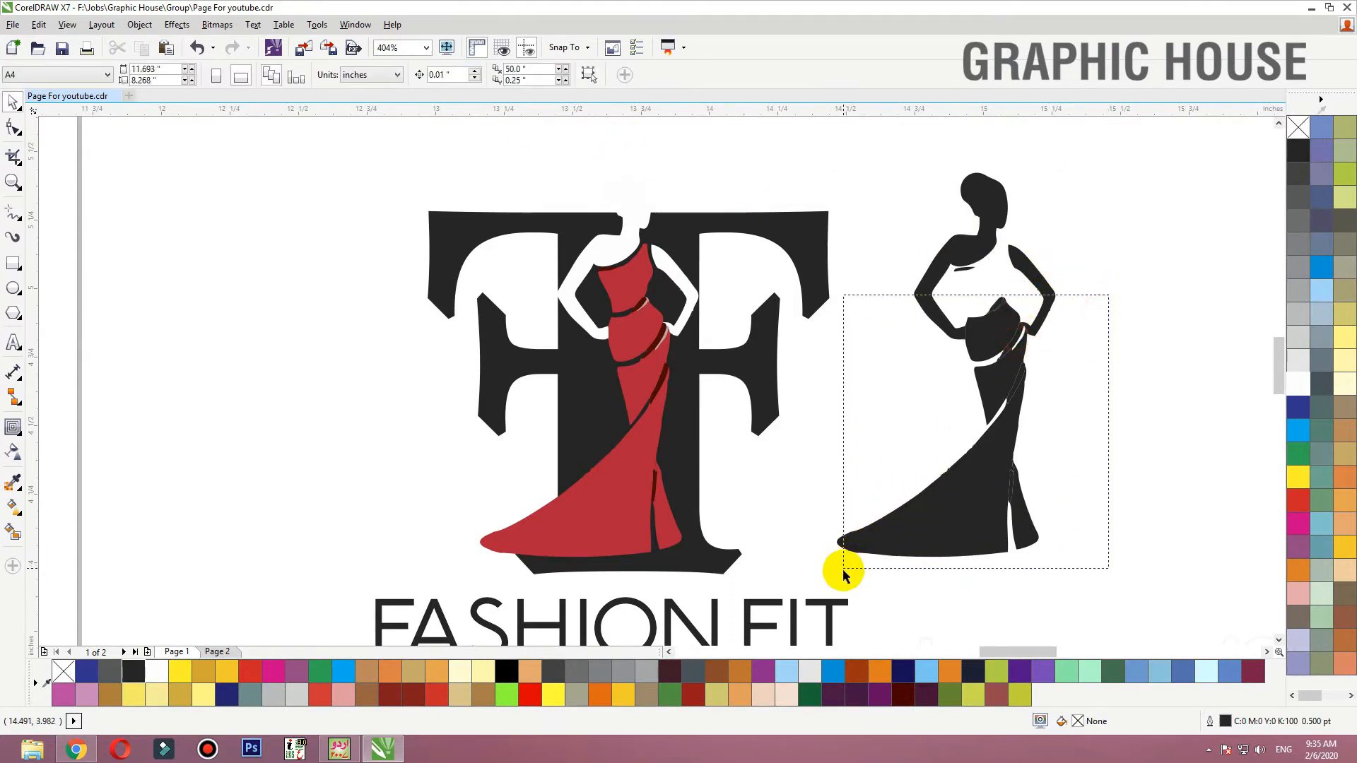
pyautogui.press('Delete')
pyautogui.moveTo(843, 571); pyautogui.dragTo(805, 586)
pyautogui.click(1053, 289)
pyautogui.press('Delete')
pyautogui.press('Delete')
# Place the black head-and-arm silhouette exactly over the white head and arm of the figure on the monogram
pyautogui.click(979, 253)
pyautogui.click(973, 252)
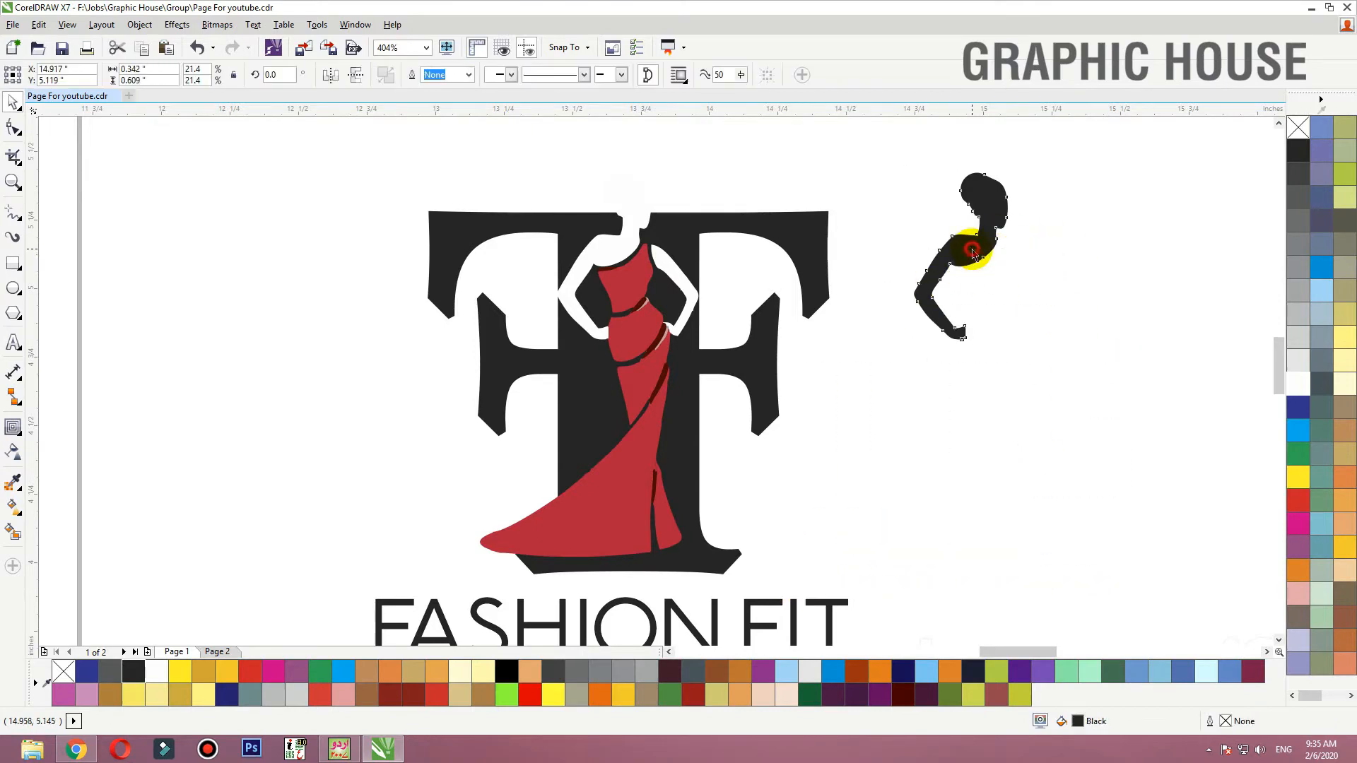
pyautogui.moveTo(973, 252); pyautogui.dragTo(616, 253)
pyautogui.click(761, 162)
pyautogui.press('F2')
pyautogui.moveTo(854, 142); pyautogui.dragTo(471, 387)
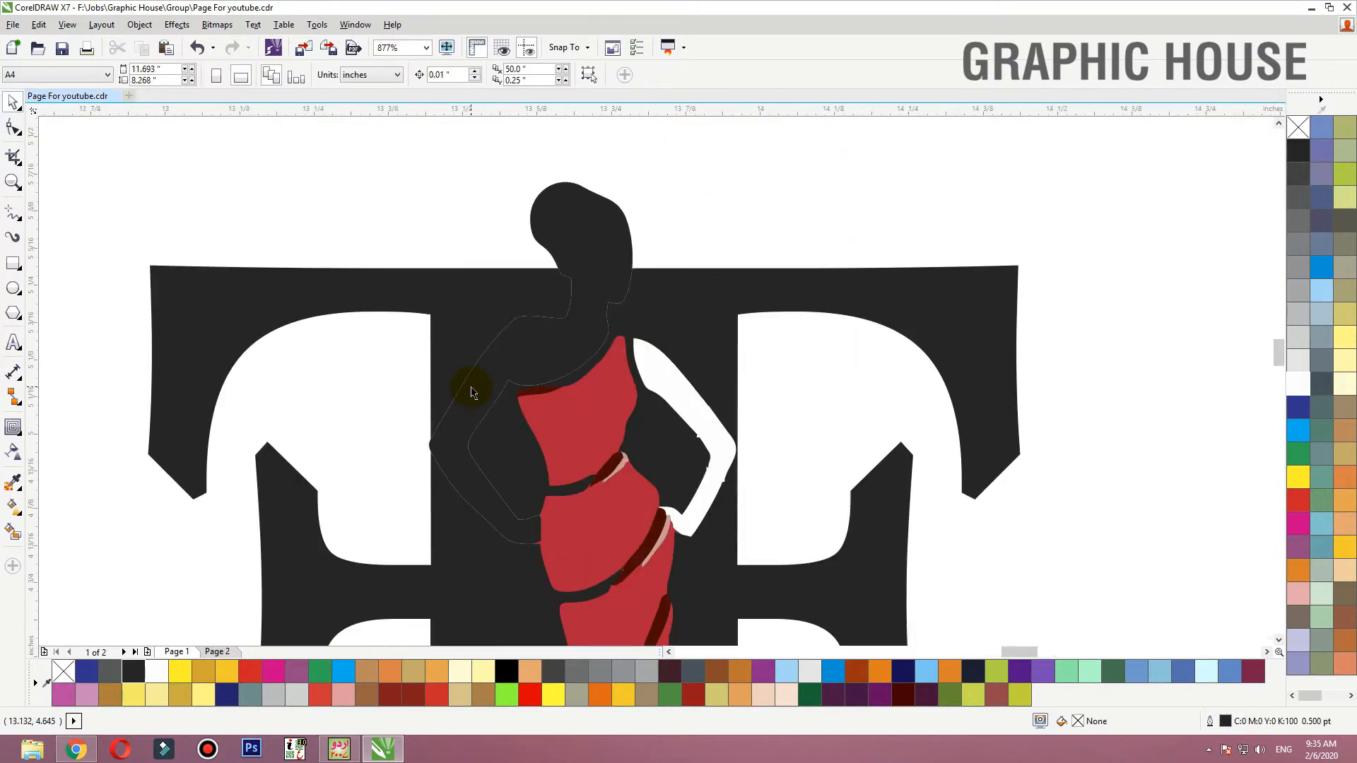
# Trim away the black silhouette below the monogram's top edge with a rectangle about 0.71 by 0.51 inches, and delete the rectangle
pyautogui.click(13, 265)
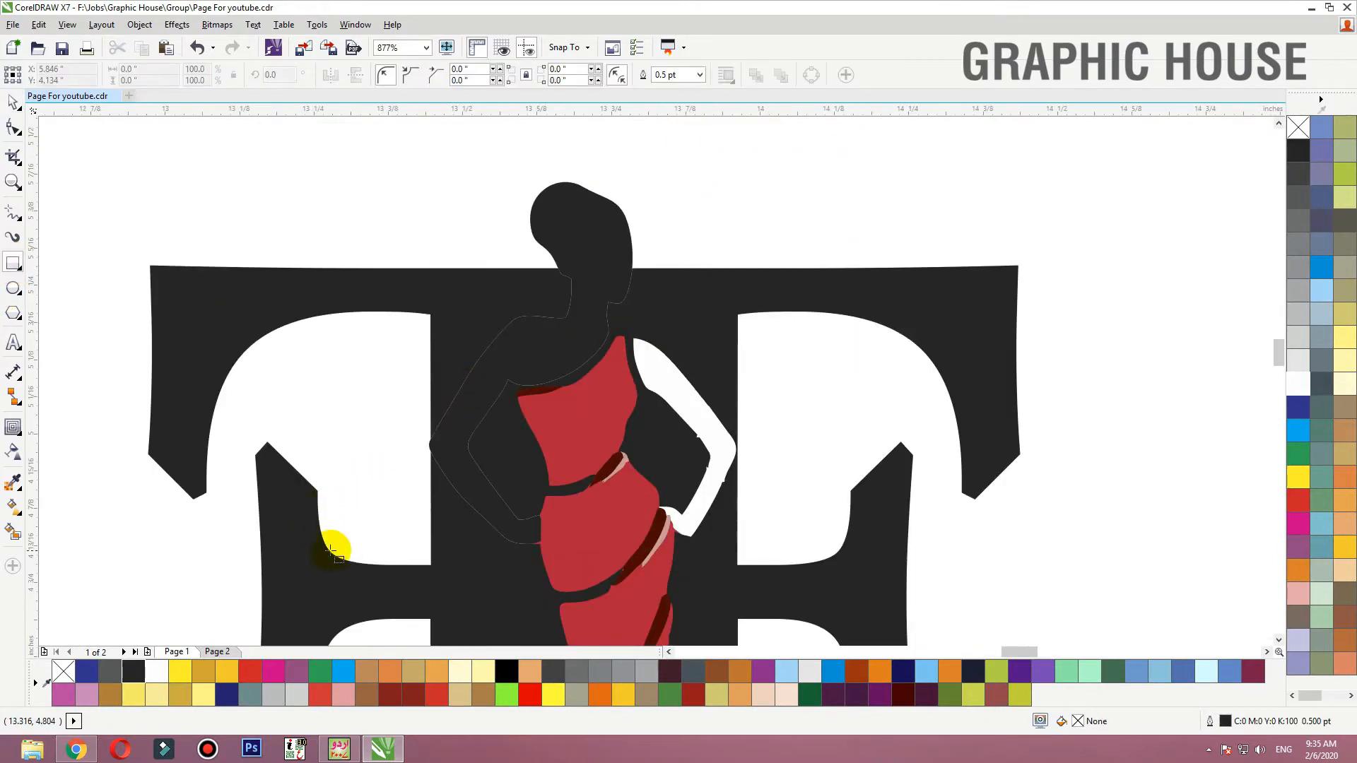
pyautogui.moveTo(311, 571); pyautogui.dragTo(736, 268)
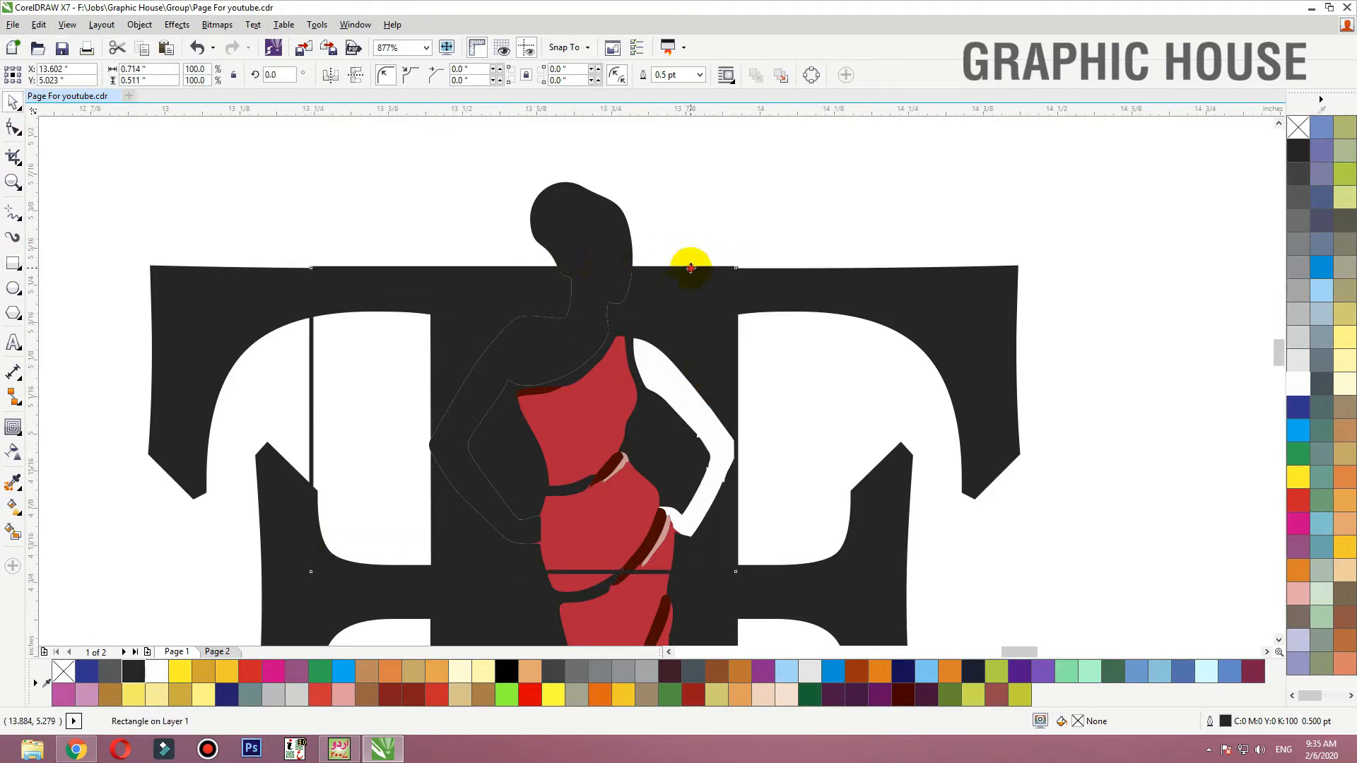
pyautogui.keyDown('shift'); pyautogui.click(605, 213); pyautogui.keyUp('shift')
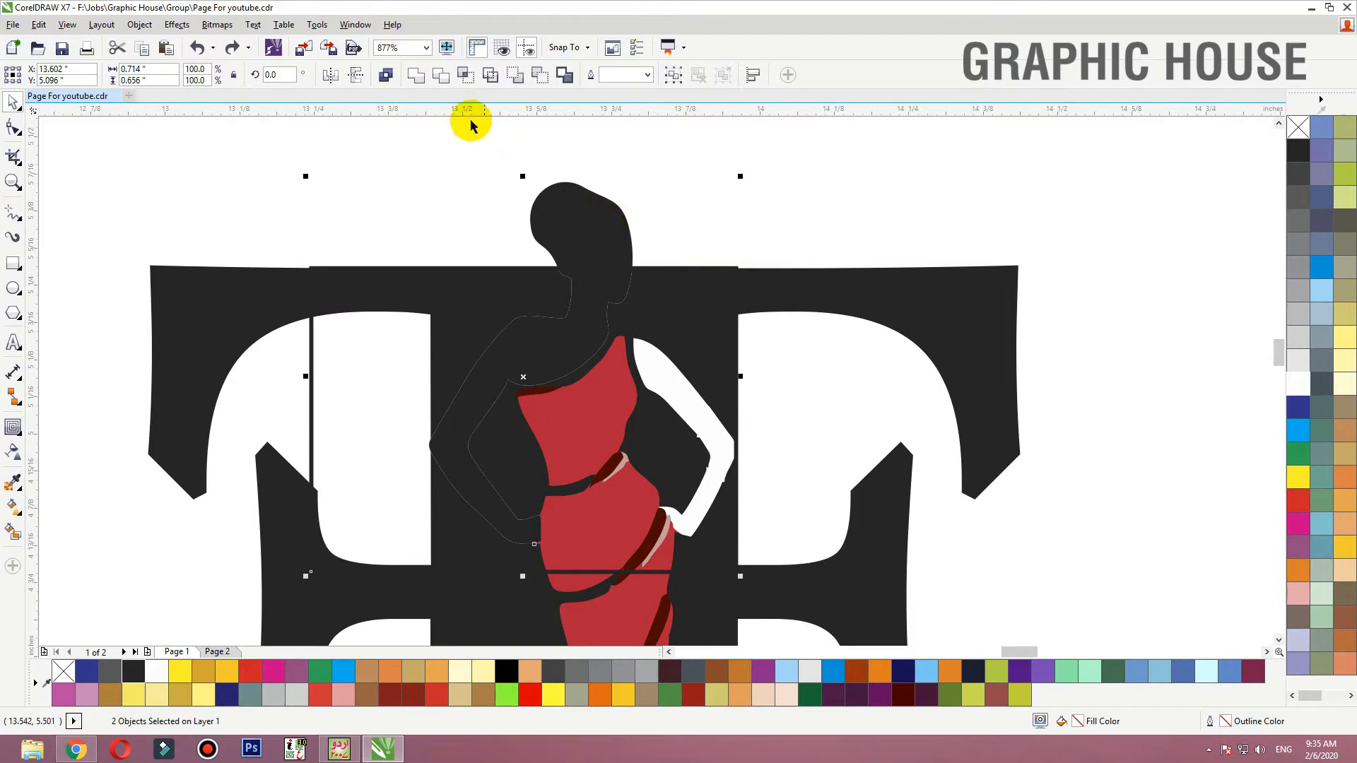
pyautogui.click(443, 78)
pyautogui.click(679, 134)
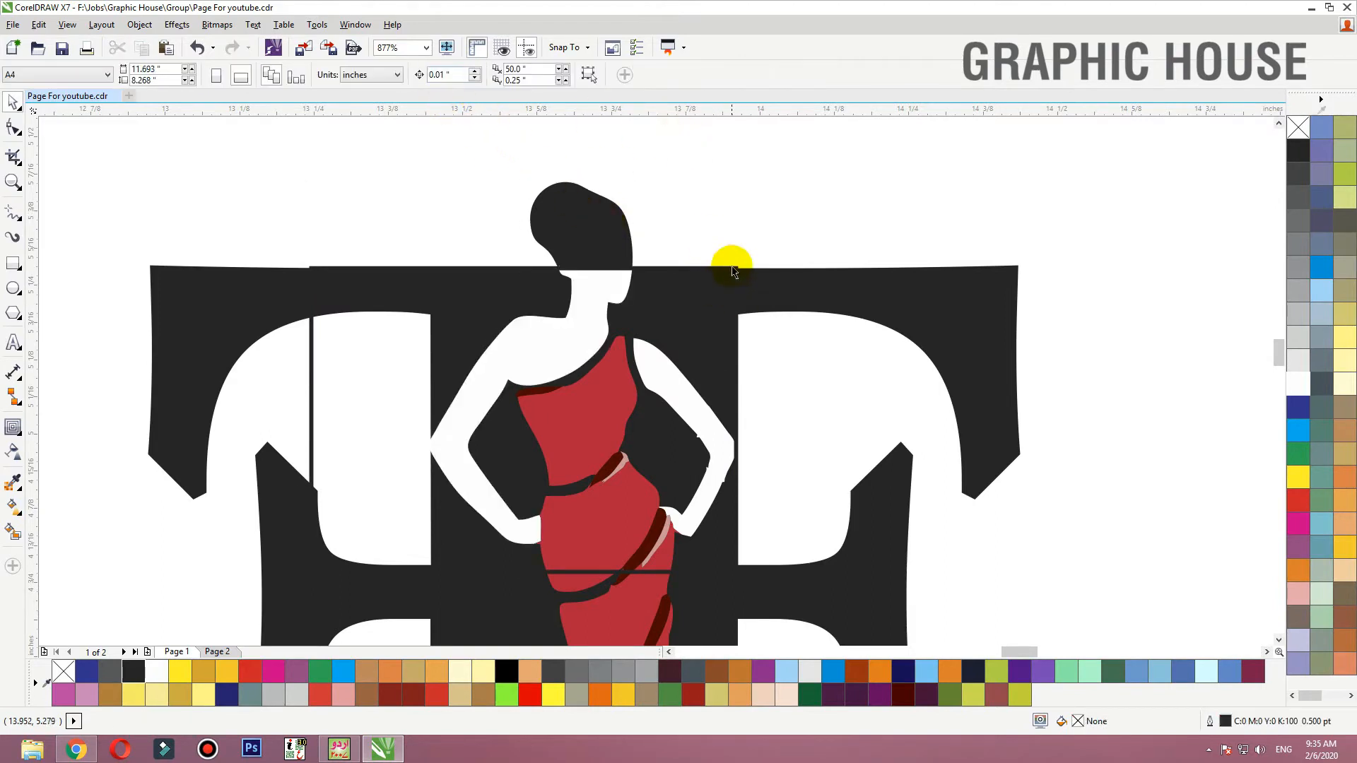
pyautogui.click(733, 269)
pyautogui.click(759, 236)
pyautogui.scroll(-4, 701, 227)
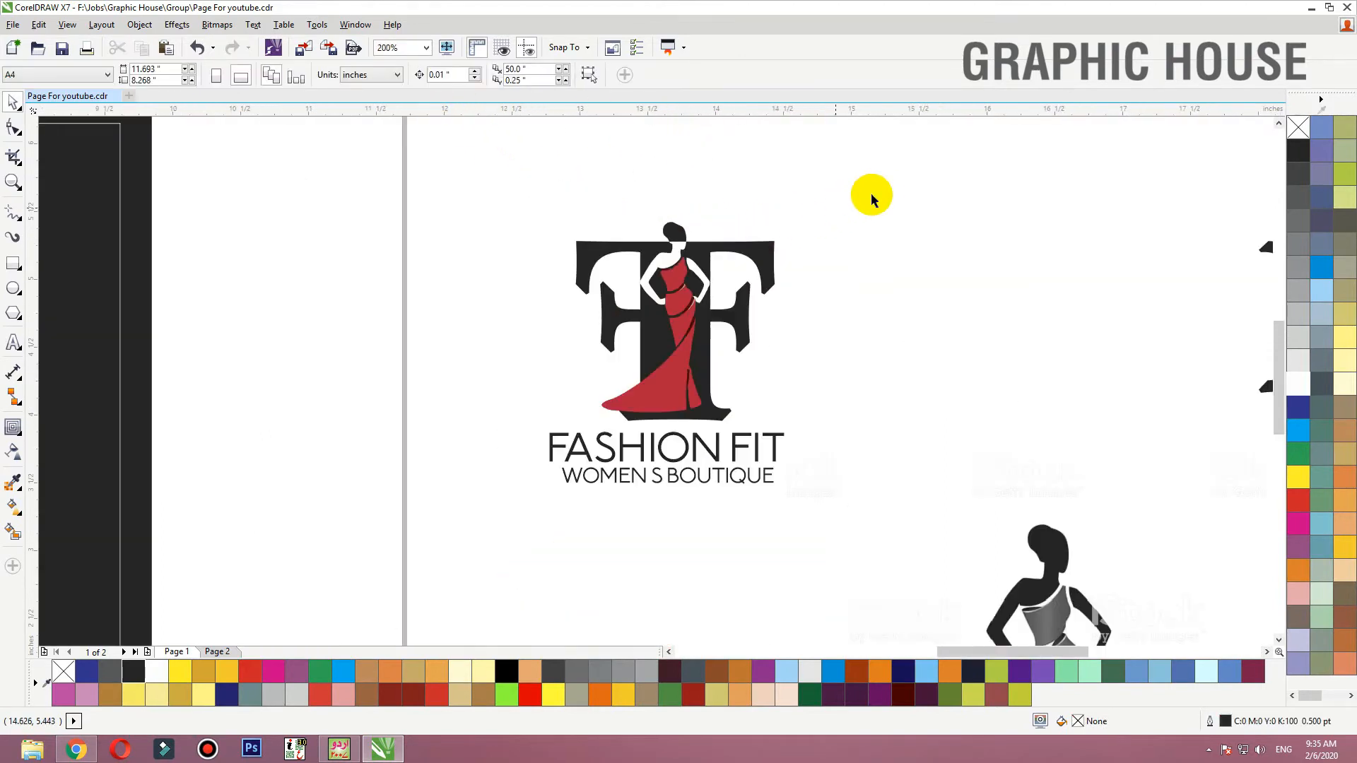
pyautogui.moveTo(878, 187); pyautogui.dragTo(480, 414)
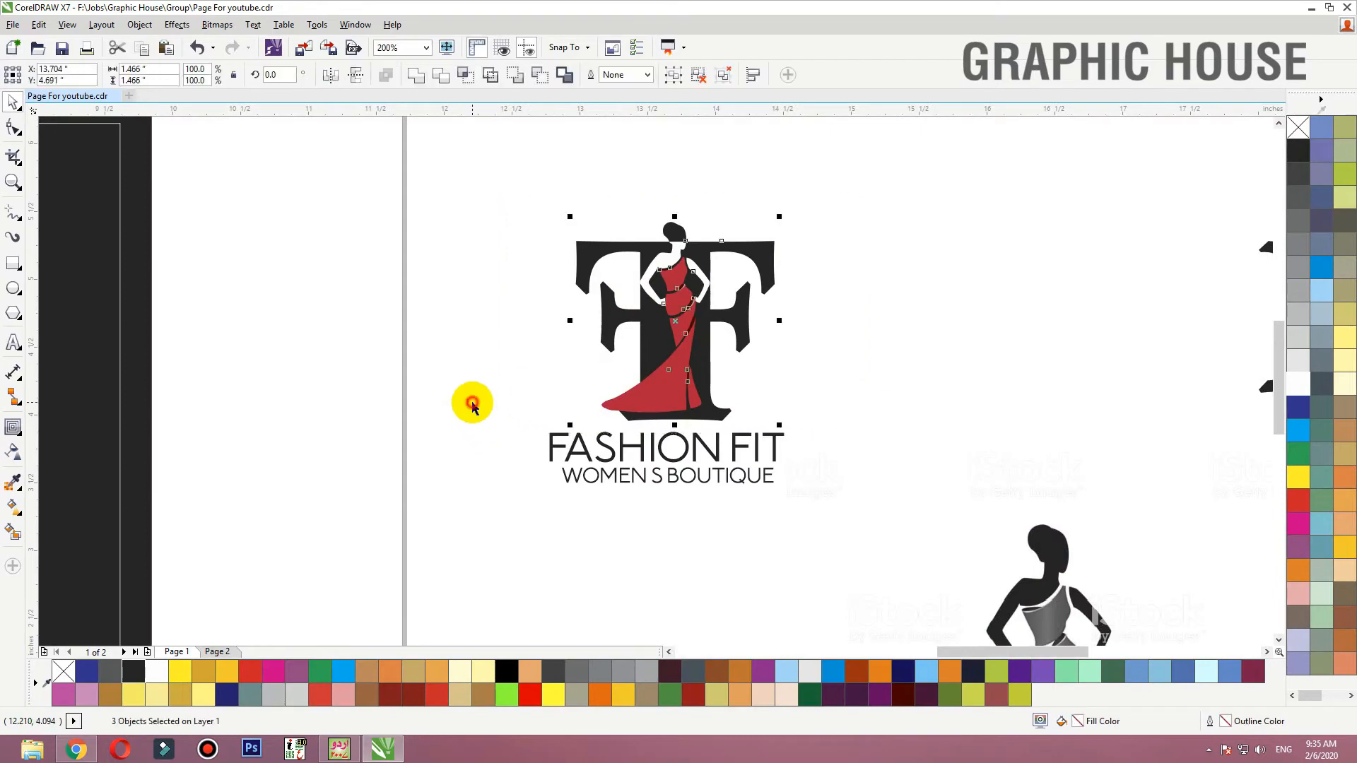
pyautogui.hotkey('alt', 'Tab')
pyautogui.hotkey('alt', 'Tab')
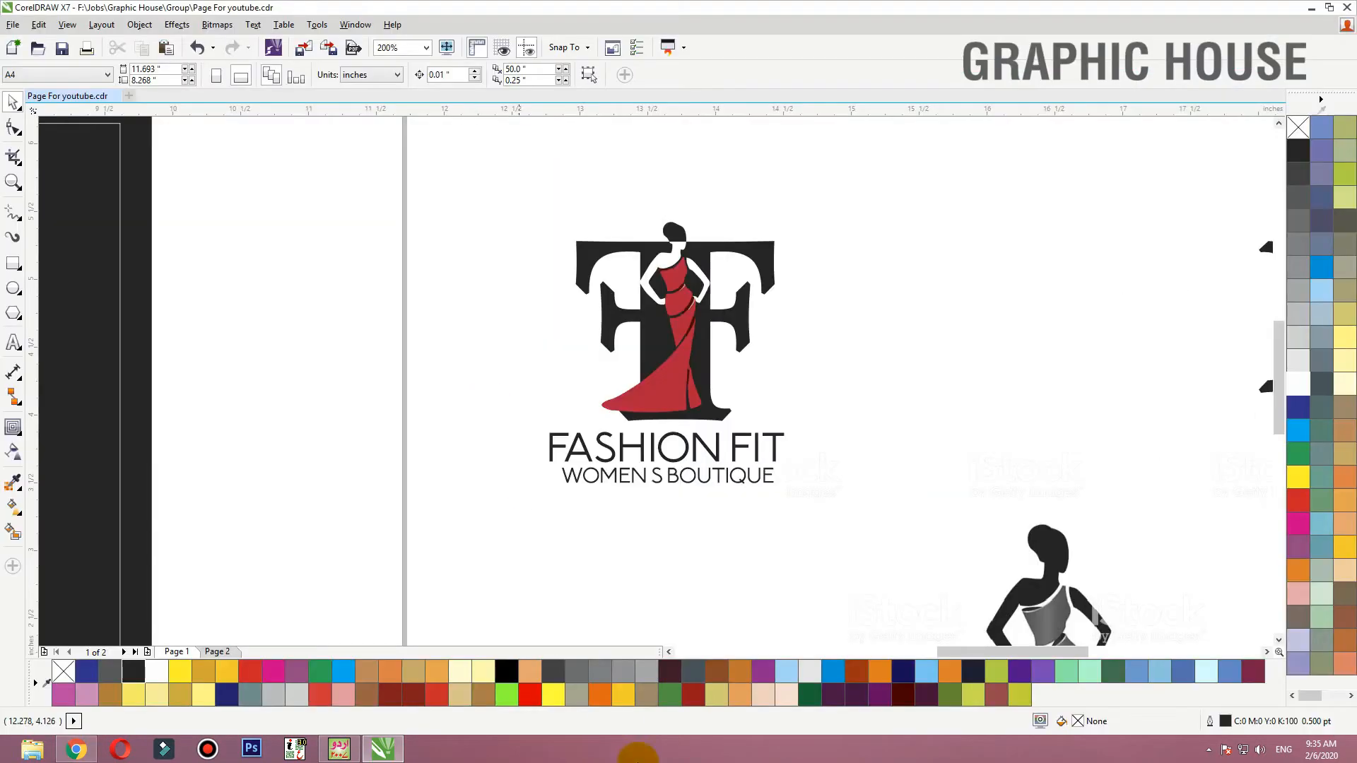
pyautogui.click(702, 261)
pyautogui.click(897, 255)
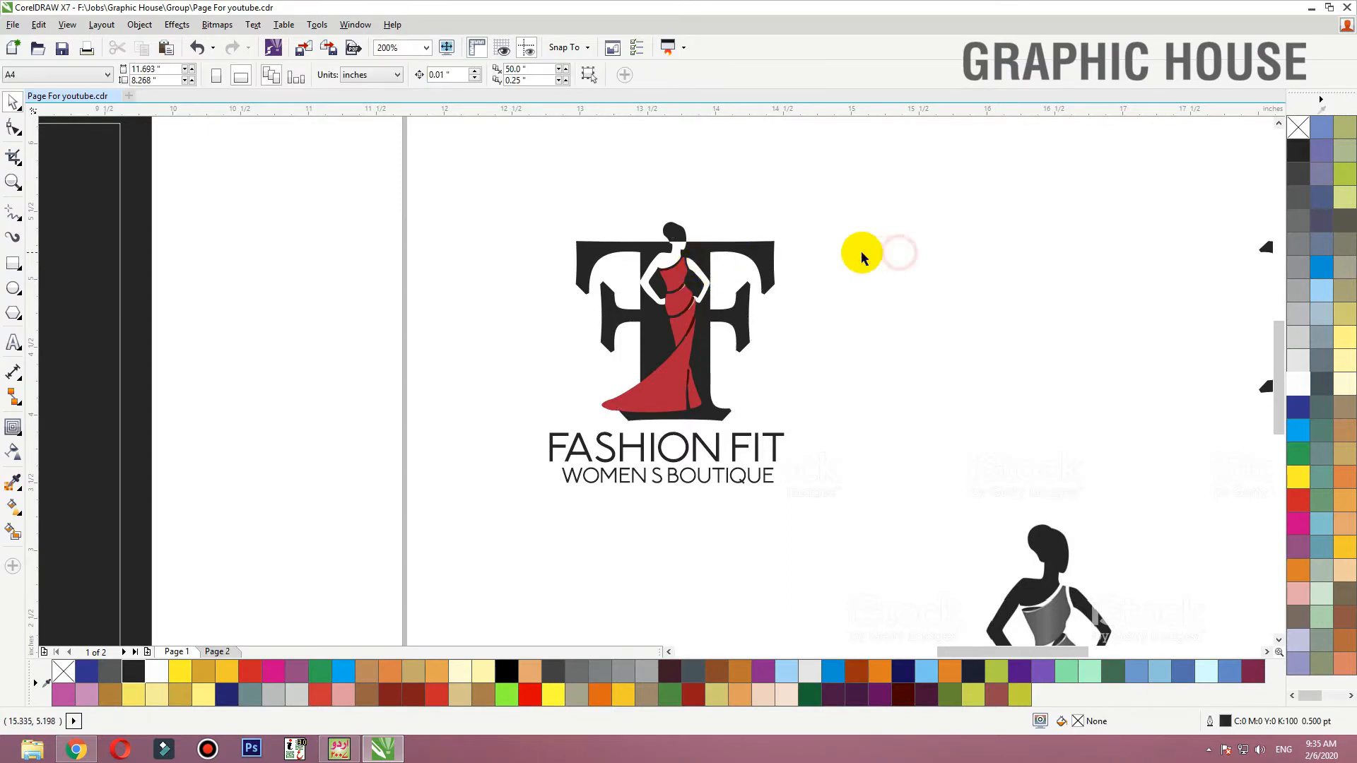
pyautogui.moveTo(682, 387); pyautogui.dragTo(574, 377)
pyautogui.hotkey('ctrl', 'z')
pyautogui.click(873, 352)
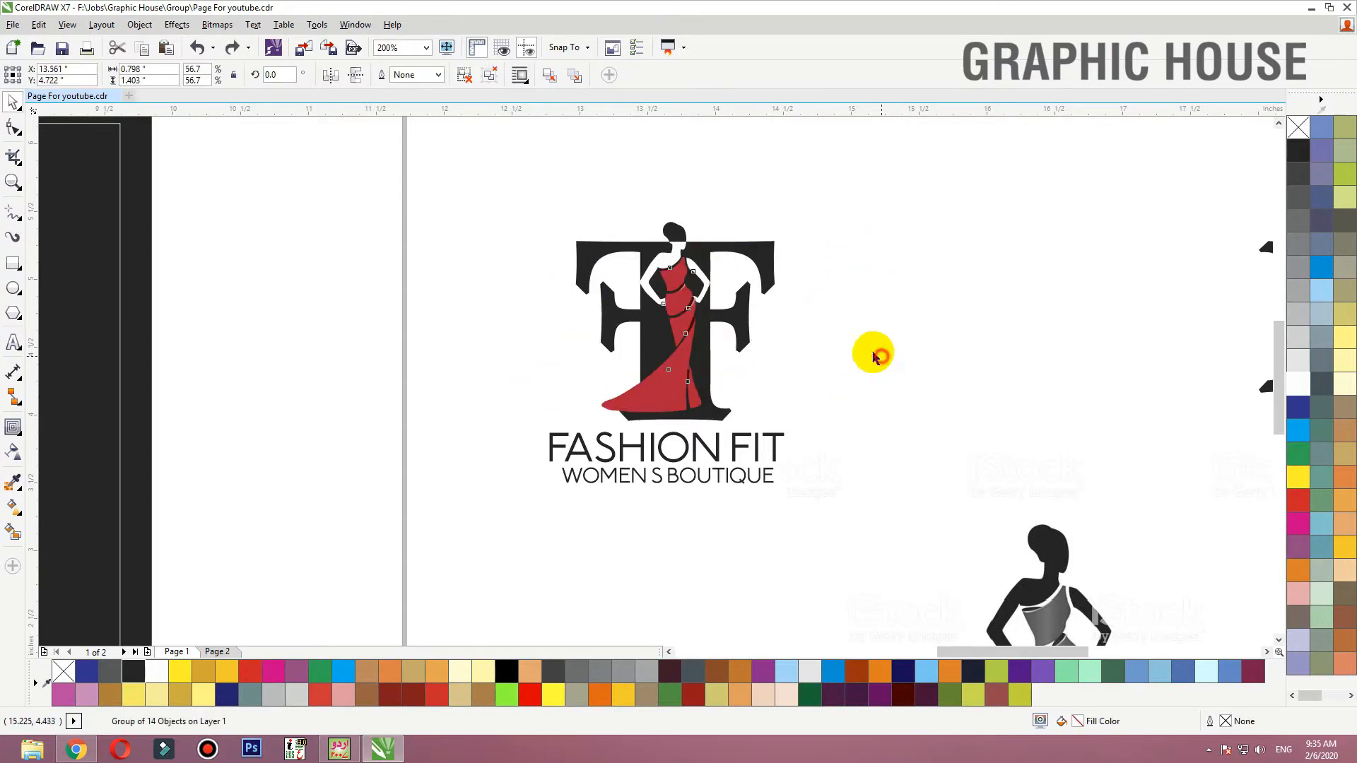
pyautogui.press('F2')
pyautogui.moveTo(838, 230); pyautogui.dragTo(503, 376)
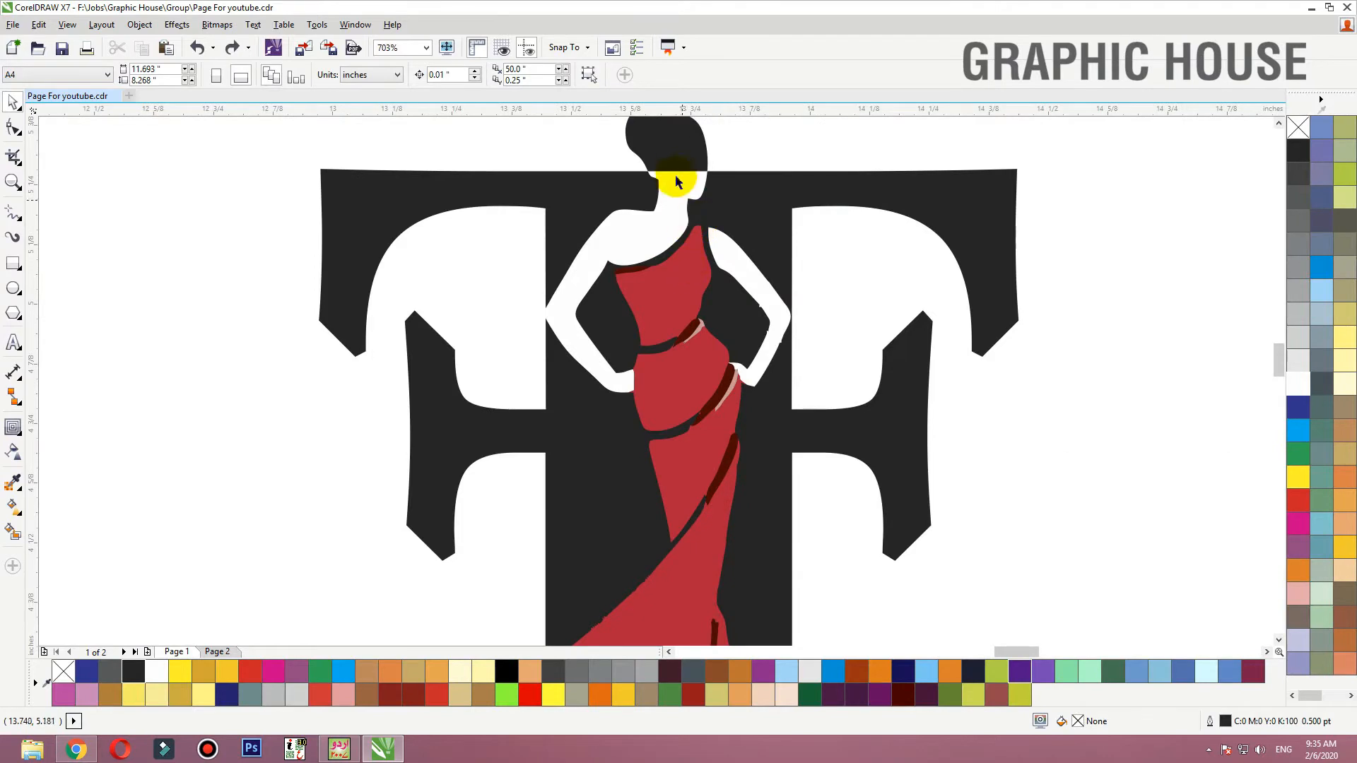
pyautogui.moveTo(686, 153); pyautogui.dragTo(824, 143)
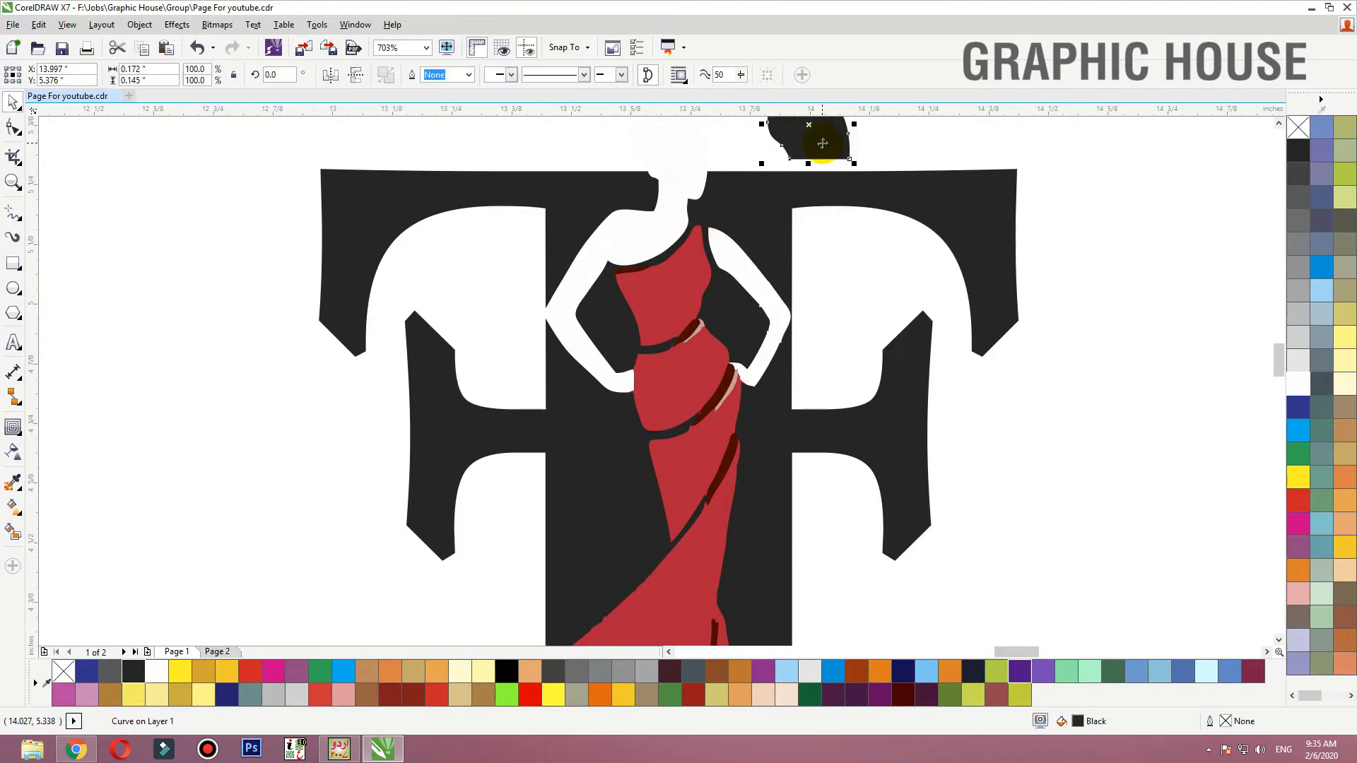
pyautogui.hotkey('ctrl', 'z')
pyautogui.click(836, 140)
pyautogui.scroll(-1, 708, 260)
pyautogui.moveTo(717, 237); pyautogui.dragTo(753, 248)
pyautogui.hotkey('ctrl', 'z')
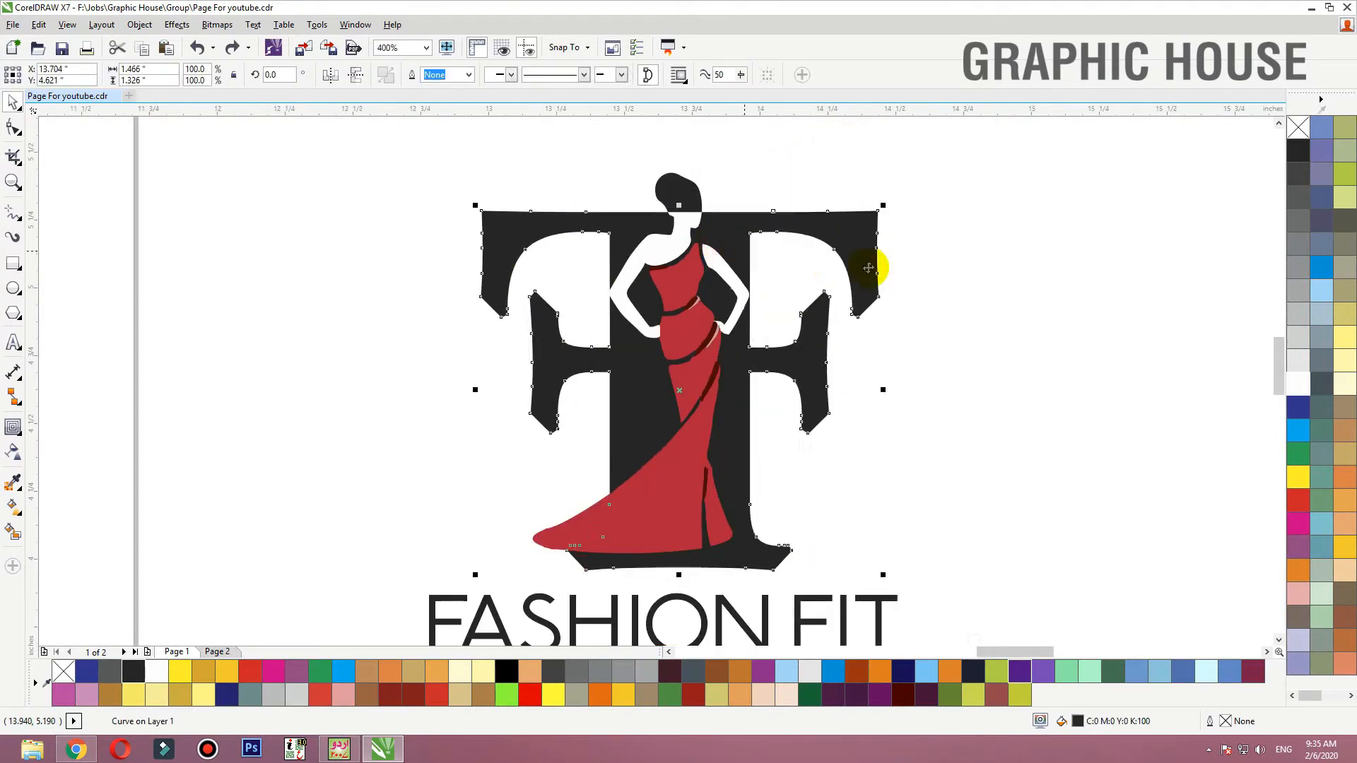
pyautogui.click(917, 268)
# Move the black head piece aside and fit the figure below the monogram's top edge, scaled to about 52.8%
pyautogui.moveTo(684, 488); pyautogui.dragTo(677, 511)
pyautogui.click(757, 189)
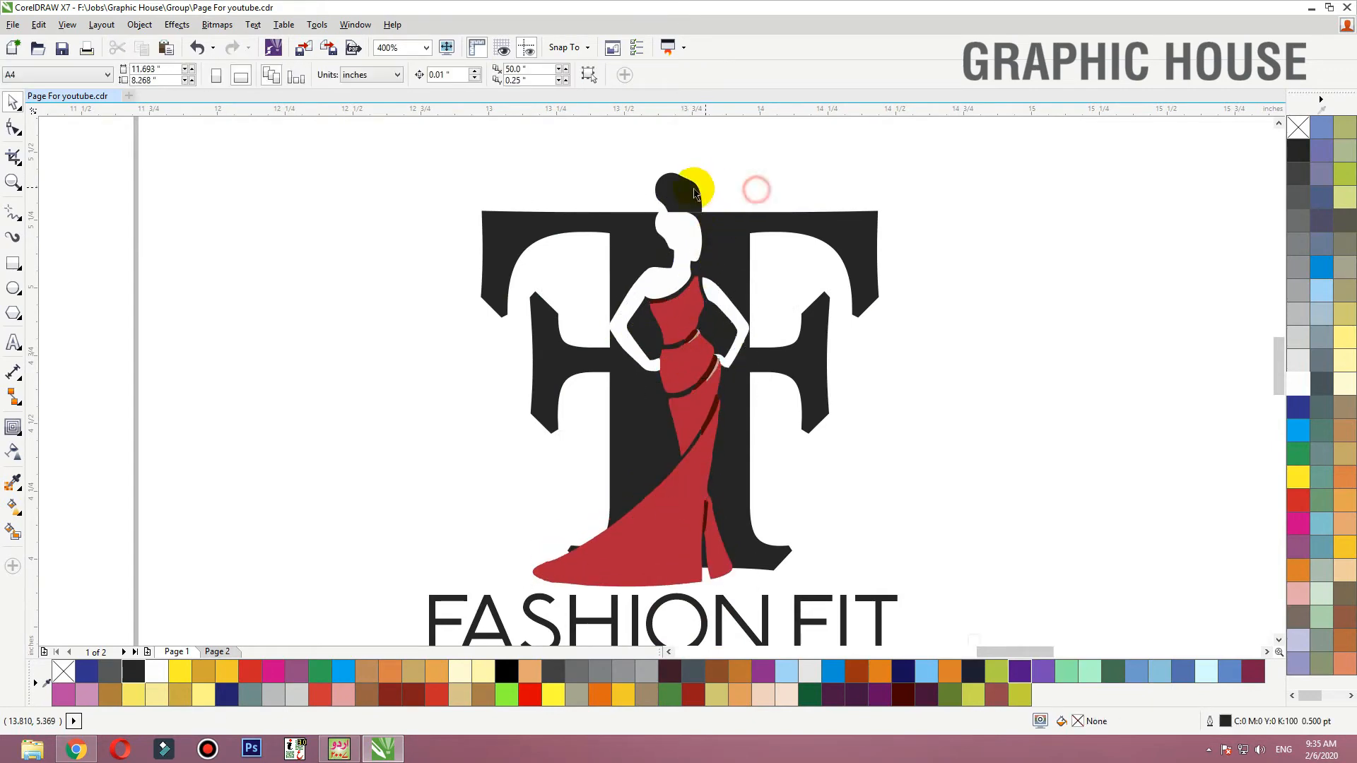
pyautogui.moveTo(689, 191); pyautogui.dragTo(1029, 191)
pyautogui.moveTo(670, 243); pyautogui.dragTo(673, 245)
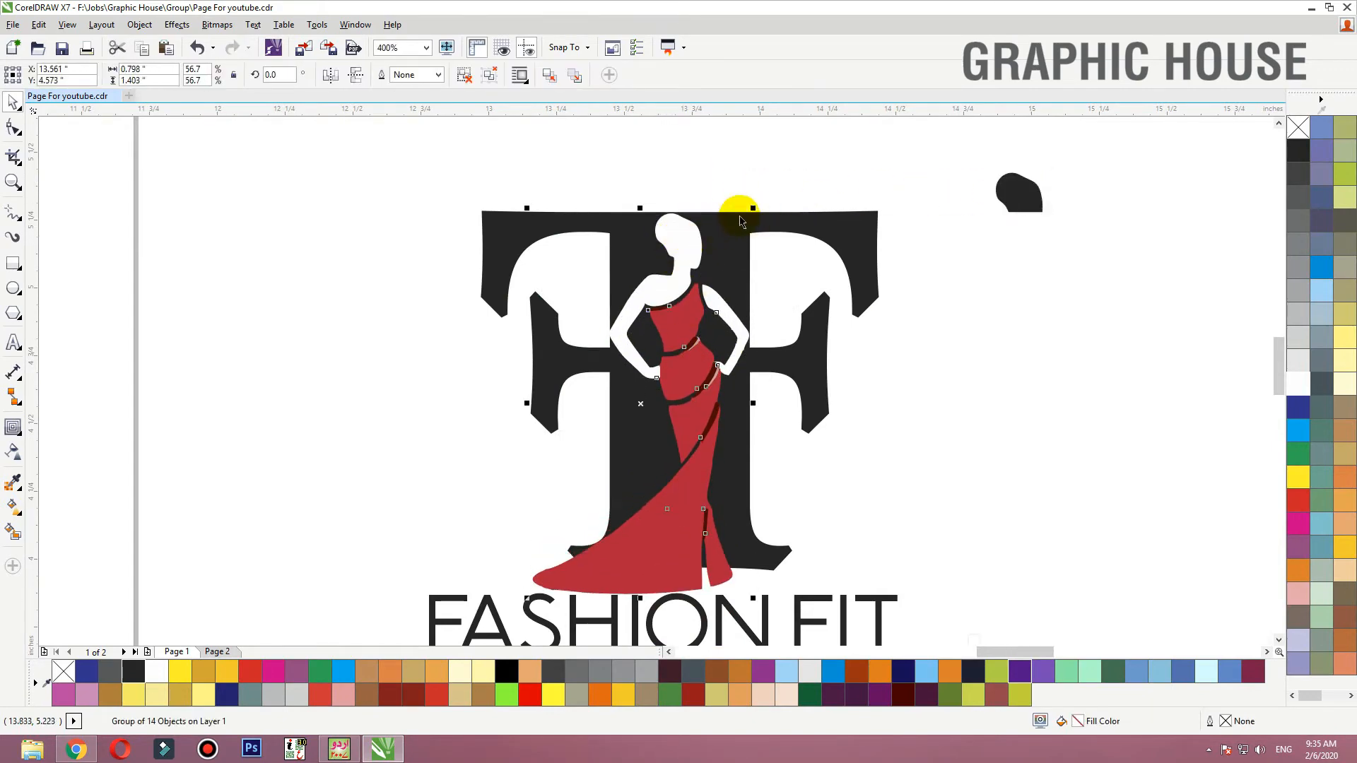
pyautogui.moveTo(749, 208); pyautogui.dragTo(676, 252)
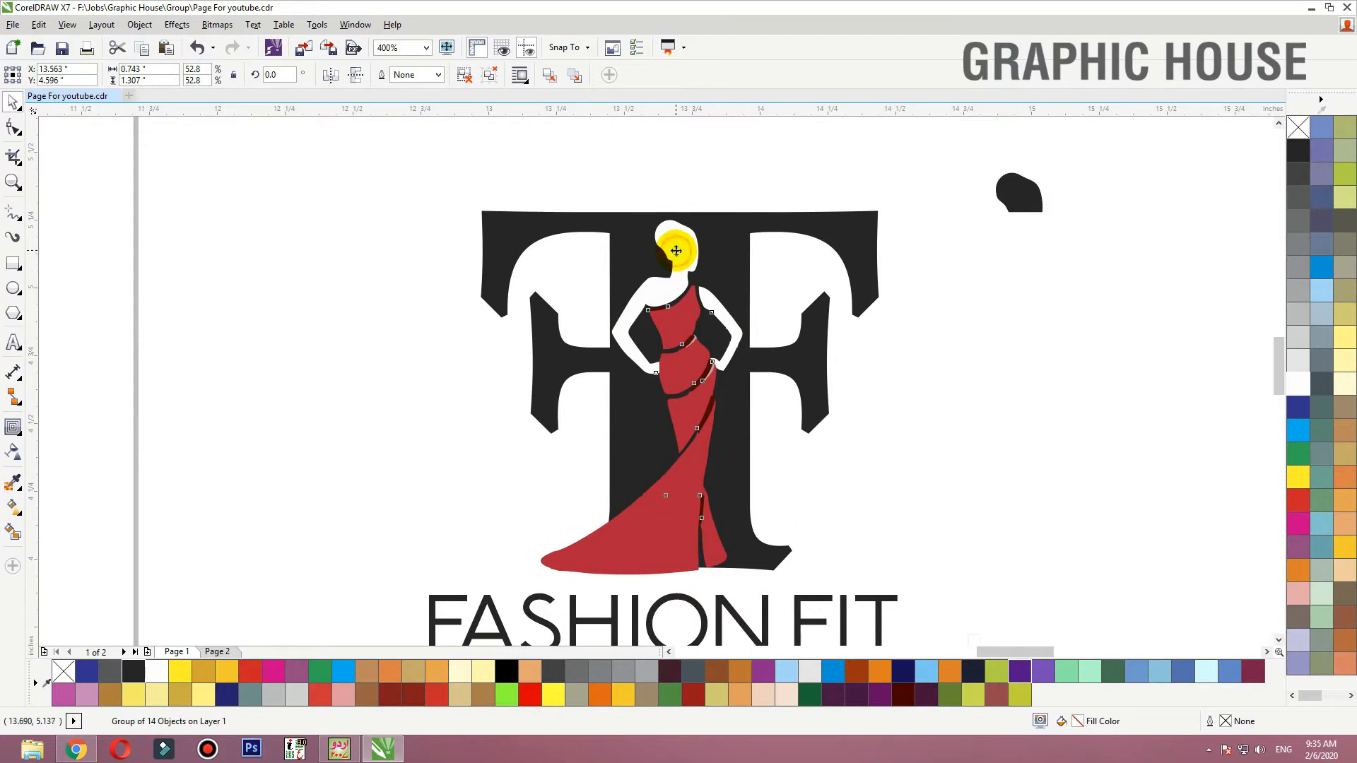
pyautogui.keyDown('shift'); pyautogui.click(761, 213); pyautogui.keyUp('shift')
pyautogui.click(893, 162)
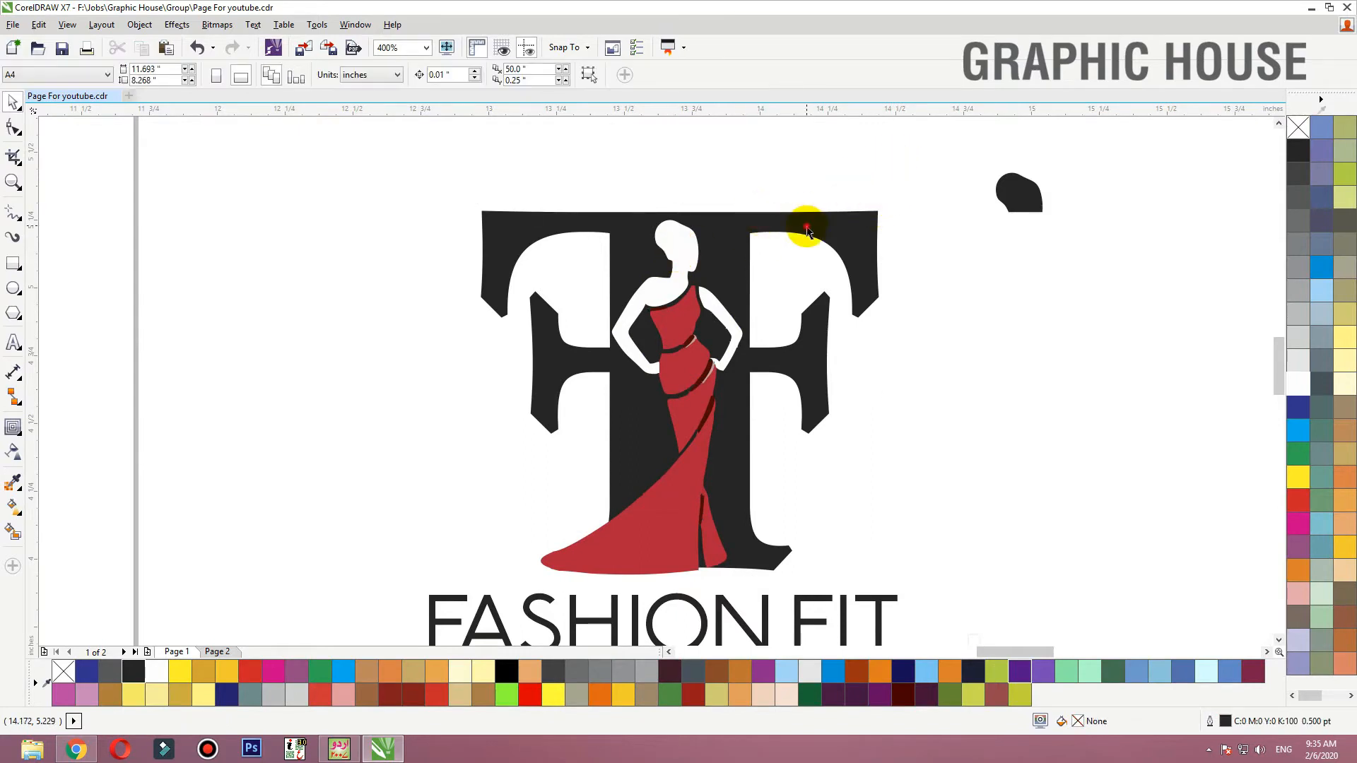
# Narrow the monogram's stem by selecting the nodes of its right half and nudging them one increment to the left
pyautogui.doubleClick(806, 224)
pyautogui.moveTo(920, 178); pyautogui.dragTo(727, 599)
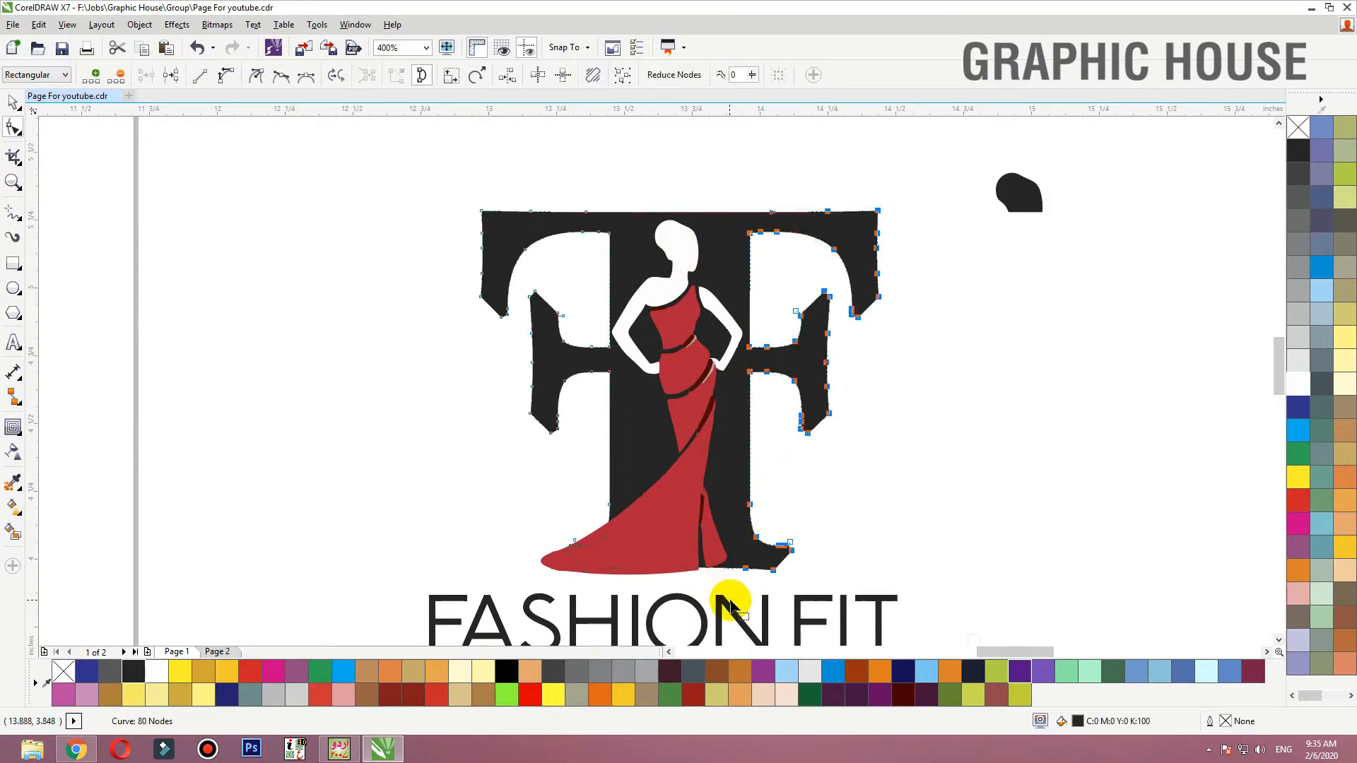
pyautogui.press('Left')
pyautogui.moveTo(662, 144); pyautogui.dragTo(457, 630)
pyautogui.press('space')
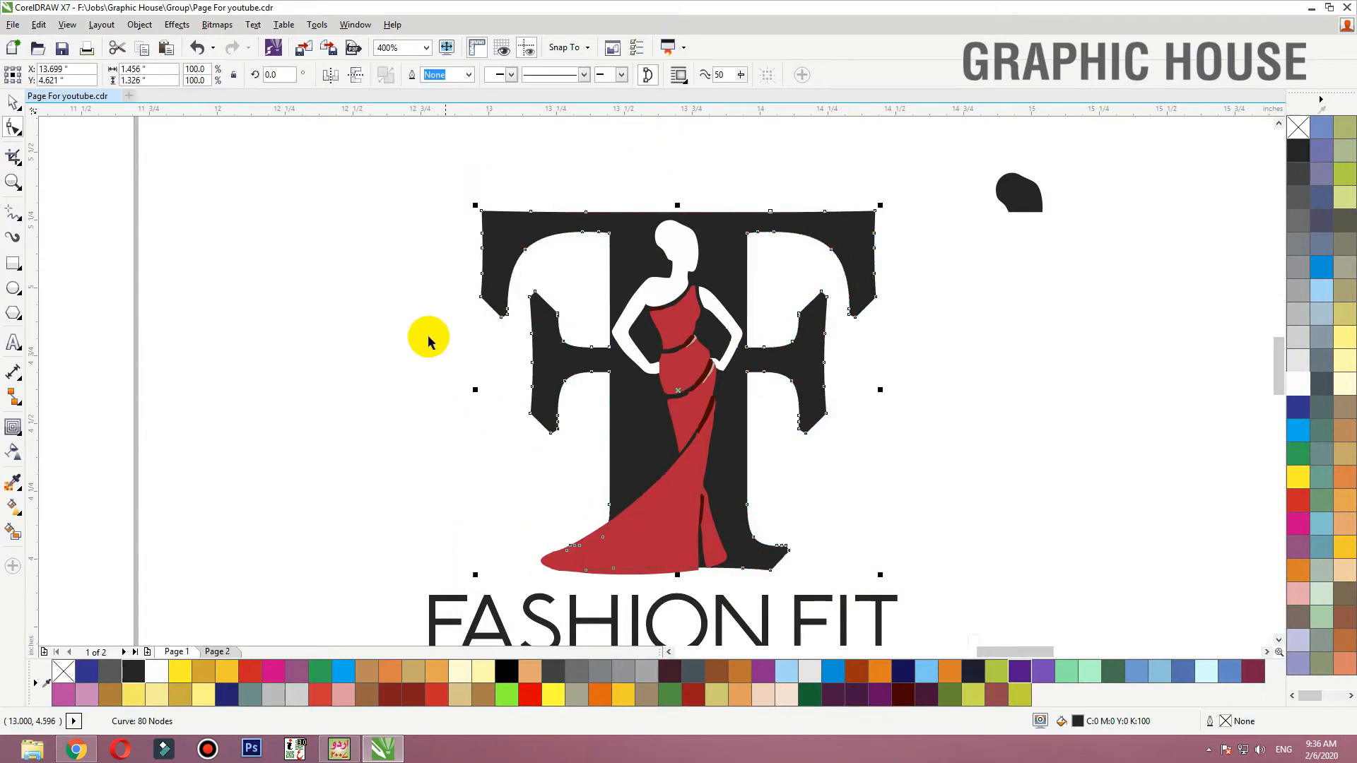
pyautogui.click(410, 325)
pyautogui.scroll(-1, 732, 318)
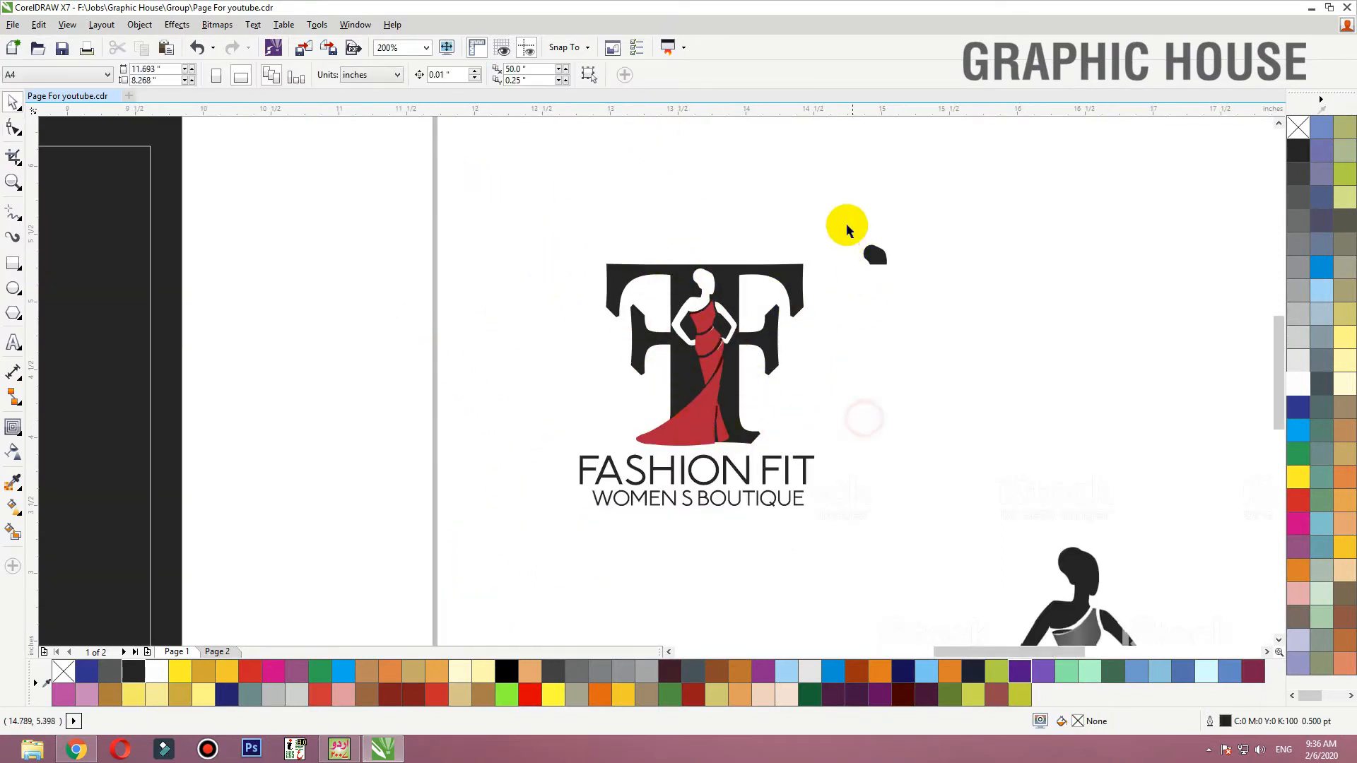
# Delete the leftover black head piece beside the logo and the reference figure with its "Fashion" lettering
pyautogui.moveTo(845, 218); pyautogui.dragTo(952, 328)
pyautogui.press('Delete')
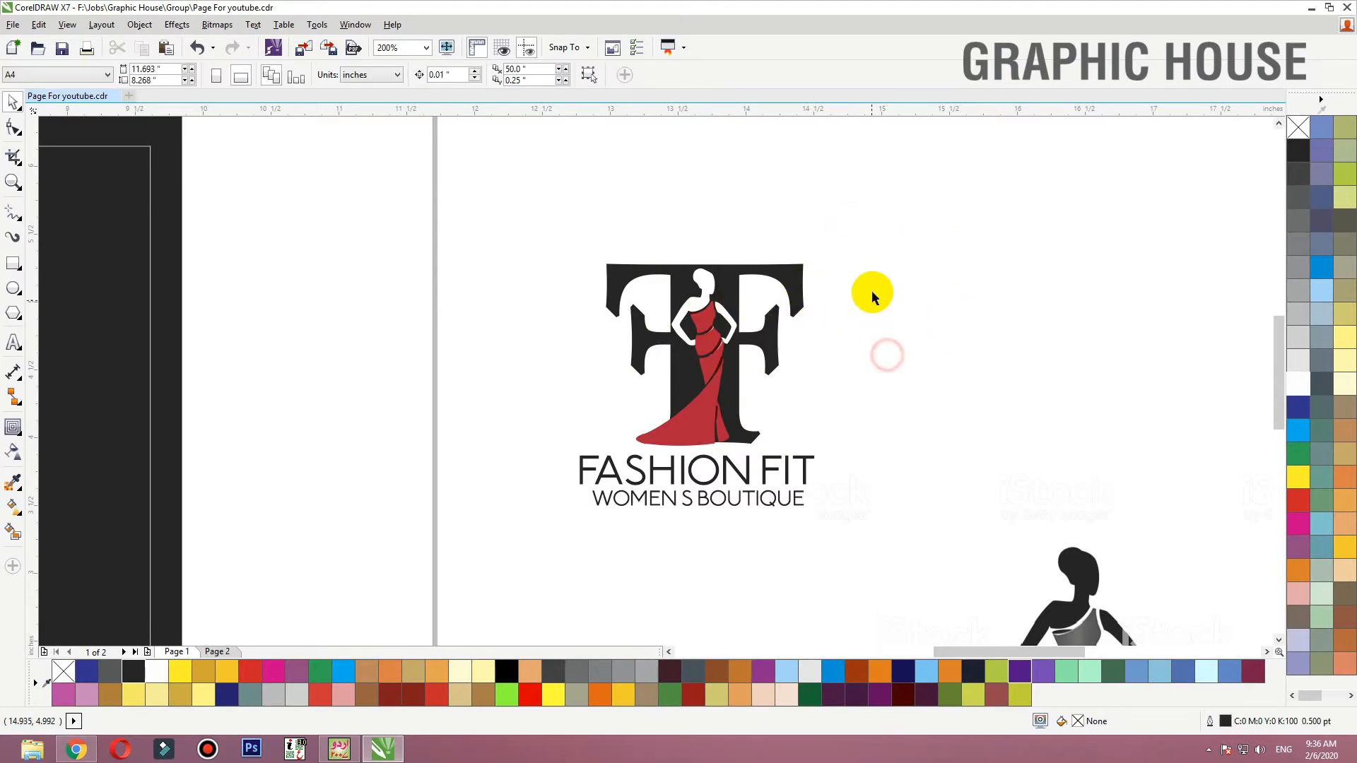
pyautogui.scroll(-2, 884, 332)
pyautogui.scroll(-1, 1015, 460)
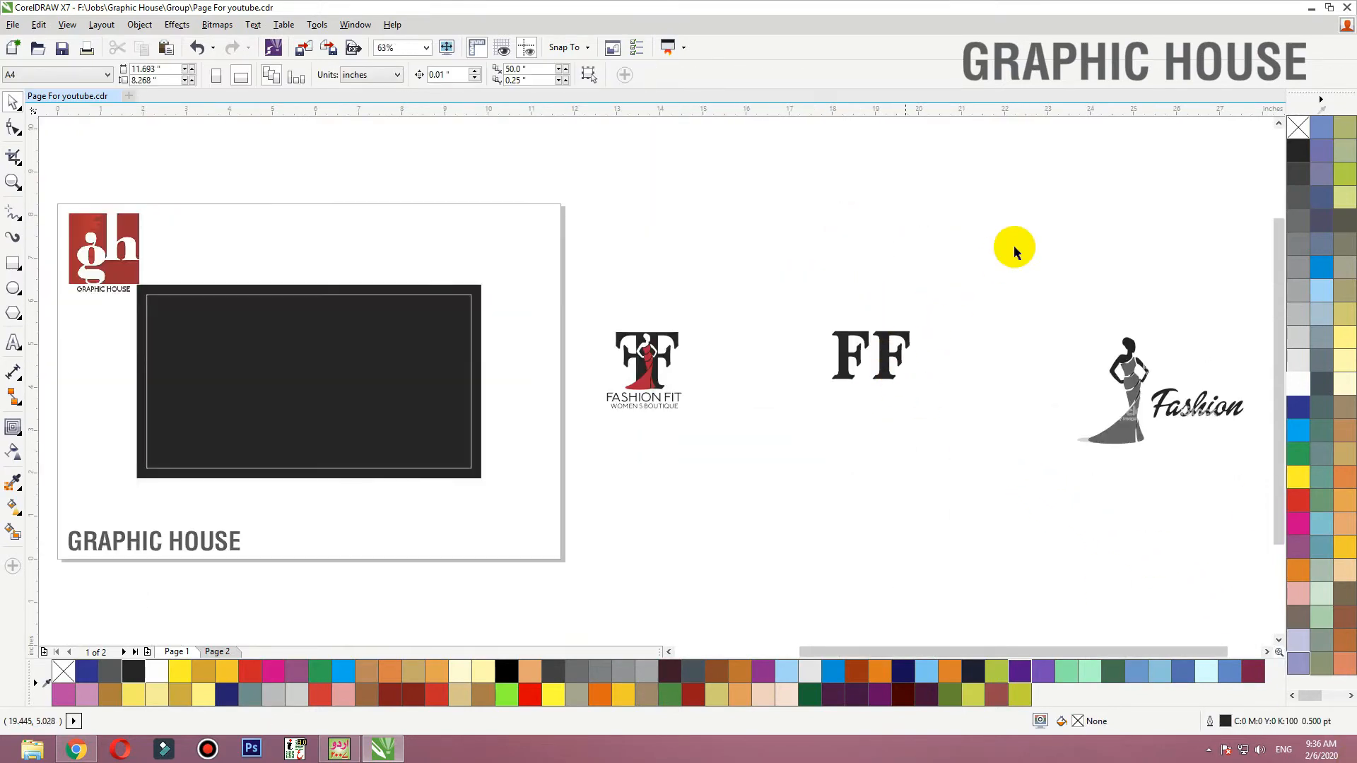
pyautogui.moveTo(1014, 247); pyautogui.dragTo(1300, 540)
pyautogui.press('Delete')
# Group the monogram, figure and both text lines of the finished logo into one object
pyautogui.moveTo(698, 297); pyautogui.dragTo(543, 454)
pyautogui.hotkey('shift', 'F2')
pyautogui.press('F3')
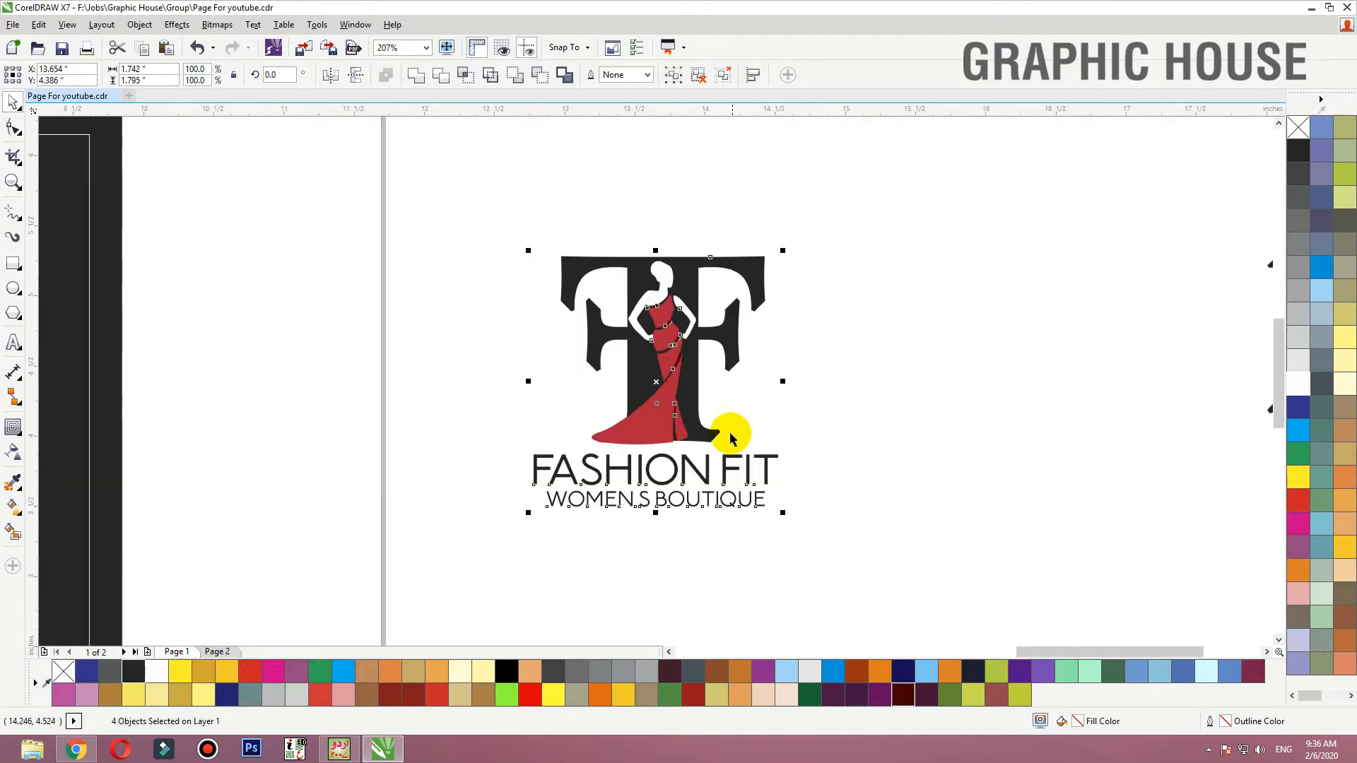
pyautogui.hotkey('ctrl', 'g')
pyautogui.press('F4')
pyautogui.moveTo(860, 362); pyautogui.dragTo(415, 390)
pyautogui.keyDown('shift'); pyautogui.click(502, 363); pyautogui.keyUp('shift')
pyautogui.click(921, 361)
pyautogui.hotkey('ctrl', 'z')
pyautogui.click(858, 267)
# Move the grouped logo onto the dark card rectangle and centre it there horizontally and vertically
pyautogui.moveTo(884, 356); pyautogui.dragTo(412, 376)
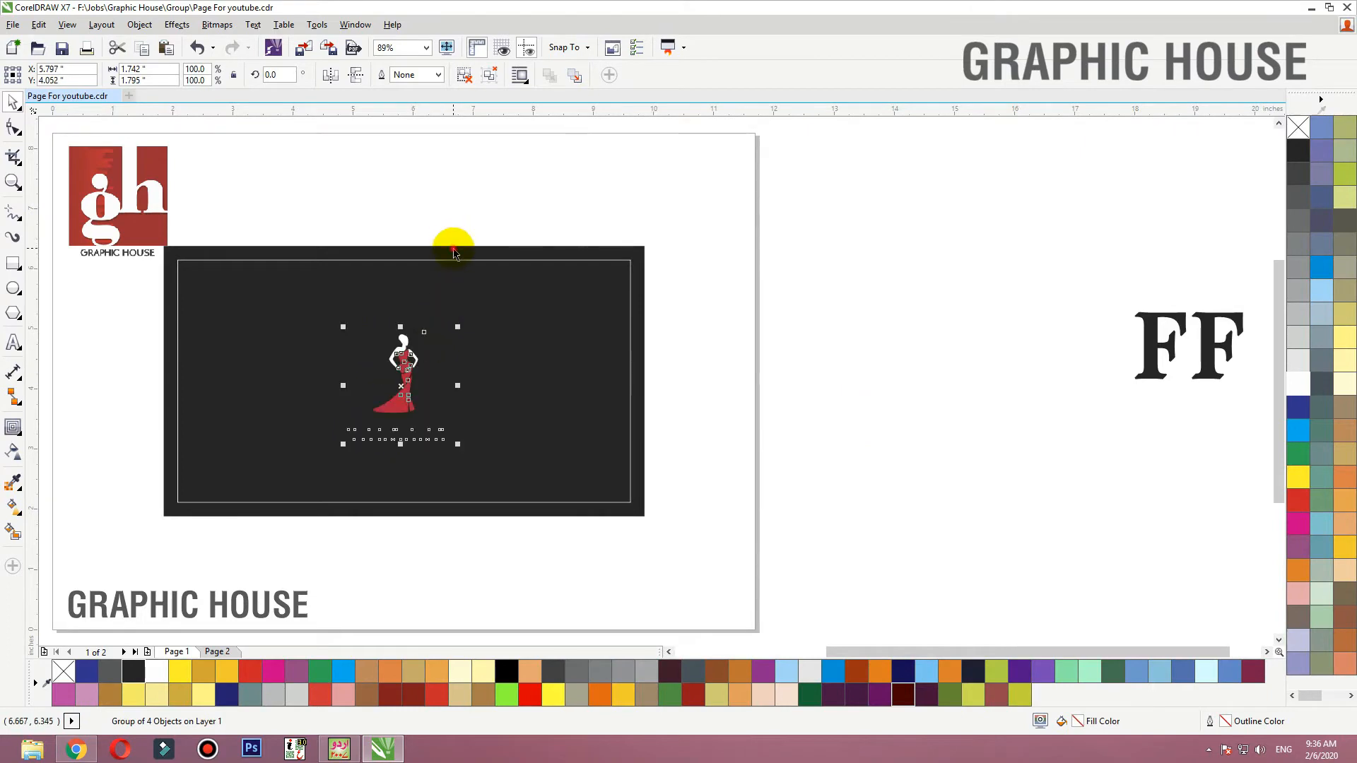
pyautogui.keyDown('shift'); pyautogui.click(453, 248); pyautogui.keyUp('shift')
pyautogui.press('c')
pyautogui.press('e')
pyautogui.click(489, 228)
# Draw a vertical band about 2.1 inches wide over the full 4.5-inch height of the dark card and fill it white
pyautogui.click(481, 250)
pyautogui.hotkey('shift', 'F2')
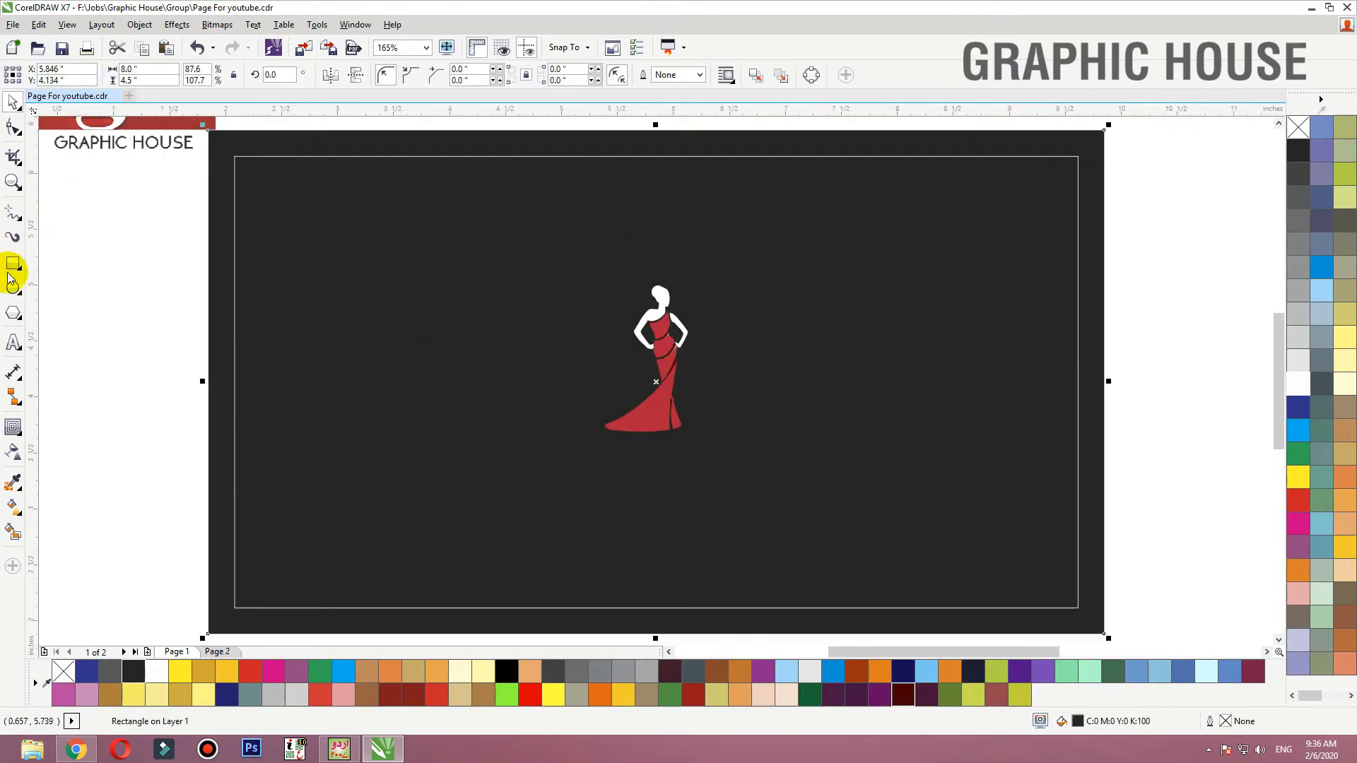
pyautogui.click(12, 268)
pyautogui.moveTo(558, 130)
pyautogui.mouseDown()
pyautogui.moveTo(653, 251)
pyautogui.moveTo(774, 633)
pyautogui.moveTo(793, 634)
pyautogui.mouseUp()
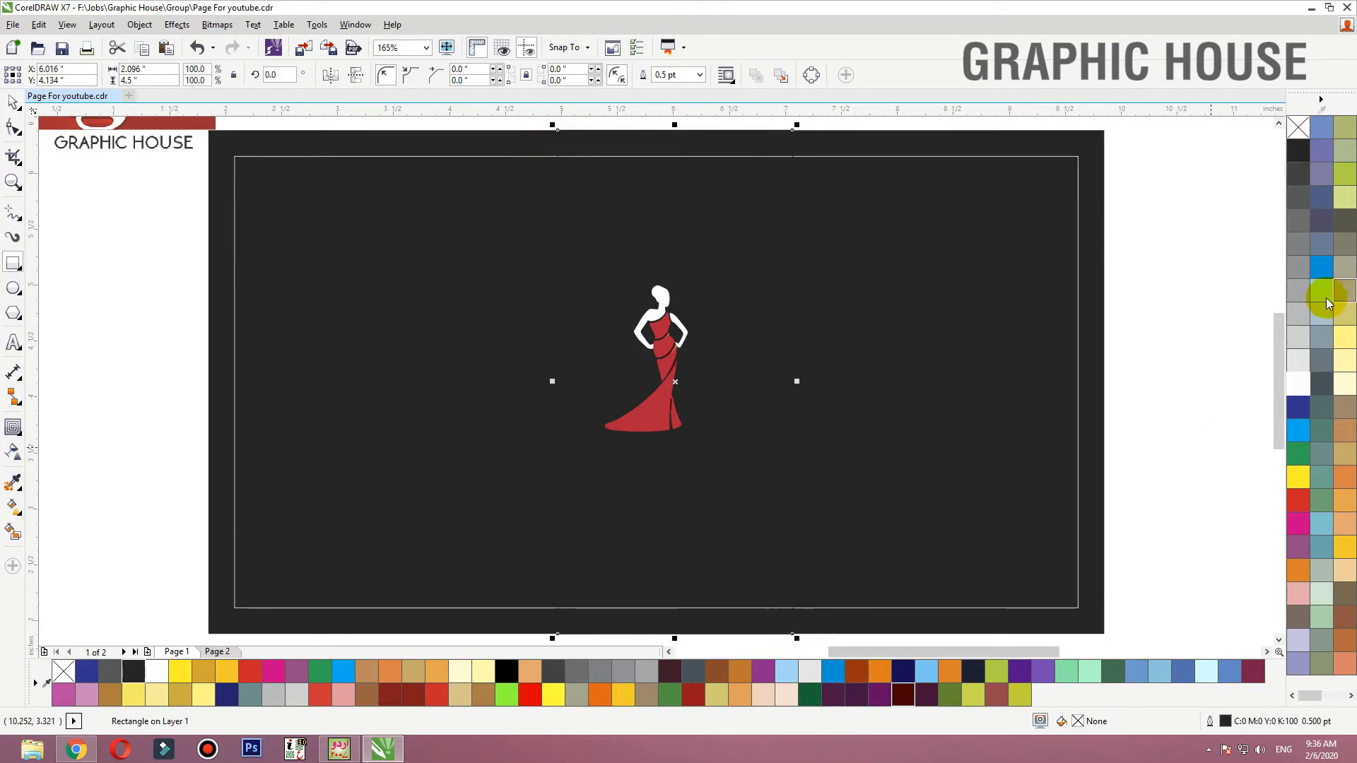
pyautogui.click(1298, 381)
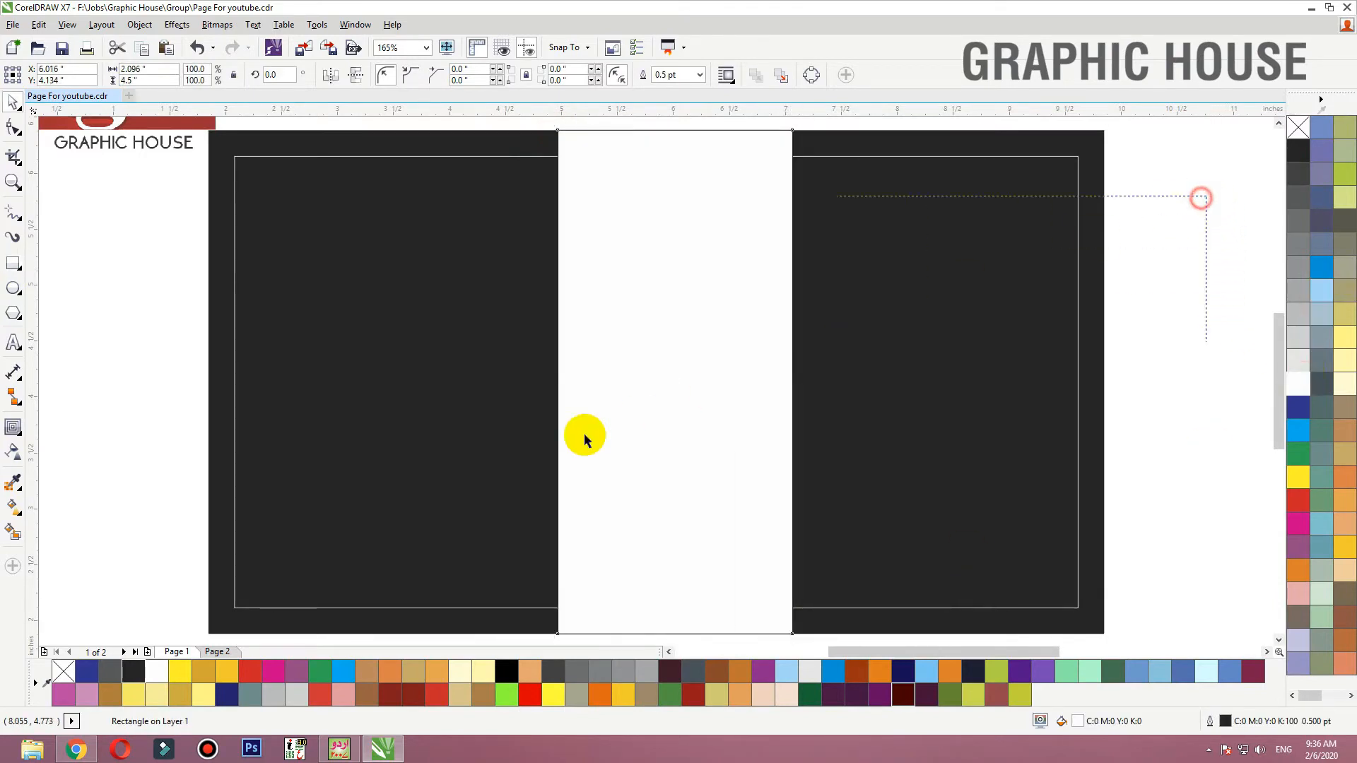
# Bring the logo group to the front and centre it horizontally on the white band
pyautogui.moveTo(421, 549); pyautogui.dragTo(431, 549)
pyautogui.hotkey('shift', 'pageup')
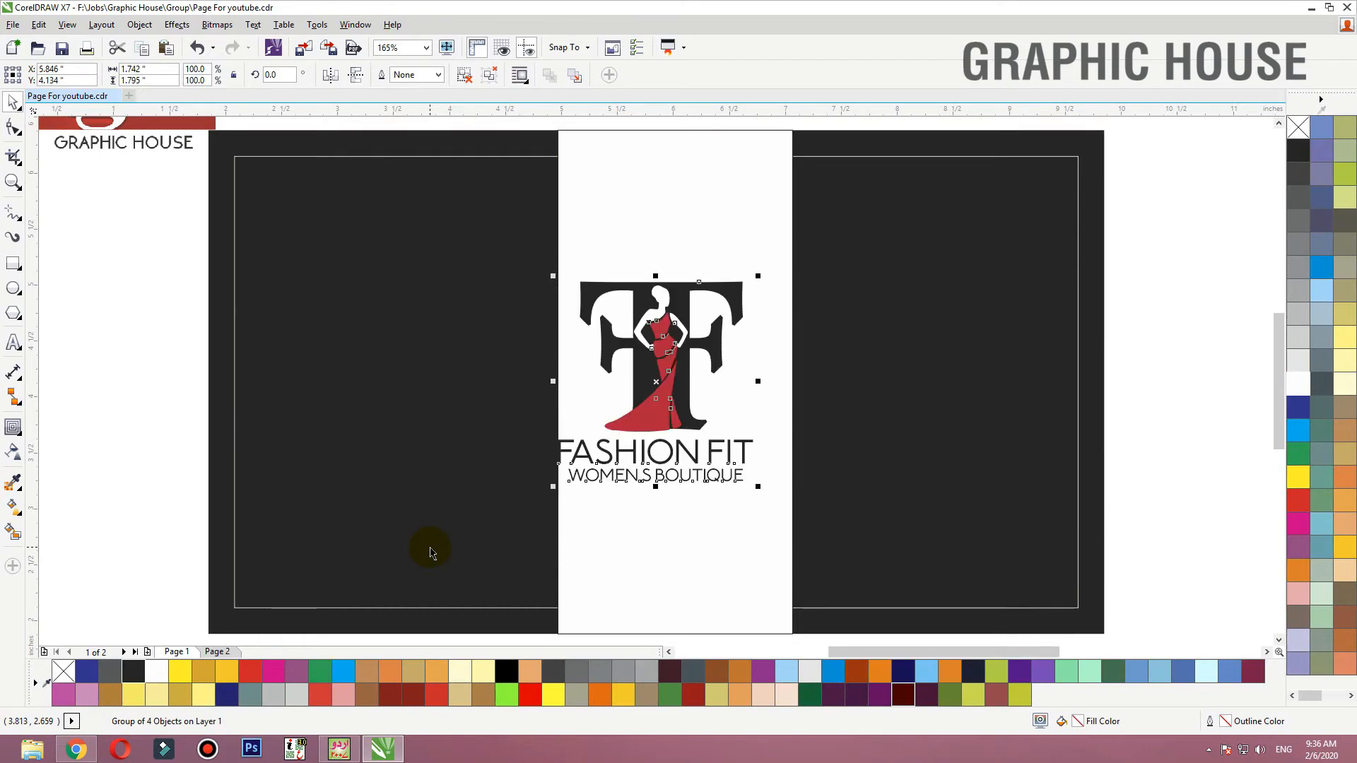
pyautogui.keyDown('shift'); pyautogui.click(744, 188); pyautogui.keyUp('shift')
pyautogui.press('c')
pyautogui.click(1184, 206)
# Widen the white band symmetrically to about 2.74 inches and remove its outline
pyautogui.click(695, 207)
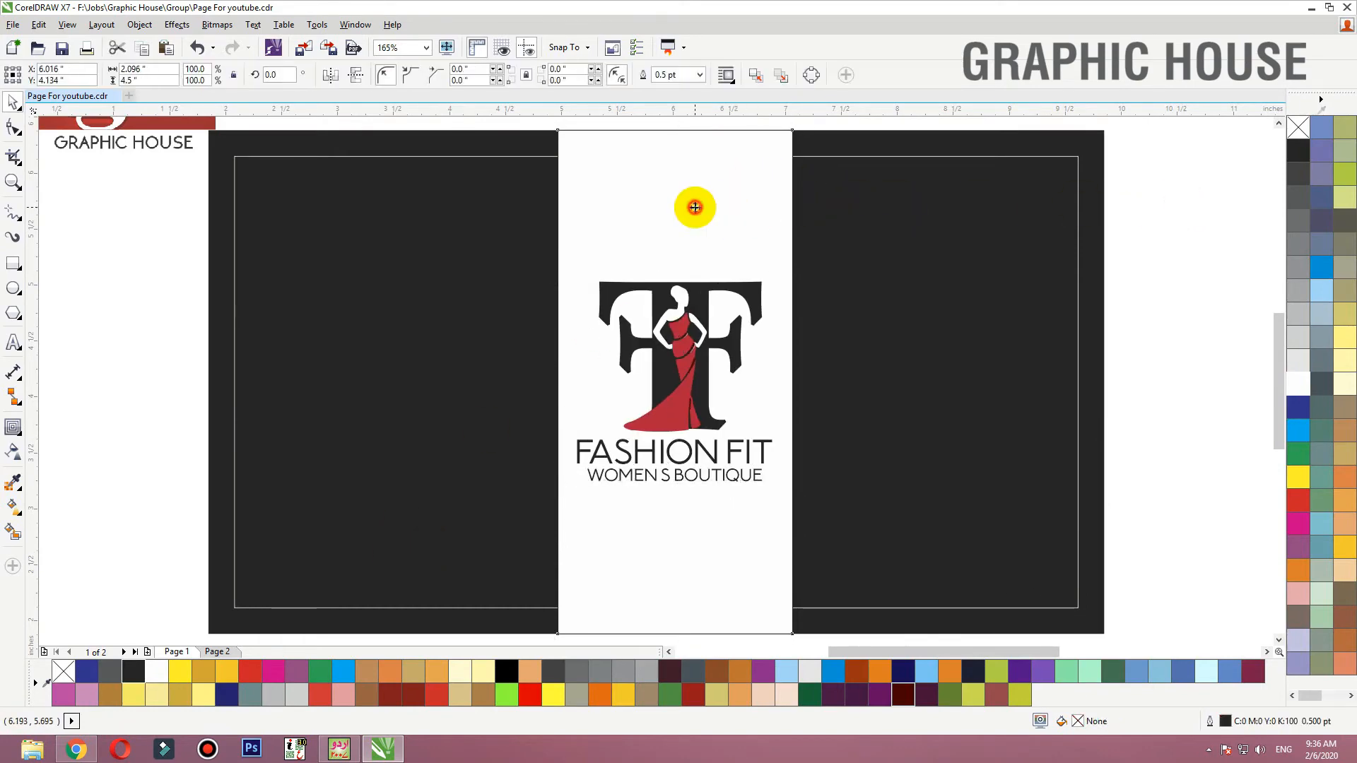
pyautogui.moveTo(801, 381); pyautogui.dragTo(832, 381)
pyautogui.rightClick(1304, 133)
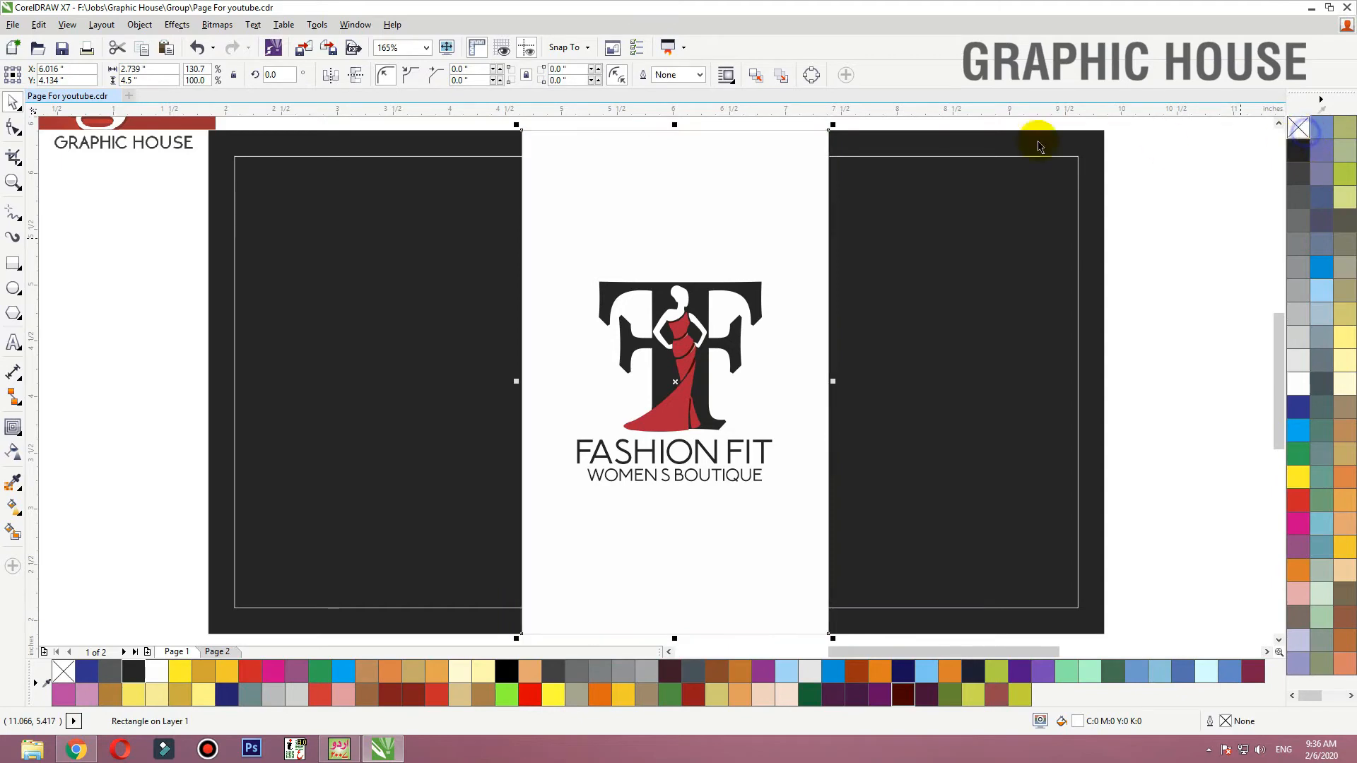
pyautogui.click(754, 286)
pyautogui.moveTo(796, 241); pyautogui.dragTo(792, 227)
pyautogui.keyDown('shift'); pyautogui.click(784, 222); pyautogui.keyUp('shift')
pyautogui.click(1174, 215)
pyautogui.press('F4')
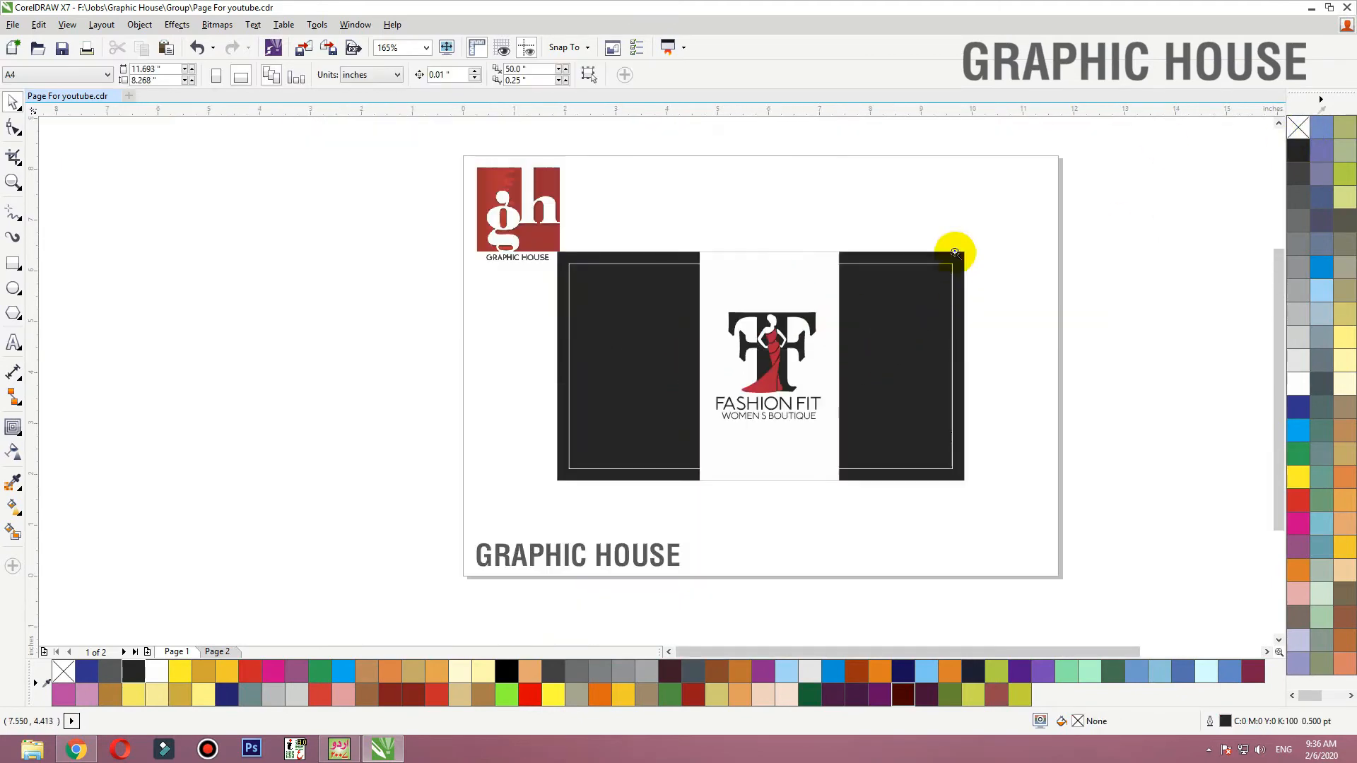
# Centre the white band horizontally on the dark card, and centre the logo group horizontally on the band
pyautogui.press('F2')
pyautogui.moveTo(1018, 201); pyautogui.dragTo(439, 517)
pyautogui.click(743, 232)
pyautogui.keyDown('shift'); pyautogui.click(884, 215); pyautogui.keyUp('shift')
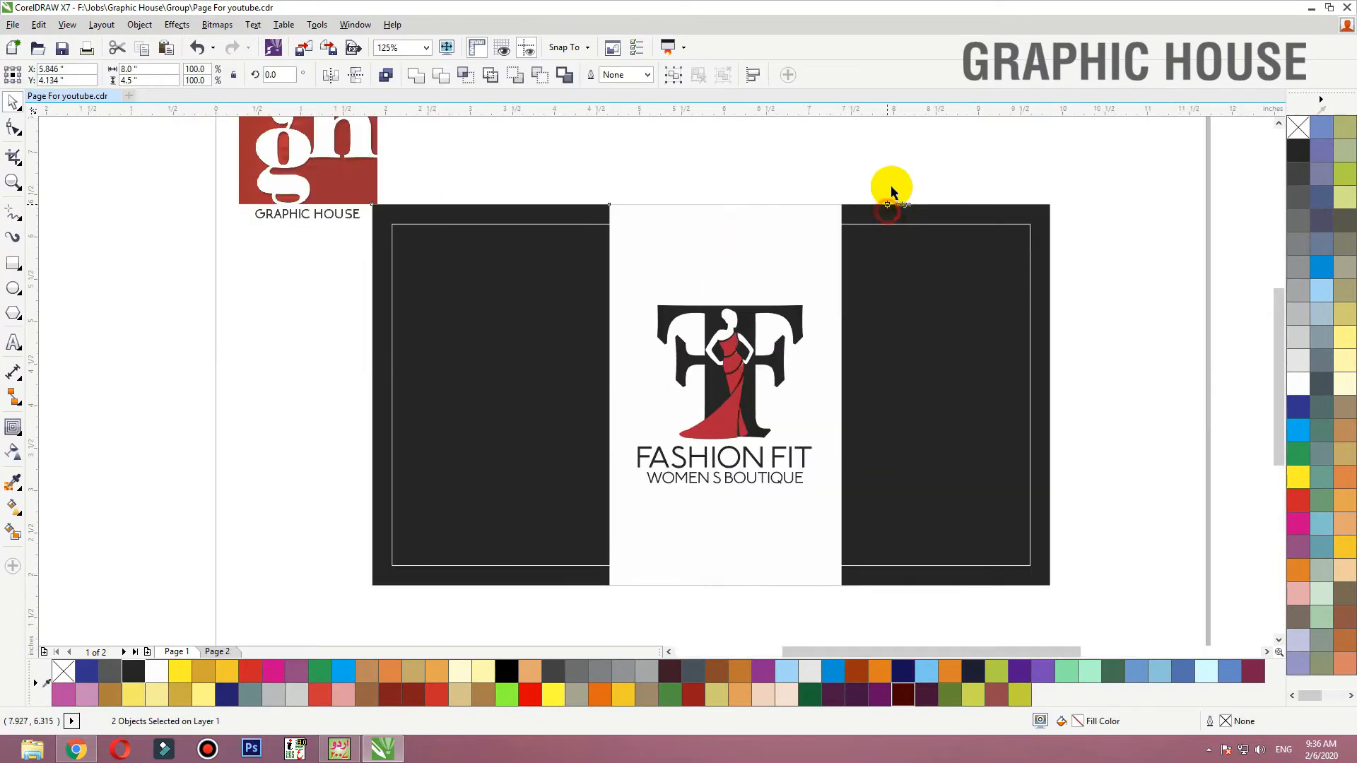
pyautogui.press('c')
pyautogui.click(784, 302)
pyautogui.keyDown('shift'); pyautogui.click(790, 263); pyautogui.keyUp('shift')
pyautogui.press('c')
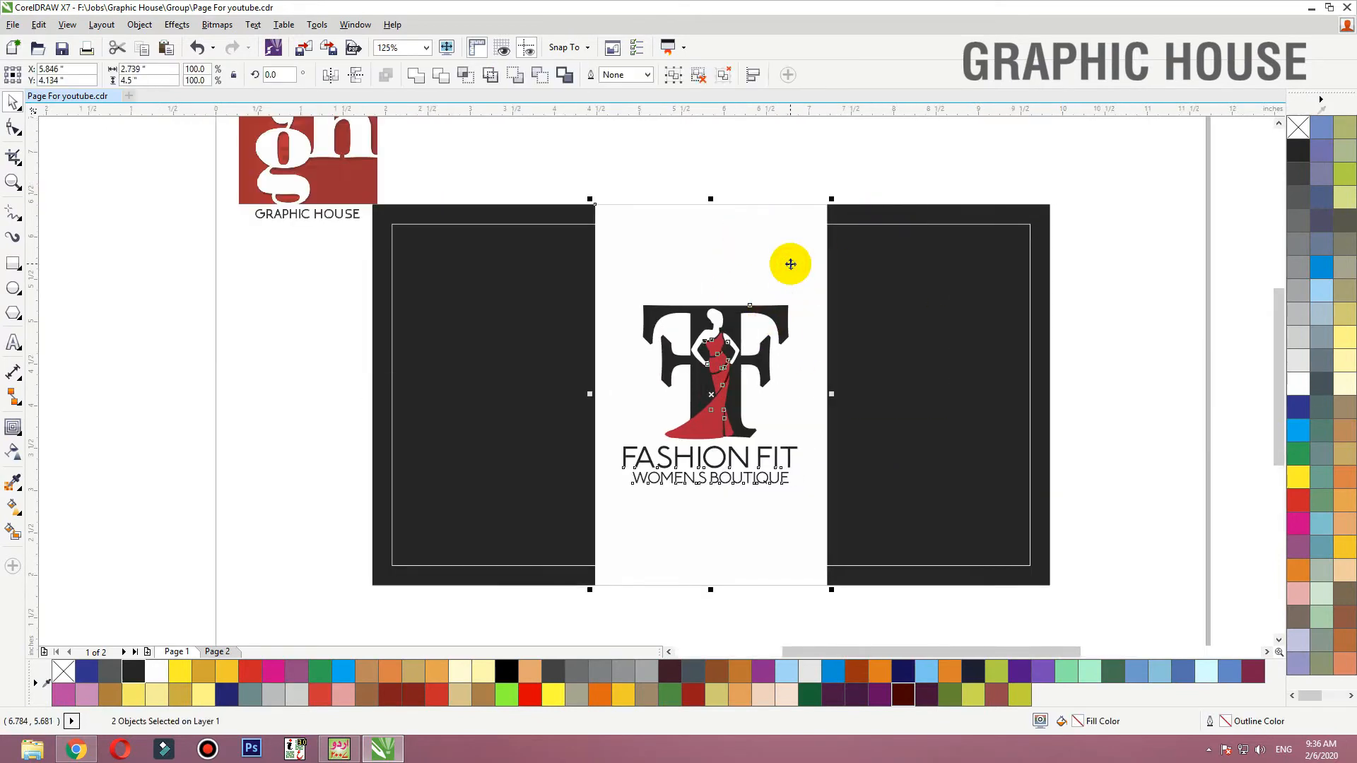
pyautogui.click(858, 186)
# Move the white band sideways off the card's centre, fill it light yellow-green, and centre it horizontally on the dark card
pyautogui.click(813, 219)
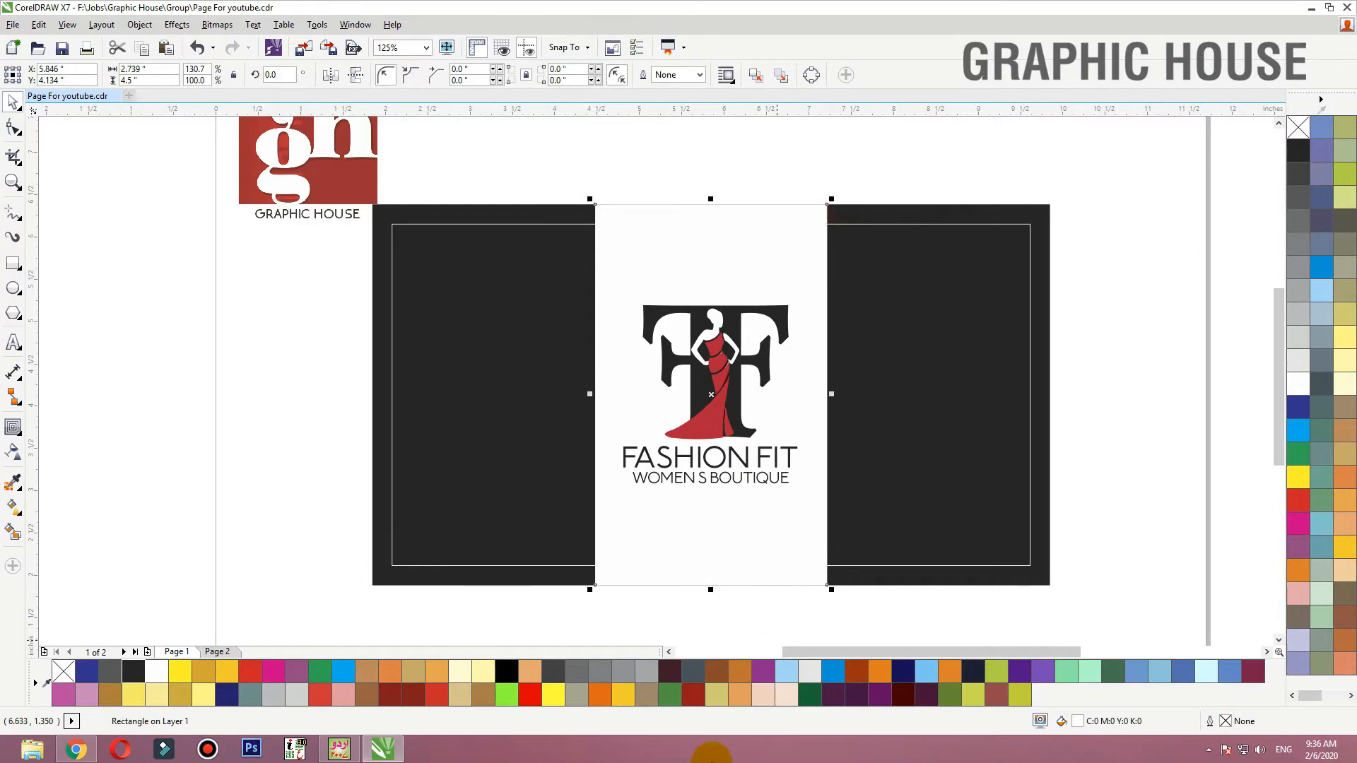
pyautogui.moveTo(751, 210); pyautogui.dragTo(1054, 203)
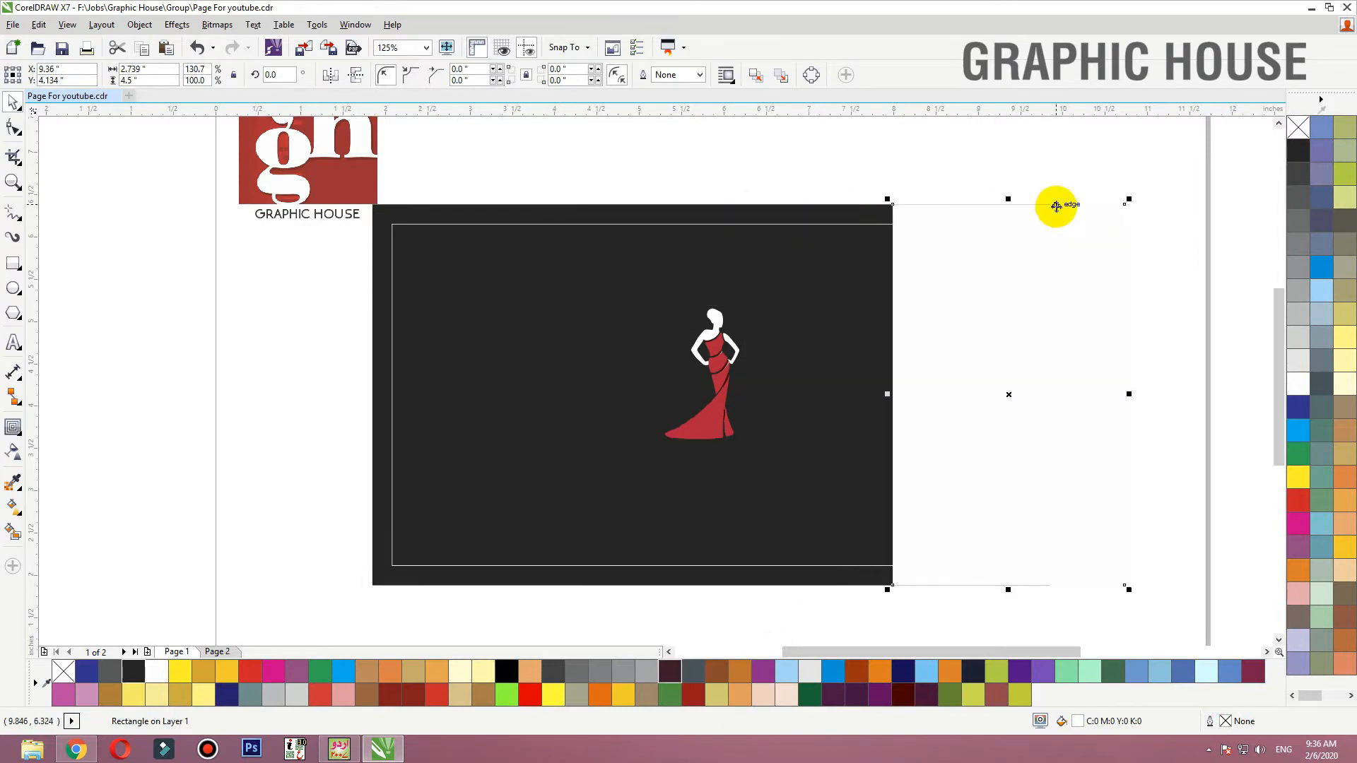
pyautogui.click(1344, 218)
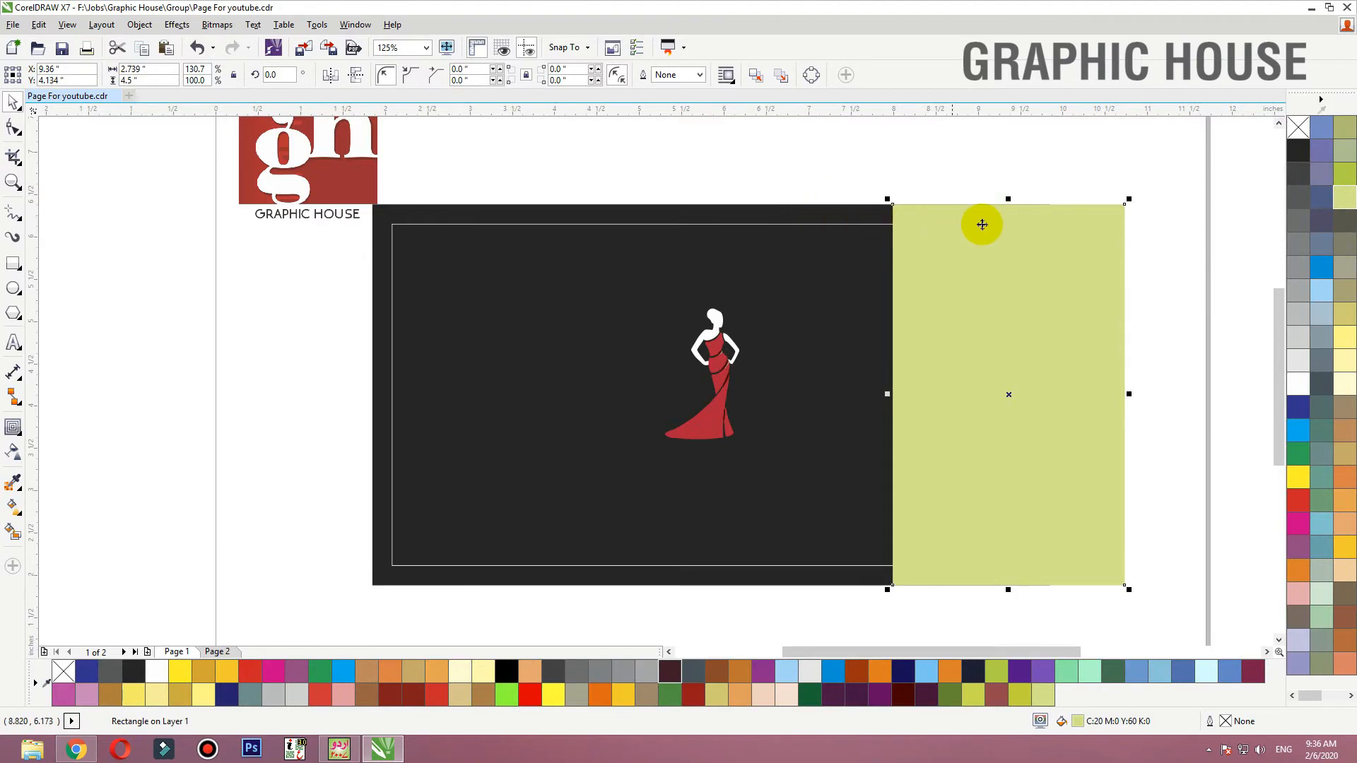
pyautogui.keyDown('shift'); pyautogui.click(693, 212); pyautogui.keyUp('shift')
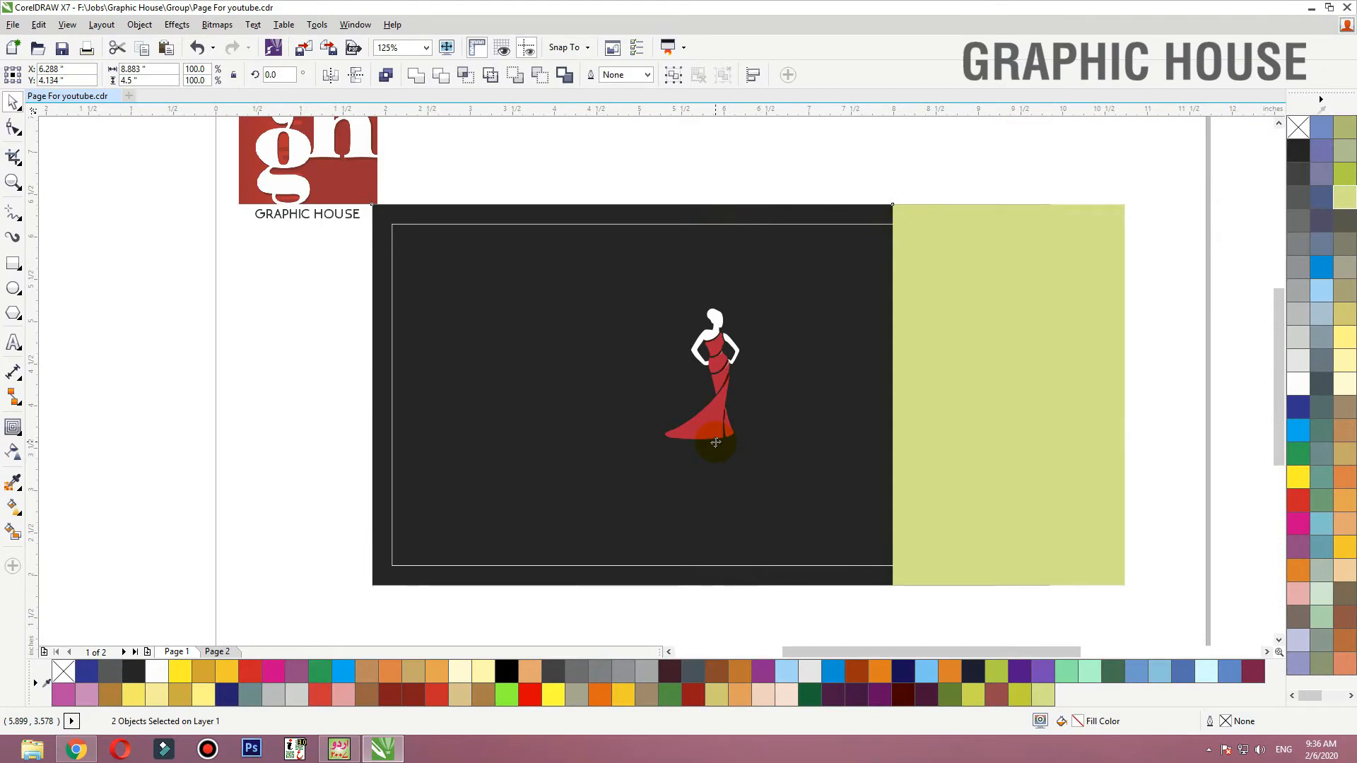
pyautogui.press('c')
pyautogui.scroll(-2, 763, 192)
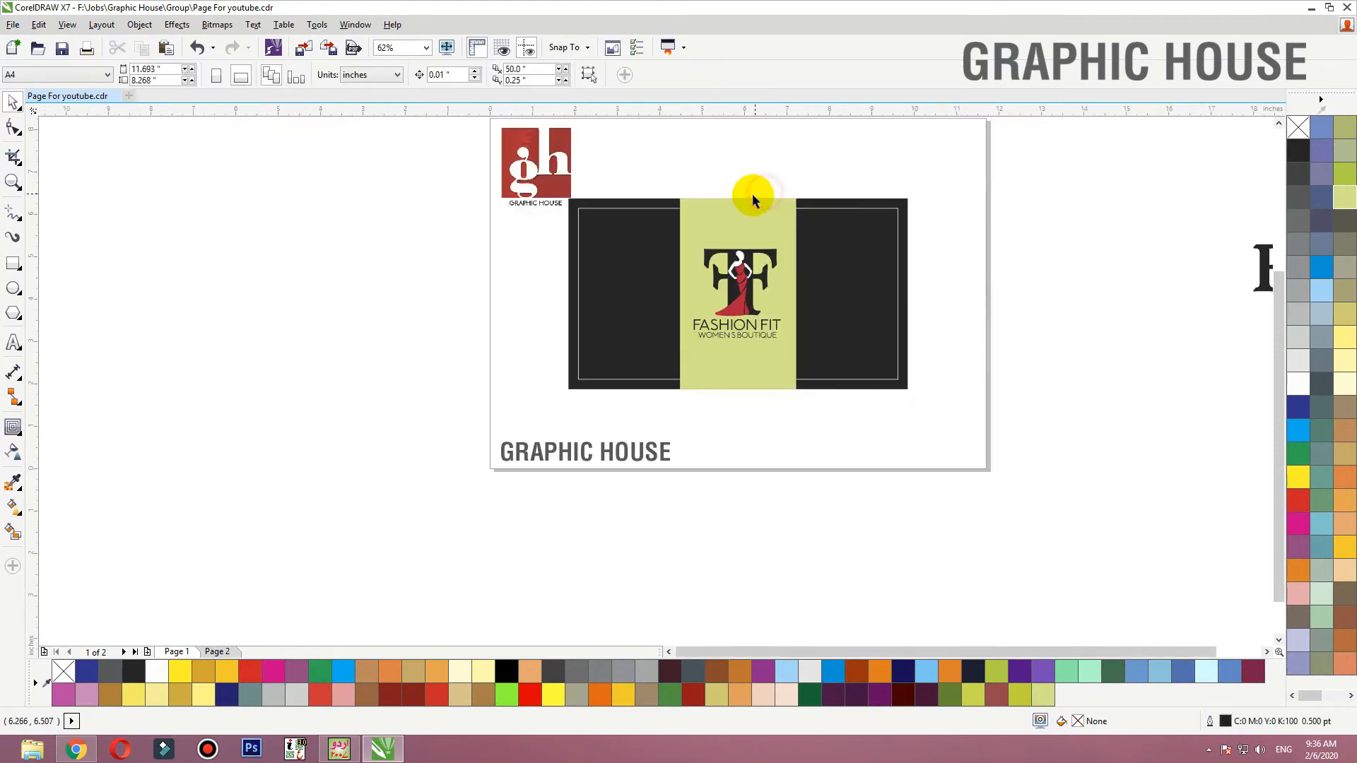
# Move the green band outside the page, and centre it both horizontally and vertically on the dark card
pyautogui.moveTo(766, 209); pyautogui.dragTo(1126, 362)
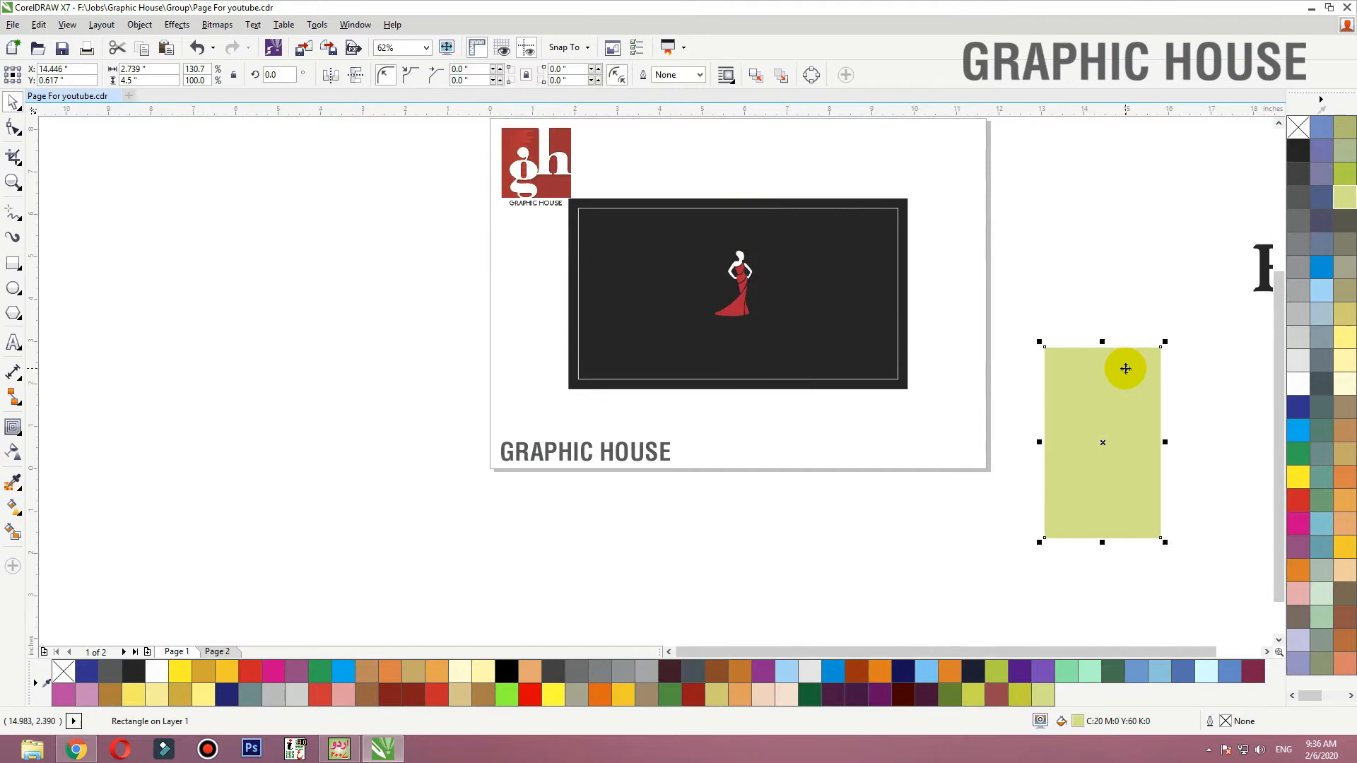
pyautogui.keyDown('shift'); pyautogui.click(905, 205); pyautogui.keyUp('shift')
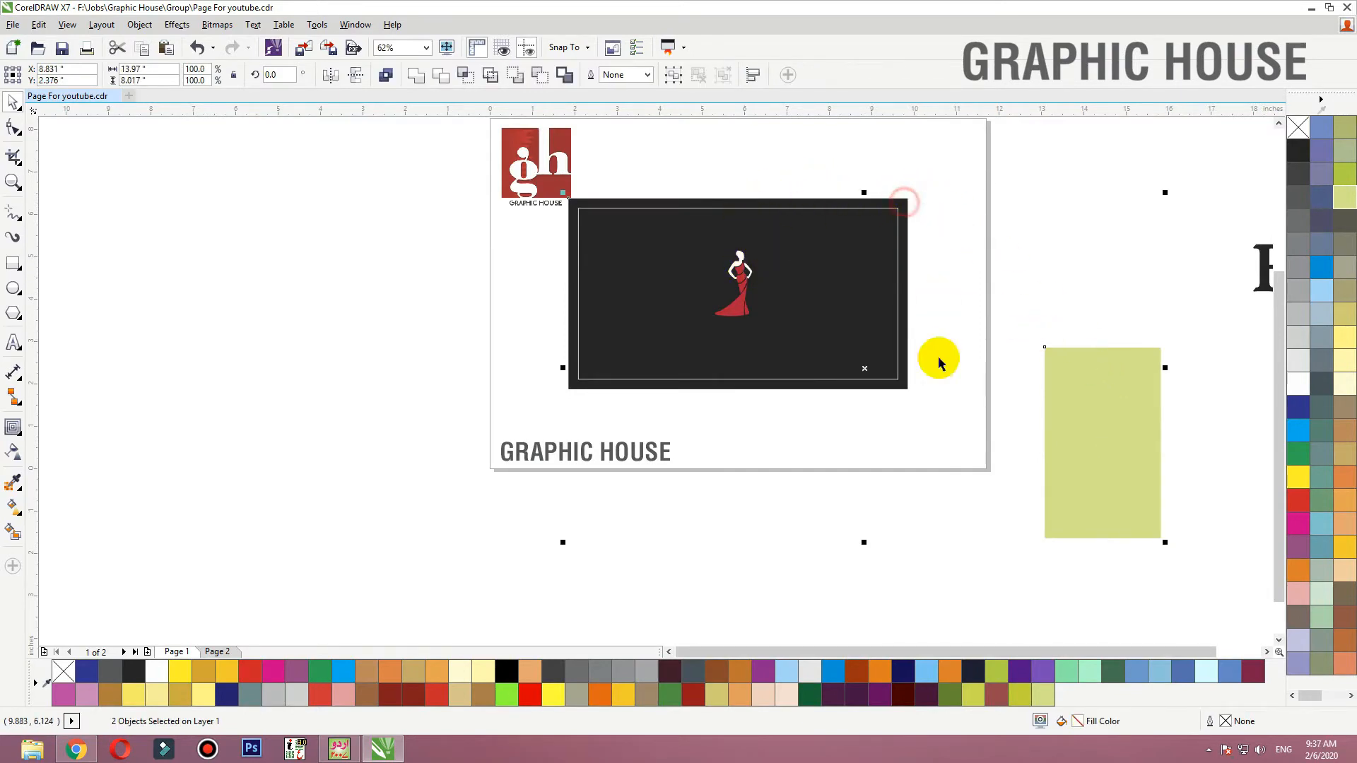
pyautogui.press('c')
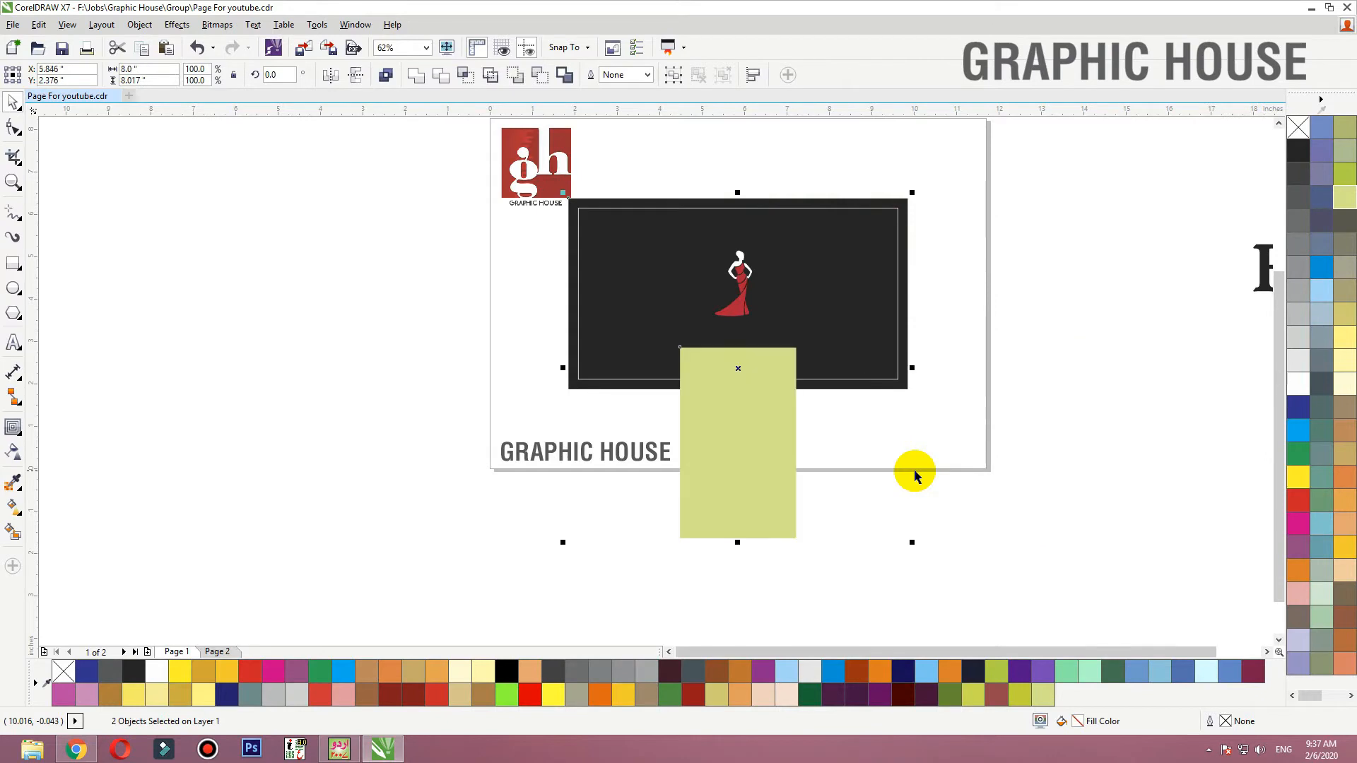
pyautogui.press('e')
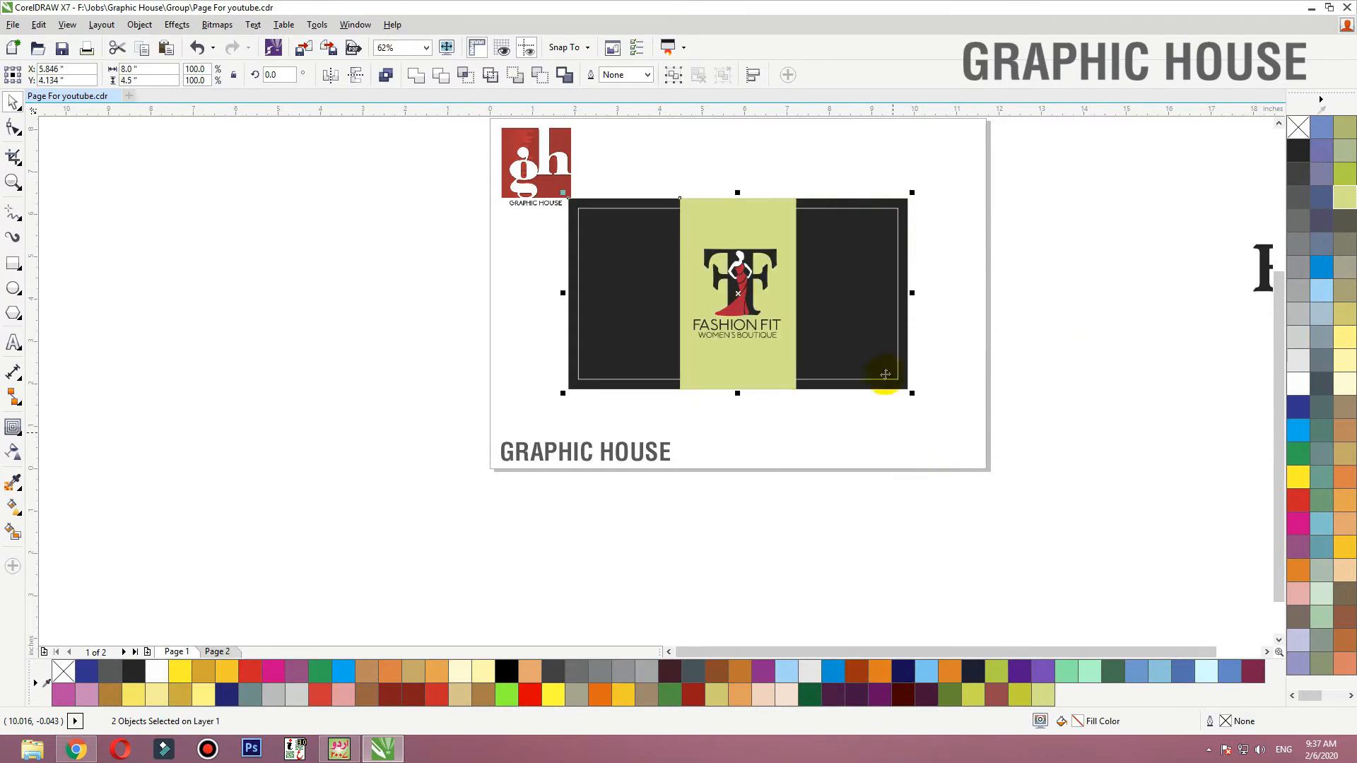
# Fill the card's central band with white and undo the accidental shift of the logo group
pyautogui.hotkey('shift', 'F2')
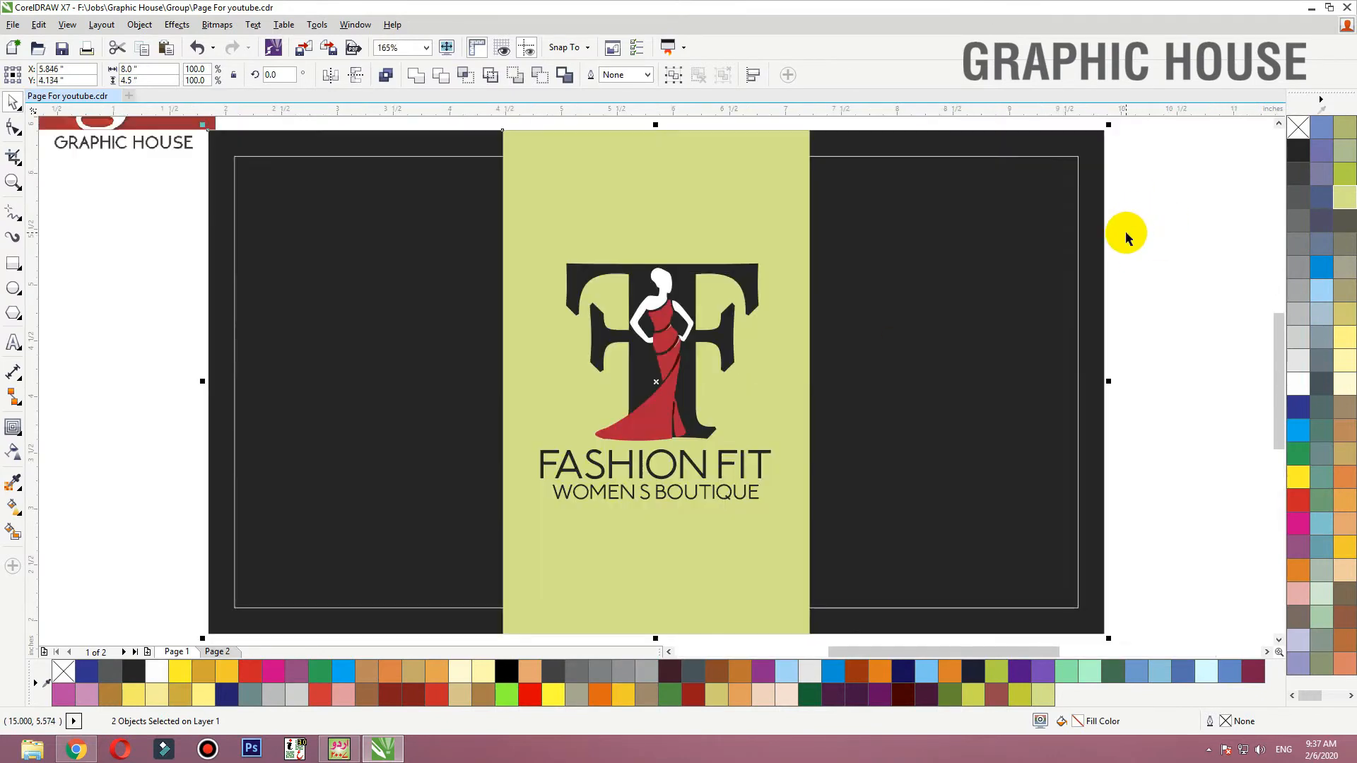
pyautogui.click(1167, 247)
pyautogui.click(690, 198)
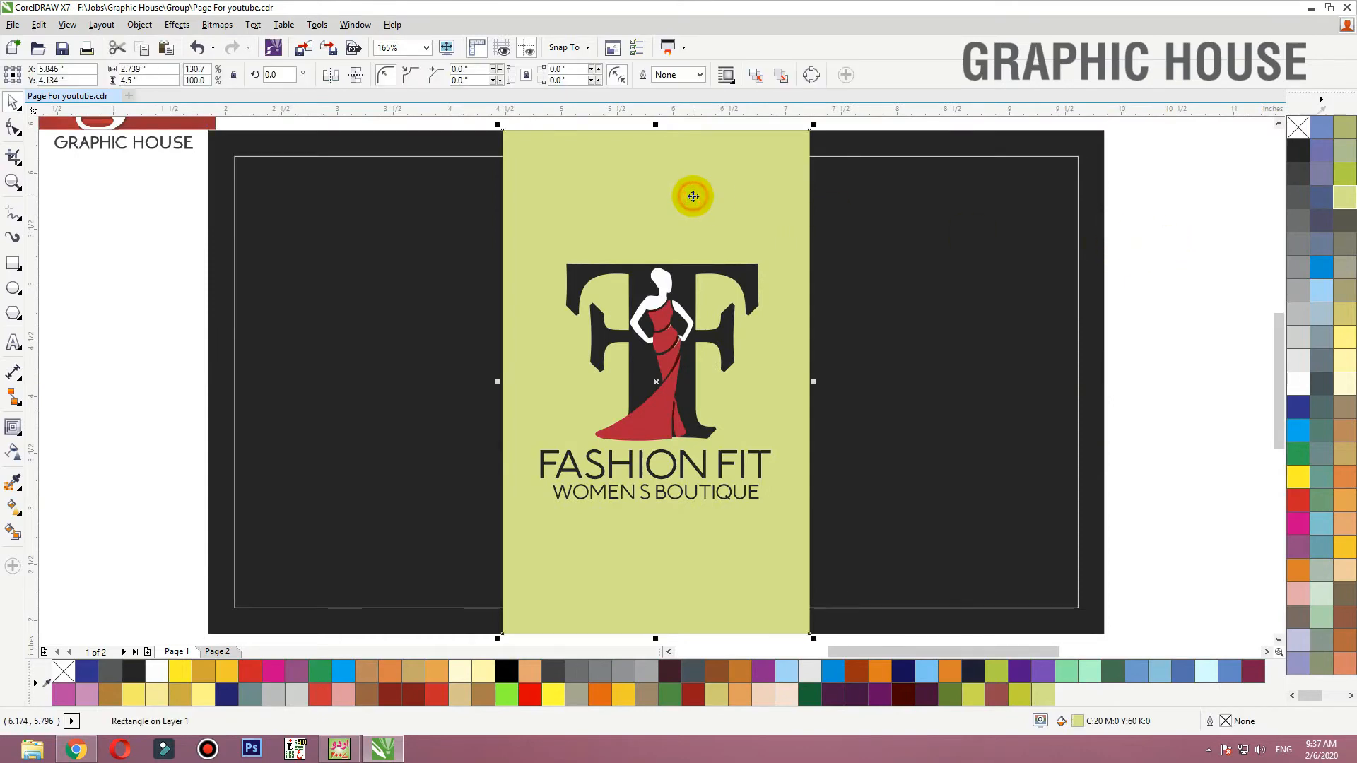
pyautogui.click(1299, 384)
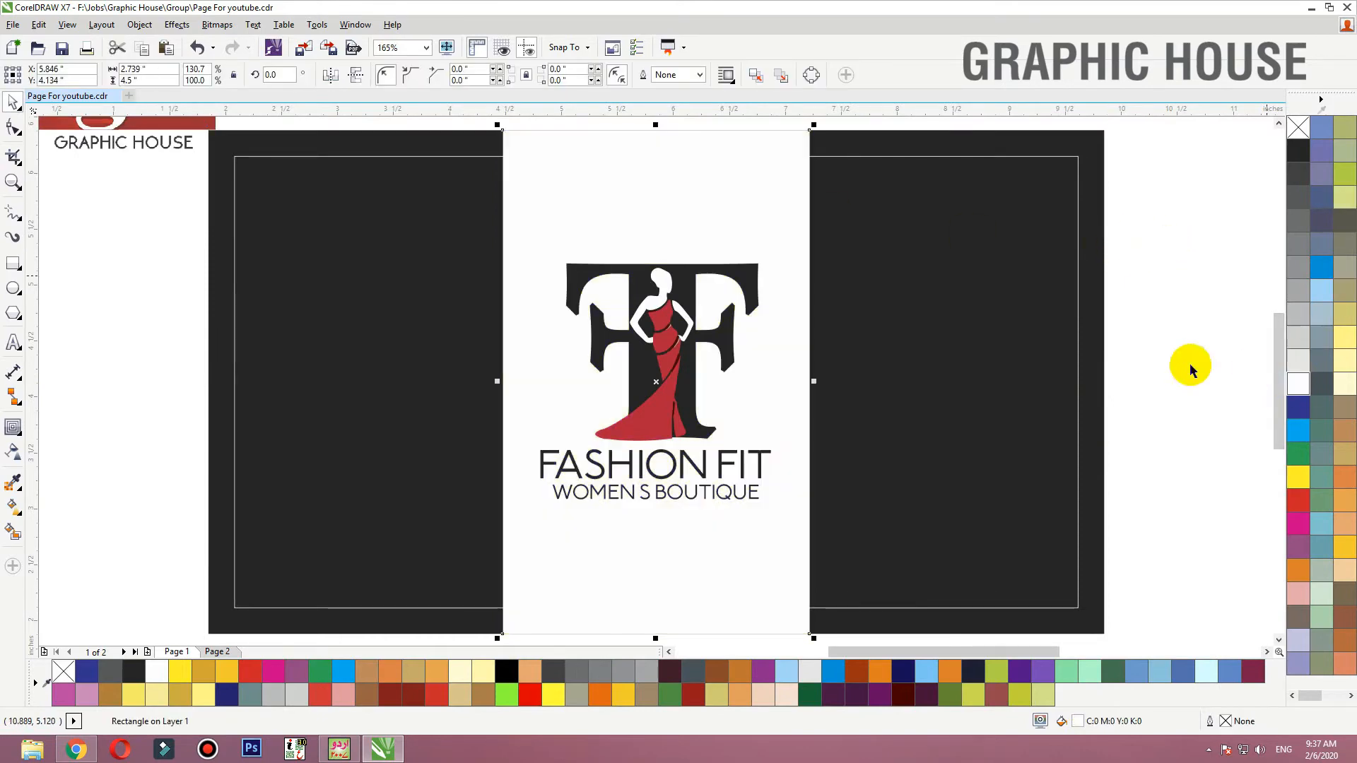
pyautogui.click(669, 376)
pyautogui.moveTo(685, 371); pyautogui.dragTo(686, 369)
pyautogui.hotkey('ctrl', 'z')
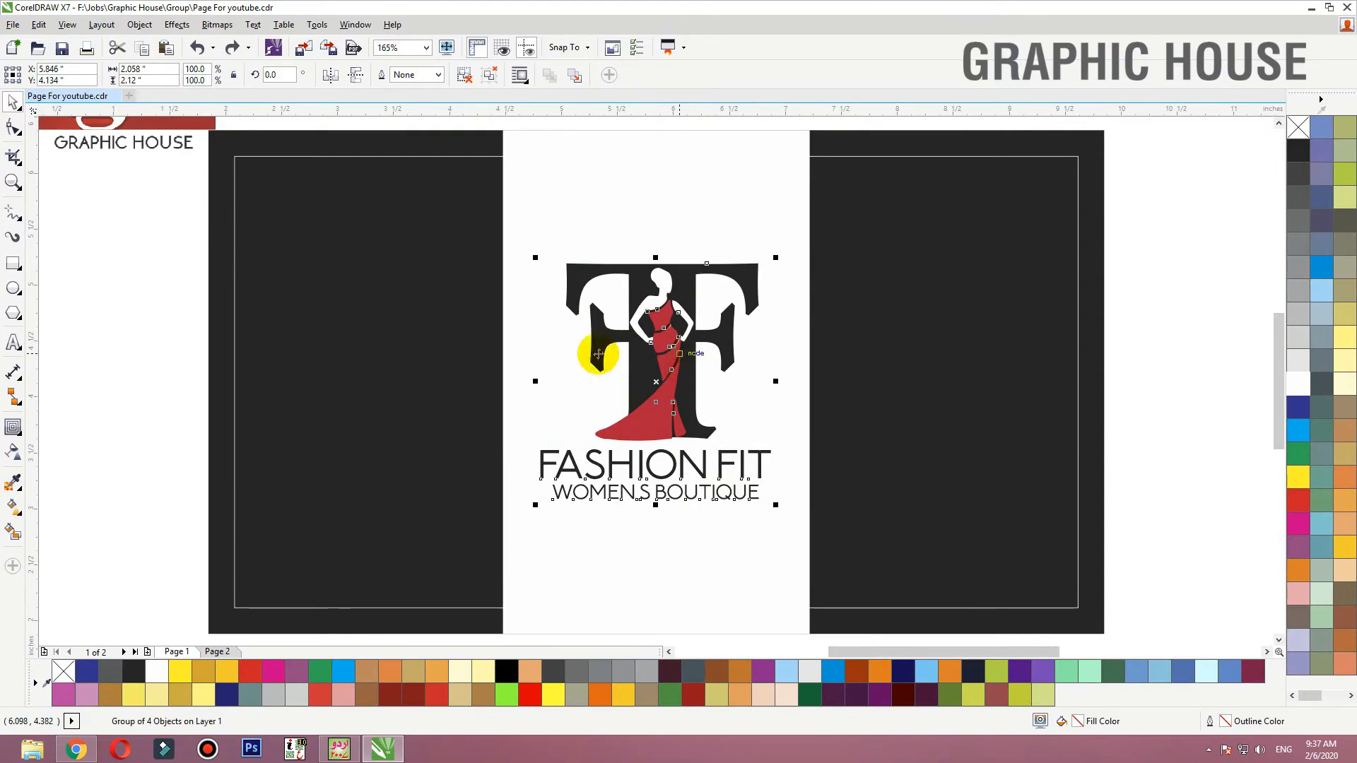
# Switch to Chrome and search Google Images for "red background technology"
pyautogui.click(83, 753)
pyautogui.scroll(10, 182, 136)
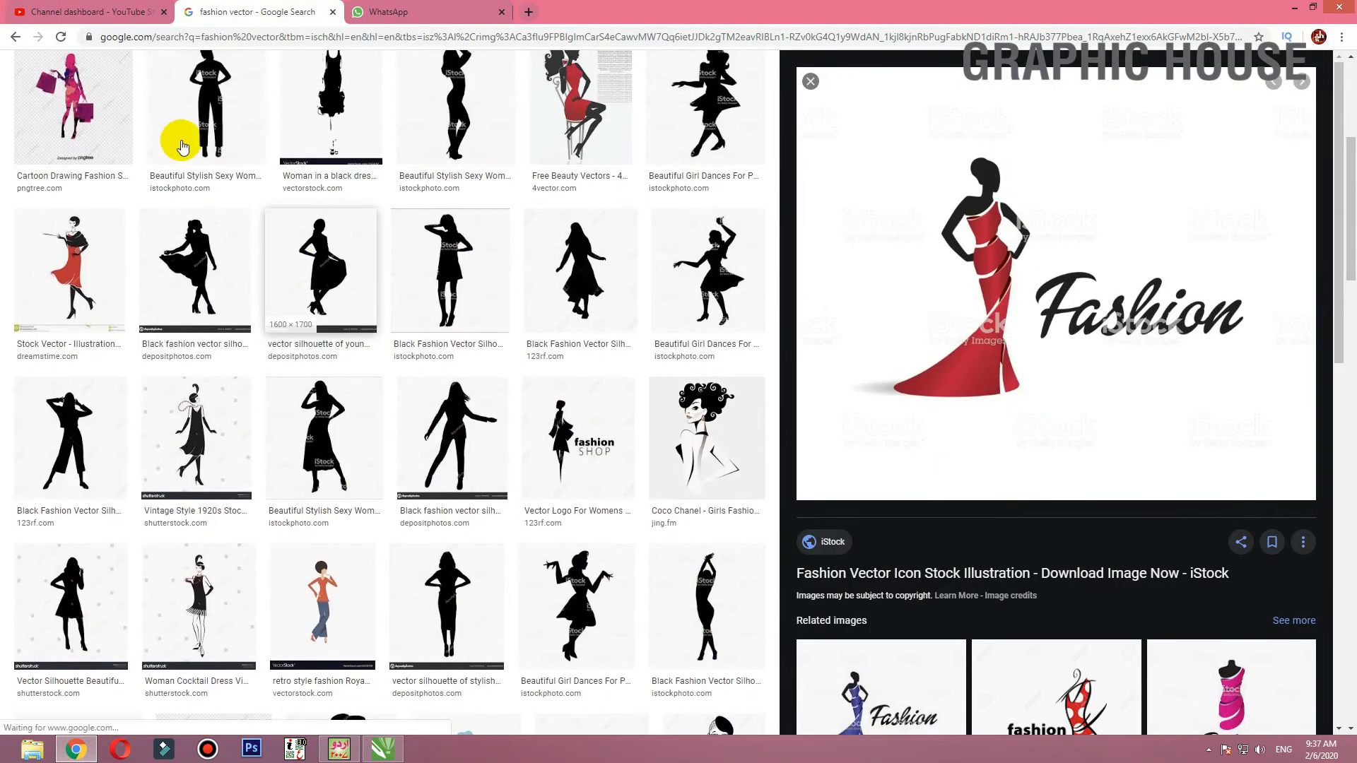
pyautogui.moveTo(196, 99); pyautogui.dragTo(61, 81)
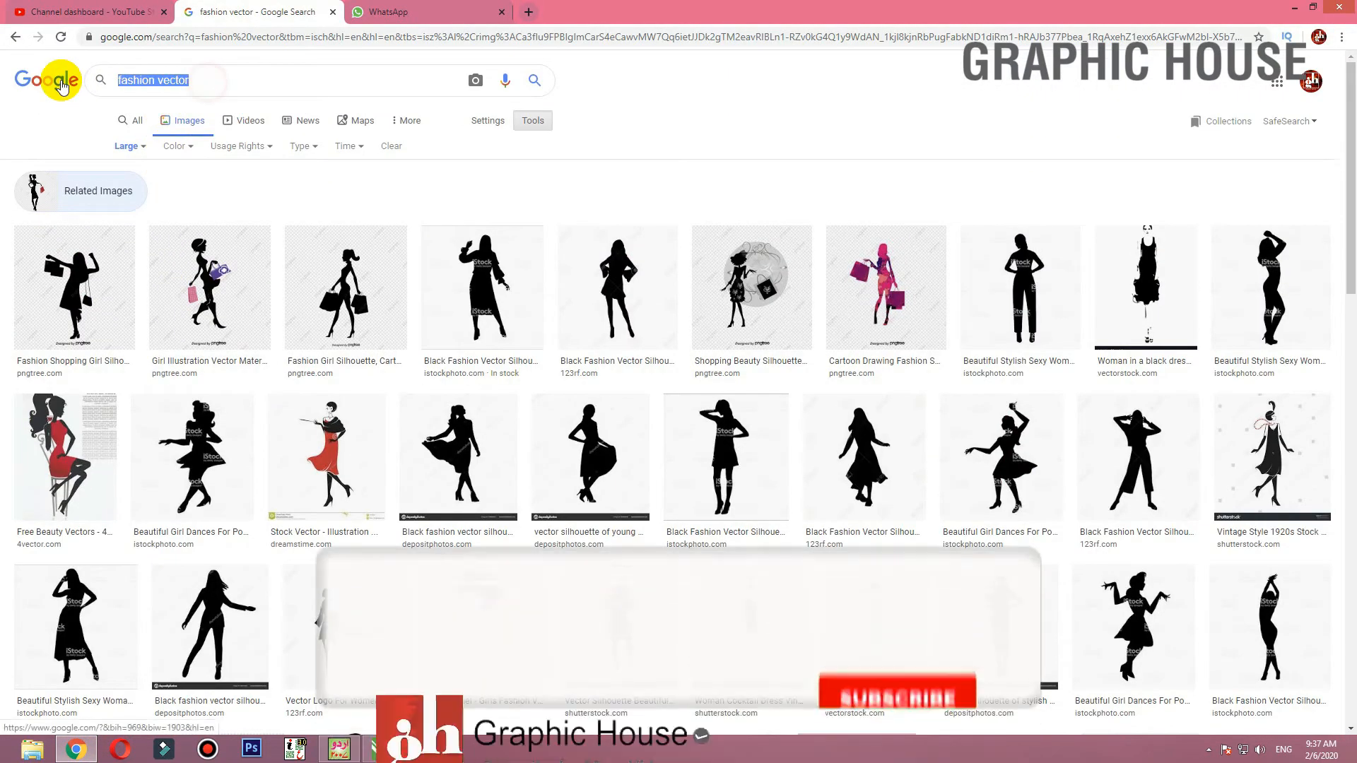
pyautogui.write('red')
pyautogui.press('Down')
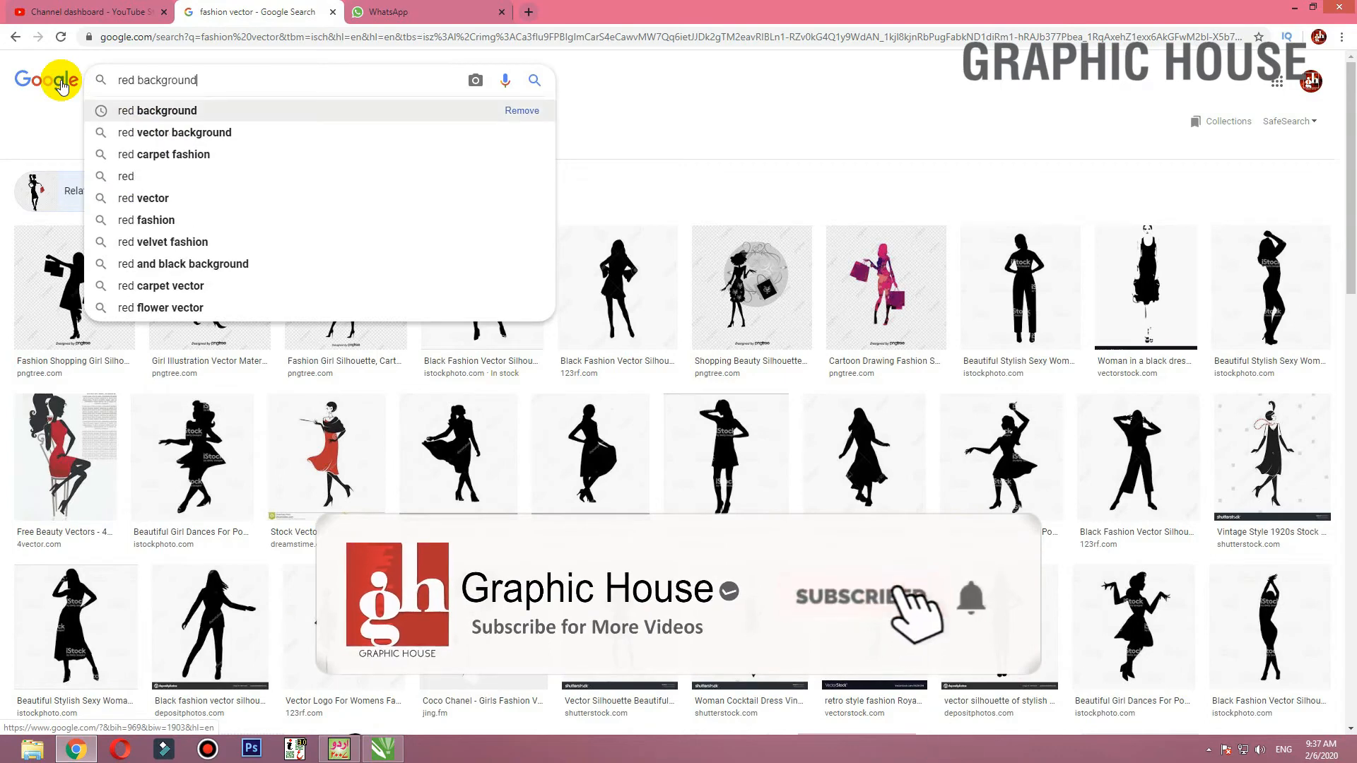
pyautogui.write('te')
pyautogui.press('Down')
pyautogui.press('Down')
pyautogui.press('Return')
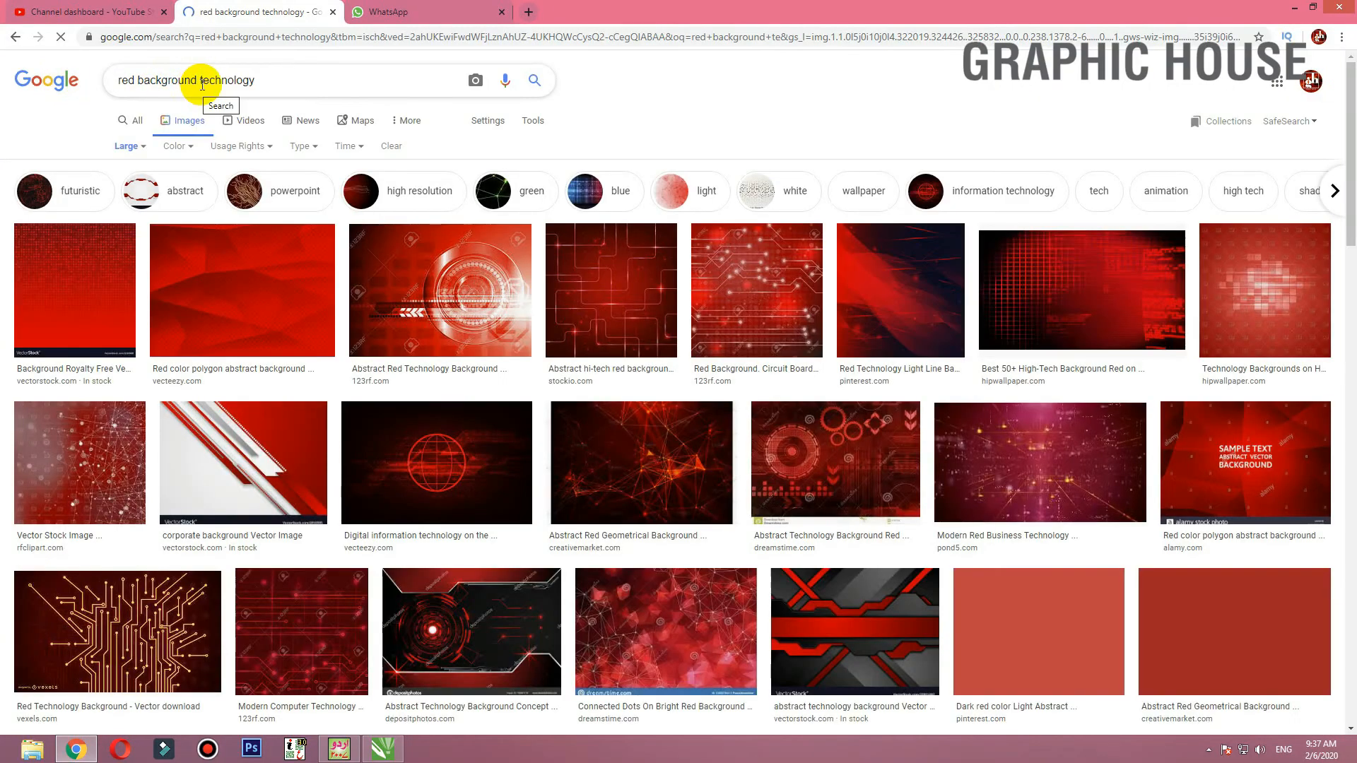
# Search Google Images for "red background texture" and open the Needpix red textured surface picture
pyautogui.moveTo(200, 81); pyautogui.dragTo(429, 82)
pyautogui.write('tex')
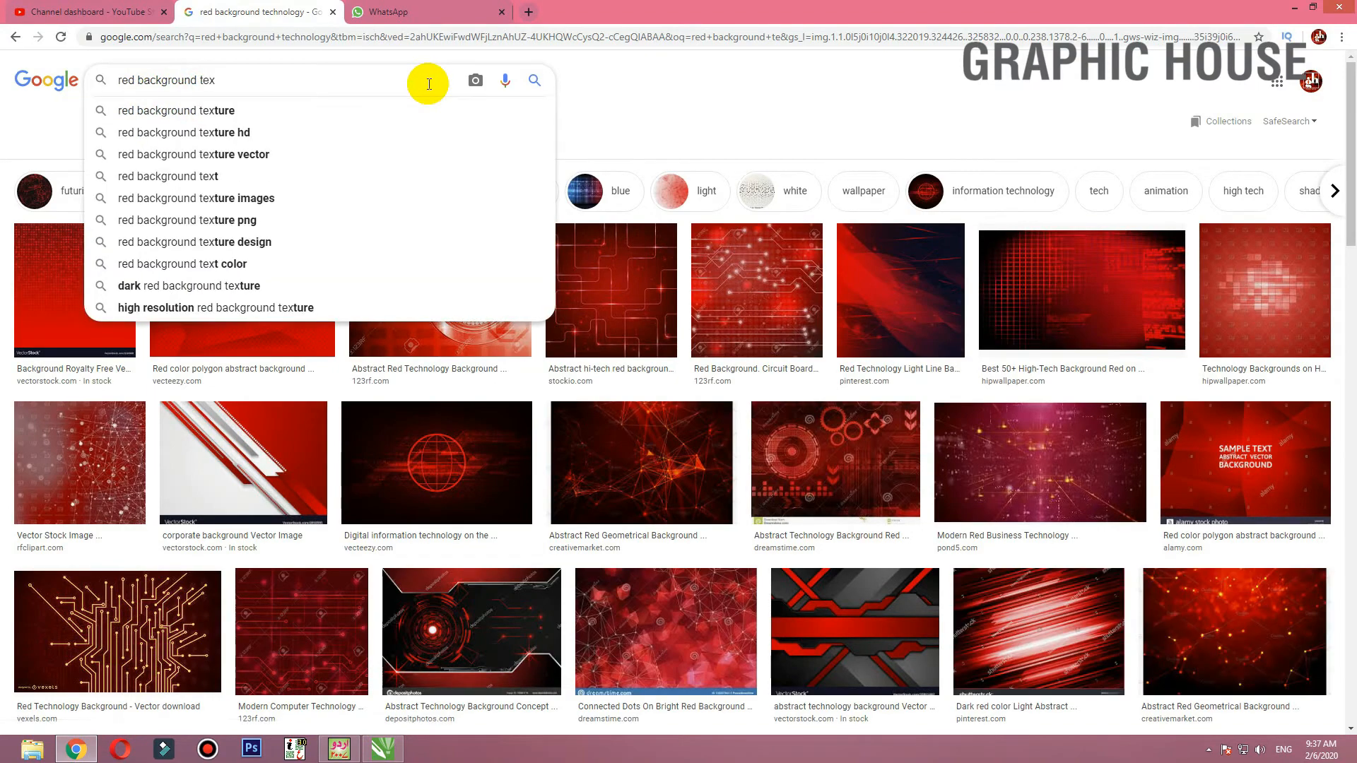
pyautogui.press('Down')
pyautogui.press('Return')
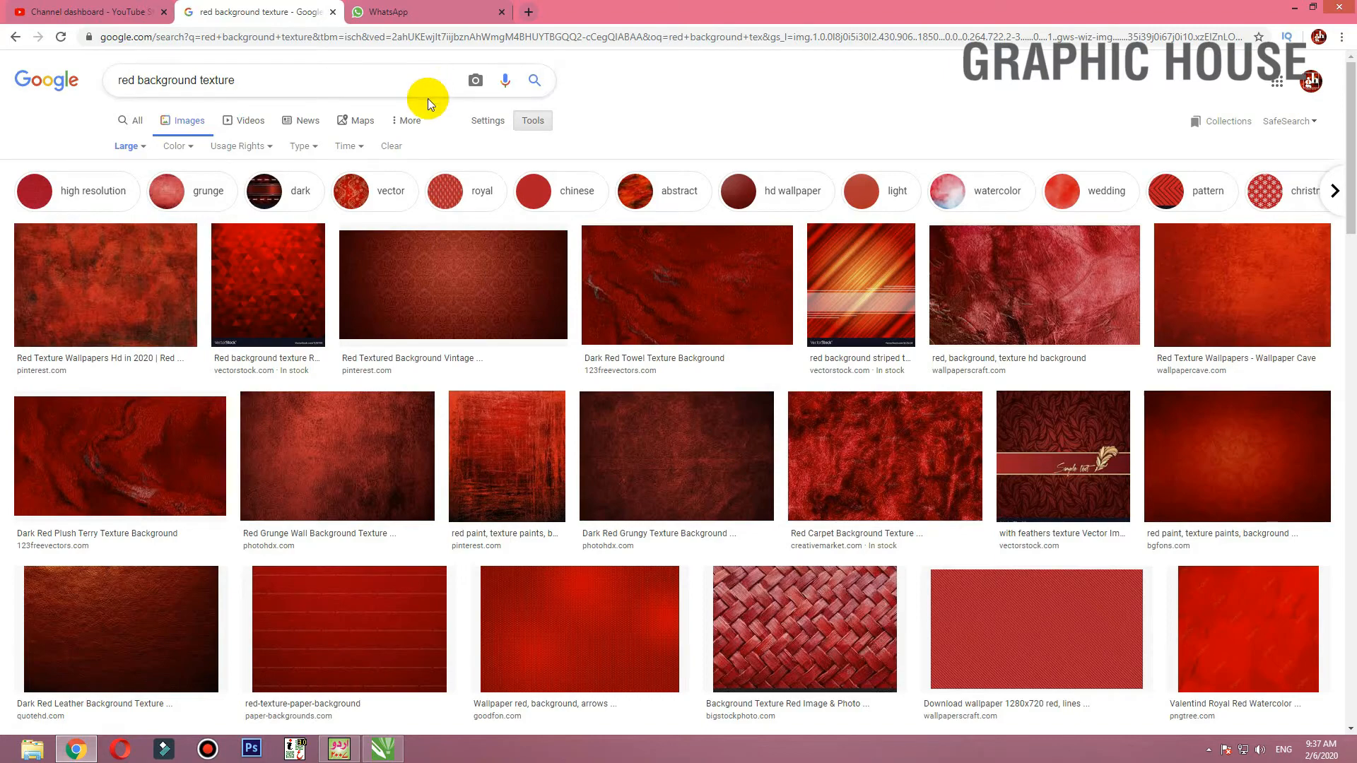
pyautogui.scroll(-4, 446, 142)
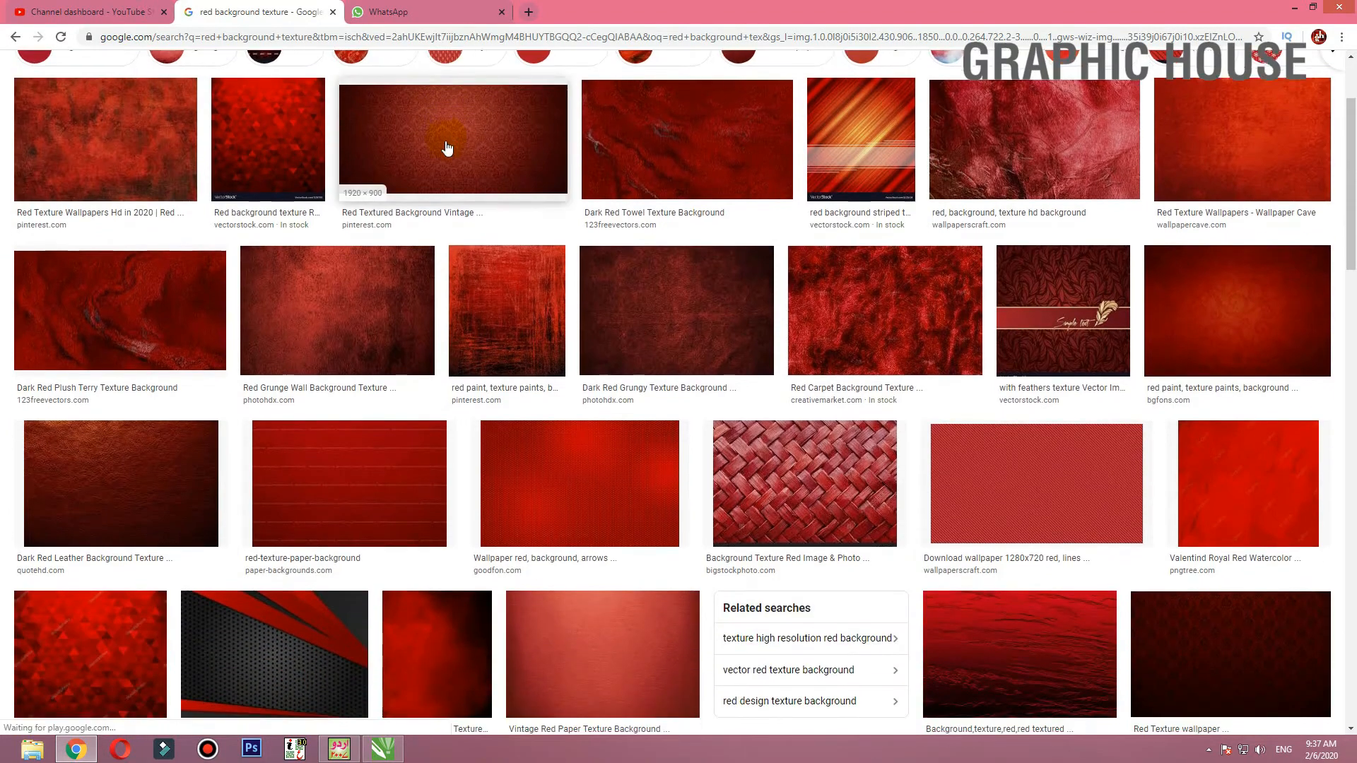
pyautogui.scroll(-3, 446, 145)
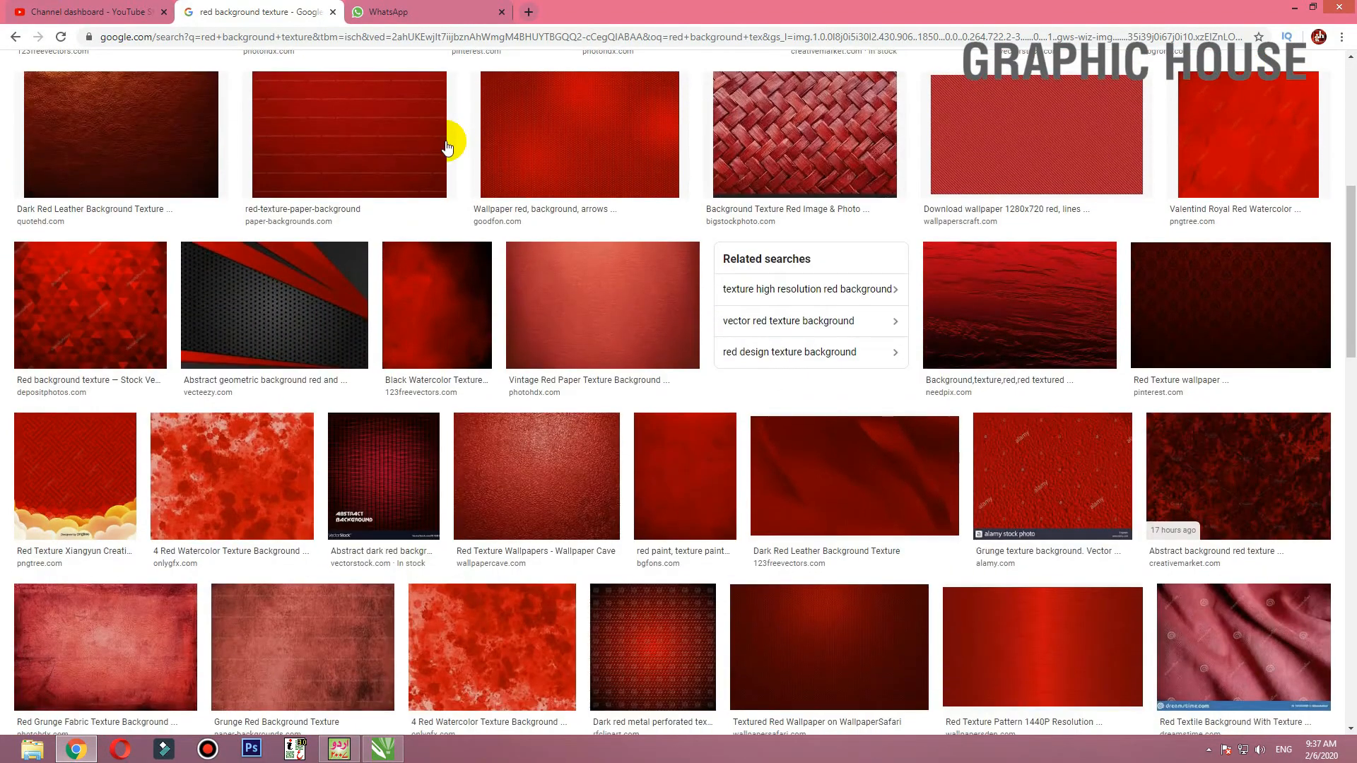
pyautogui.scroll(-4, 445, 149)
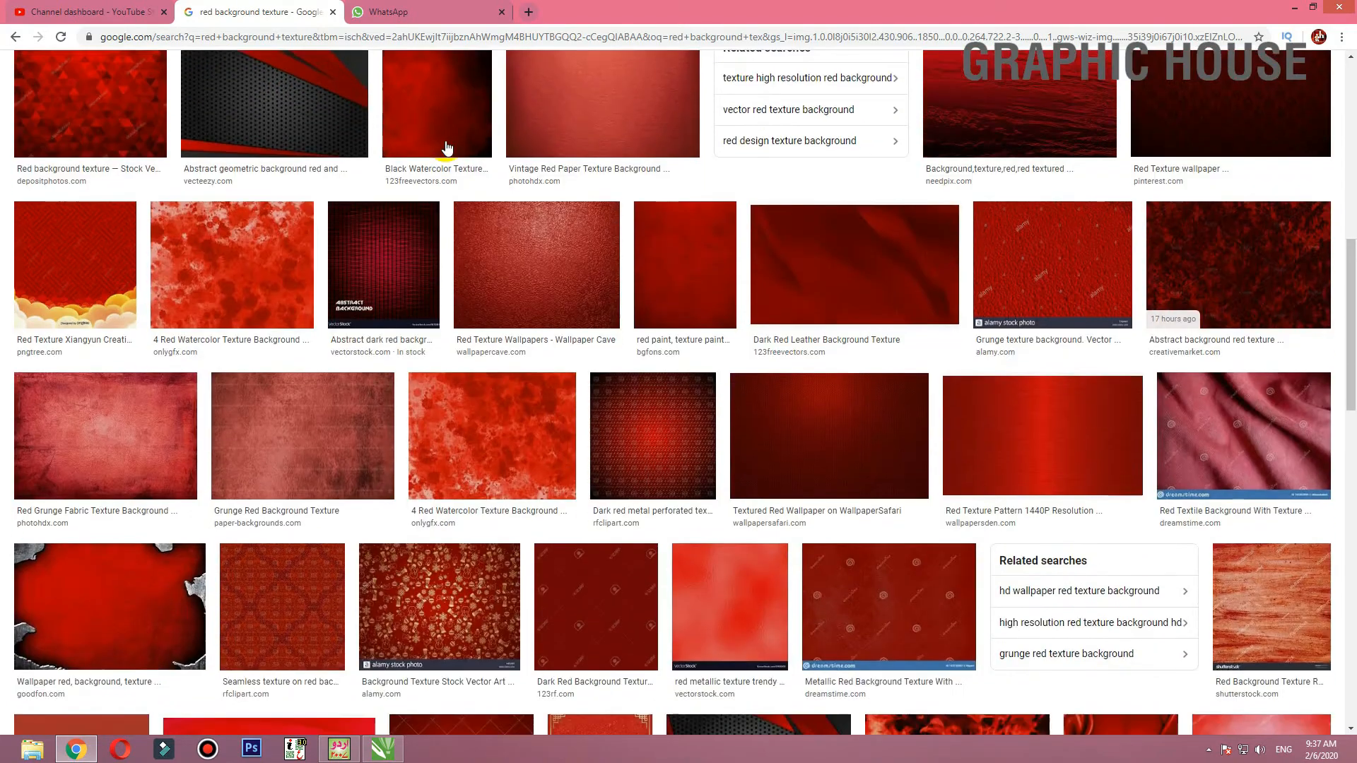
pyautogui.scroll(3, 1053, 181)
pyautogui.click(1030, 230)
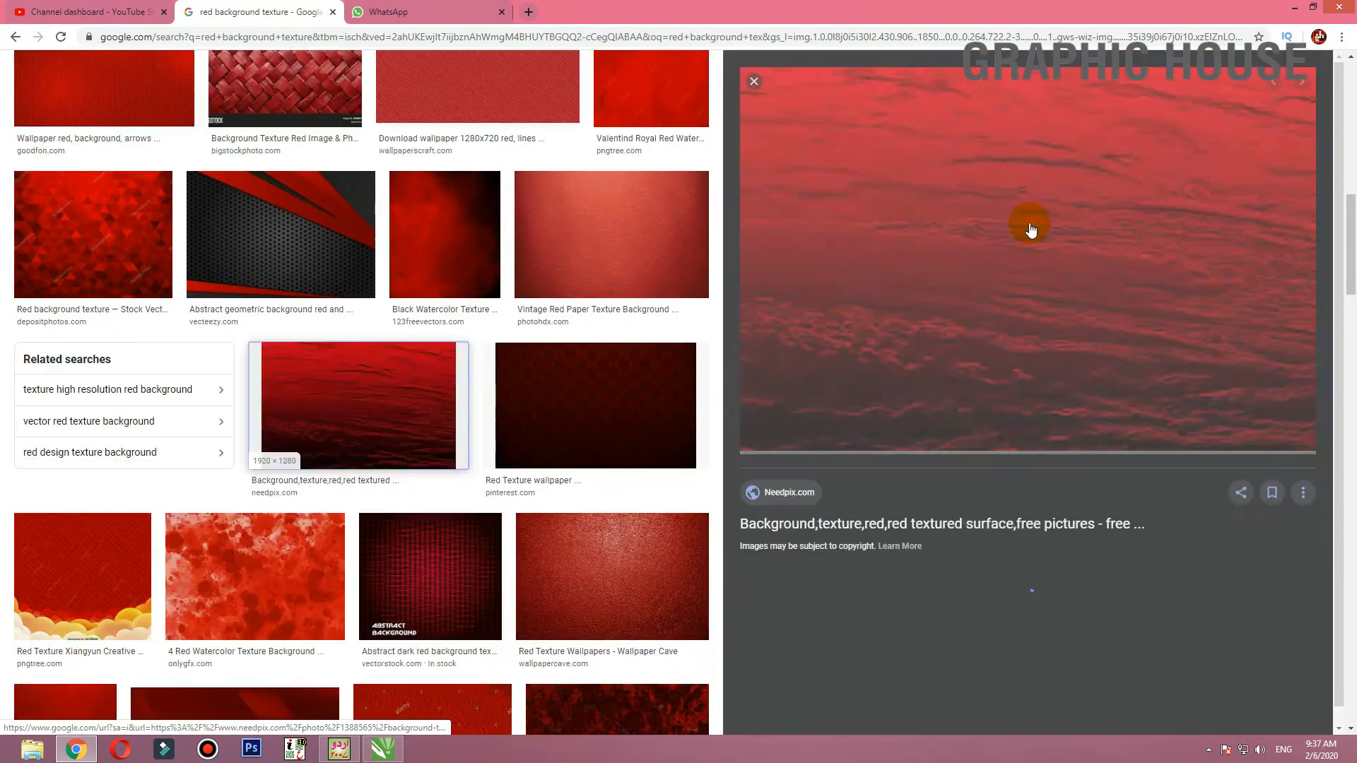
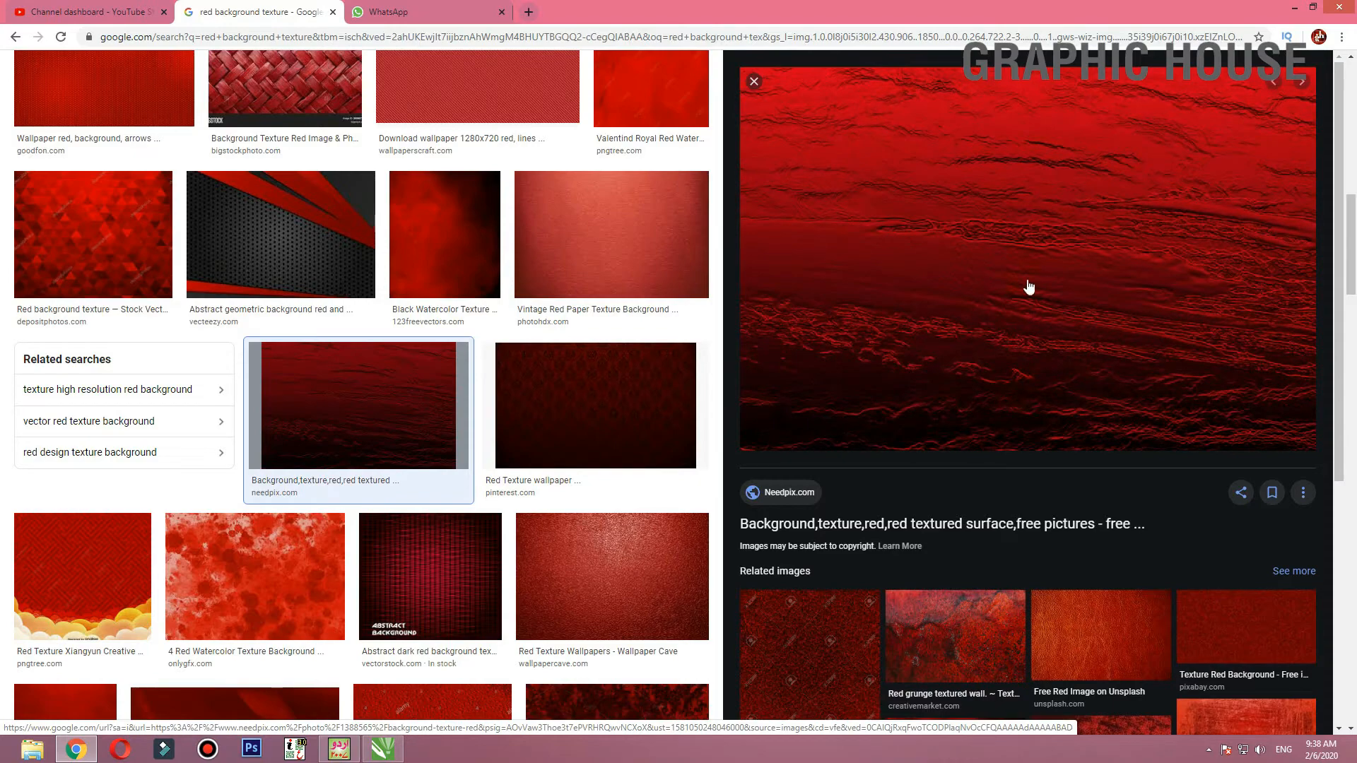
# Copy the red texture image, paste it into CorelDRAW, reduce it to about 5.78 × 3.85 inches and place it beside the card
pyautogui.rightClick(990, 276)
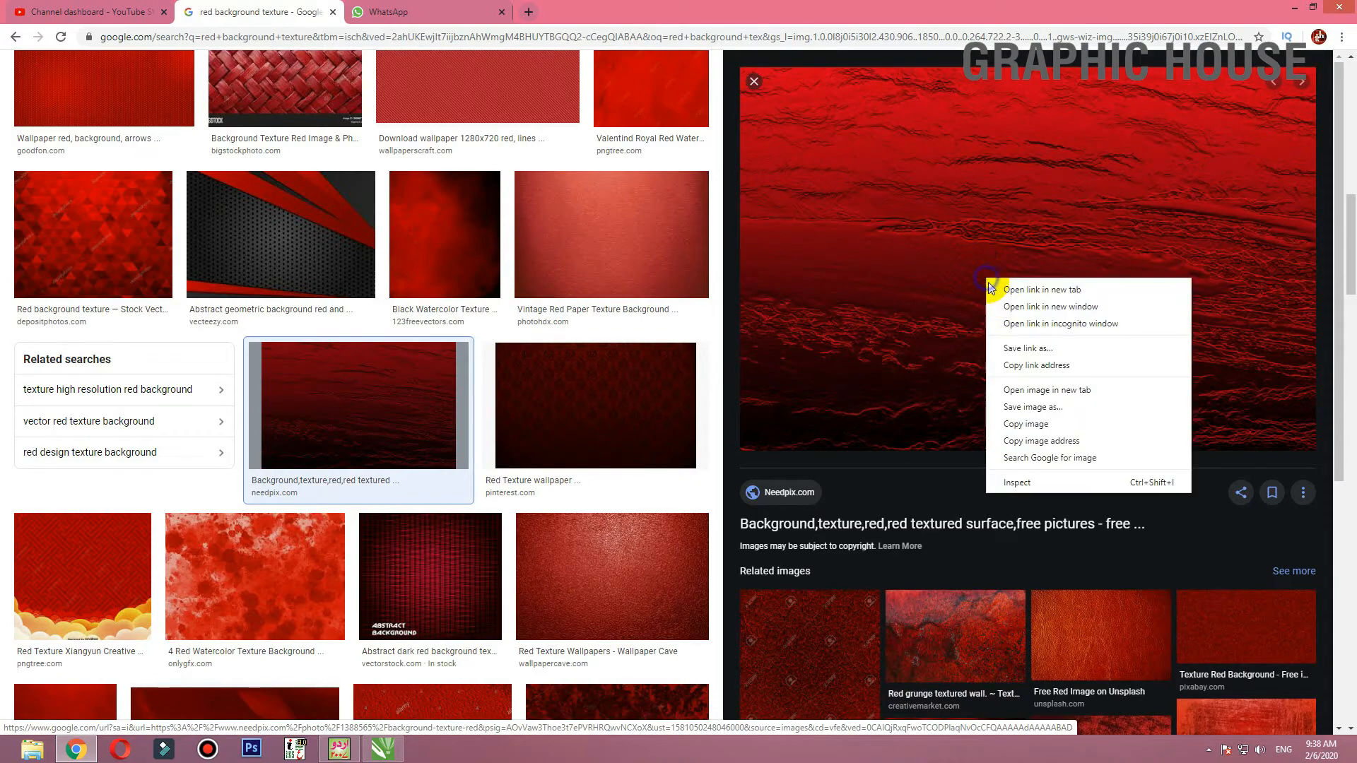
pyautogui.click(1003, 424)
pyautogui.hotkey('alt', 'Tab')
pyautogui.hotkey('ctrl', 'v')
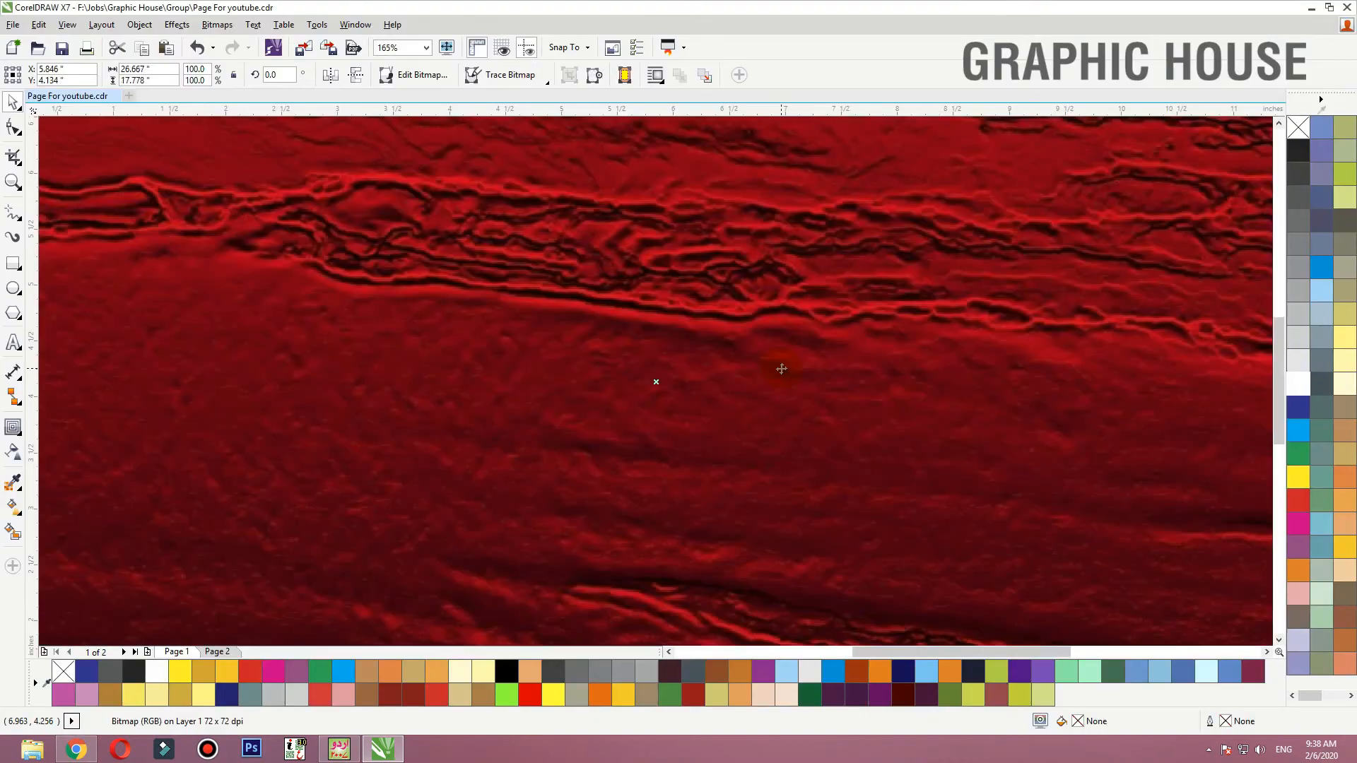
pyautogui.hotkey('shift', 'F2')
pyautogui.moveTo(1037, 125); pyautogui.dragTo(884, 355)
pyautogui.click(863, 252)
pyautogui.press('F4')
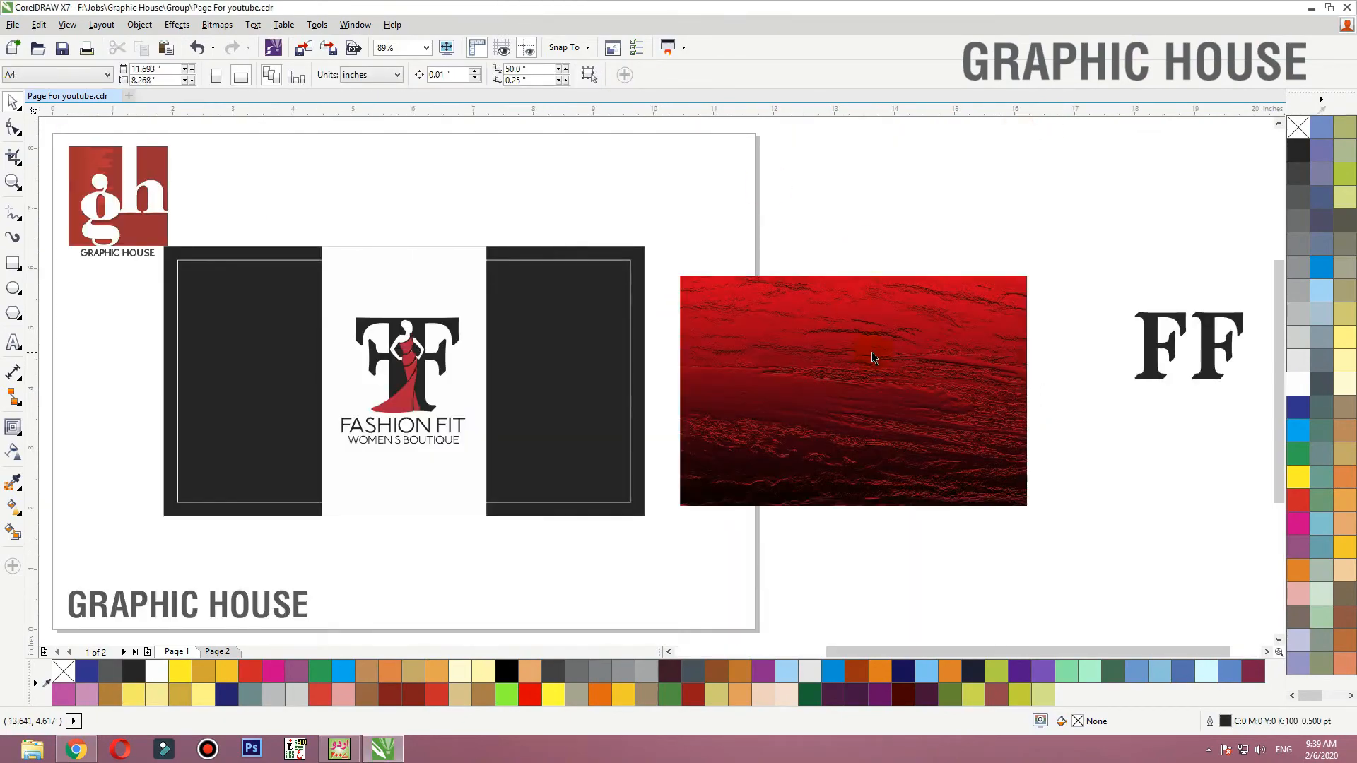
# PowerClip the red texture bitmap inside the dark card rectangle
pyautogui.click(924, 311)
pyautogui.scroll(-2, 925, 312)
pyautogui.scroll(3, 716, 379)
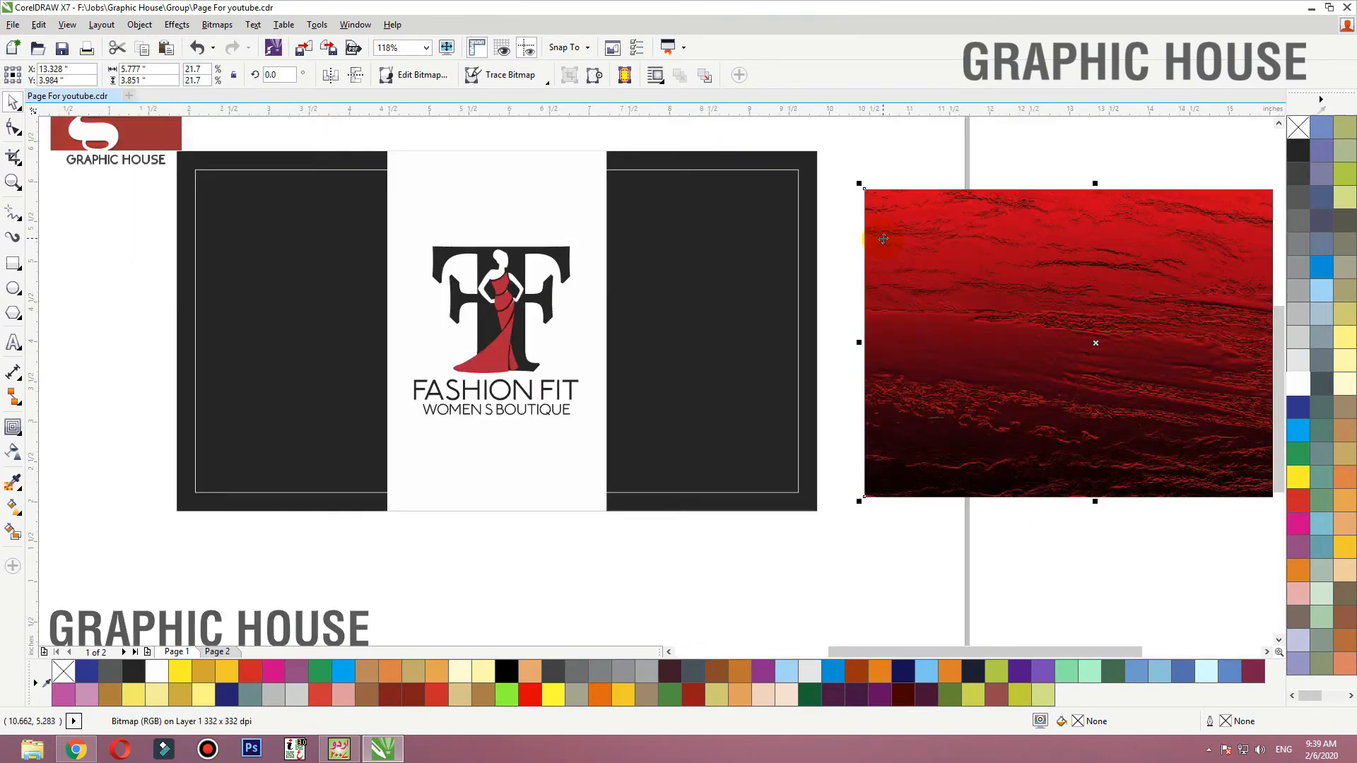
pyautogui.rightClick(900, 199)
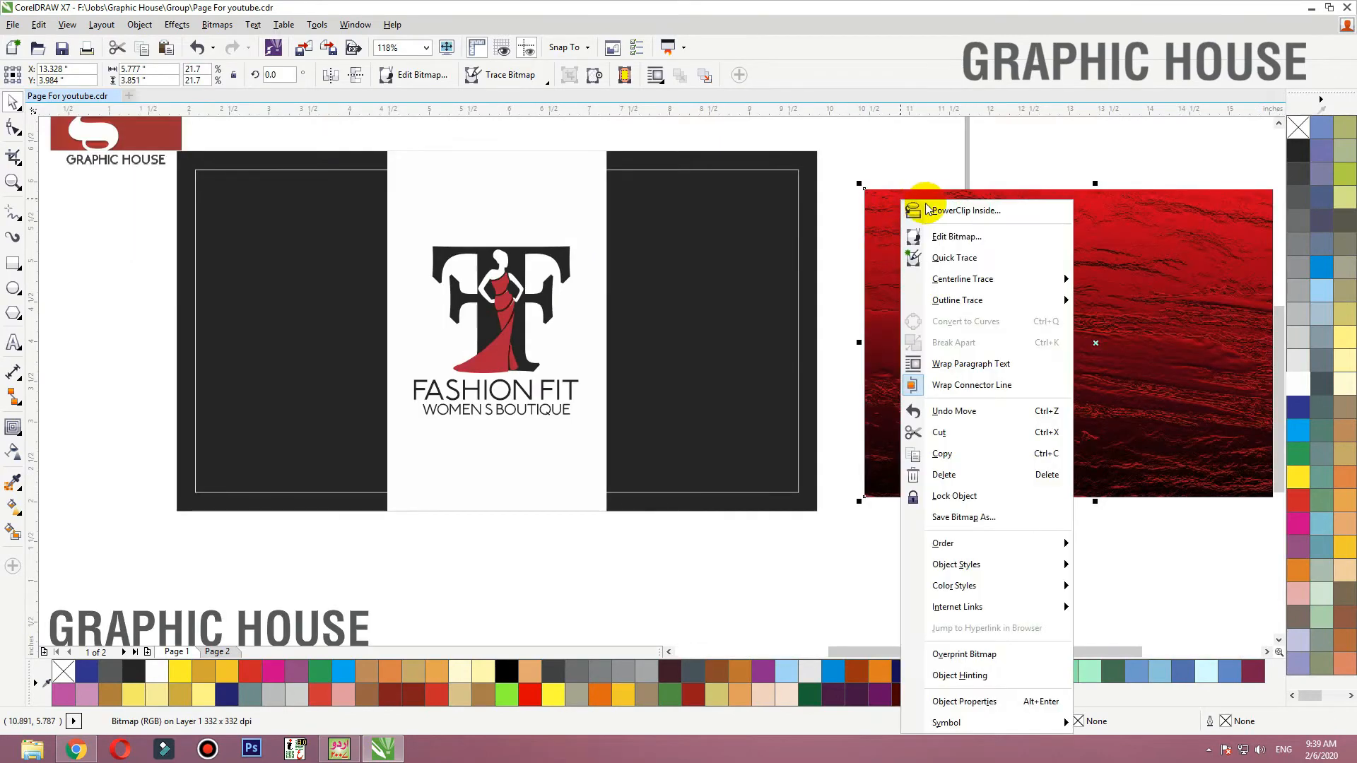
pyautogui.click(820, 165)
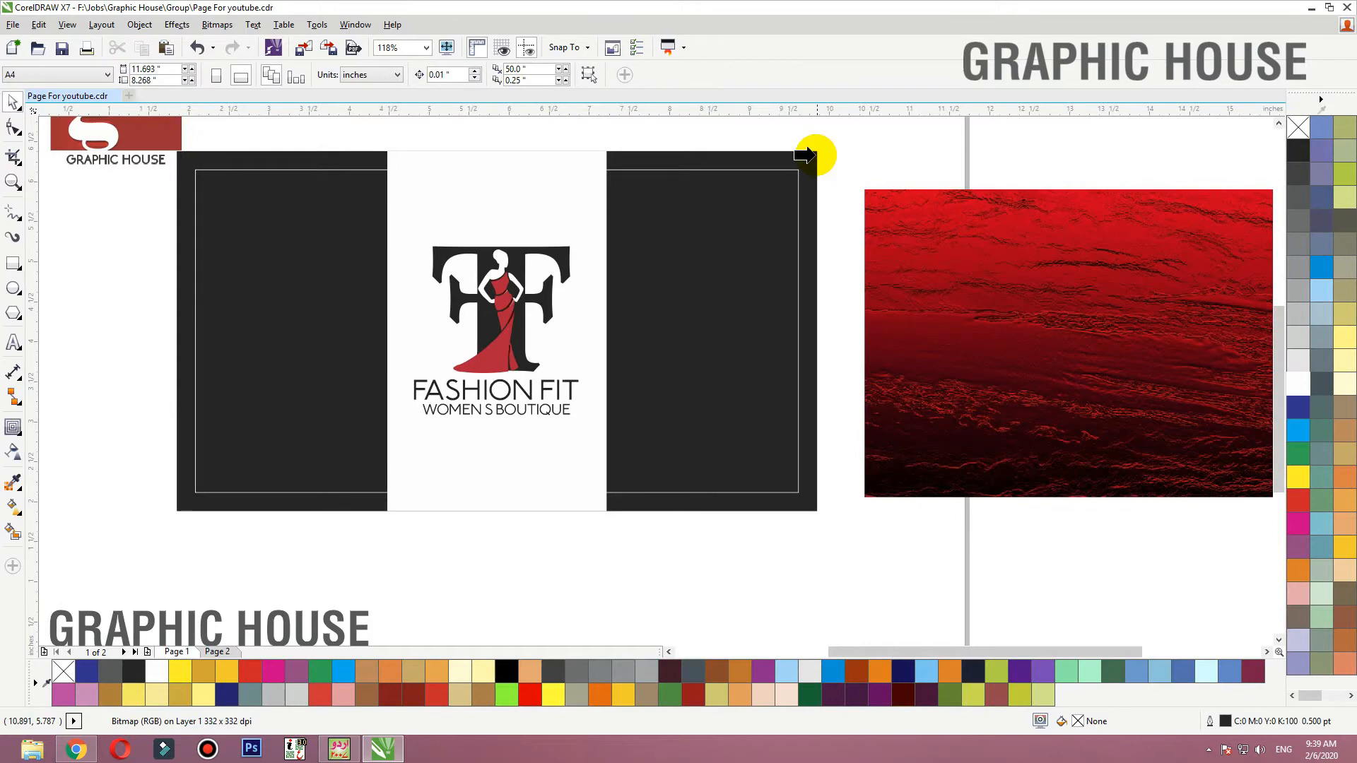
pyautogui.click(813, 155)
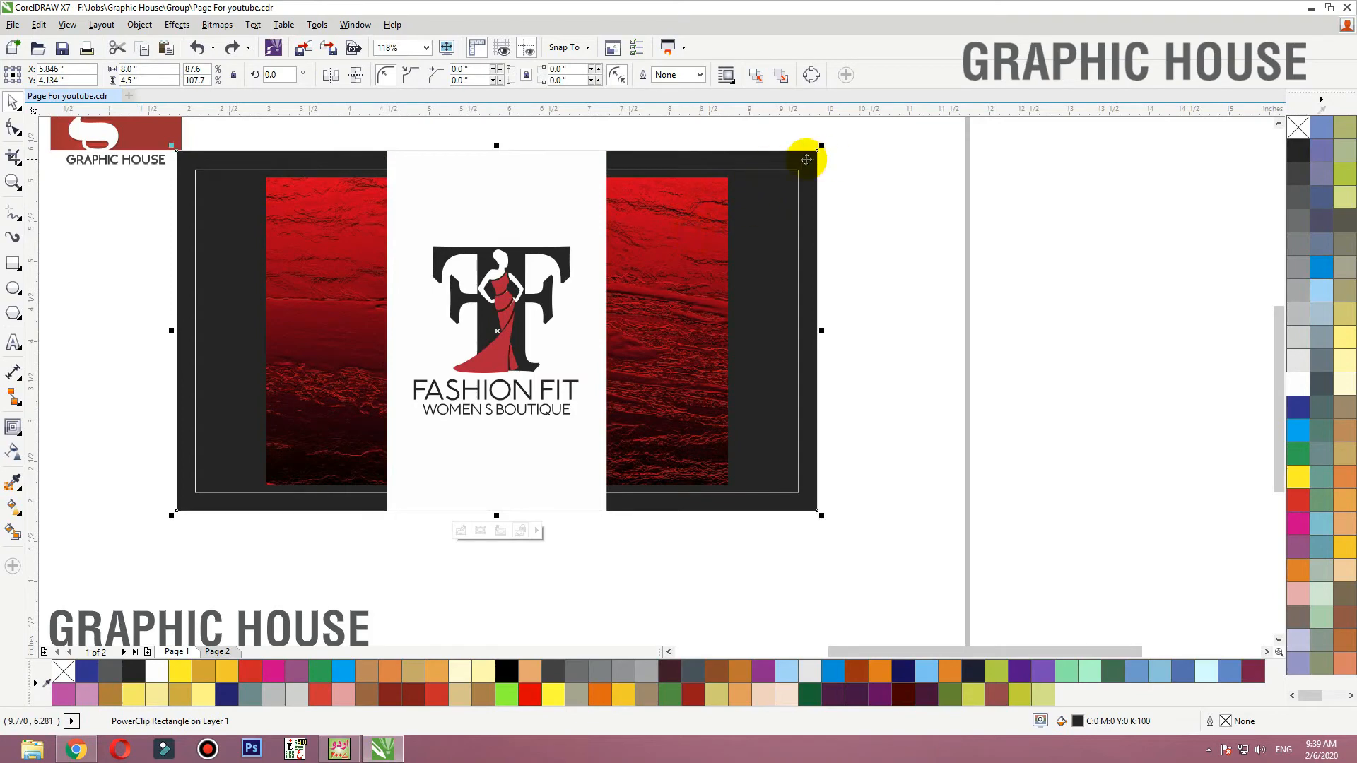
# Edit the card's PowerClip contents and enlarge the red texture until it covers the whole card rectangle, then finish editing
pyautogui.doubleClick(806, 160)
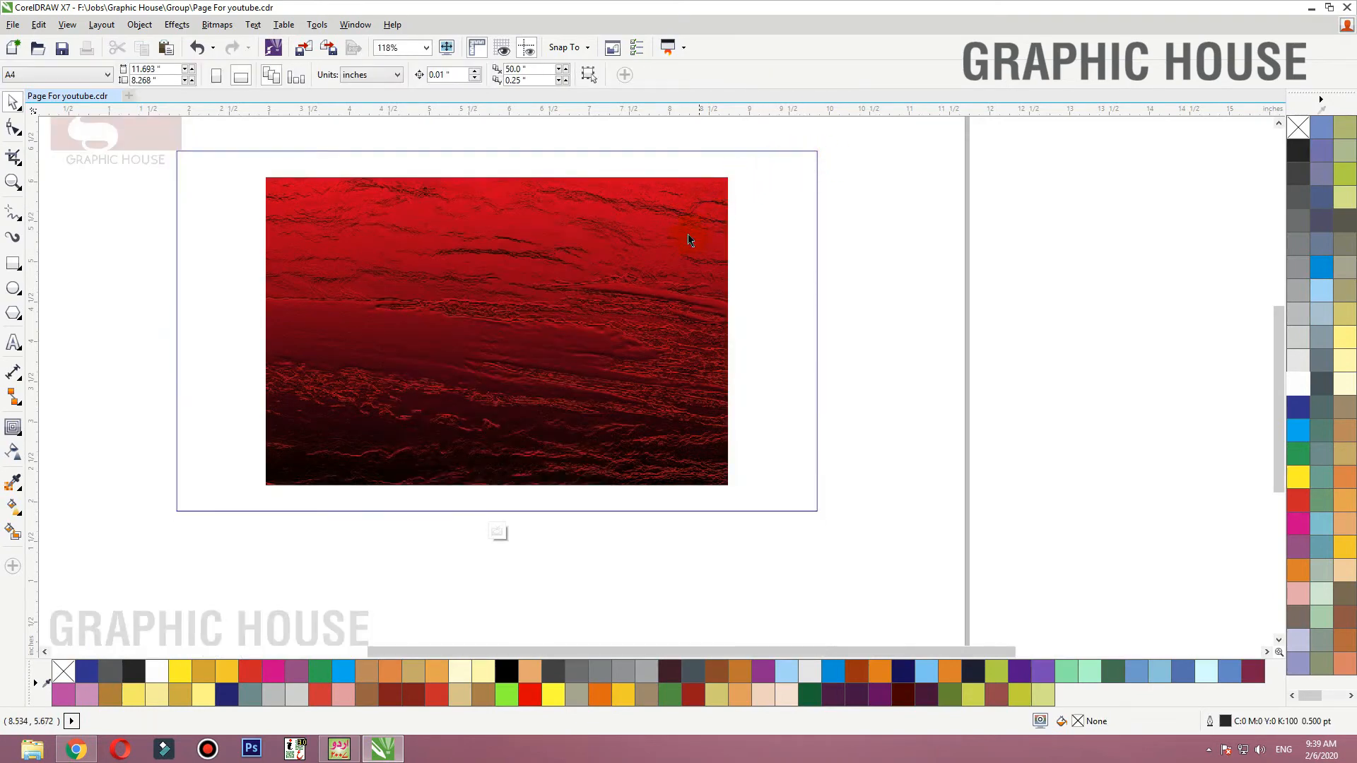
pyautogui.click(728, 200)
pyautogui.moveTo(733, 173); pyautogui.dragTo(787, 133)
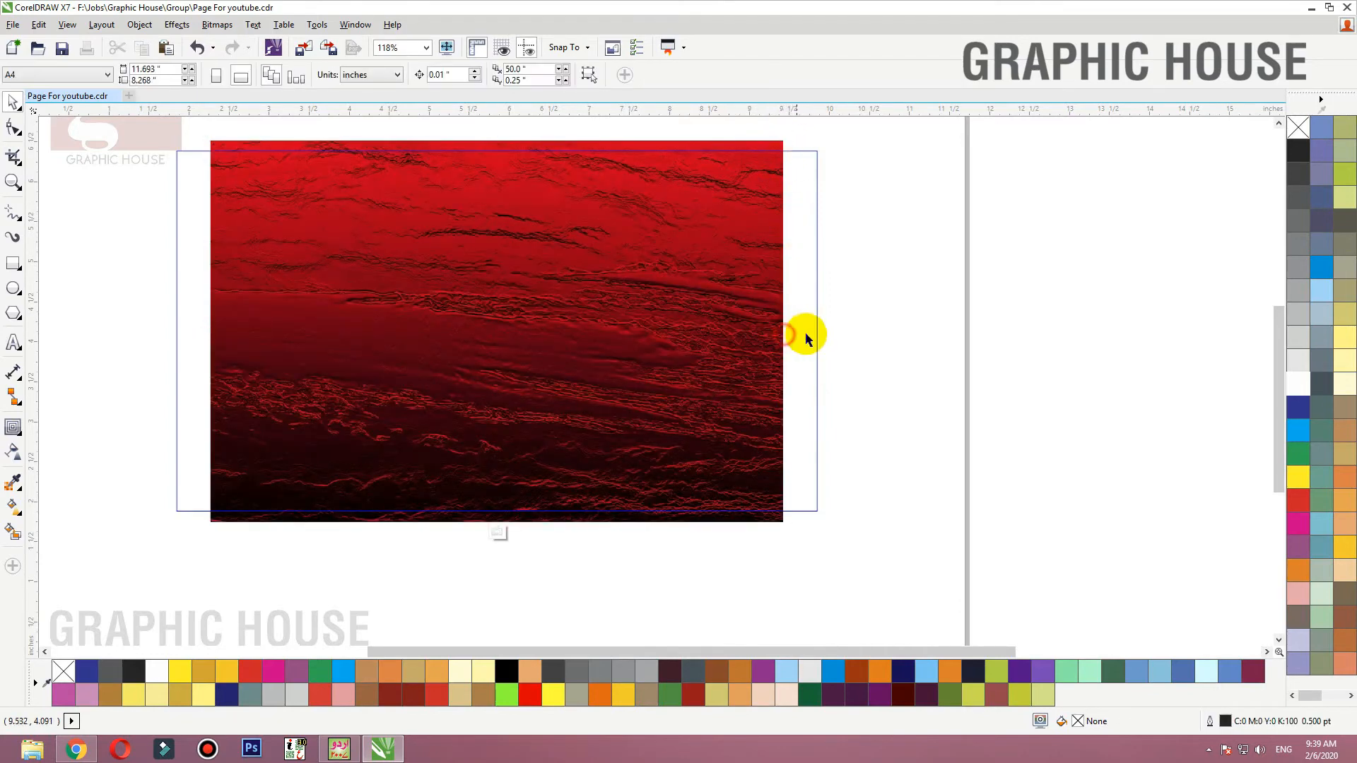
pyautogui.moveTo(787, 331); pyautogui.dragTo(841, 324)
pyautogui.keyDown('ctrl'); pyautogui.click(857, 311); pyautogui.keyUp('ctrl')
pyautogui.hotkey('shift', 'F2')
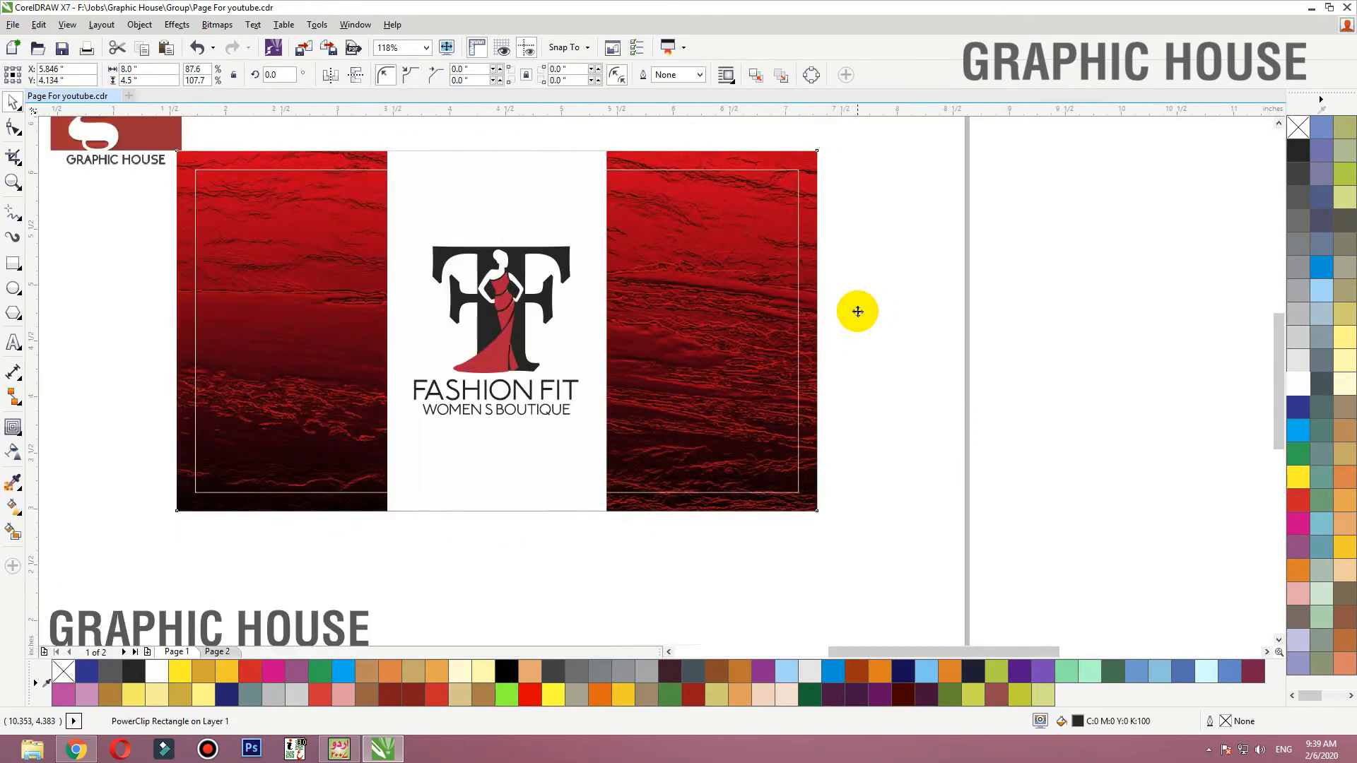
# Flip the textured card background both vertically and horizontally
pyautogui.click(1142, 375)
pyautogui.moveTo(1094, 393); pyautogui.dragTo(1107, 433)
pyautogui.hotkey('ctrl', 'z')
pyautogui.click(354, 76)
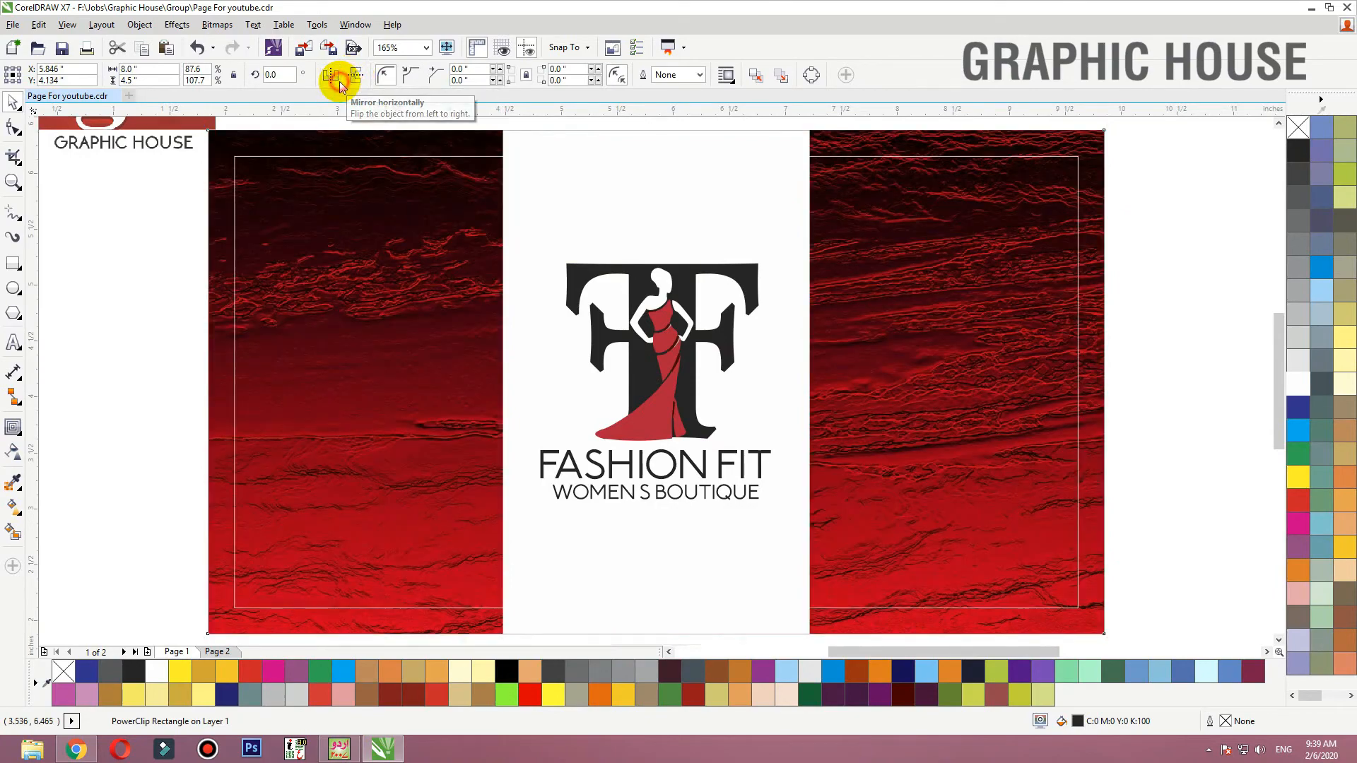
pyautogui.click(340, 83)
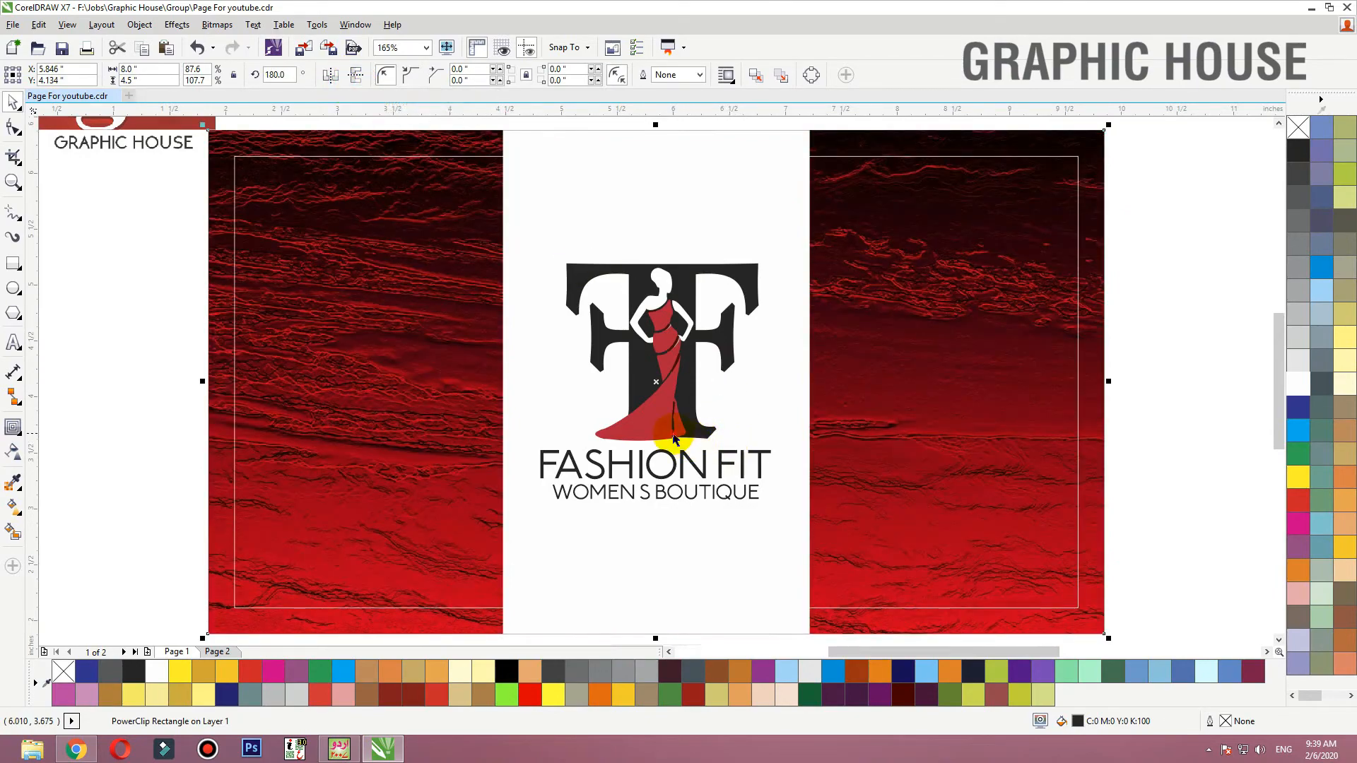
# Centre the logo group horizontally and vertically on the white band
pyautogui.click(723, 425)
pyautogui.click(763, 412)
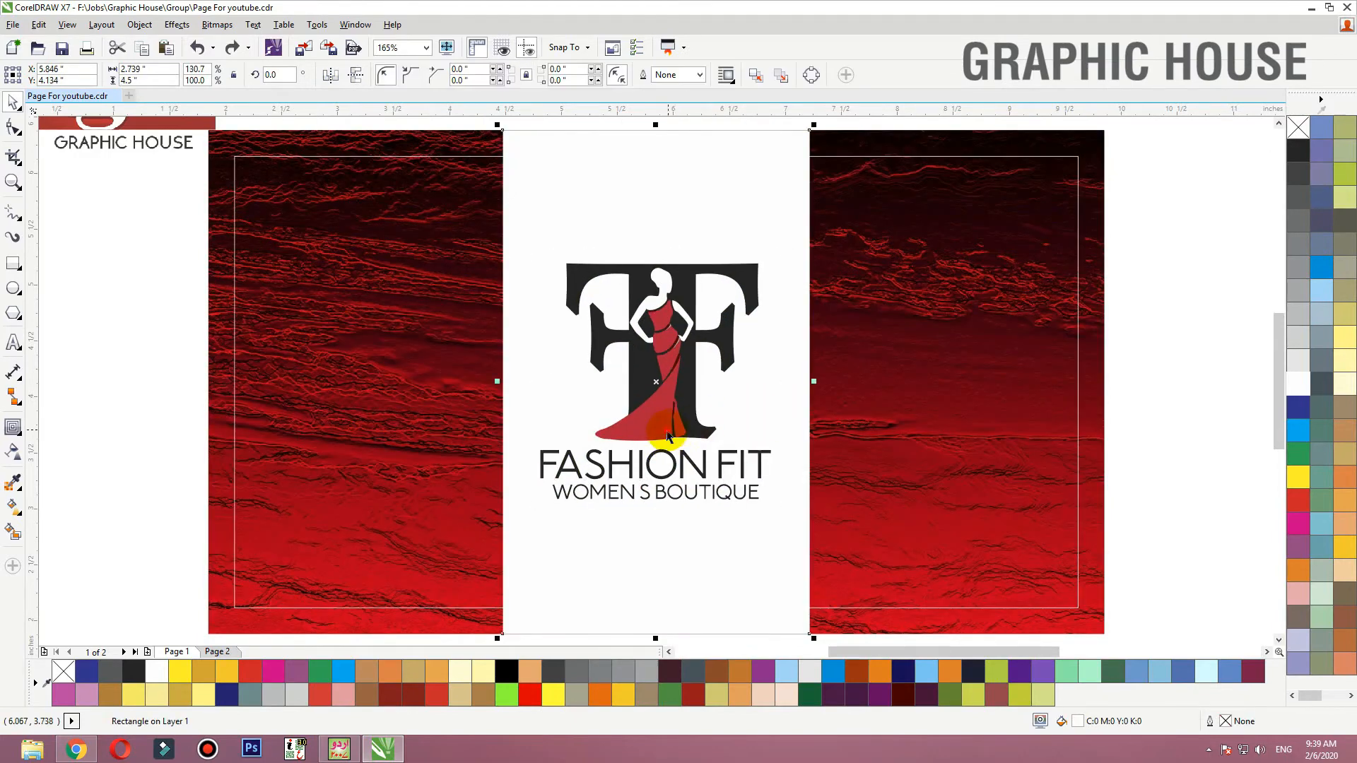
pyautogui.click(666, 432)
pyautogui.keyDown('shift'); pyautogui.click(771, 420); pyautogui.keyUp('shift')
pyautogui.press('c')
pyautogui.press('e')
pyautogui.click(1118, 348)
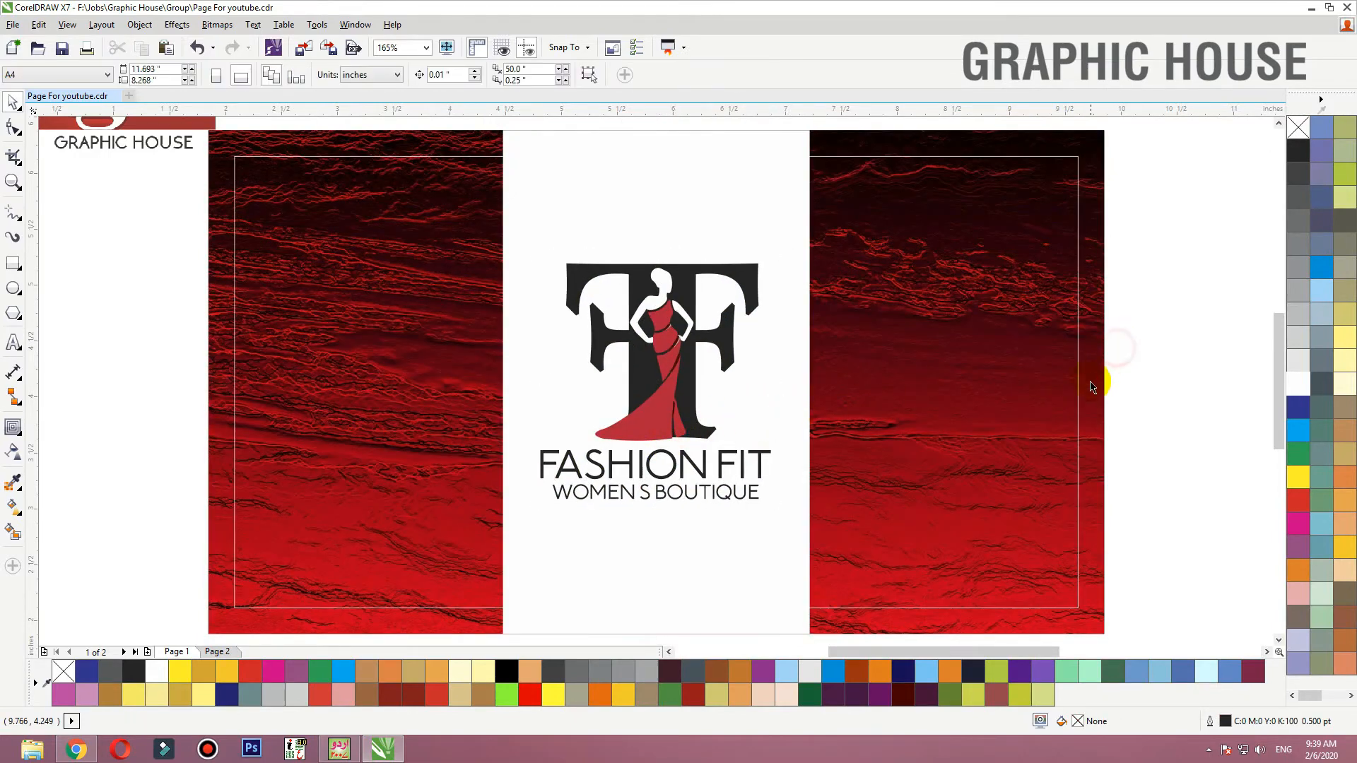
pyautogui.moveTo(1094, 383); pyautogui.dragTo(1101, 395)
pyautogui.hotkey('ctrl', 'z')
# Ungroup the logo so its monogram, figure and two text lines can be edited separately
pyautogui.keyDown('ctrl'); pyautogui.click(646, 420); pyautogui.keyUp('ctrl')
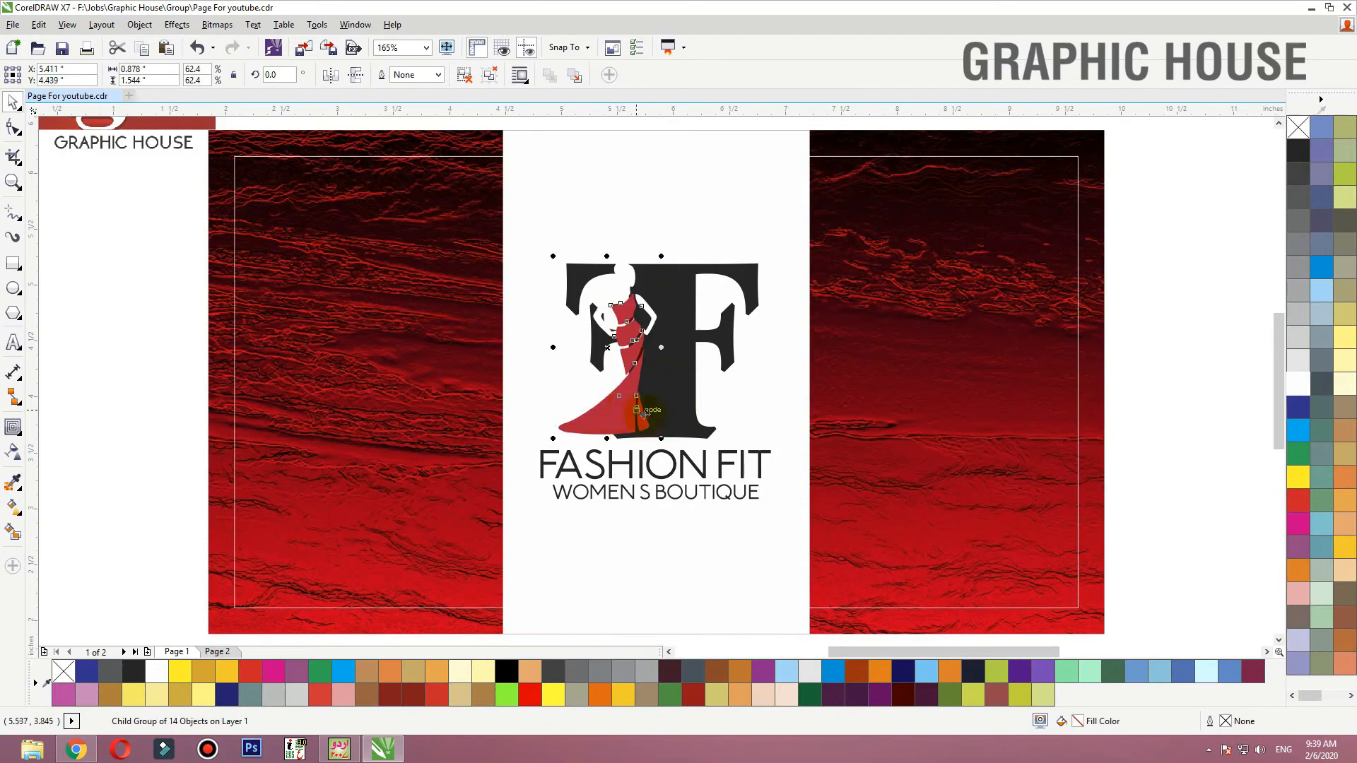
pyautogui.keyDown('ctrl'); pyautogui.click(627, 418); pyautogui.keyUp('ctrl')
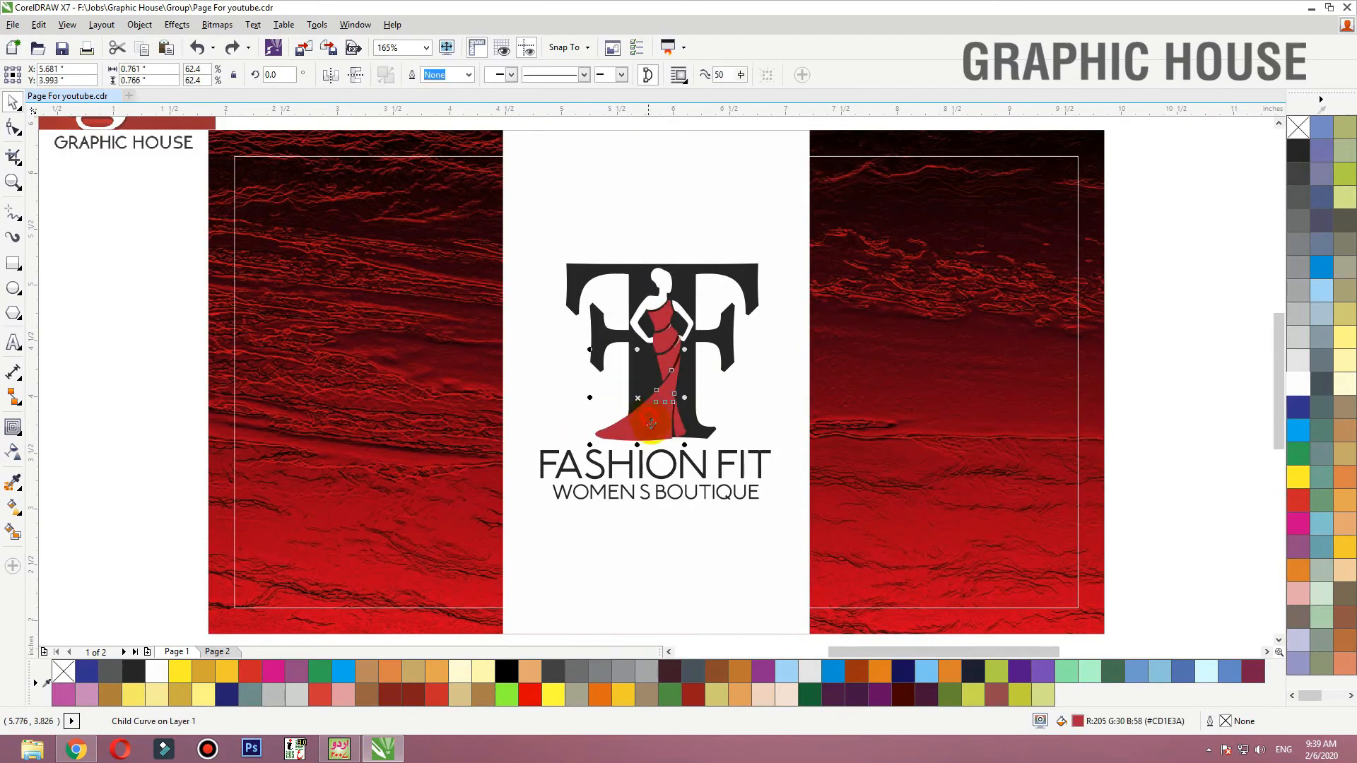
pyautogui.click(1153, 364)
pyautogui.click(729, 454)
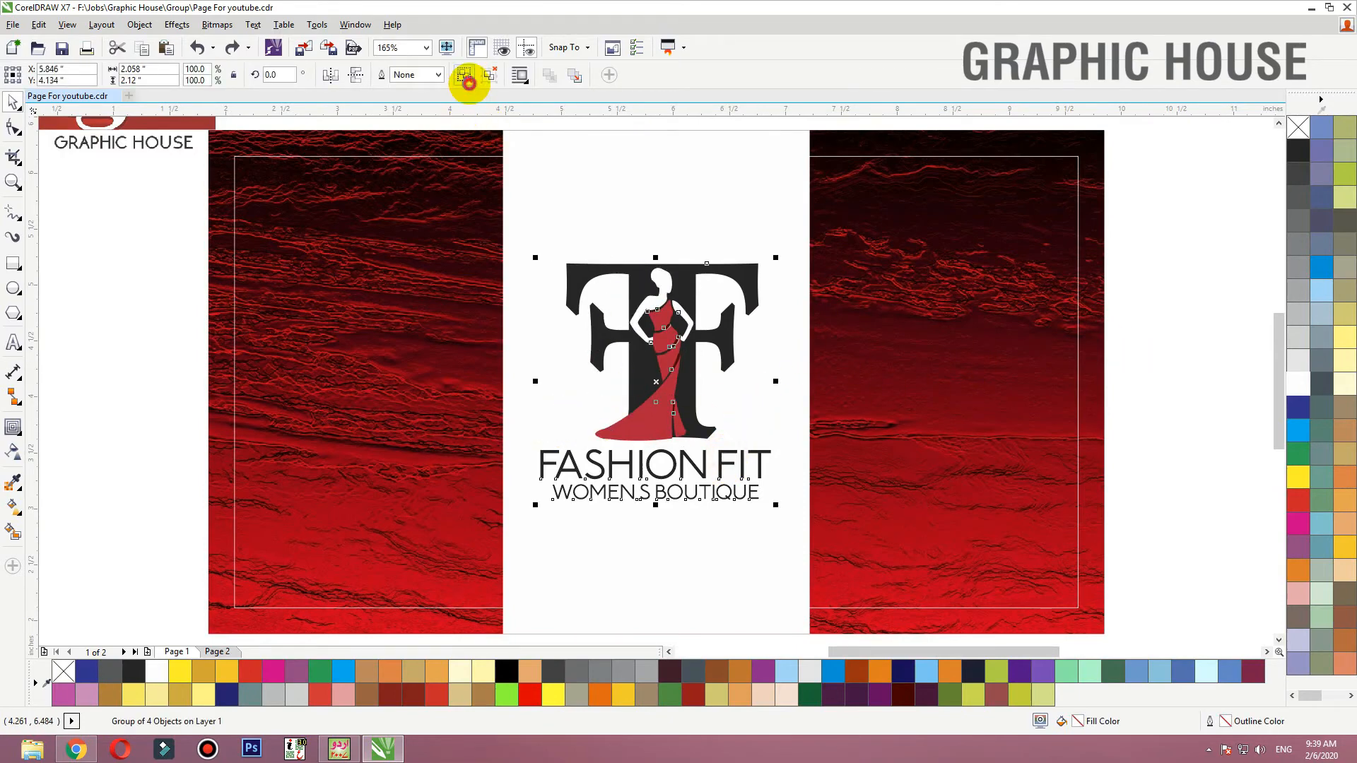
pyautogui.click(465, 76)
pyautogui.click(1203, 415)
# Give the FASHION FIT text a black outline of 0.5 pt
pyautogui.click(695, 469)
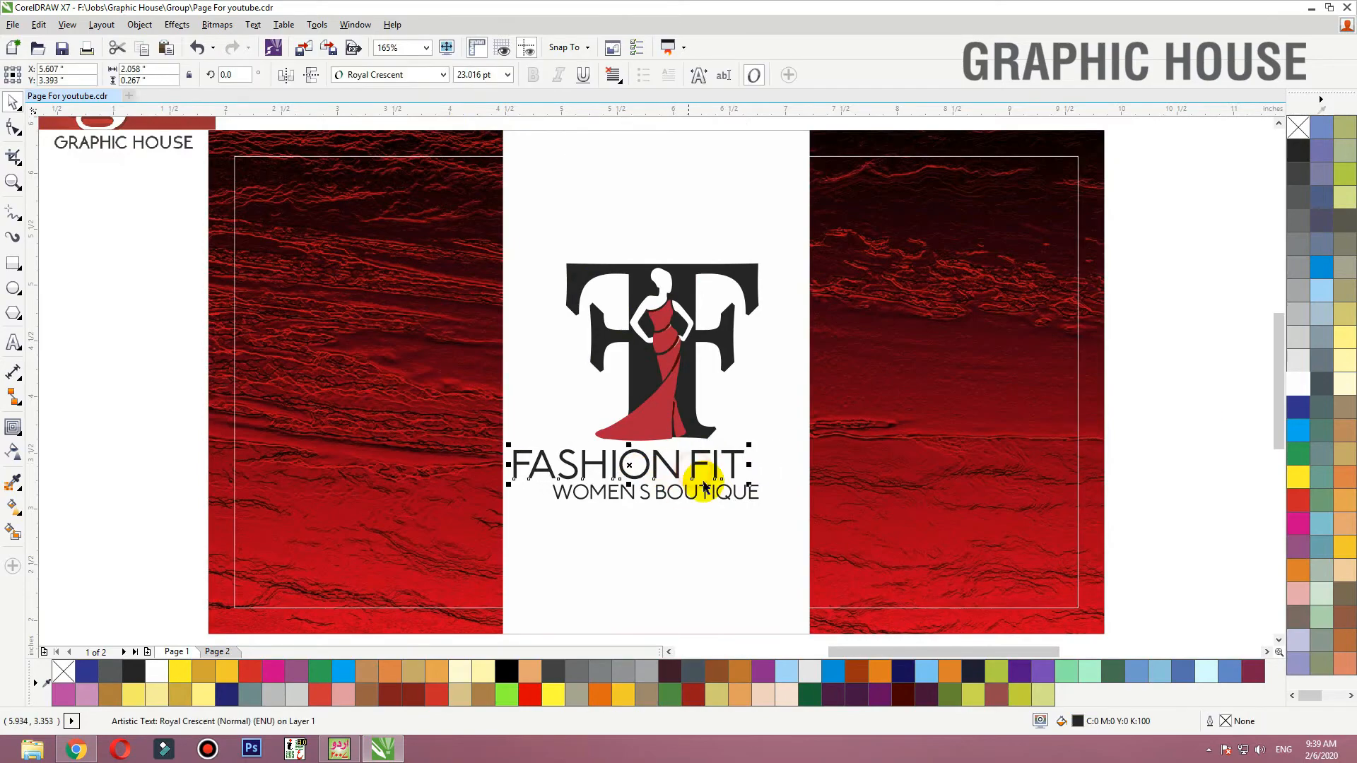
pyautogui.click(694, 495)
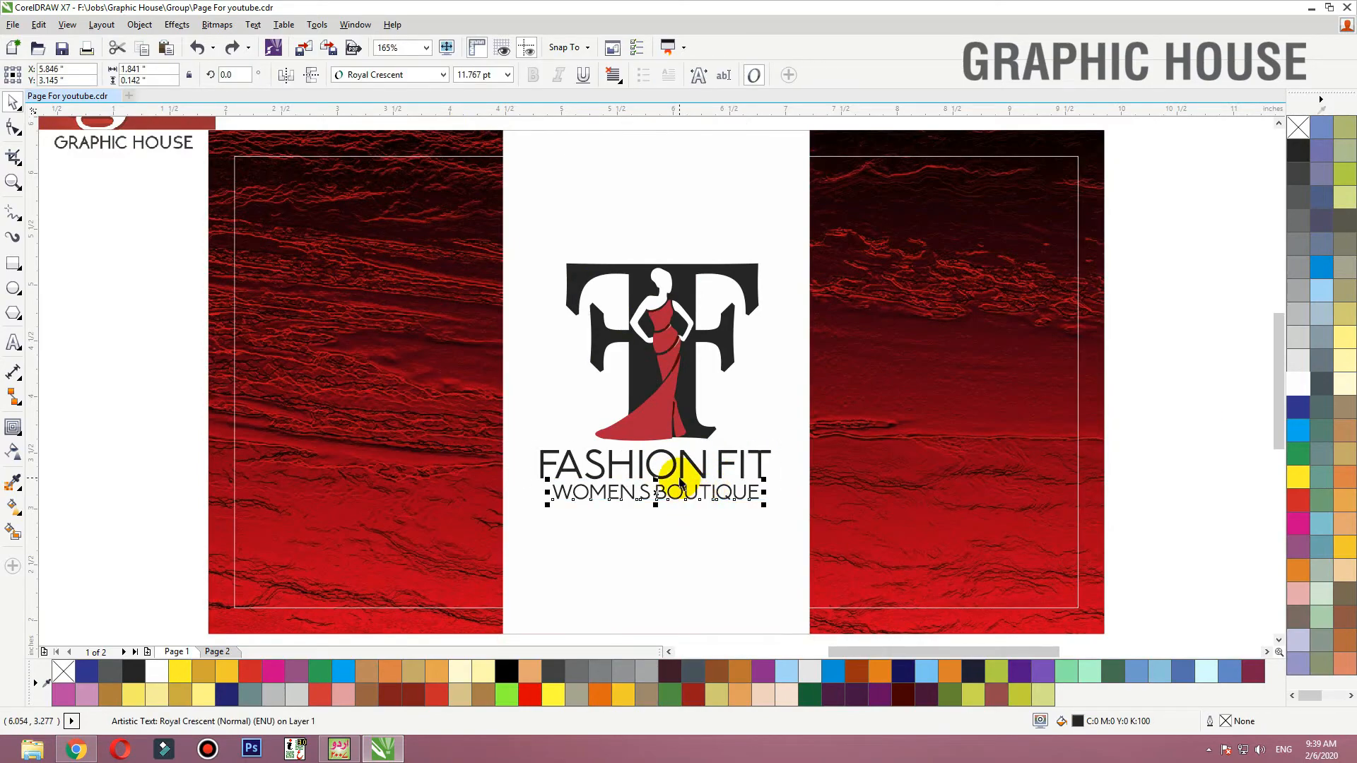
pyautogui.click(683, 477)
pyautogui.moveTo(405, 518); pyautogui.dragTo(414, 503)
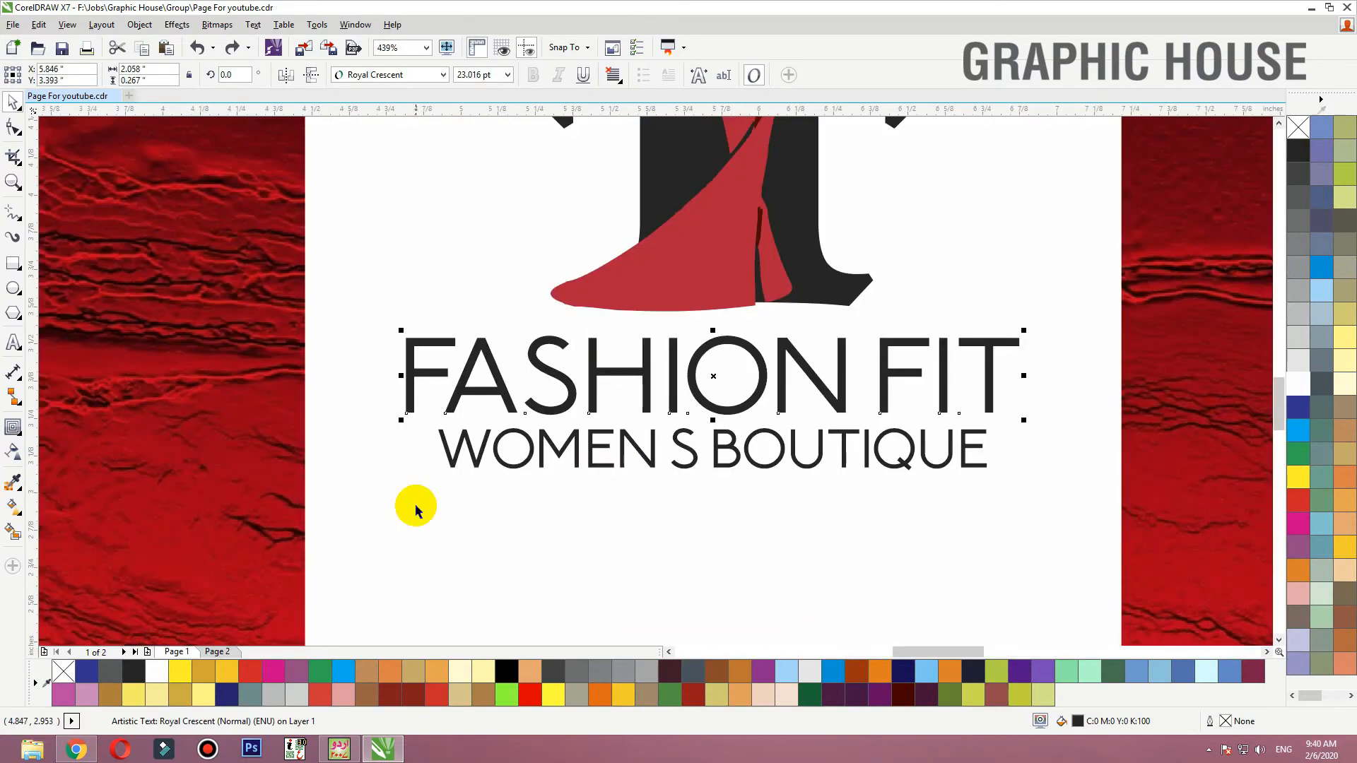
pyautogui.rightClick(1299, 156)
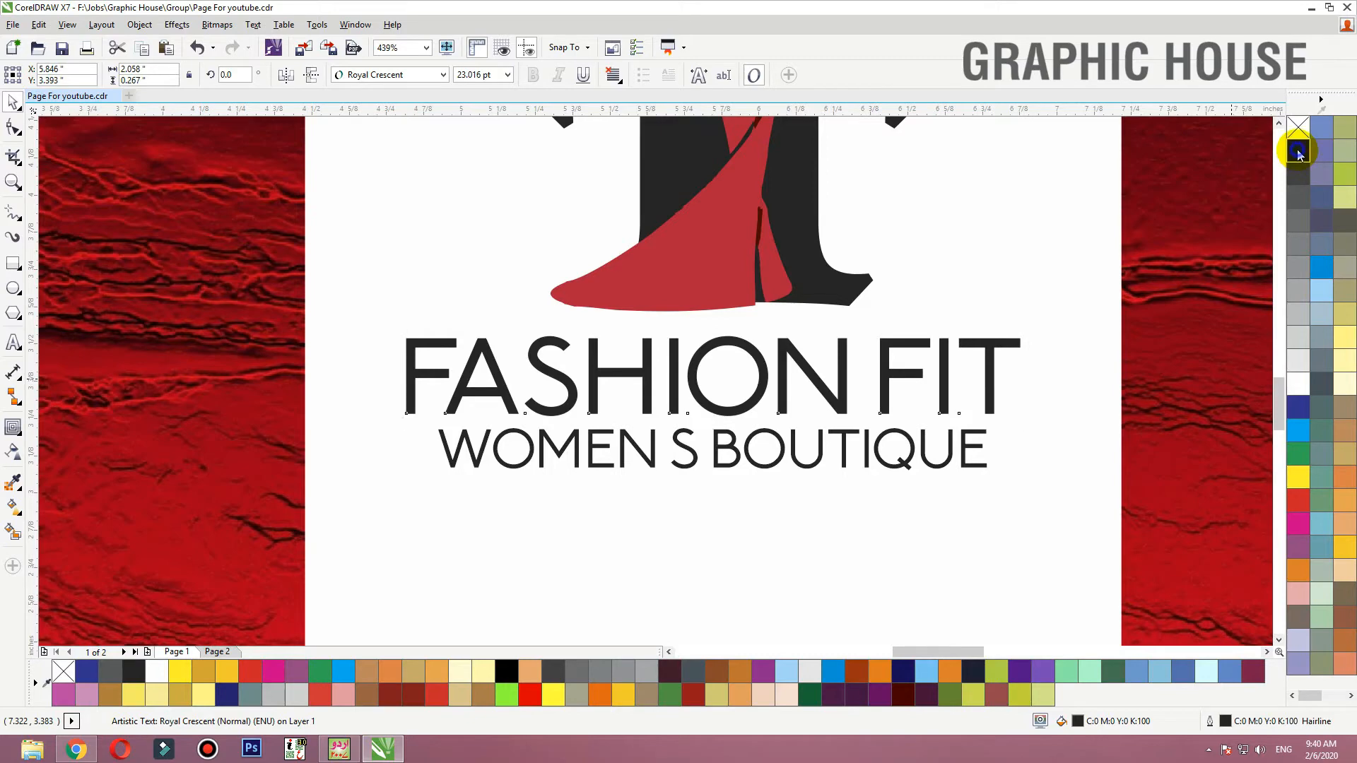
pyautogui.press('F12')
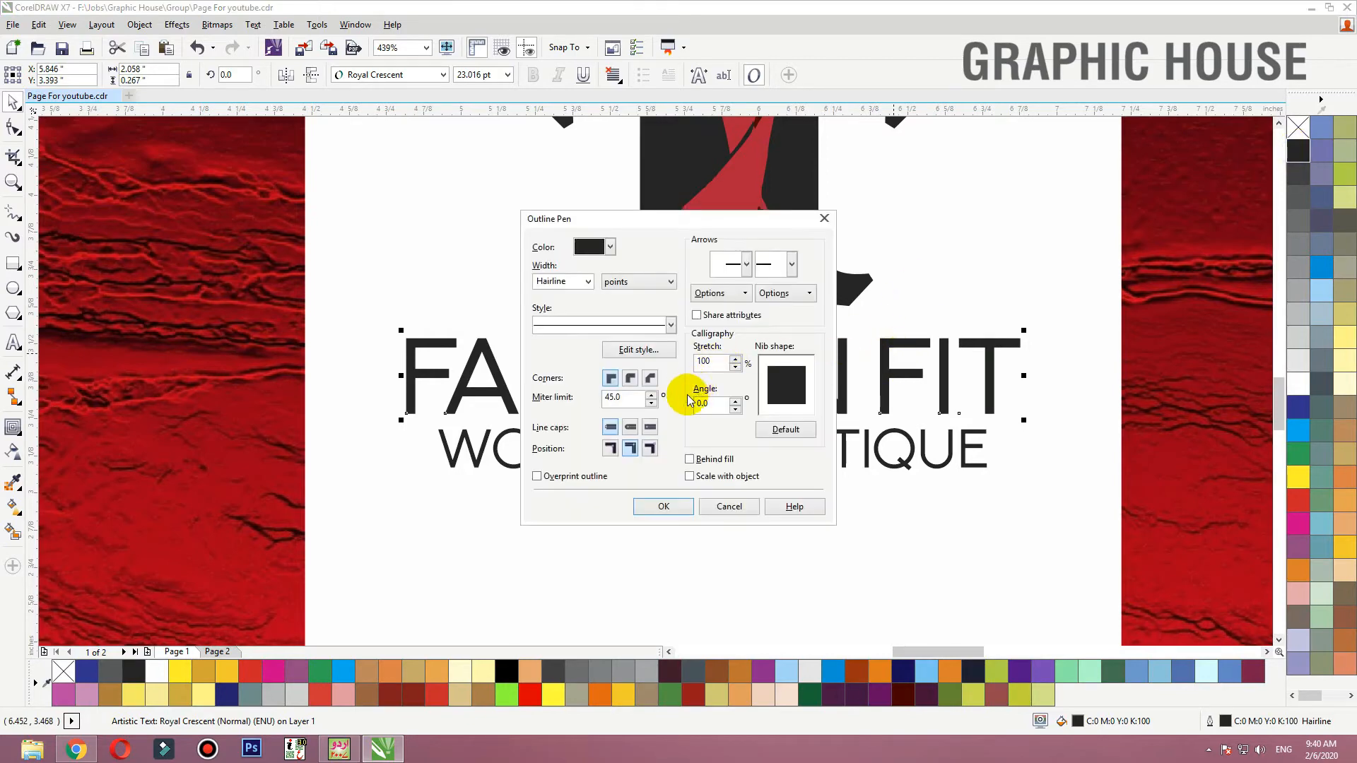
pyautogui.click(584, 282)
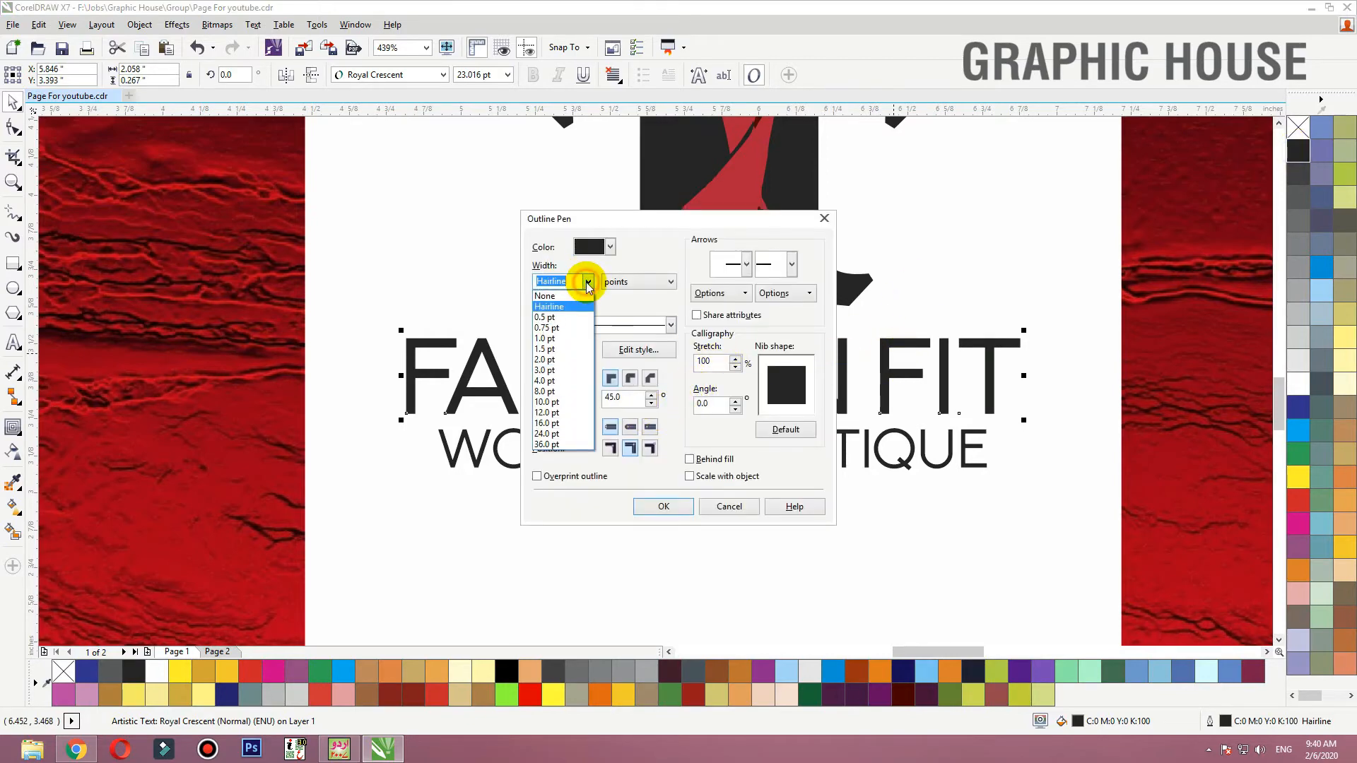
pyautogui.click(560, 324)
pyautogui.click(647, 506)
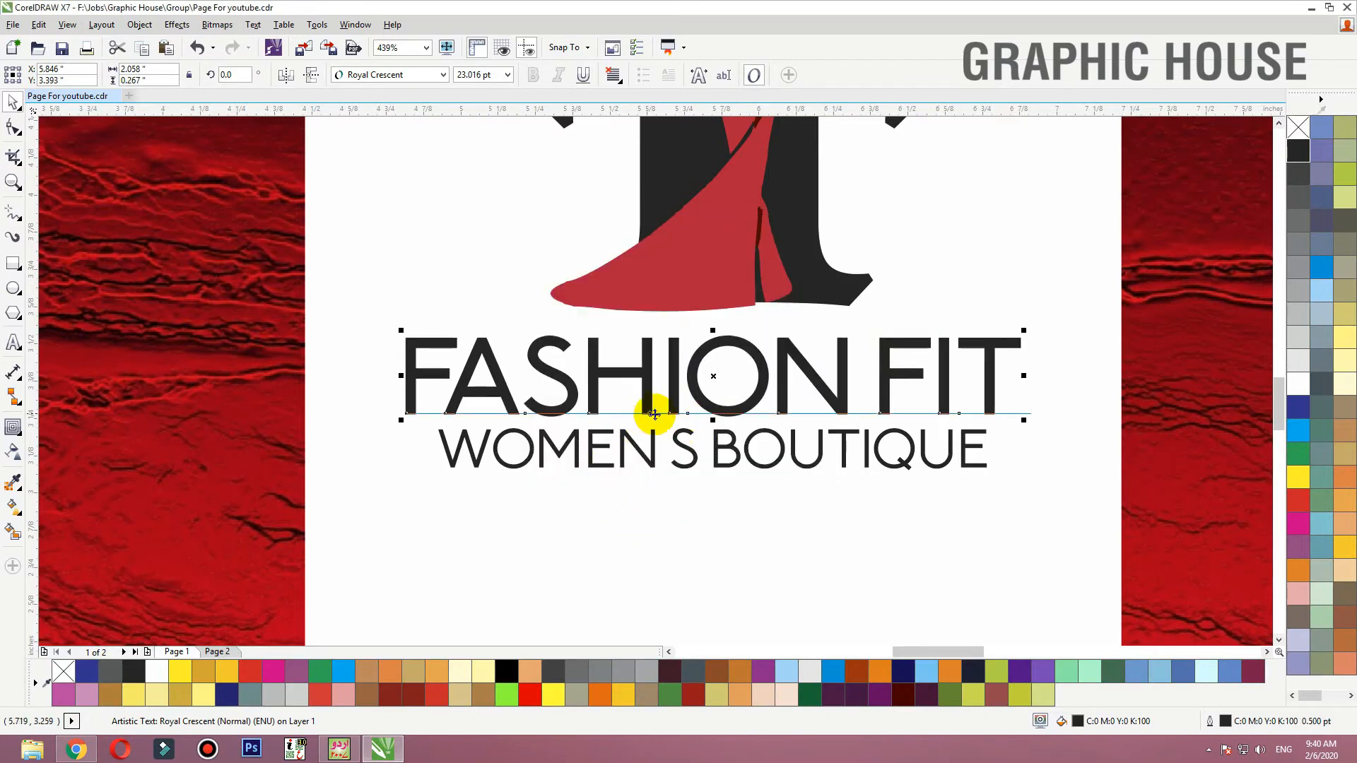
# Set the outline width of the FASHION FIT text to 0.75 pt
pyautogui.press('F12')
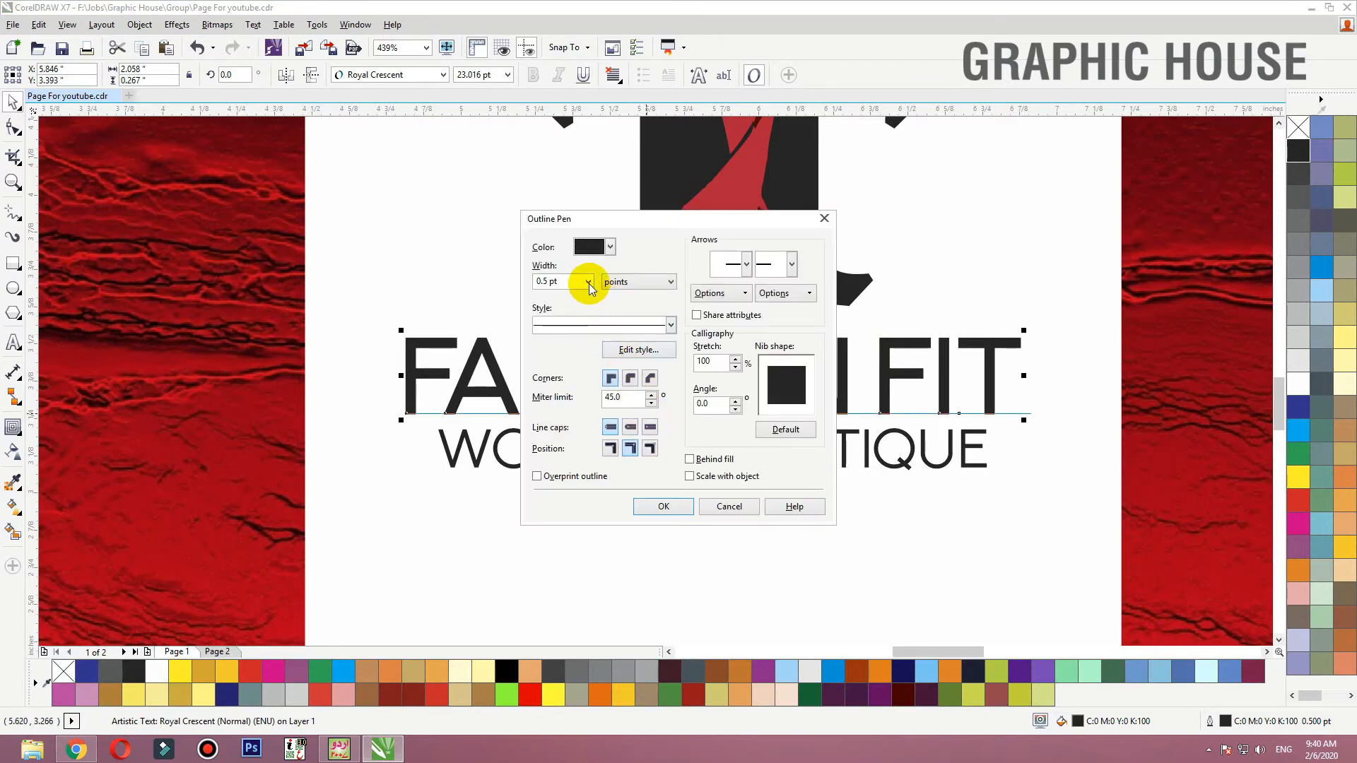
pyautogui.click(588, 283)
pyautogui.click(554, 333)
pyautogui.click(680, 507)
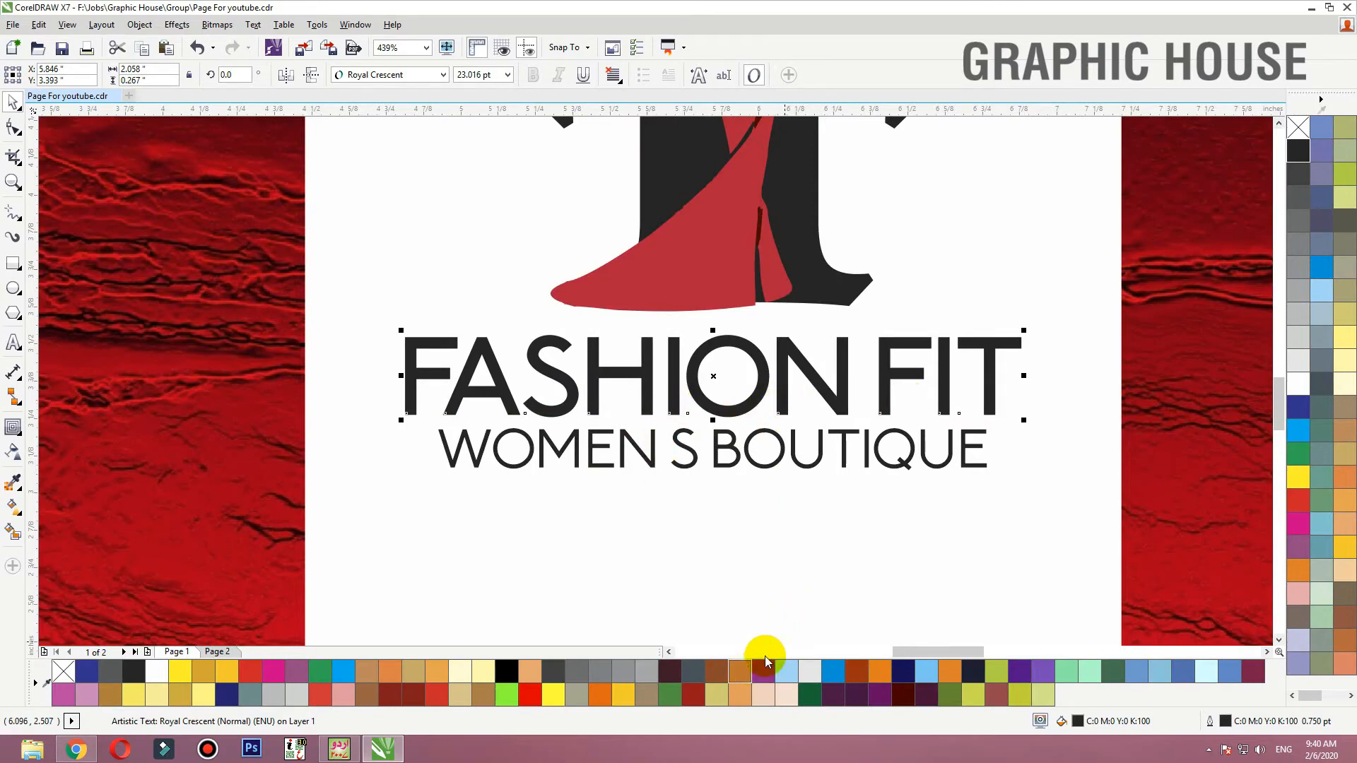
# Sample the dark red C18 M100 Y100 K18 from the background texture and apply it to the FASHION FIT text's outline and fill
pyautogui.scroll(-3, 844, 568)
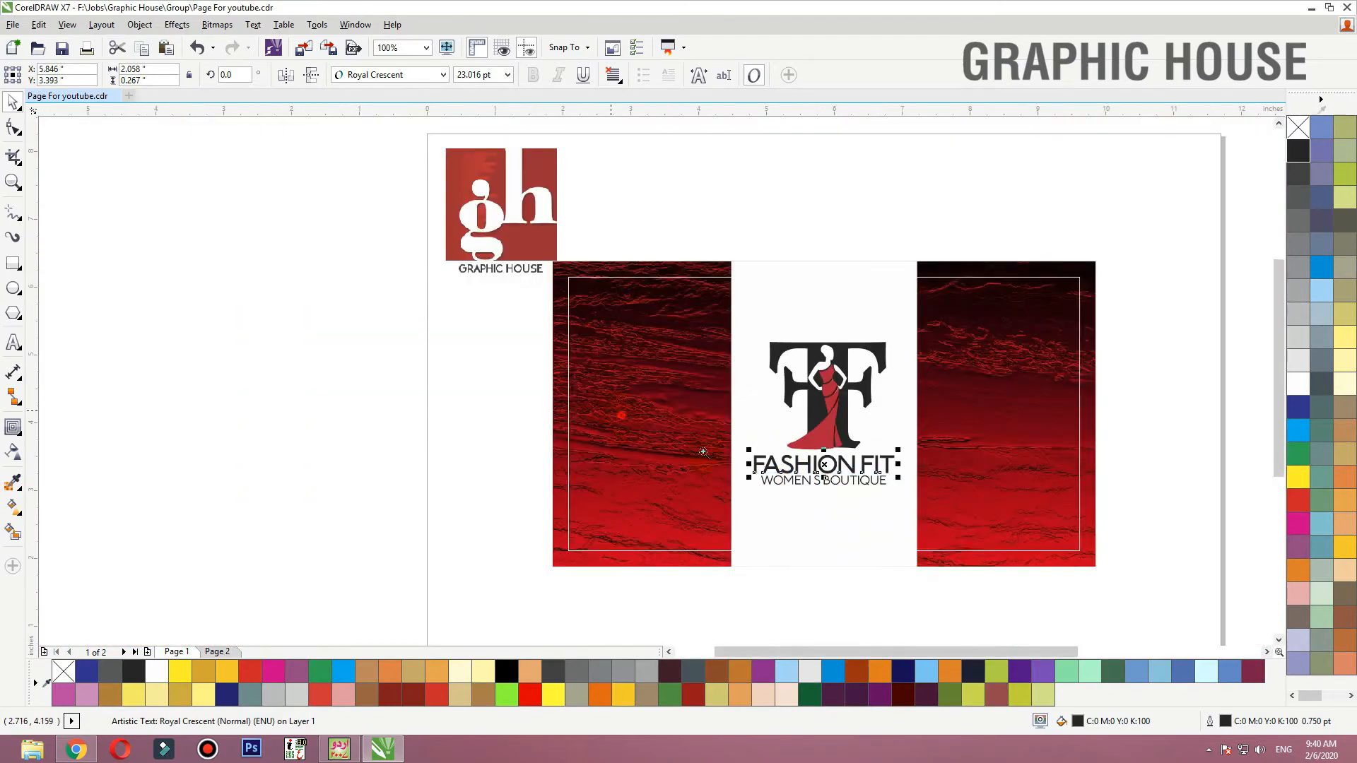
pyautogui.moveTo(616, 413); pyautogui.dragTo(1134, 557)
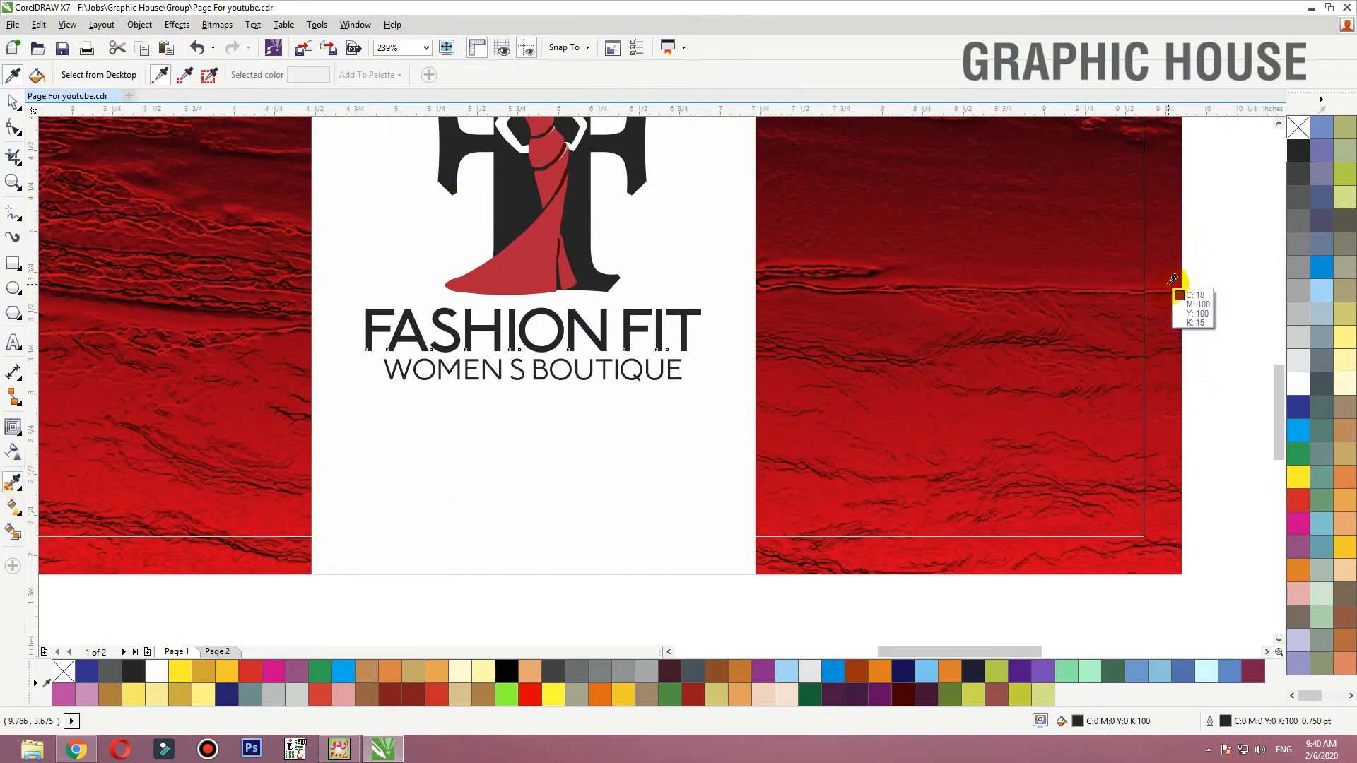
pyautogui.click(1077, 282)
pyautogui.click(549, 340)
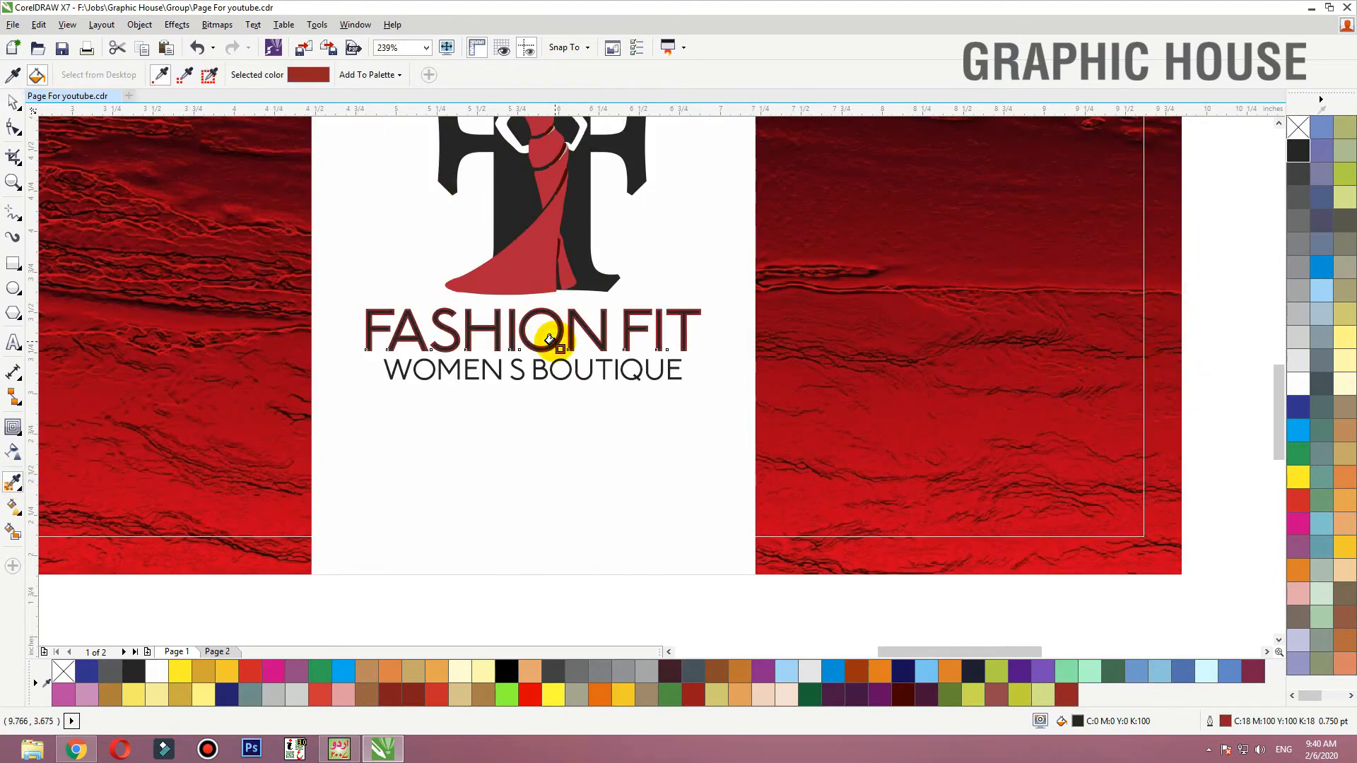
pyautogui.press('space')
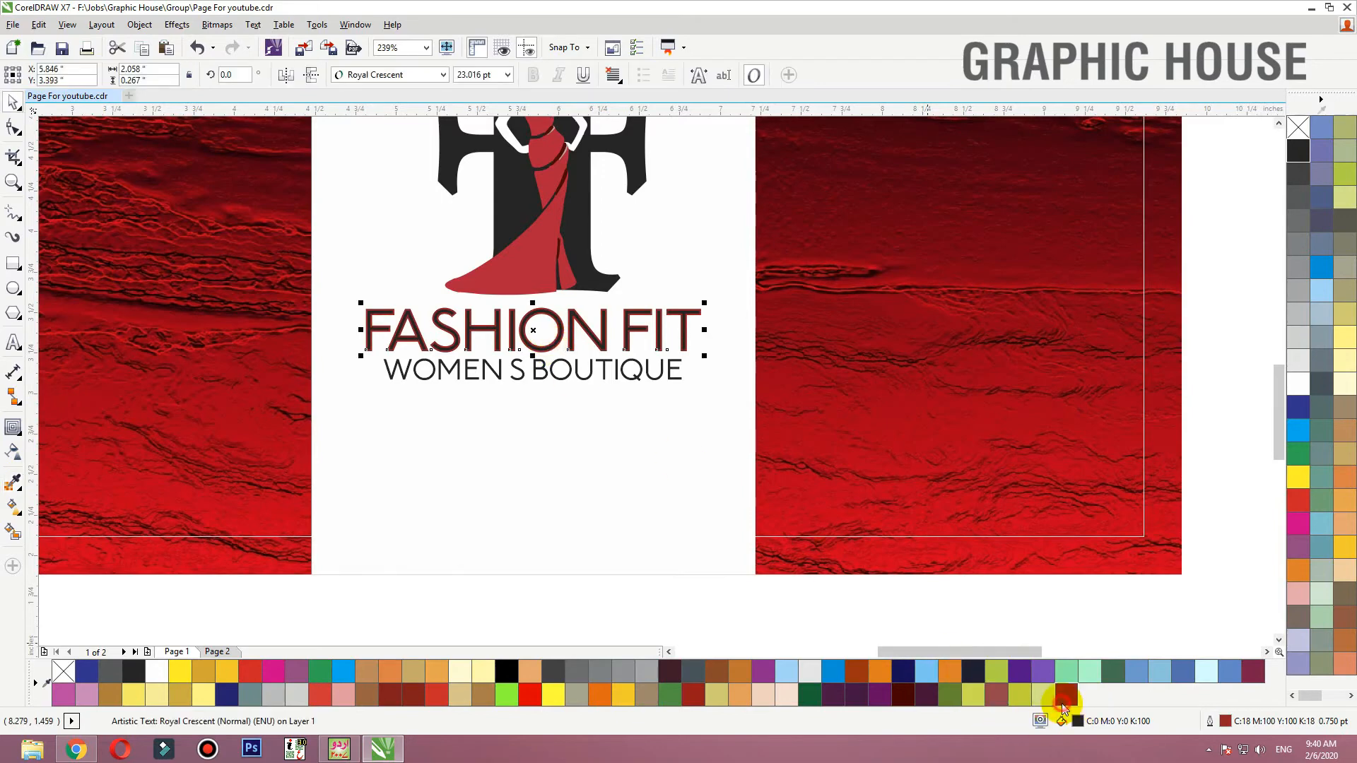
pyautogui.click(1067, 696)
# Recolour only the word FIT in the title with black fill and outline, C60 M60 Y60 K100
pyautogui.press('F2')
pyautogui.moveTo(850, 263); pyautogui.dragTo(234, 431)
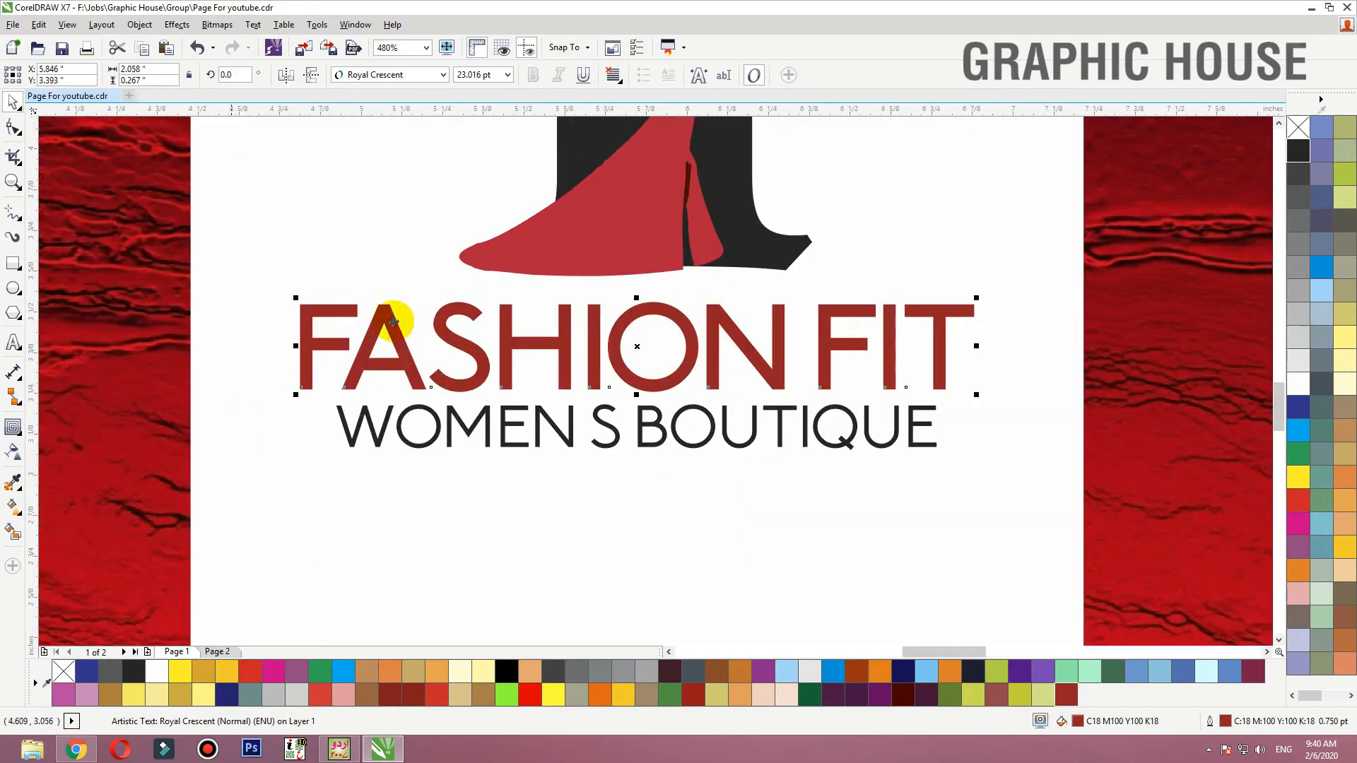
pyautogui.doubleClick(824, 347)
pyautogui.moveTo(821, 345); pyautogui.dragTo(967, 344)
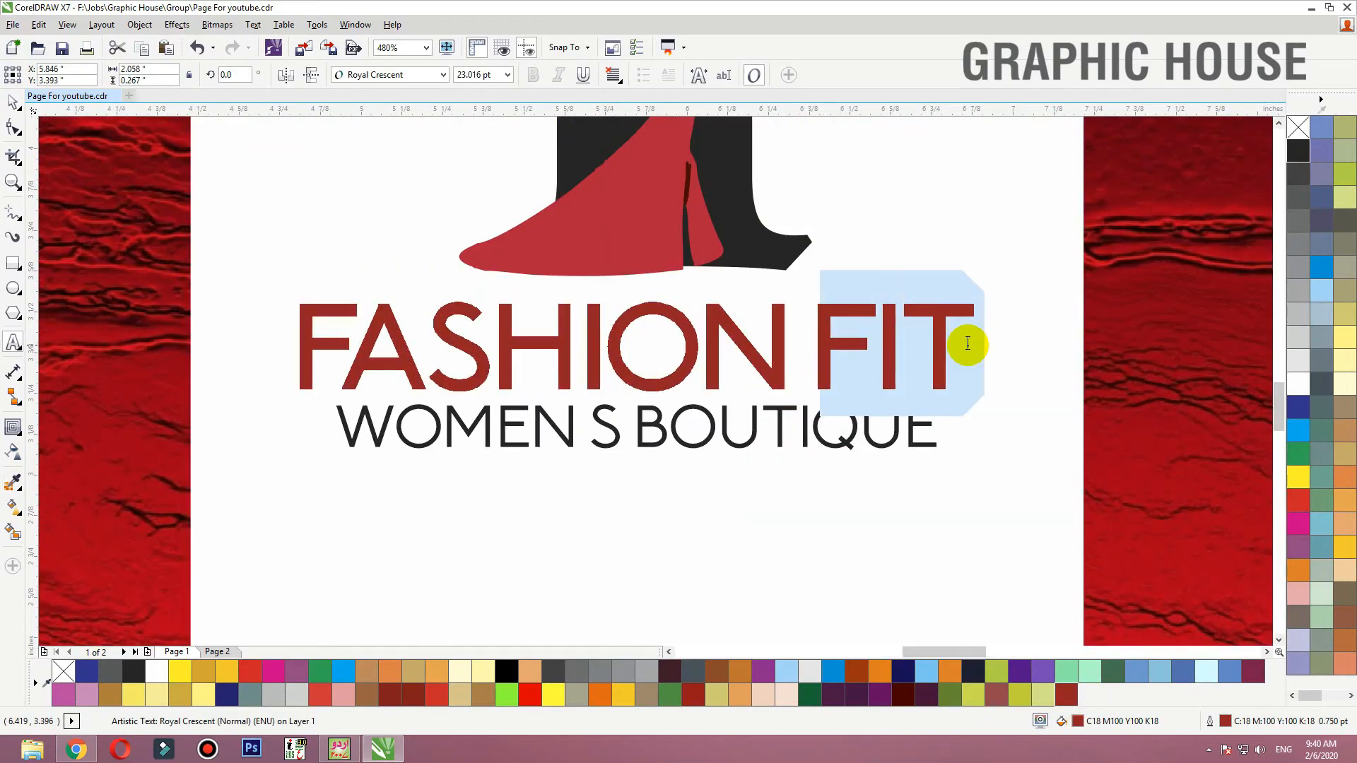
pyautogui.click(506, 670)
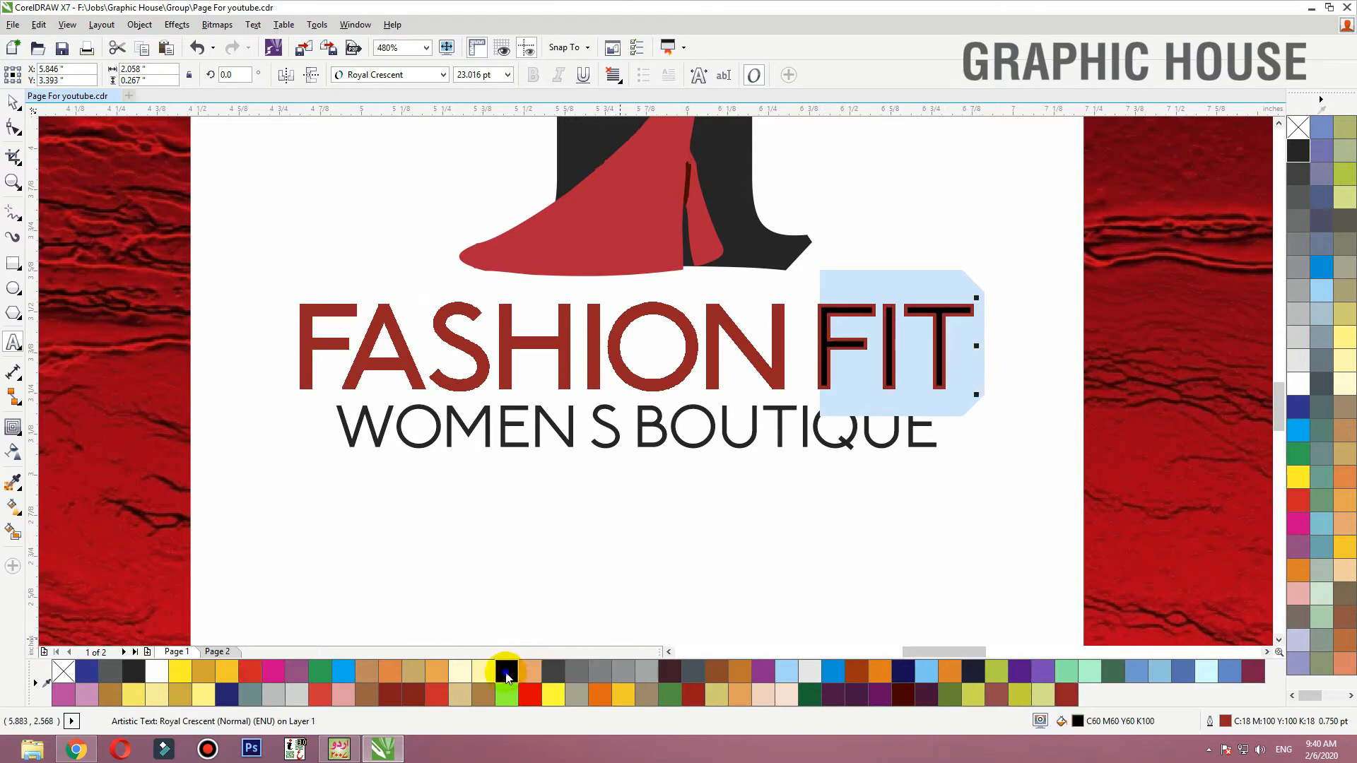
pyautogui.click(13, 102)
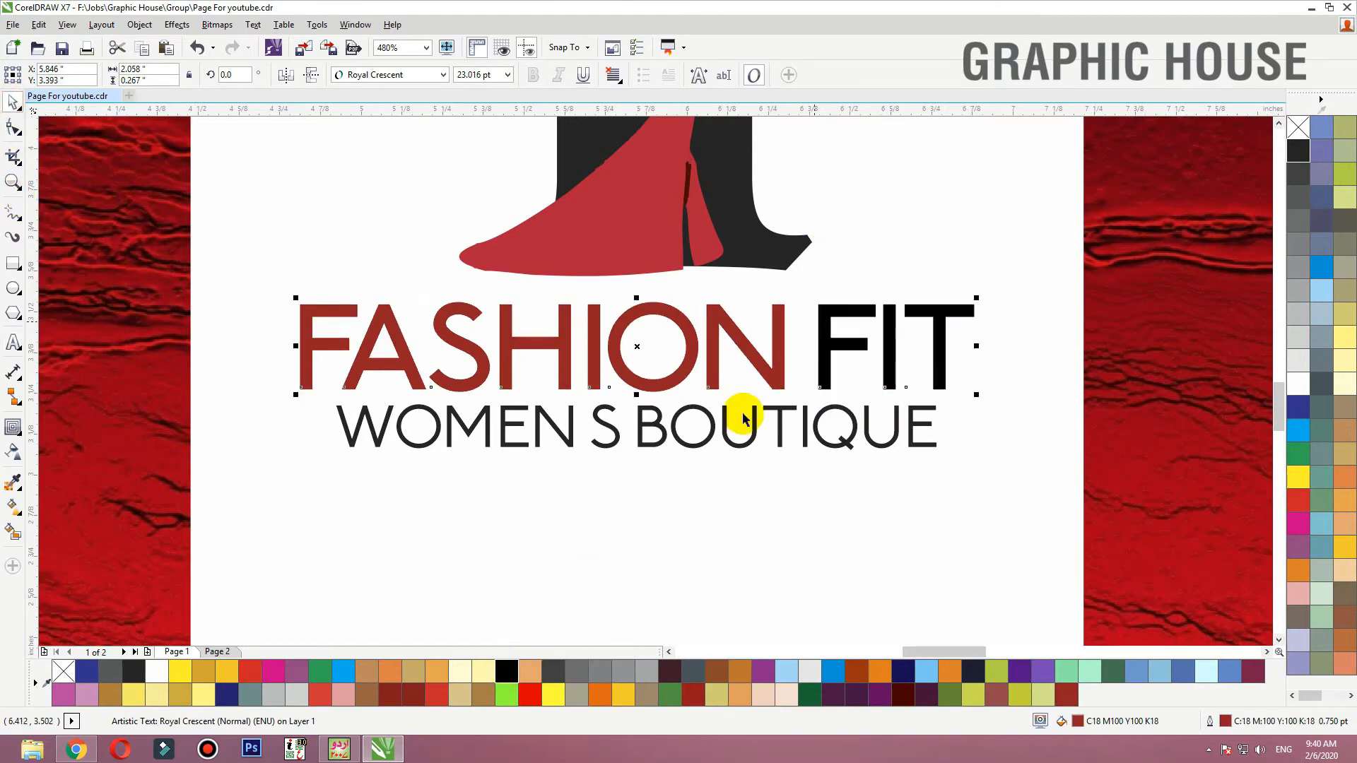
# Give the WOMEN S BOUTIQUE text a black fill and hairline outline in C60 M60 Y60 K100
pyautogui.click(702, 448)
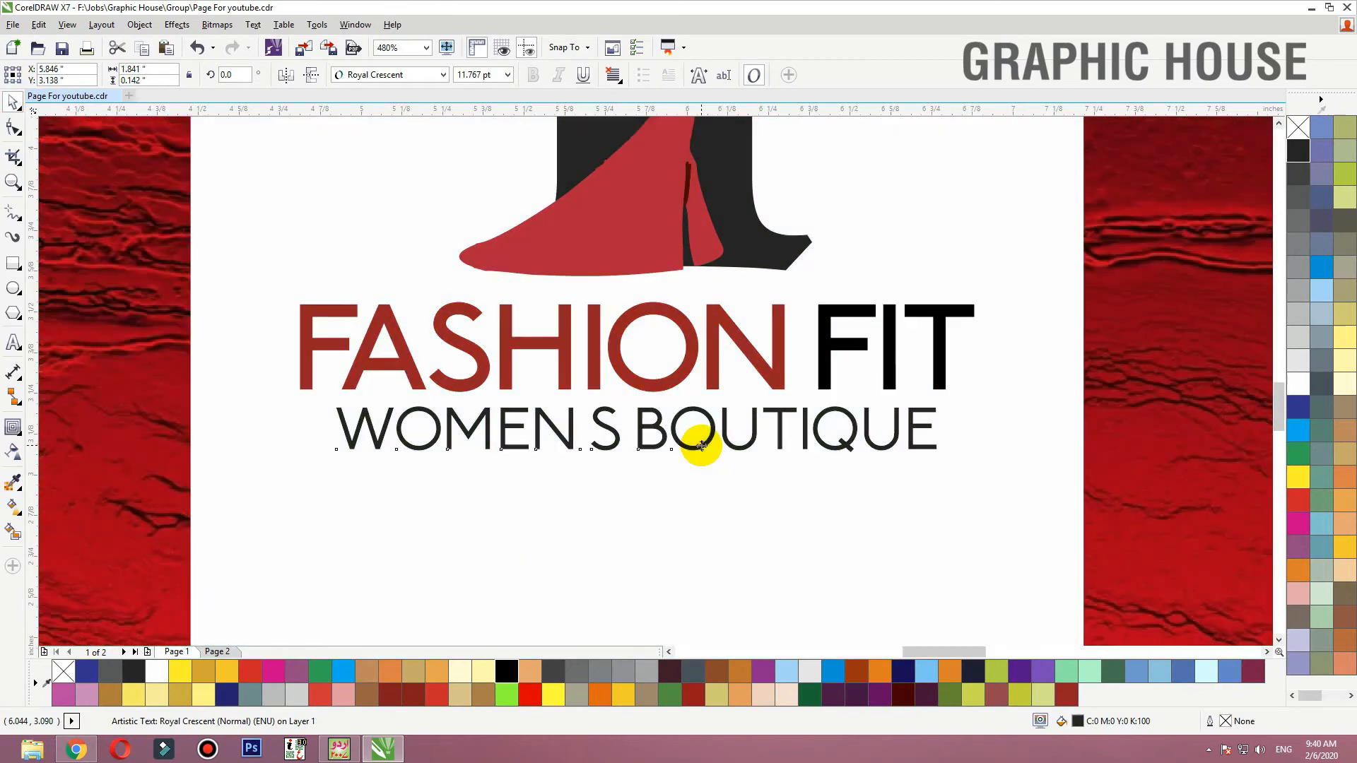
pyautogui.click(506, 670)
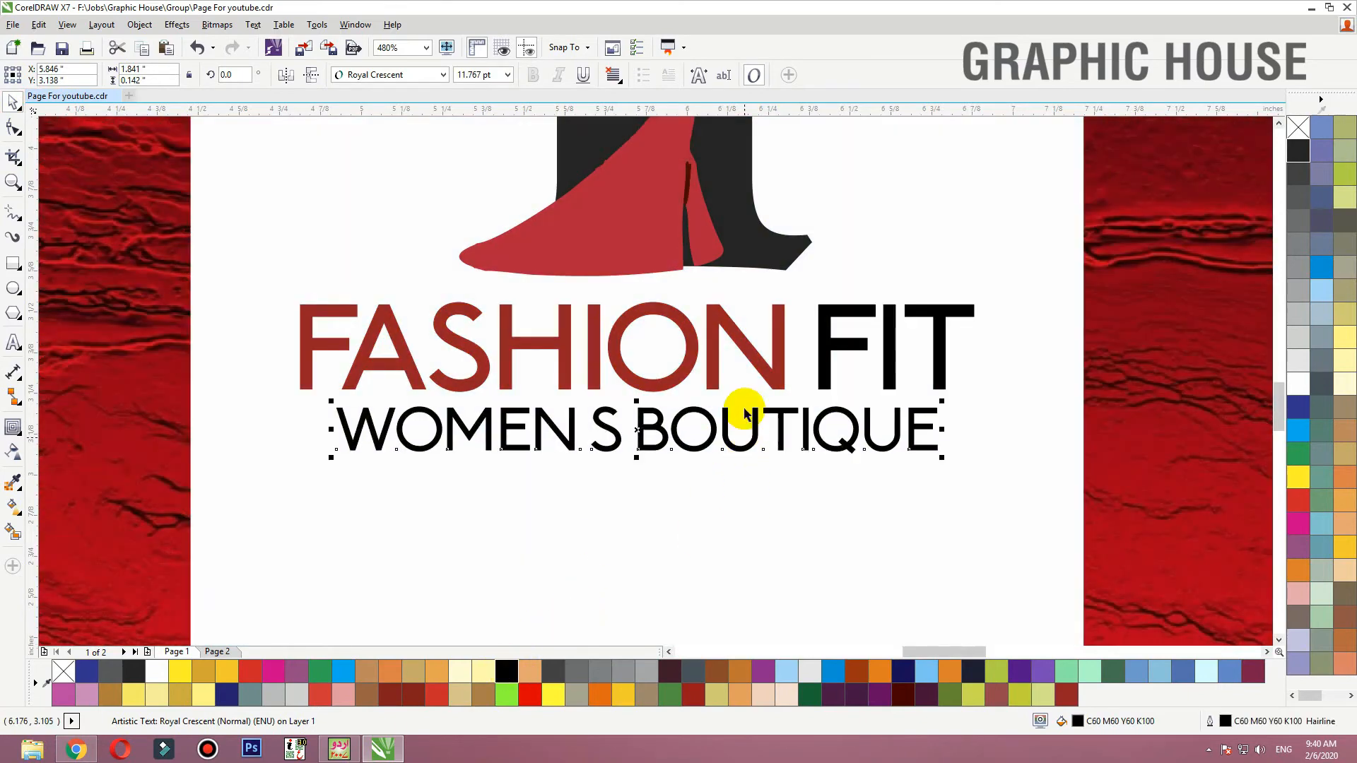
pyautogui.keyDown('shift'); pyautogui.click(756, 378); pyautogui.keyUp('shift')
pyautogui.scroll(-3, 819, 415)
pyautogui.scroll(-3, 818, 417)
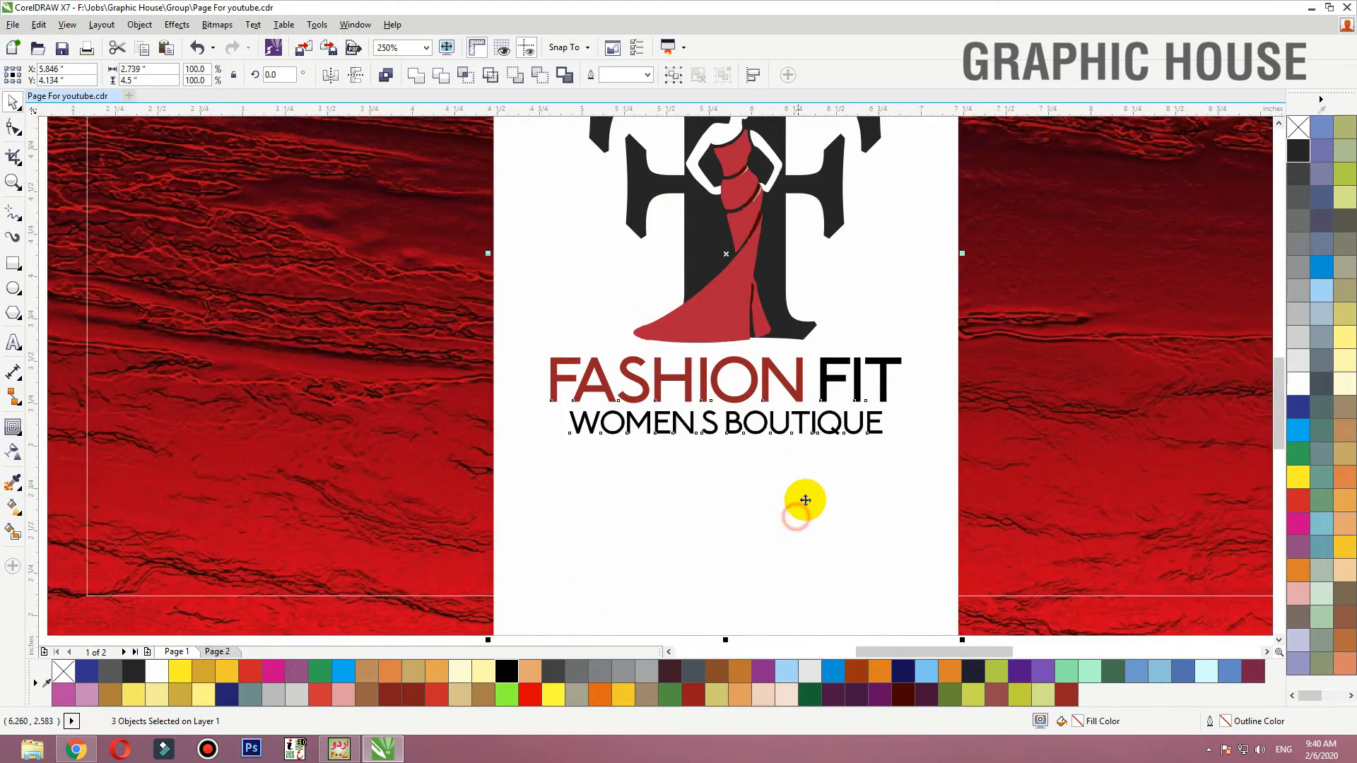
# Fill the large monogram letter shape behind the woman figure with solid black
pyautogui.click(778, 390)
pyautogui.hotkey('ctrl', 'z')
pyautogui.moveTo(813, 354); pyautogui.dragTo(850, 353)
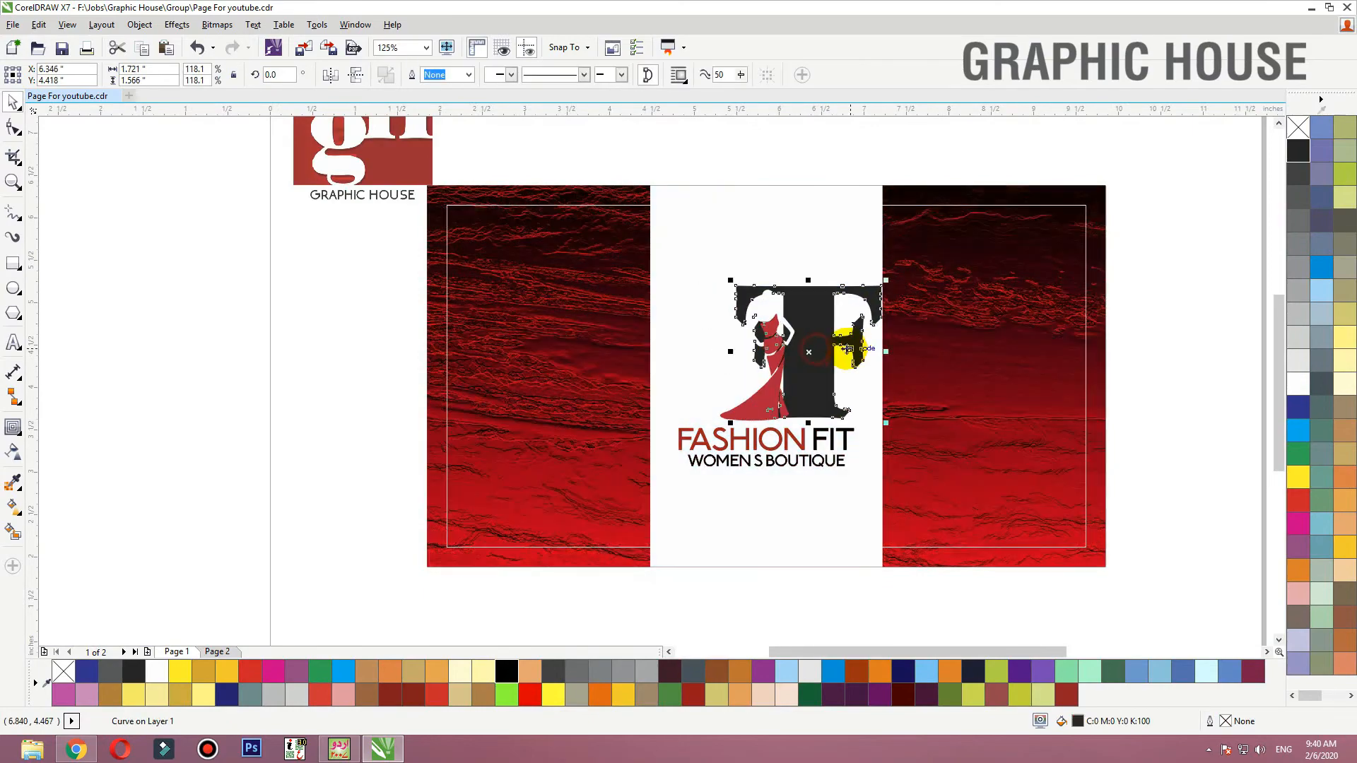
pyautogui.hotkey('ctrl', 'z')
pyautogui.click(506, 671)
pyautogui.click(898, 390)
# Recolour the long skirt piece of the woman's dress with the dark red C18 M100 Y100 K18
pyautogui.press('F2')
pyautogui.moveTo(909, 272); pyautogui.dragTo(669, 439)
pyautogui.click(596, 505)
pyautogui.moveTo(589, 505); pyautogui.dragTo(600, 498)
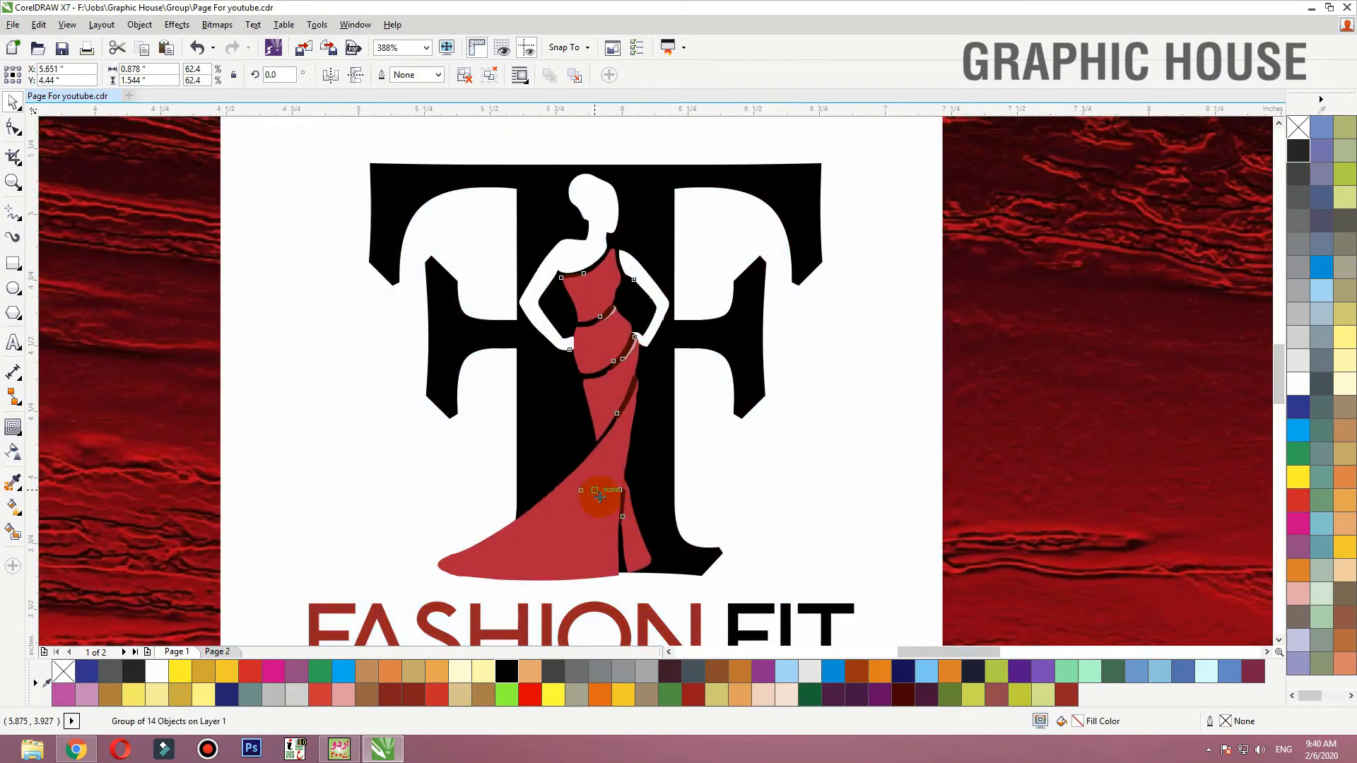
pyautogui.keyDown('ctrl'); pyautogui.click(624, 415); pyautogui.keyUp('ctrl')
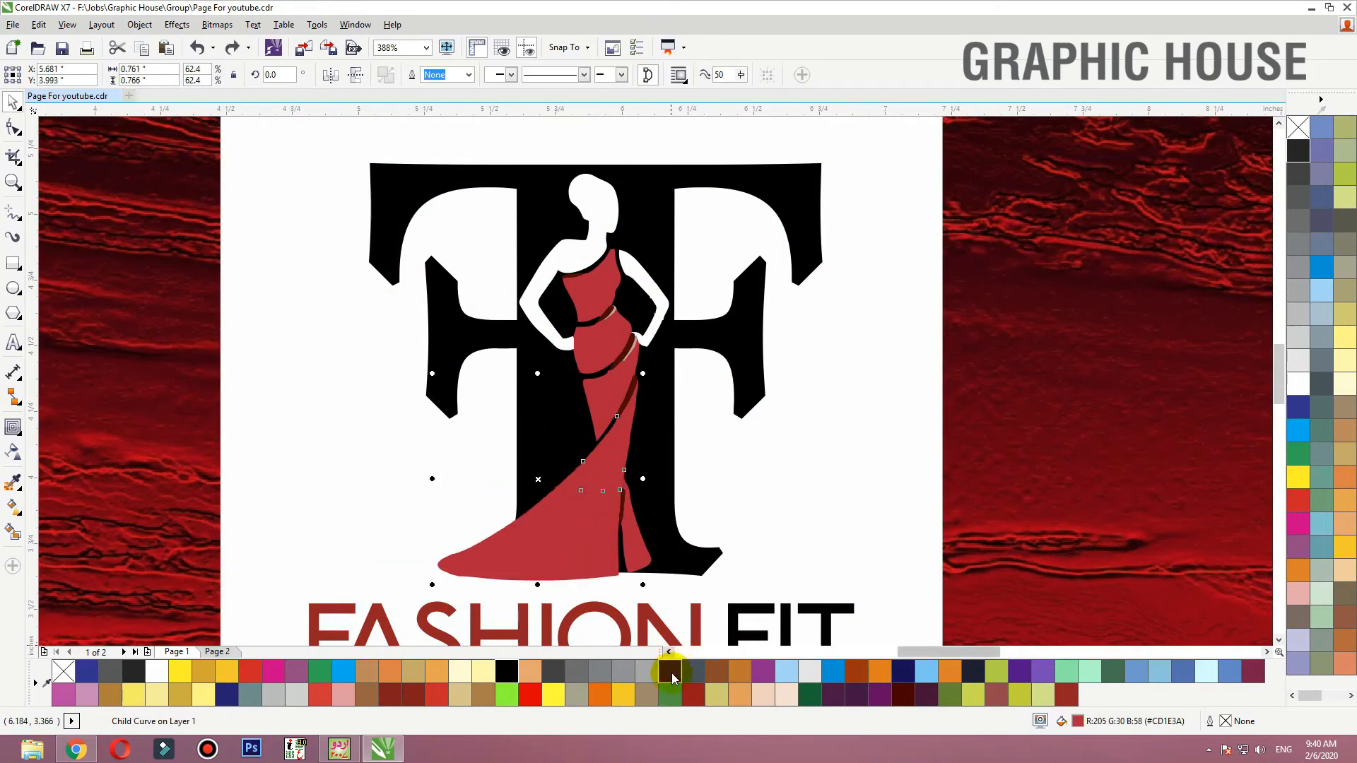
pyautogui.click(695, 697)
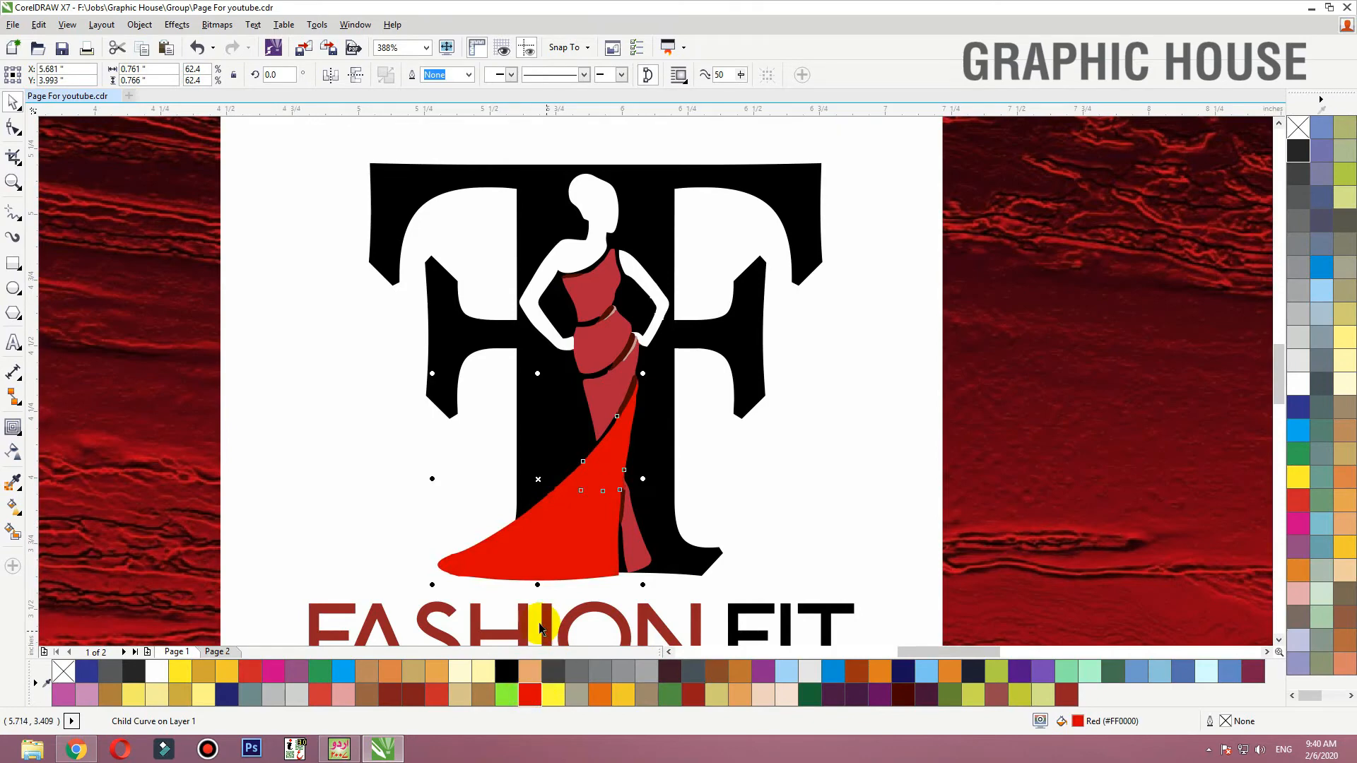
pyautogui.click(692, 696)
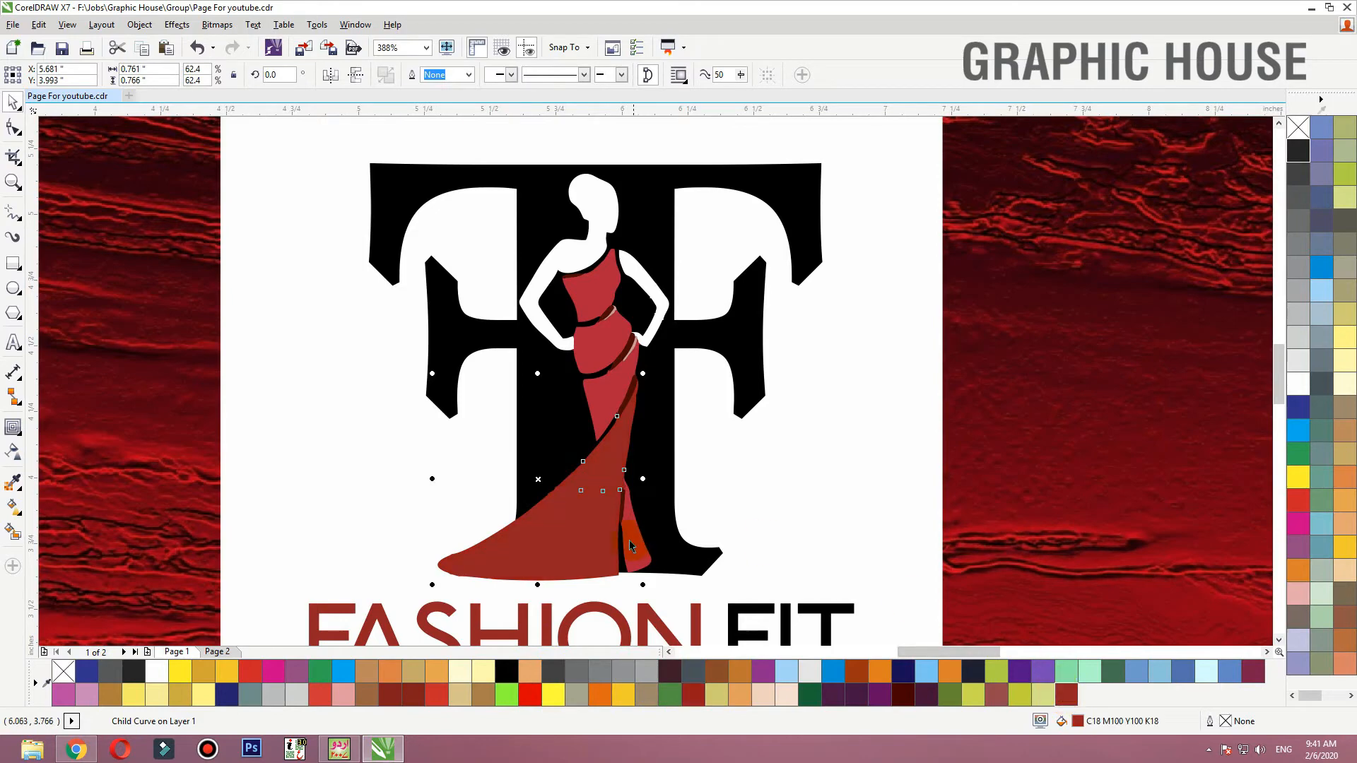
# Apply a linear fountain fill blending dark red into bright red across the long skirt piece of the dress
pyautogui.press('g')
pyautogui.moveTo(511, 585); pyautogui.dragTo(669, 441)
pyautogui.click(527, 703)
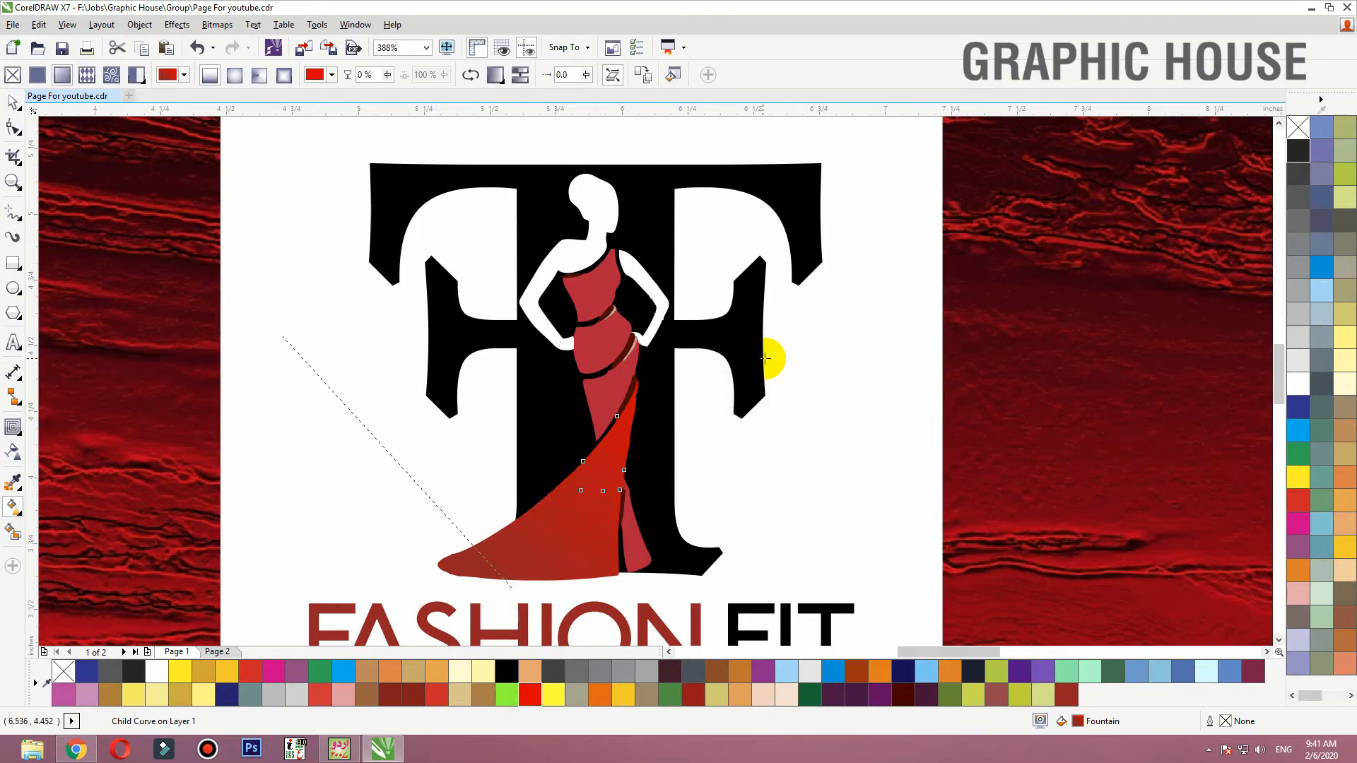
# Apply the skirt's red fountain fill to the thigh, slit, hip and bodice pieces of the dress
pyautogui.press('space')
pyautogui.click(617, 380)
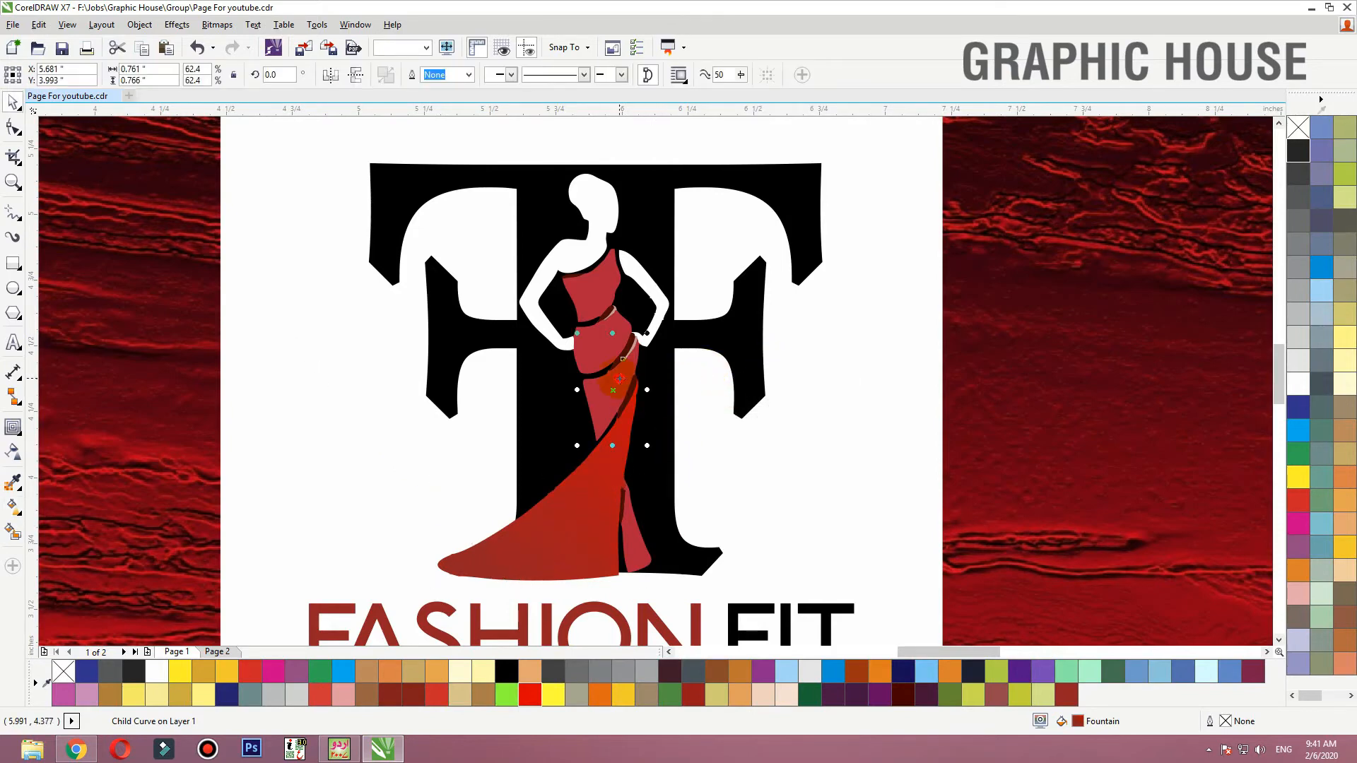
pyautogui.click(637, 540)
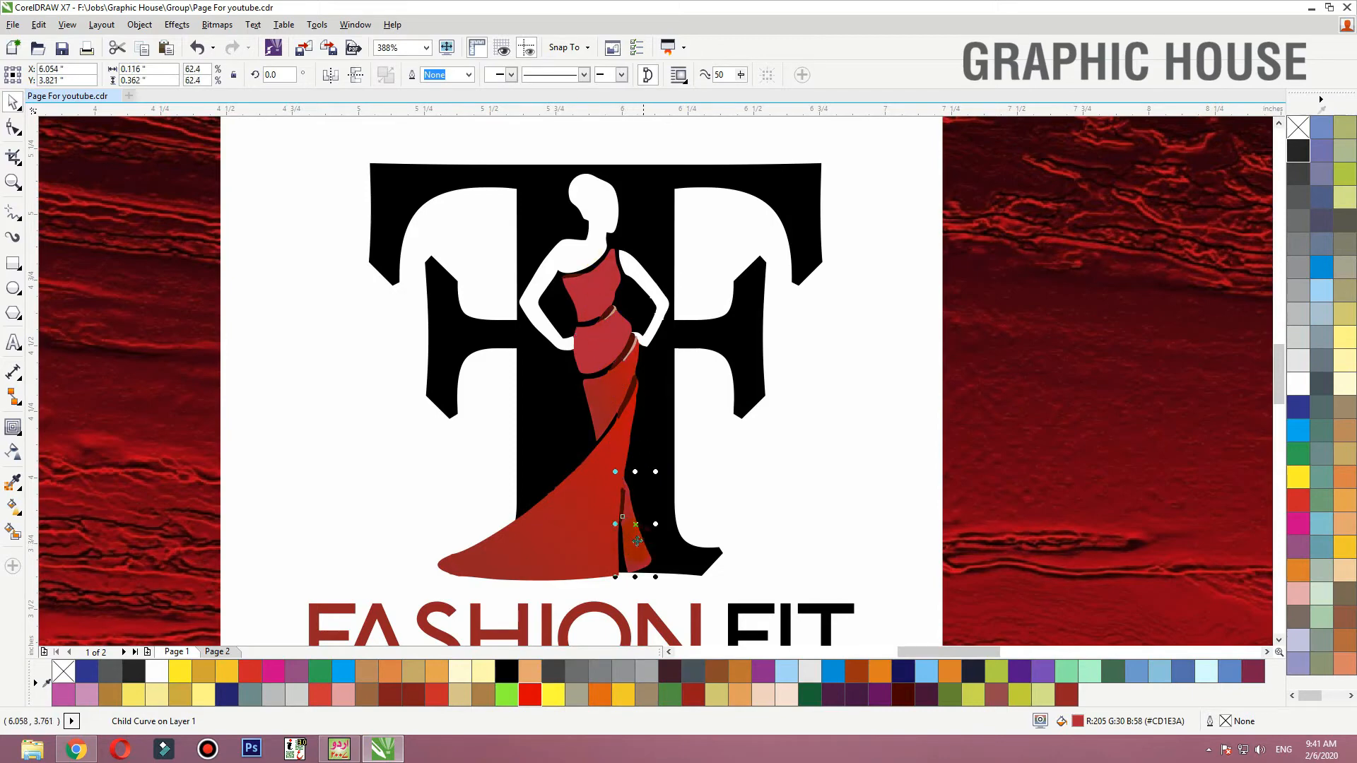
pyautogui.moveTo(613, 336); pyautogui.dragTo(617, 318)
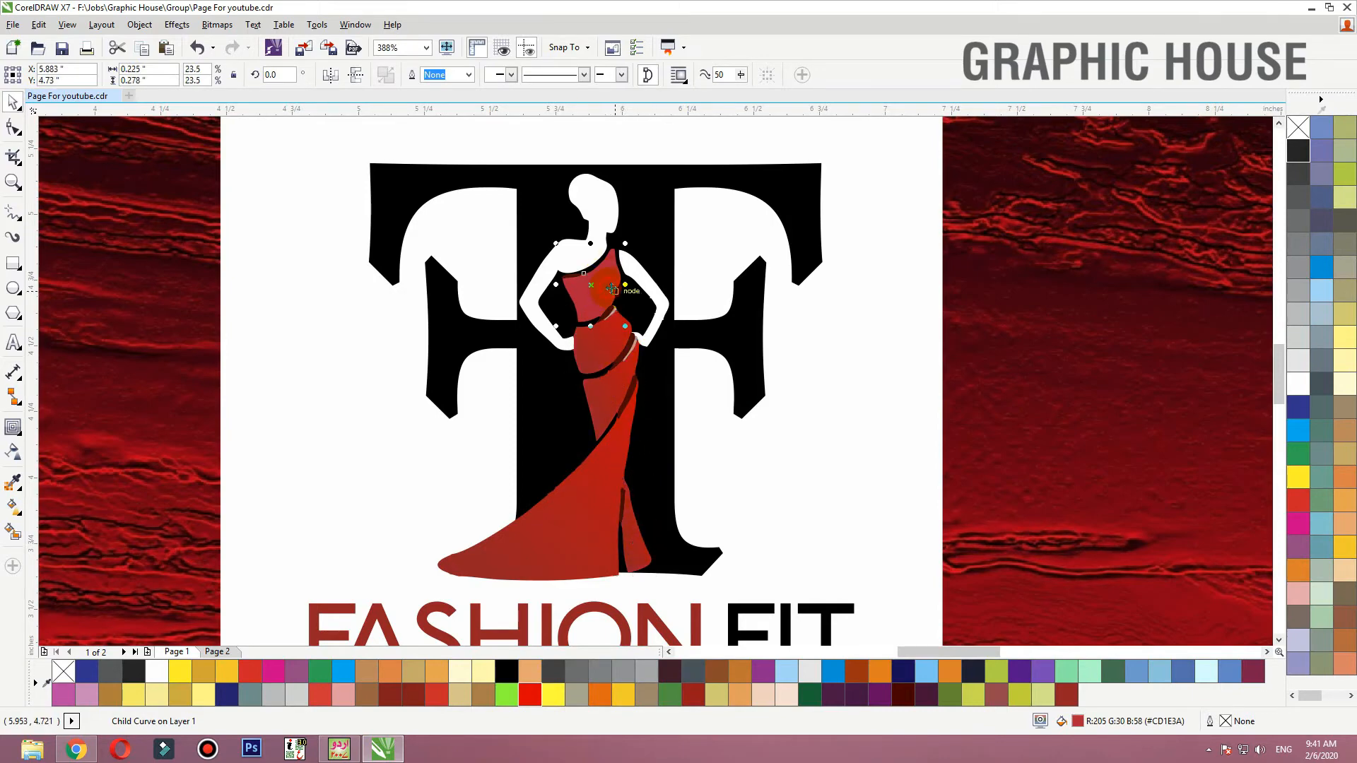
# Remove the outline from the thin white rectangular frame inside the red-textured card
pyautogui.scroll(-2, 669, 303)
pyautogui.scroll(-2, 691, 382)
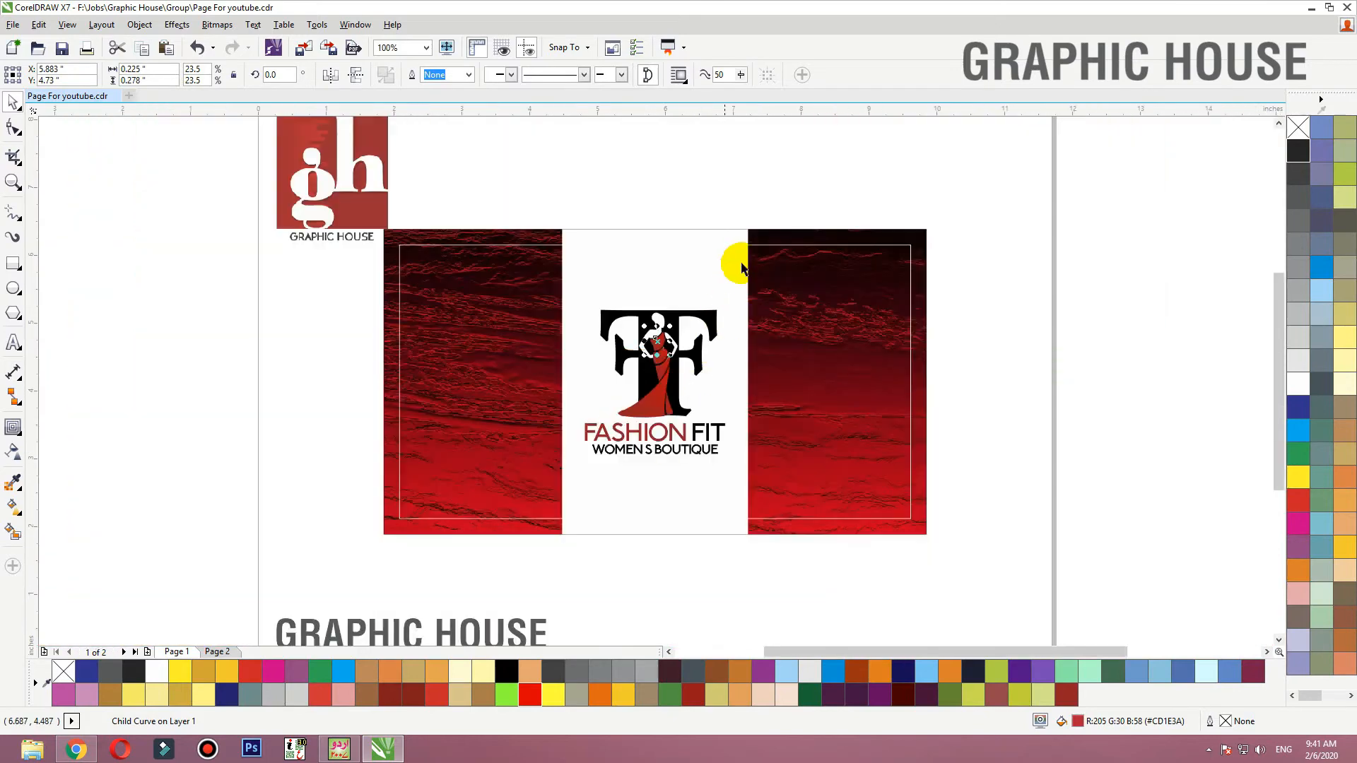
pyautogui.click(741, 267)
pyautogui.hotkey('shift', 'F2')
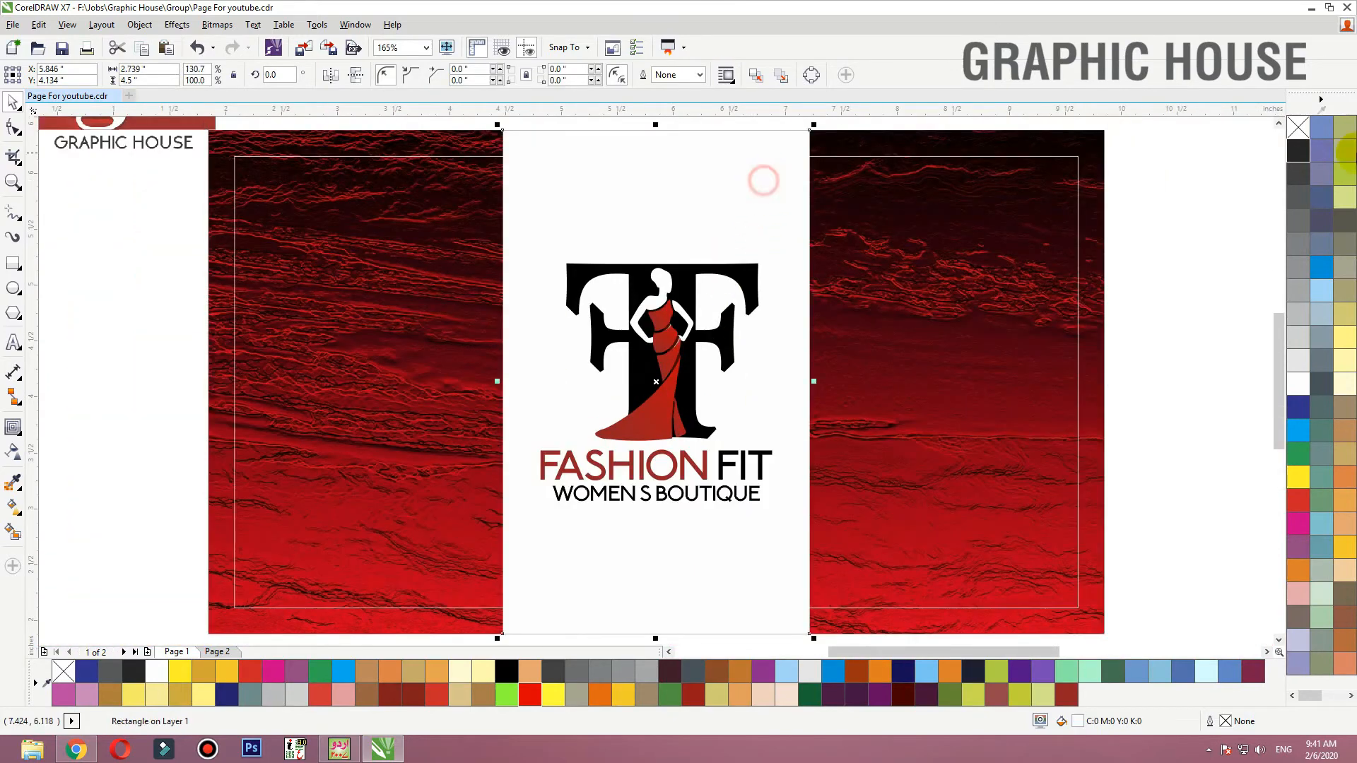
pyautogui.click(1184, 212)
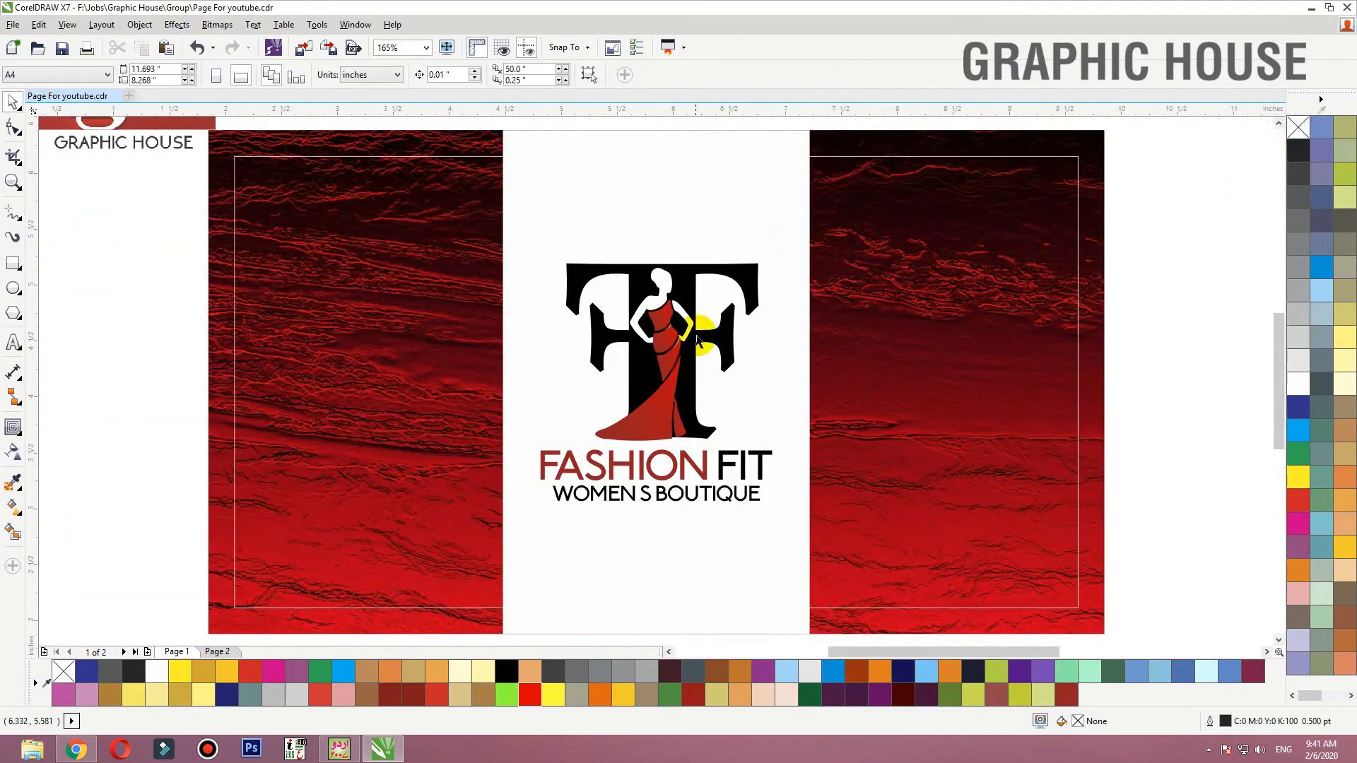
pyautogui.click(1079, 164)
pyautogui.rightClick(1297, 127)
pyautogui.click(1157, 195)
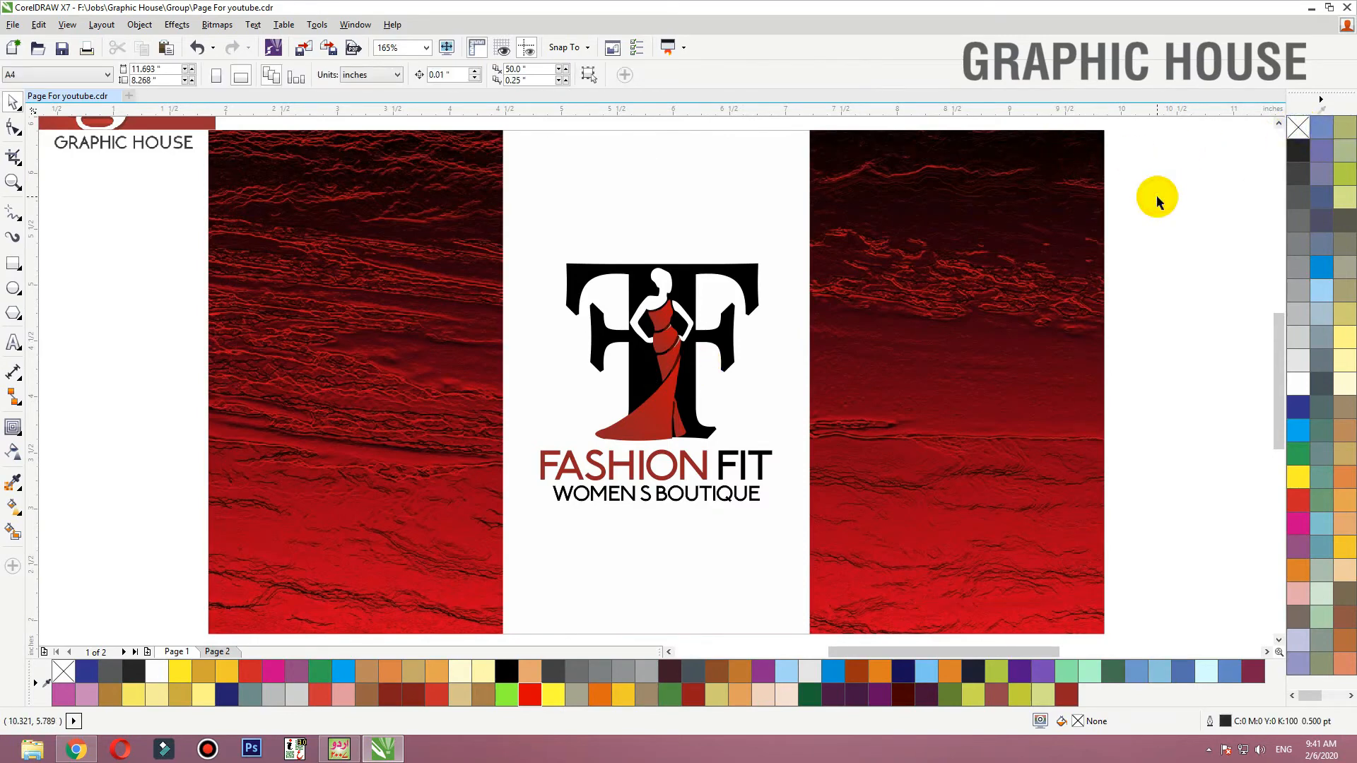
# Group the monogram, woman figure, FASHION FIT title and WOMEN S BOUTIQUE text into one logo object
pyautogui.click(651, 468)
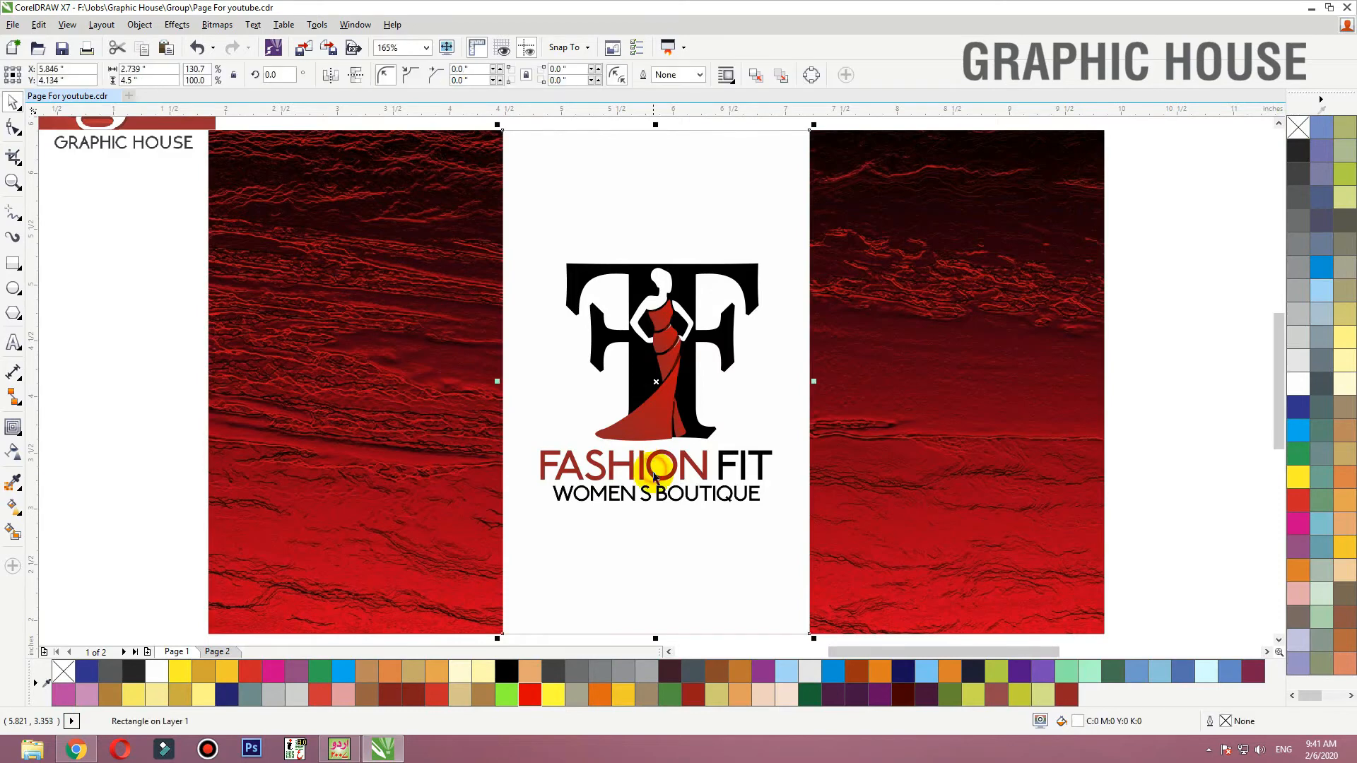
pyautogui.click(656, 481)
pyautogui.moveTo(1149, 202); pyautogui.dragTo(518, 558)
pyautogui.hotkey('ctrl', 'g')
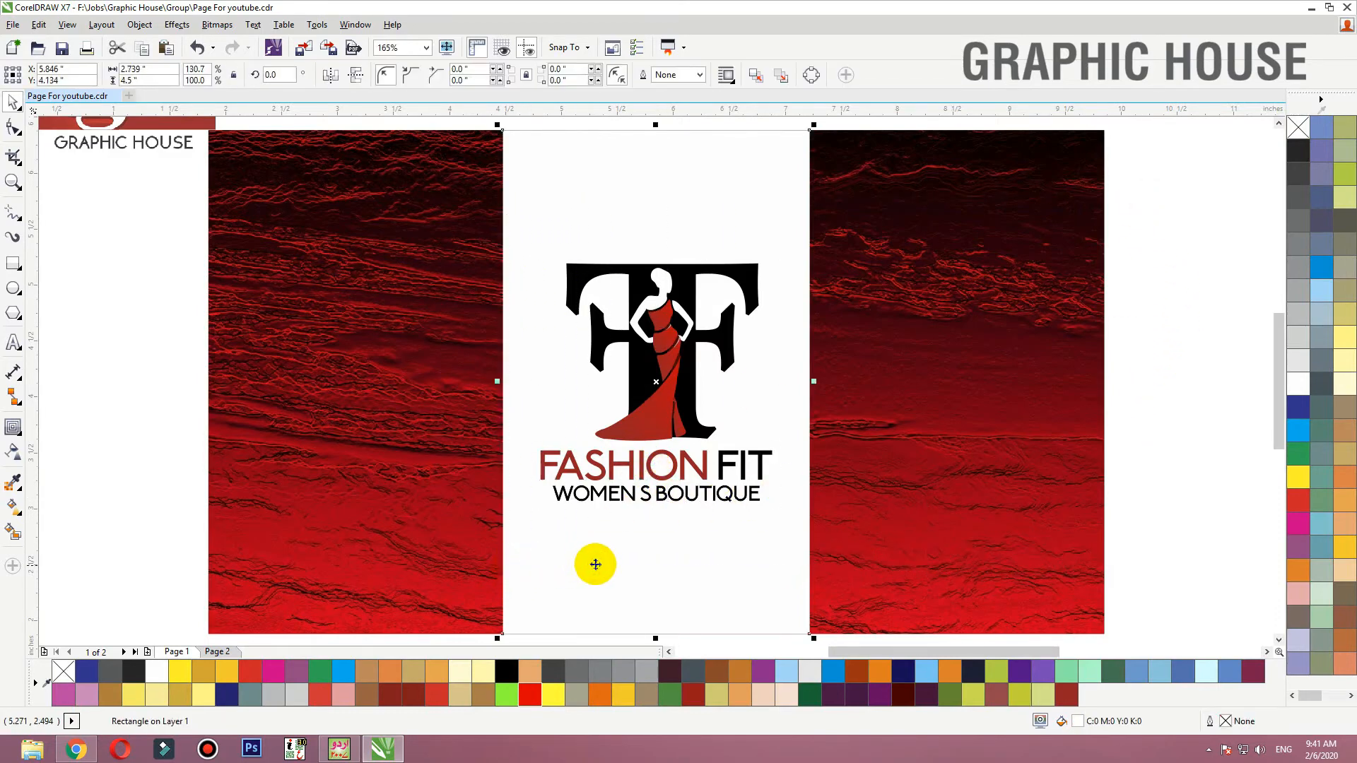
pyautogui.keyDown('shift'); pyautogui.click(630, 500); pyautogui.keyUp('shift')
pyautogui.click(1186, 355)
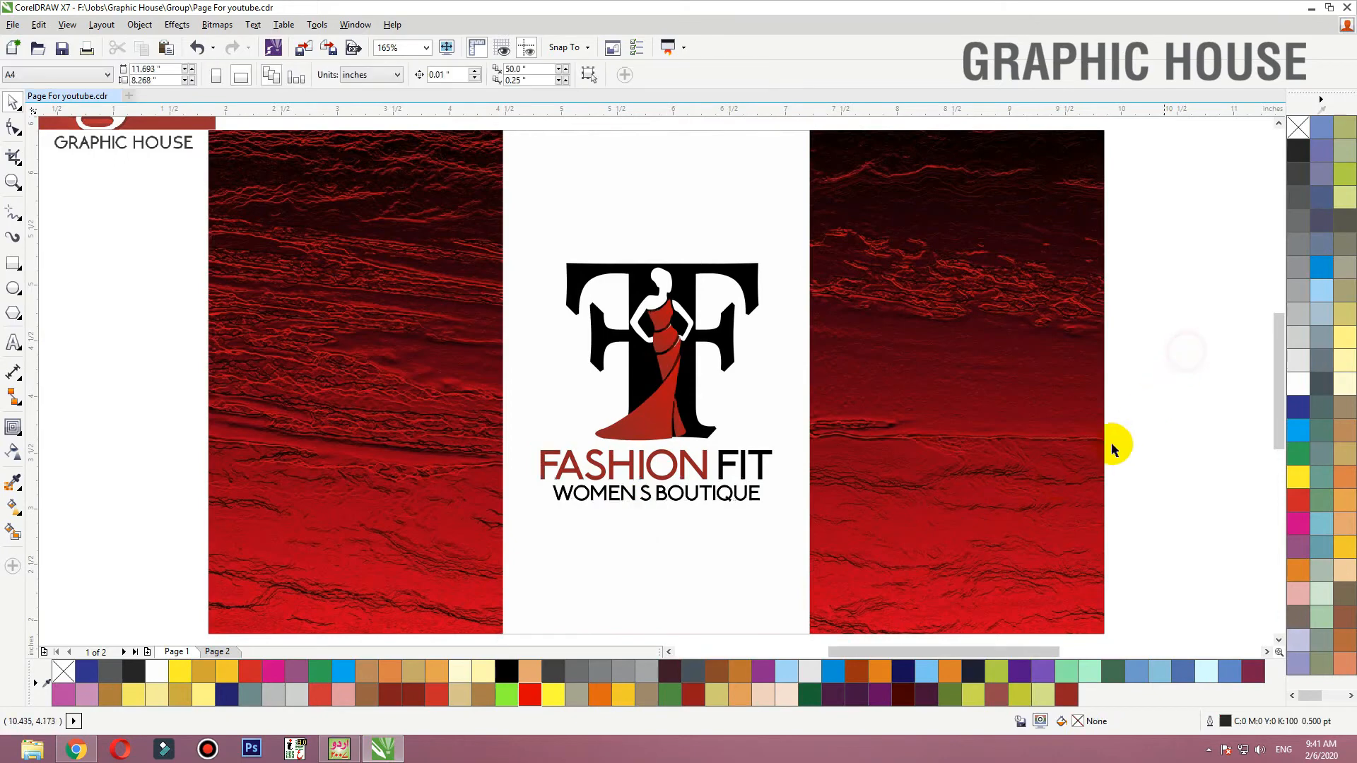
# Group the red-textured background, frame, white band and logo into one card object
pyautogui.click(894, 475)
pyautogui.scroll(-3, 894, 475)
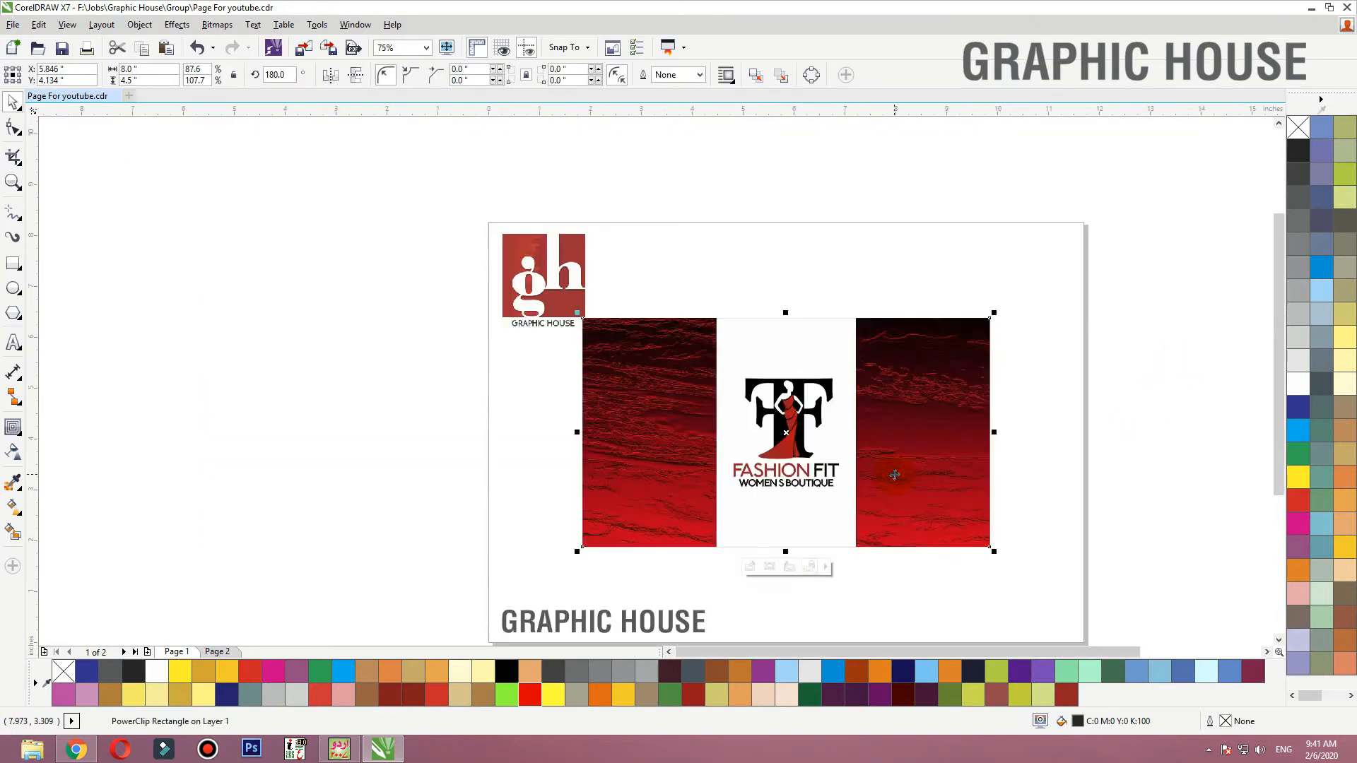
pyautogui.scroll(3, 930, 439)
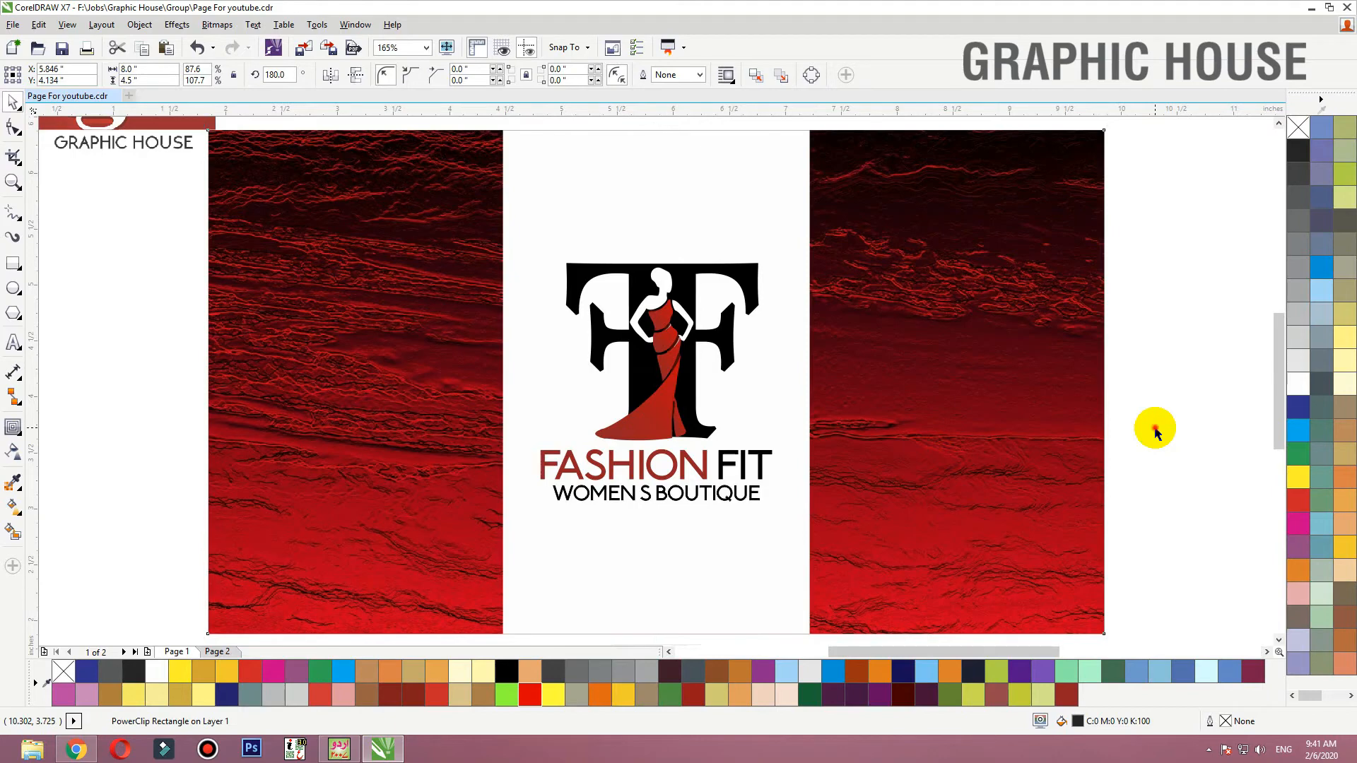
pyautogui.click(1156, 433)
pyautogui.scroll(-3, 596, 393)
pyautogui.moveTo(936, 212); pyautogui.dragTo(424, 539)
pyautogui.hotkey('ctrl', 'g')
pyautogui.click(982, 242)
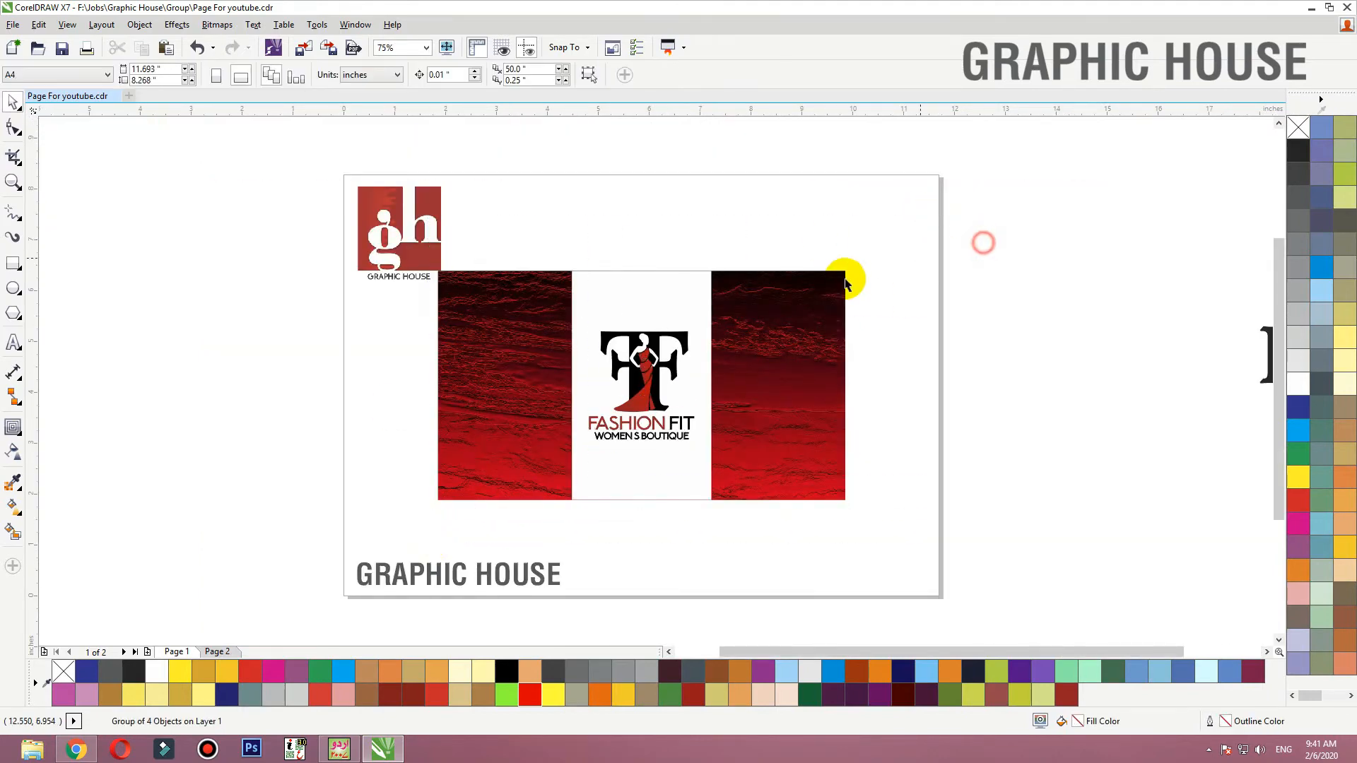
# Delete the leftover artwork lying beside the page
pyautogui.press('F4')
pyautogui.moveTo(883, 241); pyautogui.dragTo(1265, 495)
pyautogui.press('Delete')
# Place a duplicate of the grouped card beside the page, level with the original
pyautogui.click(372, 433)
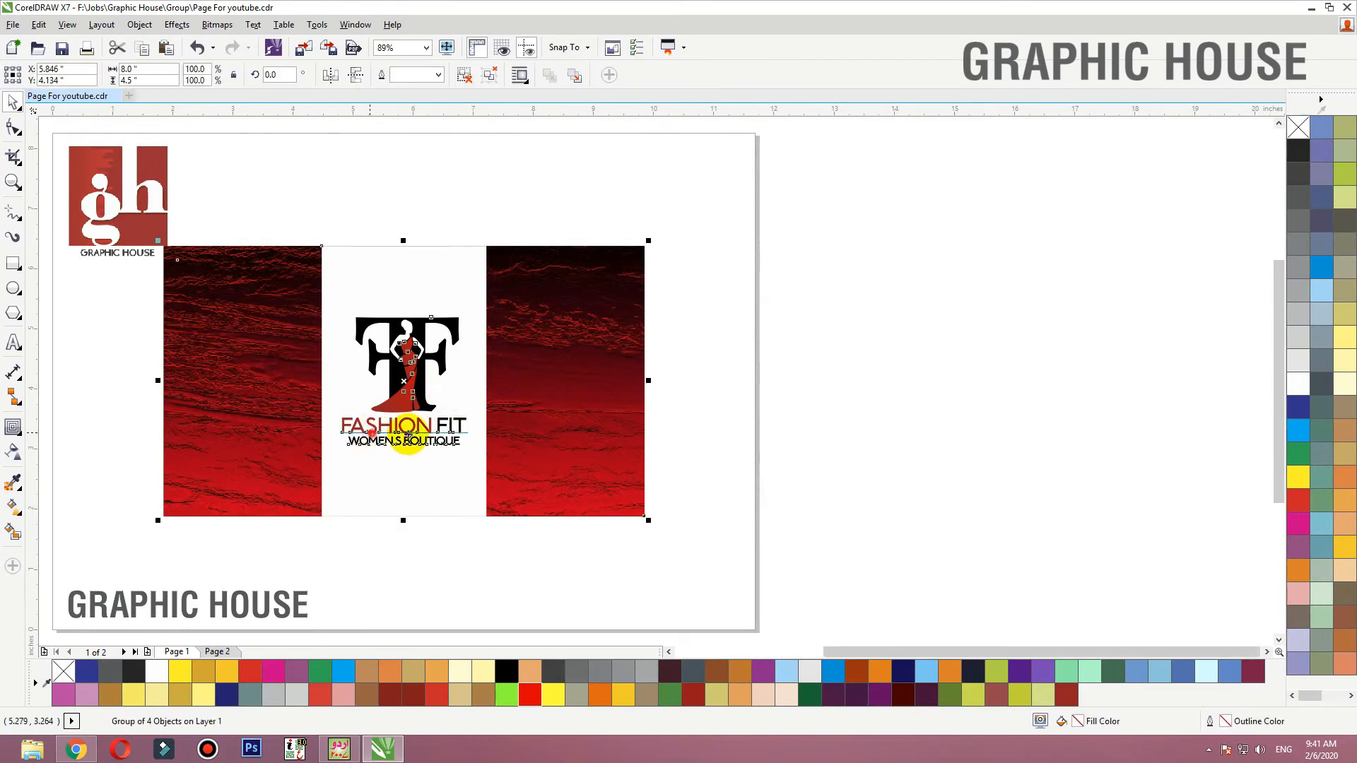
pyautogui.moveTo(408, 441); pyautogui.dragTo(1045, 424)
pyautogui.click(648, 403)
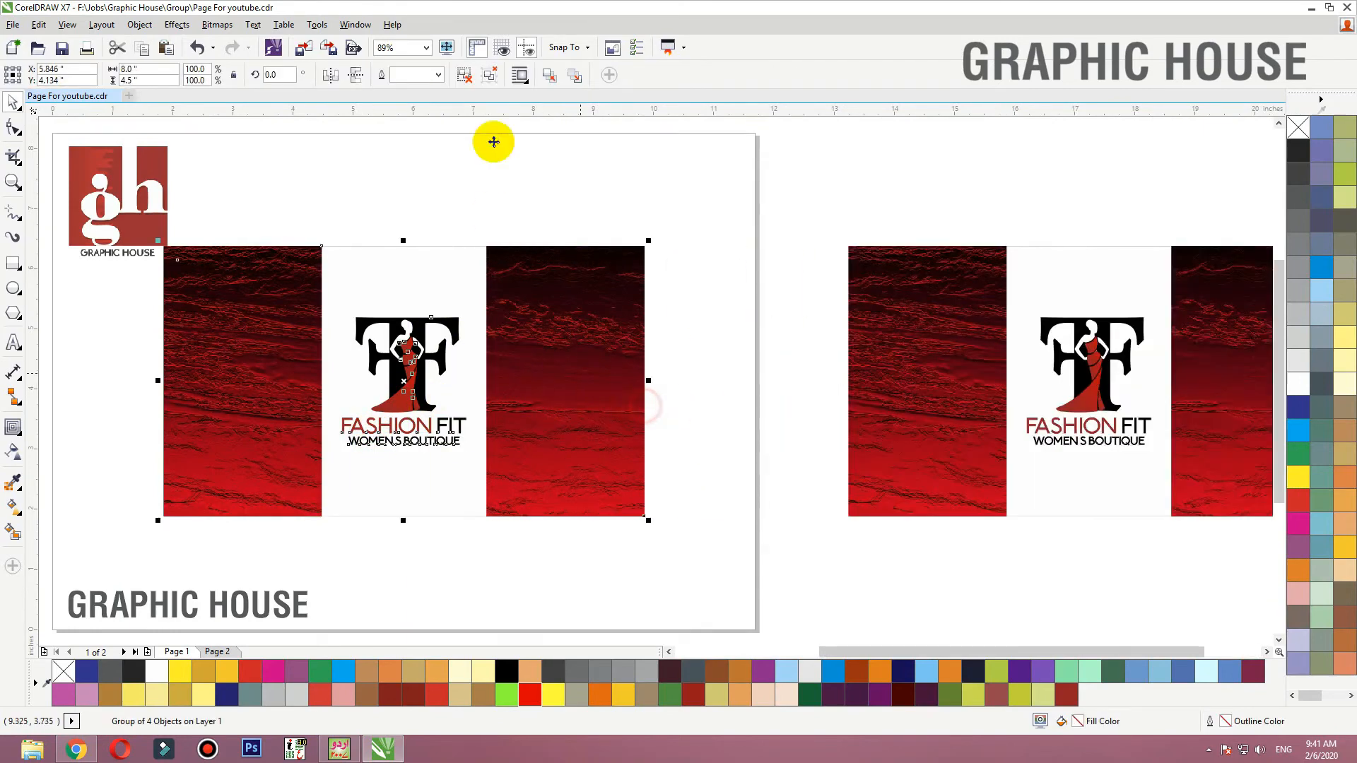
# Ungroup the original card and resize its white band into a centred panel about 3.10 by 2.91 inches around the logo
pyautogui.hotkey('shift', 'F2')
pyautogui.click(197, 328)
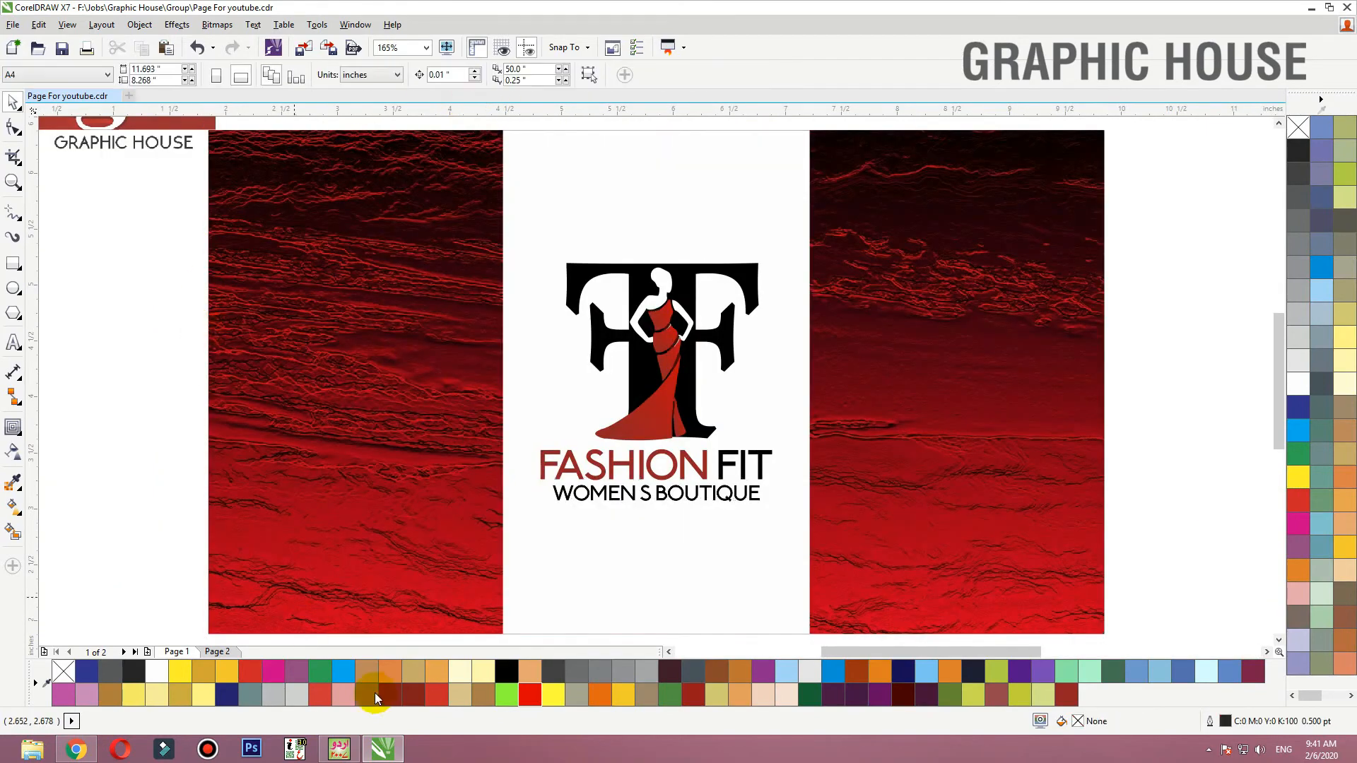
pyautogui.click(592, 217)
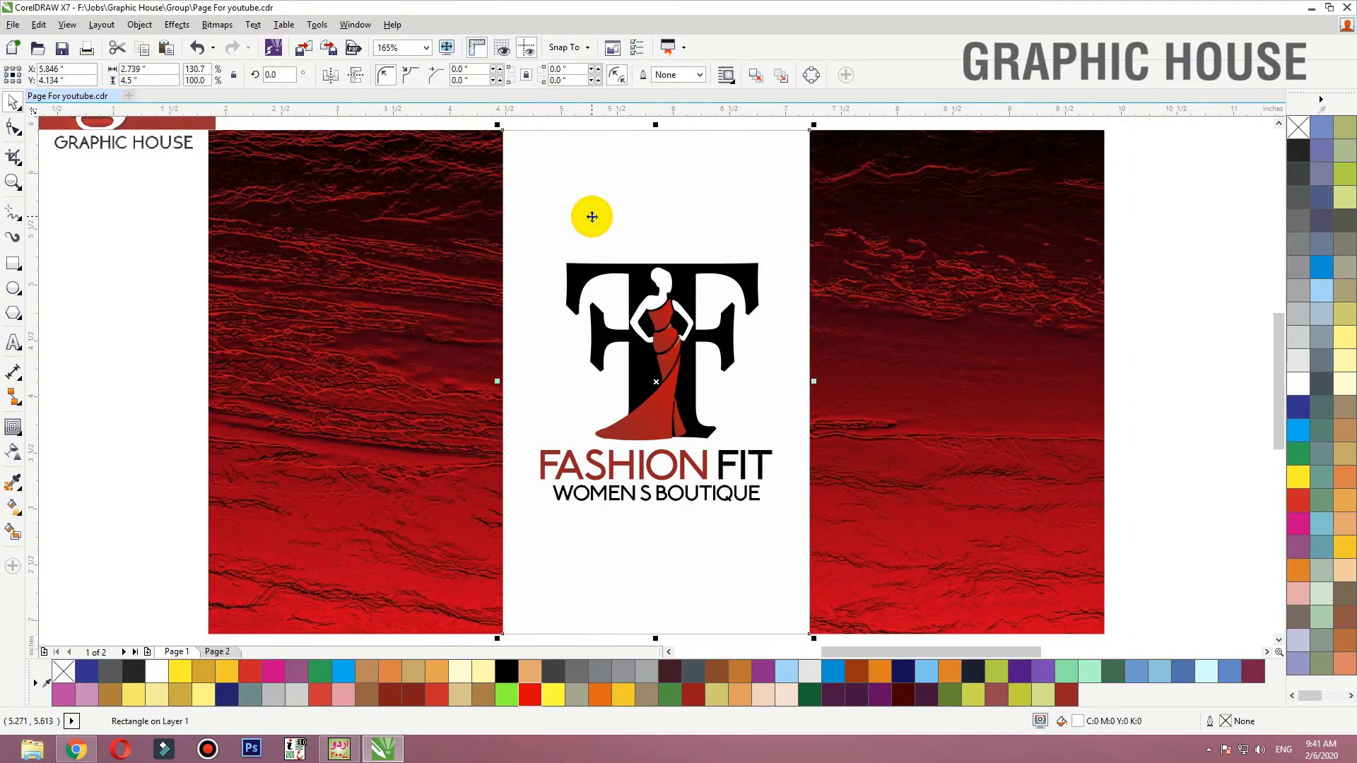
pyautogui.press('Delete')
pyautogui.hotkey('ctrl', 'z')
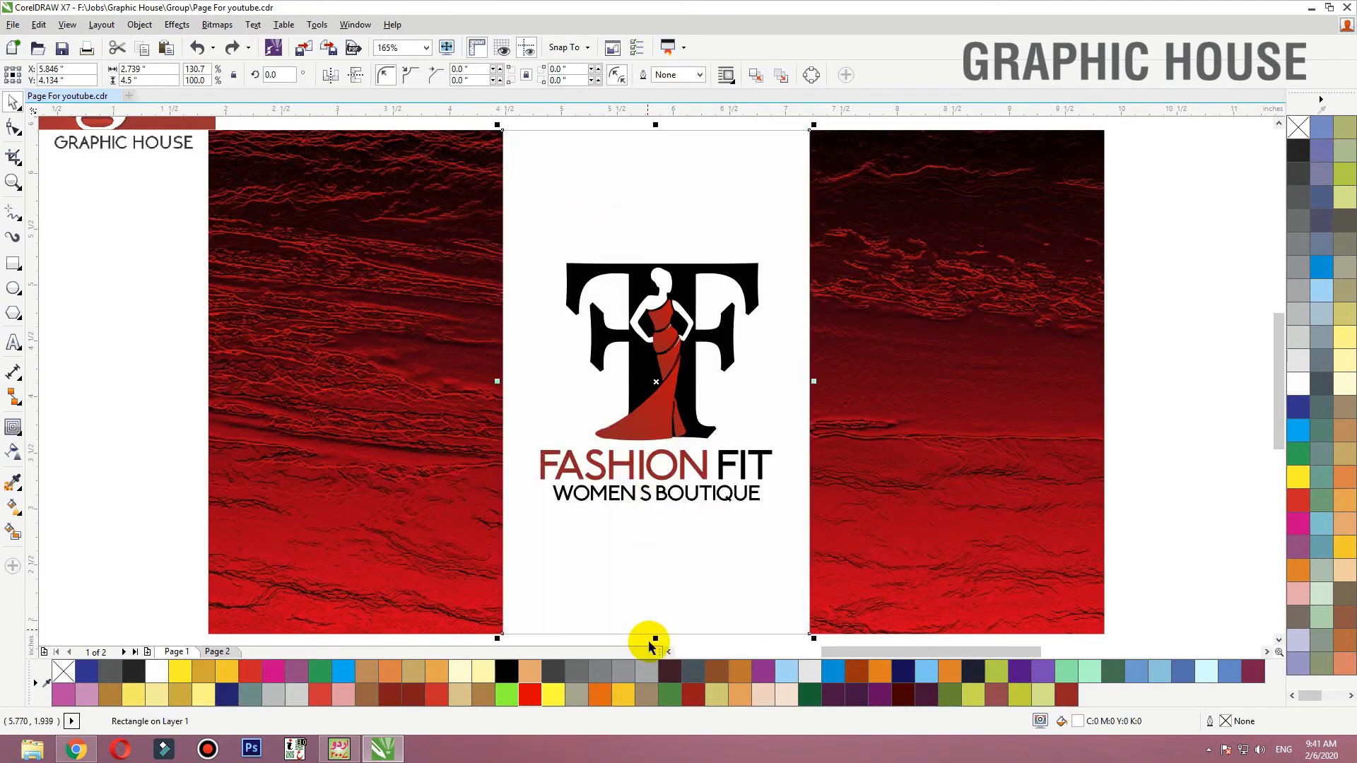
pyautogui.moveTo(657, 638); pyautogui.dragTo(657, 528)
pyautogui.moveTo(815, 234); pyautogui.dragTo(833, 217)
pyautogui.click(800, 256)
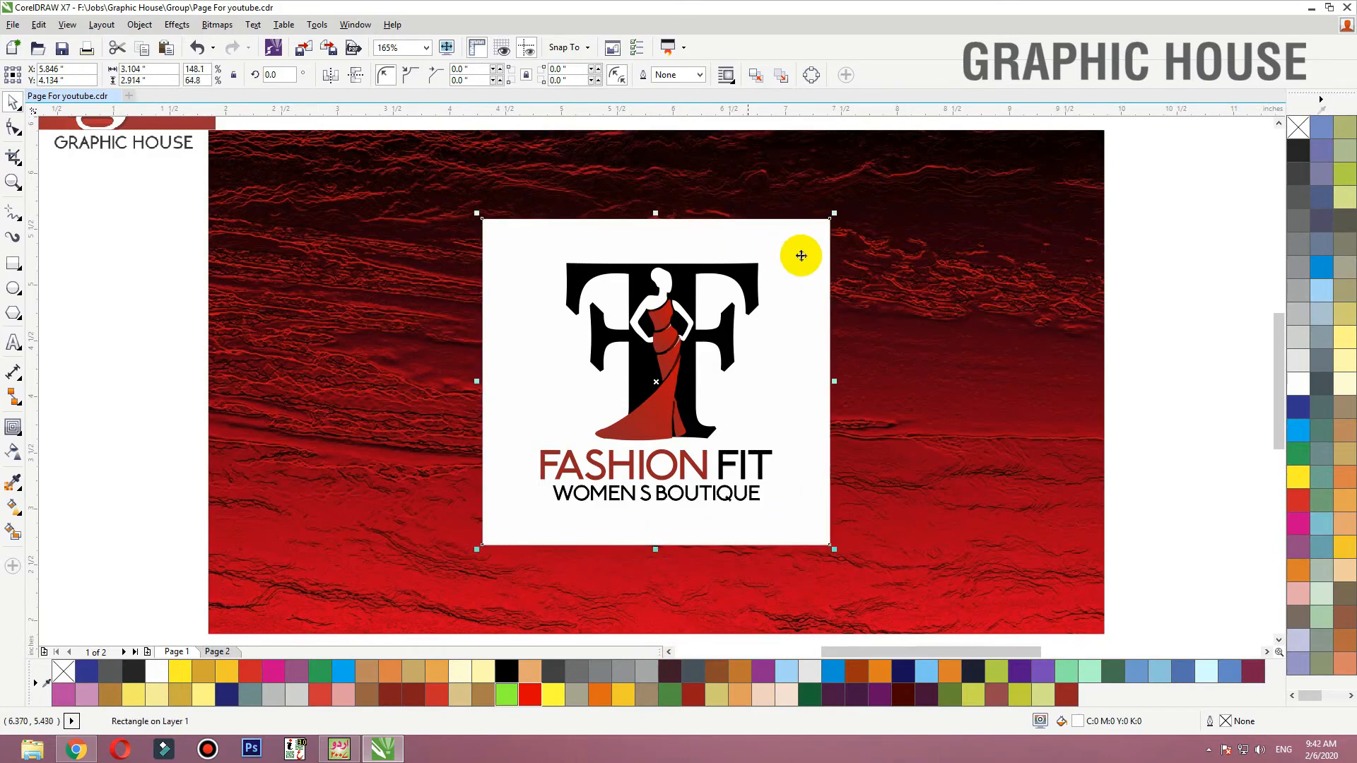
# Try rotating the white panel behind the logo by 20 degrees
pyautogui.click(281, 75)
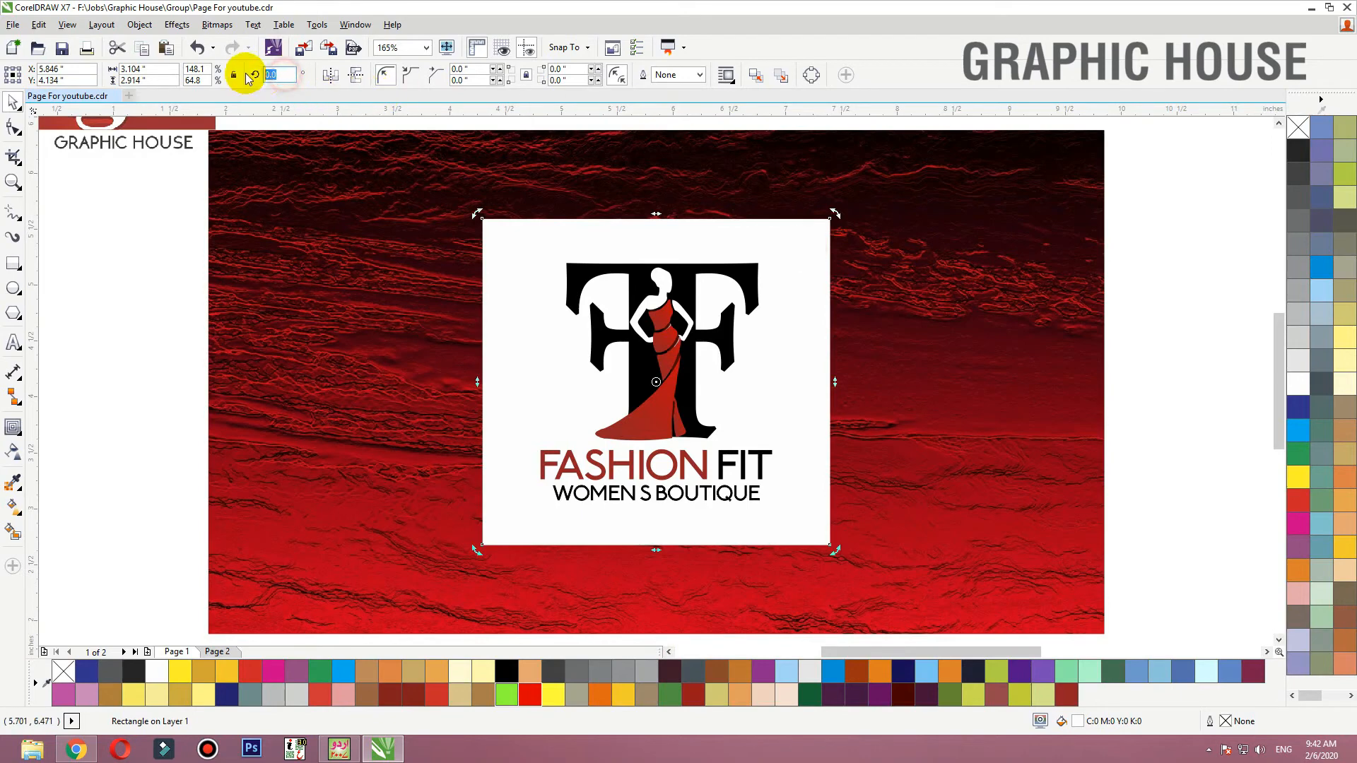
pyautogui.write('20')
pyautogui.click(247, 75)
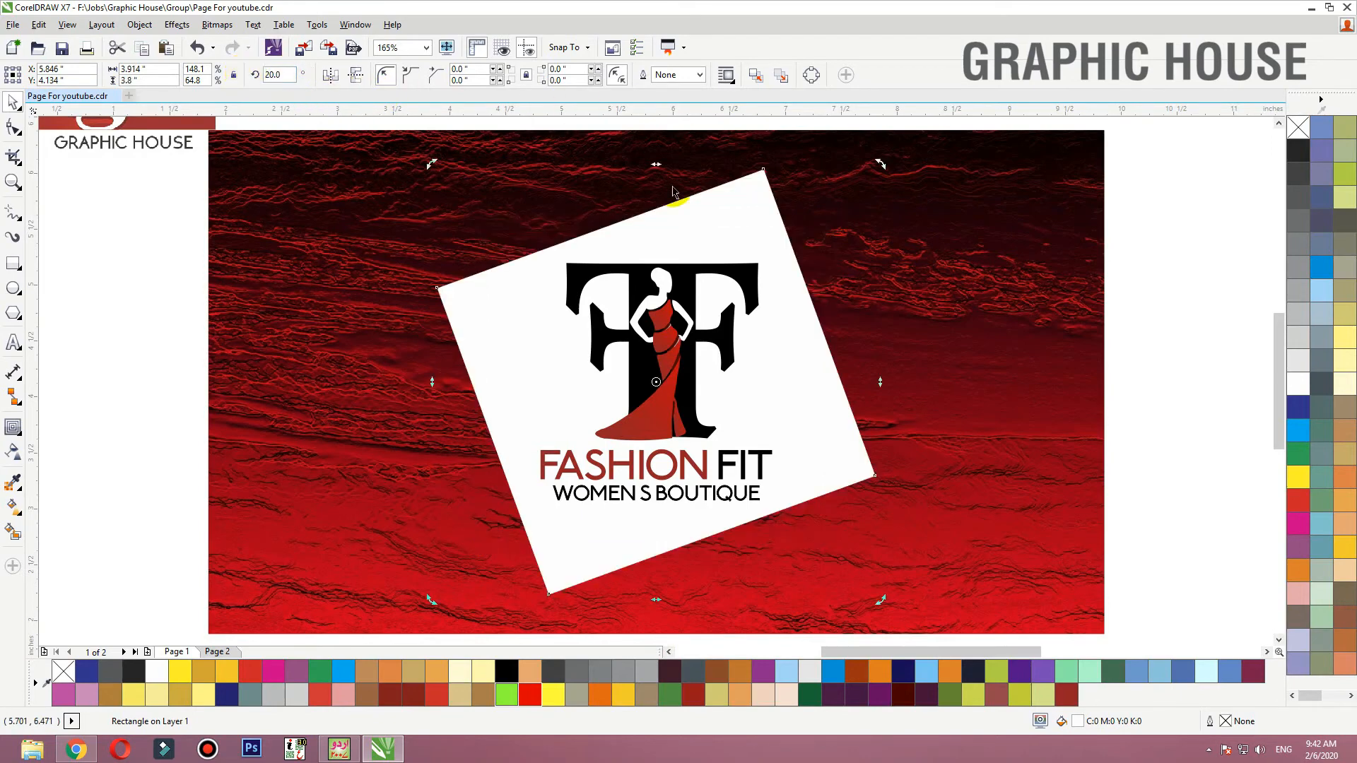
# Set the white panel's rotation to 45 degrees to form a diamond behind the logo
pyautogui.moveTo(284, 75); pyautogui.dragTo(218, 76)
pyautogui.write('45')
pyautogui.press('Return')
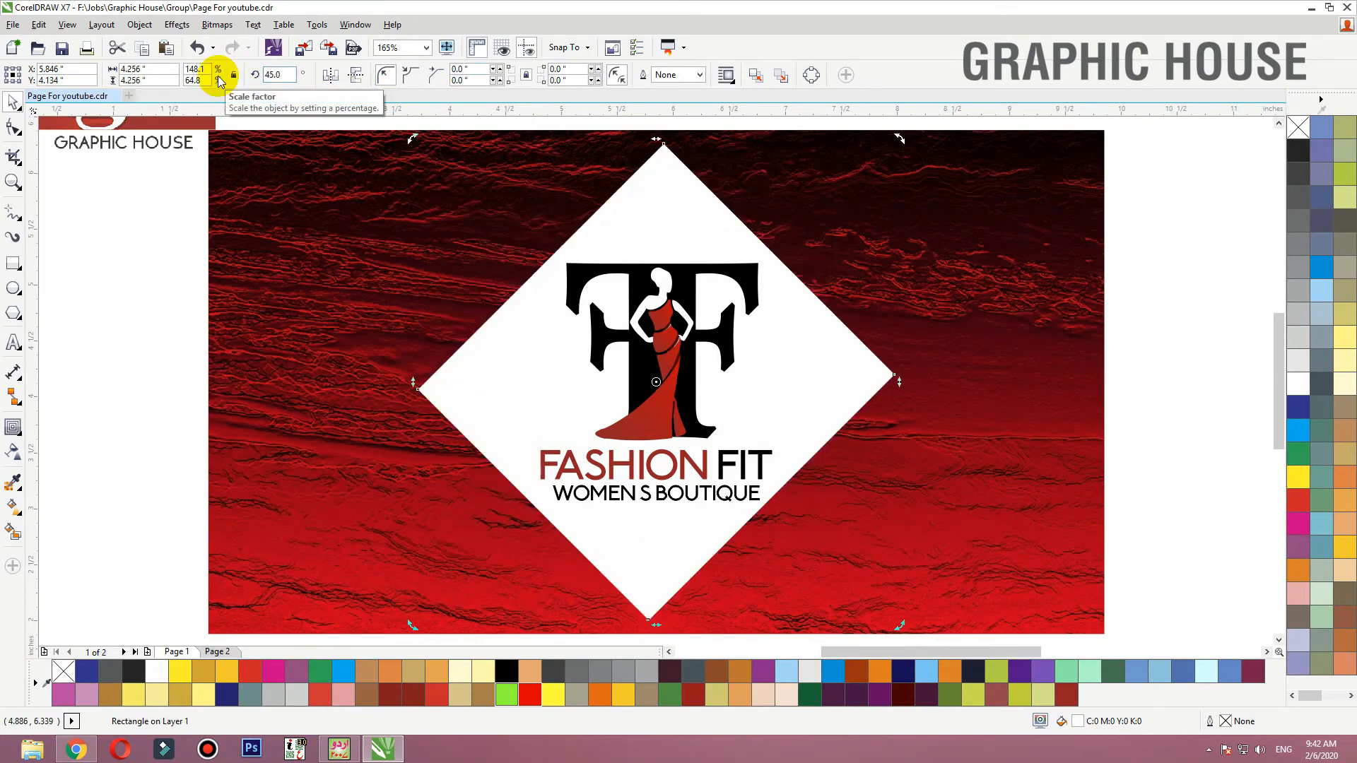
# Scale the white diamond down slightly about its centre to an overall width of about 4.14 inches
pyautogui.click(946, 268)
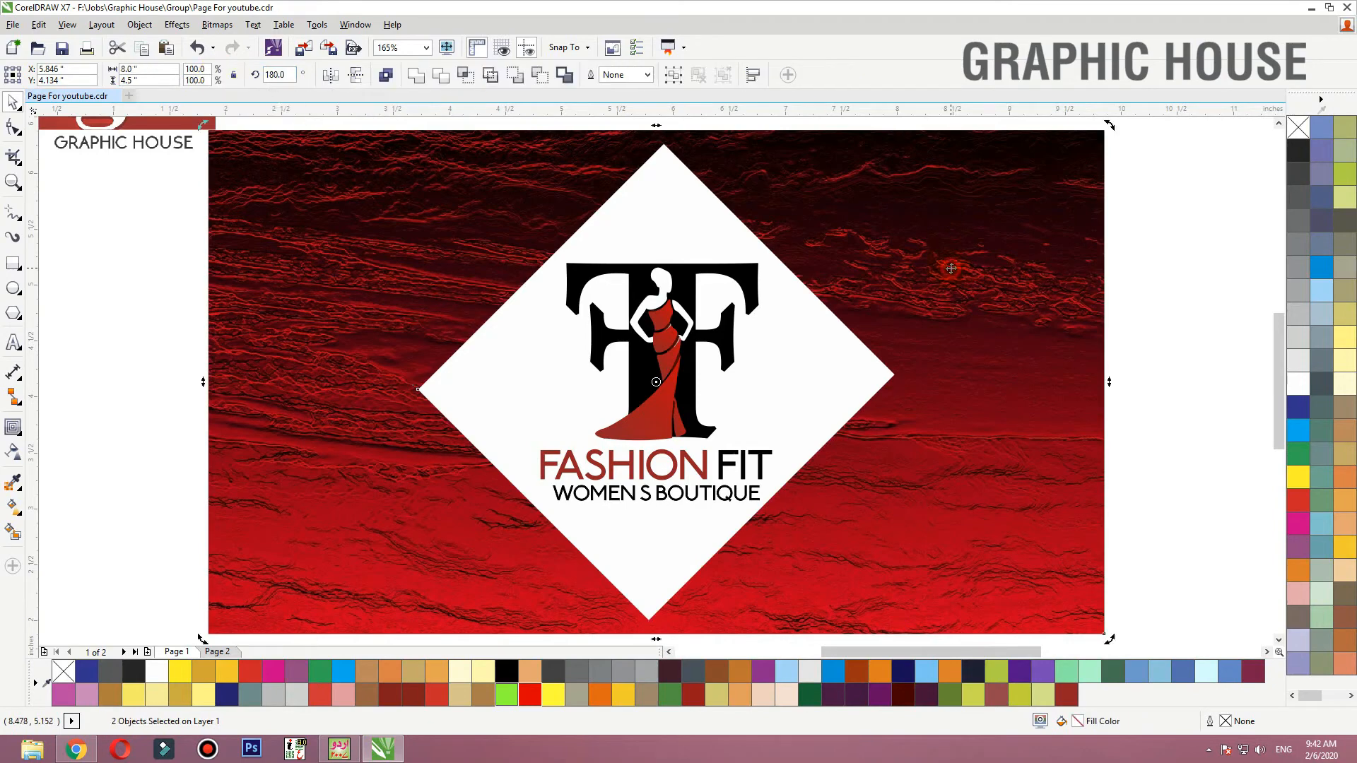
pyautogui.click(1166, 272)
pyautogui.click(864, 329)
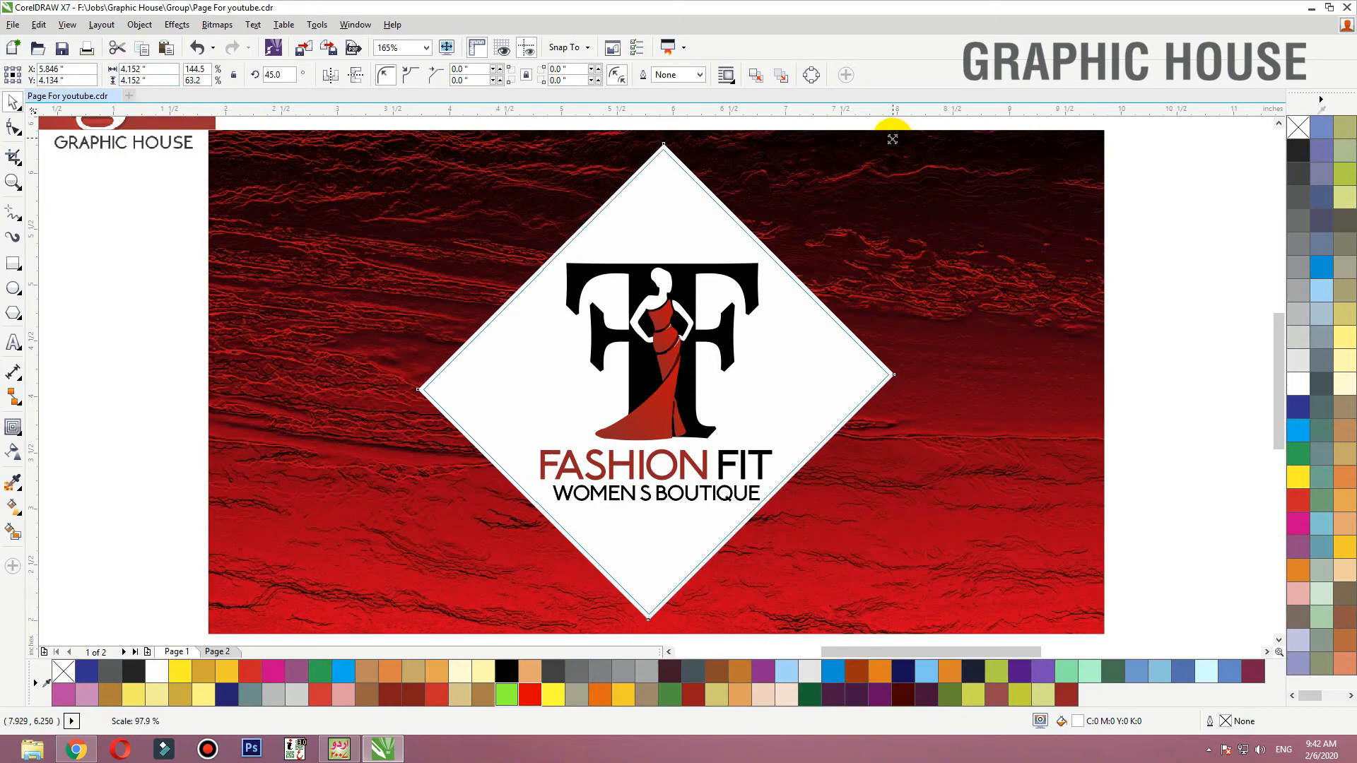
# Scale the logo group down slightly about its centre within the white diamond
pyautogui.keyDown('shift'); pyautogui.click(757, 273); pyautogui.keyUp('shift')
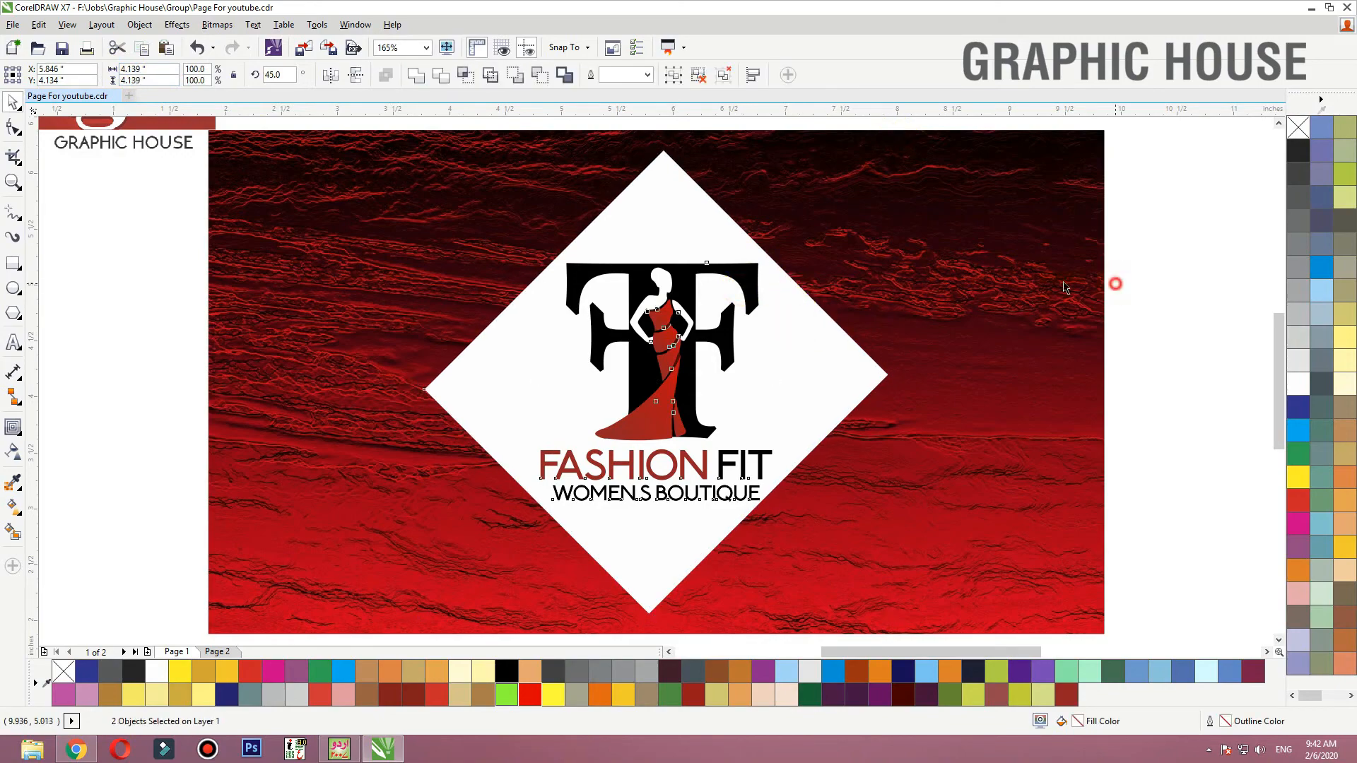
pyautogui.click(769, 267)
pyautogui.moveTo(772, 259); pyautogui.dragTo(758, 273)
# Give the white diamond a 3 pt outline in bright red #FF0000
pyautogui.click(809, 341)
pyautogui.moveTo(808, 341); pyautogui.dragTo(870, 336)
pyautogui.hotkey('ctrl', 'z')
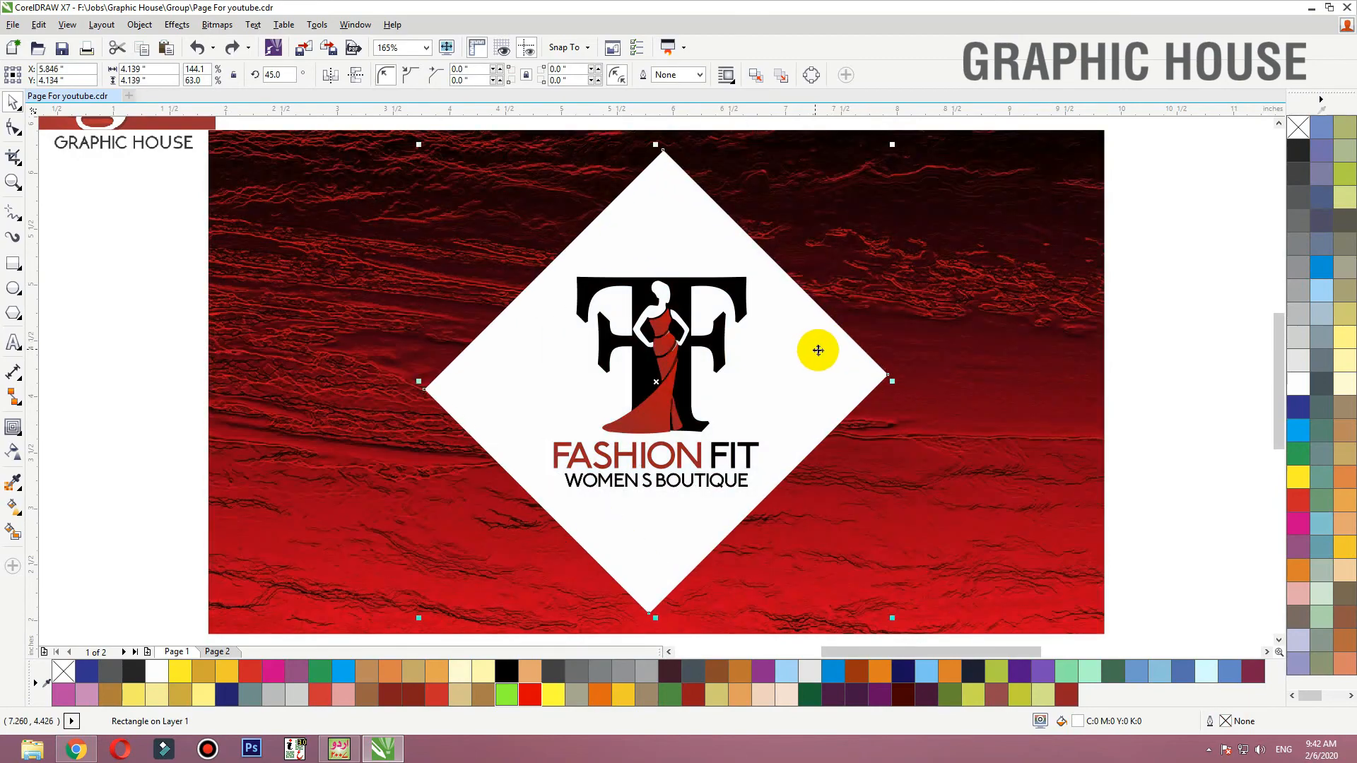
pyautogui.rightClick(694, 698)
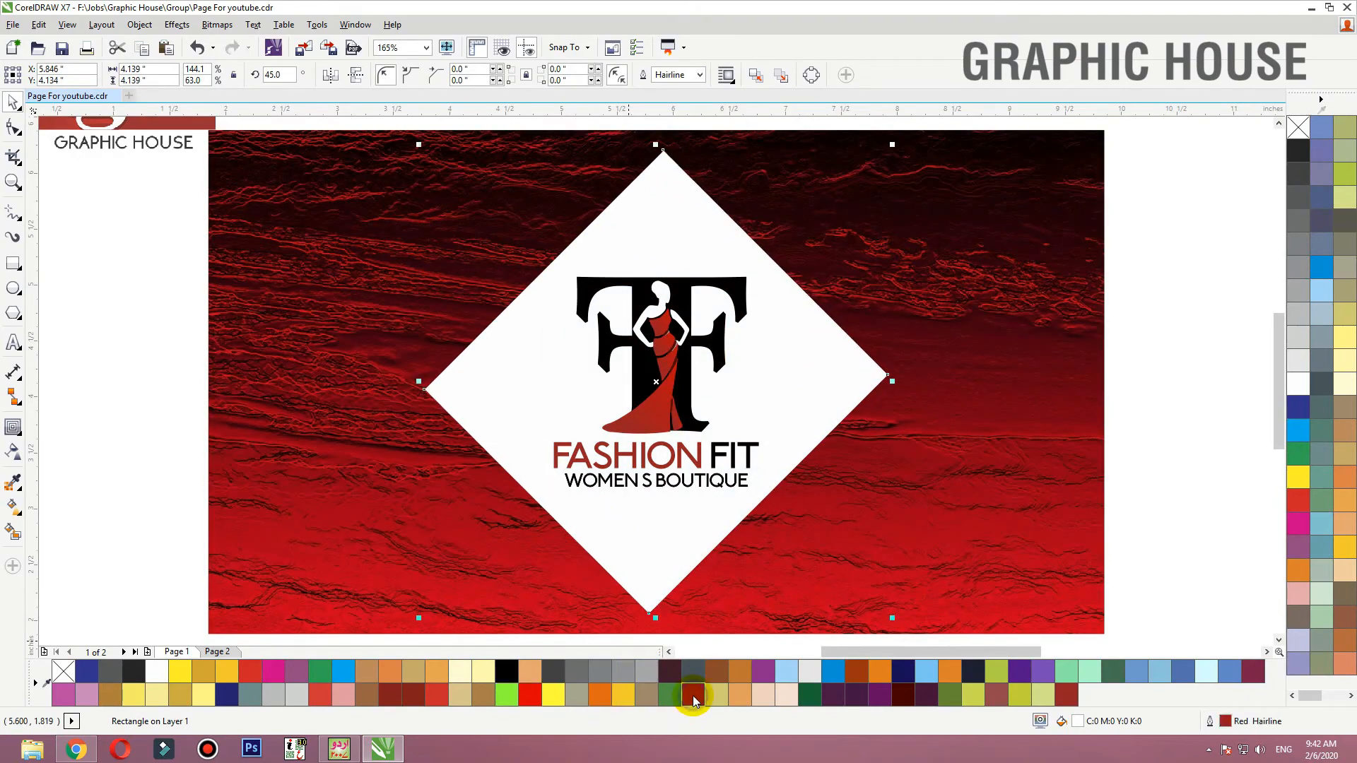
pyautogui.press('F12')
pyautogui.press('Tab')
pyautogui.write('3')
pyautogui.press('Return')
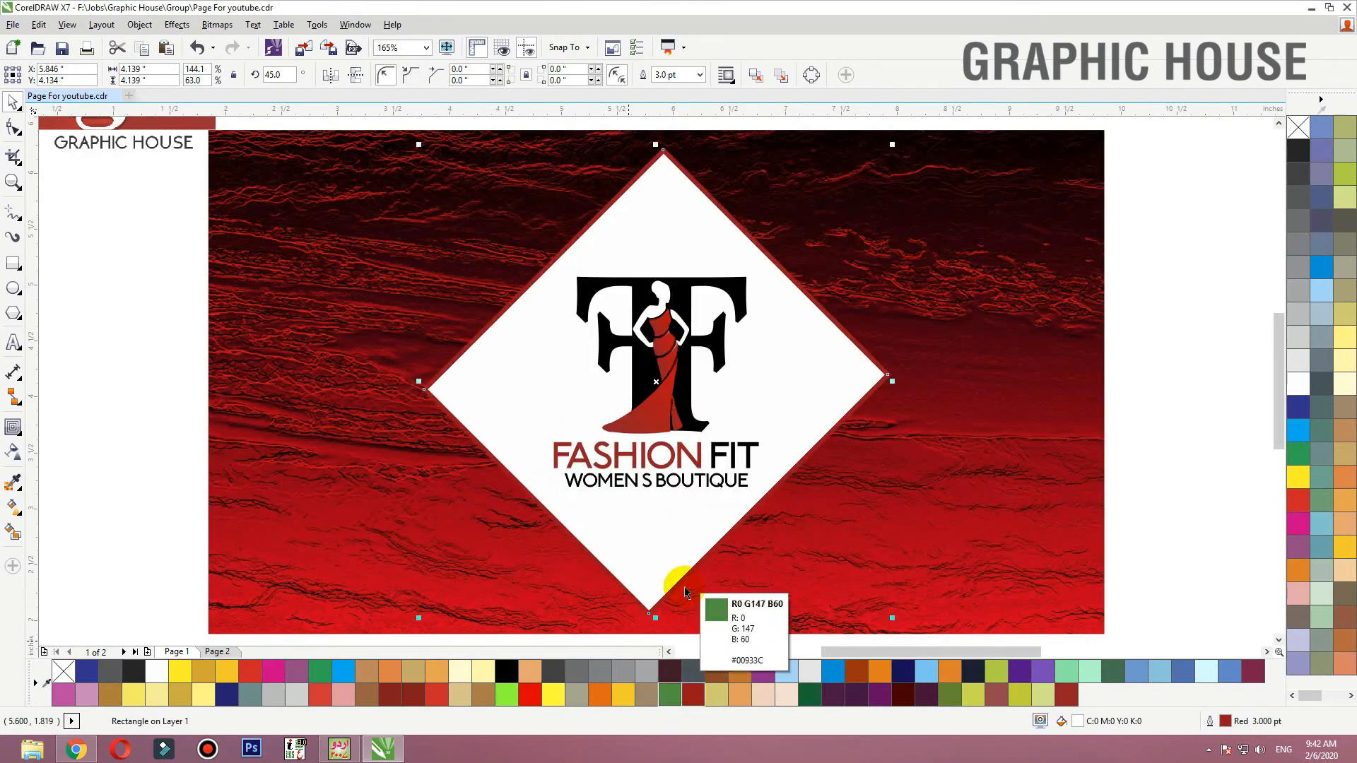
pyautogui.rightClick(521, 696)
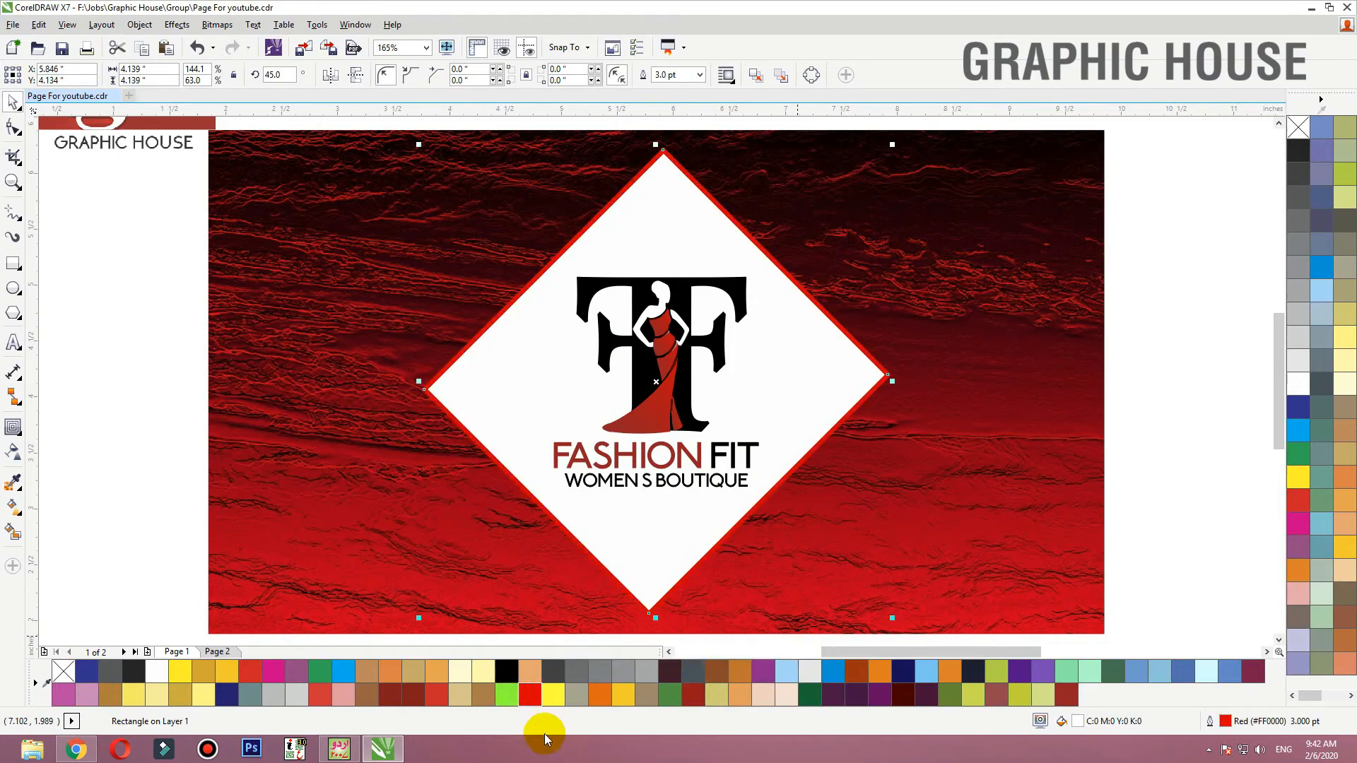
# Add a smaller diamond copy about 1.31 inches wide over the large diamond's lower-left edge, filled dark red without an outline
pyautogui.moveTo(895, 144); pyautogui.dragTo(582, 452)
pyautogui.moveTo(525, 531); pyautogui.dragTo(555, 542)
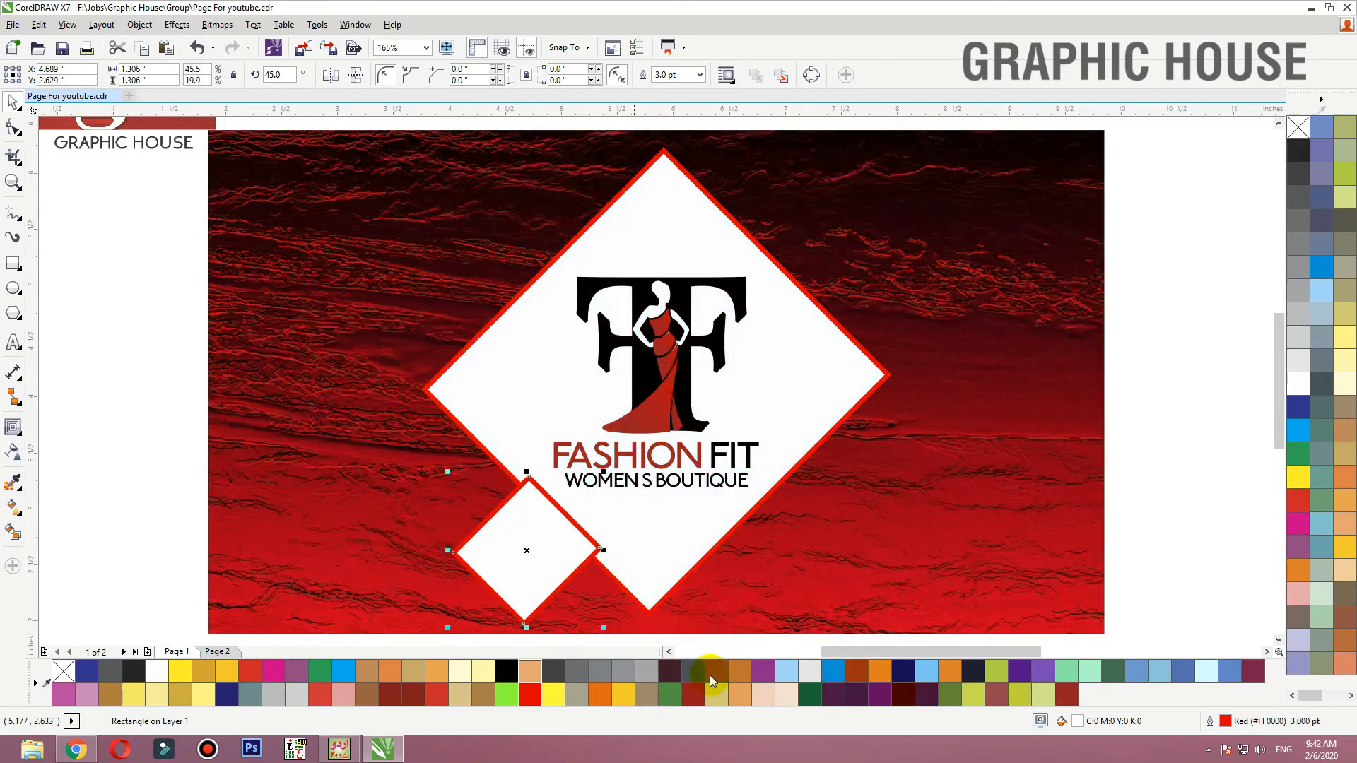
pyautogui.click(690, 696)
pyautogui.rightClick(1299, 133)
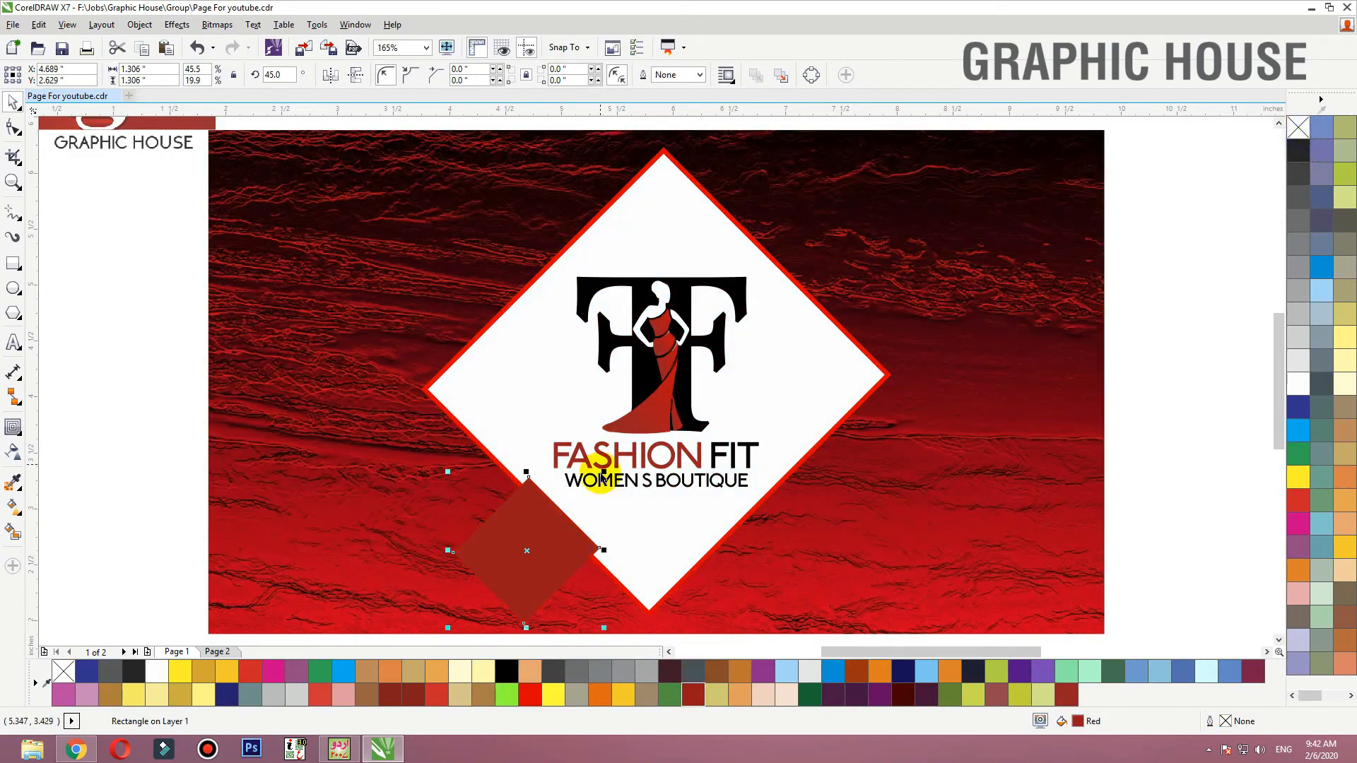
# Shrink the small dark red diamond to about 0.9 inches wide and fill it with bright red #FF0000
pyautogui.moveTo(603, 474); pyautogui.dragTo(577, 530)
pyautogui.press('F2')
pyautogui.moveTo(426, 460); pyautogui.dragTo(793, 715)
pyautogui.click(529, 672)
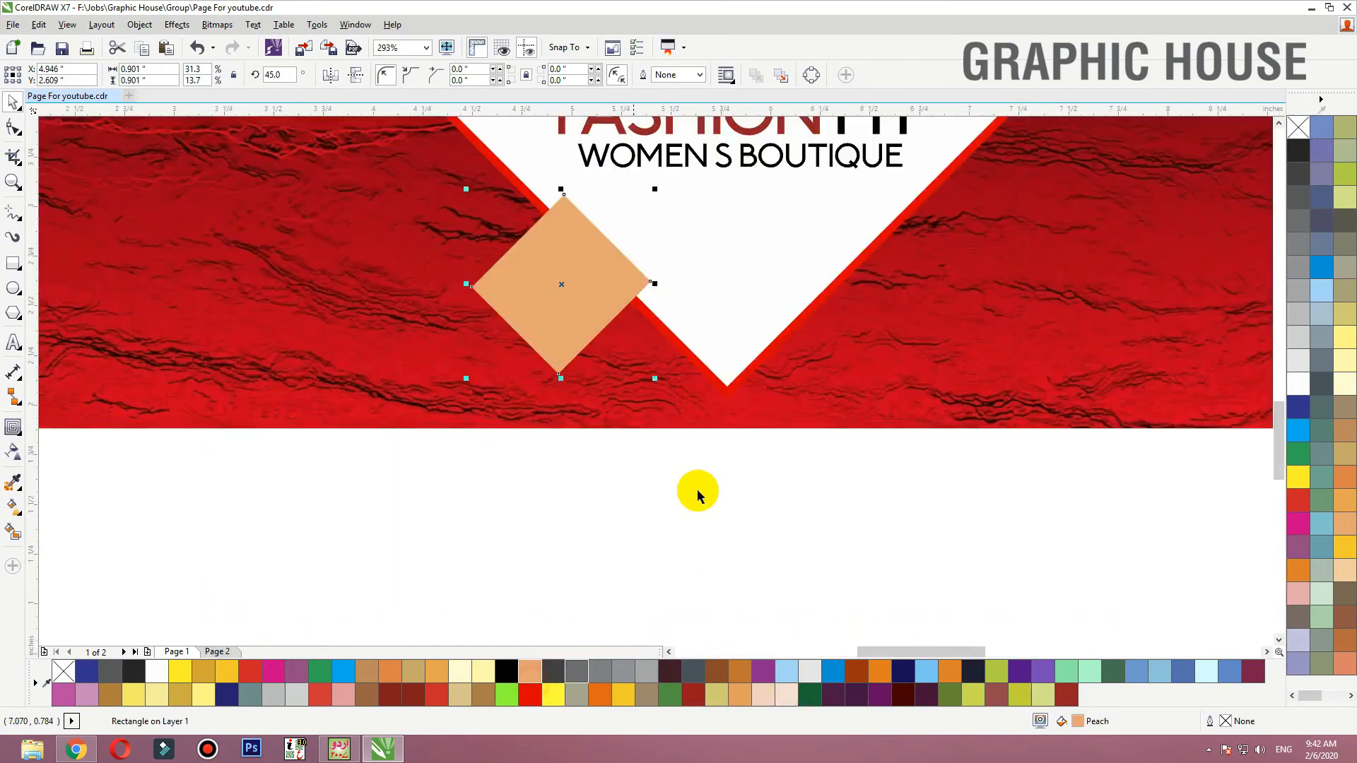
pyautogui.click(530, 696)
# Add two dark red diamond copies about 0.53 inches wide on either side of the bright red diamond along the white edge
pyautogui.moveTo(568, 307); pyautogui.dragTo(689, 350)
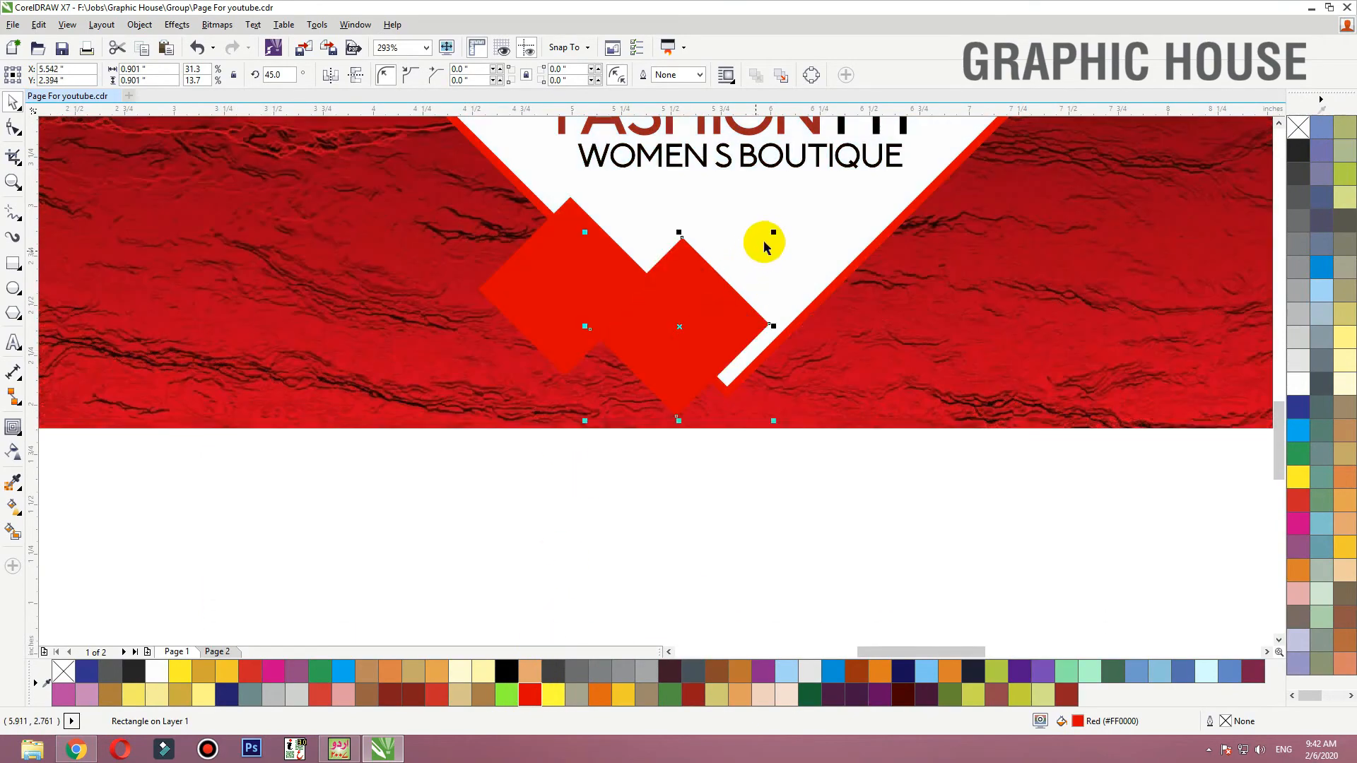
pyautogui.moveTo(771, 234); pyautogui.dragTo(550, 215)
pyautogui.click(692, 695)
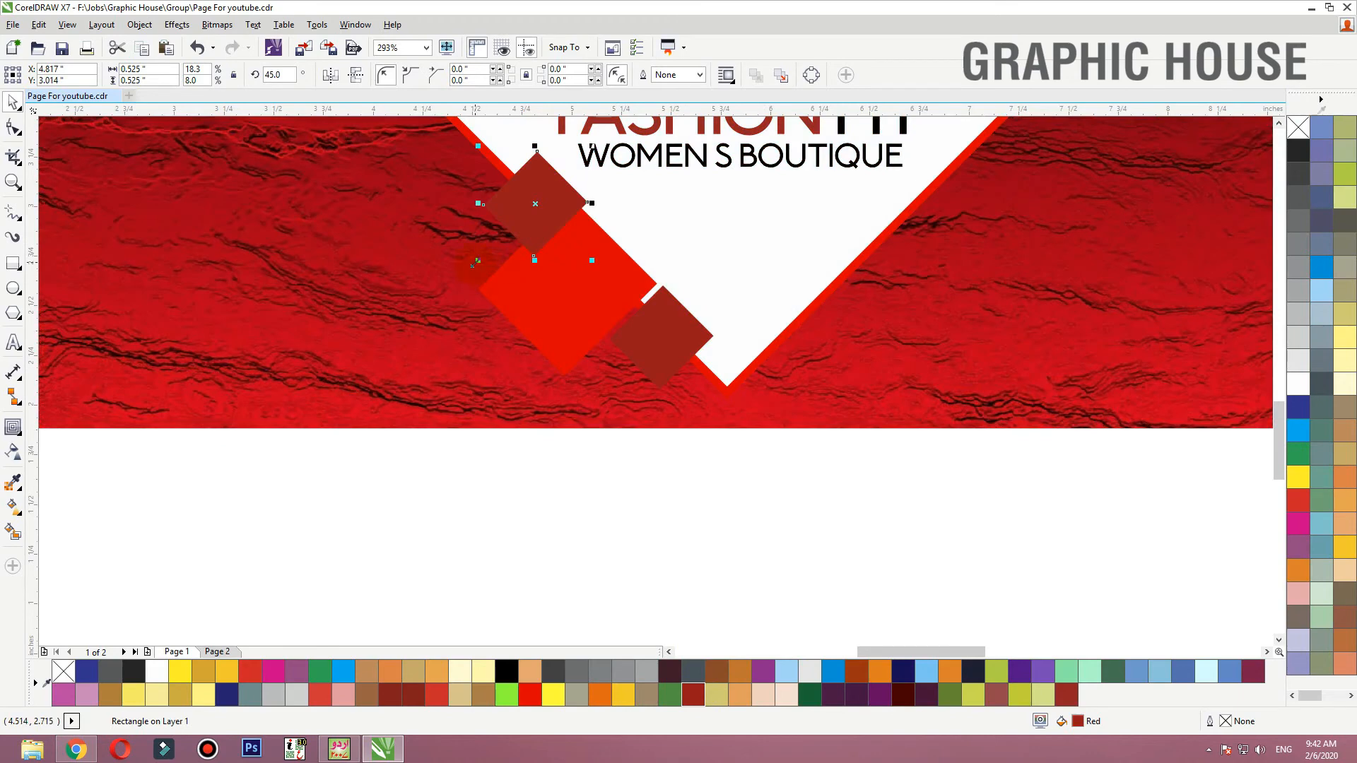
# Enlarge the upper dark red diamond and give it a linear gradient from bright red to dark red
pyautogui.moveTo(400, 297); pyautogui.dragTo(401, 295)
pyautogui.press('g')
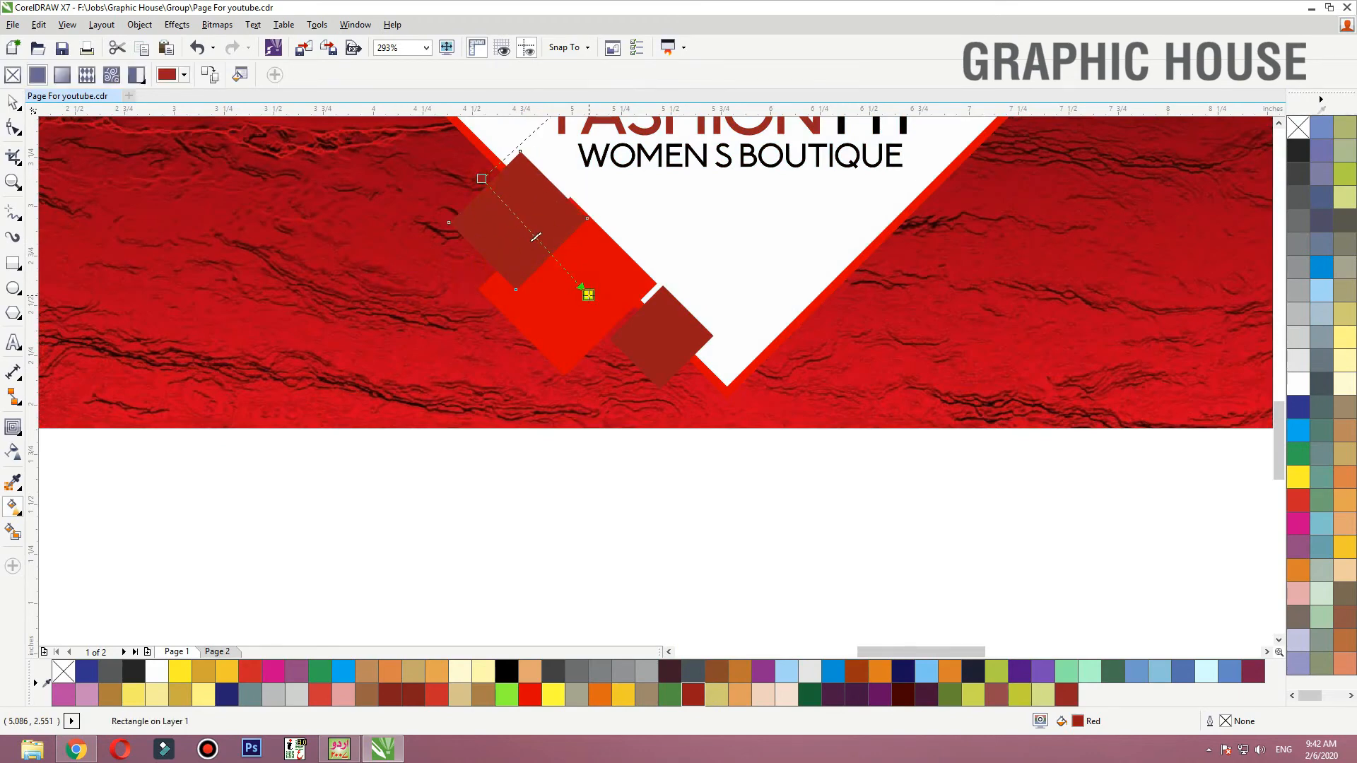
pyautogui.moveTo(588, 296); pyautogui.dragTo(588, 296)
pyautogui.click(530, 698)
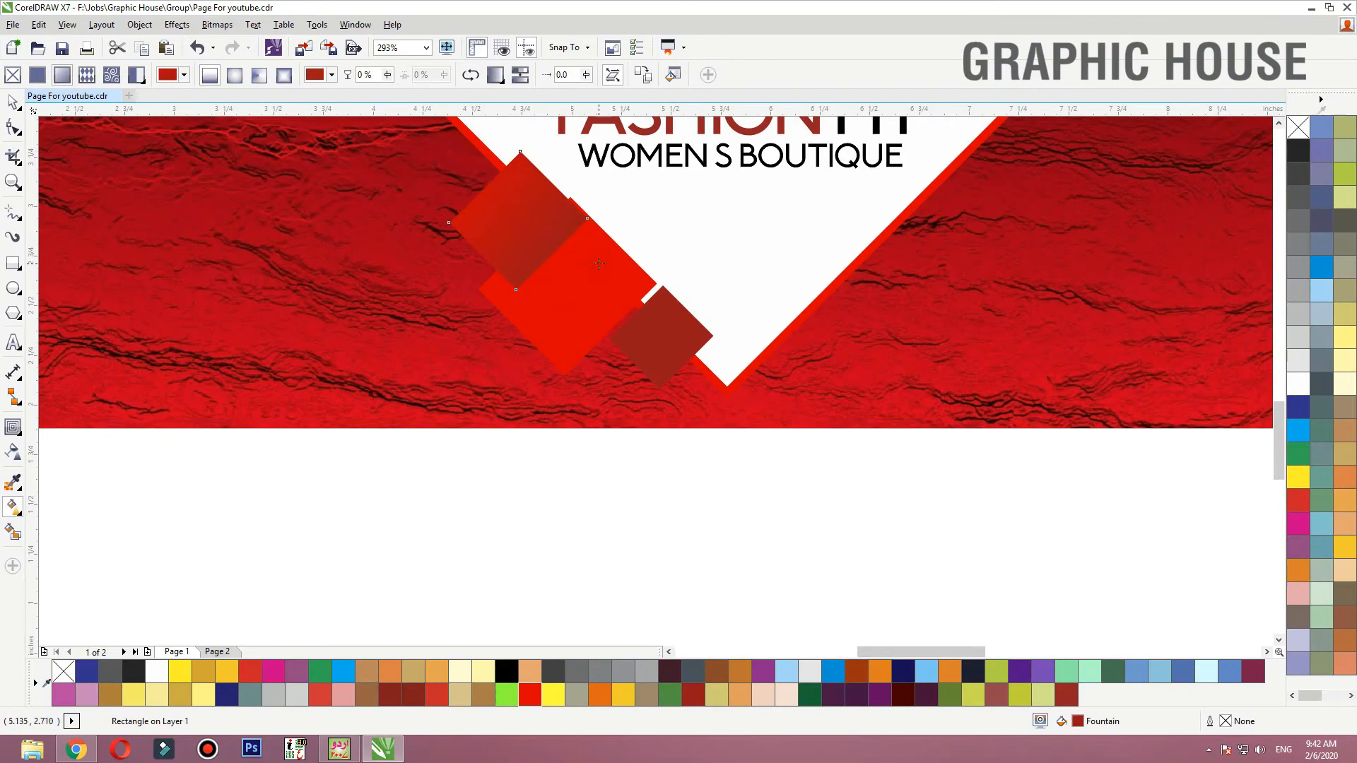
# Move the lower dark red diamond left so it overlaps the bright red diamond more closely
pyautogui.press('space')
pyautogui.click(661, 332)
pyautogui.moveTo(660, 332); pyautogui.dragTo(634, 333)
# Add a smaller gradient diamond copy about 0.32 inches wide over the bright red diamond's lower-left edge
pyautogui.click(527, 223)
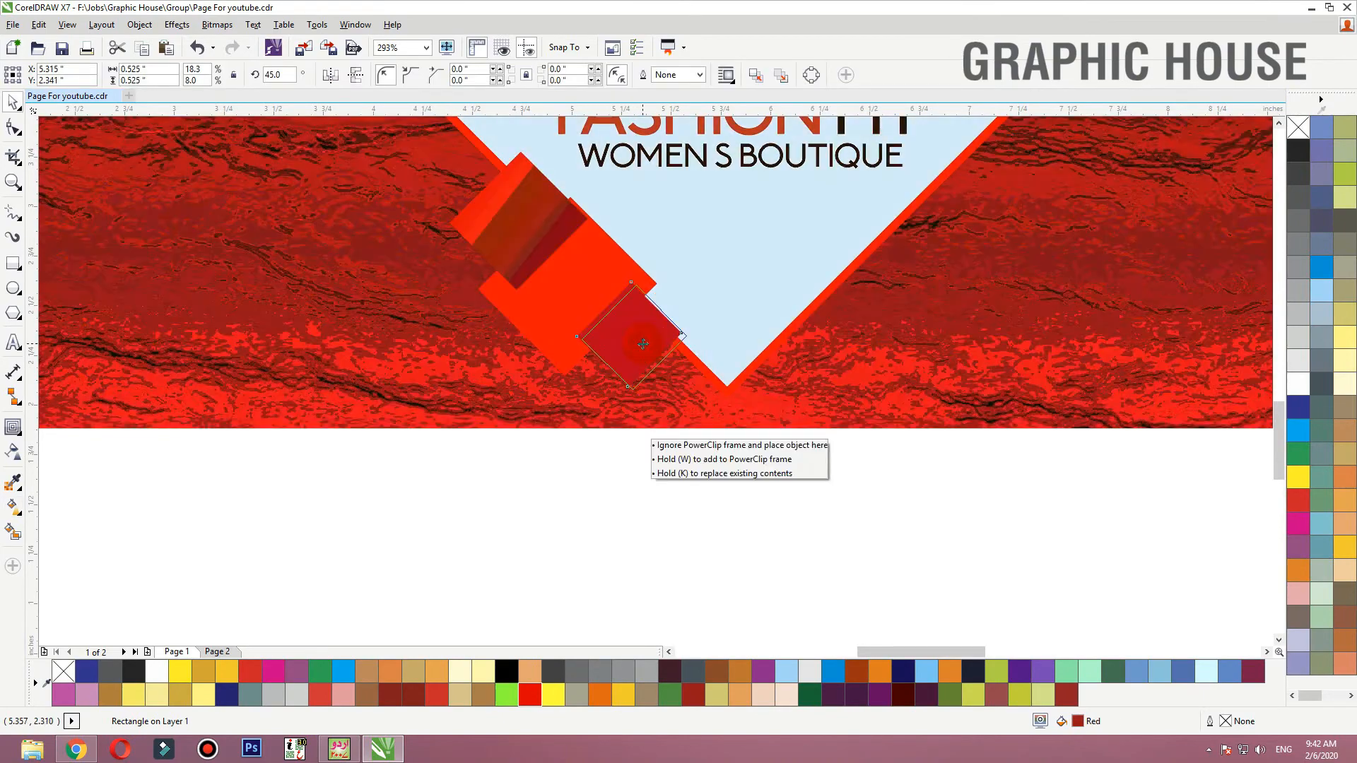
pyautogui.moveTo(591, 149); pyautogui.dragTo(555, 181)
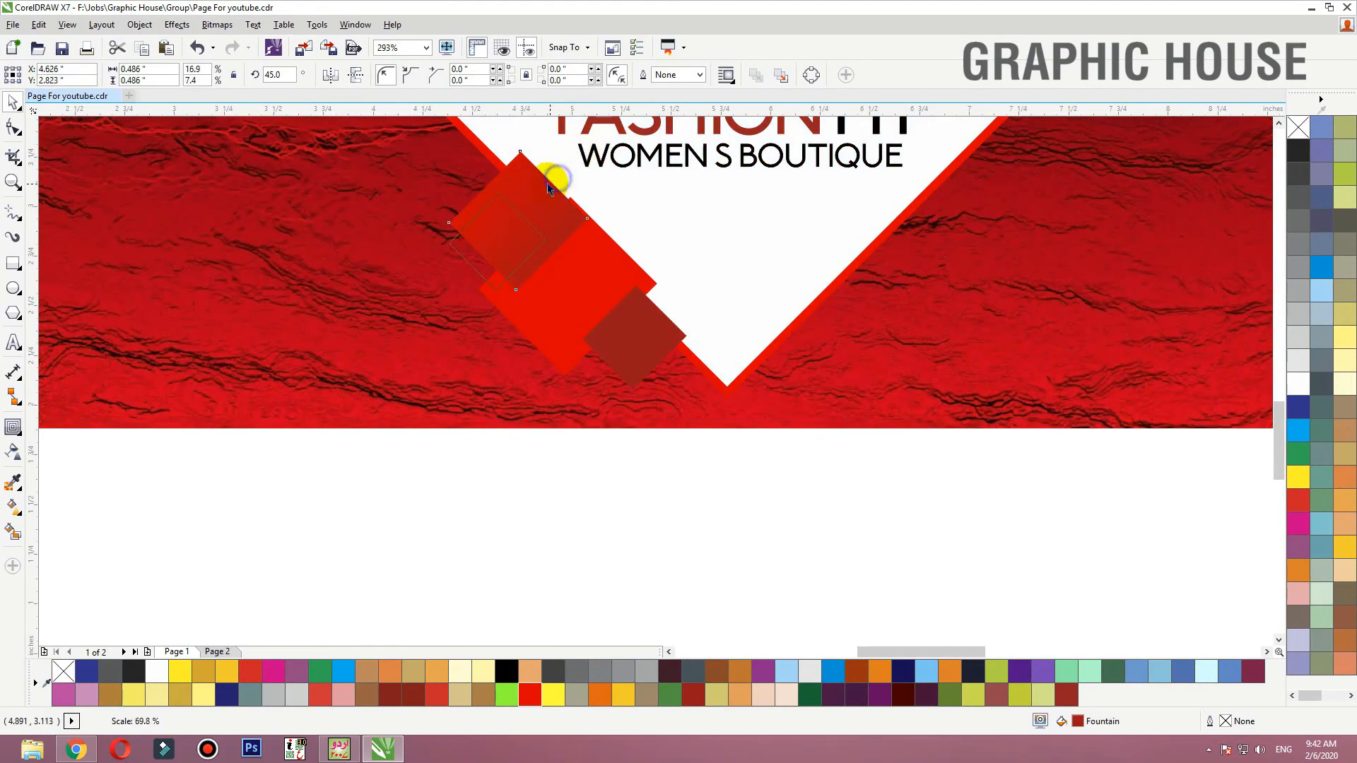
pyautogui.moveTo(504, 255); pyautogui.dragTo(530, 327)
pyautogui.click(532, 427)
pyautogui.scroll(-5, 599, 450)
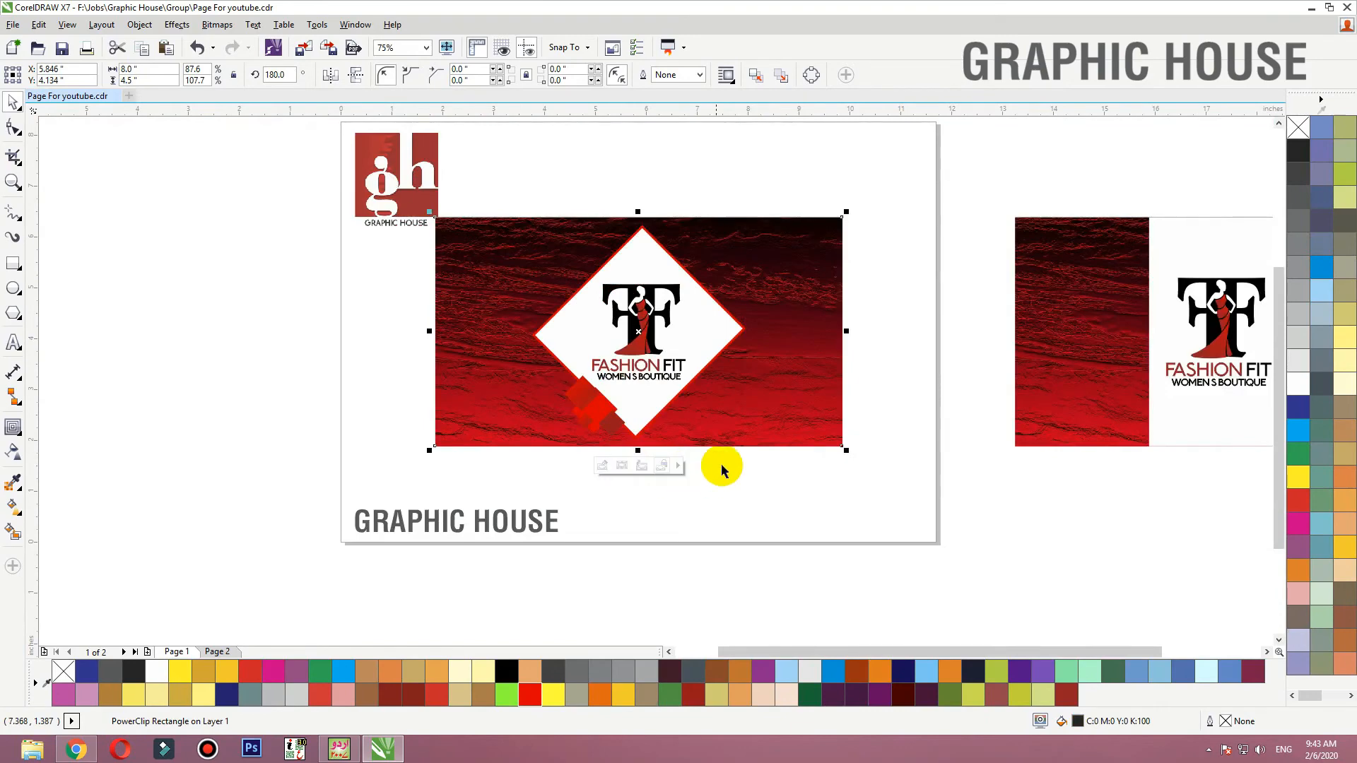
pyautogui.press('F2')
pyautogui.moveTo(355, 484); pyautogui.dragTo(718, 353)
pyautogui.click(631, 542)
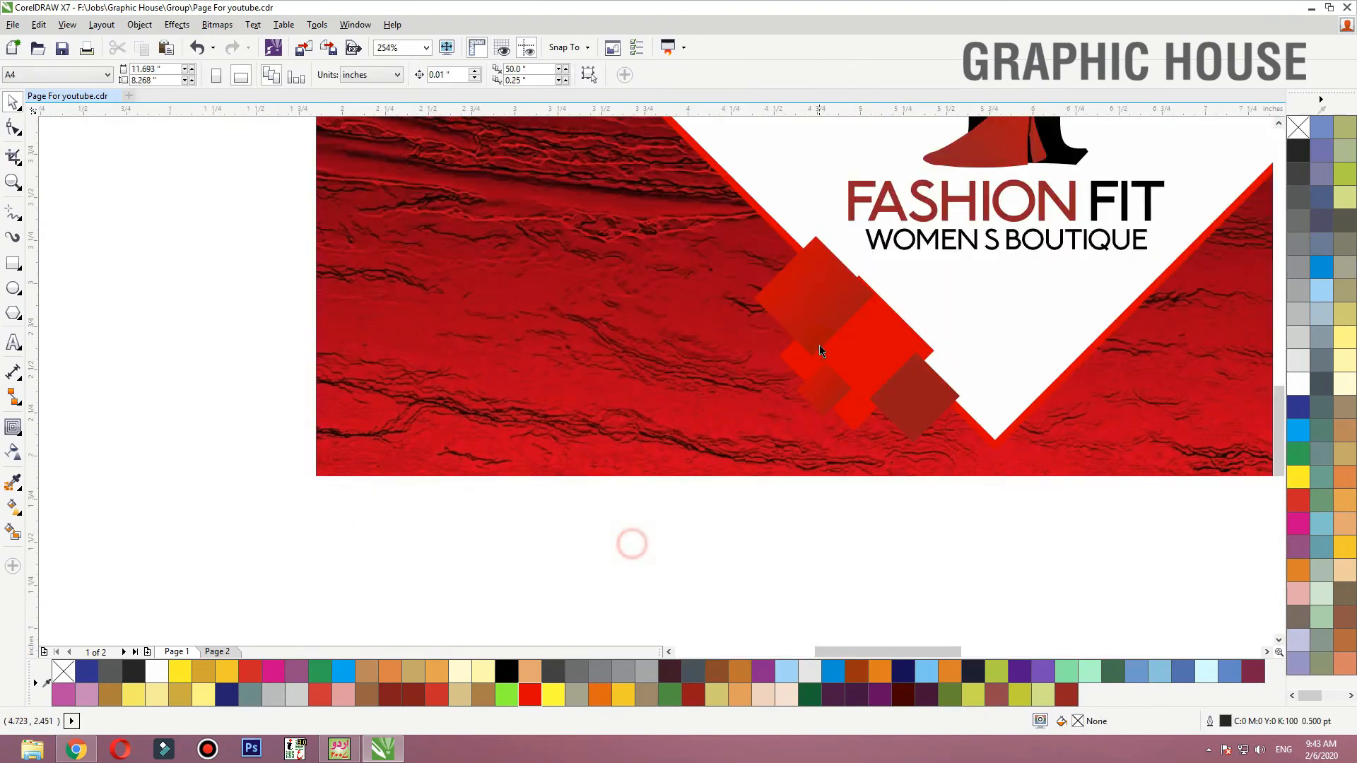
# Copy the 0.32-inch gradient diamond to the lower-right end of the cluster and group the five small diamonds
pyautogui.click(803, 318)
pyautogui.moveTo(830, 388); pyautogui.dragTo(946, 396)
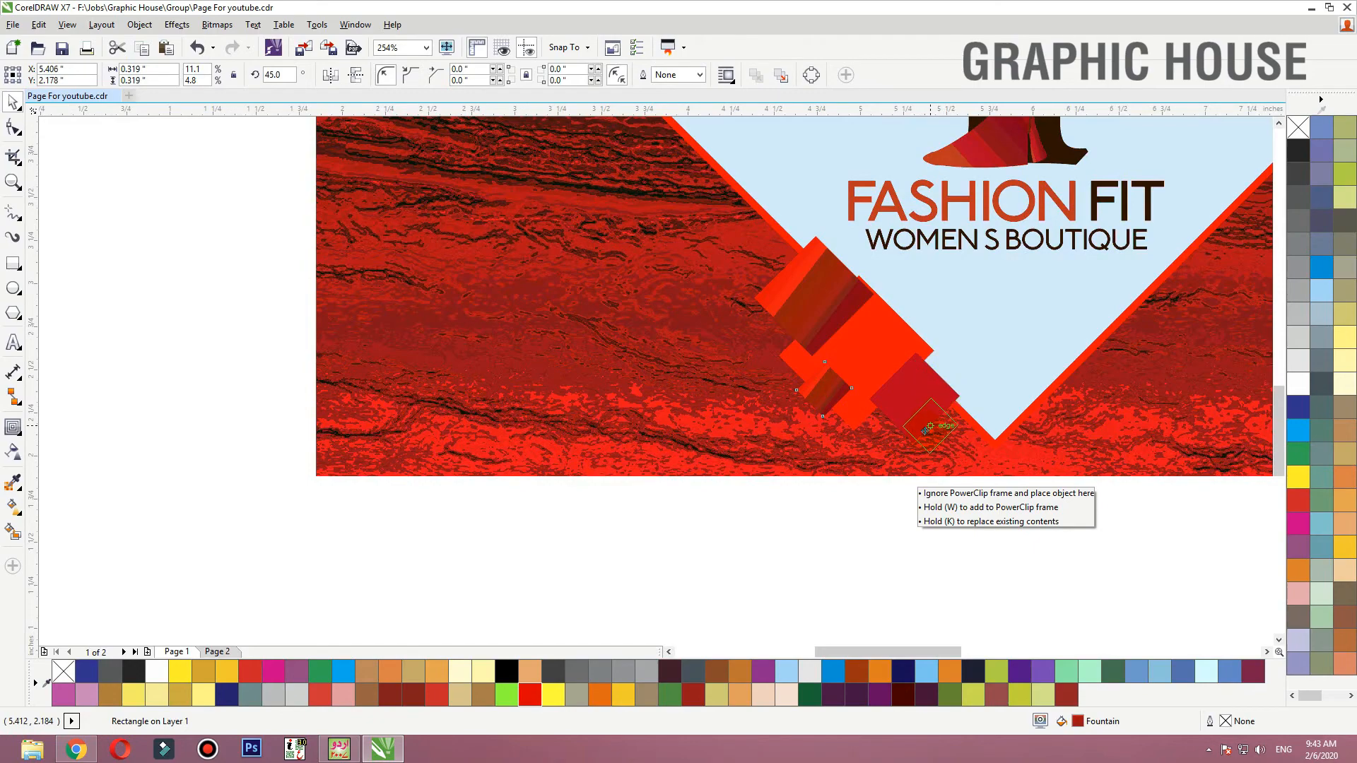
pyautogui.moveTo(905, 436); pyautogui.dragTo(964, 397)
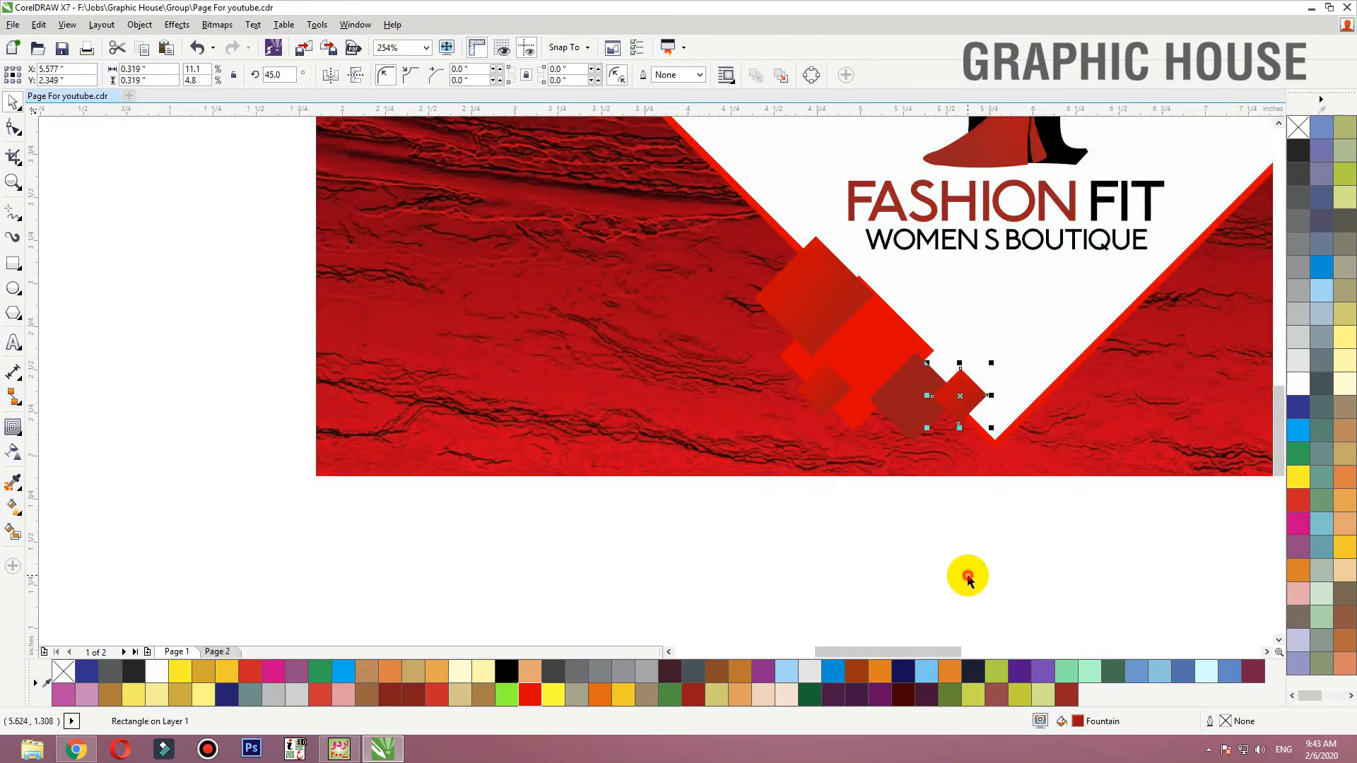
pyautogui.moveTo(1089, 567)
pyautogui.mouseDown()
pyautogui.moveTo(712, 275)
pyautogui.moveTo(681, 230)
pyautogui.mouseUp()
pyautogui.hotkey('ctrl', 'g')
# Place a copy of the small diamond group along the white diamond's upper-right edge
pyautogui.scroll(-1, 768, 387)
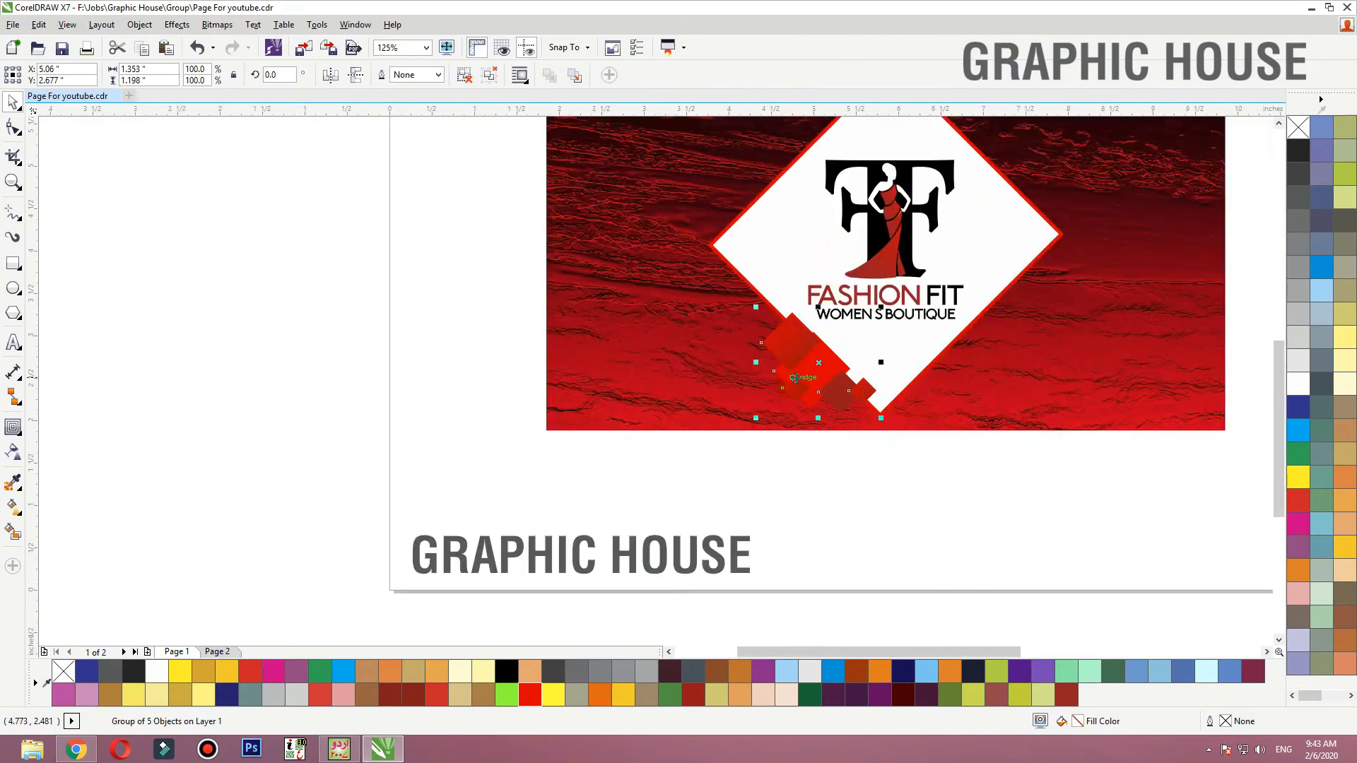
pyautogui.moveTo(806, 365); pyautogui.dragTo(1035, 236)
pyautogui.rightClick(1034, 235)
pyautogui.scroll(-1, 1006, 318)
pyautogui.moveTo(917, 246); pyautogui.dragTo(726, 166)
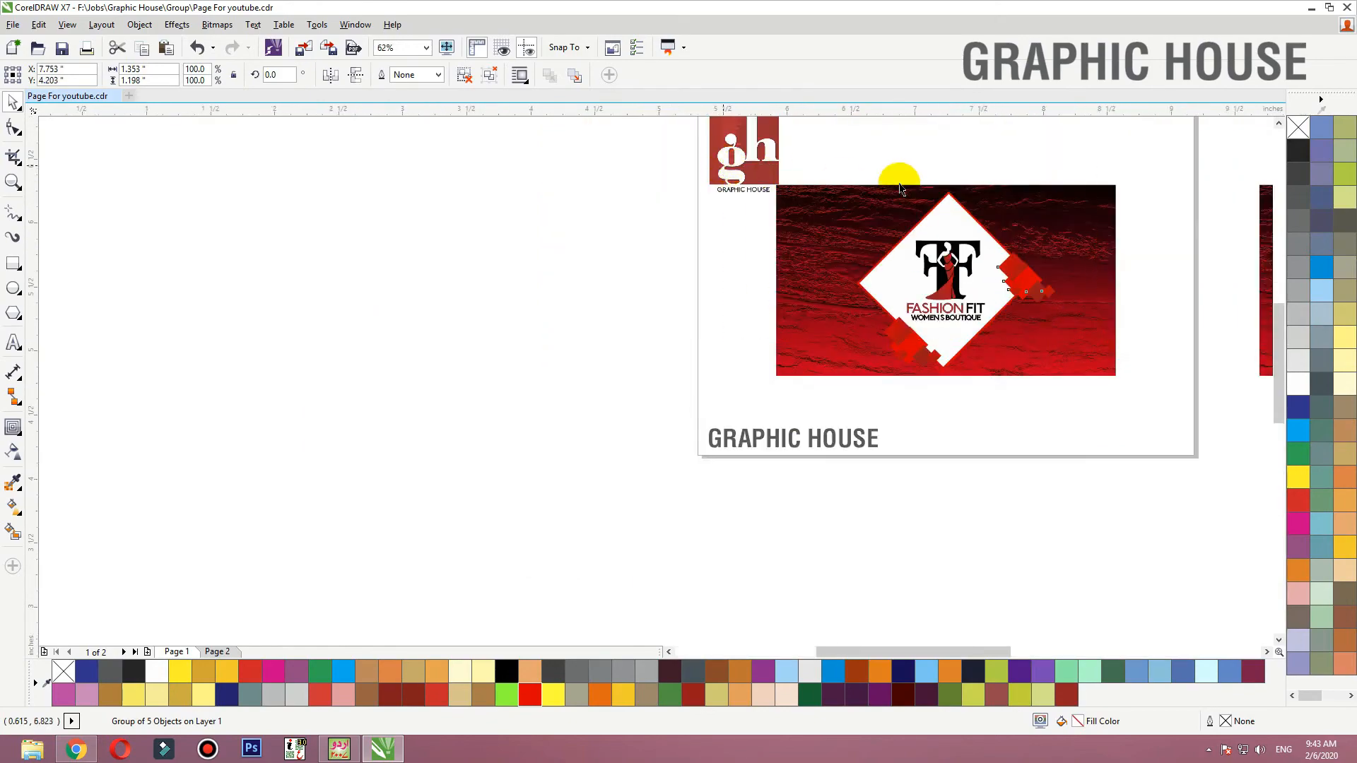
pyautogui.moveTo(1007, 430); pyautogui.dragTo(847, 231)
# Mirror the copied group horizontally and vertically, and seat it on the white diamond's upper-right edge near its top corner
pyautogui.click(336, 82)
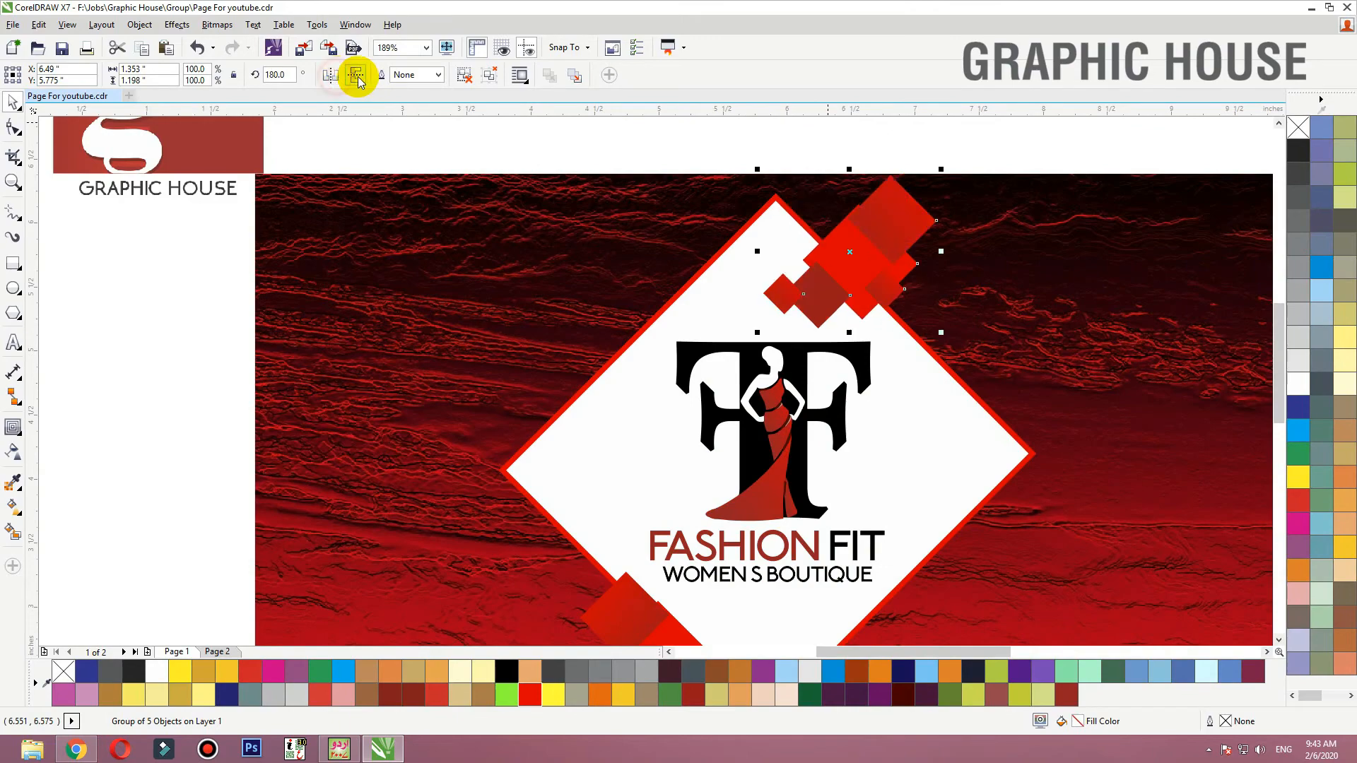
pyautogui.click(359, 82)
pyautogui.moveTo(837, 263); pyautogui.dragTo(832, 282)
pyautogui.click(976, 226)
pyautogui.hotkey('shift', 'F2')
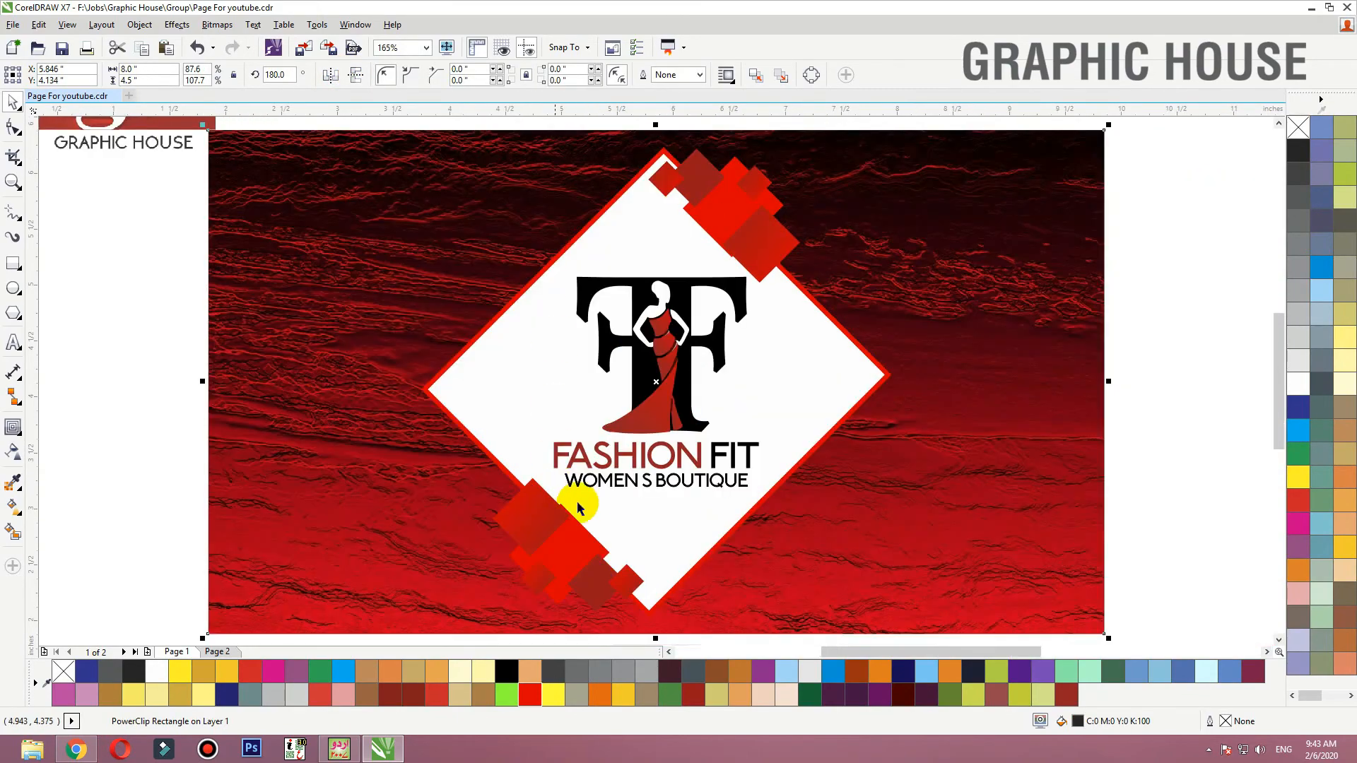
# Place a copy of the complete diamond card beside the page, directly above the white-strip card version
pyautogui.click(820, 383)
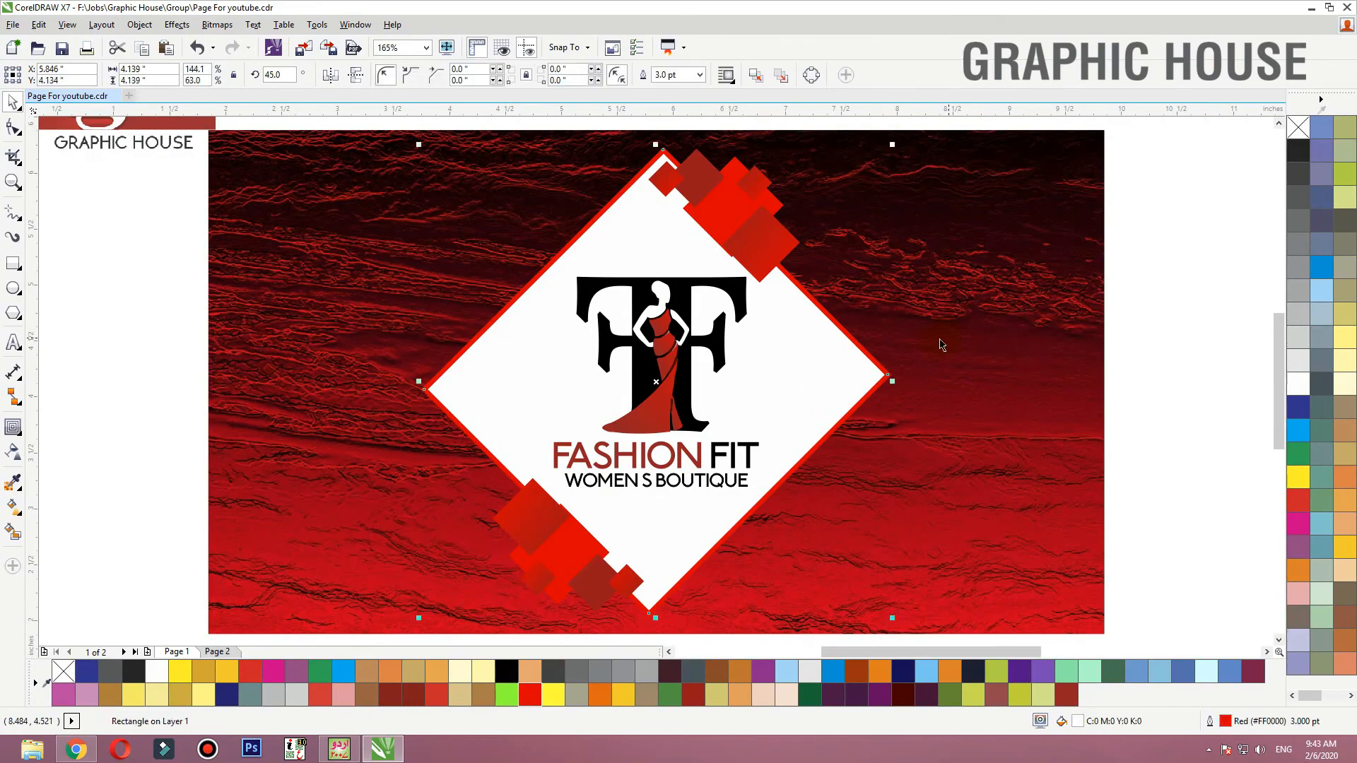
pyautogui.click(1155, 327)
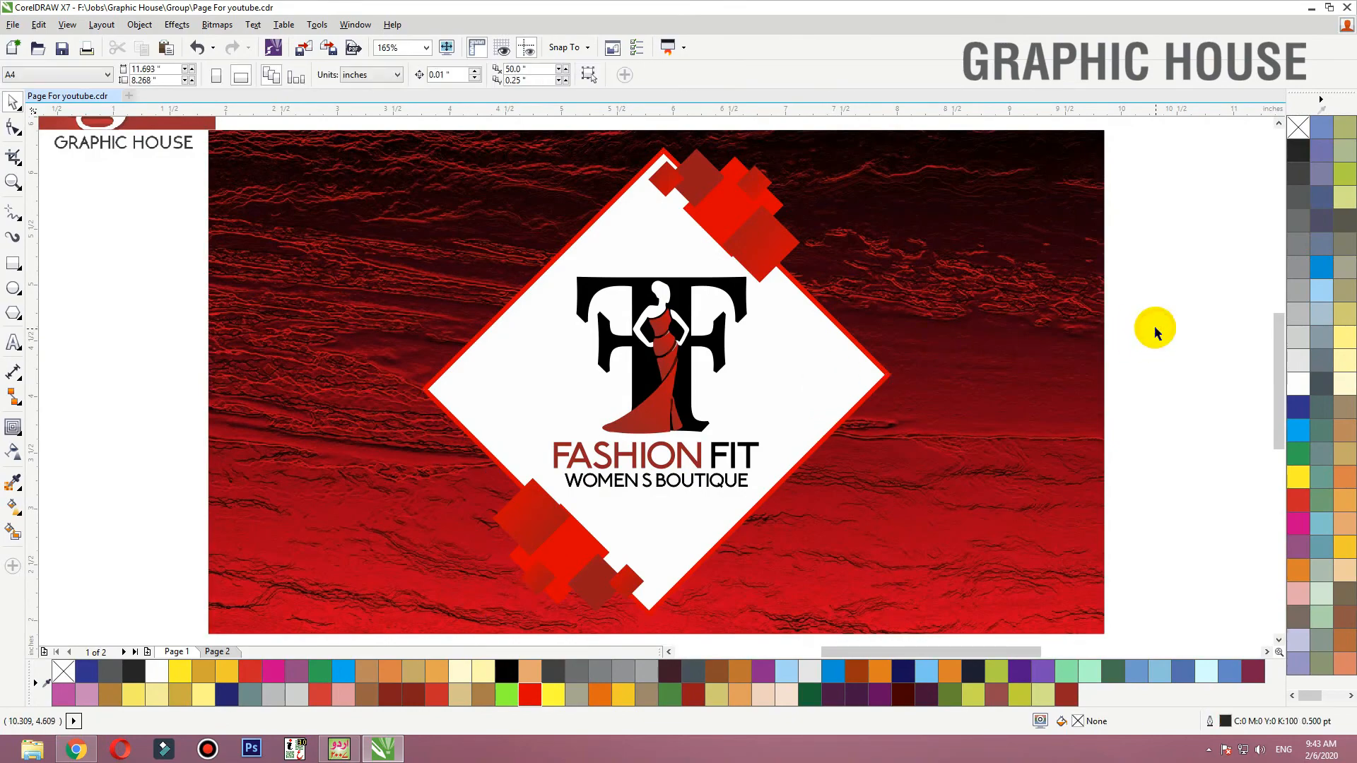
pyautogui.scroll(-3, 1140, 319)
pyautogui.press('F4')
pyautogui.moveTo(664, 218); pyautogui.dragTo(140, 523)
pyautogui.moveTo(391, 486); pyautogui.dragTo(1036, 228)
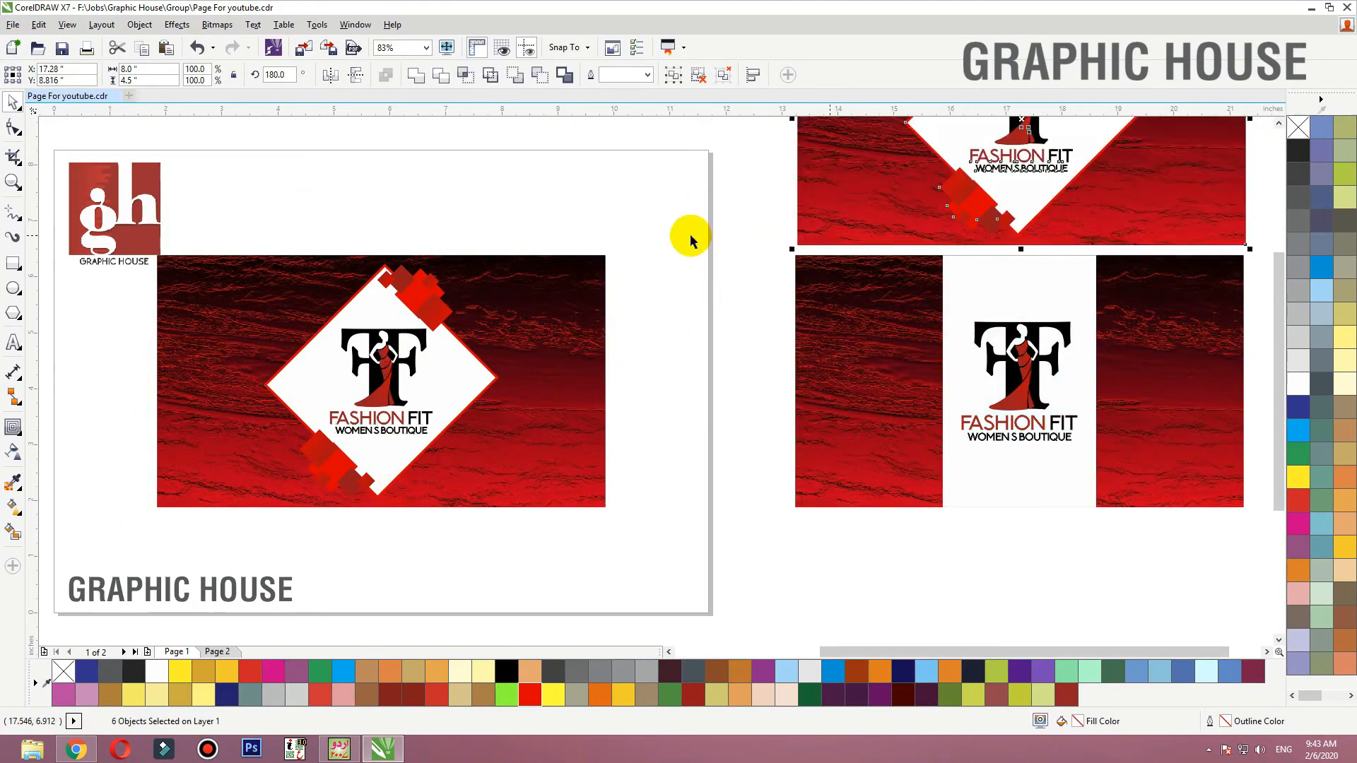
pyautogui.click(563, 279)
pyautogui.hotkey('shift', 'F2')
pyautogui.click(710, 373)
pyautogui.moveTo(824, 369); pyautogui.dragTo(847, 392)
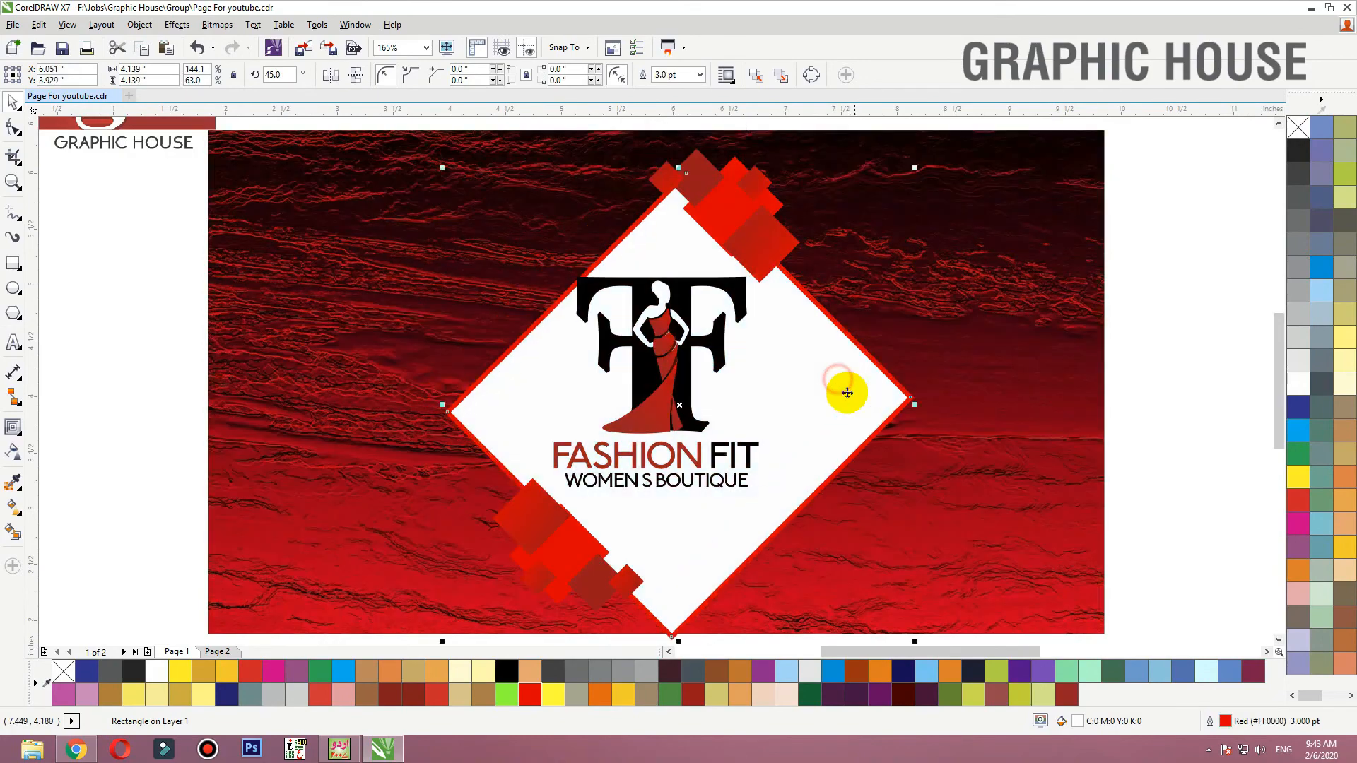
pyautogui.hotkey('ctrl', 'z')
# Delete the large white diamond behind the logo on the page's card
pyautogui.click(674, 447)
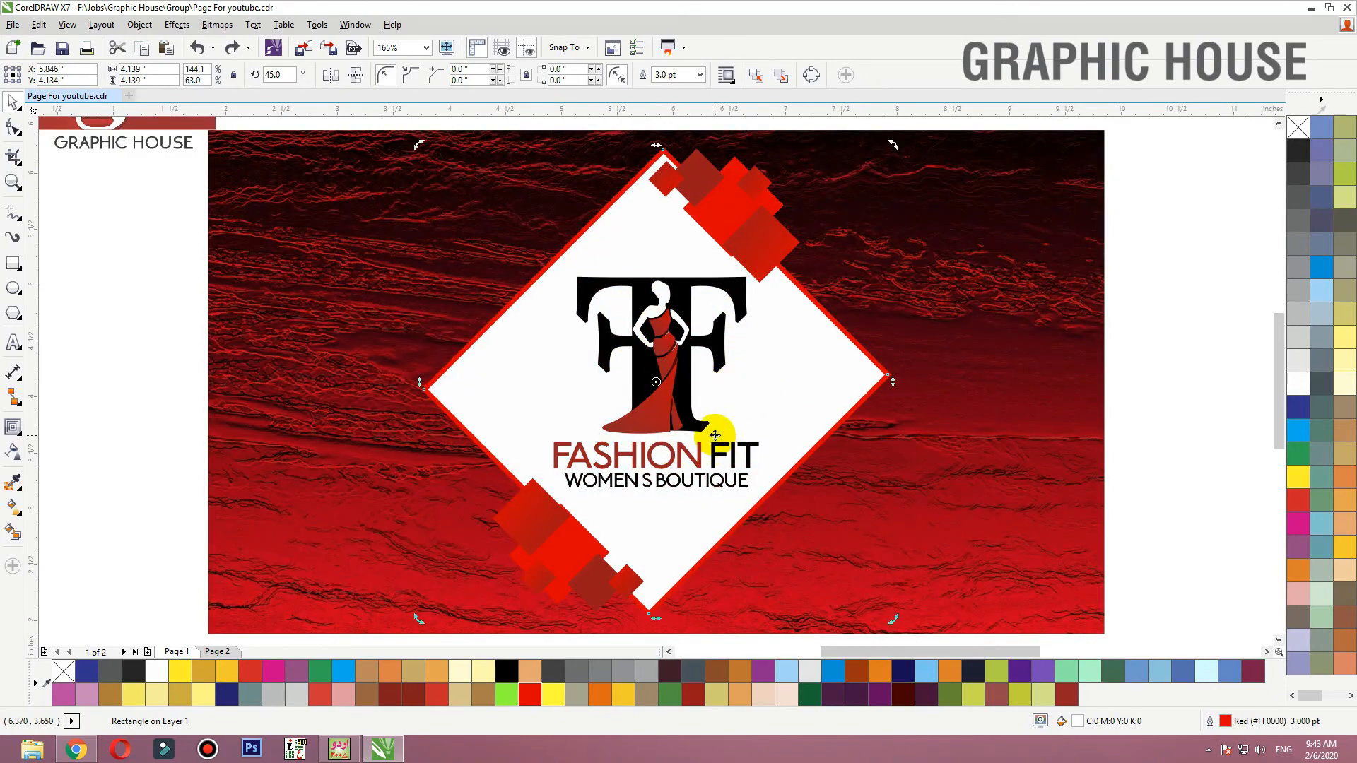
pyautogui.click(723, 350)
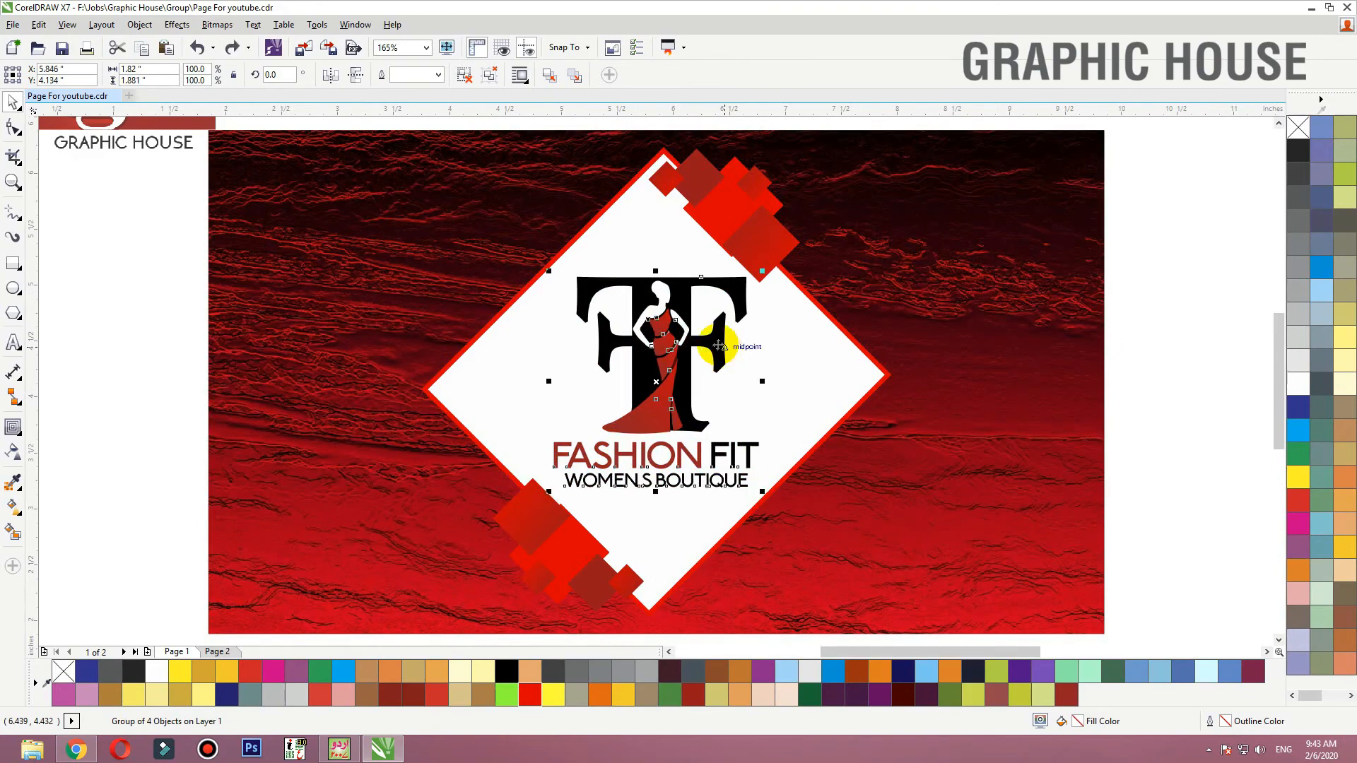
pyautogui.keyDown('ctrl'); pyautogui.click(718, 346); pyautogui.keyUp('ctrl')
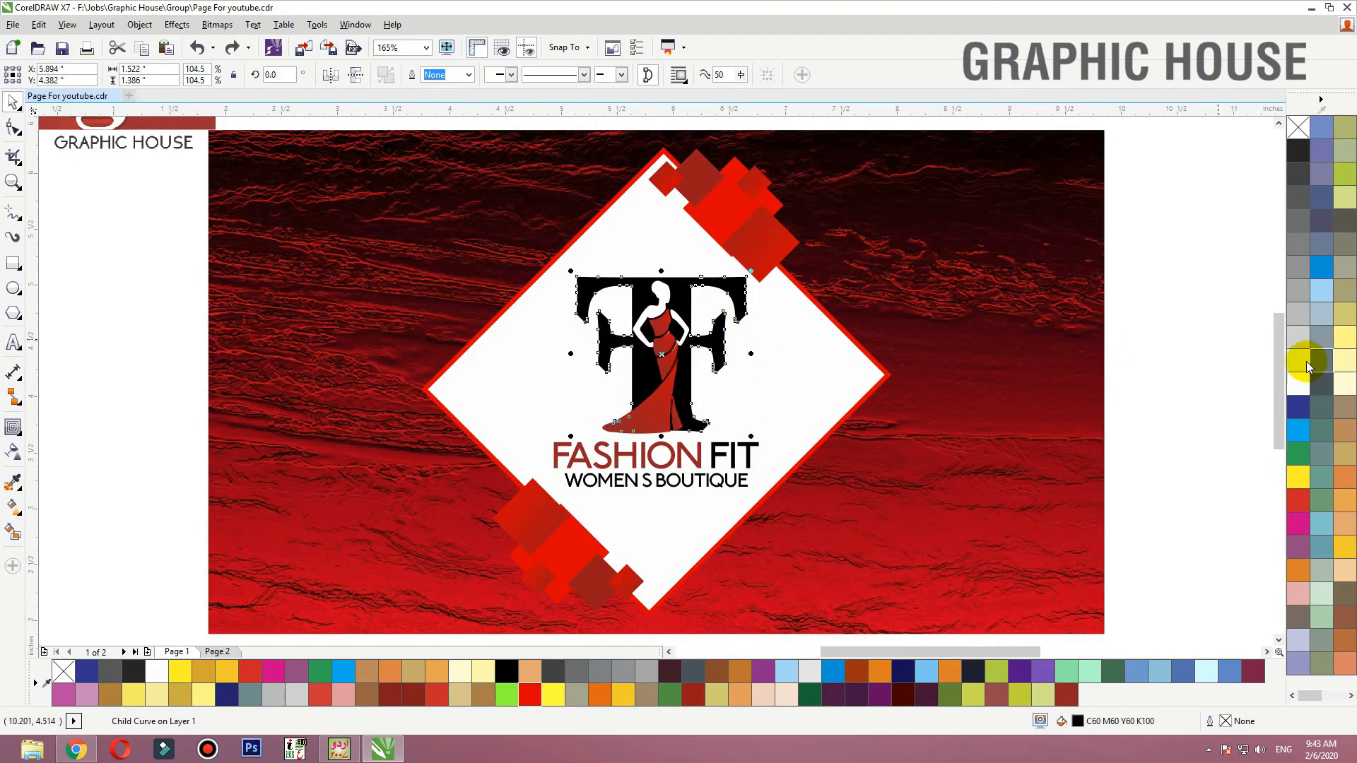
pyautogui.click(850, 368)
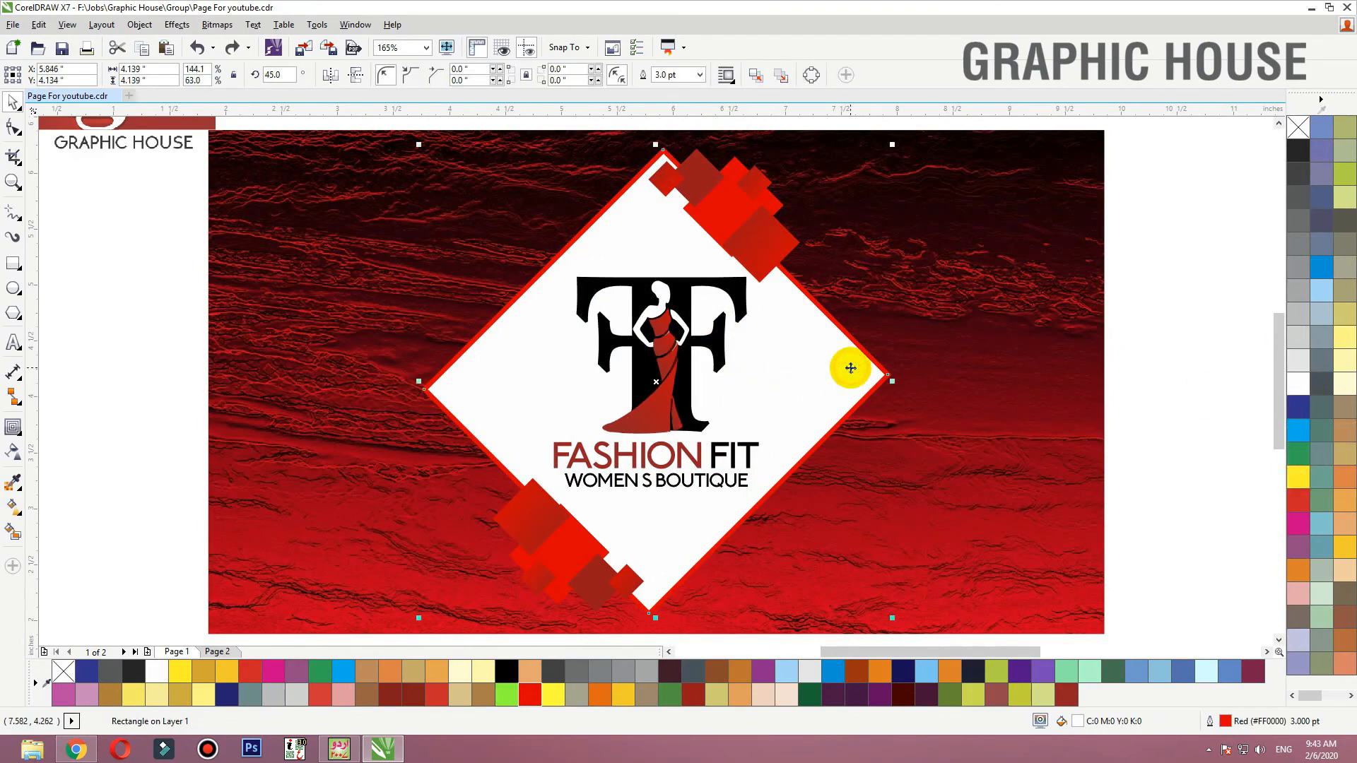
pyautogui.press('Delete')
# Delete both red diamond groups from the page's card, leaving only the logo on the texture
pyautogui.click(781, 263)
pyautogui.press('Delete')
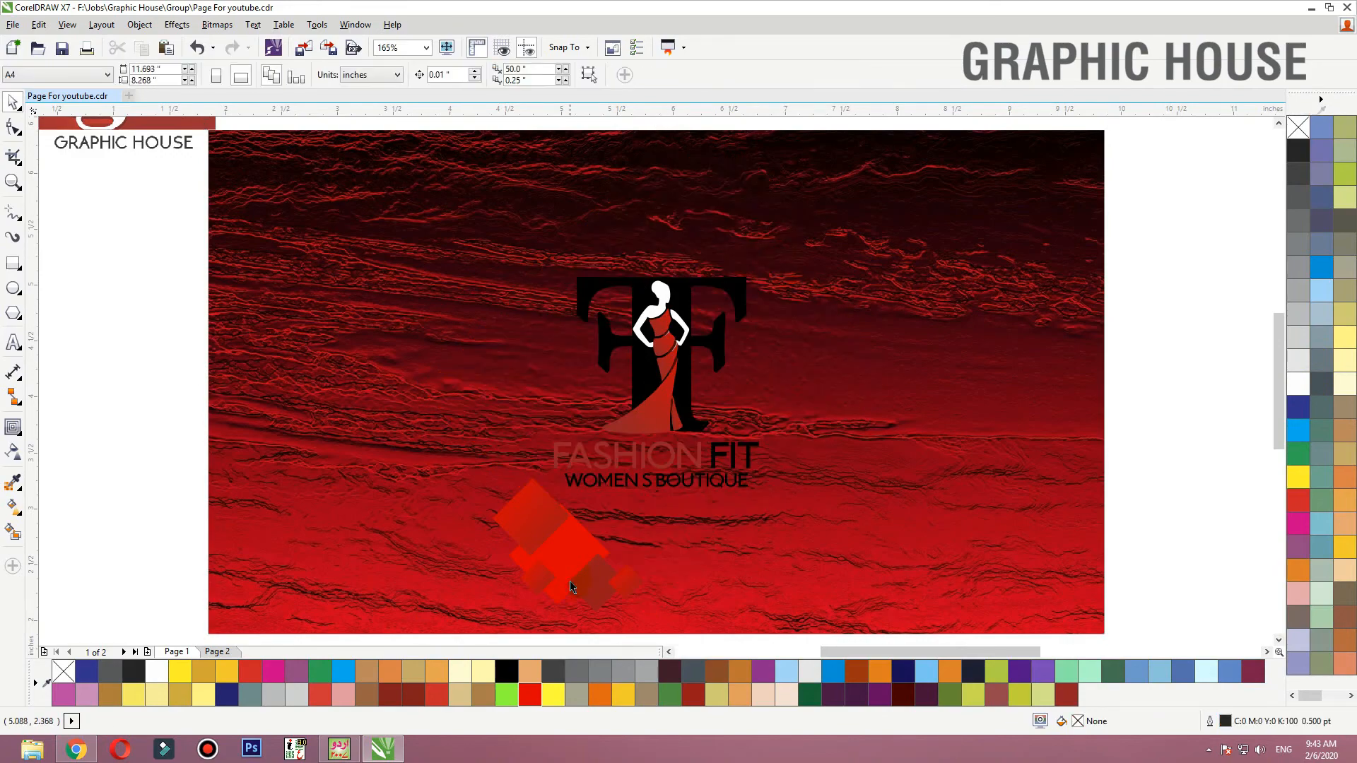
pyautogui.click(573, 576)
pyautogui.press('Delete')
# Fill the black TF monogram with white inside the logo group
pyautogui.click(696, 382)
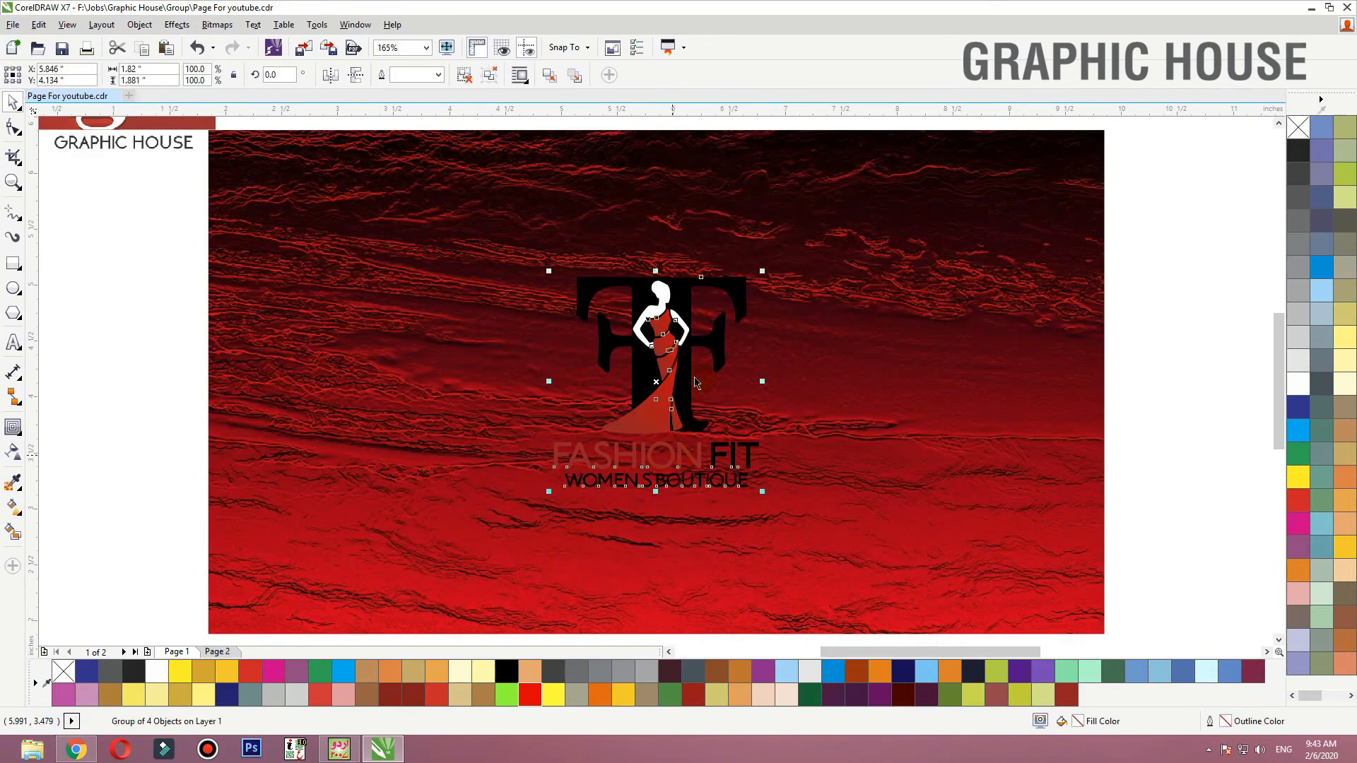
pyautogui.keyDown('ctrl'); pyautogui.click(715, 340); pyautogui.keyUp('ctrl')
pyautogui.click(1299, 383)
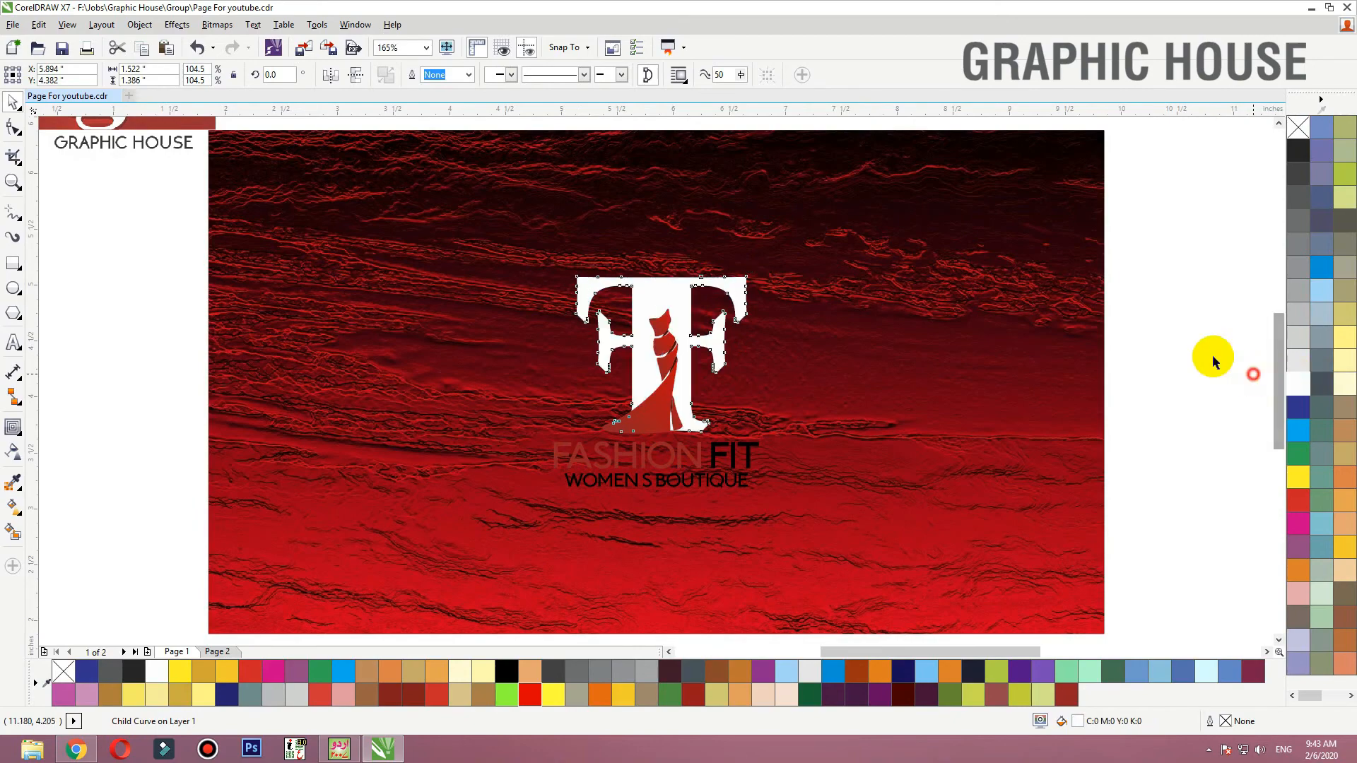
# Fill the woman's white head, shoulder and arm shapes with black #231F20
pyautogui.press('F2')
pyautogui.moveTo(901, 186); pyautogui.dragTo(462, 484)
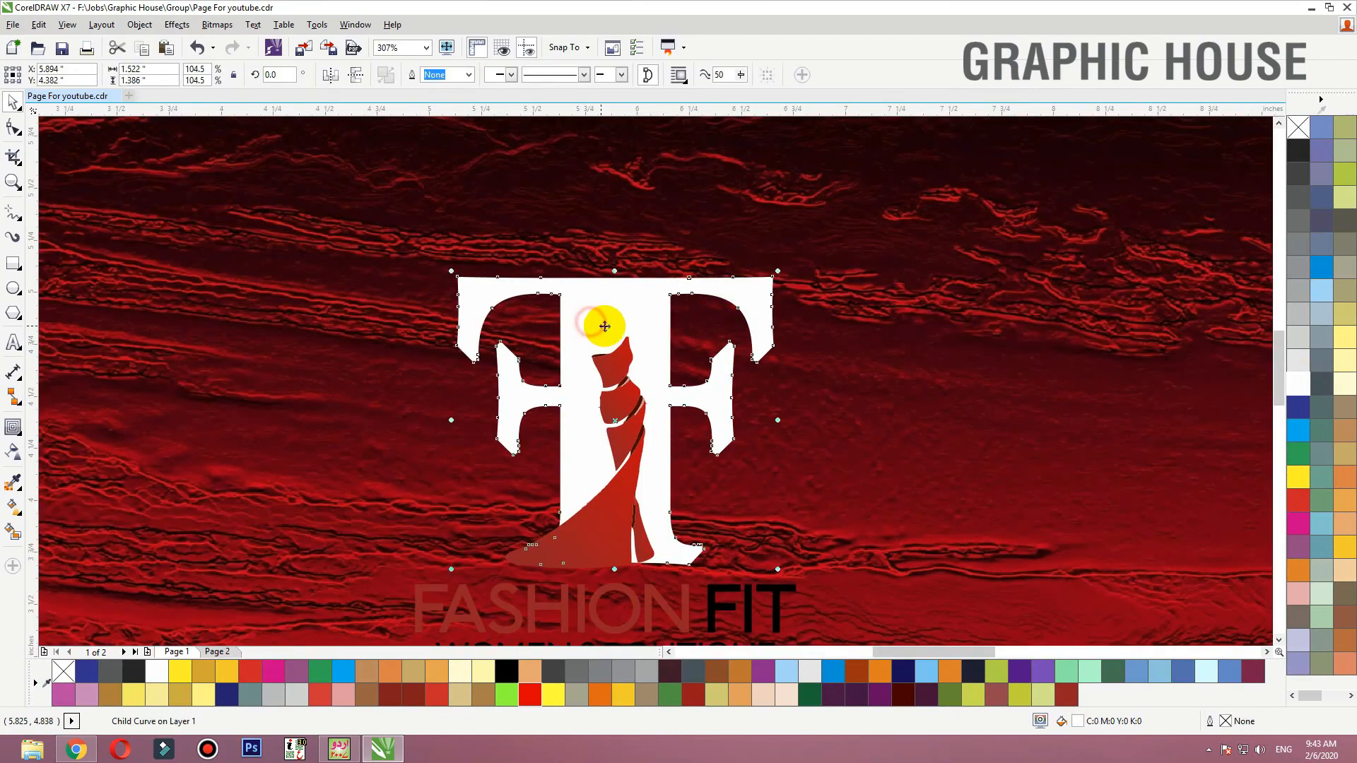
pyautogui.keyDown('ctrl'); pyautogui.click(604, 326); pyautogui.keyUp('ctrl')
pyautogui.click(1299, 152)
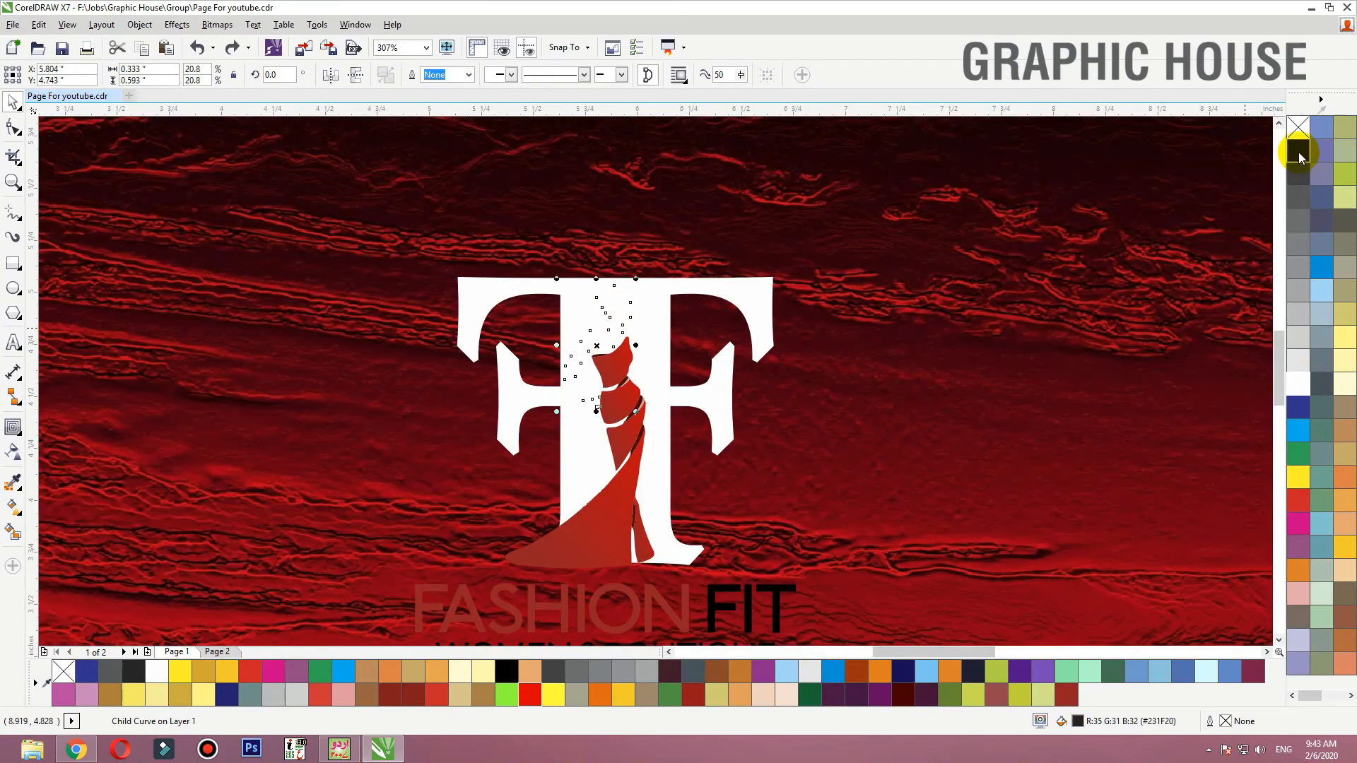
pyautogui.click(592, 318)
pyautogui.keyDown('ctrl'); pyautogui.click(667, 353); pyautogui.keyUp('ctrl')
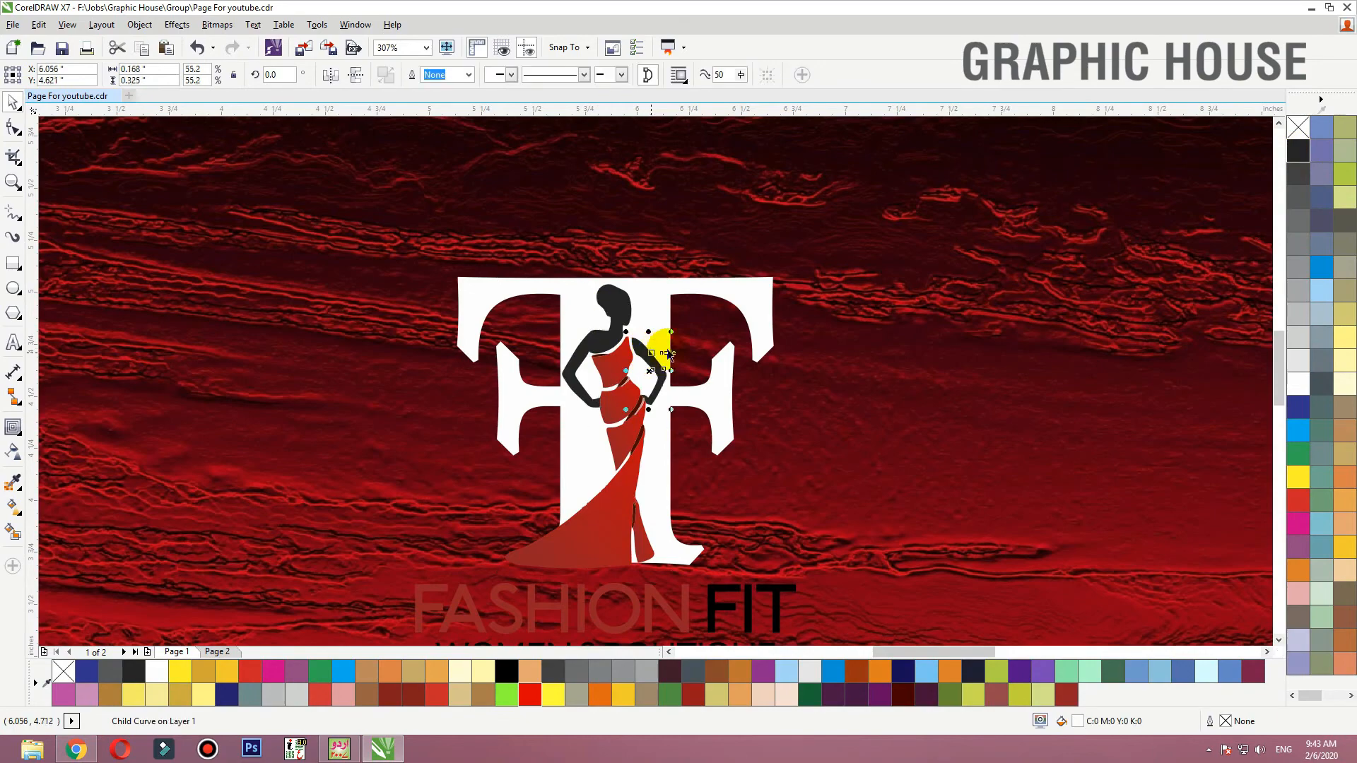
# Fill the "WOMEN S BOUTIQUE" and "FASHION FIT" text lines with white
pyautogui.scroll(-1, 670, 210)
pyautogui.press('F2')
pyautogui.moveTo(895, 262); pyautogui.dragTo(396, 486)
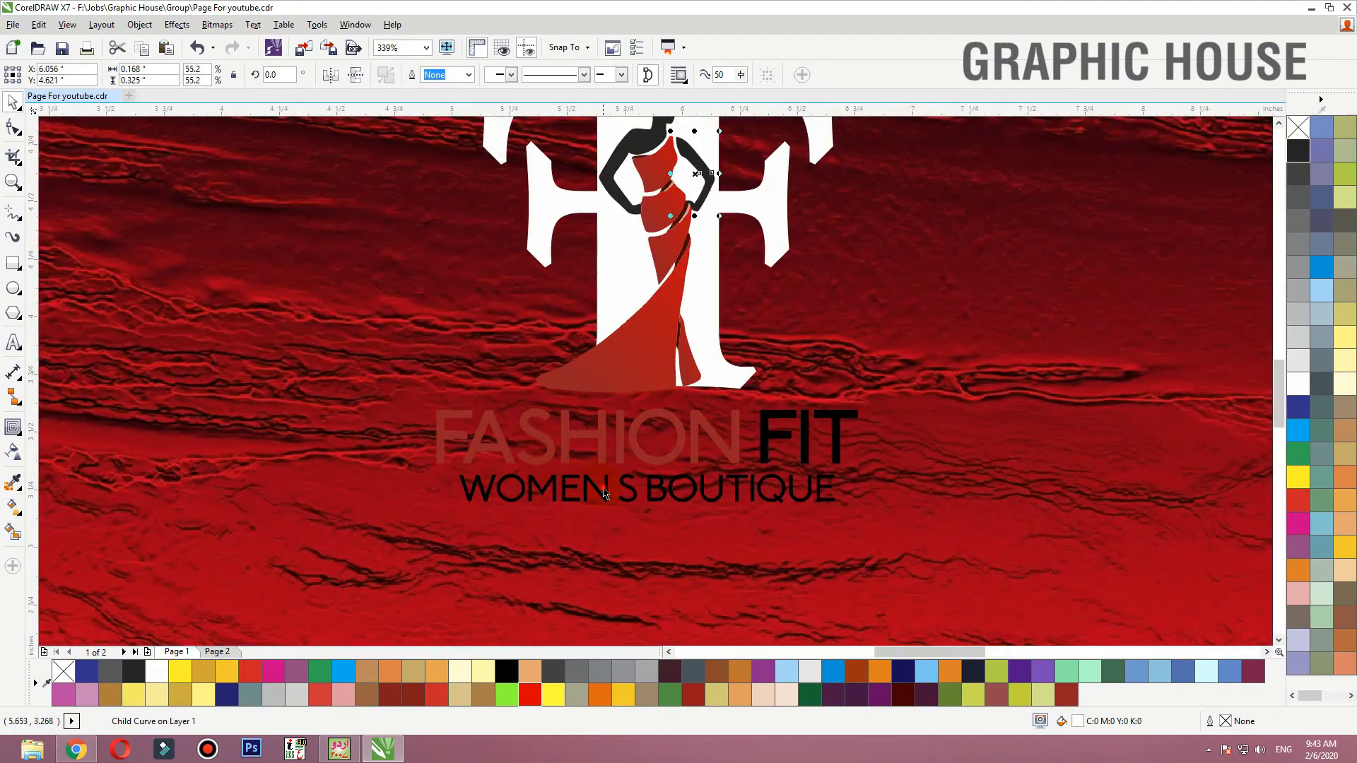
pyautogui.click(603, 493)
pyautogui.keyDown('ctrl'); pyautogui.click(636, 500); pyautogui.keyUp('ctrl')
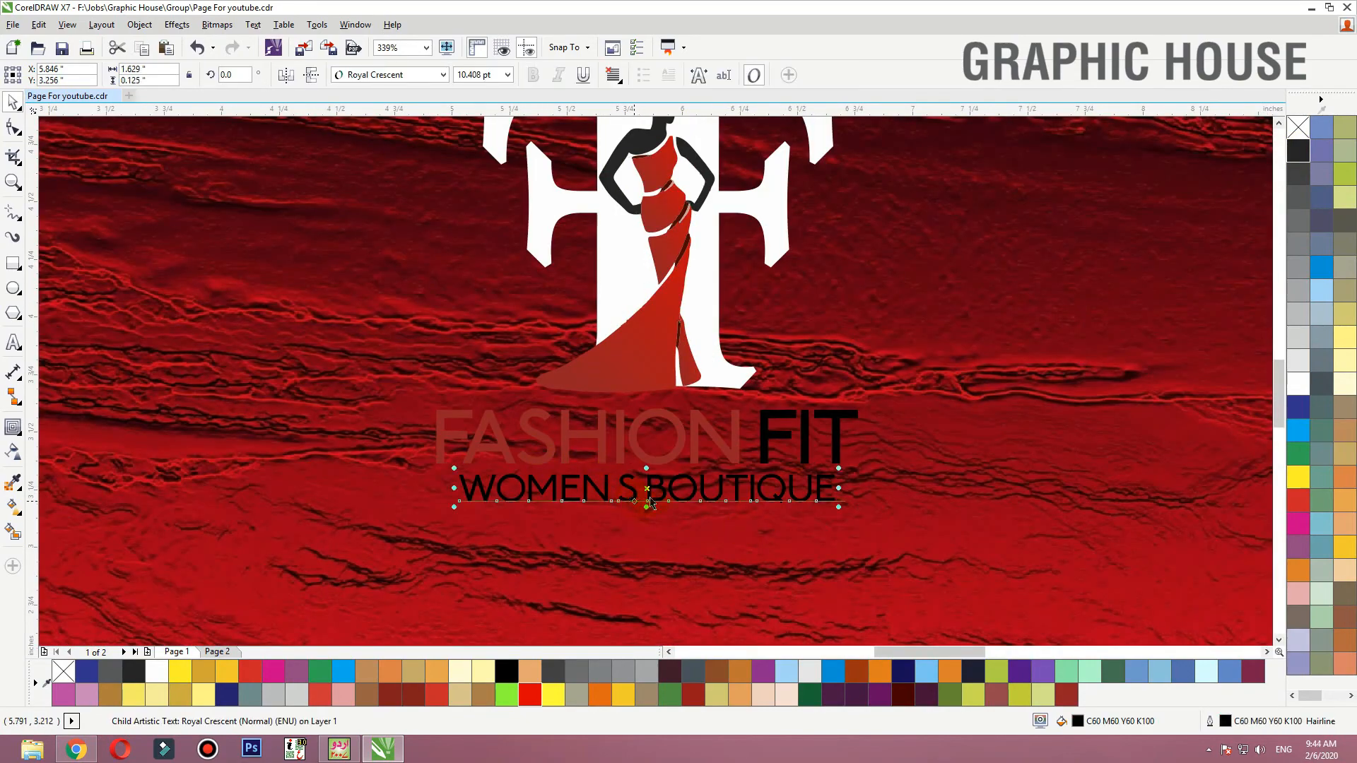
pyautogui.click(1298, 384)
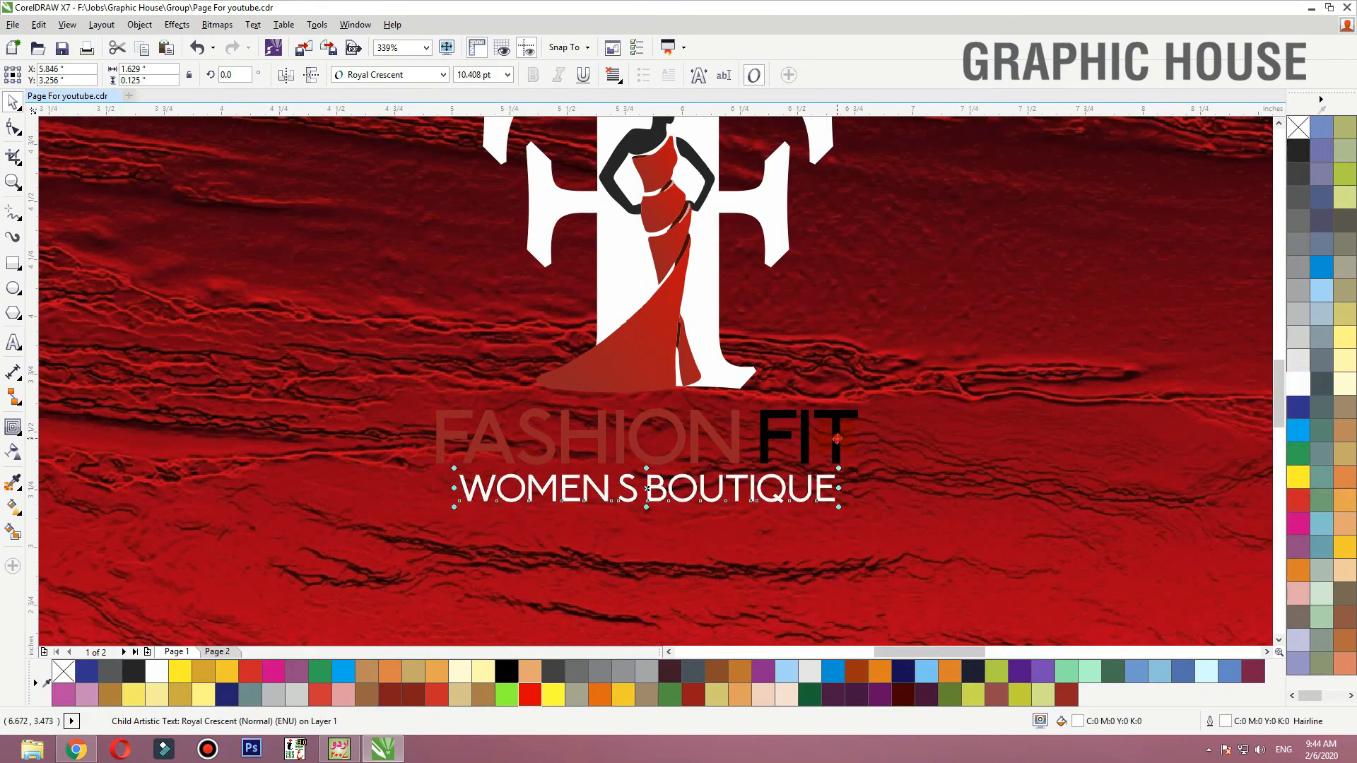
pyautogui.keyDown('ctrl'); pyautogui.click(837, 438); pyautogui.keyUp('ctrl')
pyautogui.click(1298, 384)
# Enlarge the whole logo about its centre to about 2.28 inches wide and 2.36 inches high
pyautogui.scroll(-2, 846, 404)
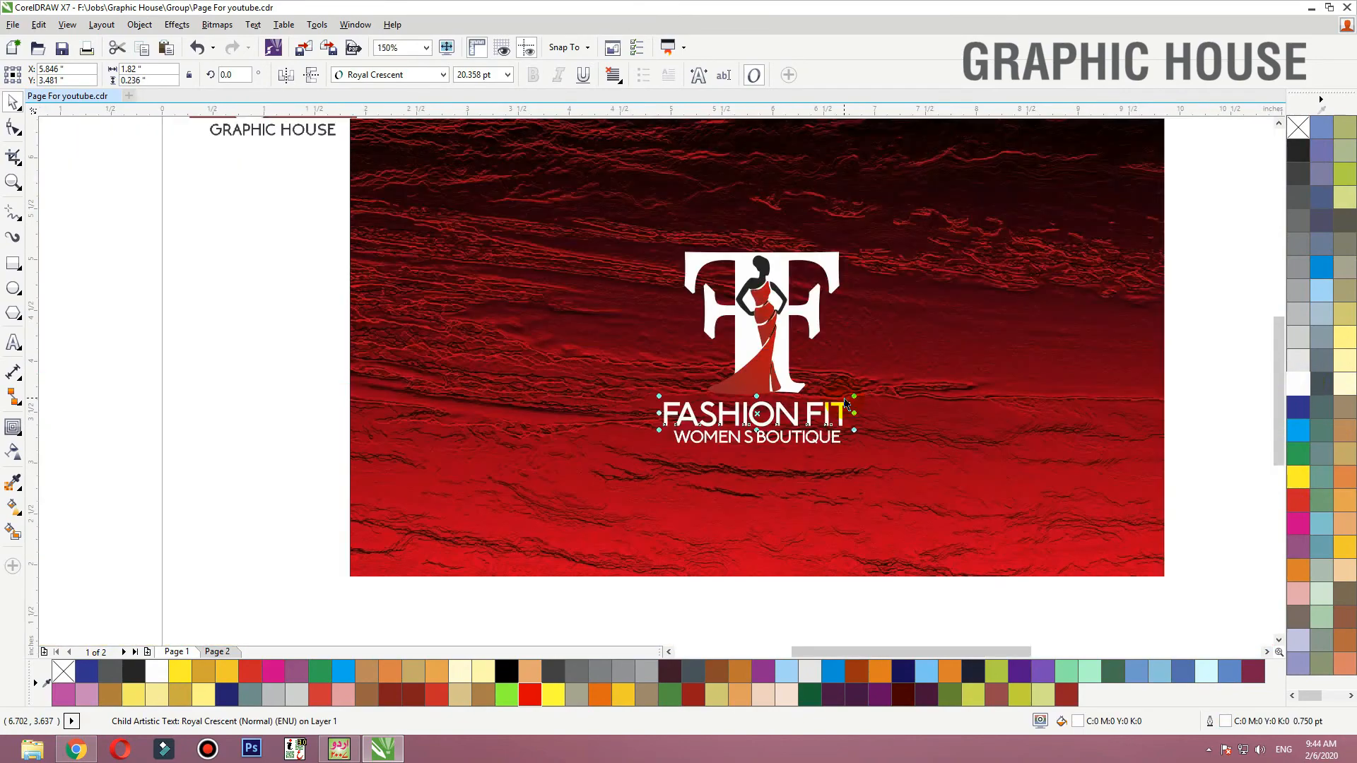
pyautogui.scroll(-2, 846, 404)
pyautogui.scroll(2, 937, 417)
pyautogui.click(1160, 215)
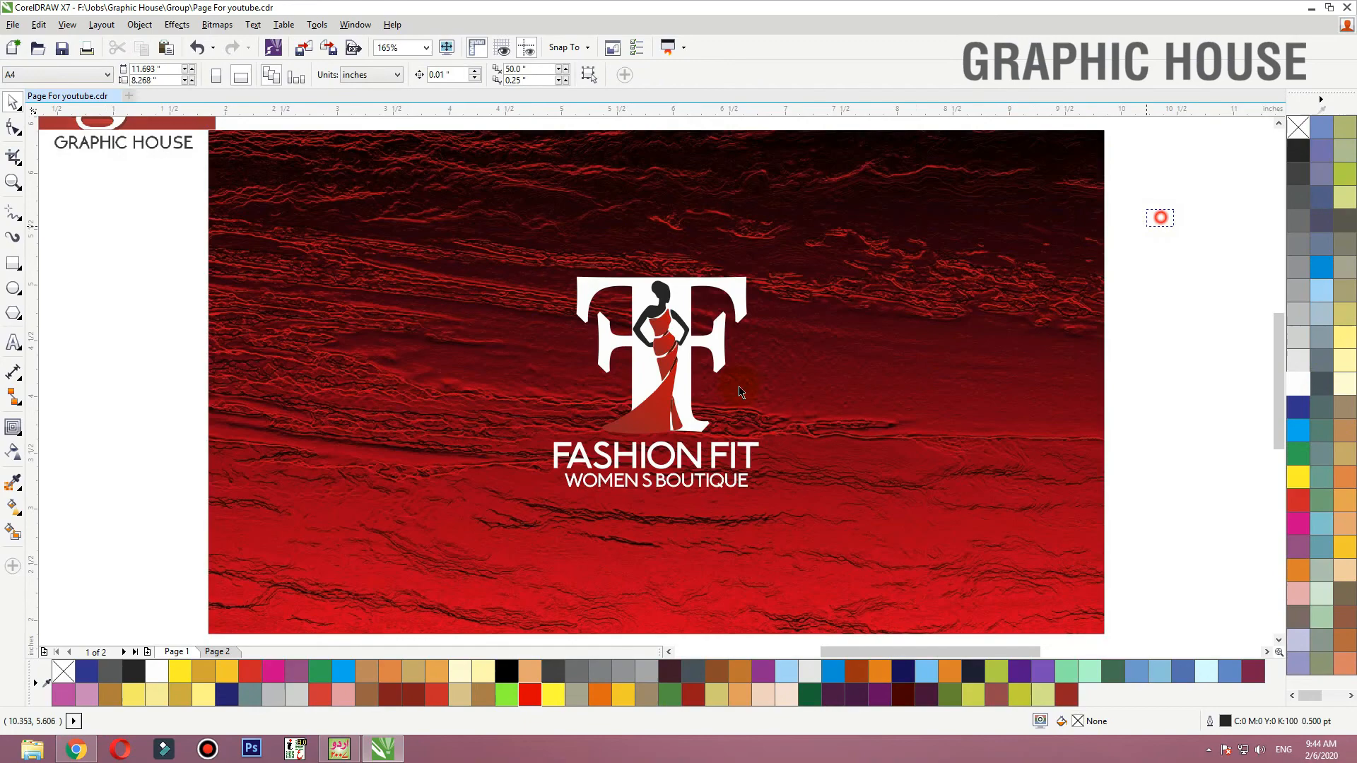
pyautogui.click(530, 561)
pyautogui.click(1138, 363)
pyautogui.click(650, 367)
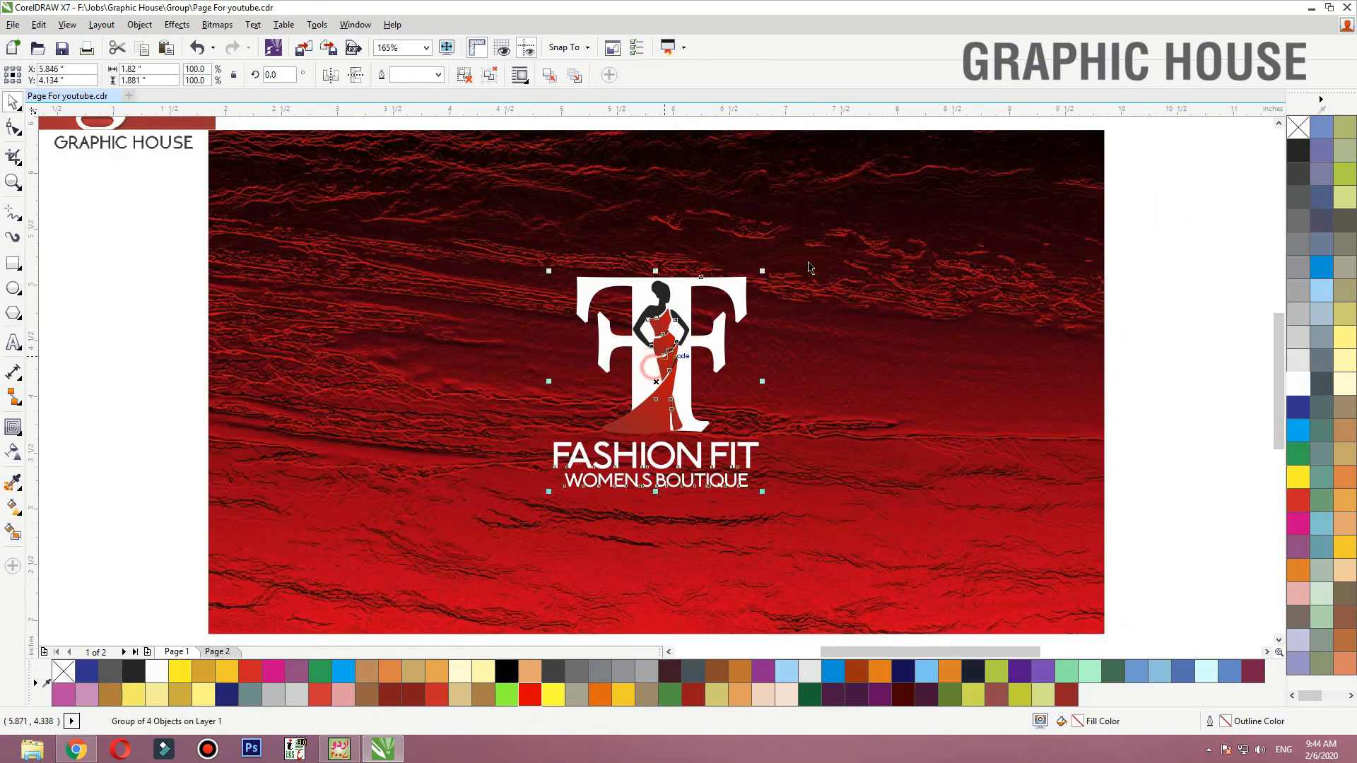
pyautogui.moveTo(763, 273); pyautogui.dragTo(789, 243)
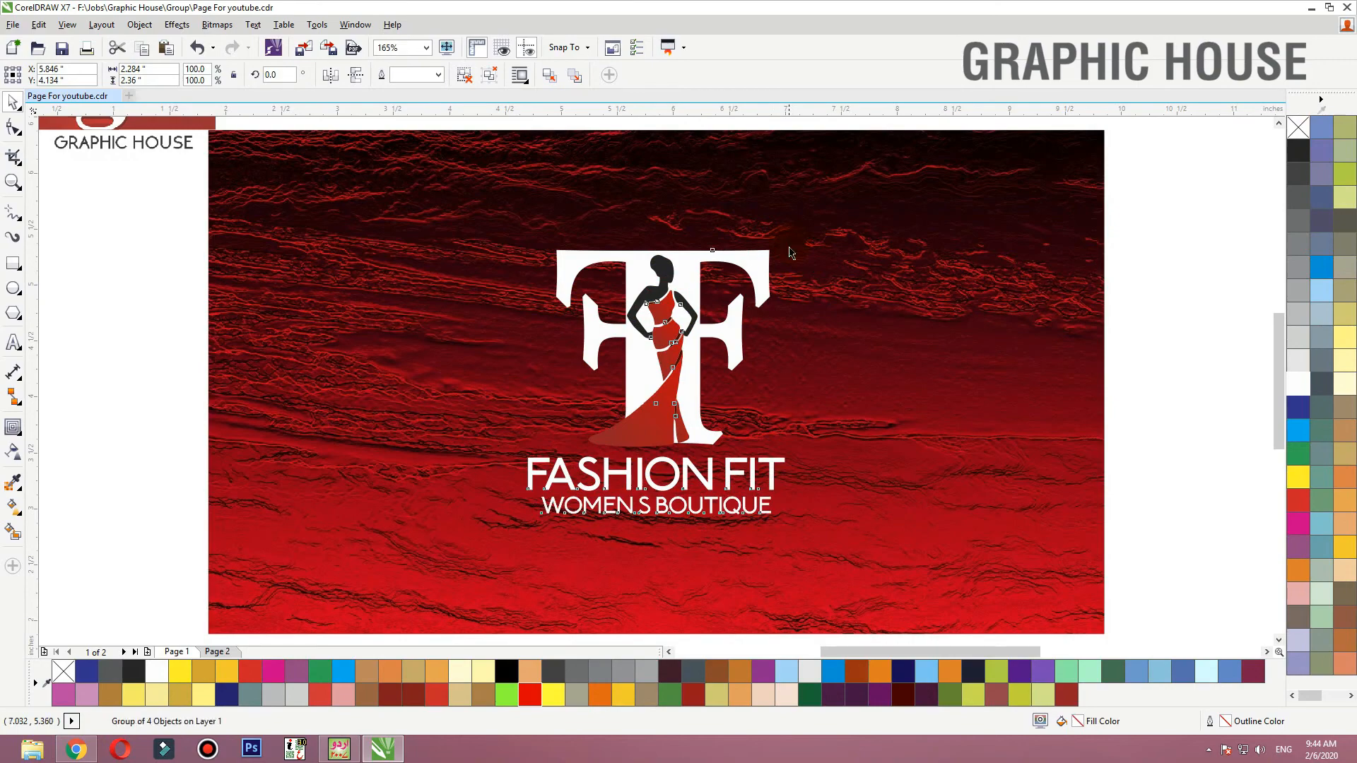
# Undo the logo enlargement, its recolouring and the deletion of both red diamond groups
pyautogui.hotkey('ctrl', 'z')
pyautogui.hotkey('ctrl', 'z')
pyautogui.hotkey('ctrl', 'z')
pyautogui.hotkey('ctrl', 'z')
pyautogui.hotkey('ctrl', 'z')
pyautogui.hotkey('ctrl', 'z')
pyautogui.hotkey('ctrl', 'z')
pyautogui.hotkey('ctrl', 'z')
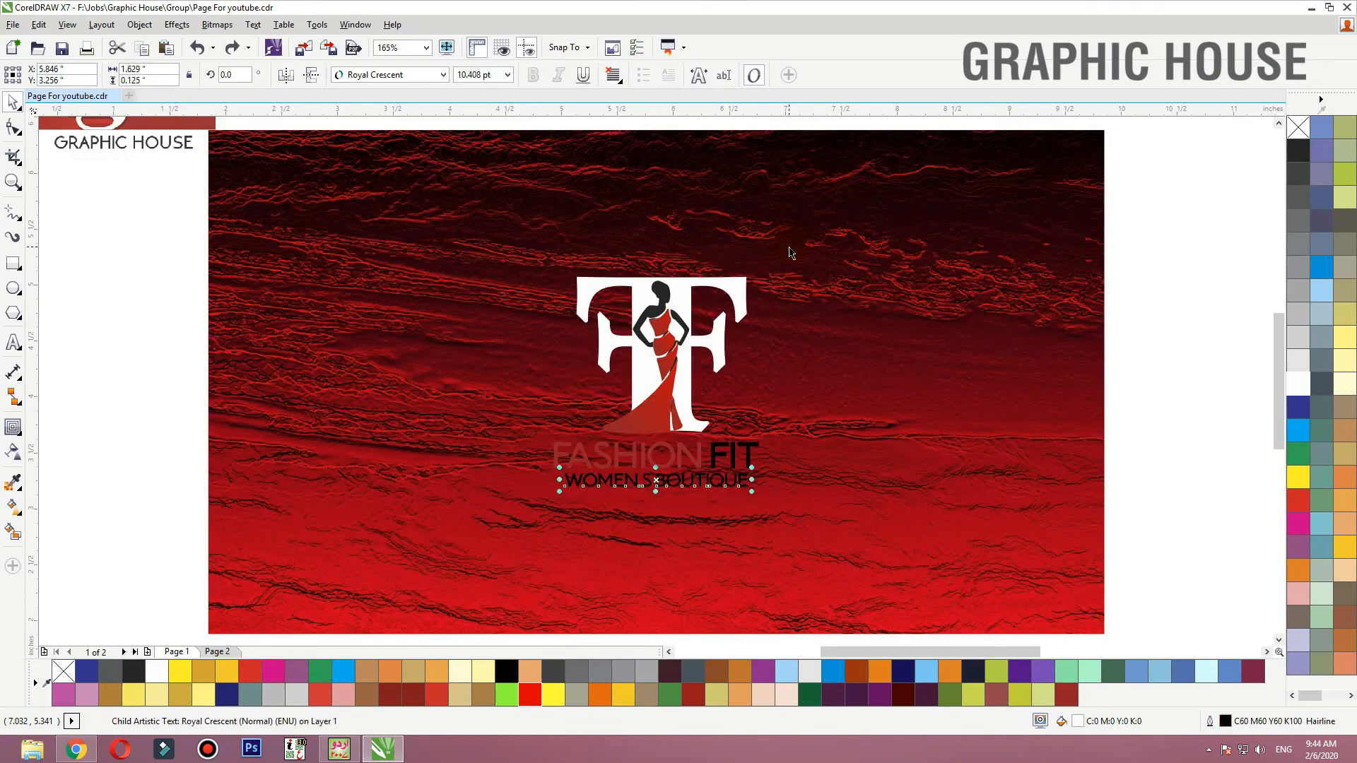
pyautogui.hotkey('ctrl', 'z')
pyautogui.hotkey('ctrl', 'z')
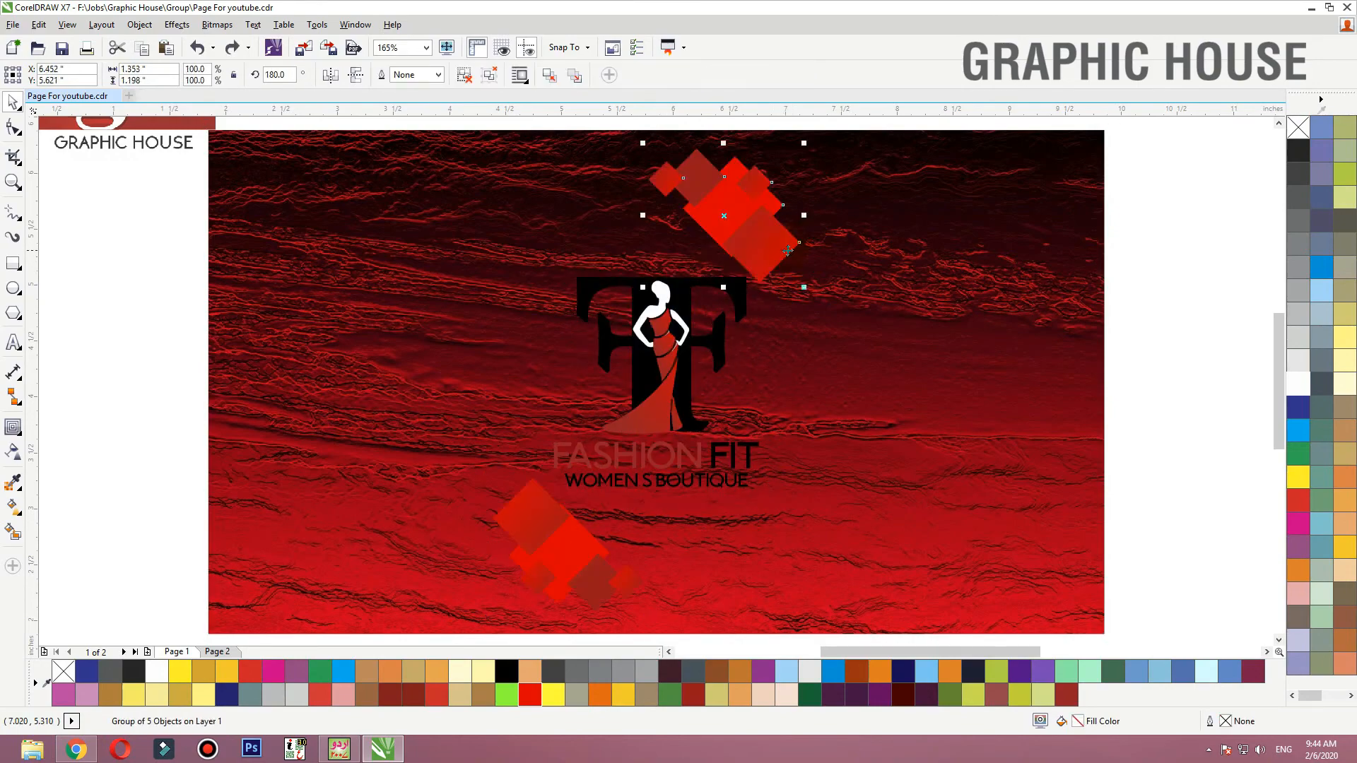
# Delete the white diamond and both red diamond groups from the working card
pyautogui.click(1135, 266)
pyautogui.click(728, 266)
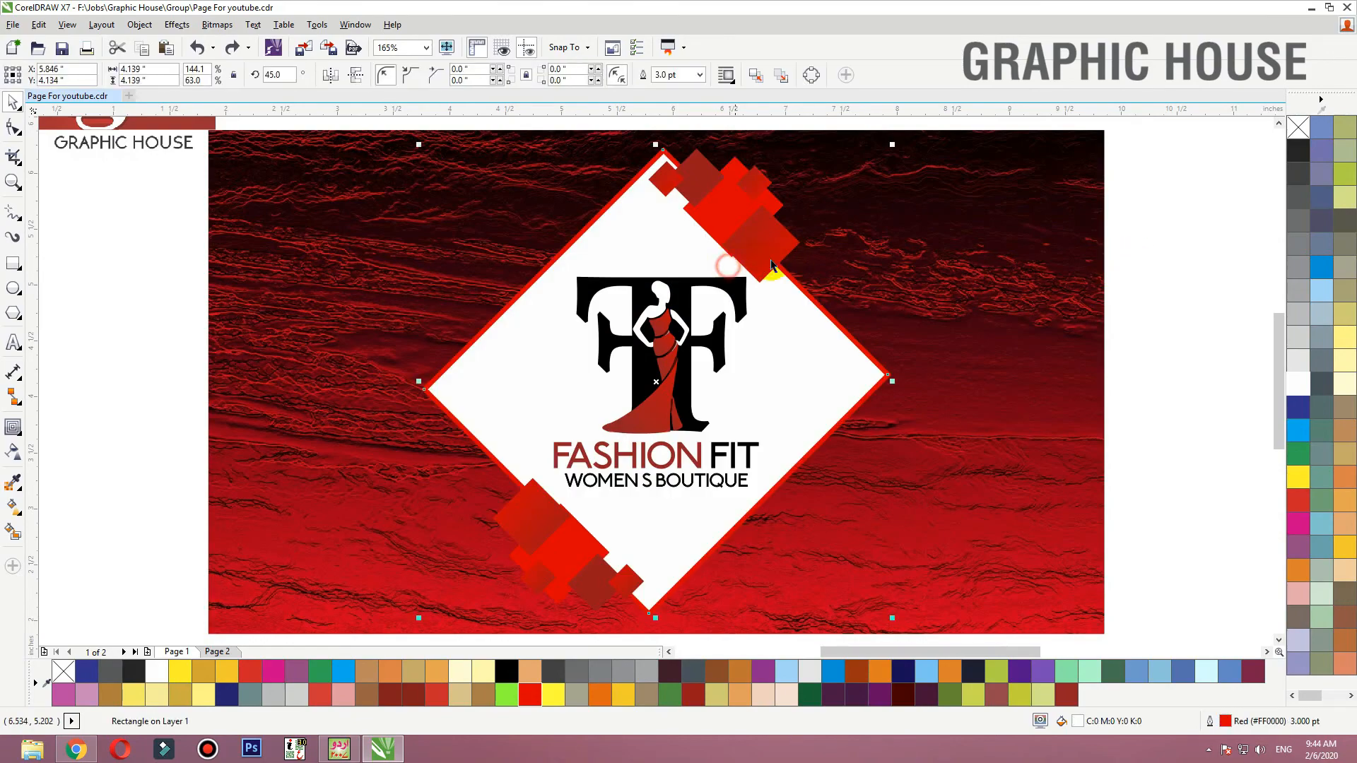
pyautogui.press('Delete')
pyautogui.click(602, 544)
pyautogui.press('Delete')
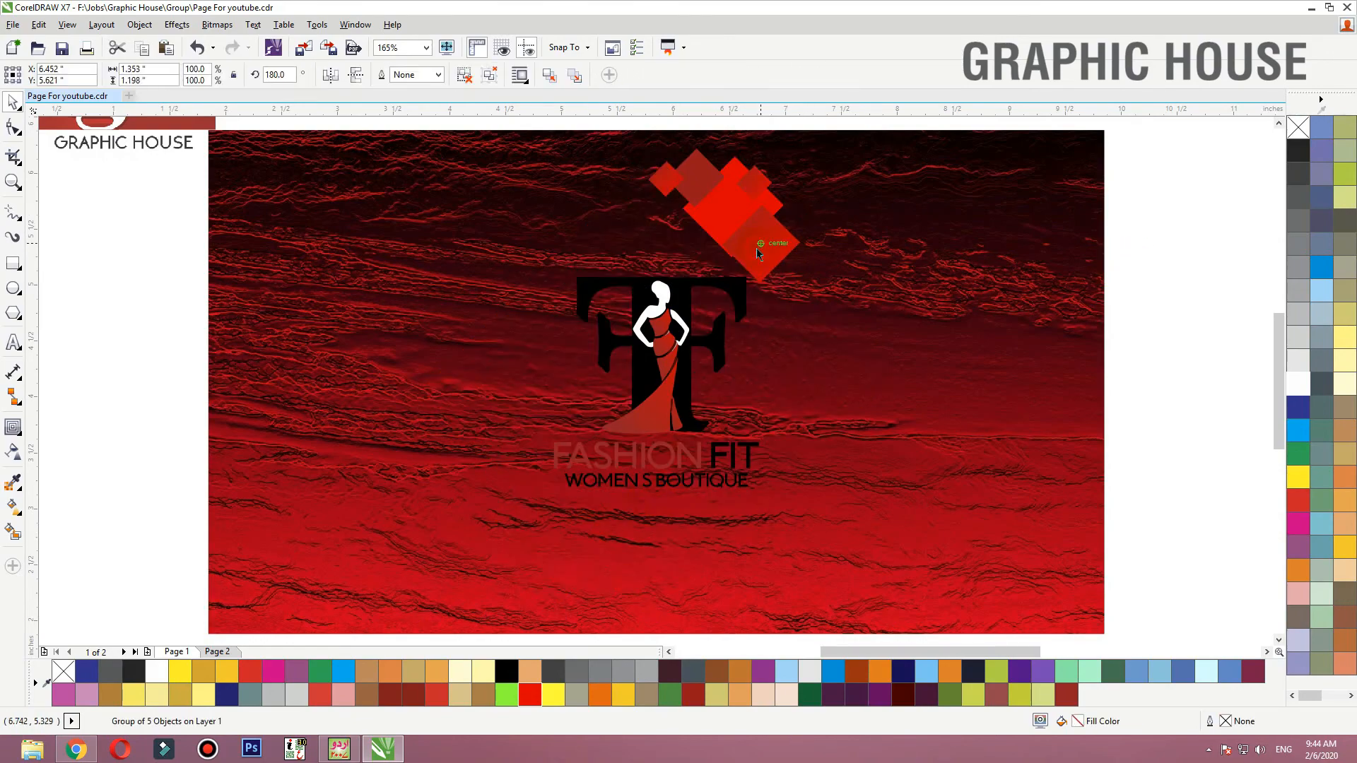
pyautogui.click(765, 250)
pyautogui.press('Delete')
# Draw a band 8 inches wide and about 2.66 inches high across the card's middle and fill it white
pyautogui.click(13, 263)
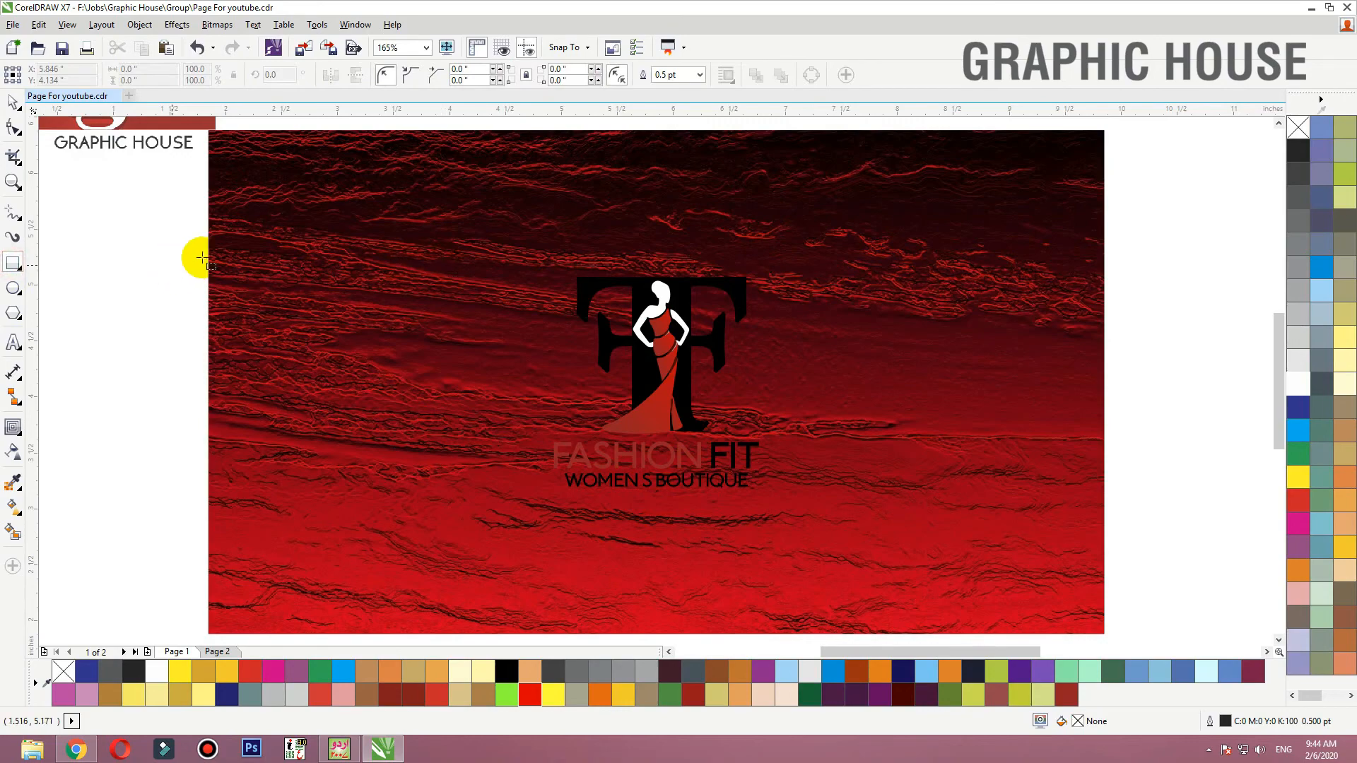
pyautogui.moveTo(203, 249)
pyautogui.mouseDown()
pyautogui.moveTo(303, 287)
pyautogui.moveTo(1069, 475)
pyautogui.moveTo(1115, 530)
pyautogui.moveTo(1104, 542)
pyautogui.mouseUp()
pyautogui.press('space')
pyautogui.click(1298, 386)
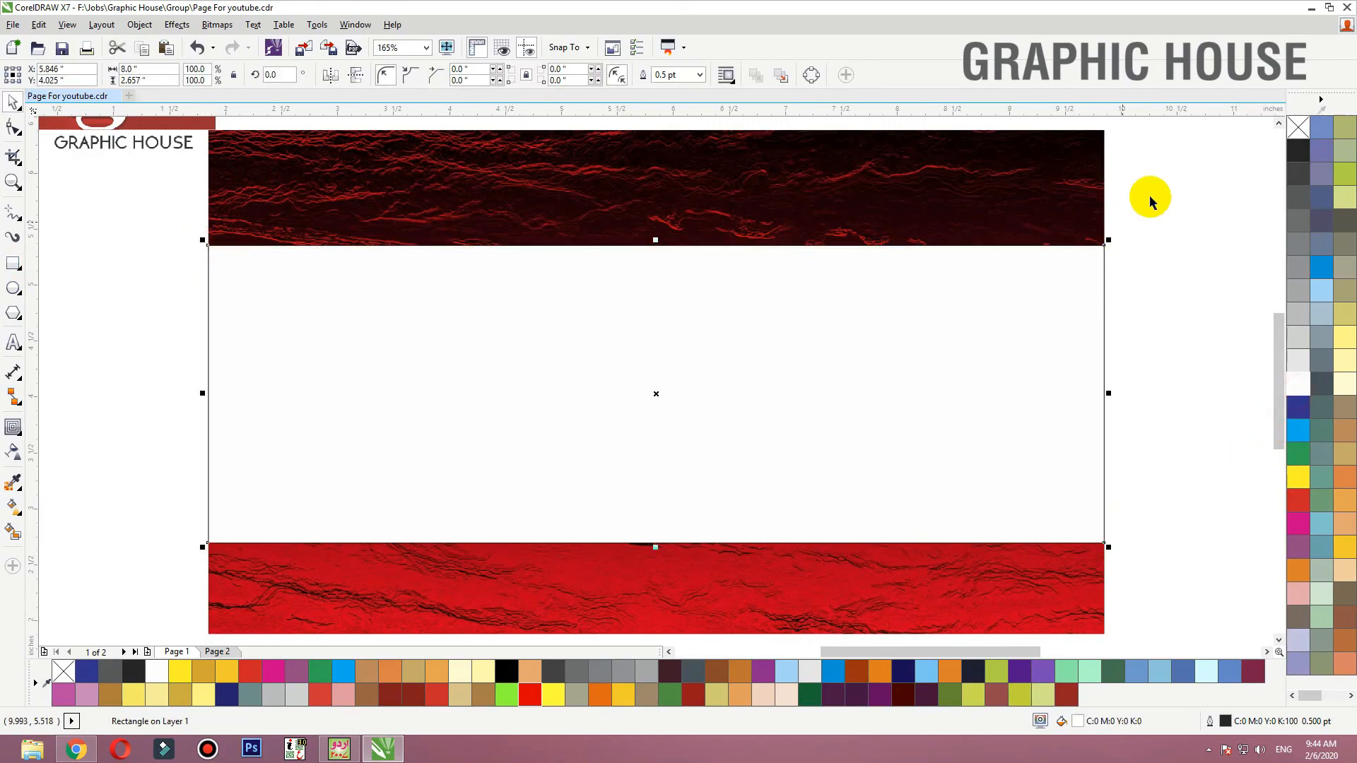
# Bring the logo in front of the white band and centre it vertically on the band
pyautogui.moveTo(1153, 195); pyautogui.dragTo(480, 601)
pyautogui.hotkey('shift', 'pageup')
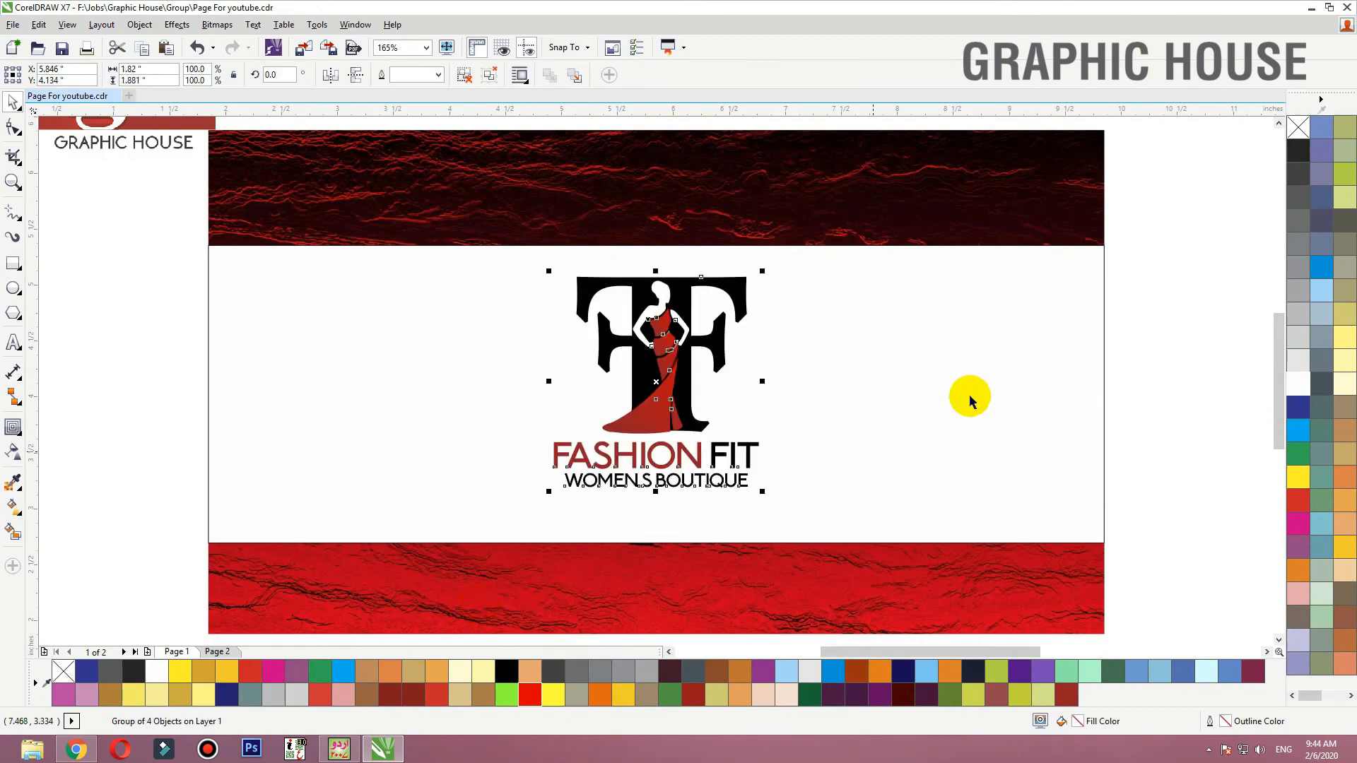
pyautogui.keyDown('shift'); pyautogui.click(970, 400); pyautogui.keyUp('shift')
pyautogui.press('e')
# Reduce the white band's height about its centre to about 2.09 inches and remove its outline
pyautogui.click(1042, 356)
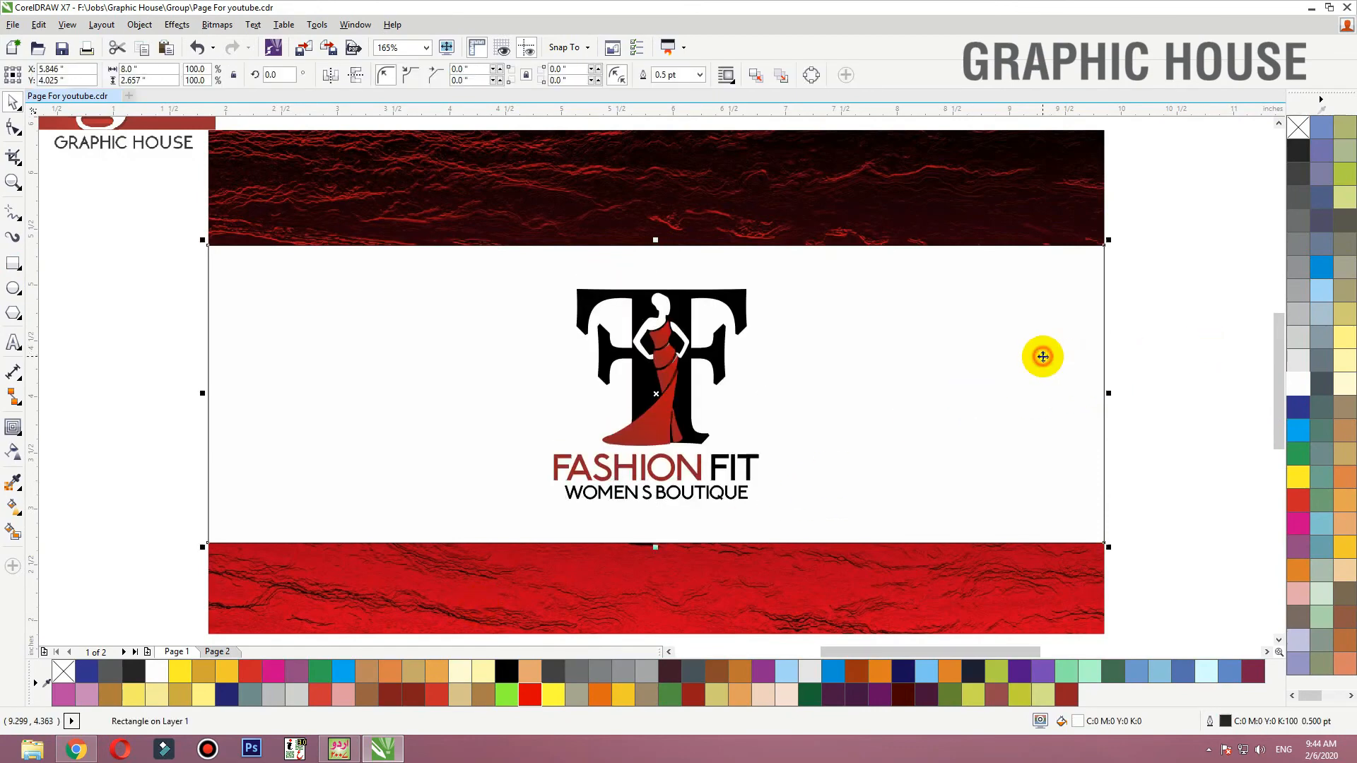
pyautogui.moveTo(654, 544); pyautogui.dragTo(655, 511)
pyautogui.press('Escape')
pyautogui.click(801, 396)
pyautogui.keyDown('shift'); pyautogui.click(857, 195); pyautogui.keyUp('shift')
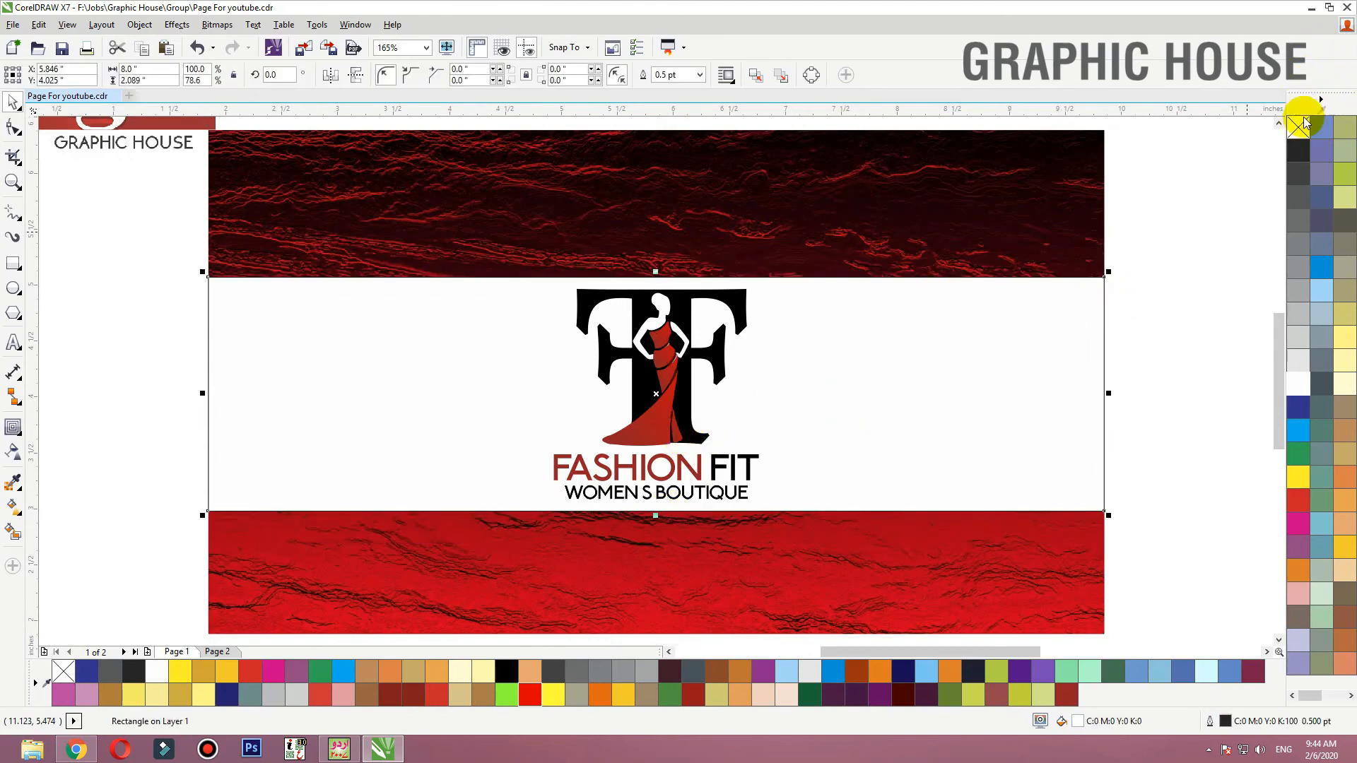
# Apply a slanted linear fountain fill to the band, running from red at the upper left to white at the lower right
pyautogui.click(767, 344)
pyautogui.press('g')
pyautogui.moveTo(639, 530); pyautogui.dragTo(636, 292)
pyautogui.moveTo(1298, 499); pyautogui.dragTo(650, 537)
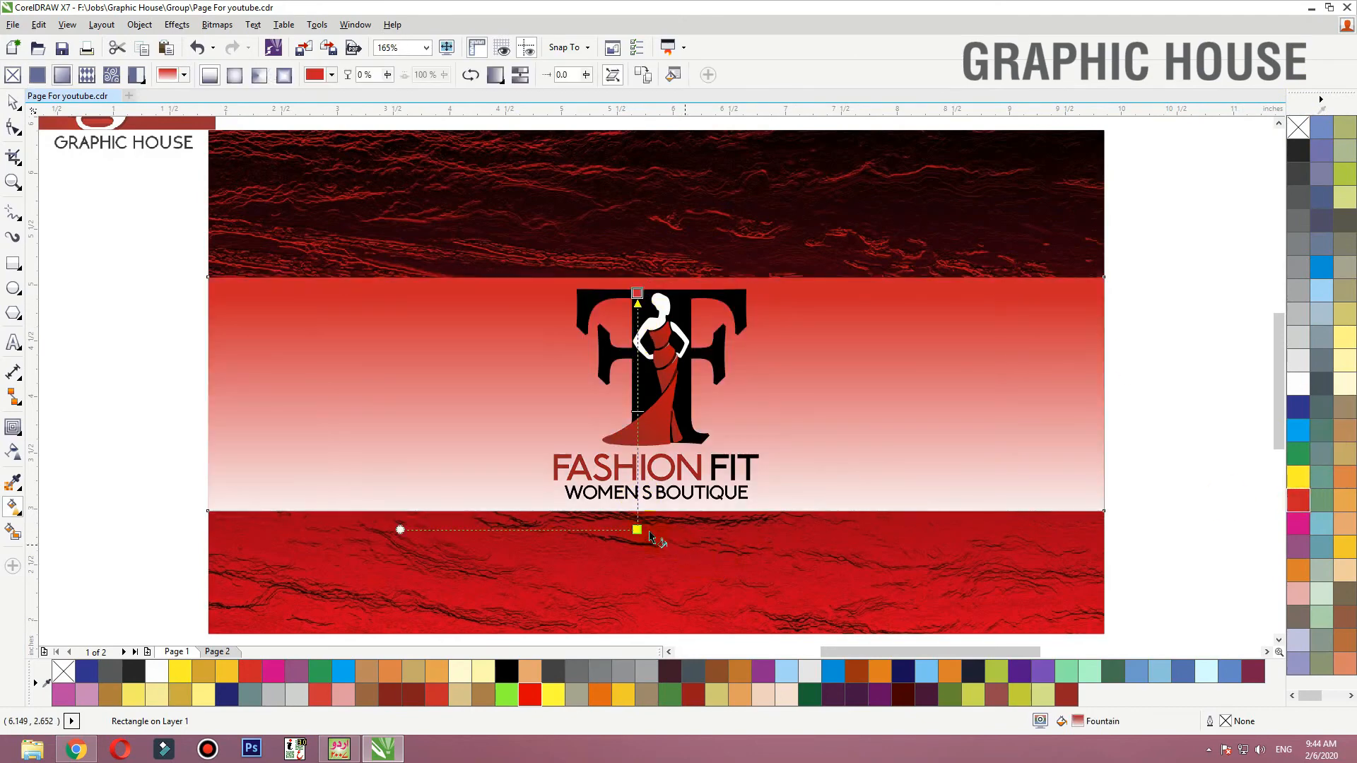
pyautogui.moveTo(637, 243); pyautogui.dragTo(637, 234)
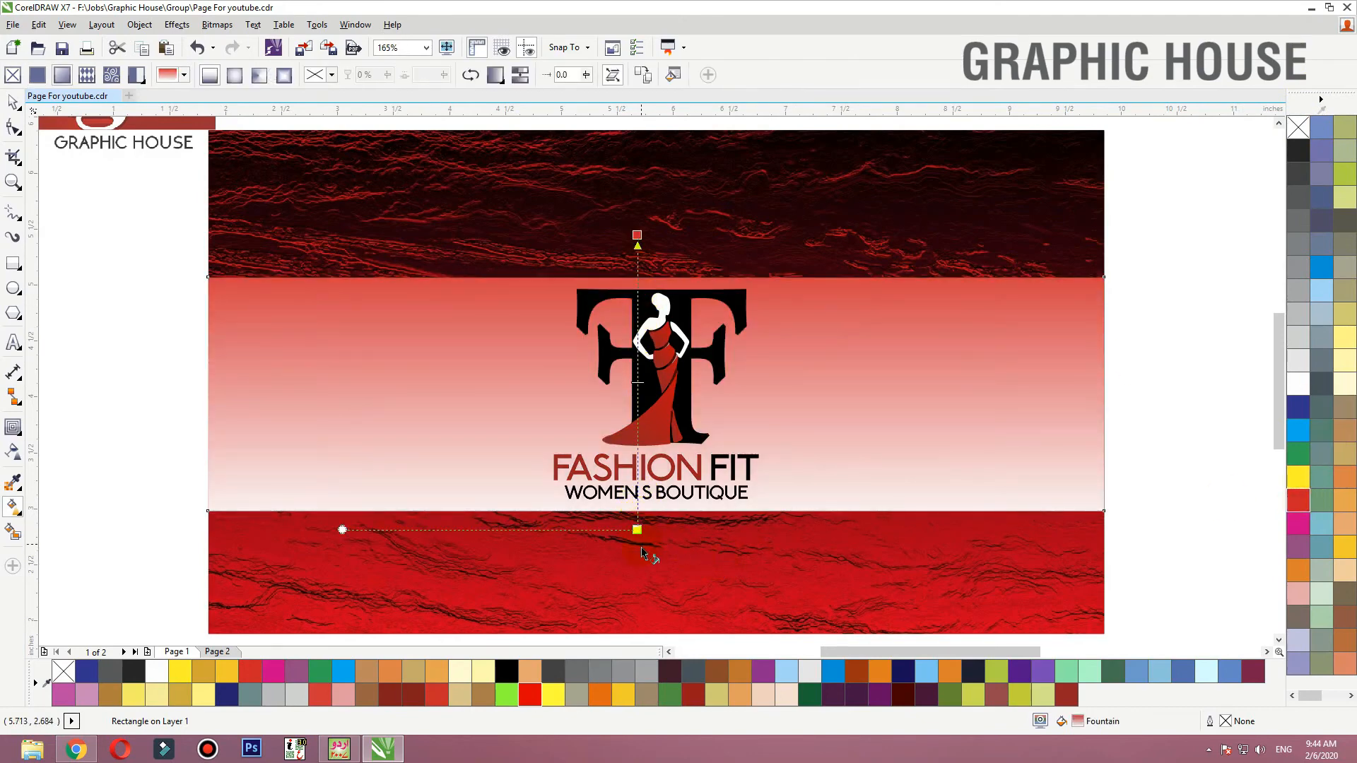
pyautogui.moveTo(637, 529); pyautogui.dragTo(710, 506)
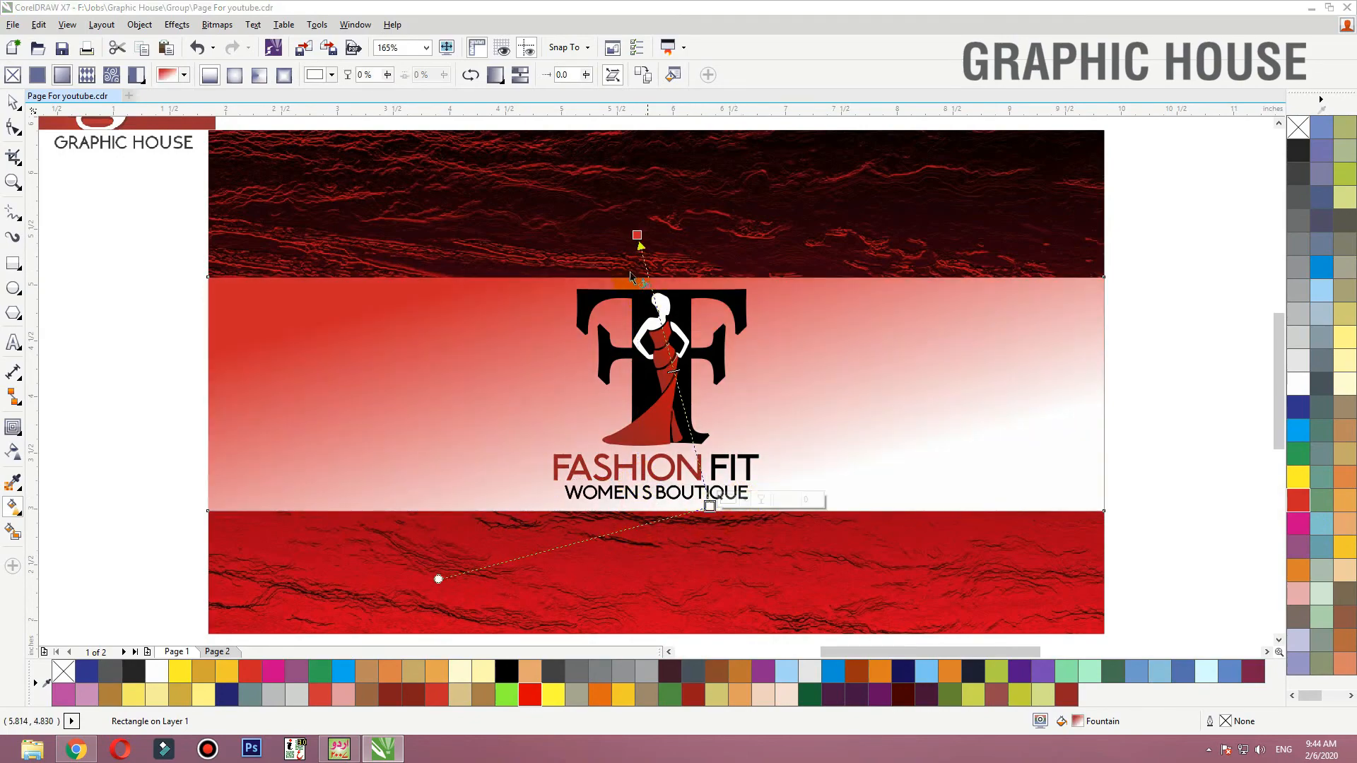
pyautogui.moveTo(637, 234); pyautogui.dragTo(612, 190)
# Delete the red-to-white gradient band from behind the logo
pyautogui.press('space')
pyautogui.press('F3')
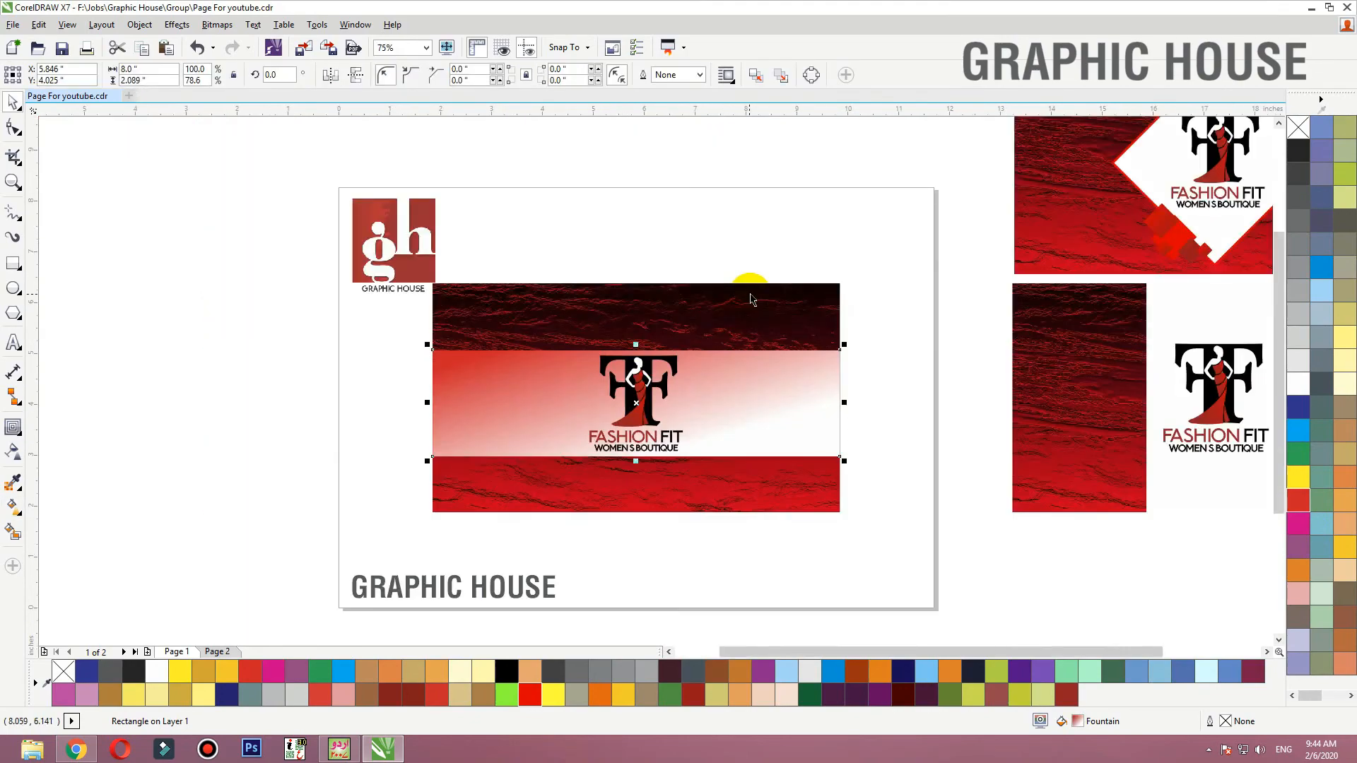
pyautogui.click(750, 295)
pyautogui.hotkey('shift', 'F2')
pyautogui.click(884, 351)
pyautogui.scroll(-3, 574, 349)
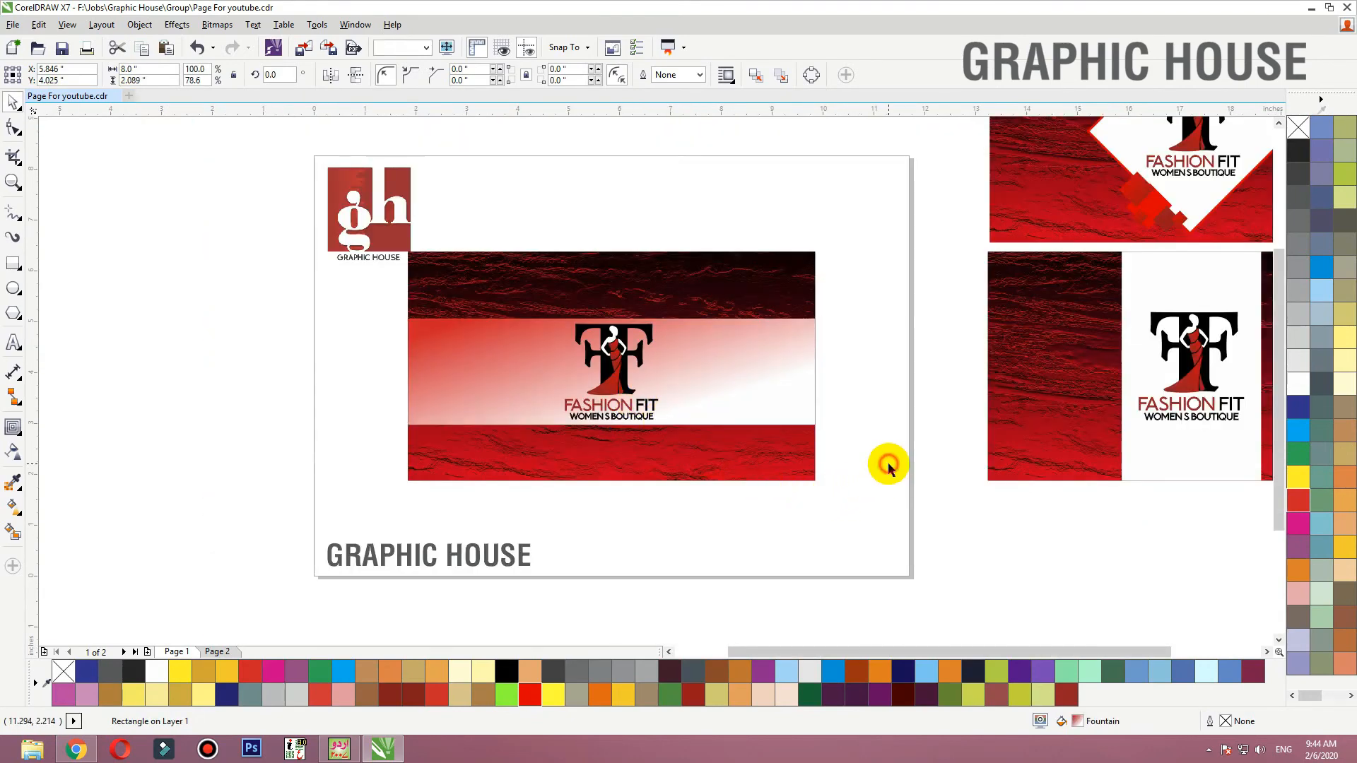
pyautogui.click(735, 344)
pyautogui.moveTo(743, 373); pyautogui.dragTo(764, 376)
pyautogui.hotkey('ctrl', 'z')
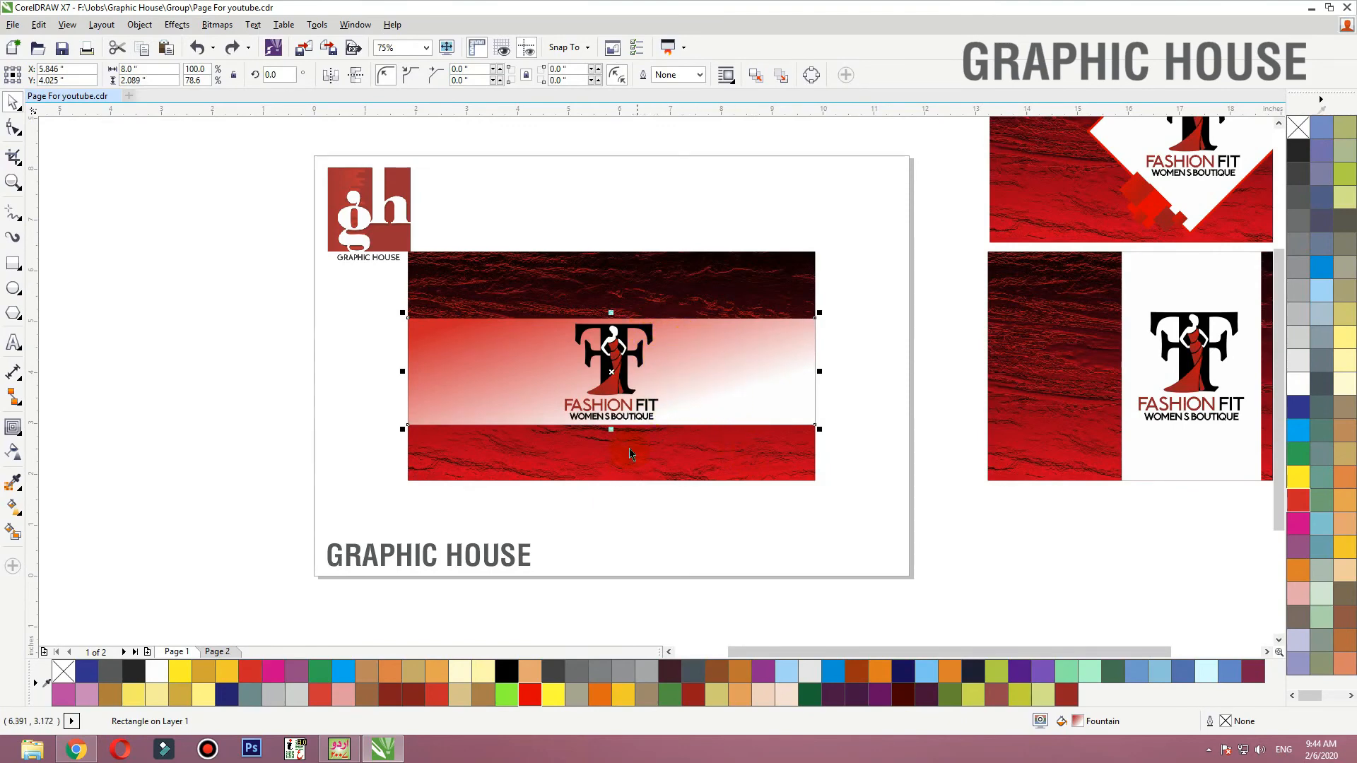
pyautogui.scroll(-2, 642, 509)
pyautogui.scroll(2, 857, 406)
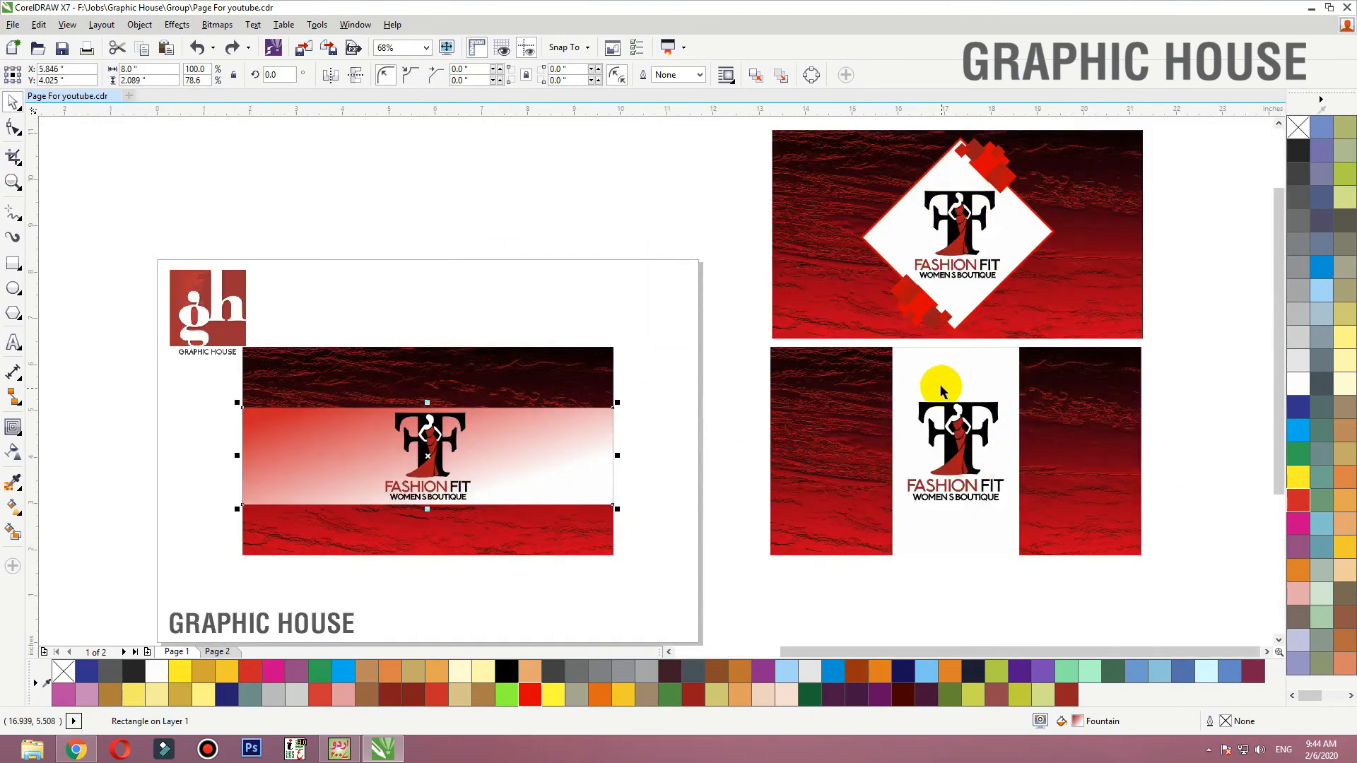
pyautogui.press('Delete')
# Draw a vertical panel about 2.34 inches wide and 3.65 inches high from the card's top edge and centre it horizontally
pyautogui.press('F2')
pyautogui.moveTo(672, 334); pyautogui.dragTo(193, 596)
pyautogui.click(14, 264)
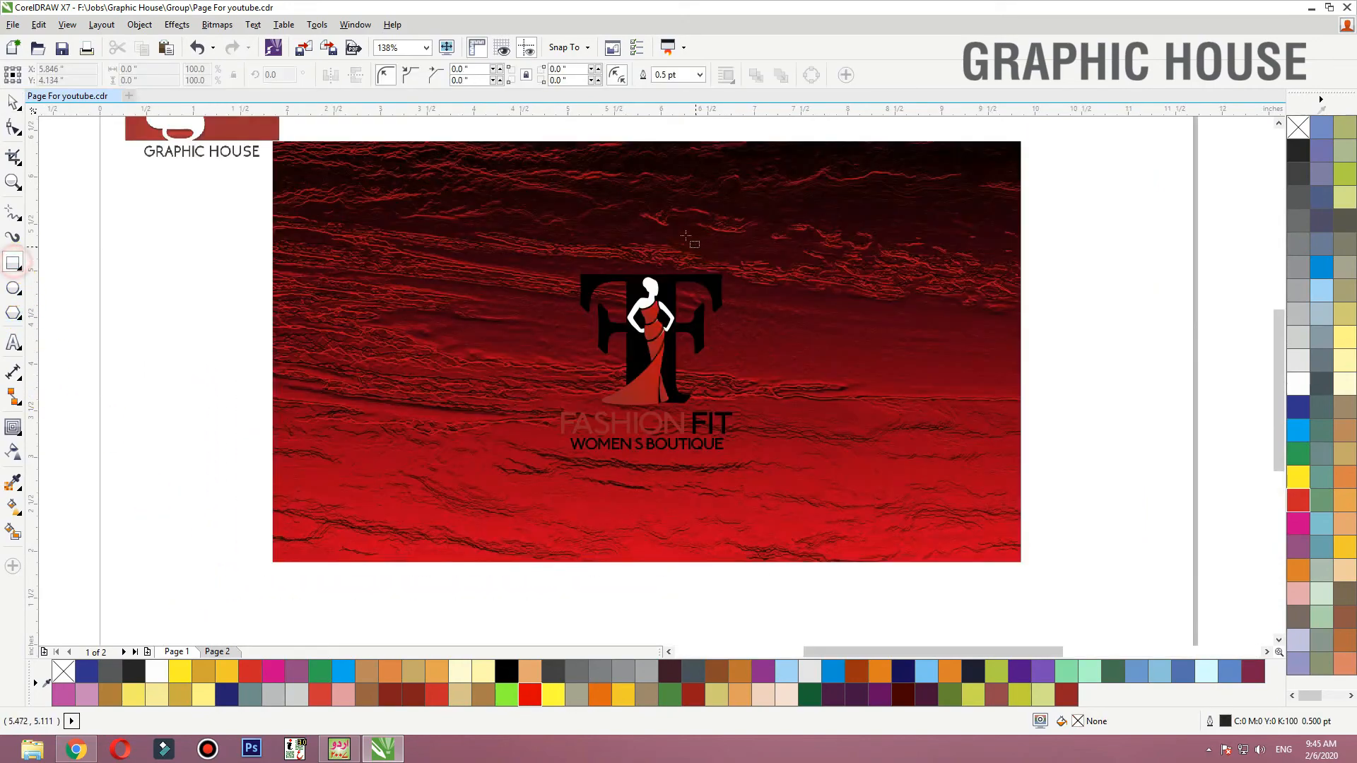
pyautogui.moveTo(557, 164); pyautogui.dragTo(754, 484)
pyautogui.press('space')
pyautogui.keyDown('shift'); pyautogui.click(835, 472); pyautogui.keyUp('shift')
pyautogui.press('c')
# Fill the vertical panel with white and bring the logo in front of it
pyautogui.click(1087, 386)
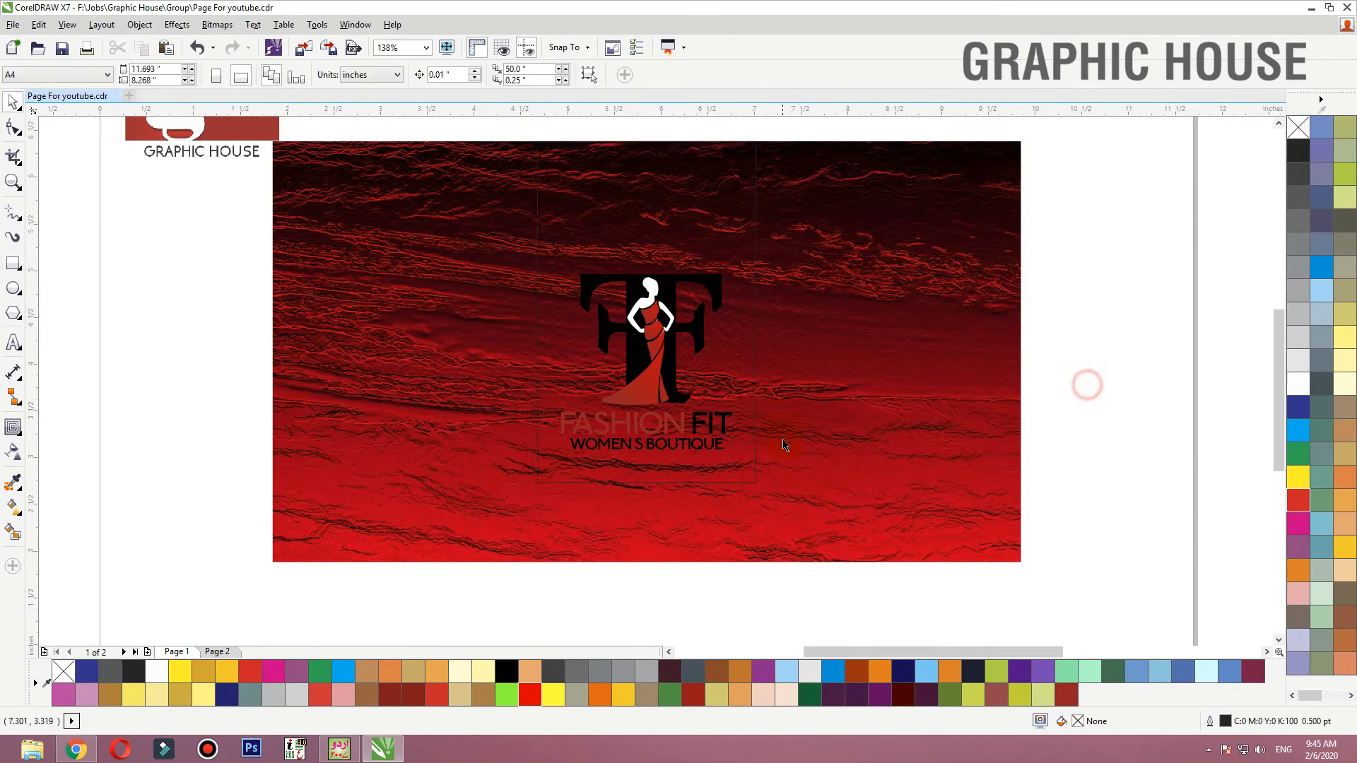
pyautogui.click(752, 475)
pyautogui.click(1298, 384)
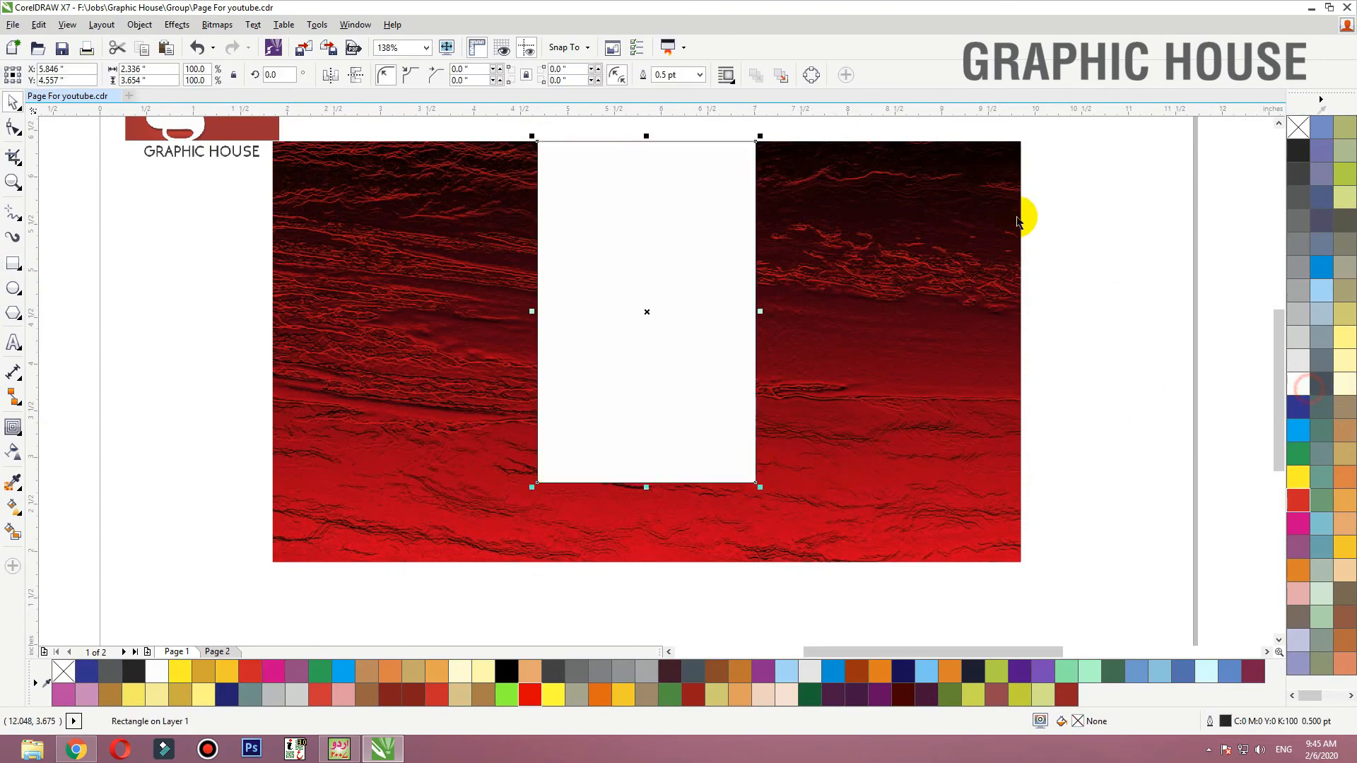
pyautogui.moveTo(1080, 160); pyautogui.dragTo(513, 503)
pyautogui.hotkey('shift', 'pageup')
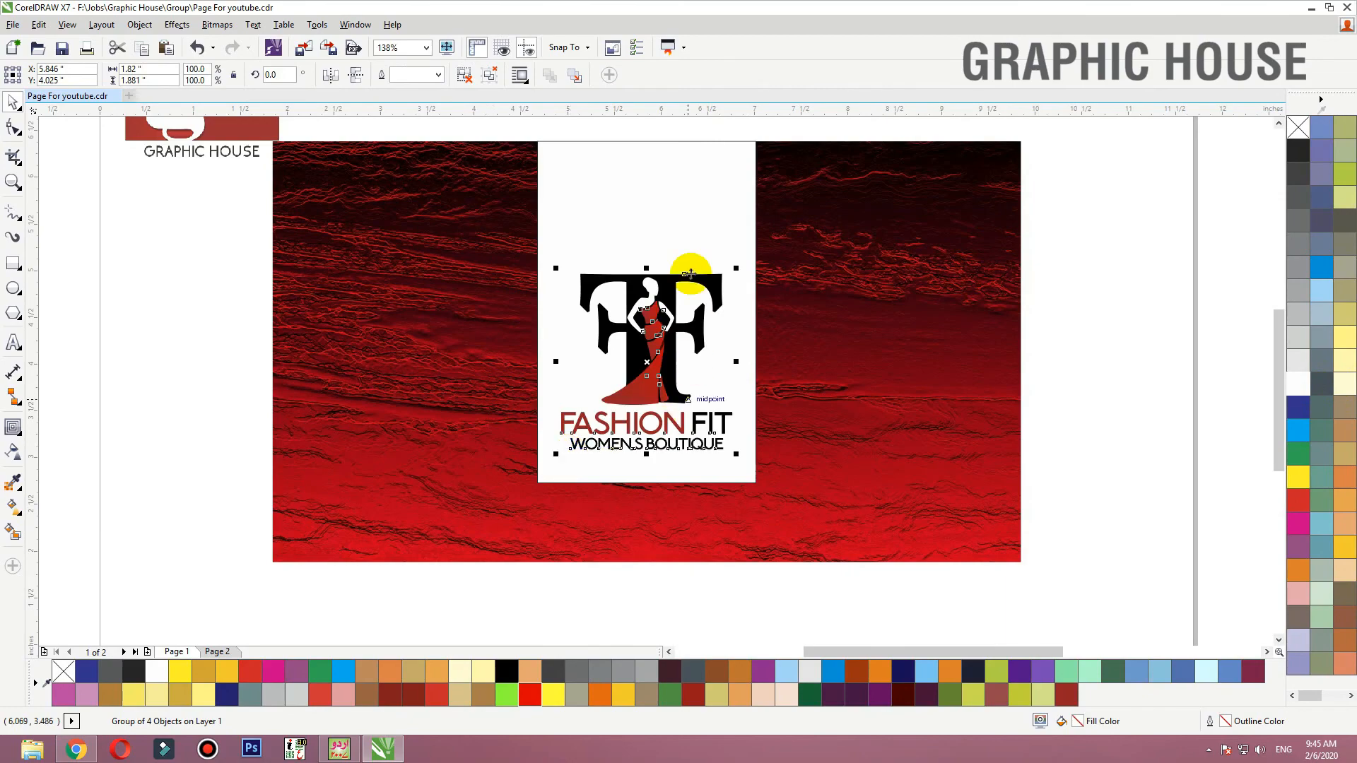
# Try nudging the logo sideways on the white panel
pyautogui.keyDown('shift'); pyautogui.click(691, 239); pyautogui.keyUp('shift')
pyautogui.click(953, 290)
pyautogui.click(654, 295)
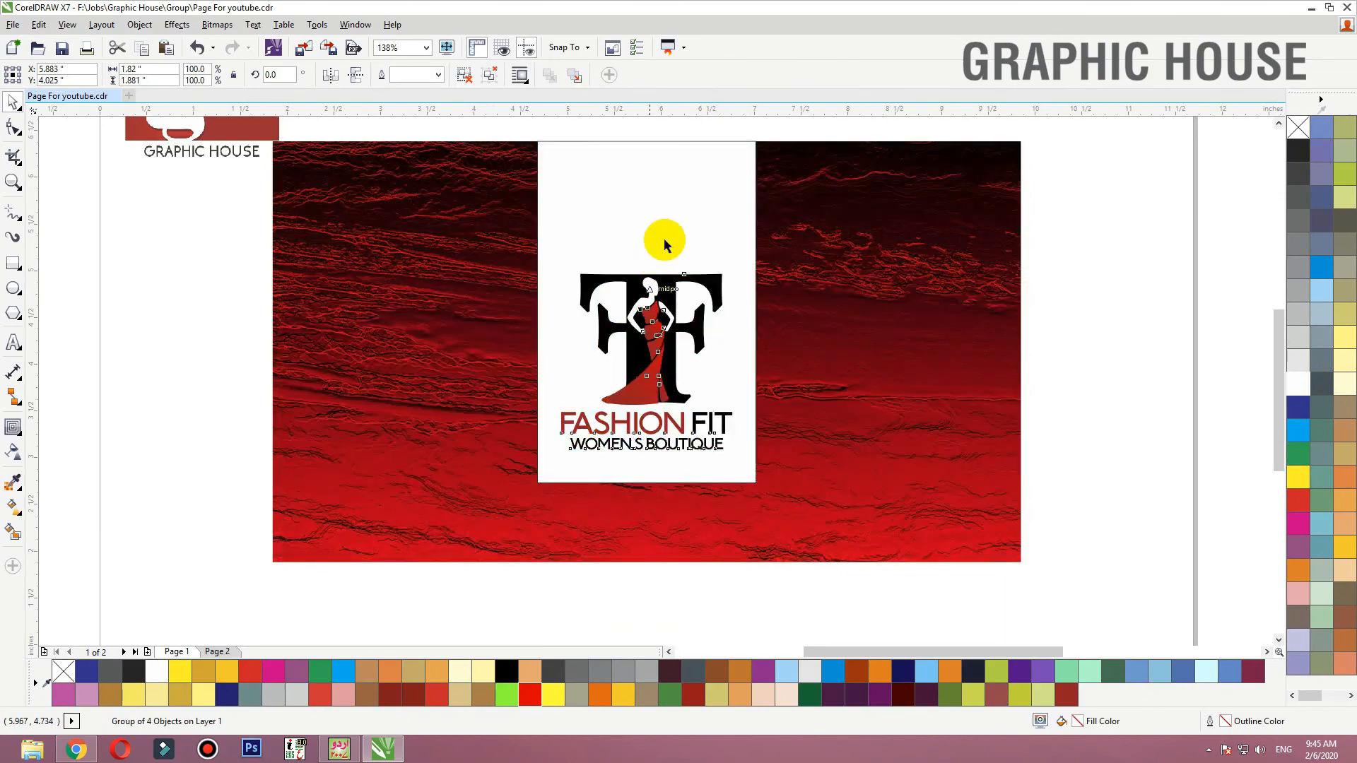
pyautogui.press('Right')
pyautogui.press('Left')
# Remove the white panel's outline and raise its lower edge to make it about 3.56 inches high
pyautogui.click(675, 208)
pyautogui.rightClick(1298, 127)
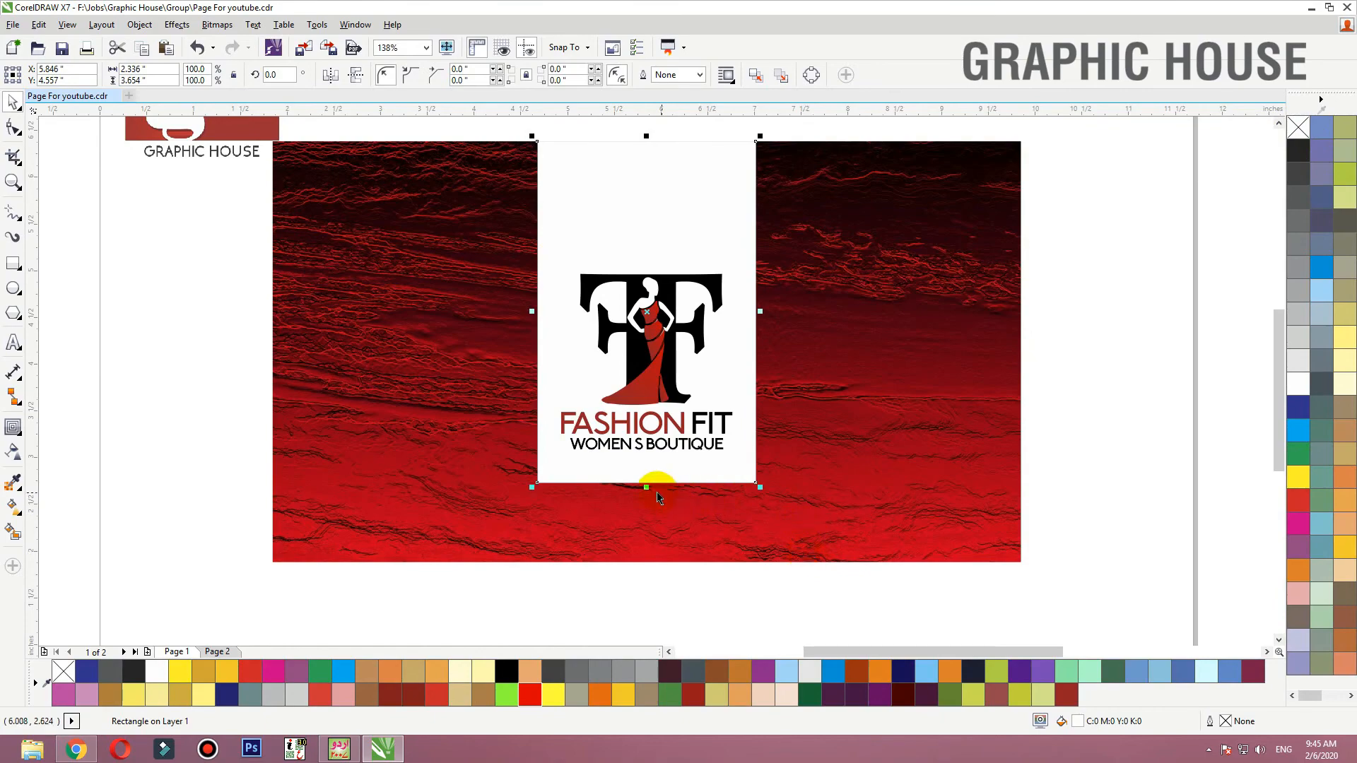
pyautogui.moveTo(646, 487); pyautogui.dragTo(646, 478)
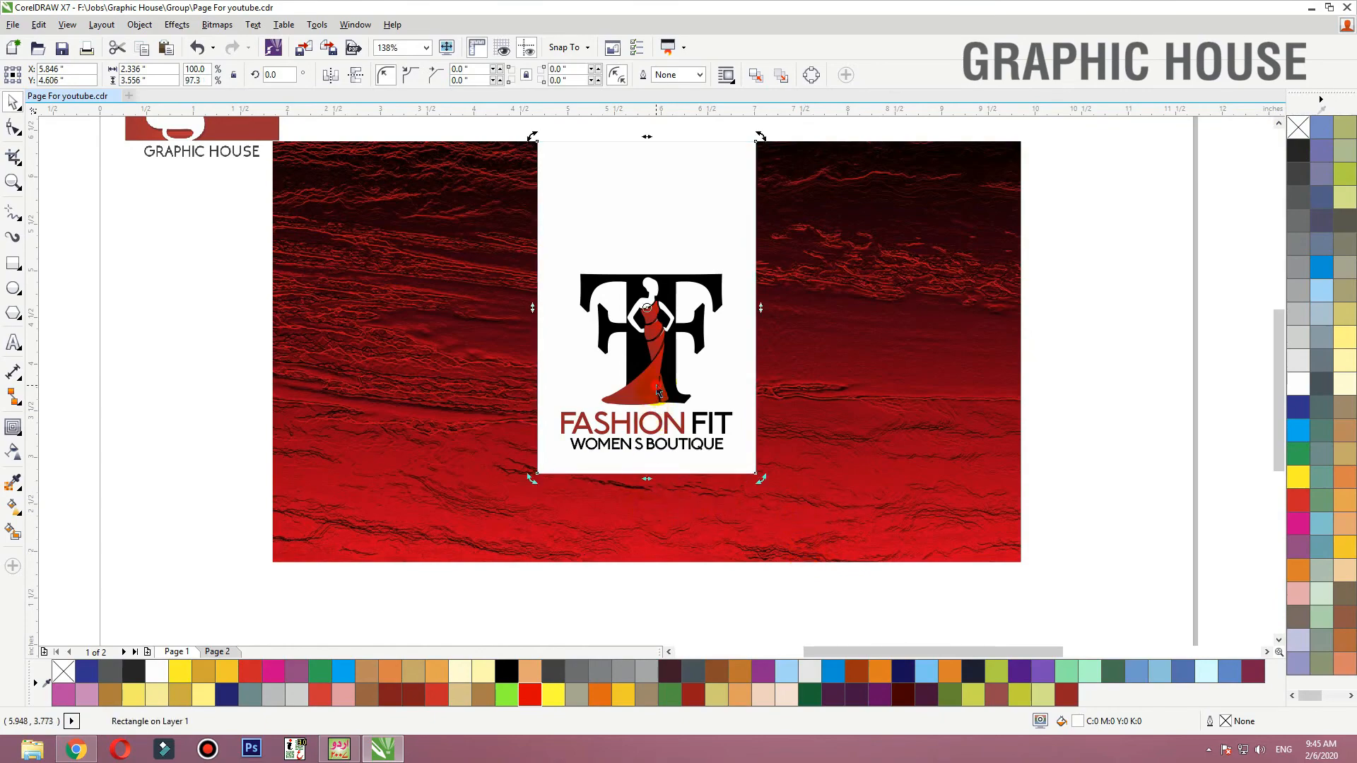
# Move the logo slightly up and add a perspective drop shadow to the white panel, cast towards the upper left
pyautogui.moveTo(656, 387); pyautogui.dragTo(656, 375)
pyautogui.click(659, 468)
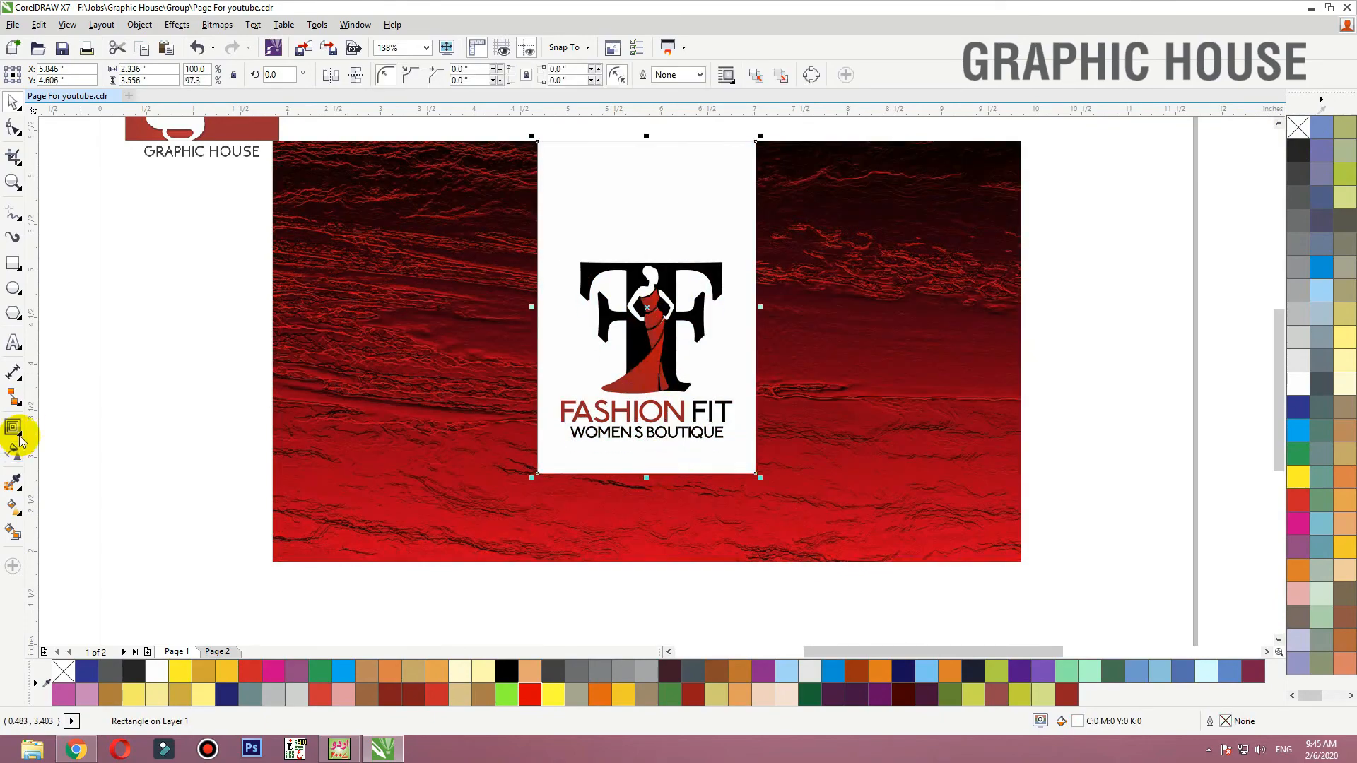
pyautogui.click(12, 428)
pyautogui.click(63, 426)
pyautogui.moveTo(646, 472); pyautogui.dragTo(597, 177)
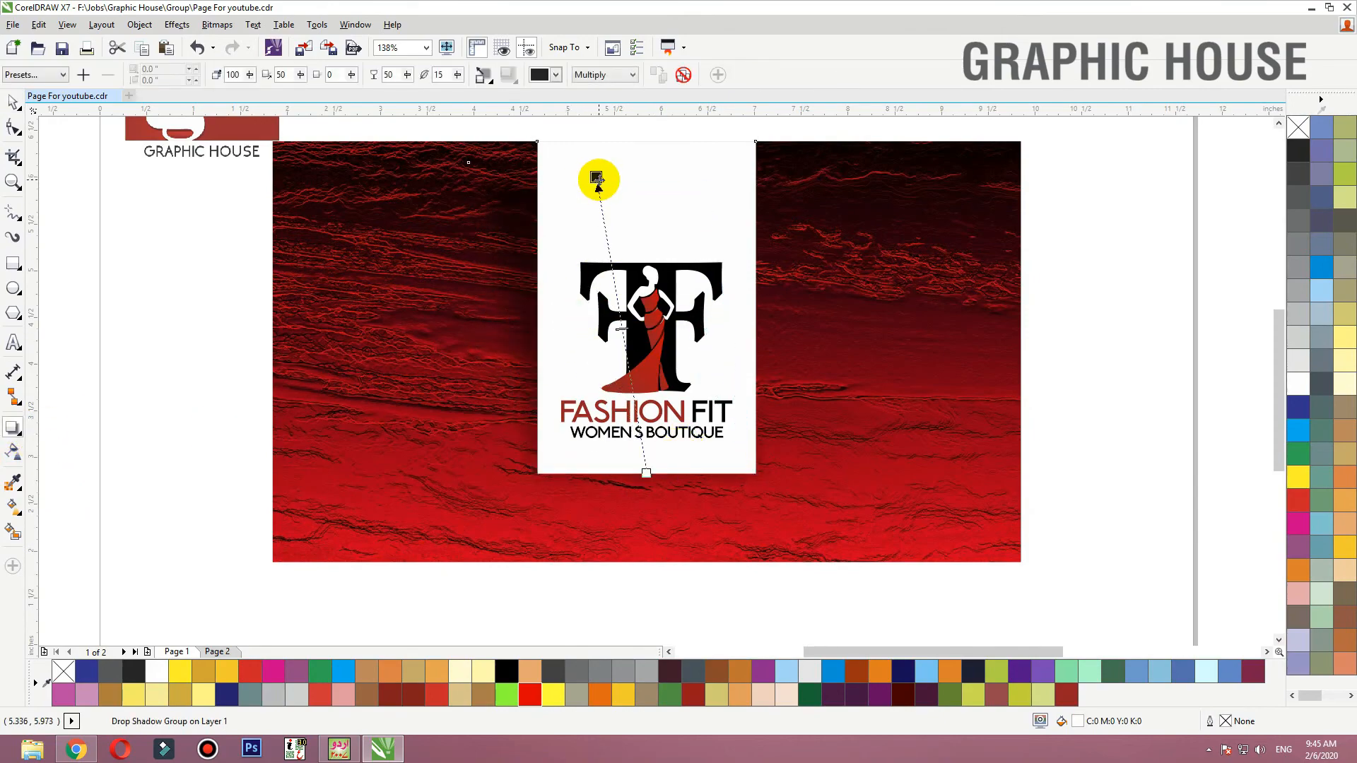
pyautogui.press('space')
pyautogui.click(1057, 376)
pyautogui.moveTo(749, 410); pyautogui.dragTo(746, 430)
pyautogui.hotkey('ctrl', 'z')
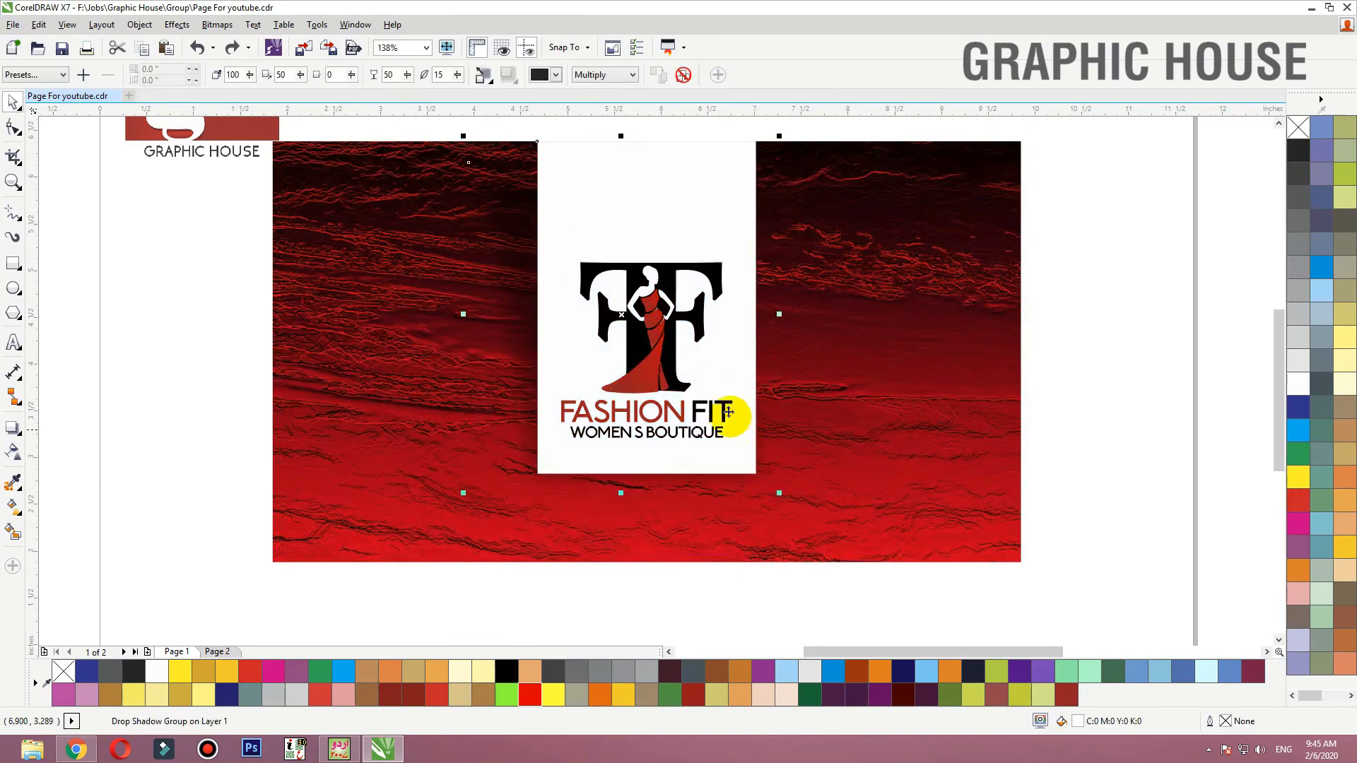
pyautogui.moveTo(696, 337); pyautogui.dragTo(697, 332)
pyautogui.hotkey('ctrl', 'z')
pyautogui.click(704, 210)
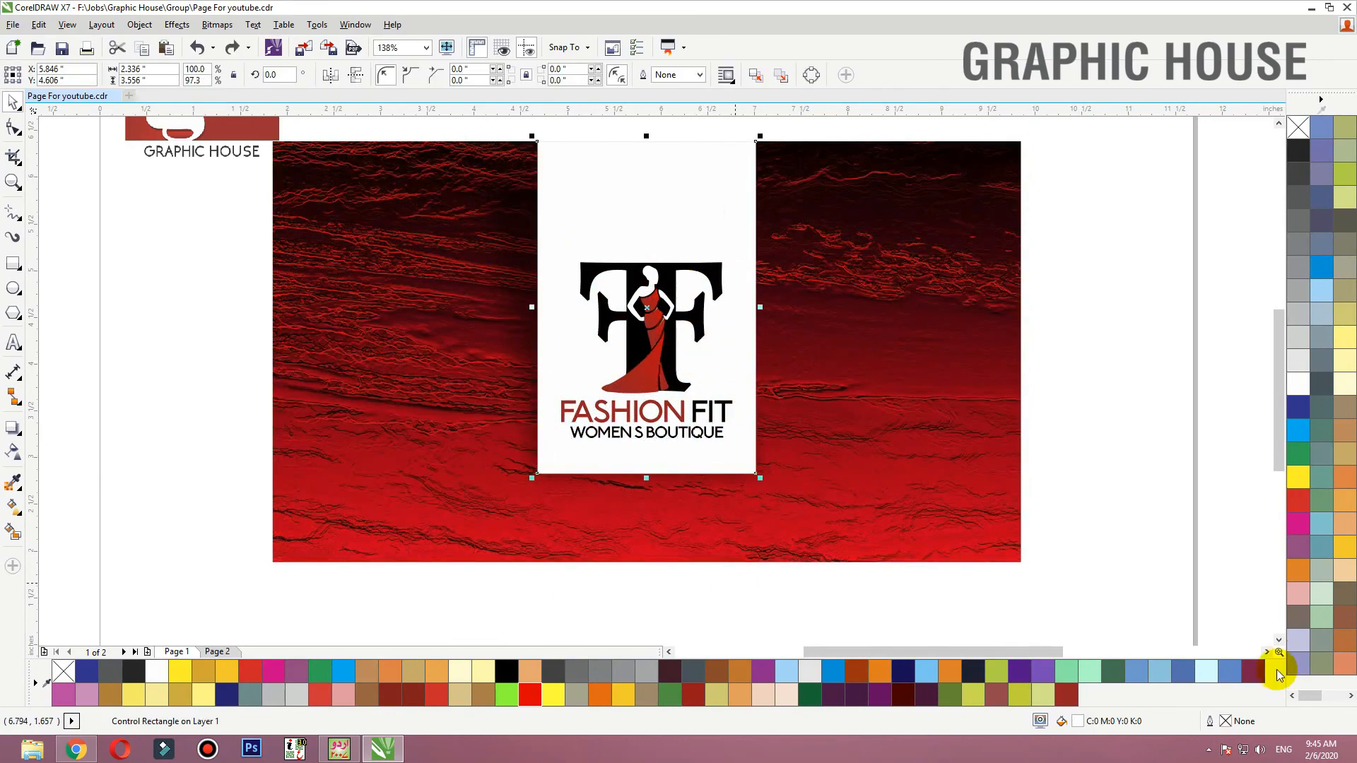
# Place a copy of the shadowed-panel card below the two finished layouts beside the page
pyautogui.click(1154, 330)
pyautogui.scroll(-3, 645, 409)
pyautogui.moveTo(890, 219); pyautogui.dragTo(421, 537)
pyautogui.scroll(-2, 645, 342)
pyautogui.moveTo(645, 342); pyautogui.dragTo(949, 483)
# Clear the drop shadow from the white panel on the working card
pyautogui.click(787, 247)
pyautogui.press('F2')
pyautogui.moveTo(808, 242); pyautogui.dragTo(483, 481)
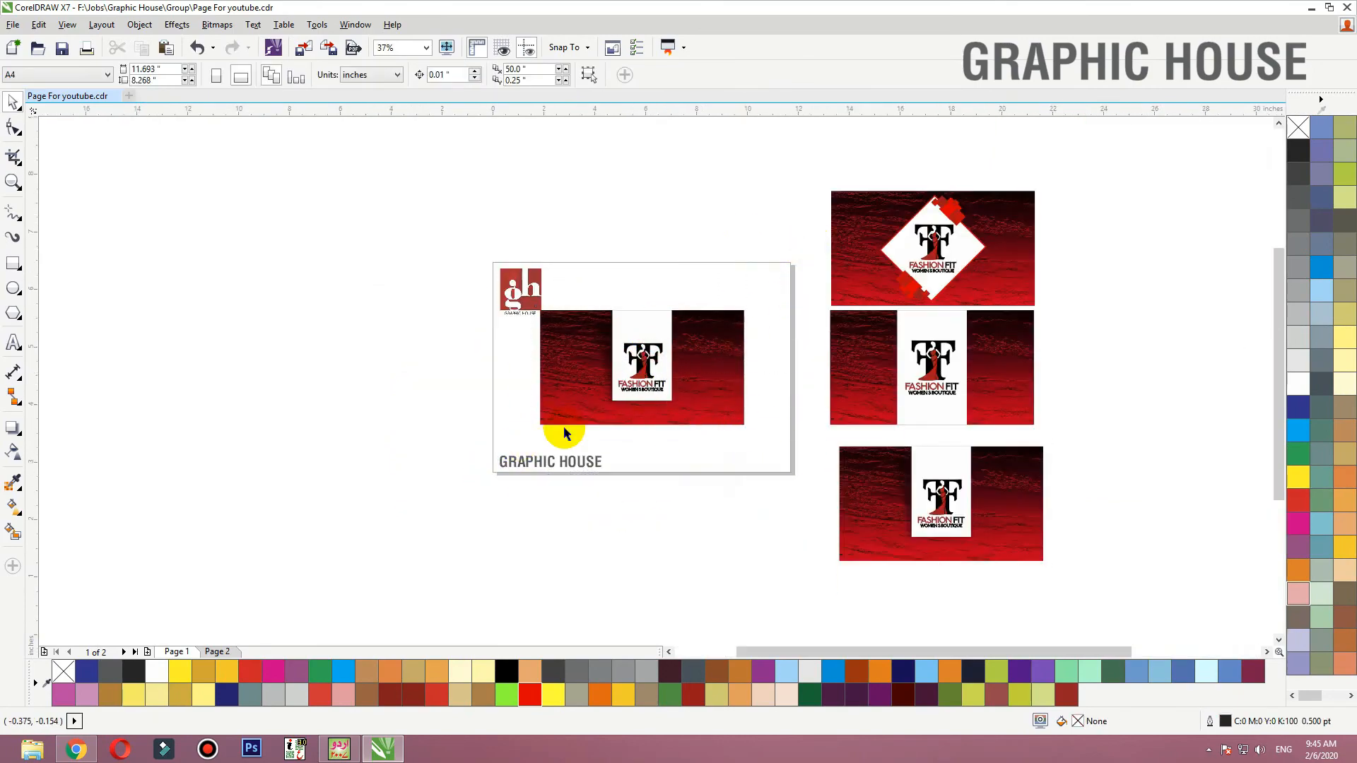
pyautogui.click(565, 346)
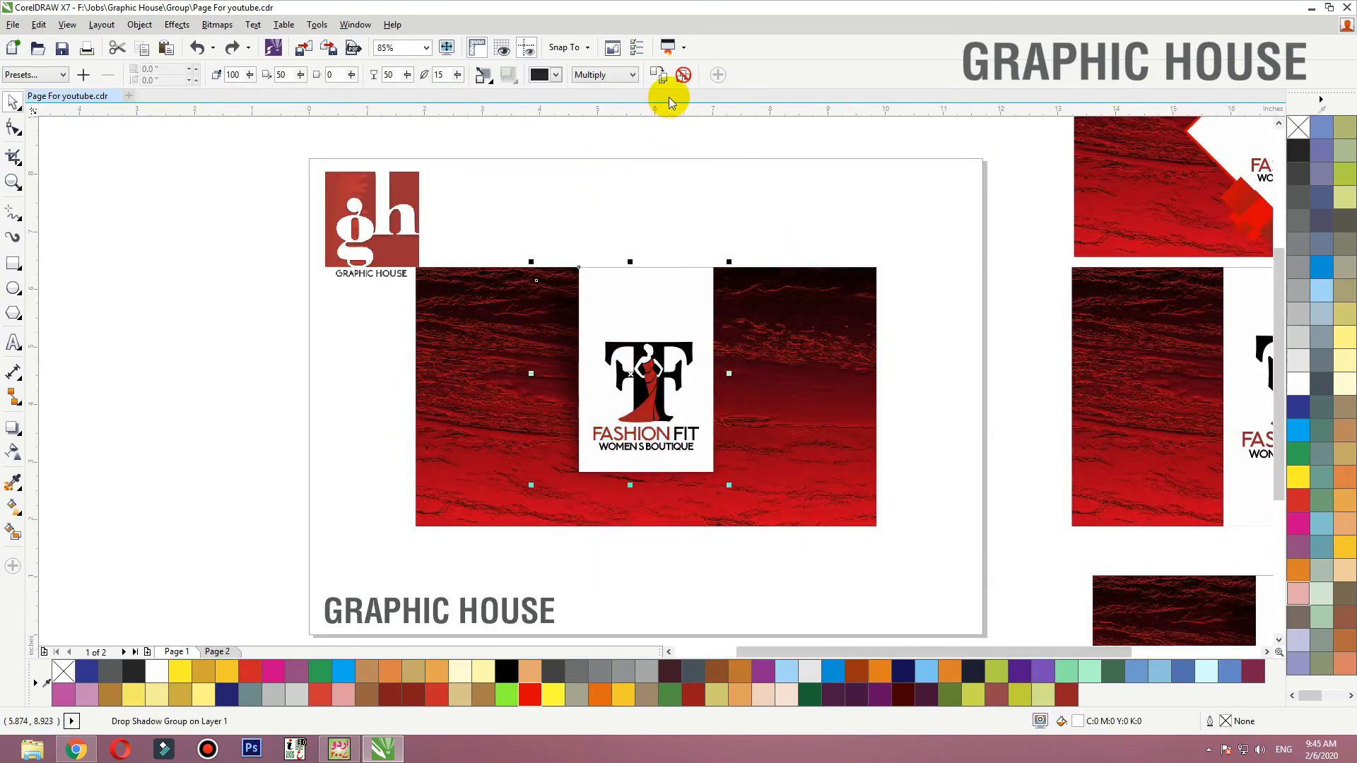
pyautogui.click(972, 184)
pyautogui.press('F2')
pyautogui.moveTo(972, 179); pyautogui.dragTo(307, 554)
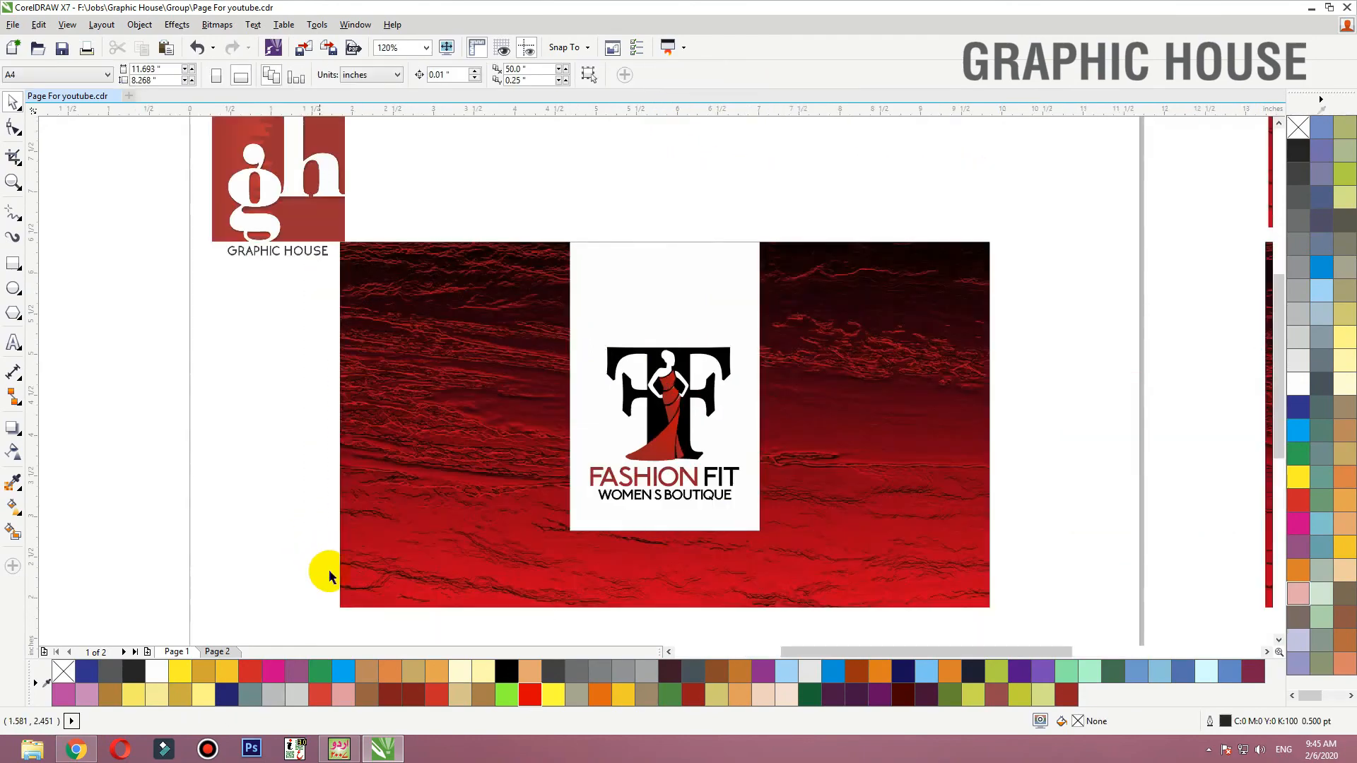
pyautogui.click(606, 297)
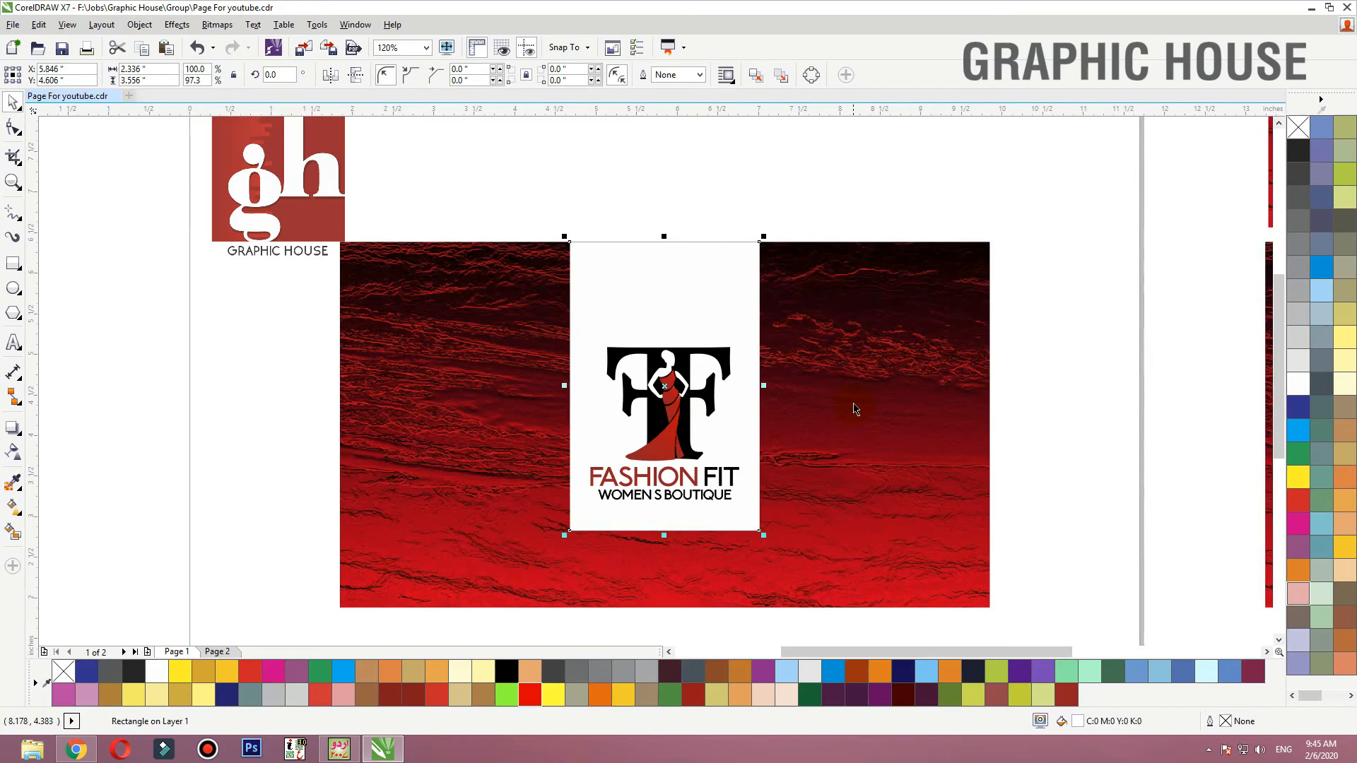
pyautogui.click(666, 414)
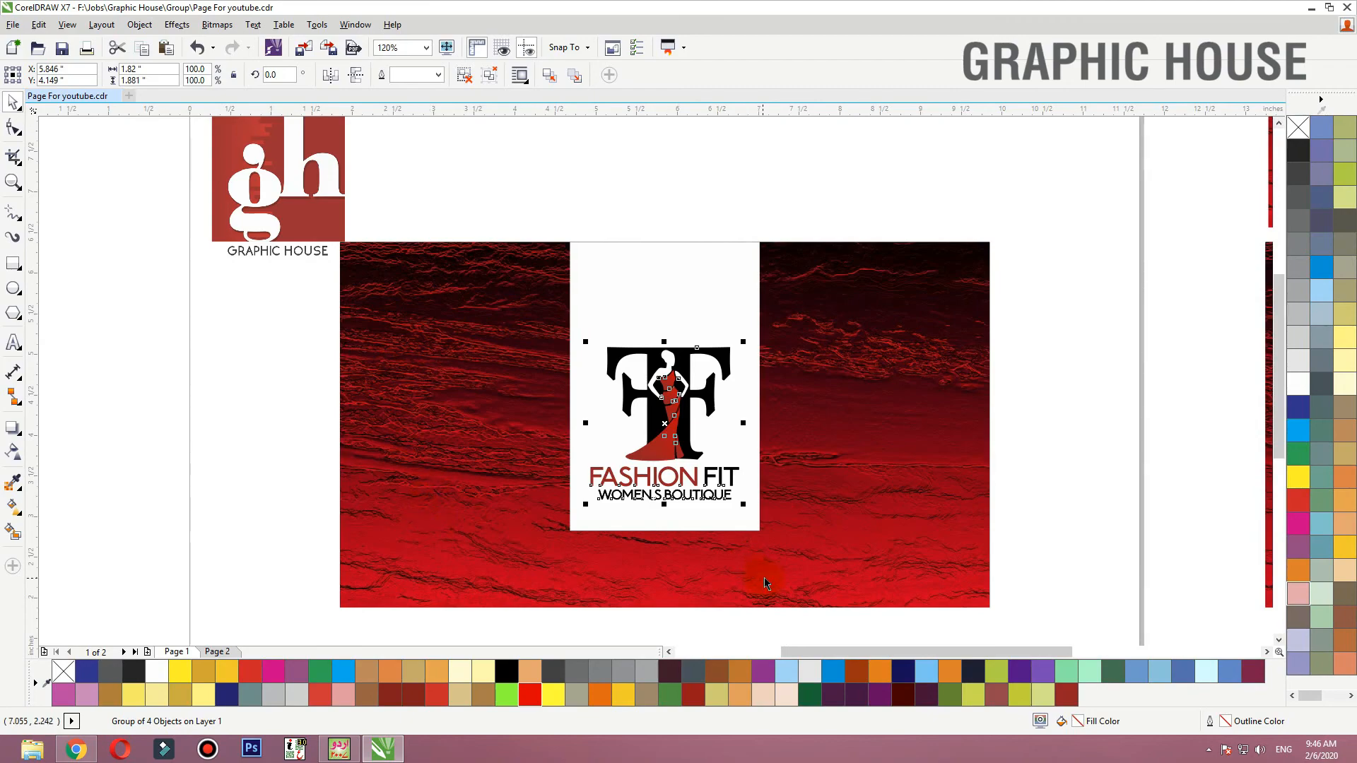
pyautogui.click(834, 210)
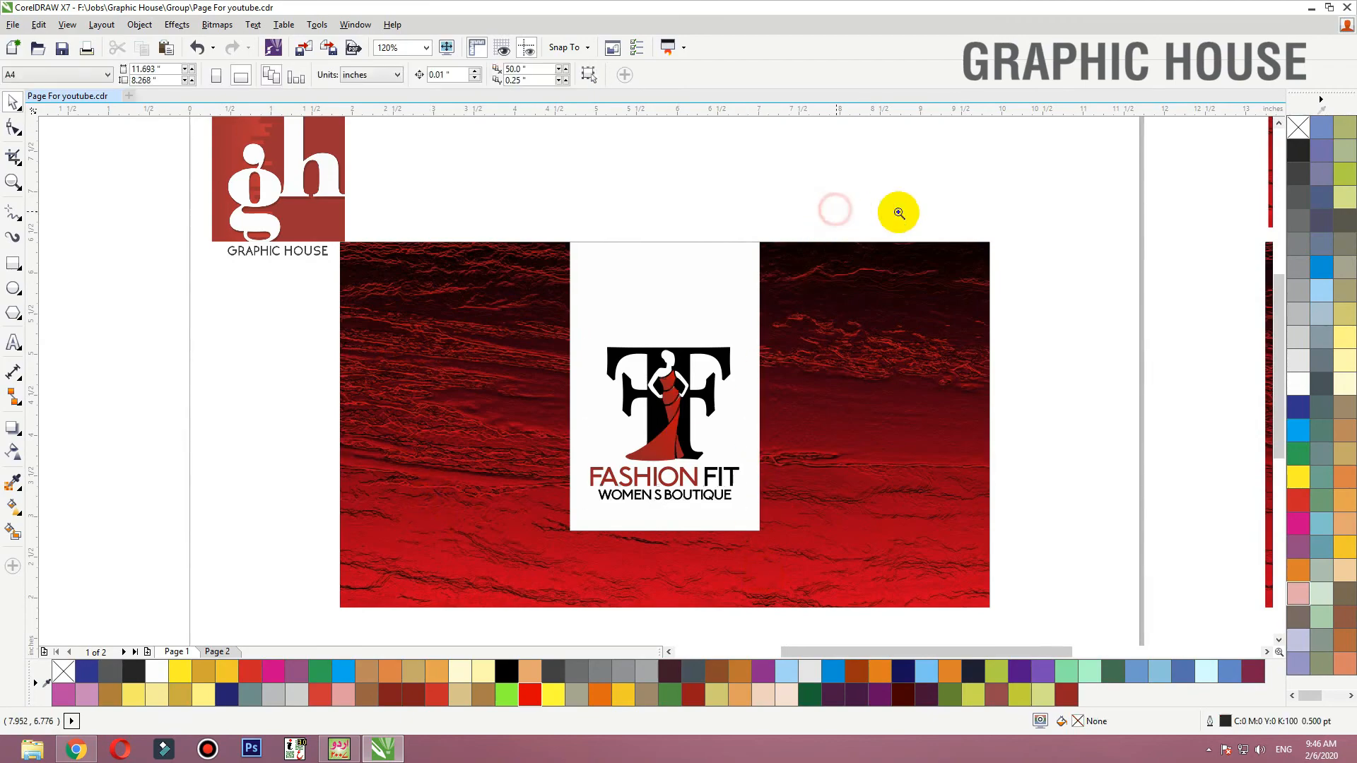
pyautogui.press('F2')
pyautogui.moveTo(1000, 244); pyautogui.dragTo(335, 595)
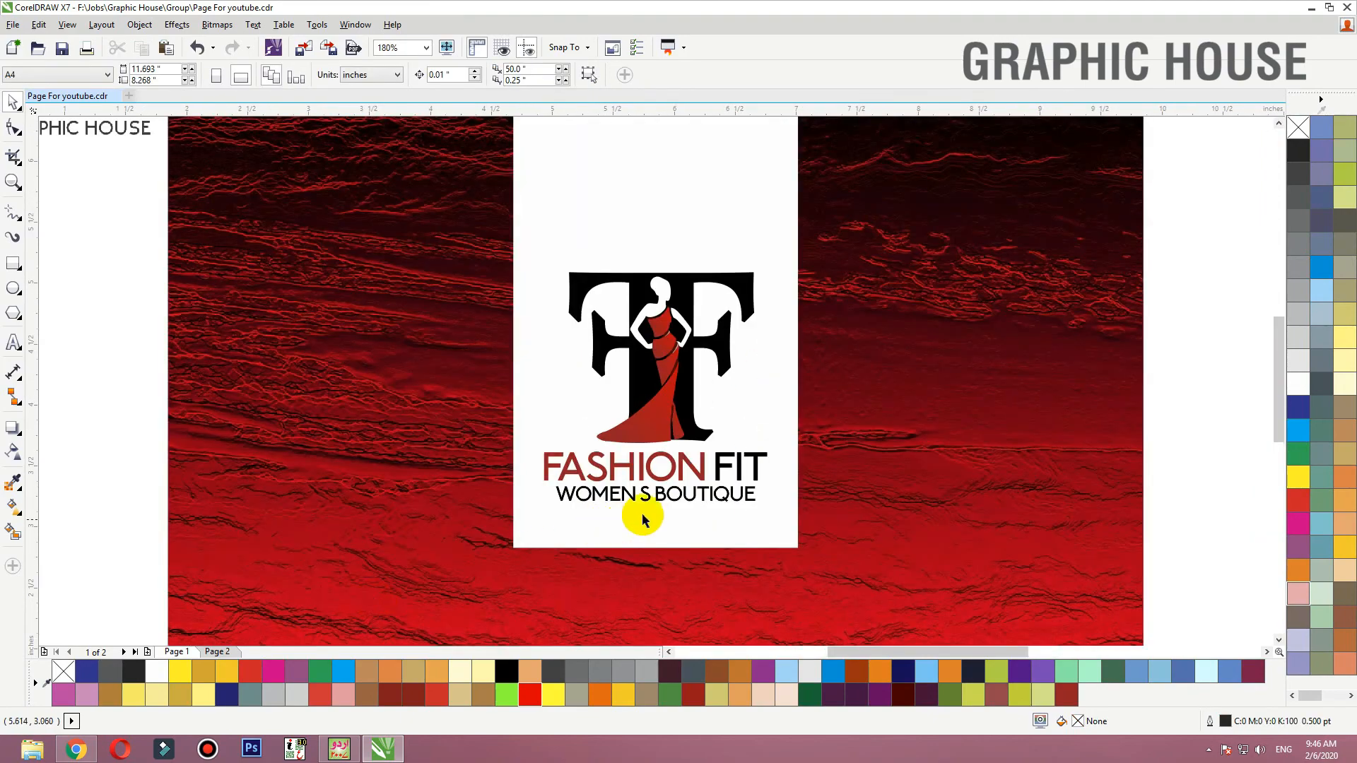
# Convert the white panel on the working card to editable curves
pyautogui.click(641, 537)
pyautogui.scroll(-1, 663, 496)
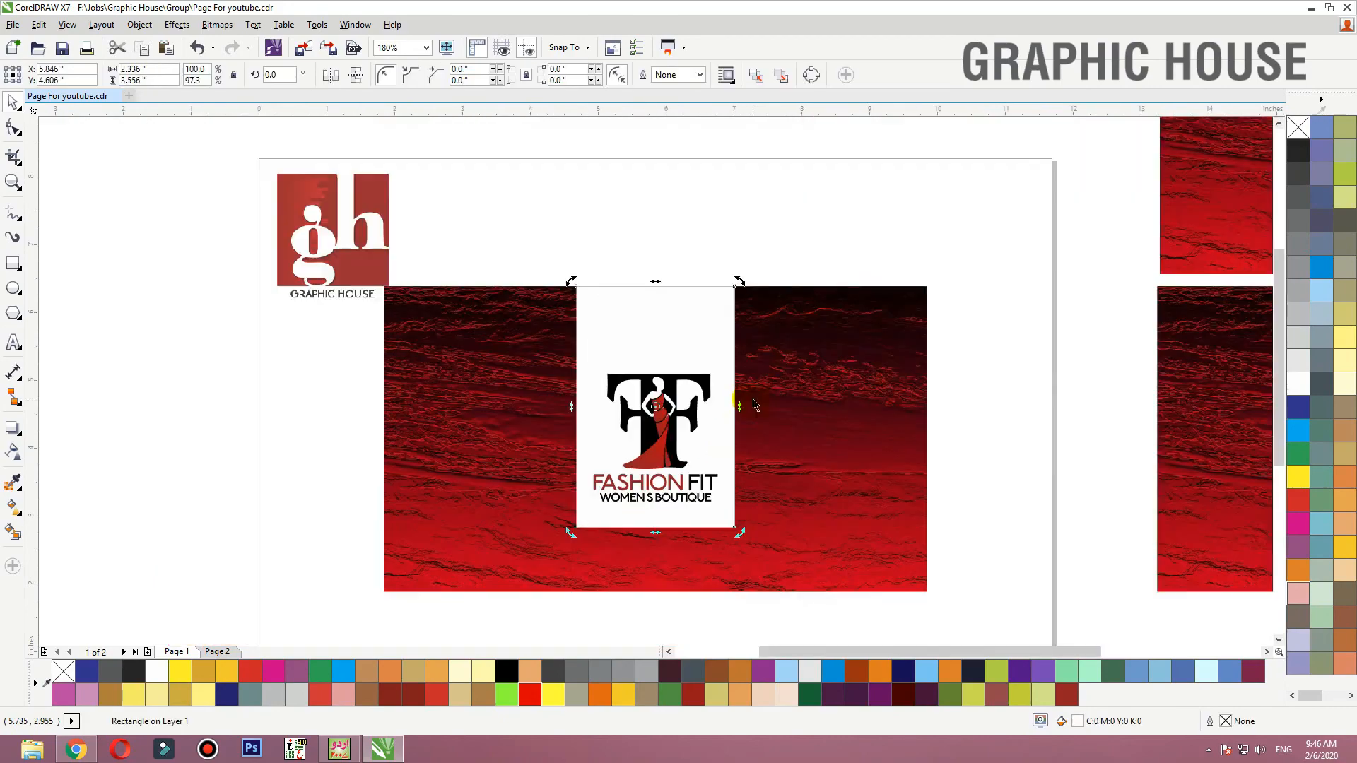
pyautogui.press('F2')
pyautogui.moveTo(841, 275); pyautogui.dragTo(338, 653)
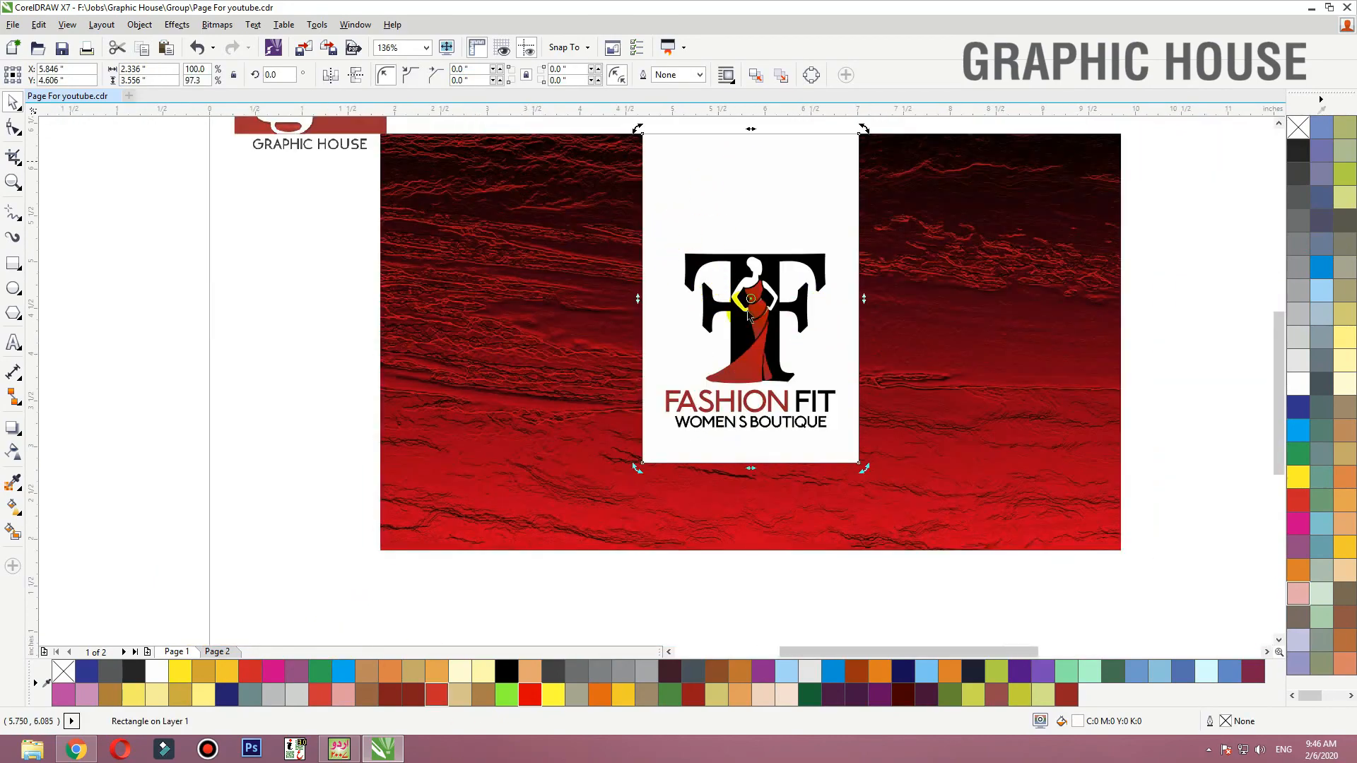
pyautogui.click(13, 127)
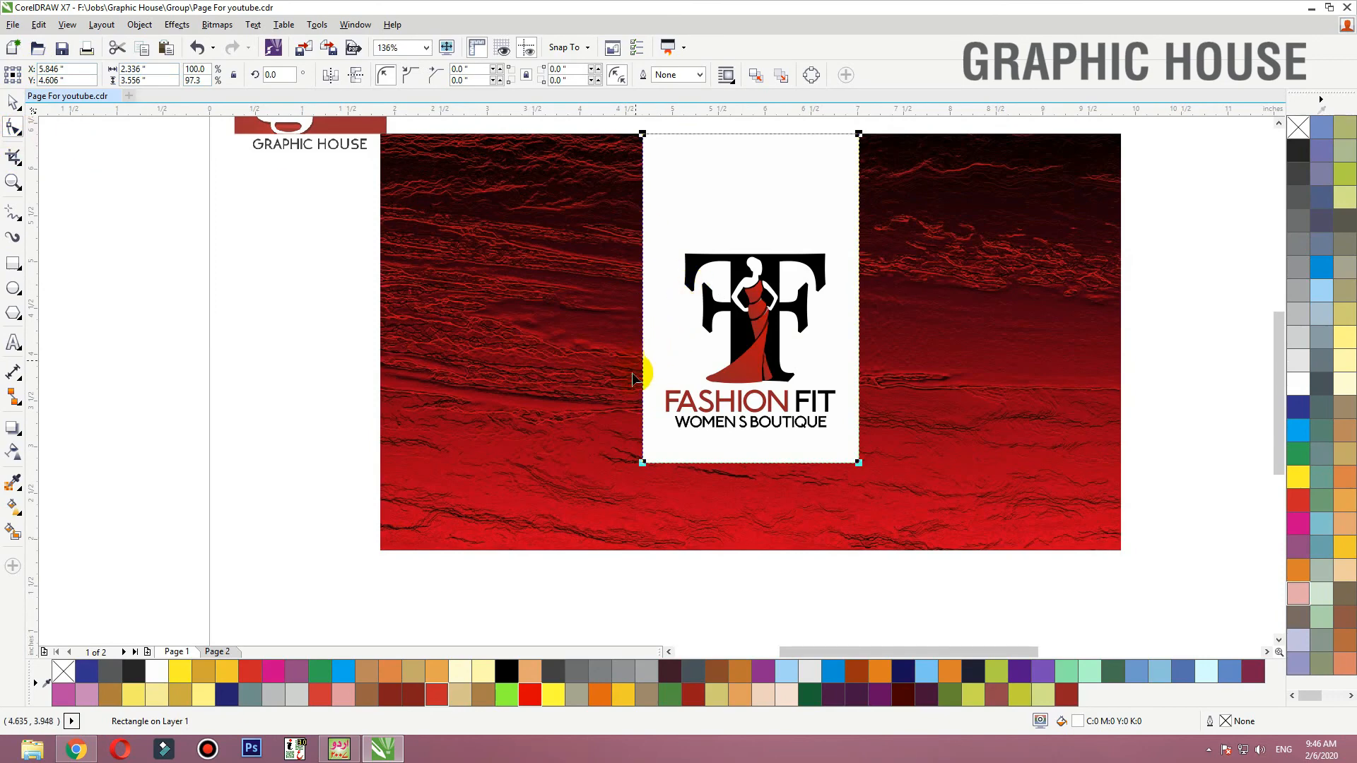
pyautogui.hotkey('ctrl', 'q')
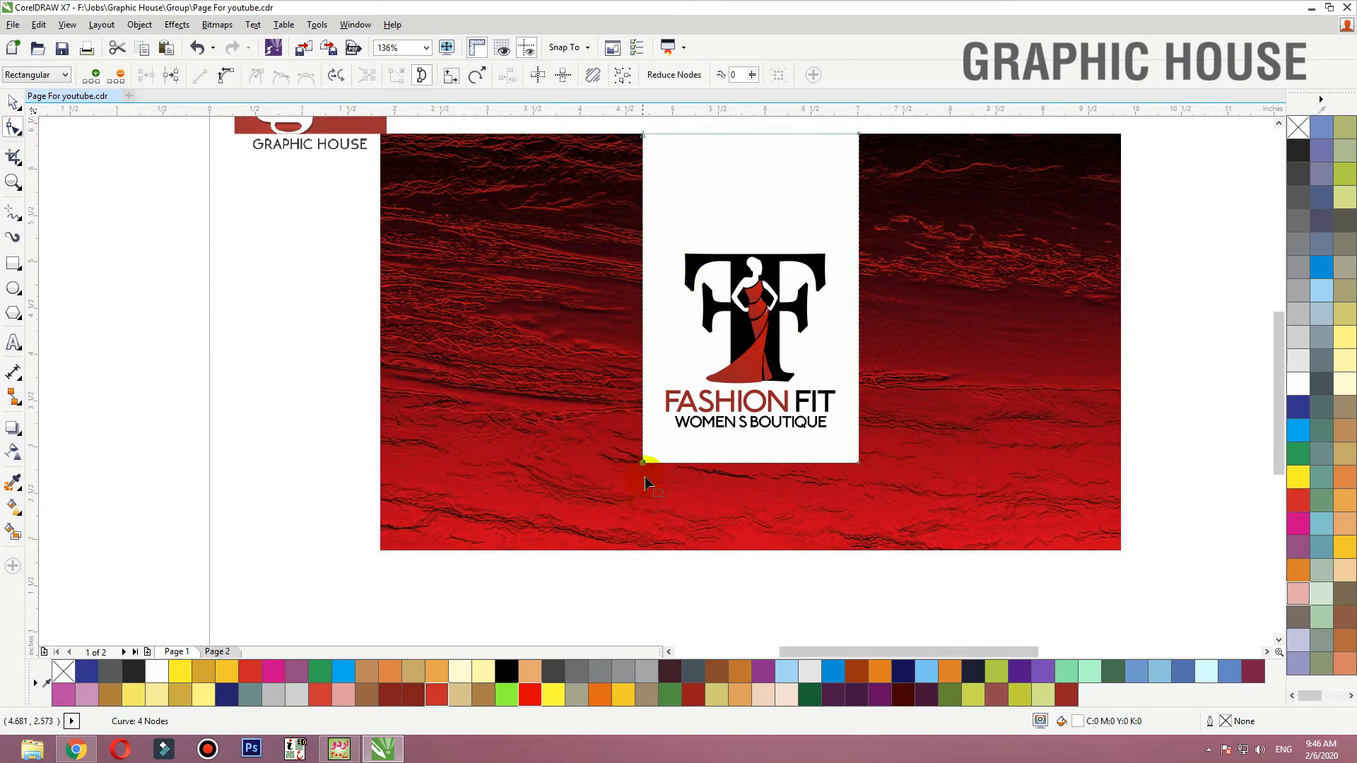
# Pull the white panel's two lower corners outwards to form a slanted bottom edge that runs past the card's lower edge
pyautogui.moveTo(645, 467); pyautogui.dragTo(651, 543)
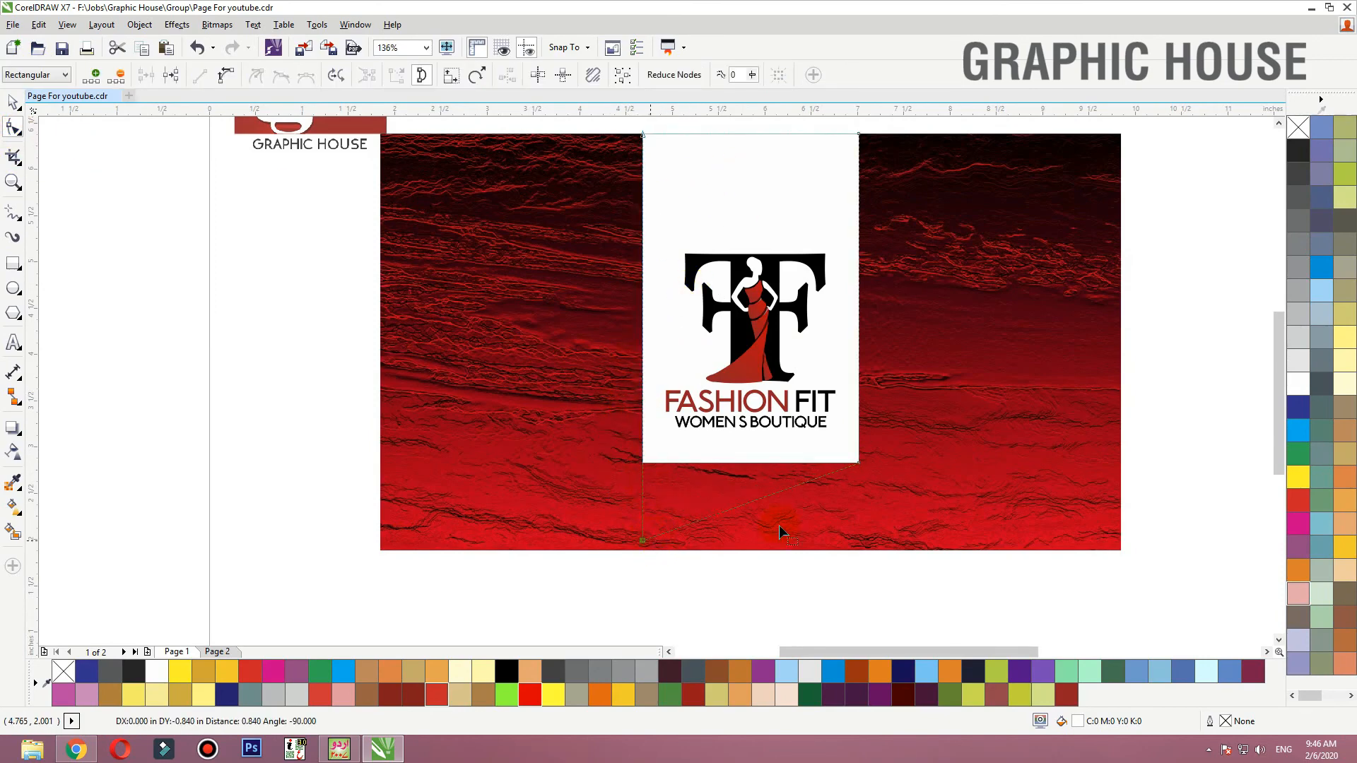
pyautogui.moveTo(779, 532); pyautogui.dragTo(785, 522)
pyautogui.click(858, 462)
pyautogui.moveTo(860, 464)
pyautogui.mouseDown()
pyautogui.moveTo(938, 391)
pyautogui.moveTo(941, 405)
pyautogui.mouseUp()
pyautogui.click(636, 563)
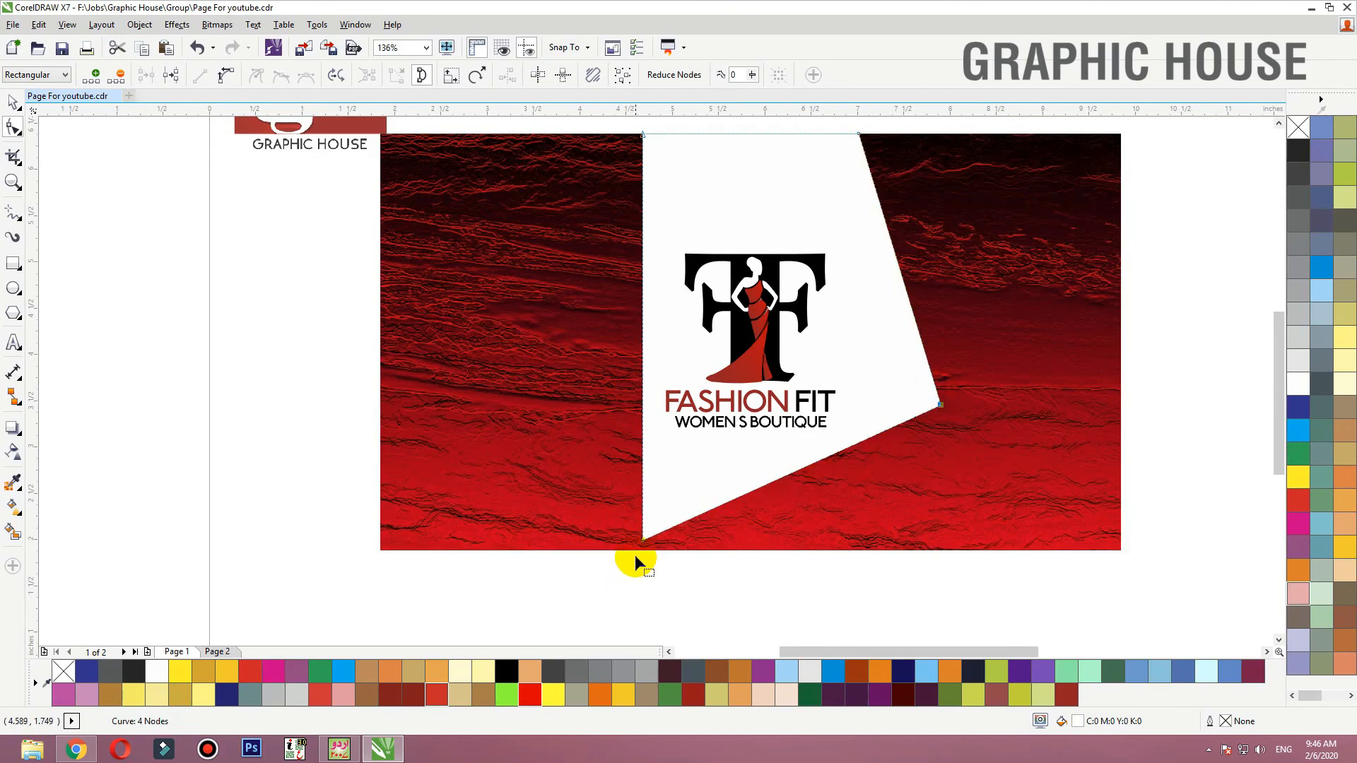
pyautogui.moveTo(639, 543)
pyautogui.mouseDown()
pyautogui.moveTo(593, 497)
pyautogui.moveTo(553, 582)
pyautogui.moveTo(636, 557)
pyautogui.mouseUp()
pyautogui.moveTo(941, 406); pyautogui.dragTo(941, 425)
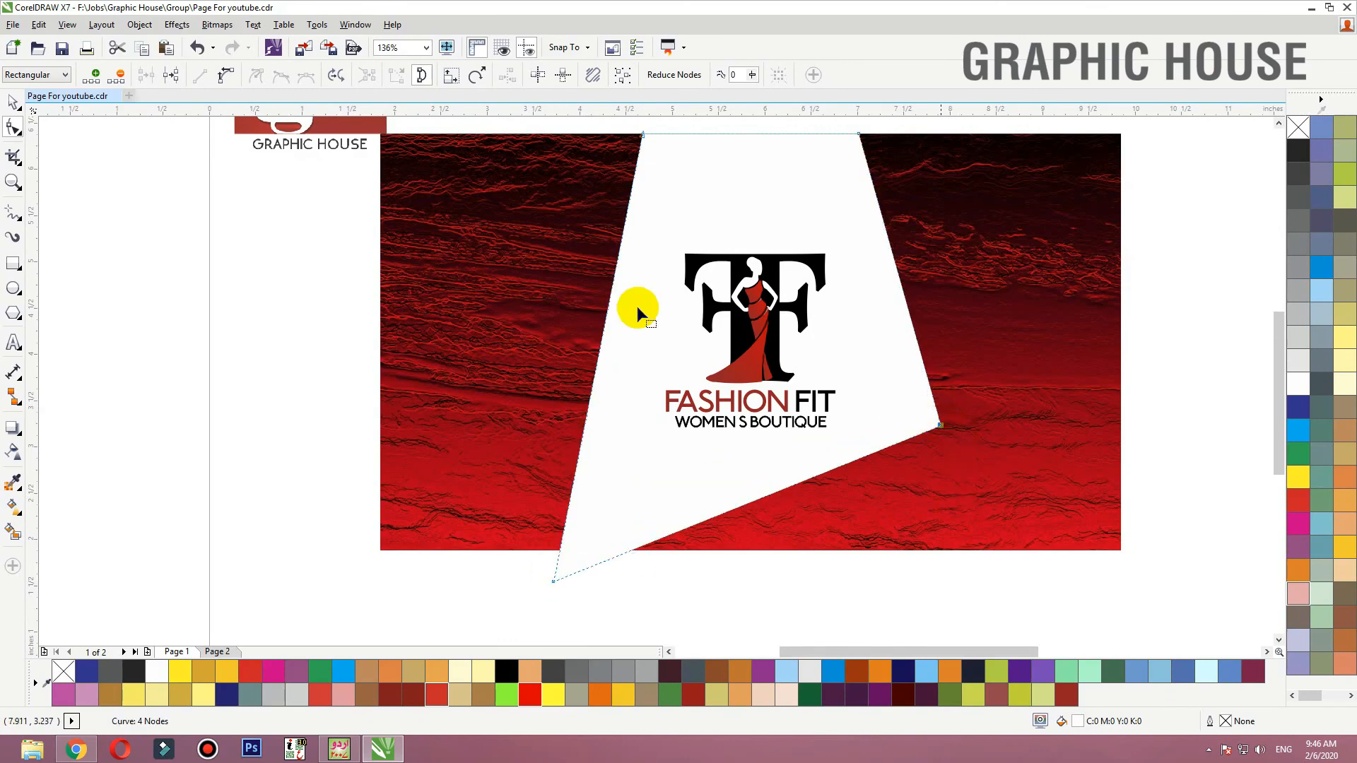
# Add a node on each slanted side near the top and pull both inwards to narrow the white shape above the logo
pyautogui.moveTo(610, 297); pyautogui.dragTo(683, 177)
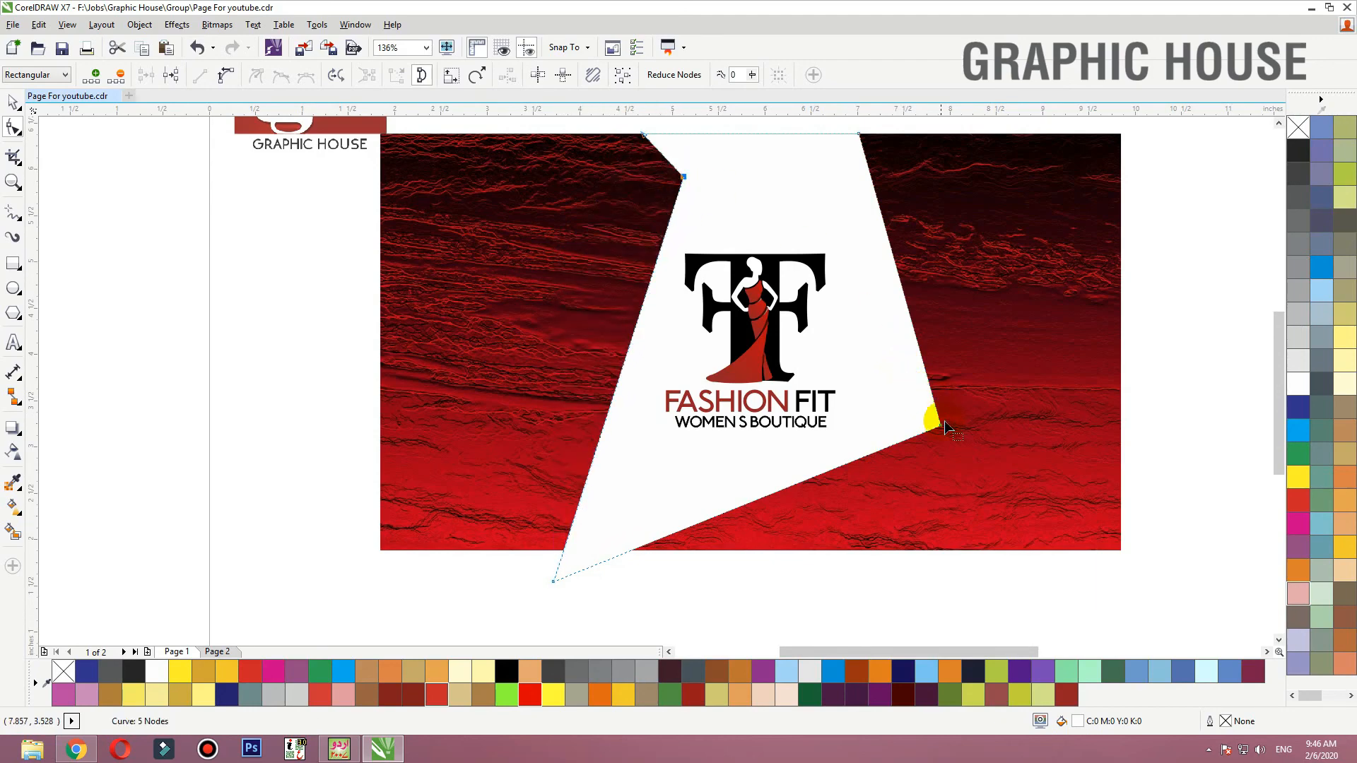
pyautogui.moveTo(936, 428); pyautogui.dragTo(880, 461)
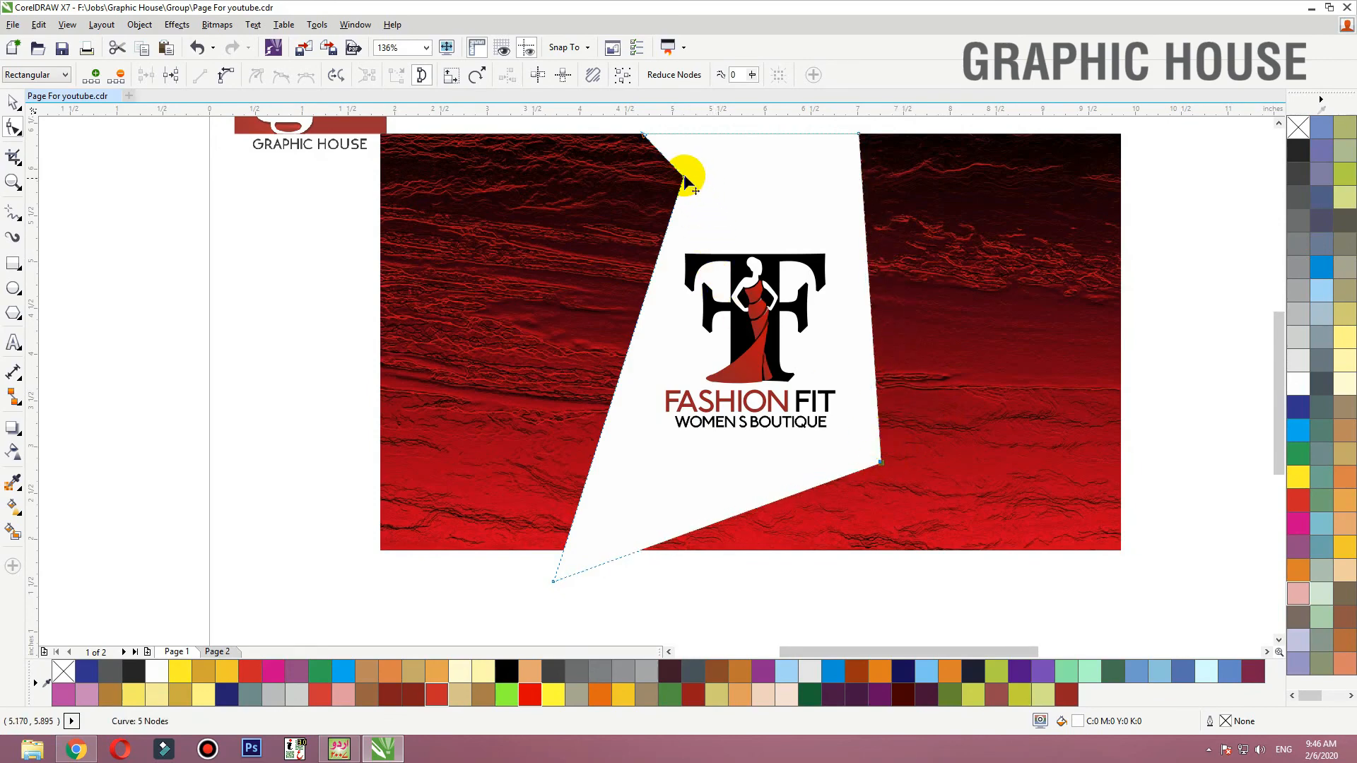
pyautogui.moveTo(684, 180); pyautogui.dragTo(677, 198)
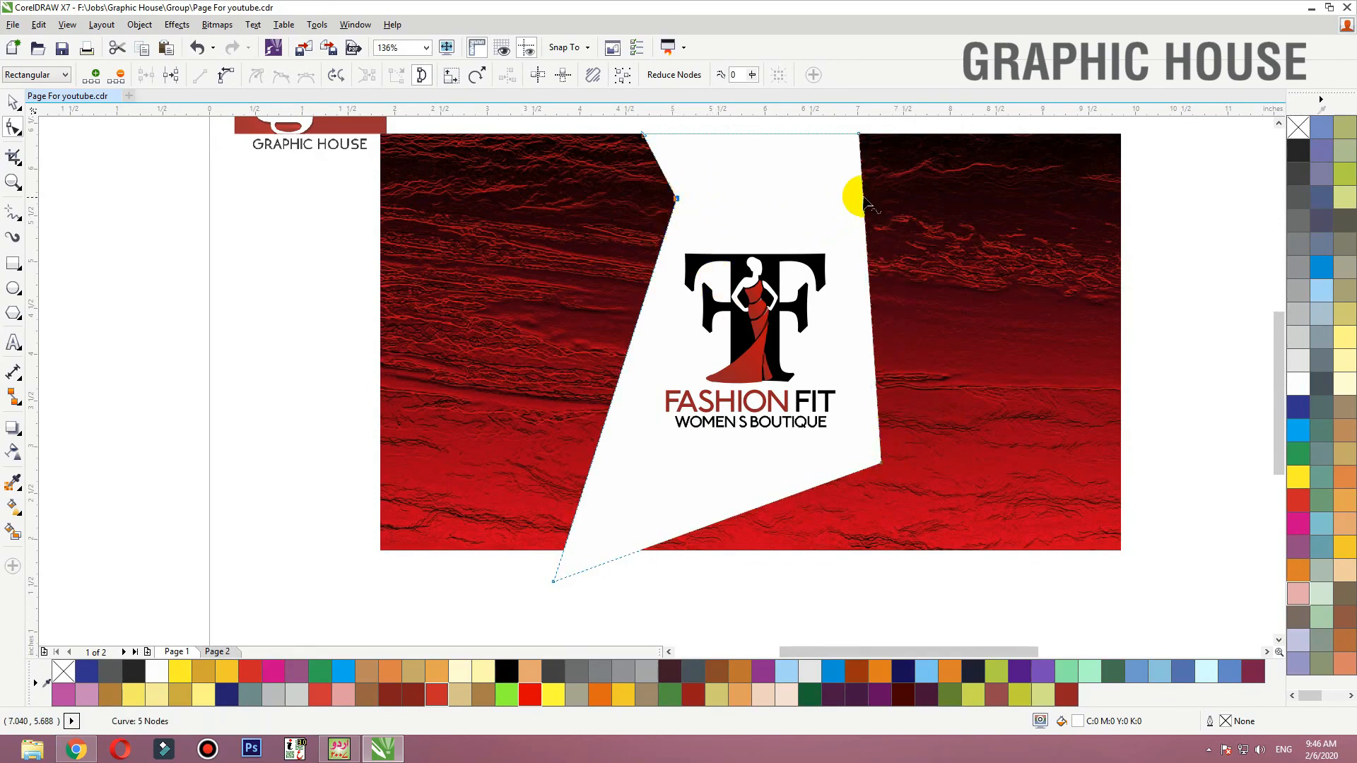
pyautogui.moveTo(863, 195); pyautogui.dragTo(838, 205)
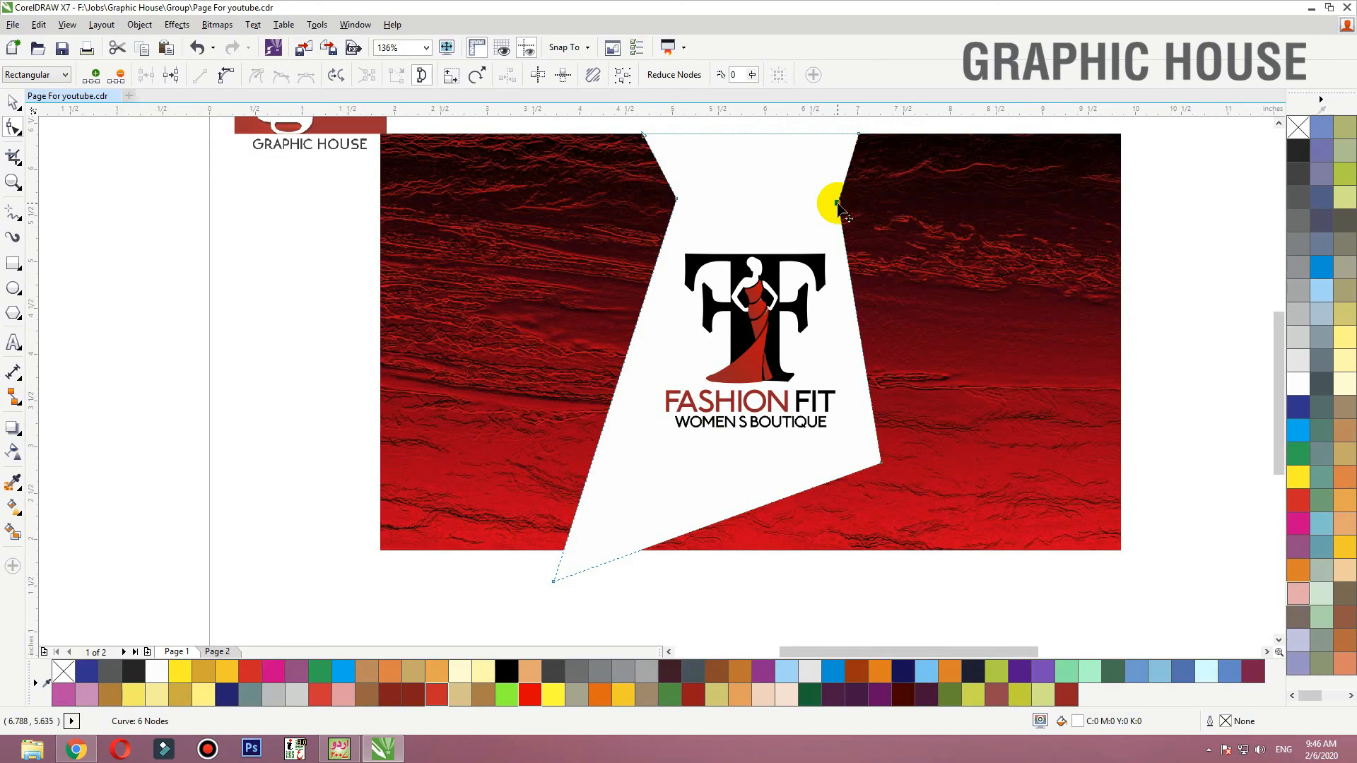
pyautogui.moveTo(837, 204)
pyautogui.mouseDown()
pyautogui.moveTo(820, 189)
pyautogui.moveTo(835, 210)
pyautogui.mouseUp()
pyautogui.press('space')
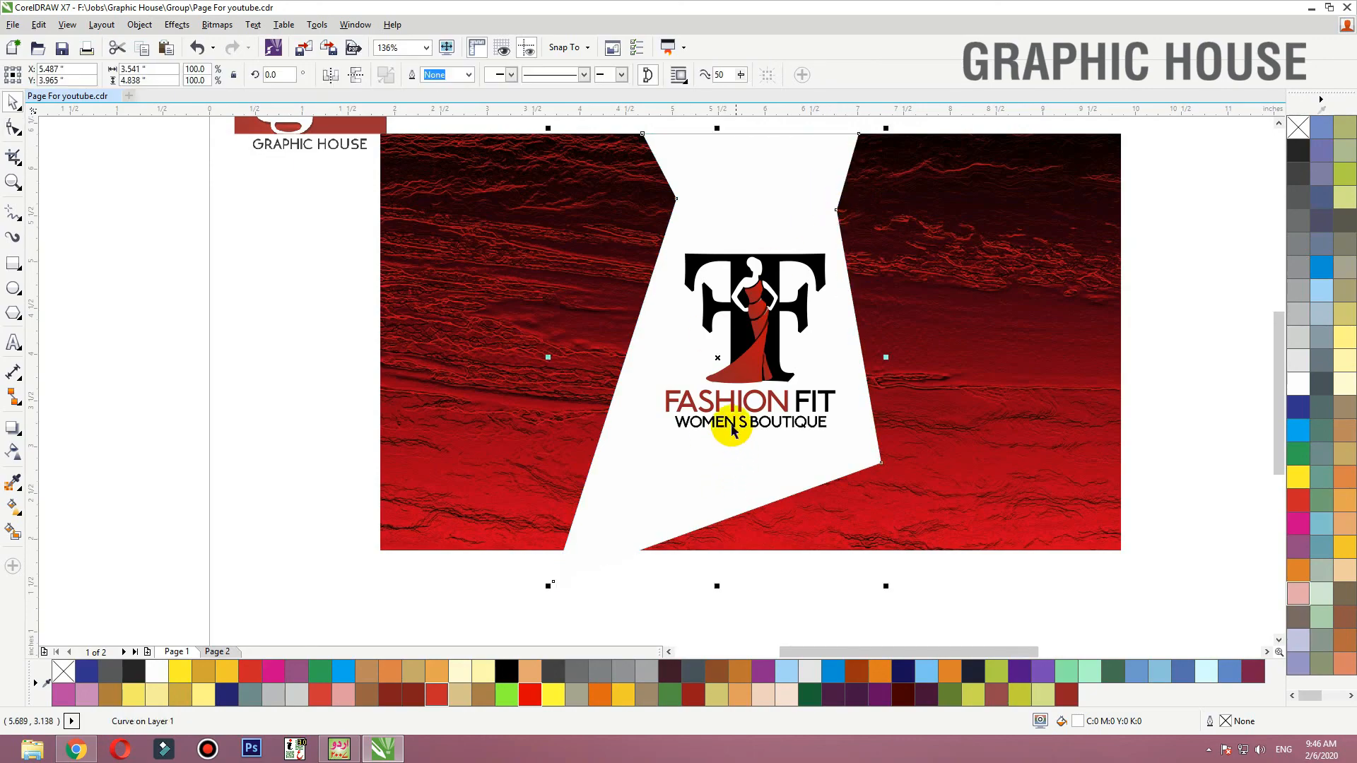
# Align the logo vertically with the centre of the irregular white shape
pyautogui.scroll(-3, 729, 431)
pyautogui.moveTo(494, 273); pyautogui.dragTo(920, 522)
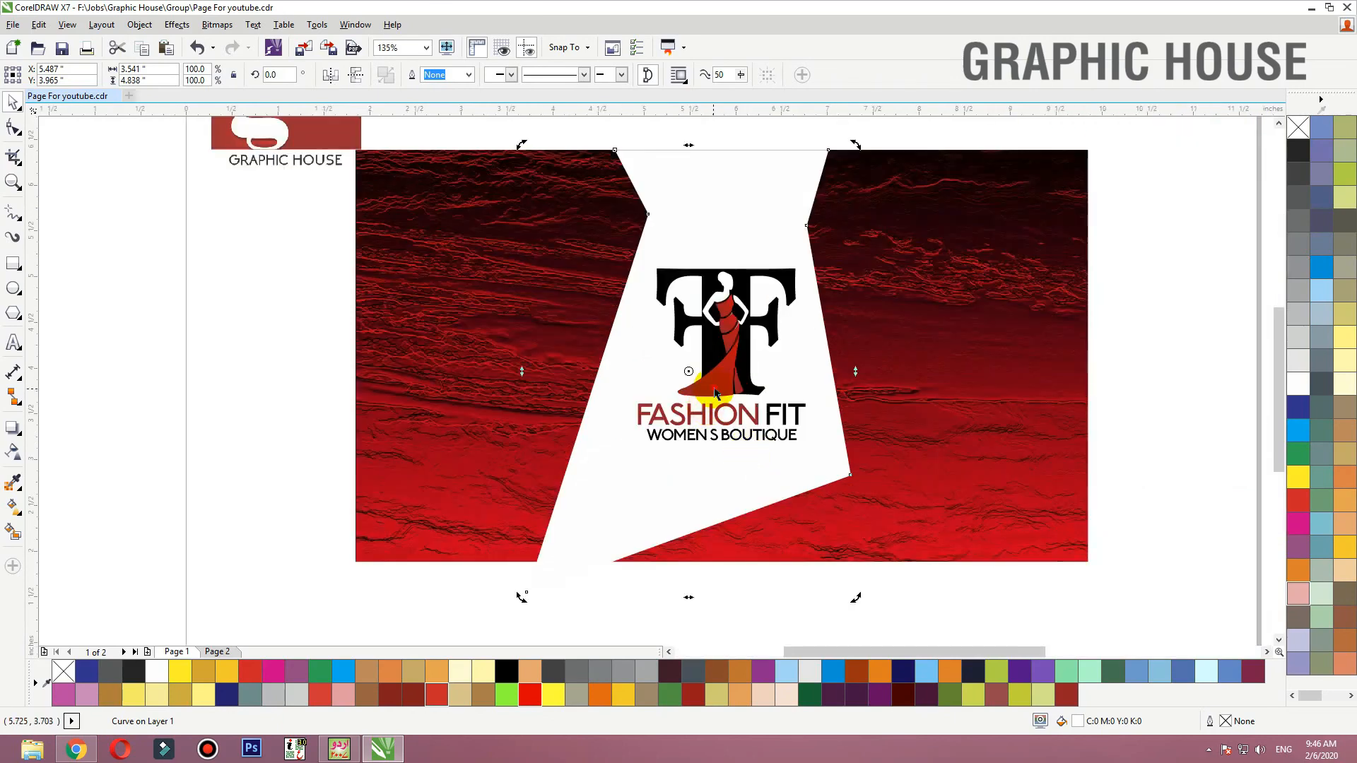
pyautogui.click(713, 390)
pyautogui.keyDown('shift'); pyautogui.click(714, 465); pyautogui.keyUp('shift')
pyautogui.press('e')
pyautogui.click(736, 584)
pyautogui.click(658, 534)
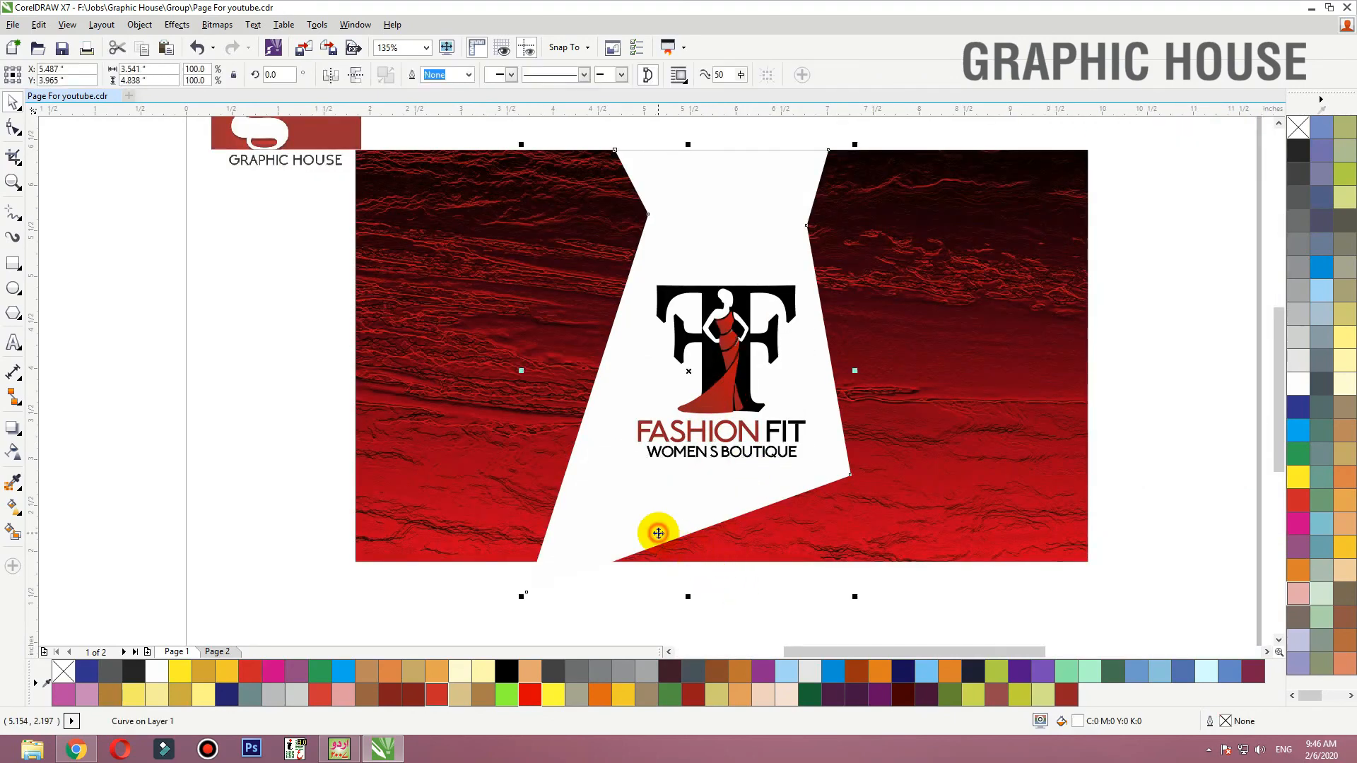
# Shift the white shape's lowest corner and add a node on its slanted bottom edge, pulled down below the card
pyautogui.press('F10')
pyautogui.moveTo(527, 594); pyautogui.dragTo(574, 612)
pyautogui.moveTo(709, 539); pyautogui.dragTo(706, 580)
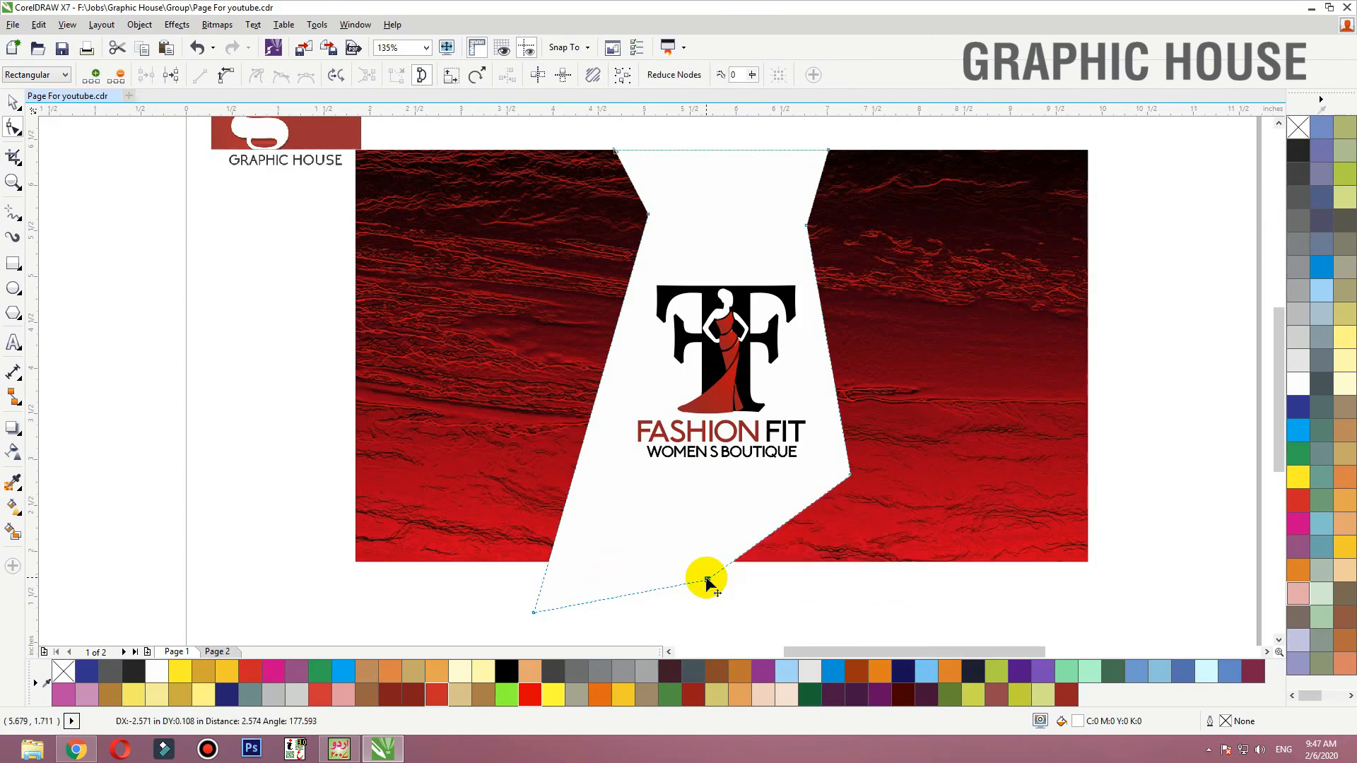
pyautogui.press('space')
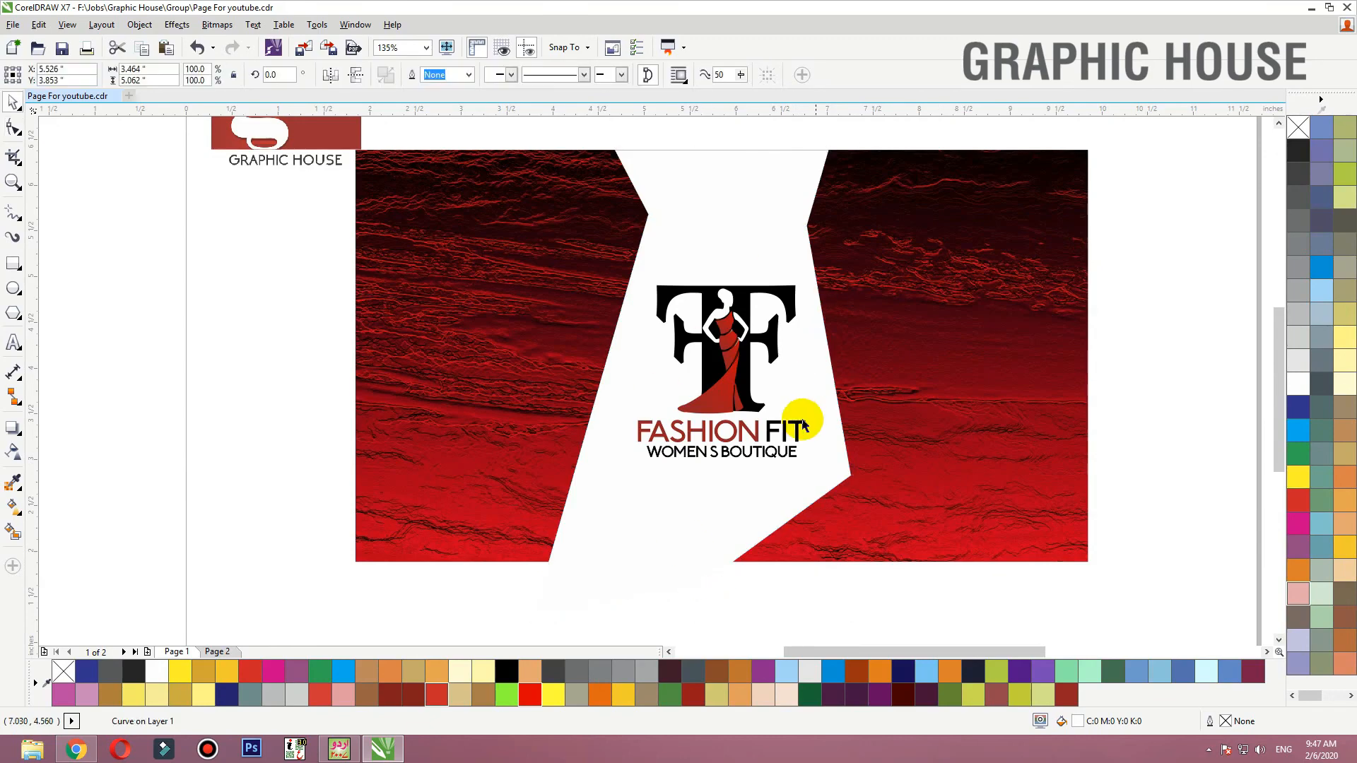
# Replace the irregular white shape with a white-filled rectangle about 2.75 inches wide and 4.5 inches high, centred on the card
pyautogui.press('Delete')
pyautogui.click(11, 266)
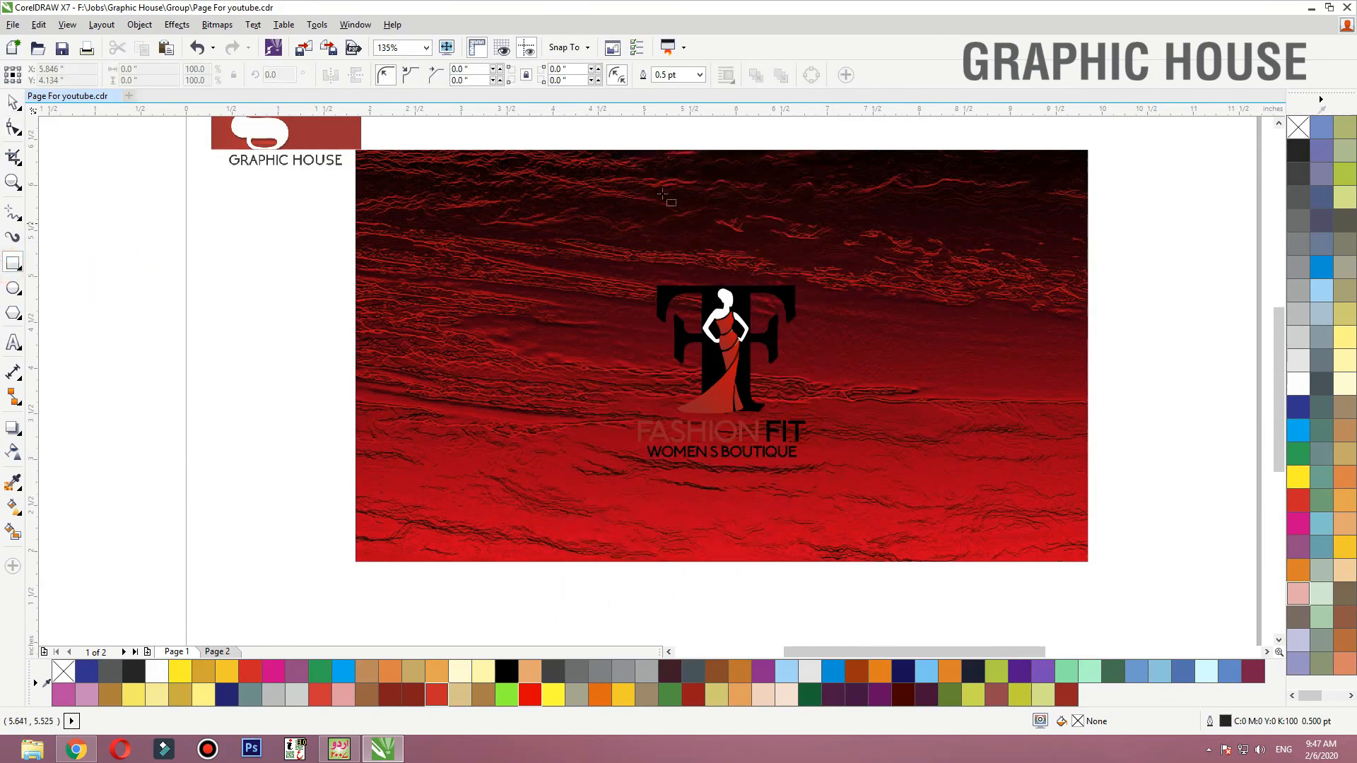
pyautogui.moveTo(598, 150); pyautogui.dragTo(853, 566)
pyautogui.click(1298, 385)
pyautogui.press('space')
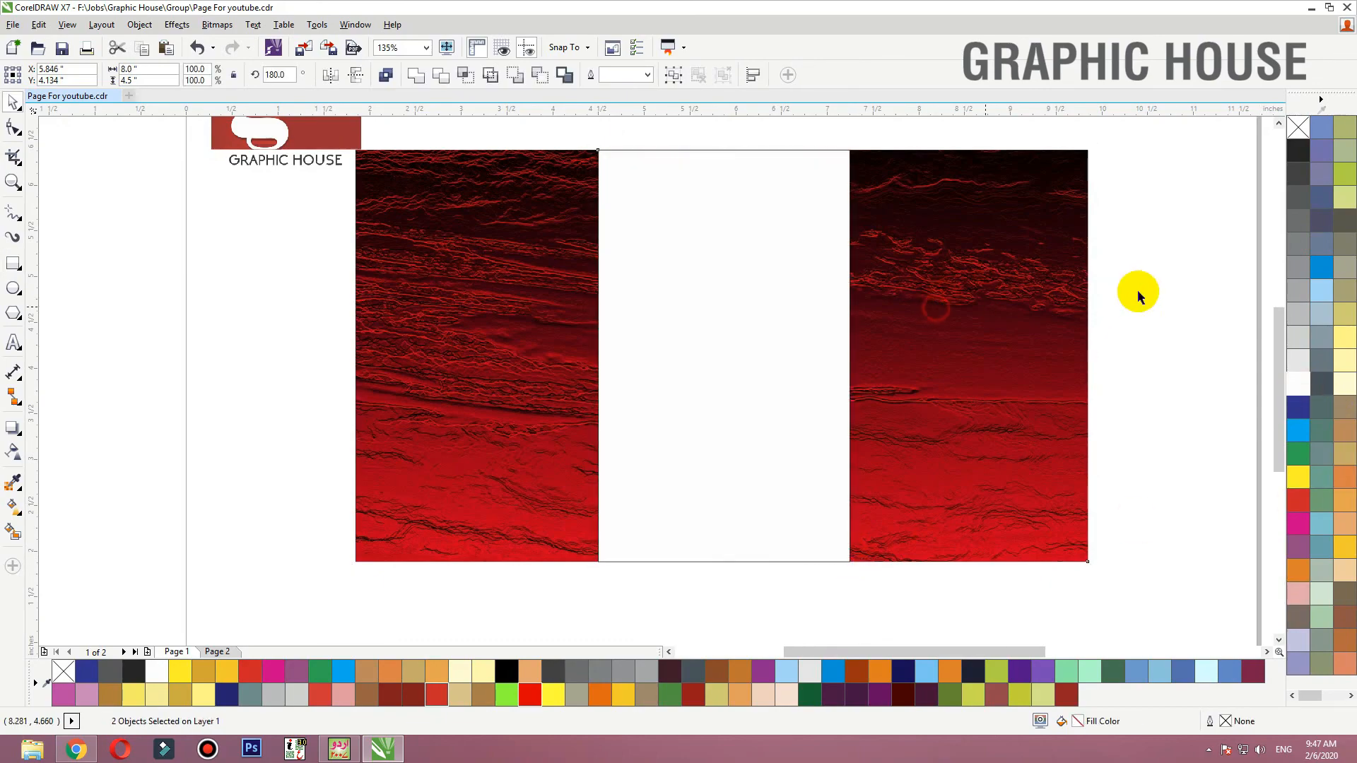
pyautogui.click(1135, 294)
pyautogui.click(815, 265)
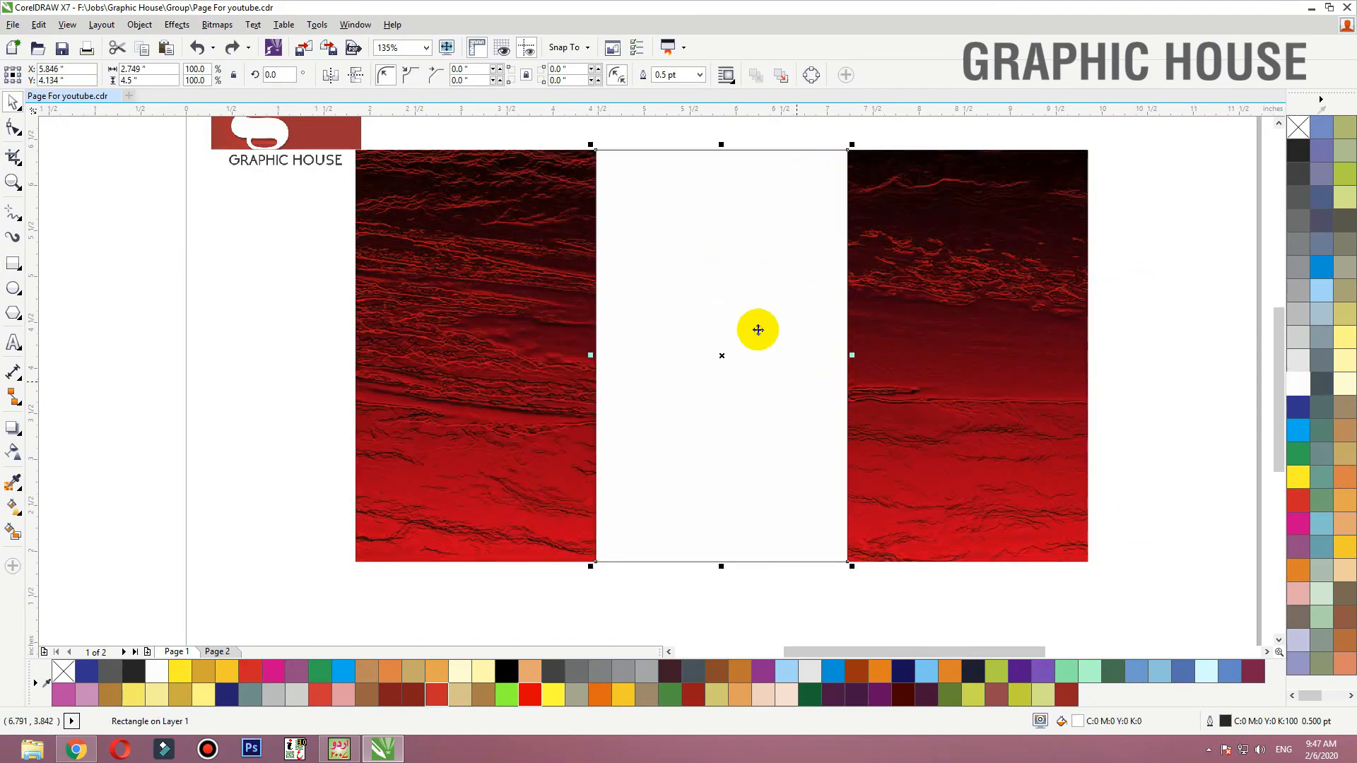
pyautogui.click(1298, 382)
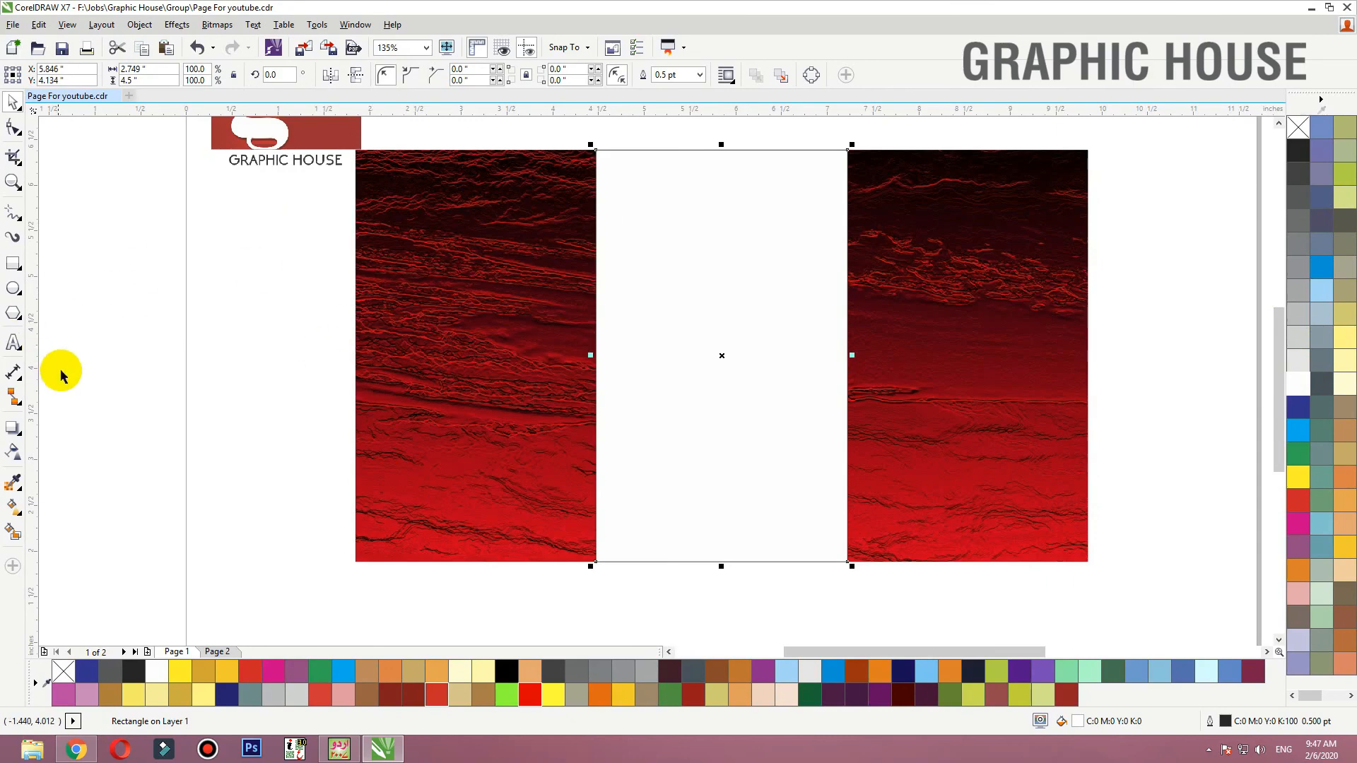
# Apply a uniform transparency to the white rectangle so the red texture shows through
pyautogui.click(13, 451)
pyautogui.click(38, 75)
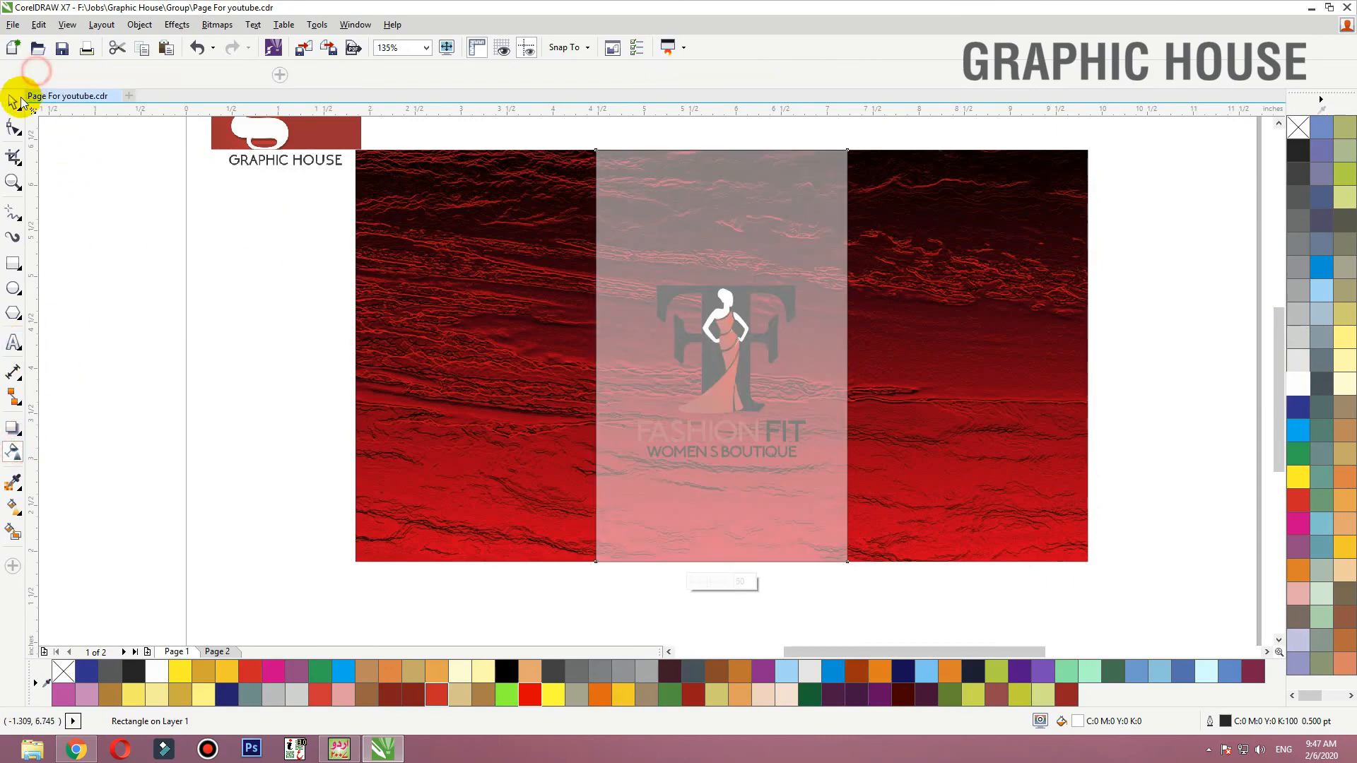
pyautogui.click(12, 102)
# Bring the logo in front of the translucent panel
pyautogui.moveTo(1160, 202); pyautogui.dragTo(557, 505)
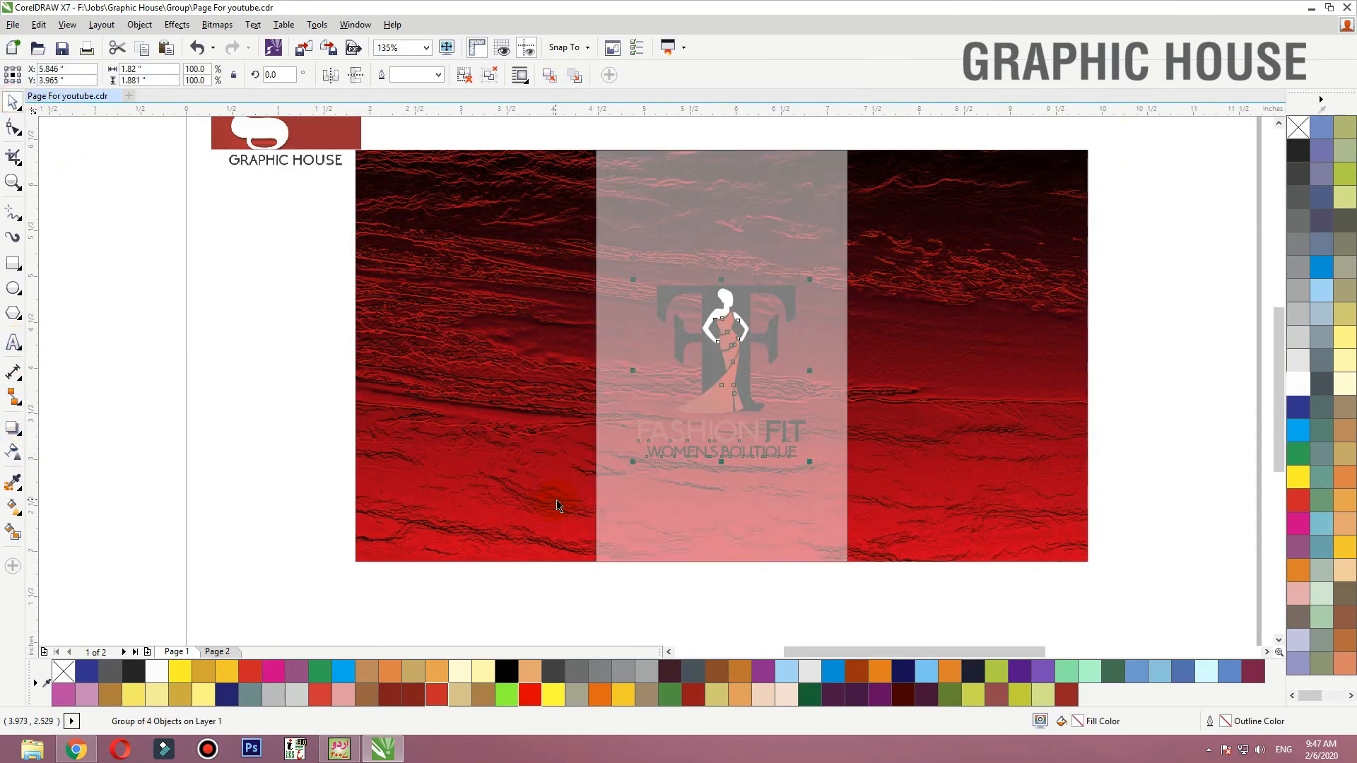
pyautogui.keyDown('shift'); pyautogui.click(728, 518); pyautogui.keyUp('shift')
pyautogui.click(1139, 419)
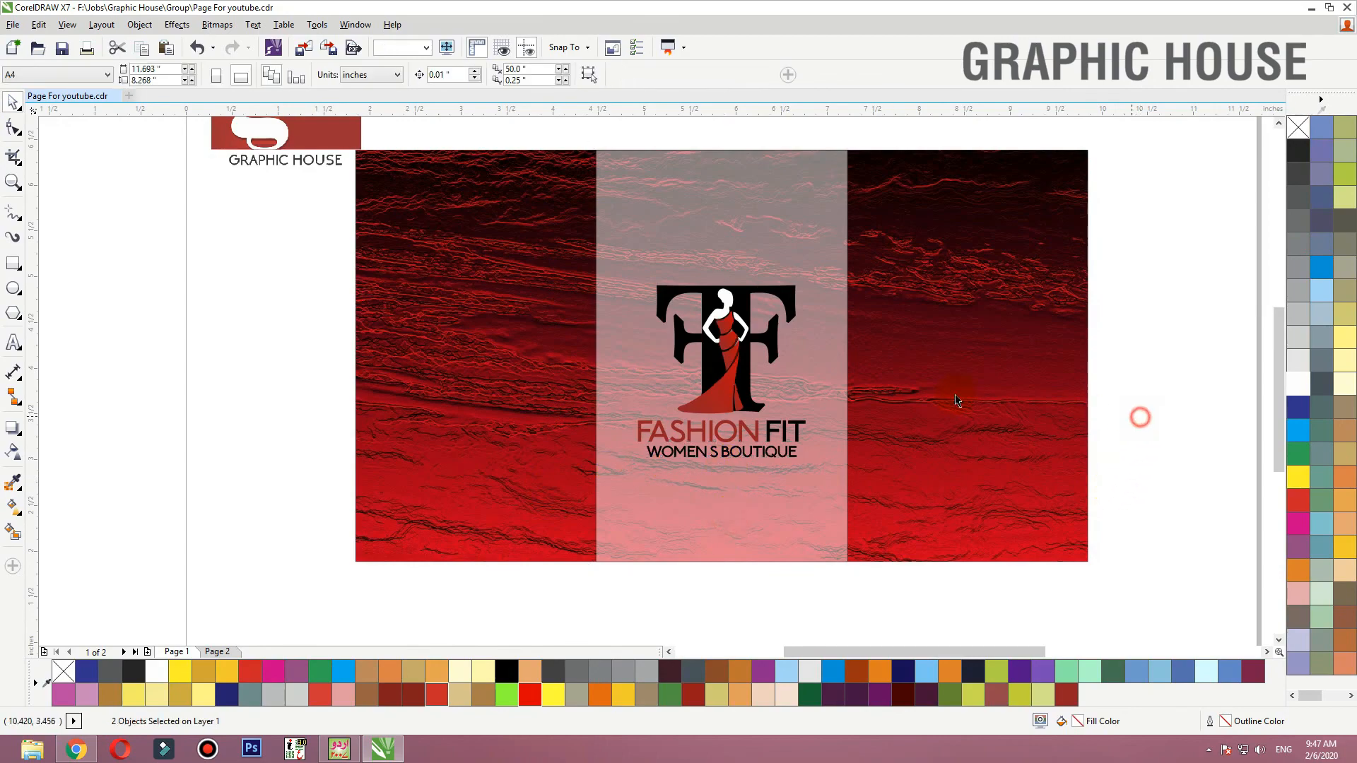
pyautogui.click(957, 396)
pyautogui.hotkey('shift', 'F2')
pyautogui.click(1148, 369)
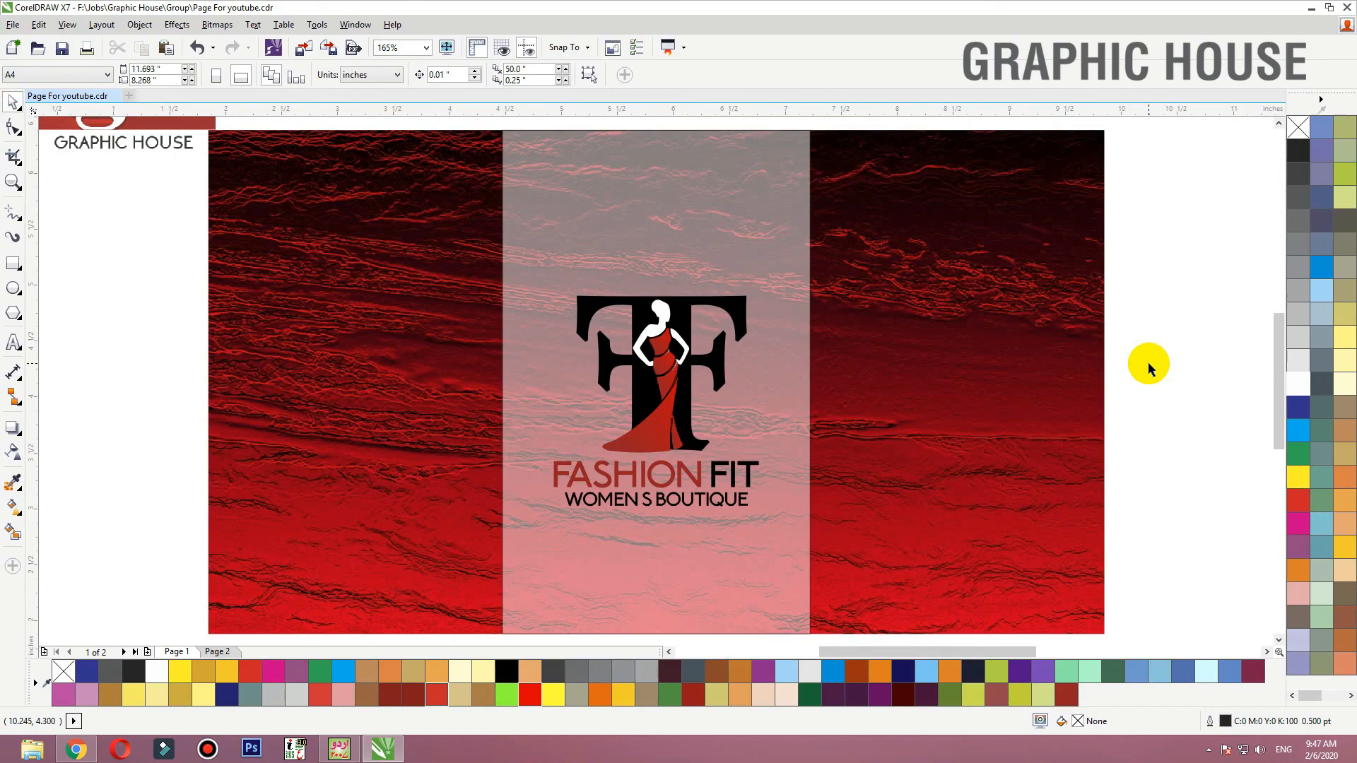
# Move the whole translucent-panel card up to sit beside the diamond layout card, clearing the middle of the page
pyautogui.scroll(-5, 1145, 364)
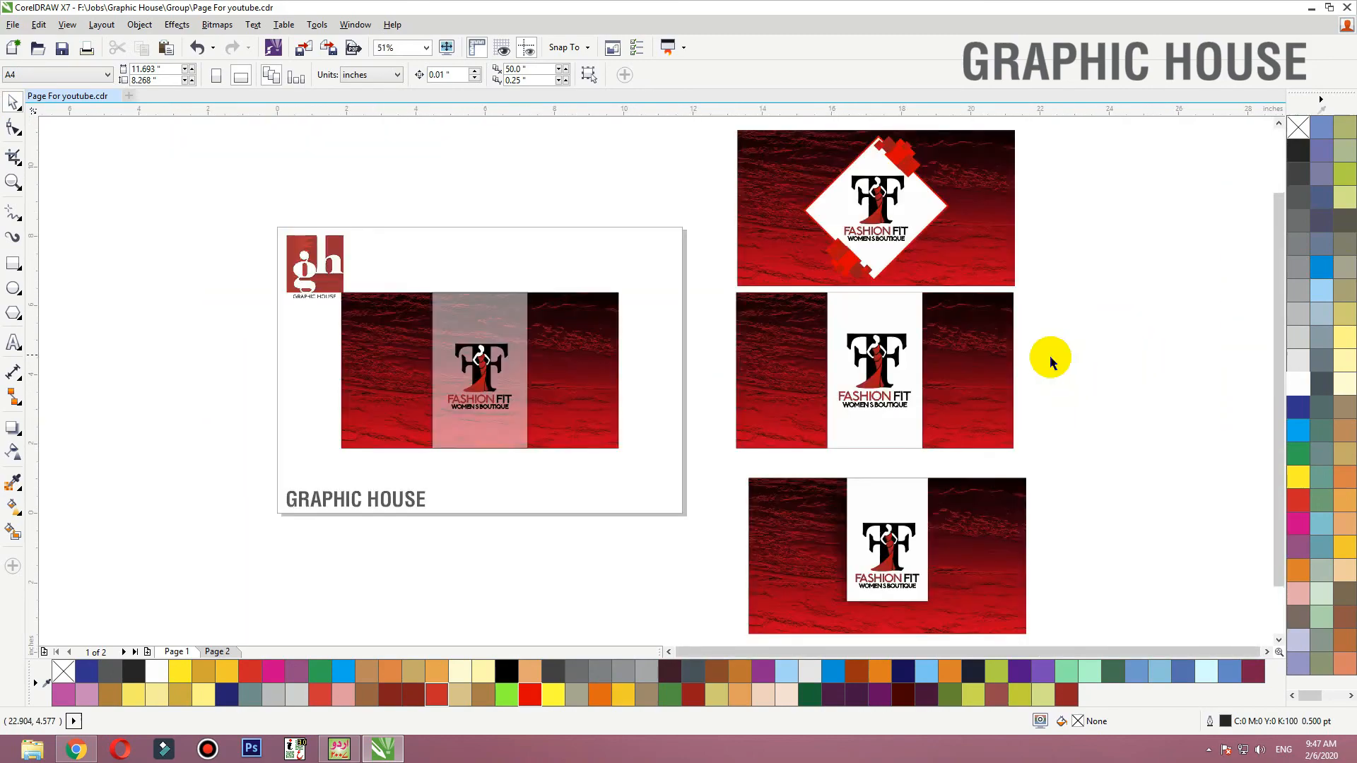
pyautogui.moveTo(665, 278); pyautogui.dragTo(400, 439)
pyautogui.moveTo(326, 463); pyautogui.dragTo(326, 463)
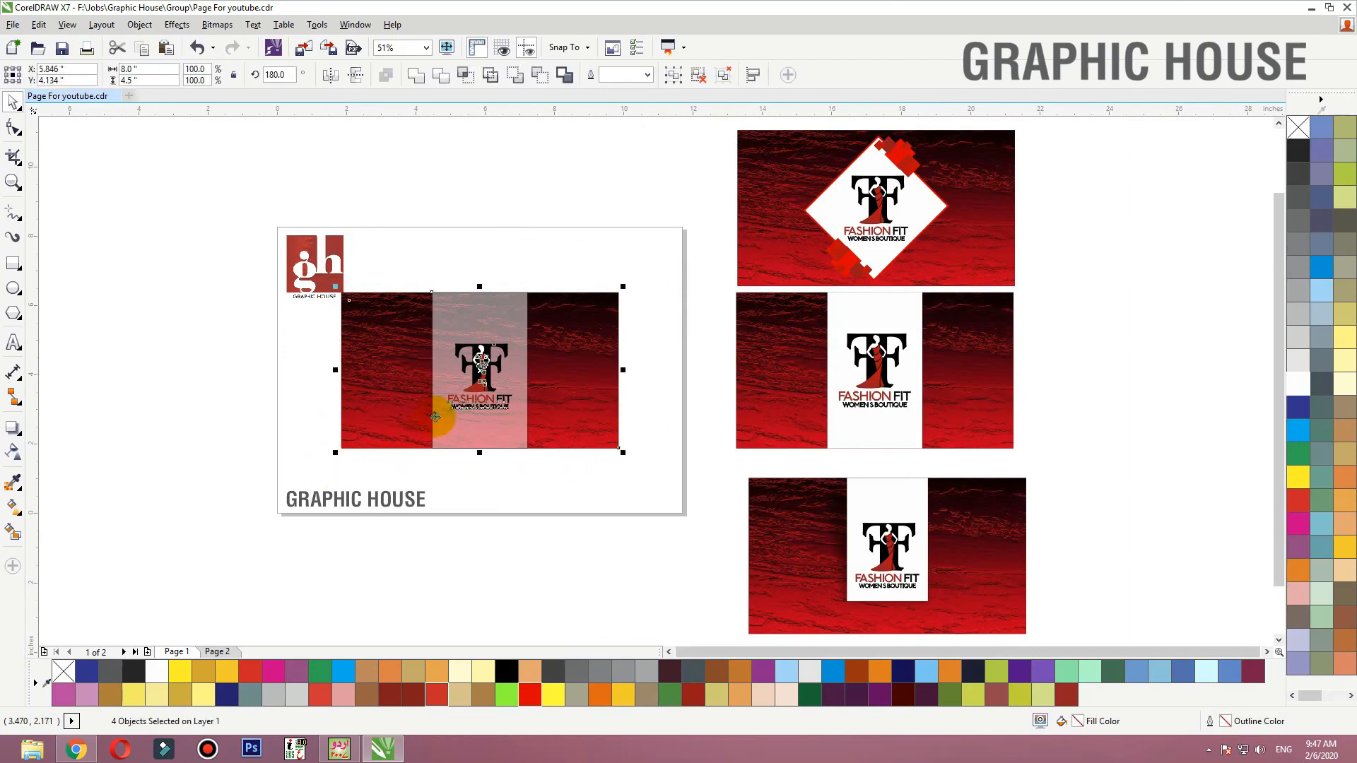
pyautogui.moveTo(463, 406); pyautogui.dragTo(568, 263)
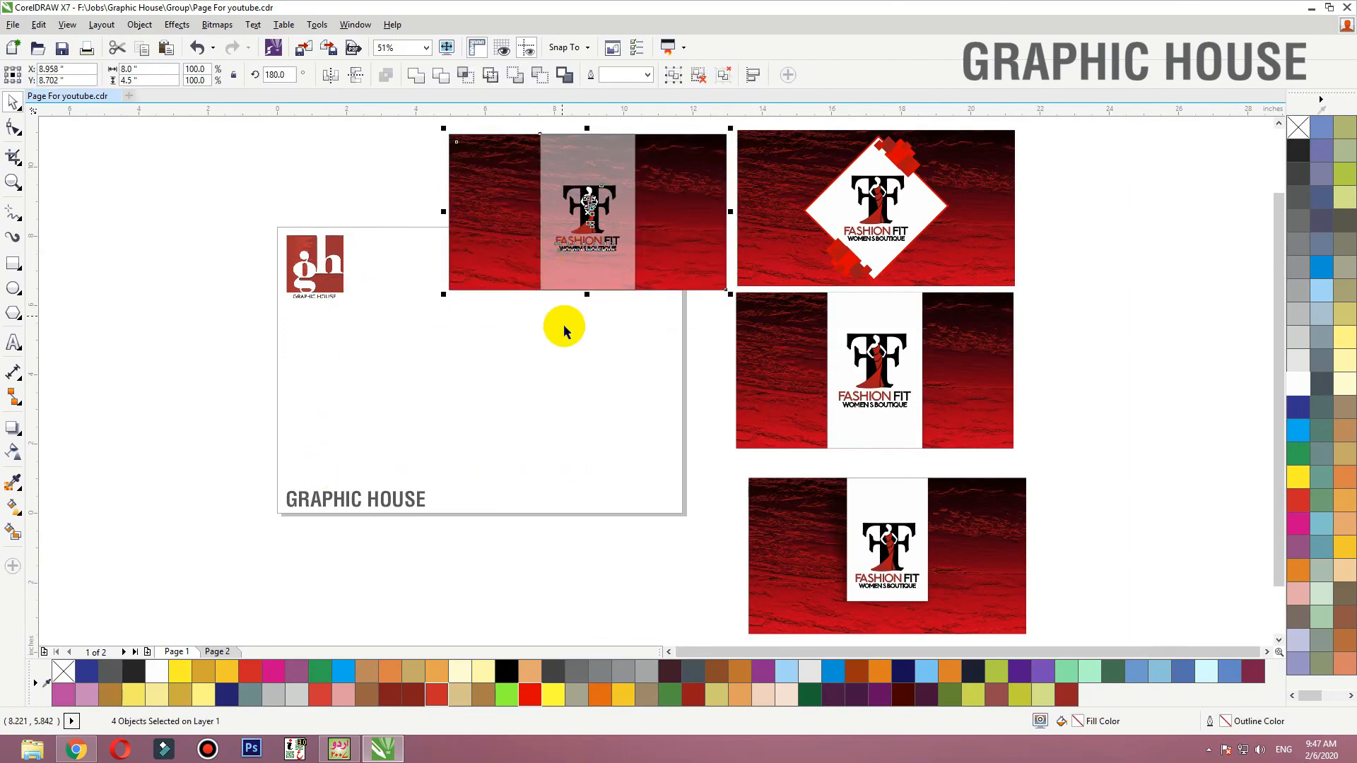
pyautogui.click(579, 385)
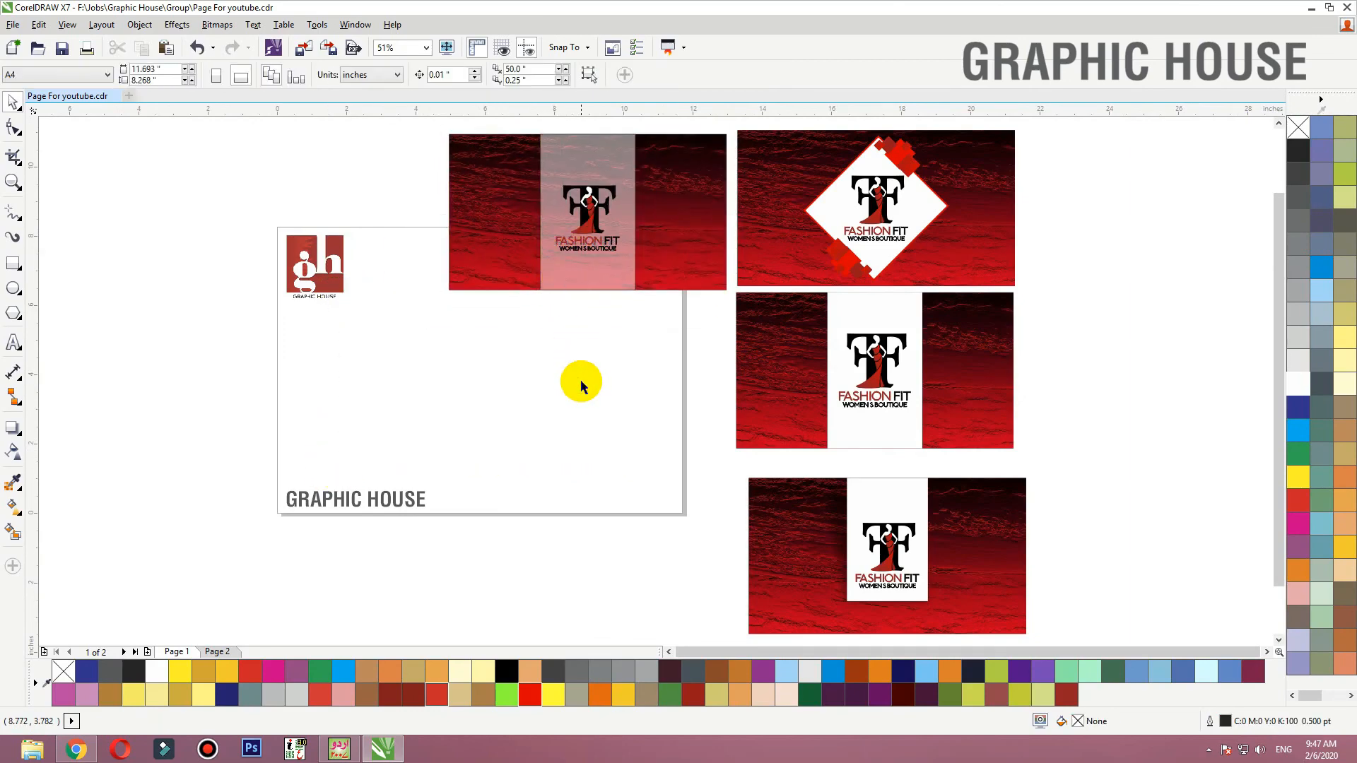